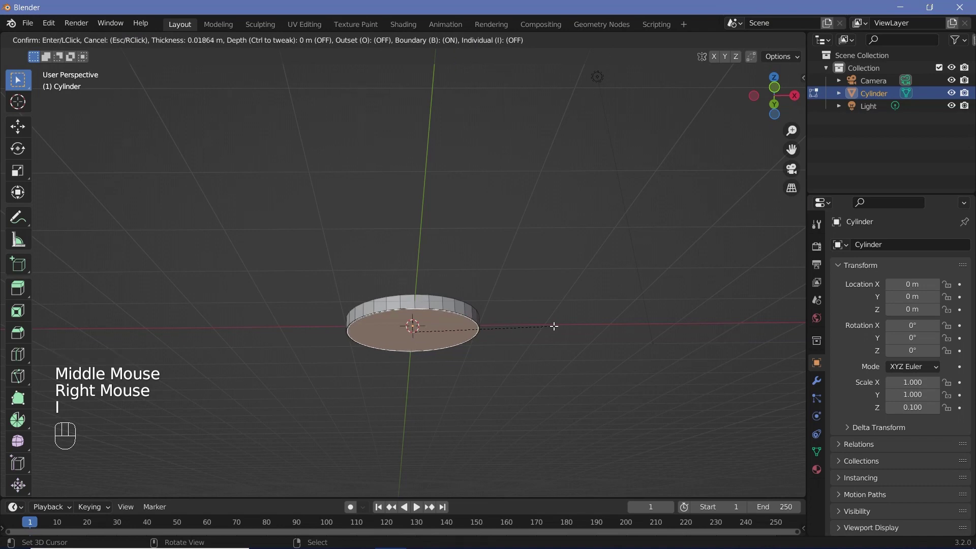
Inset the disc's bottom face slightly and return to Object Mode.
left_click(492, 322)
middle_click_drag(492, 321, 496, 370)
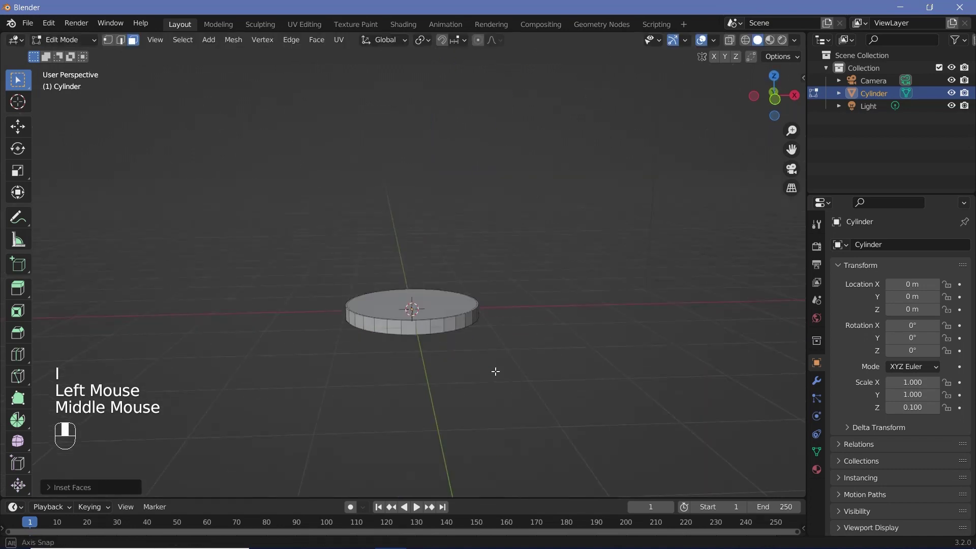
key("Tab")
Add a Subdivision Surface modifier to the disc with viewport level 3 and render level 4.
left_click(816, 381)
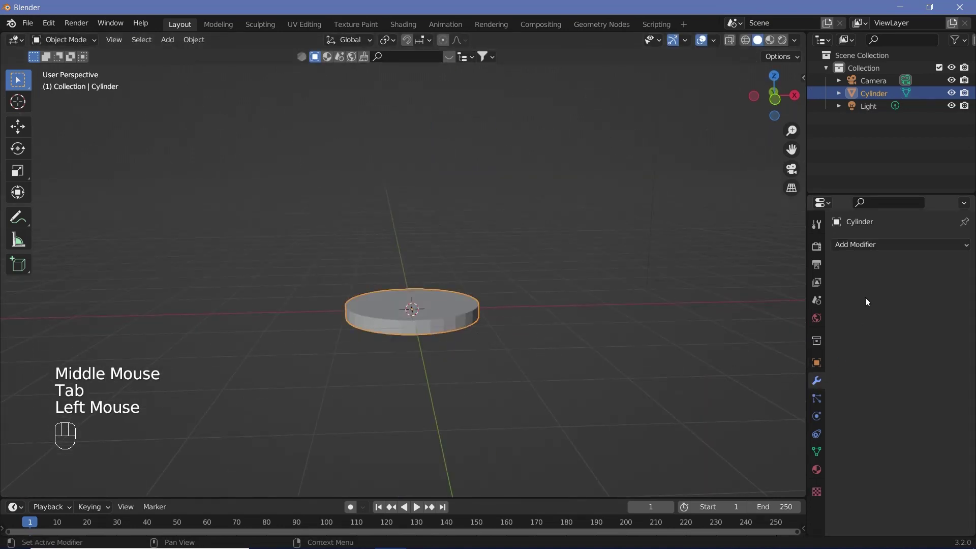
left_click(891, 245)
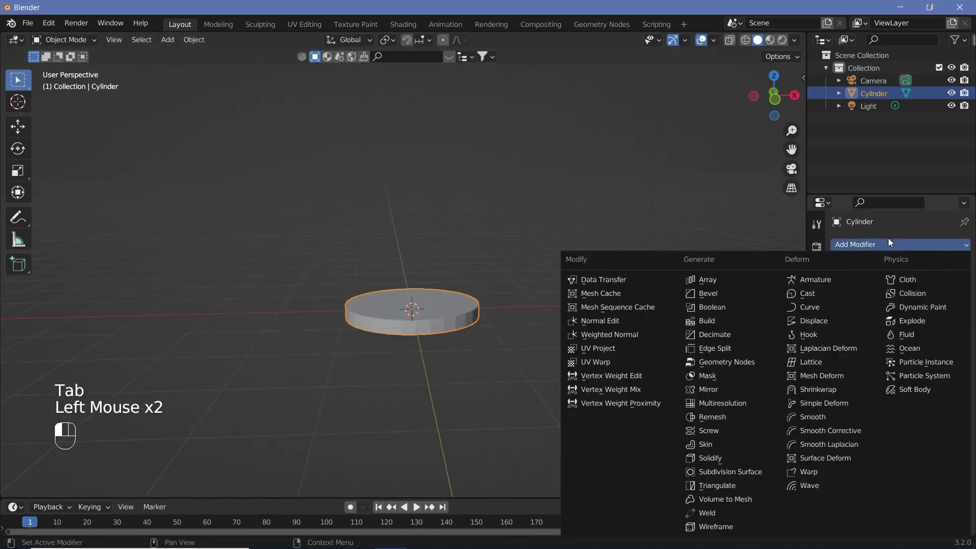
left_click(747, 470)
left_click(949, 299)
left_click(948, 300)
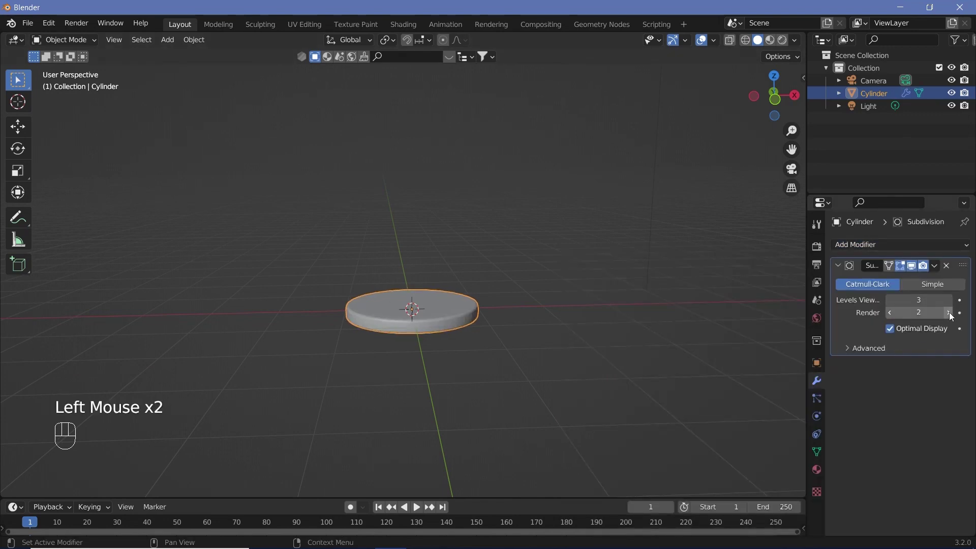
left_click(949, 312)
left_click(188, 47)
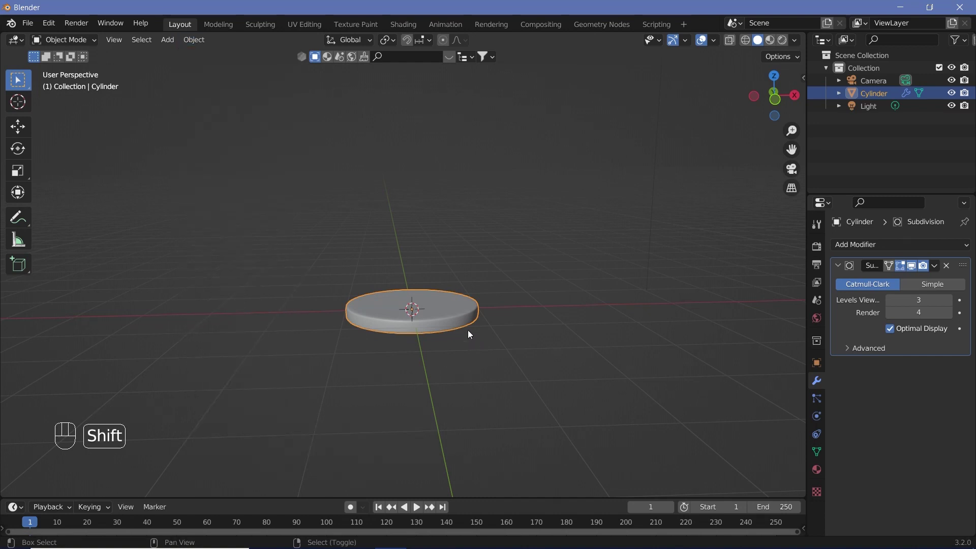
Duplicate the disc and place the copy about 0.3 m lower along the Z axis.
key("shift+d")
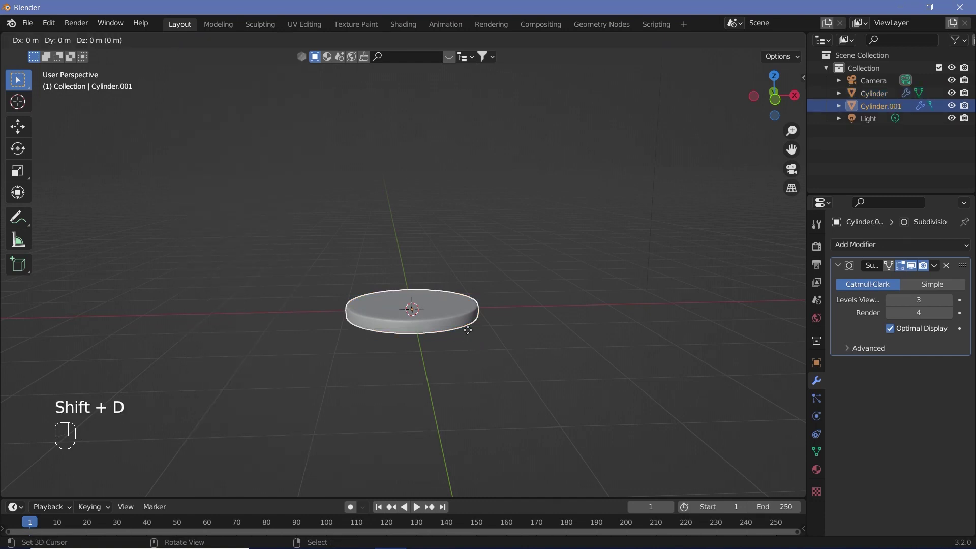
key("z")
key("ctrl")
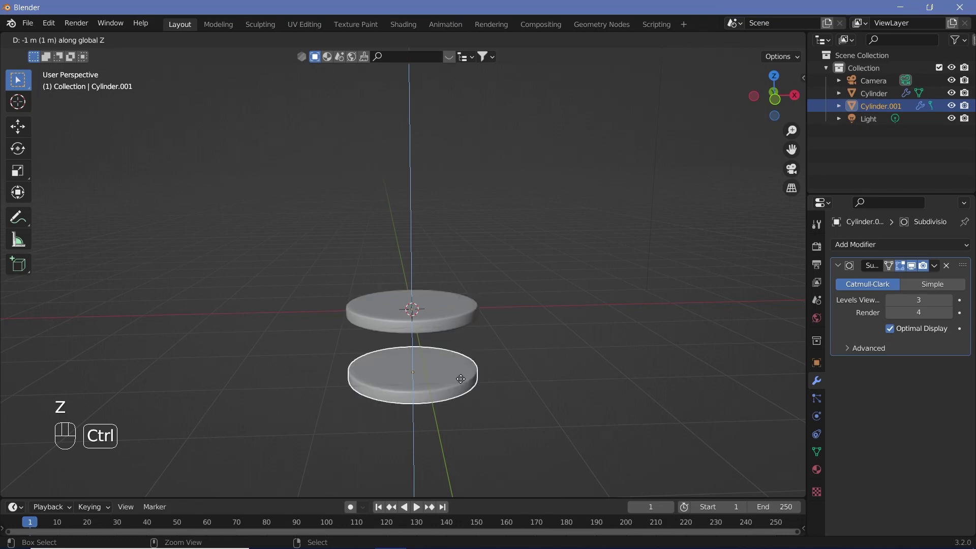
key("shift")
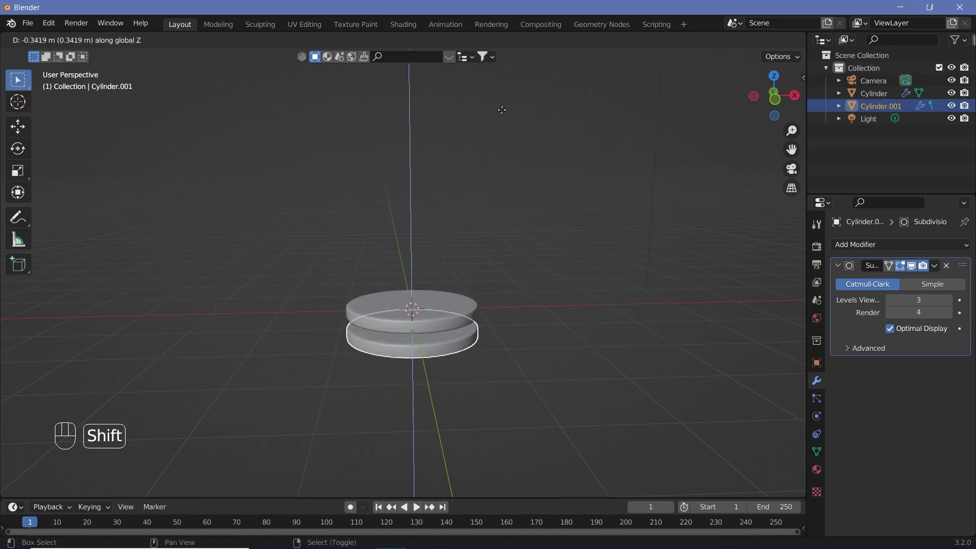
left_click(500, 77, "shift")
Scale the lower disc by 2 in X and Y, leaving out the Z axis.
key("s")
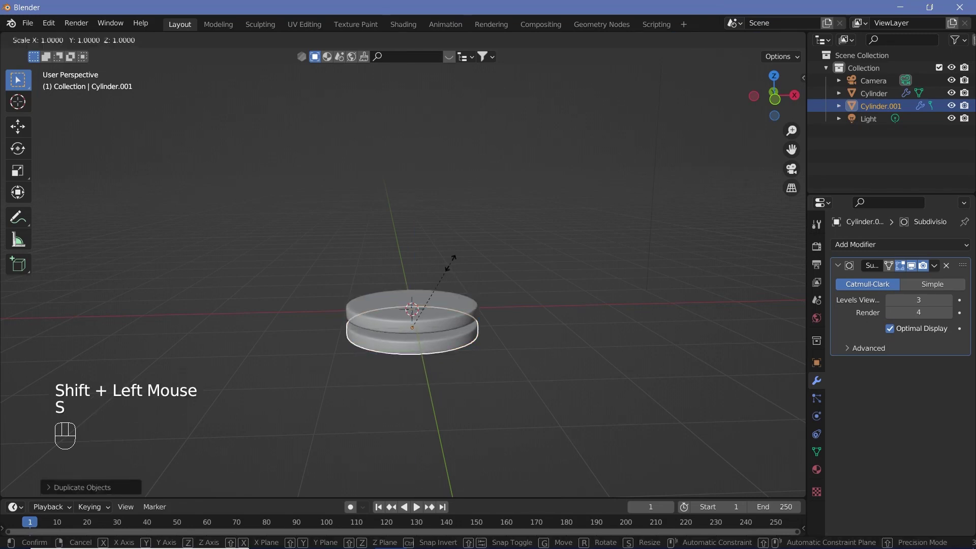
key("shift+z")
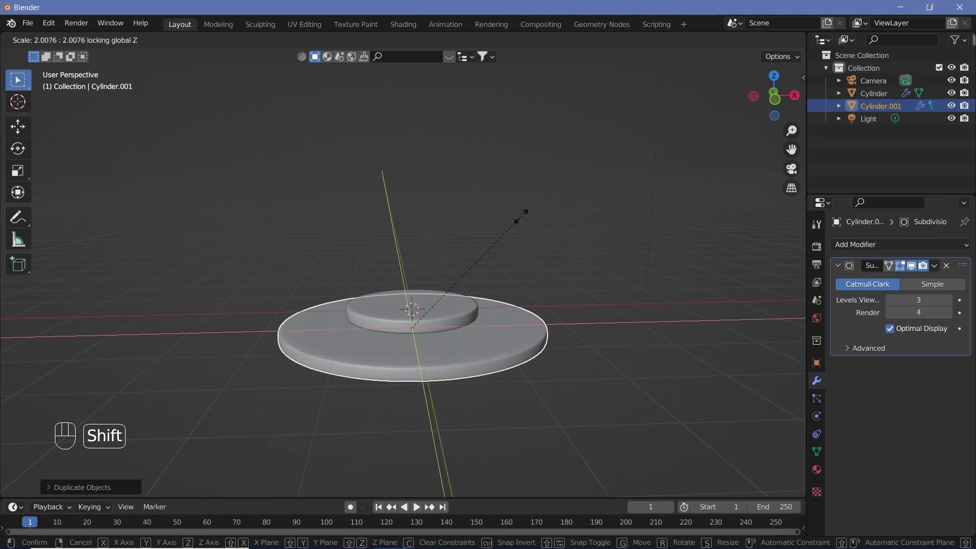
type("2")
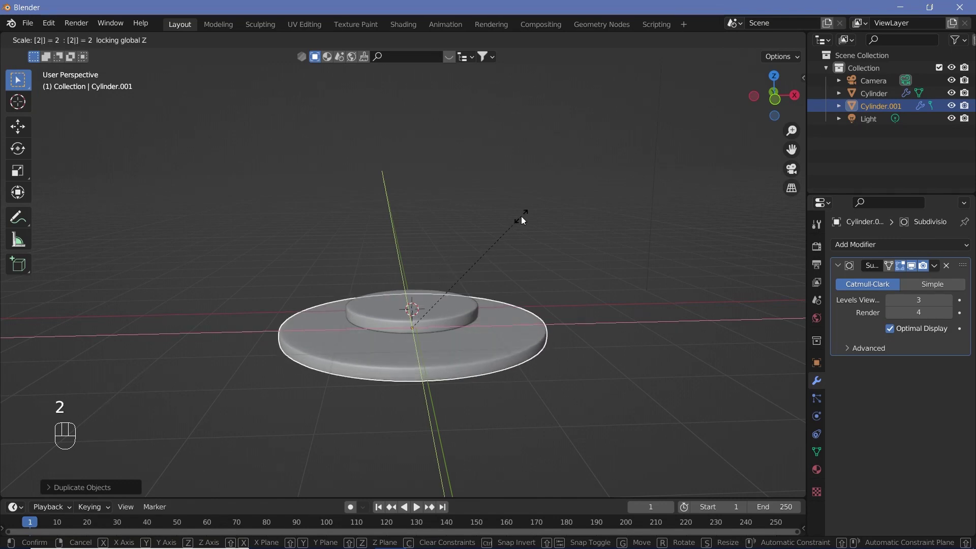
key("Return")
Hide both discs in the viewport and add a new mesh cylinder.
middle_click_drag(521, 216, 425, 313)
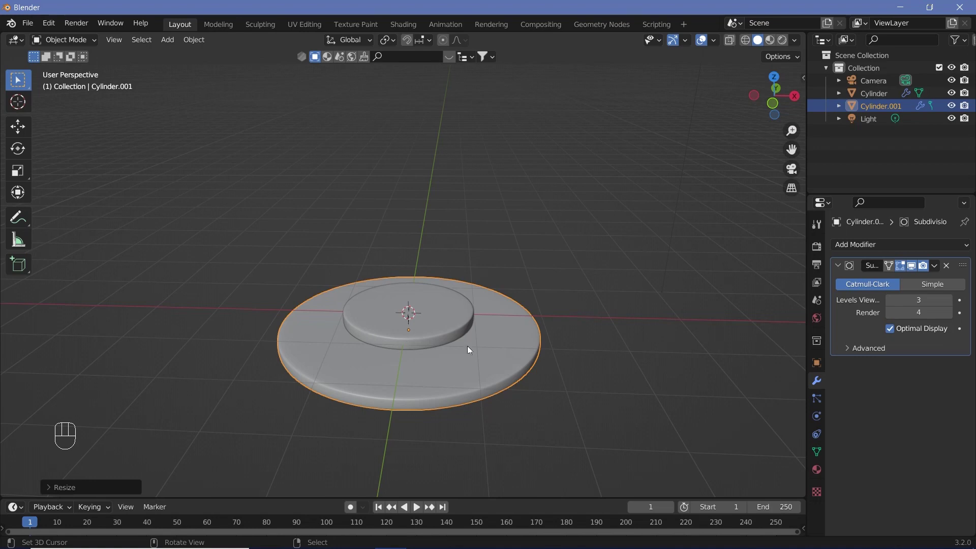
left_click(951, 106)
left_click(951, 93)
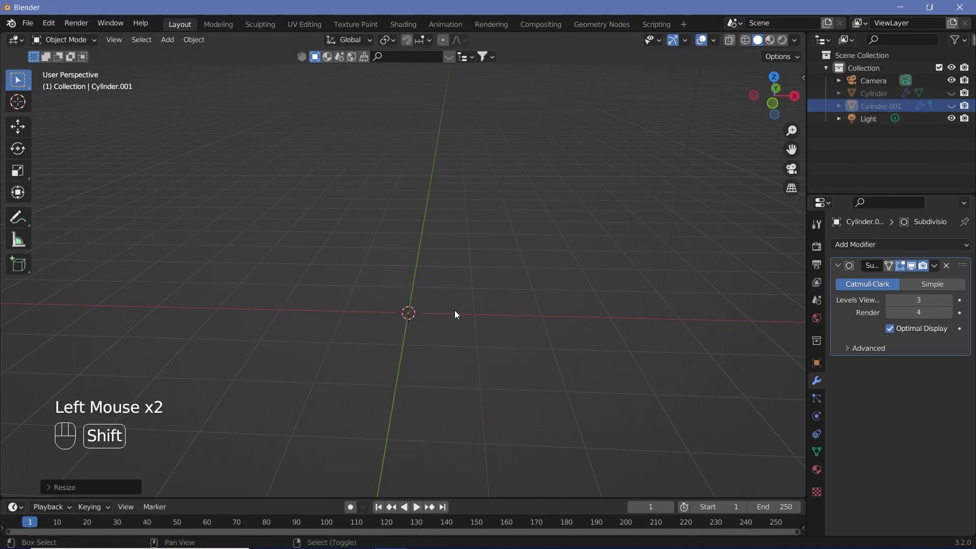
middle_click_drag(423, 337, 437, 336)
key("shift+a")
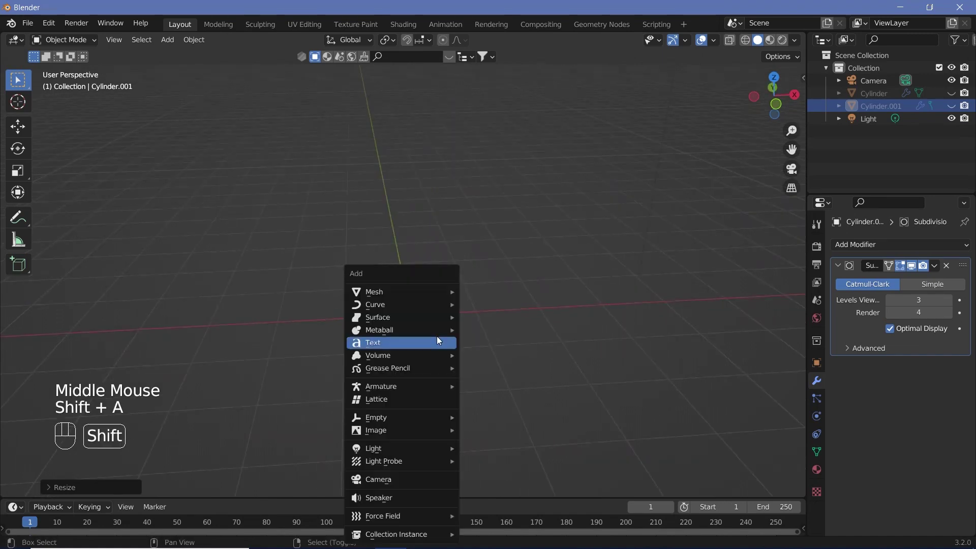
mouse_move(400, 295)
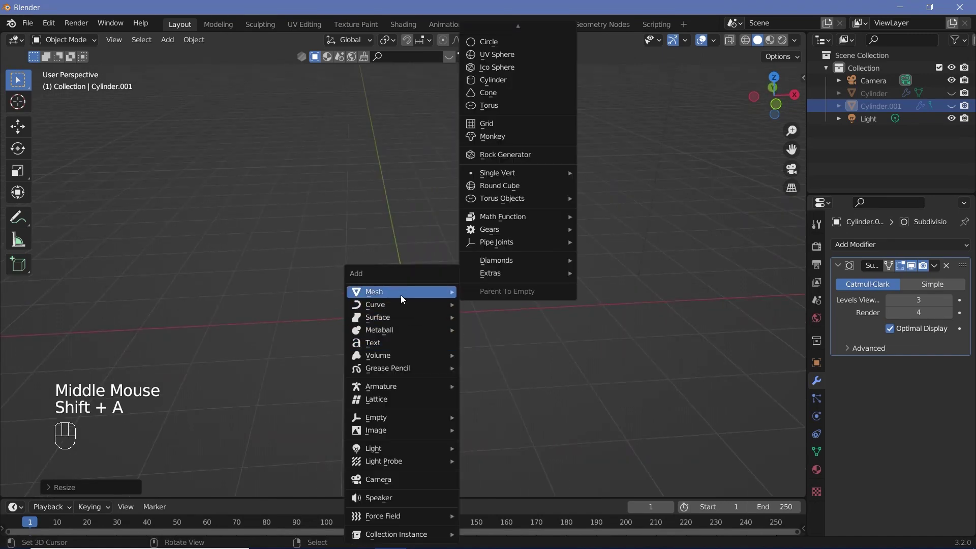
left_click(498, 81)
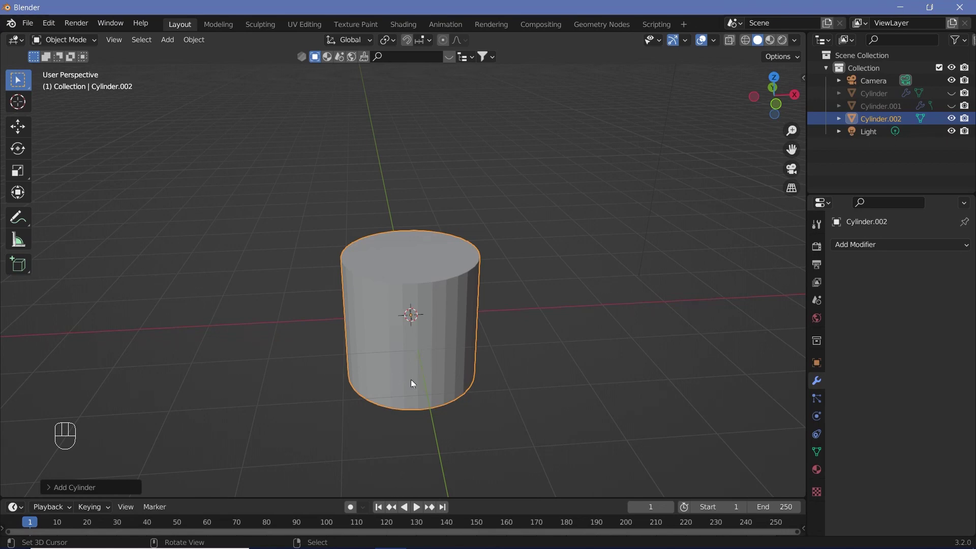
Taper the new cylinder by scaling its top face to 0.75 in Edit Mode.
mouse_move(411, 381)
middle_mouse_down()
mouse_move(484, 366)
mouse_move(421, 382)
middle_mouse_up()
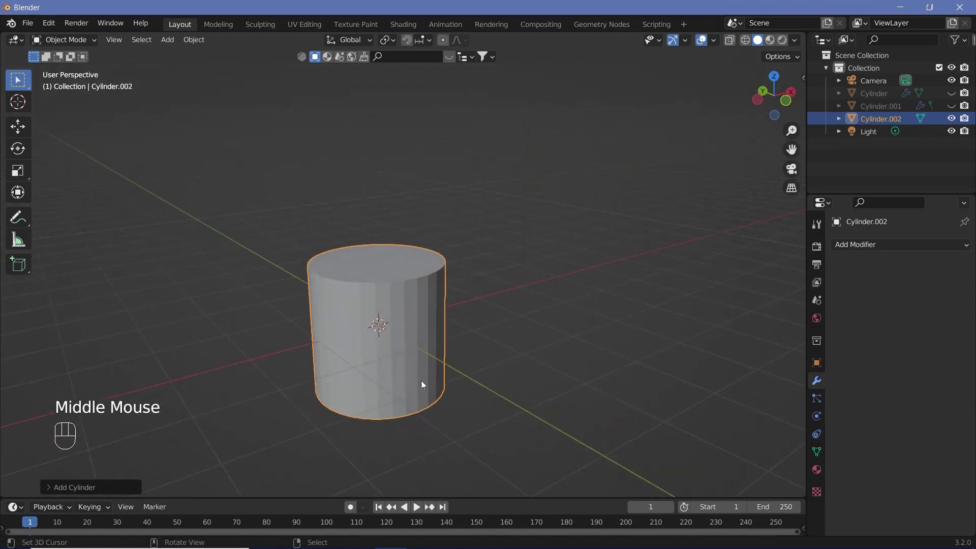
key("Tab")
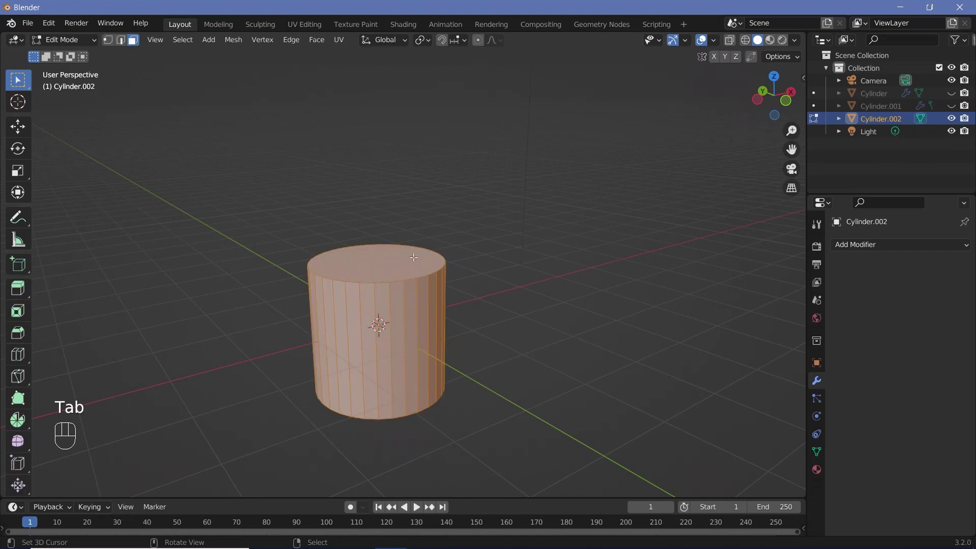
right_click(376, 263)
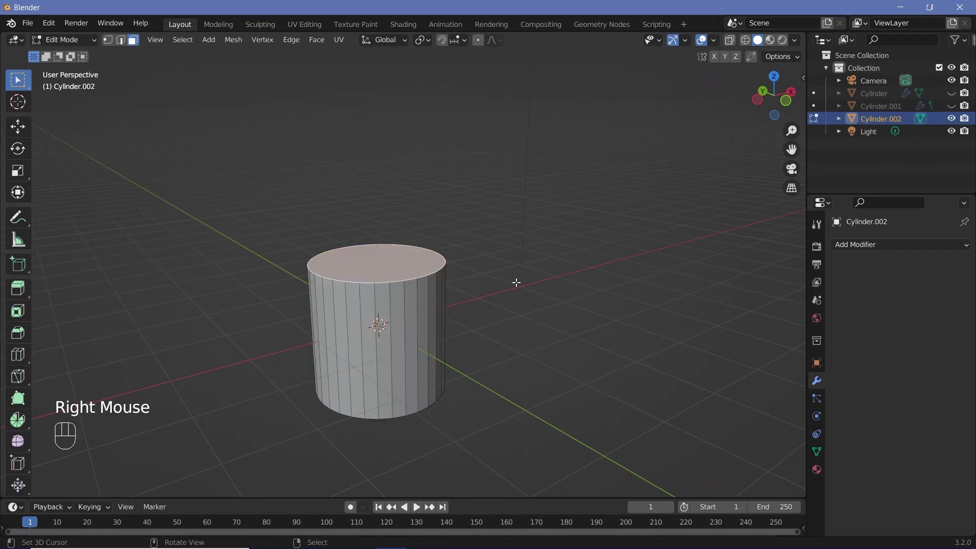
type("s0.")
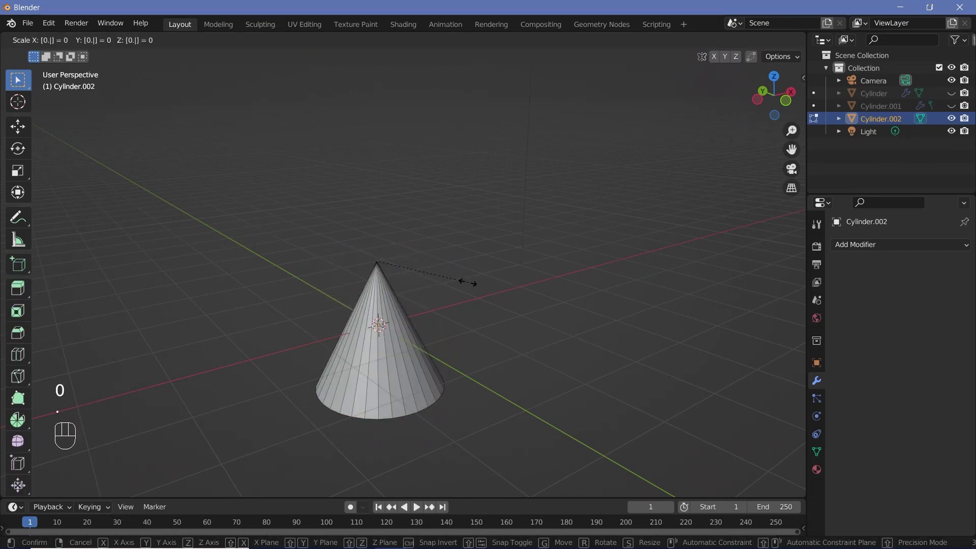
type("75")
key("Return")
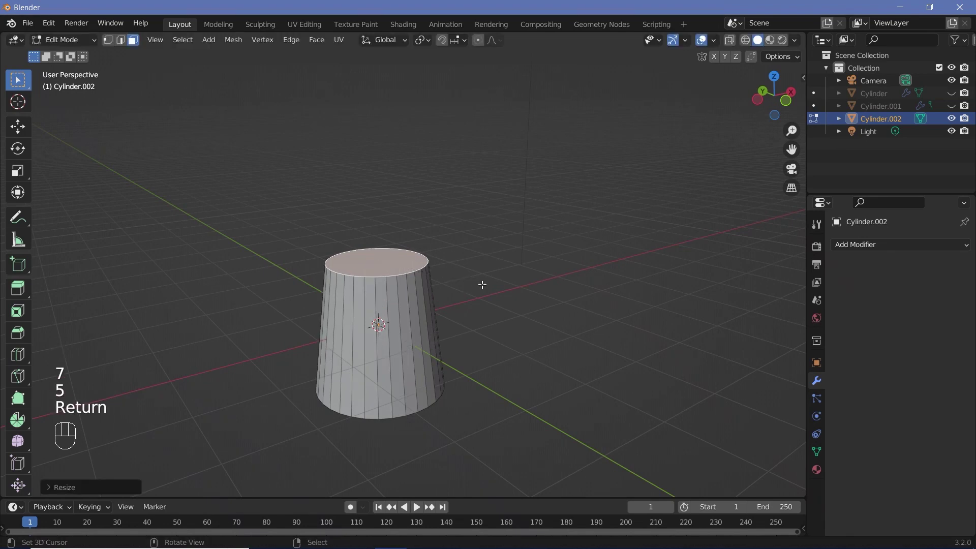
Inset the cylinder's top face to form a rim and extrude the inner face about 0.19 m downward.
key("i")
left_click(476, 284)
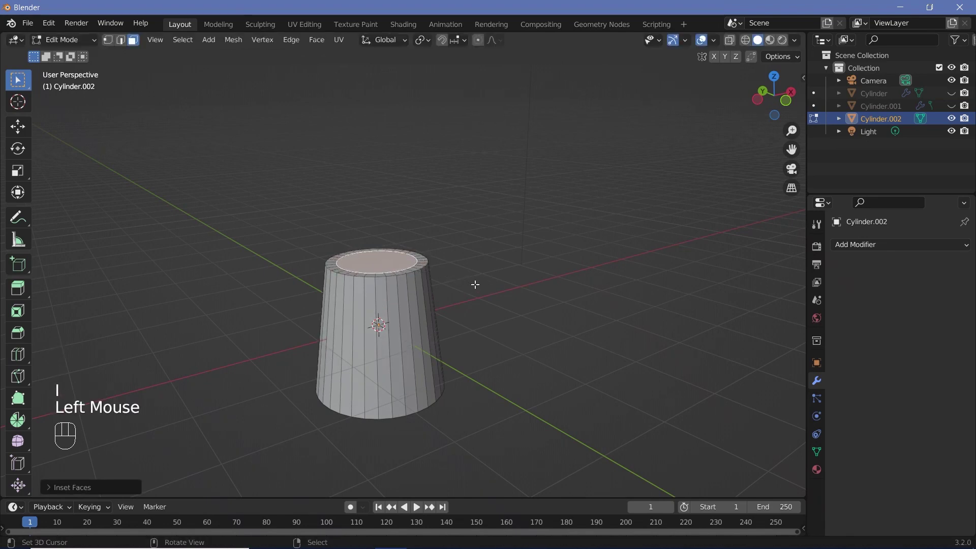
key("e")
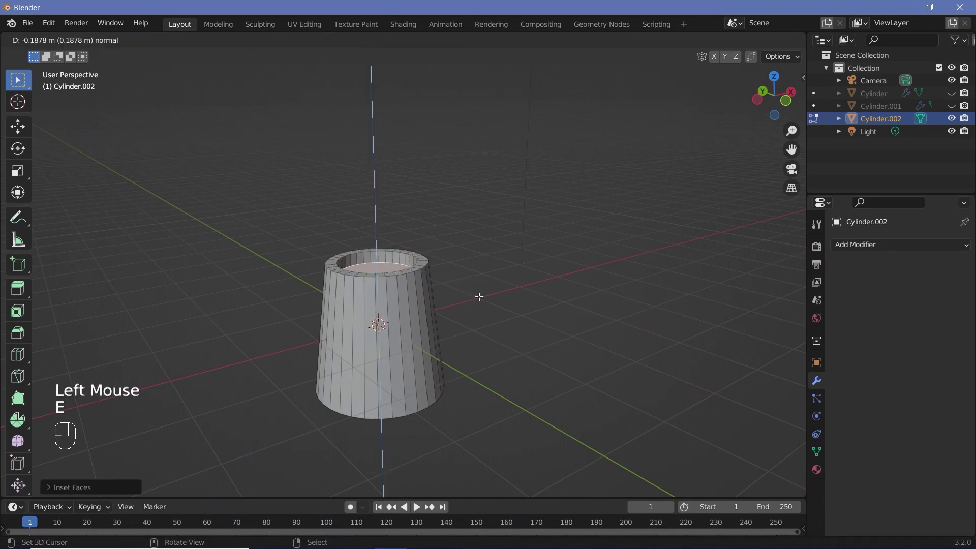
left_click(479, 296)
Add two horizontal loop cuts around the tapered cylinder, one close to its top edge and one close to its bottom edge.
middle_click_drag(479, 296, 419, 342)
key("ctrl+r")
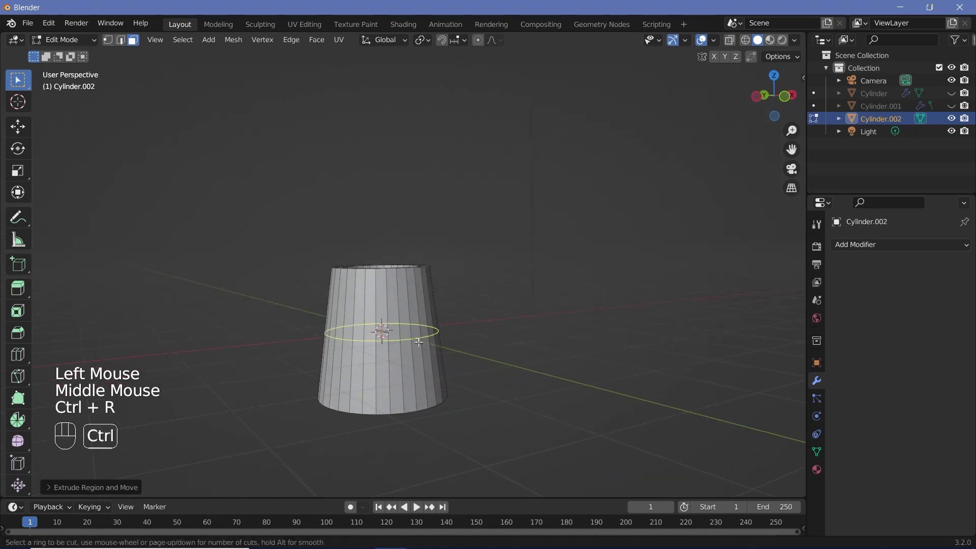
left_click(418, 342)
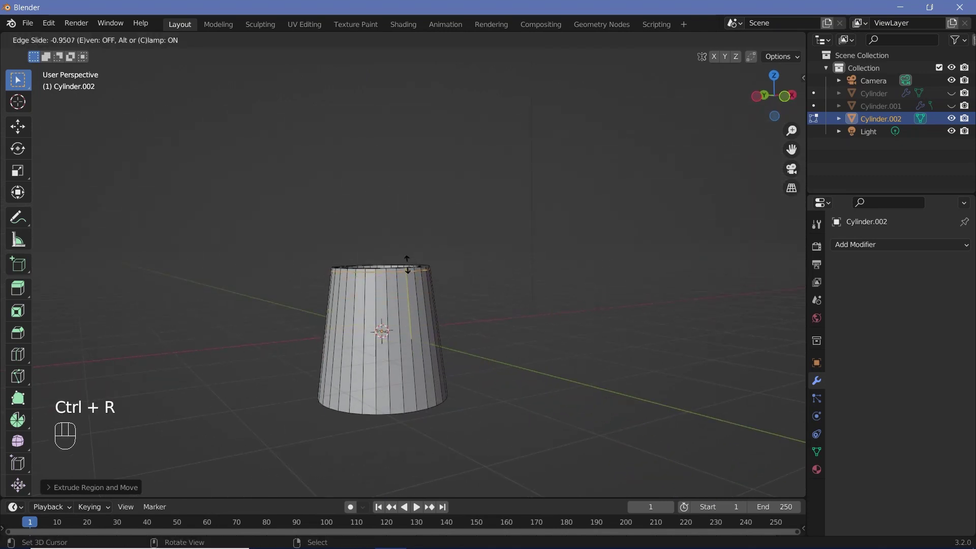
left_click(407, 263)
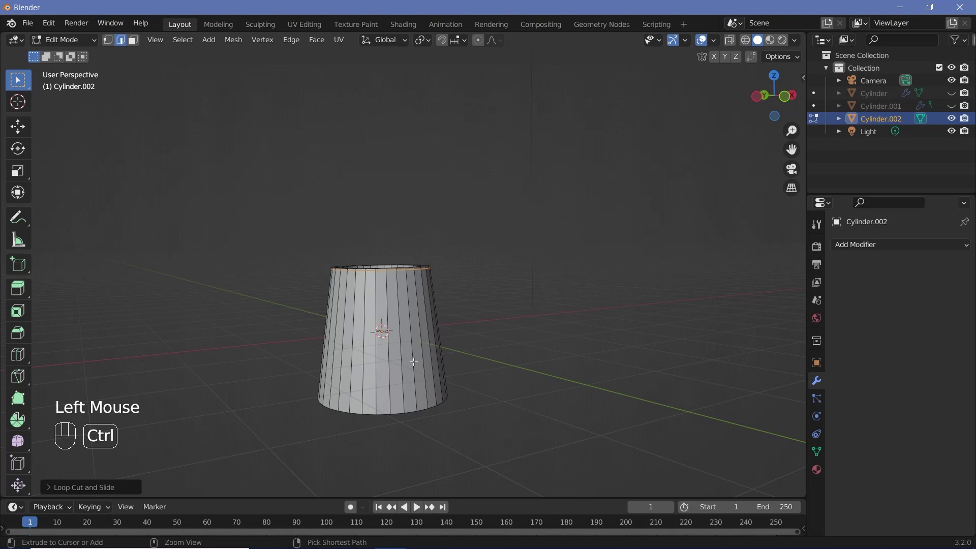
key("ctrl+r")
left_click(404, 346)
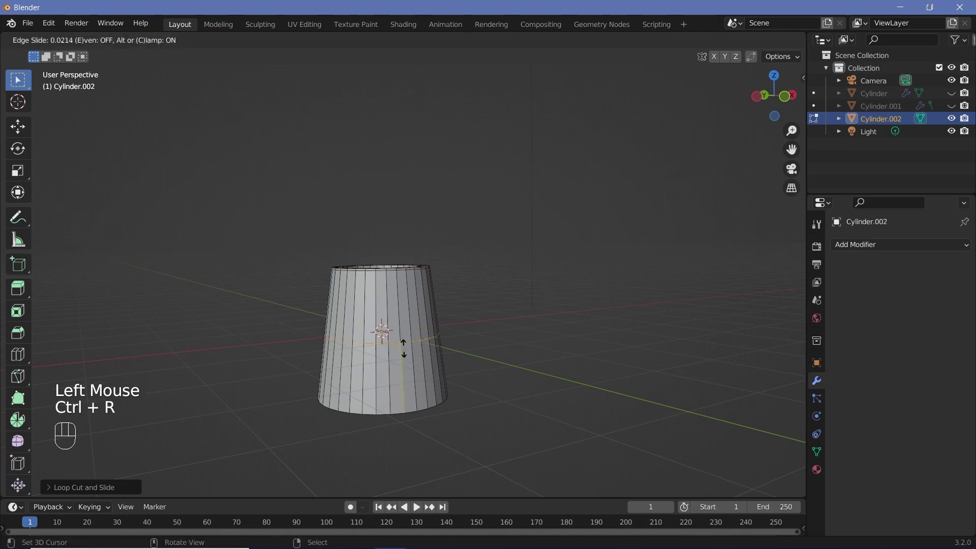
left_click(427, 414)
Inset the cylinder's bottom face, extrude it slightly inward as a shallow recess, and return to Object Mode.
middle_click_drag(433, 420, 427, 374)
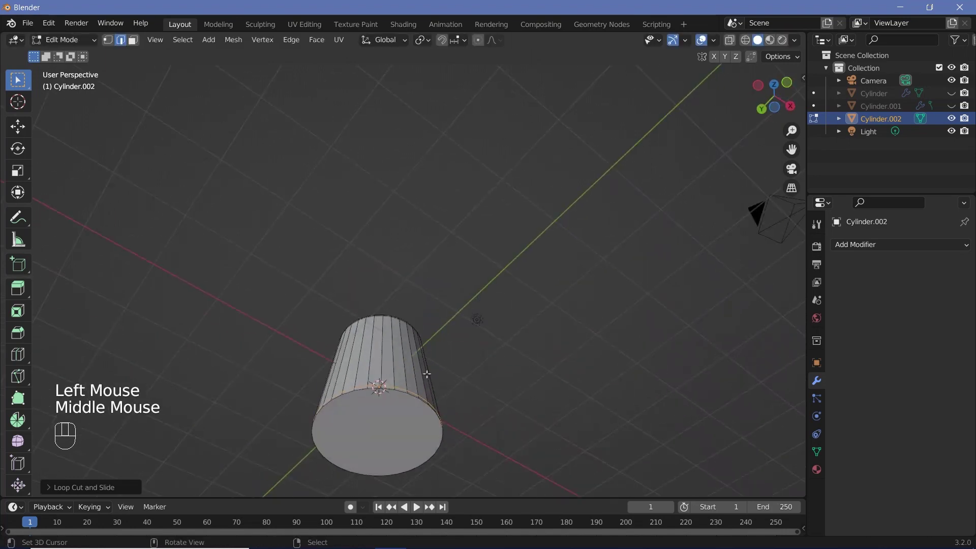
right_click(407, 427)
right_click(378, 451)
left_click(134, 40)
right_click(378, 450)
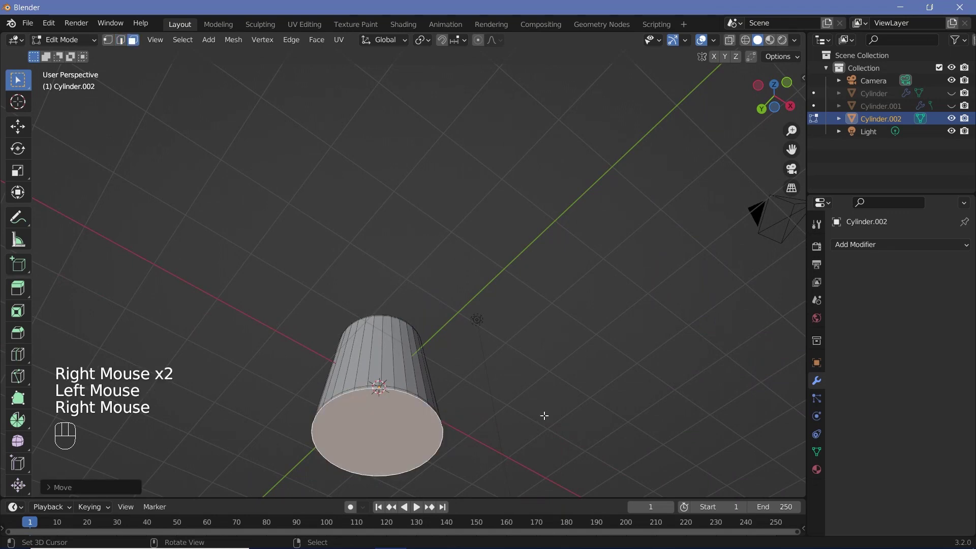
key("i")
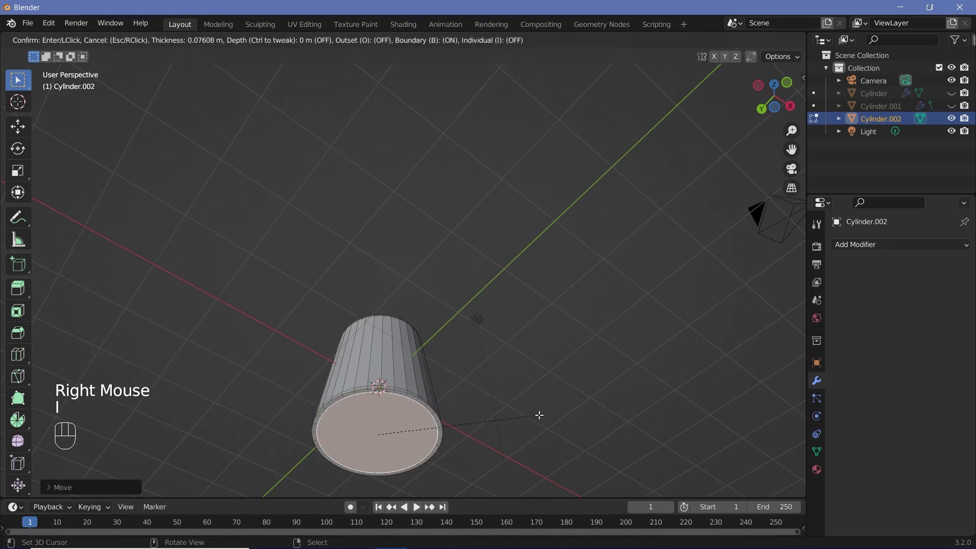
left_click(479, 432)
key("e")
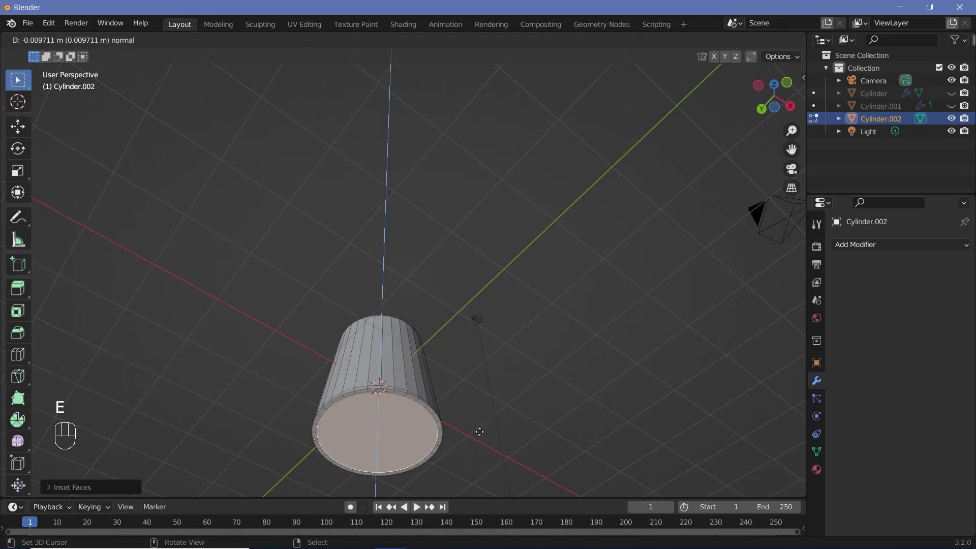
left_click(479, 429)
key("Tab")
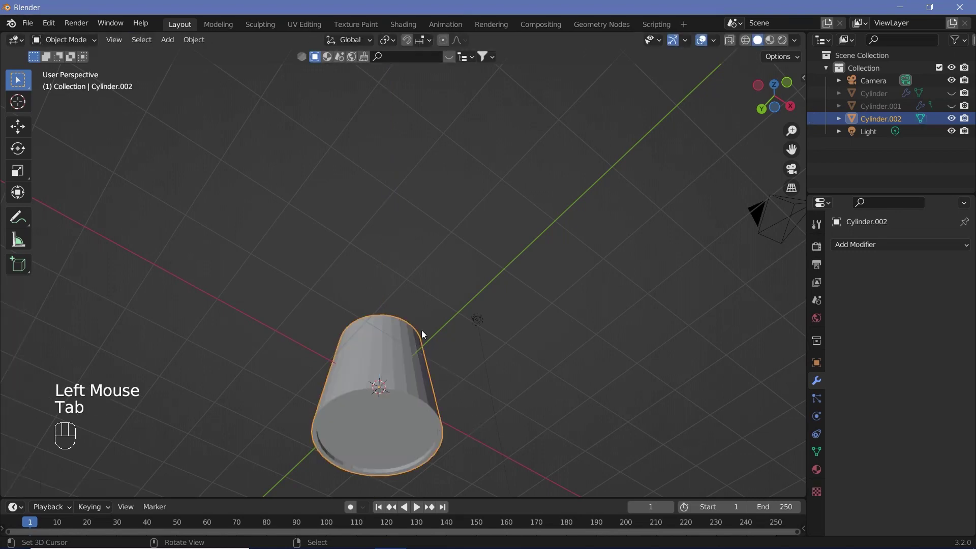
Add a Subdivision Surface modifier to the tapered cylinder with viewport level 3 and render level 4.
middle_click_drag(422, 330, 453, 484)
left_click(865, 245)
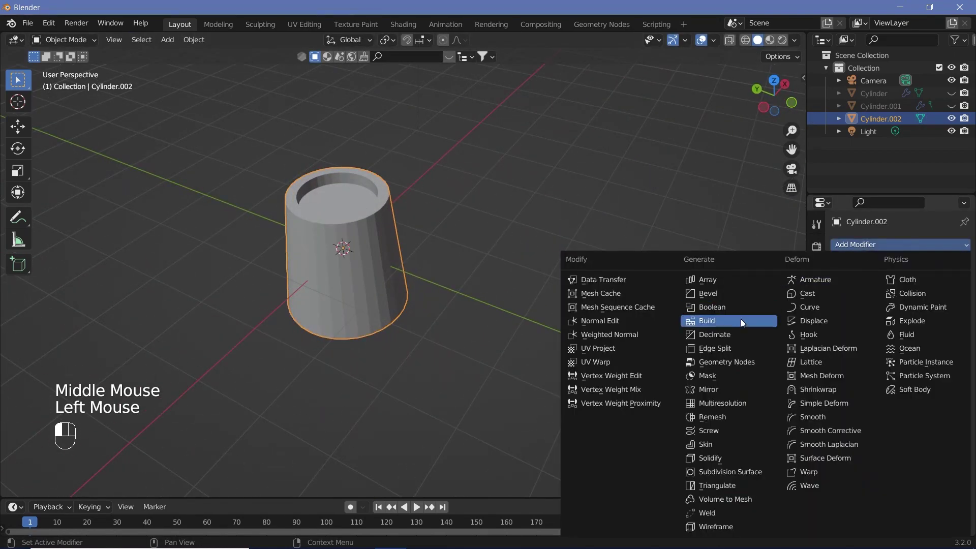
left_click(713, 471)
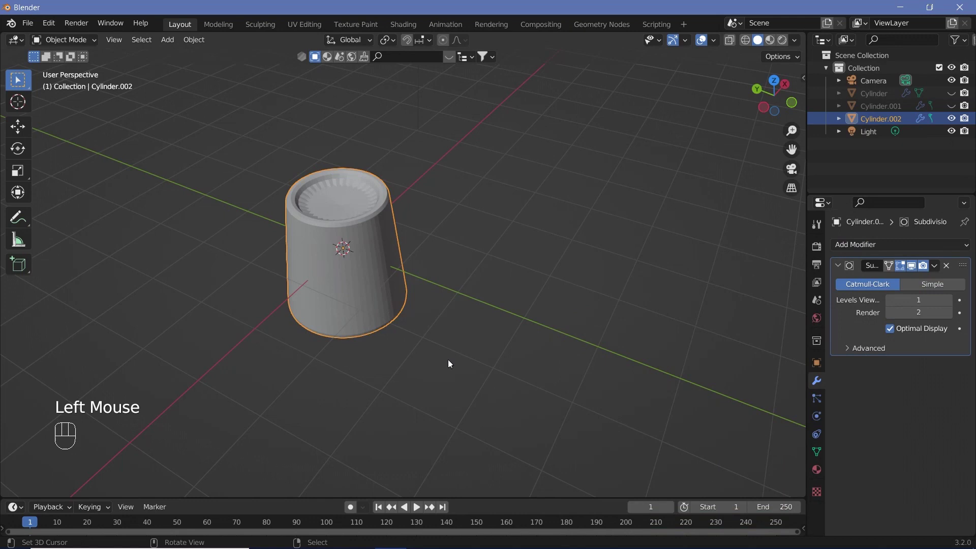
left_click(949, 300)
left_click(949, 300)
left_click(949, 312)
left_click(949, 312)
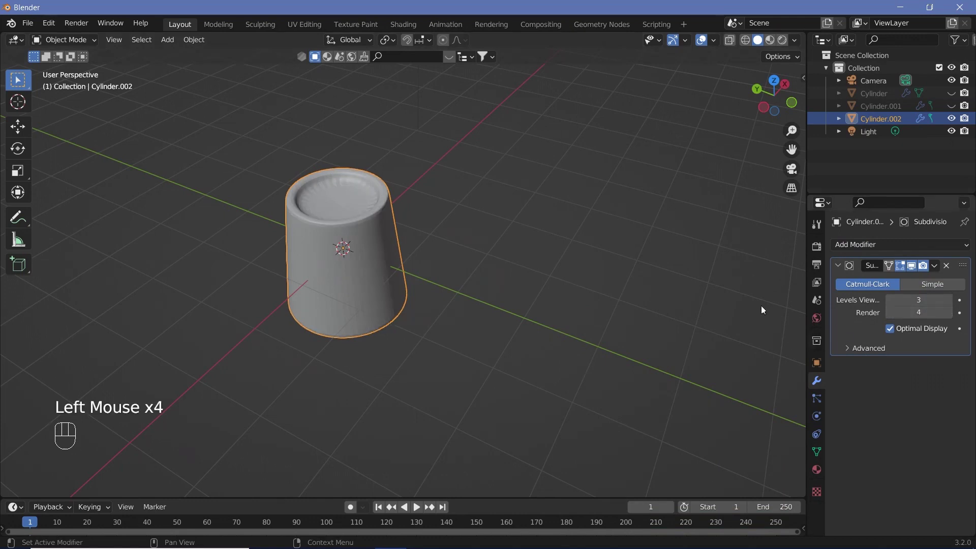
Apply smooth shading to the tapered cylinder and bring its recessed top into close view.
left_click(196, 40)
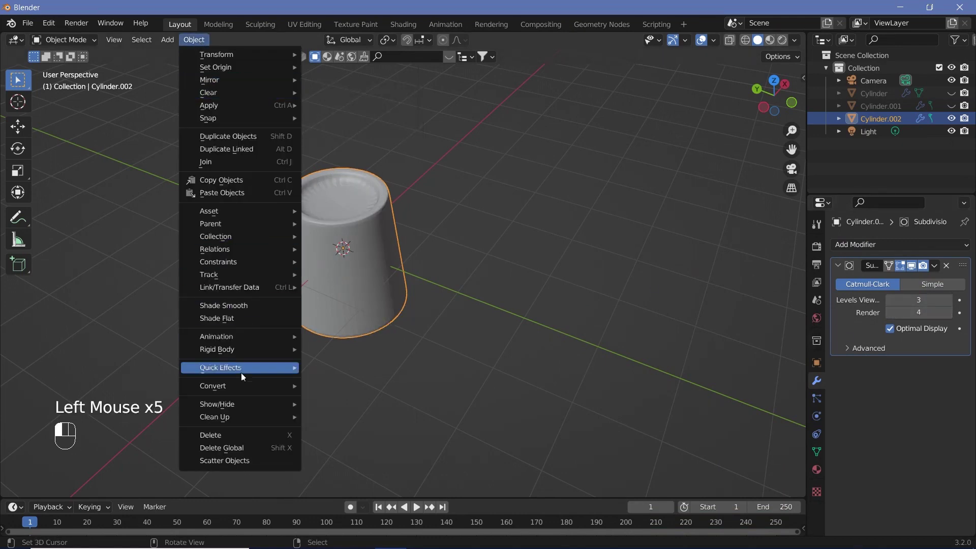
scroll(338, 180, "up", 2)
middle_click_drag(337, 181, 376, 274, "shift")
scroll(368, 209, "up", 2)
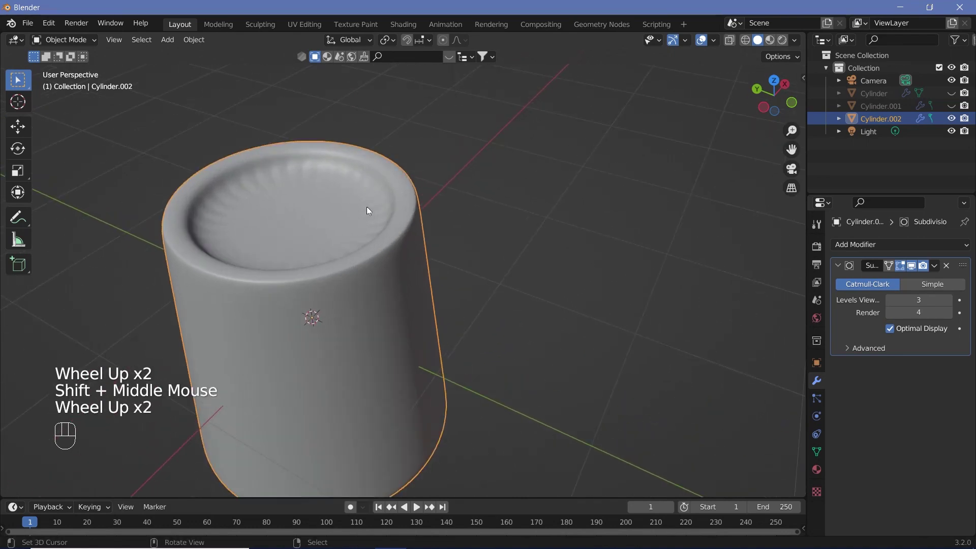
Inset the floor face of the tapered cylinder's top recess slightly, selecting it with X-ray on, then return to Object Mode with X-ray off.
key("Tab")
right_click(285, 206)
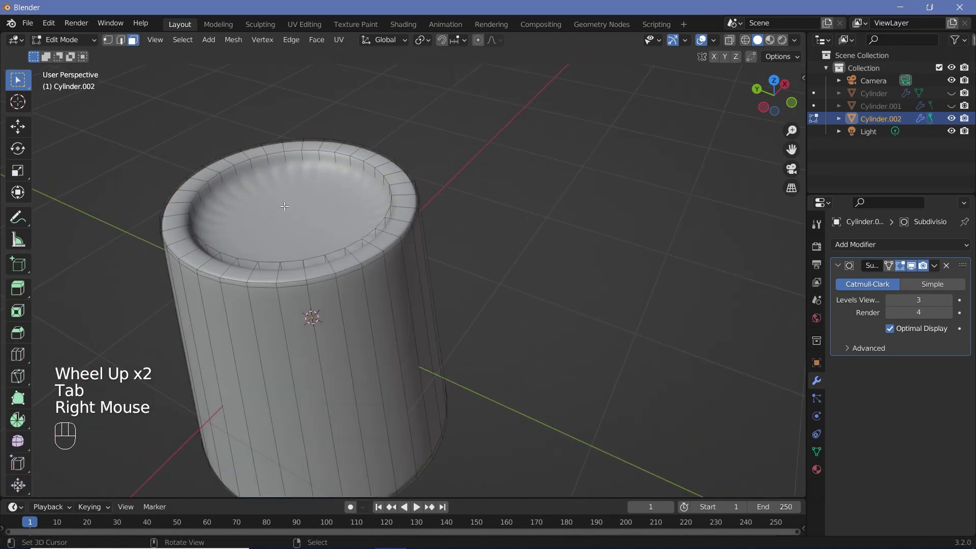
left_click(729, 40)
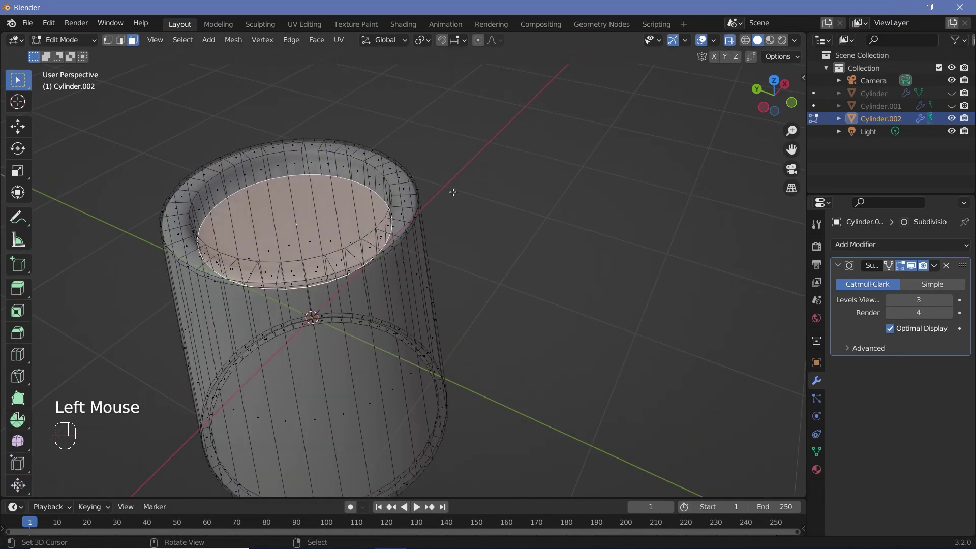
key("i")
left_click(475, 181)
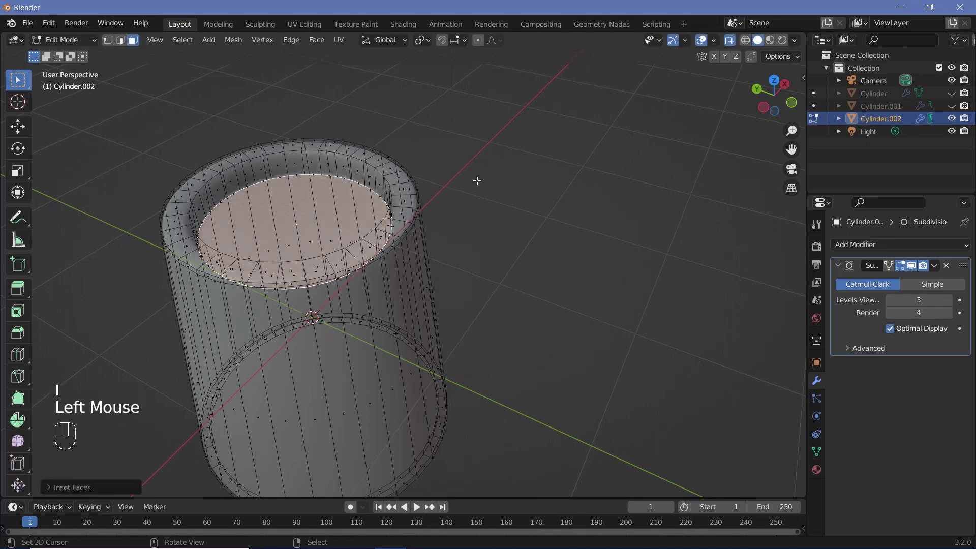
key("Tab")
middle_click_drag(399, 273, 326, 321)
left_click(729, 41)
scroll(392, 249, "down", 1)
scroll(326, 321, "down", 1)
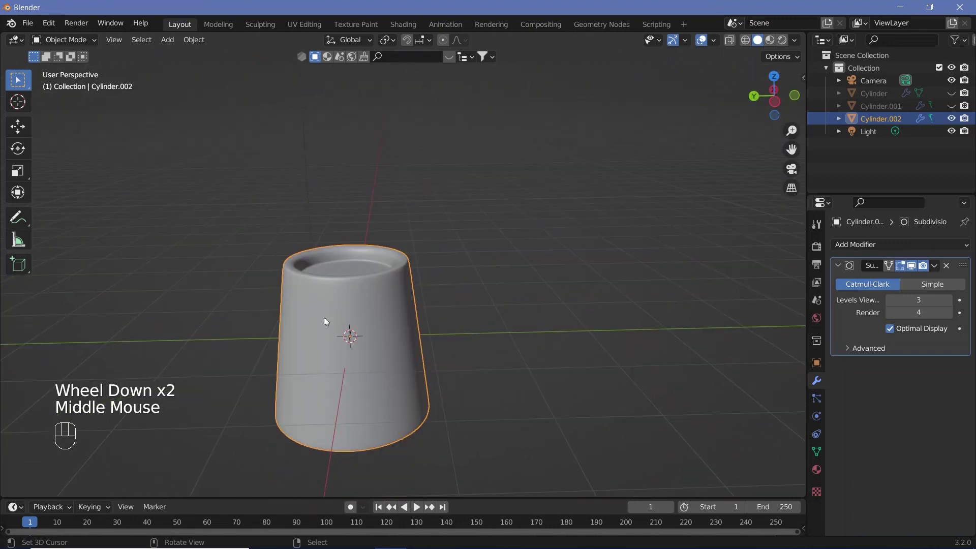
Raise the tapered cylinder about 2 m straight up along the global Z axis with increment snapping.
key("g")
key("z")
key("ctrl")
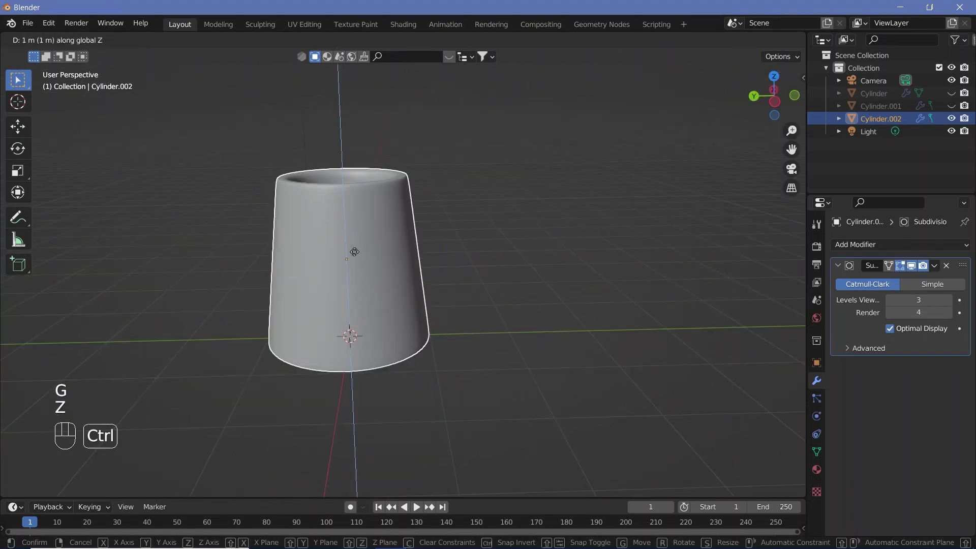
left_click(355, 217, "ctrl")
scroll(411, 258, "down", 2)
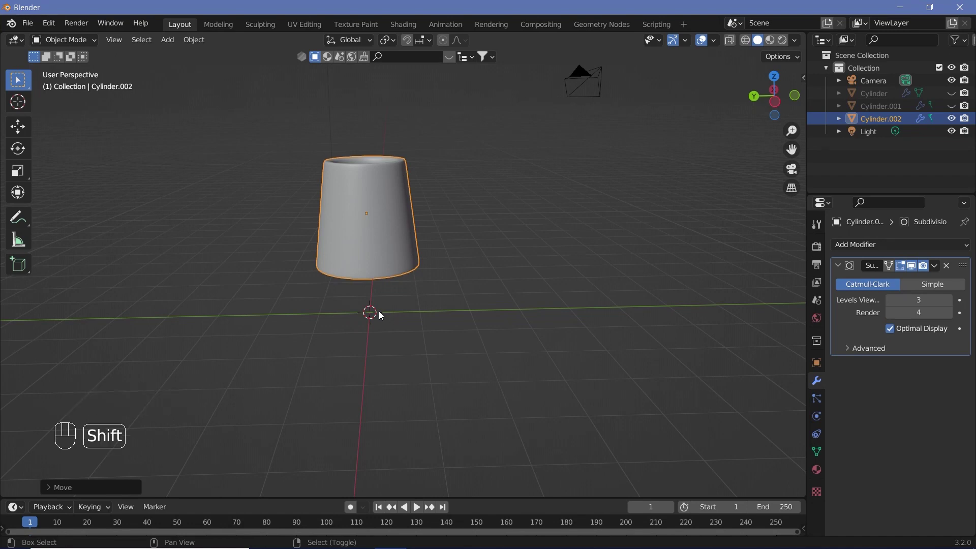
Unhide the original Cylinder disc, duplicate it in place, and hide the original again.
key("shift+a")
mouse_move(356, 291)
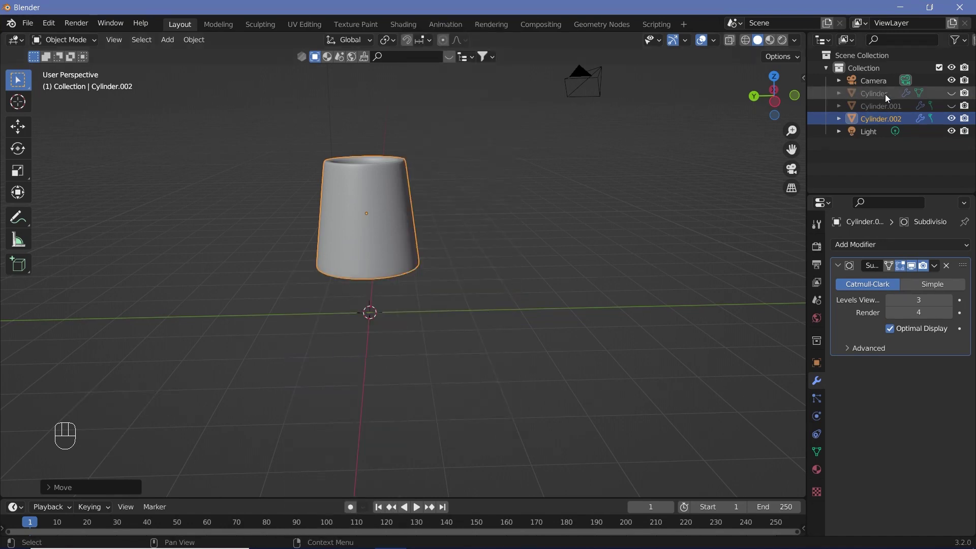
left_click(951, 94)
left_click(356, 323)
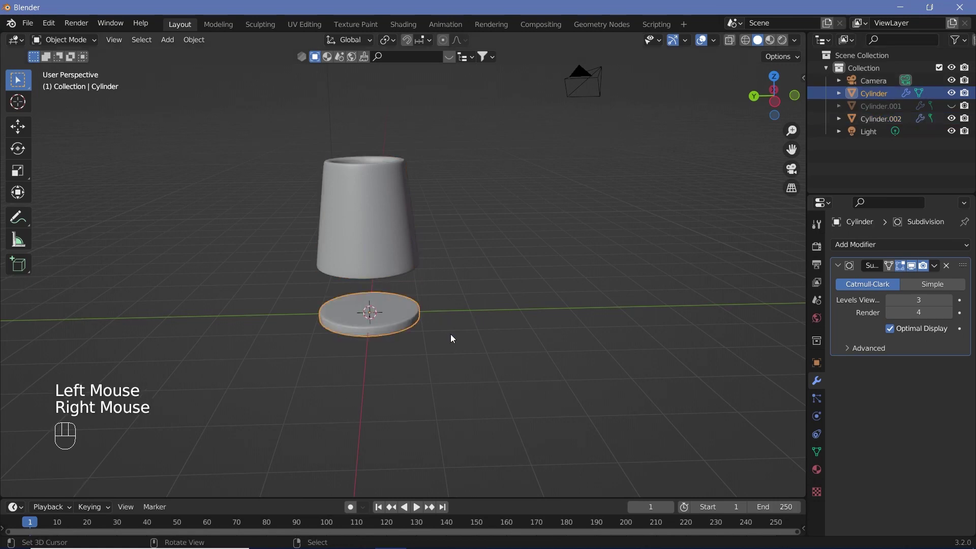
key("shift+d")
key("Return")
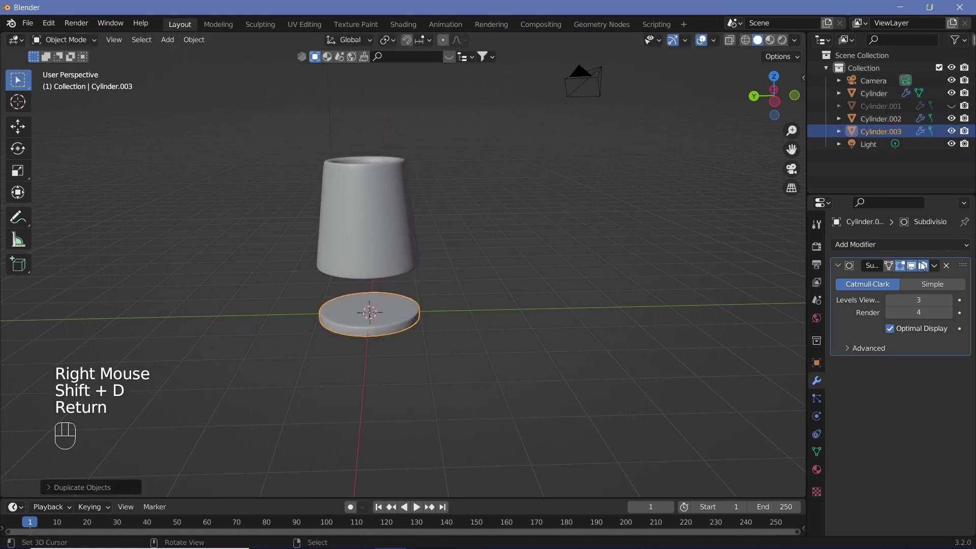
left_click(951, 93)
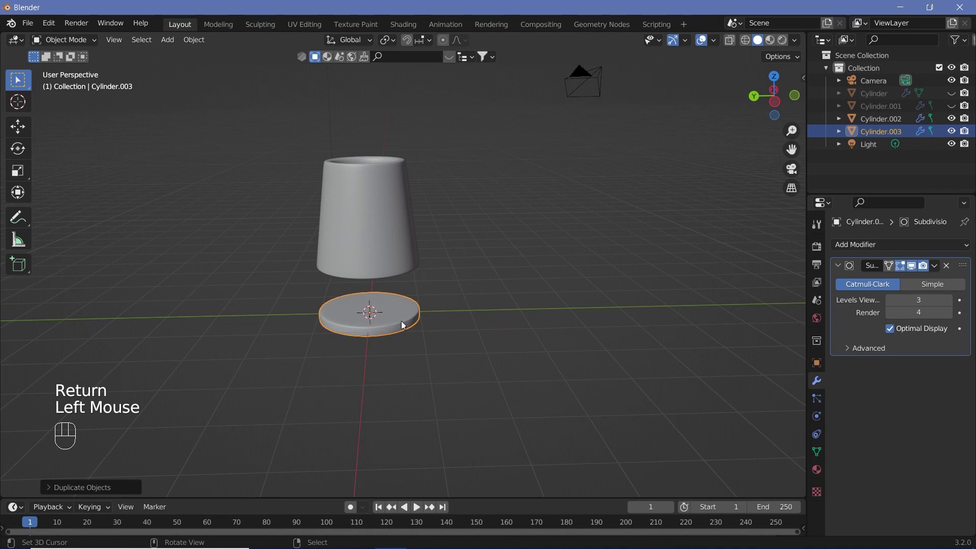
Scale the duplicated disc up uniformly to about 1.4 times its size, making a wider base under the tapered cylinder.
key("s")
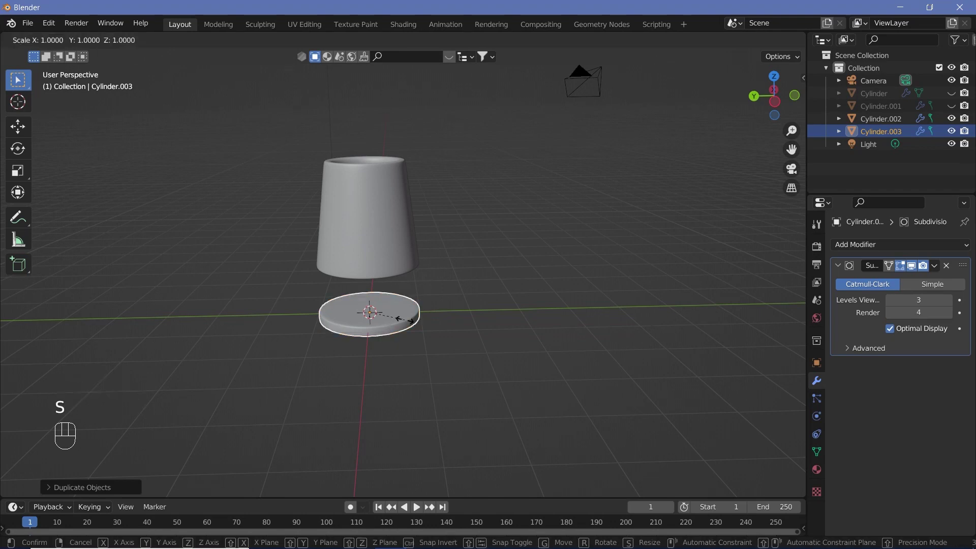
key("ctrl")
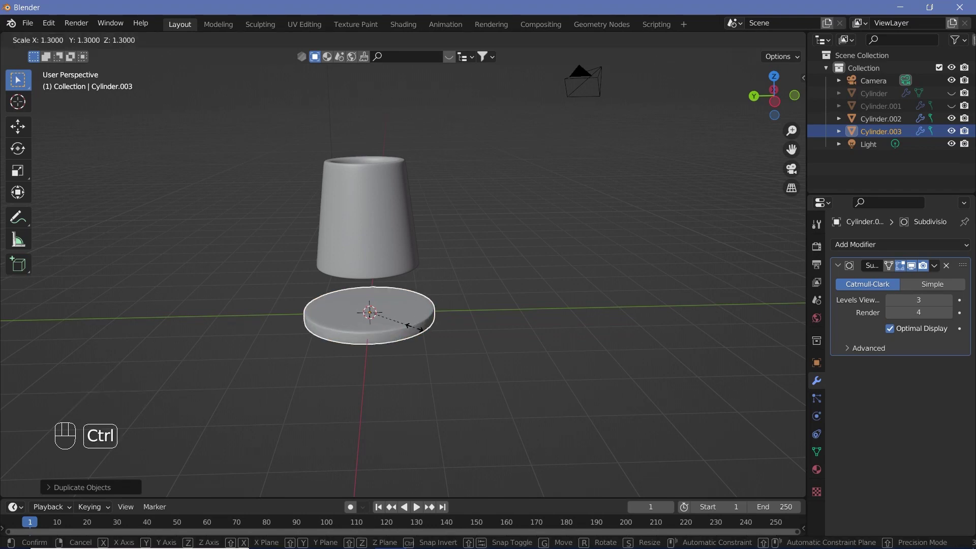
left_click(393, 292, "ctrl")
middle_click_drag(392, 292, 494, 316)
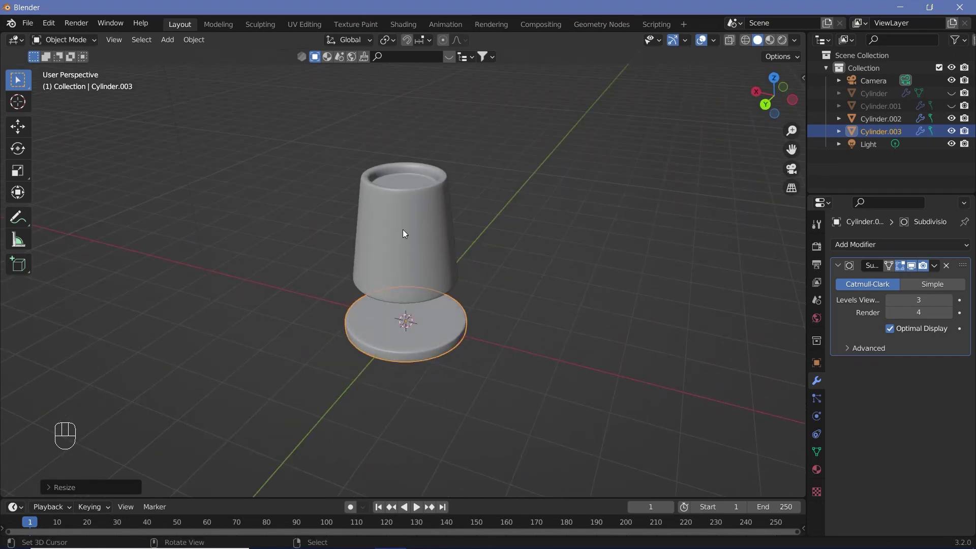
middle_click_drag(427, 259, 445, 299)
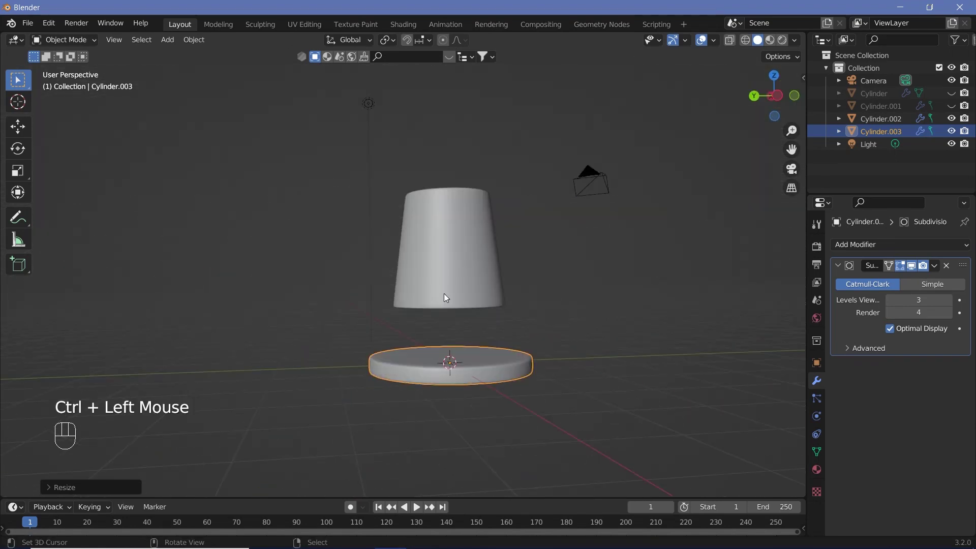
Add a Bezier curve at the world origin and rotate it 90 degrees about the X axis.
right_click(440, 235)
middle_click_drag(430, 261, 435, 312)
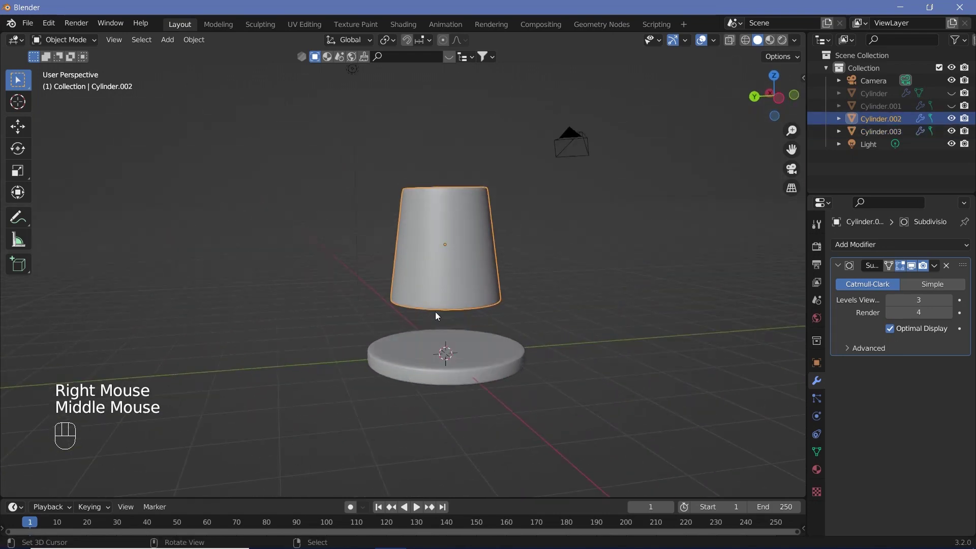
key("shift+a")
mouse_move(436, 313)
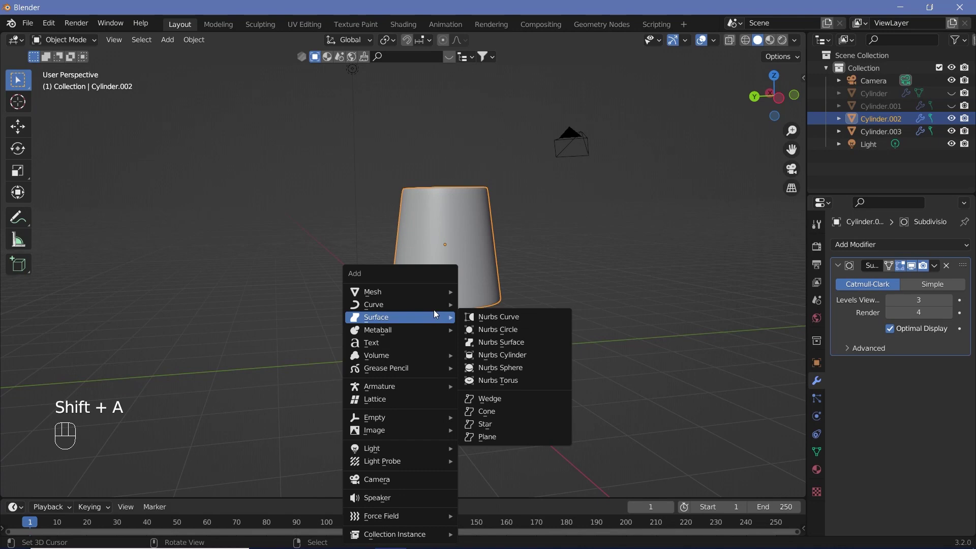
left_click(493, 33)
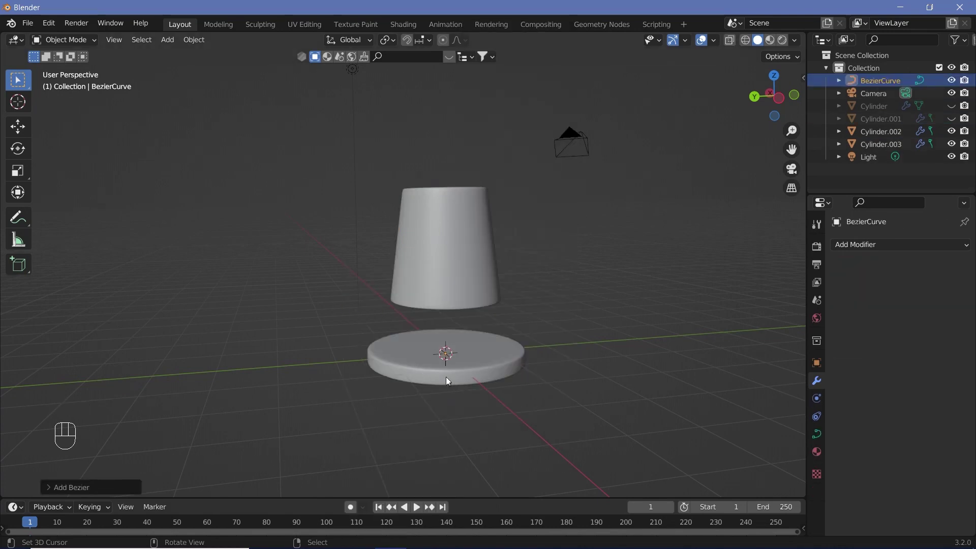
type("r")
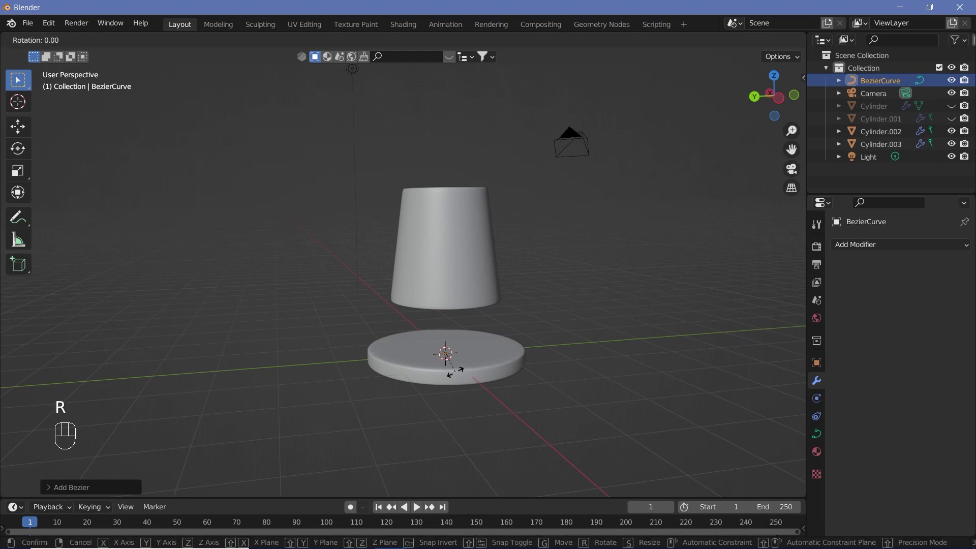
type("x")
type("90")
key("Return")
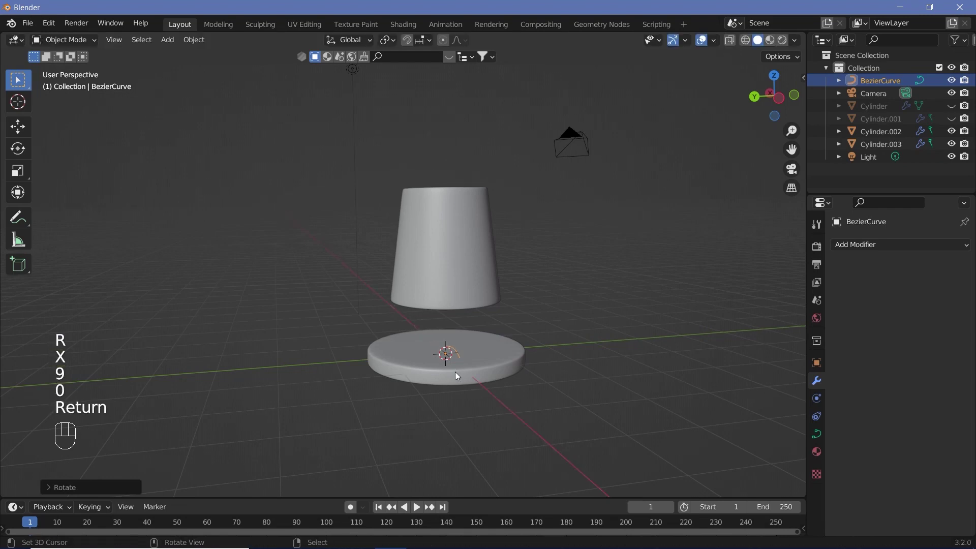
Move the Bezier curve 1 m up along the global Z axis.
key("g")
key("z")
key("ctrl")
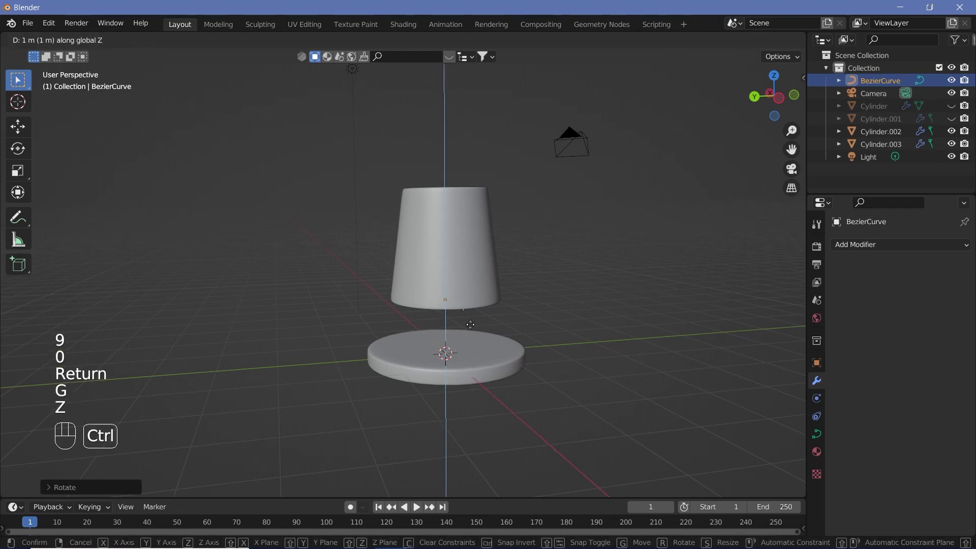
left_click(471, 321)
middle_click_drag(471, 320, 432, 279)
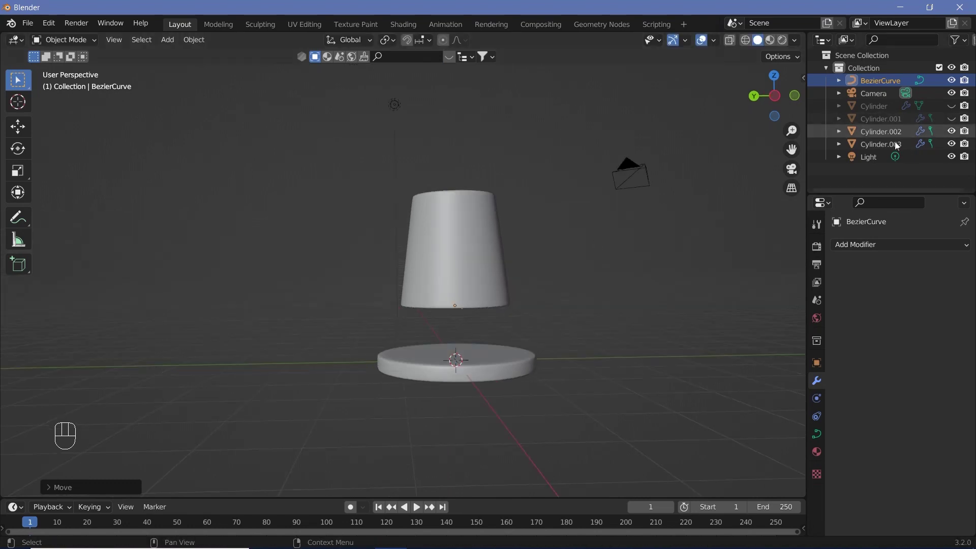
Hide the tapered cylinder and, in front view, rotate the curve's left control point about Y until its handles are horizontal.
left_click(953, 144)
middle_click_drag(468, 313, 468, 346)
key("KP_1")
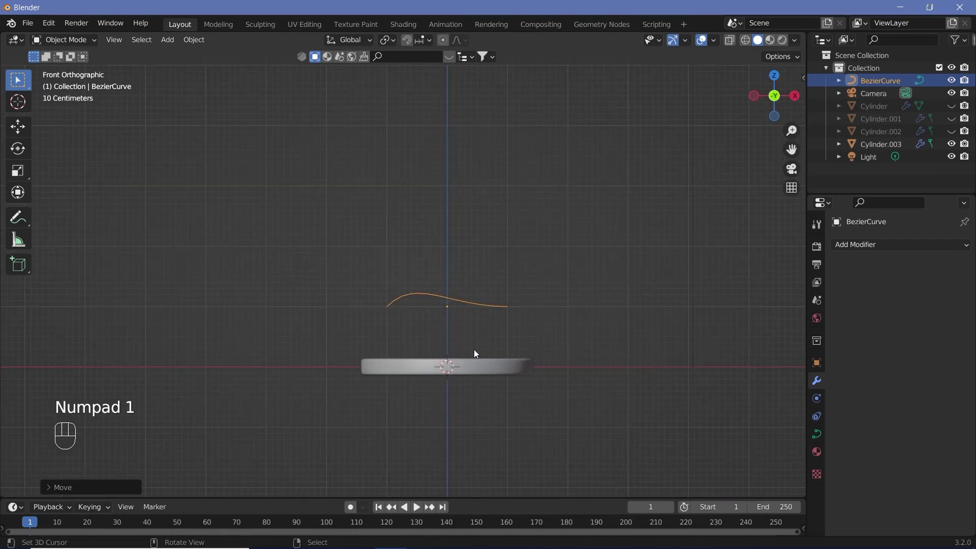
key("Tab")
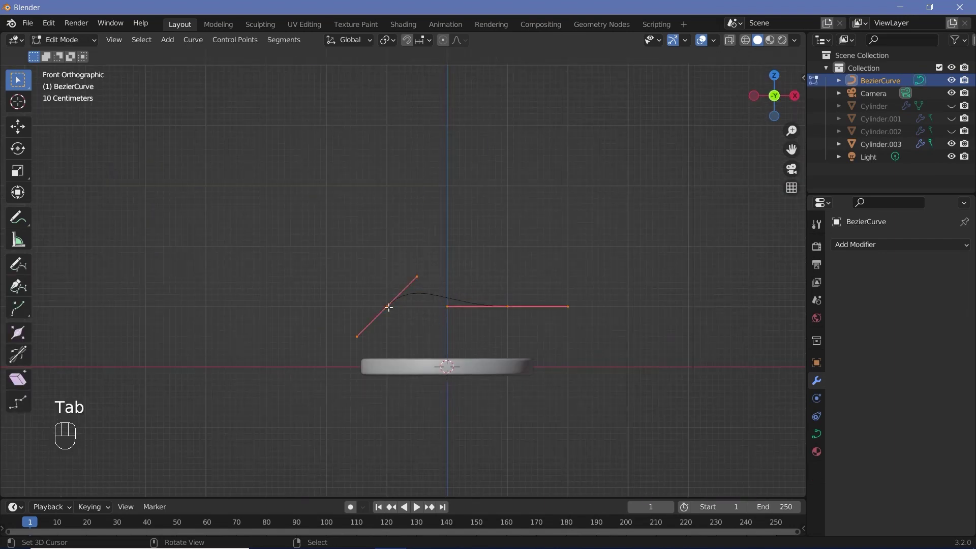
right_click(388, 307)
key("r")
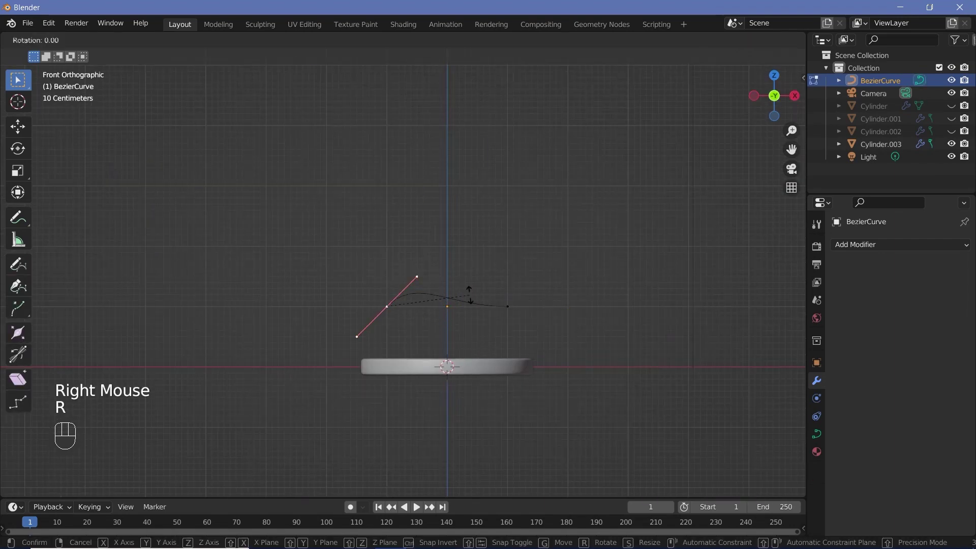
key("y")
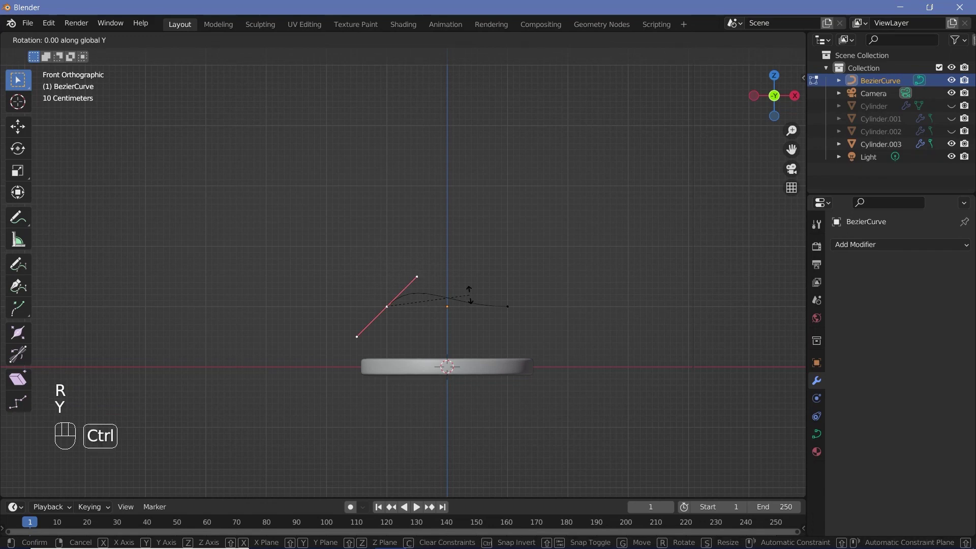
left_click(510, 334, "ctrl")
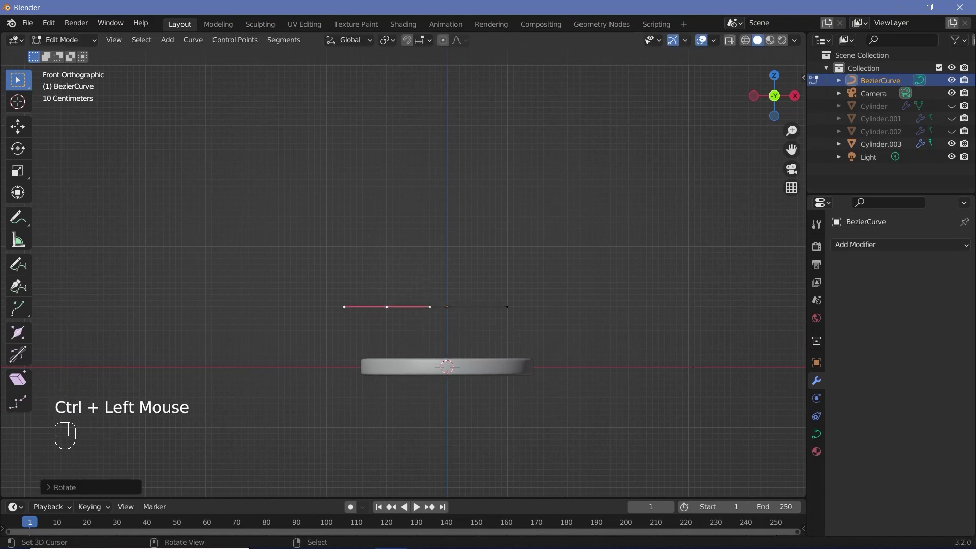
Scale the left control point's handles by 1.4 and return to Object Mode.
key("s")
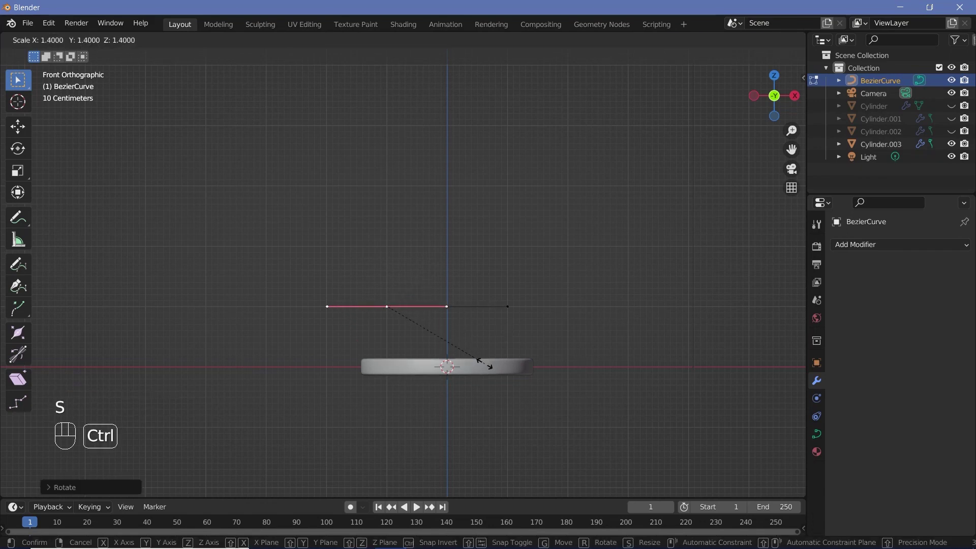
left_click(498, 337, "ctrl")
key("Tab")
Rotate the straightened Bezier curve 90 degrees about the global Y axis so it stands upright.
mouse_move(498, 336)
middle_mouse_down()
mouse_move(414, 358)
mouse_move(486, 338)
middle_mouse_up()
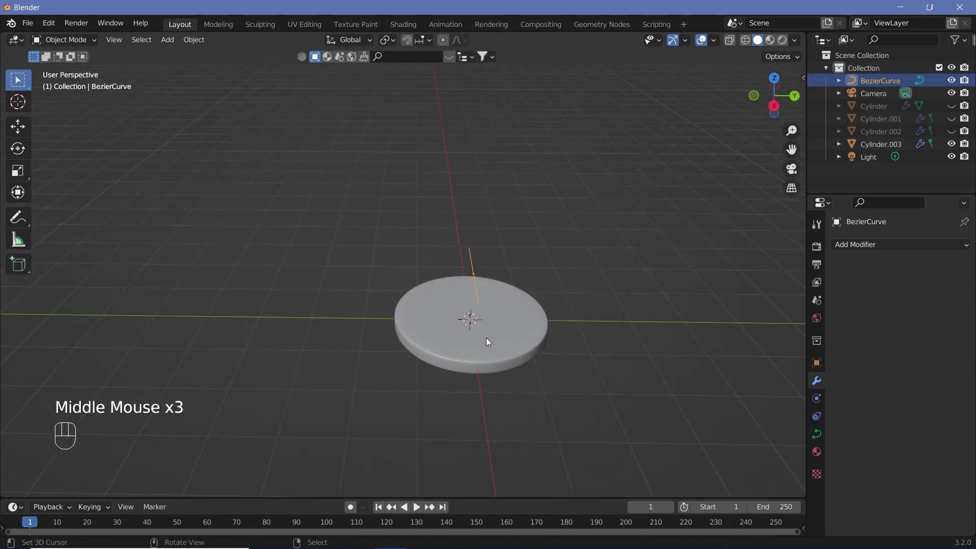
key("r")
type("y")
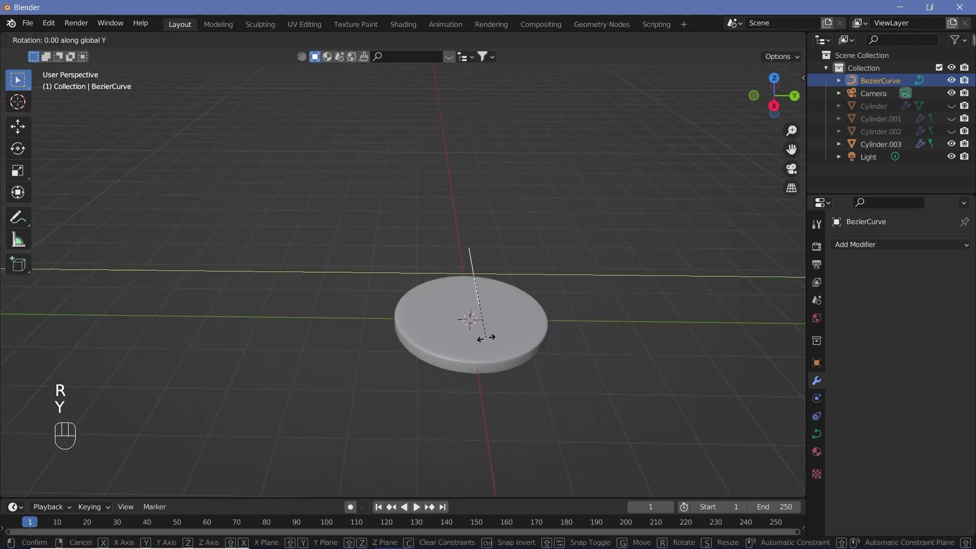
type("90")
key("Return")
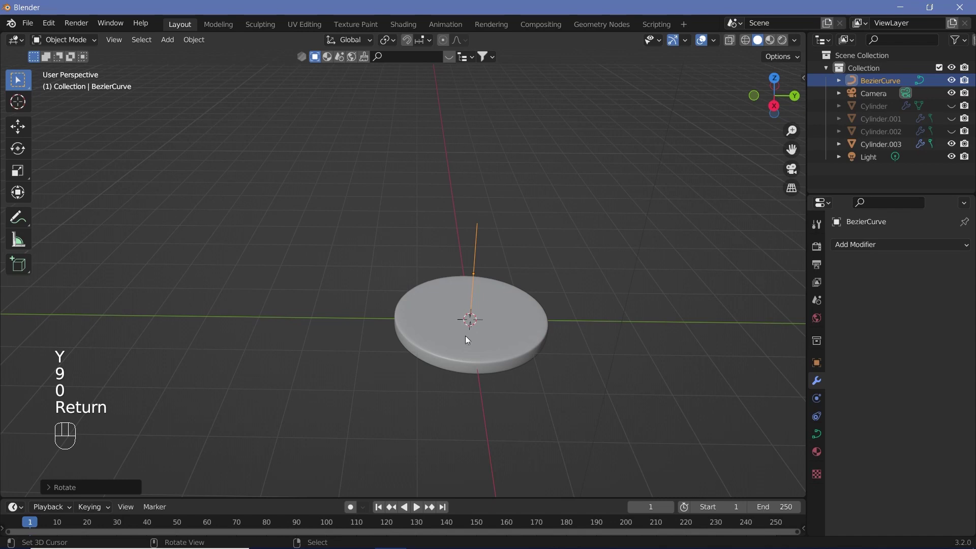
Move the upright curve about 1 m along the positive Y axis, near the base disc's edge, and unhide the tapered cylinder.
key("g")
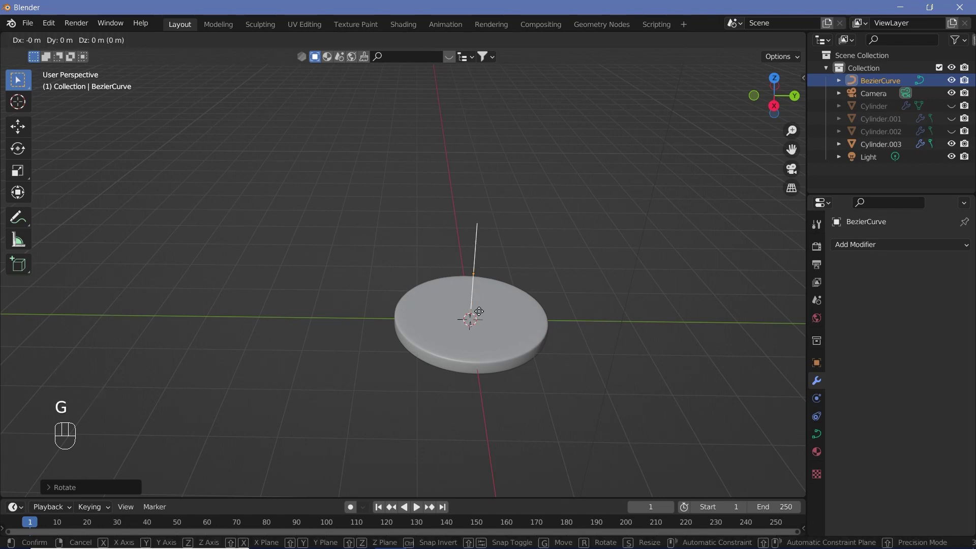
key("y")
left_click(531, 318, "ctrl")
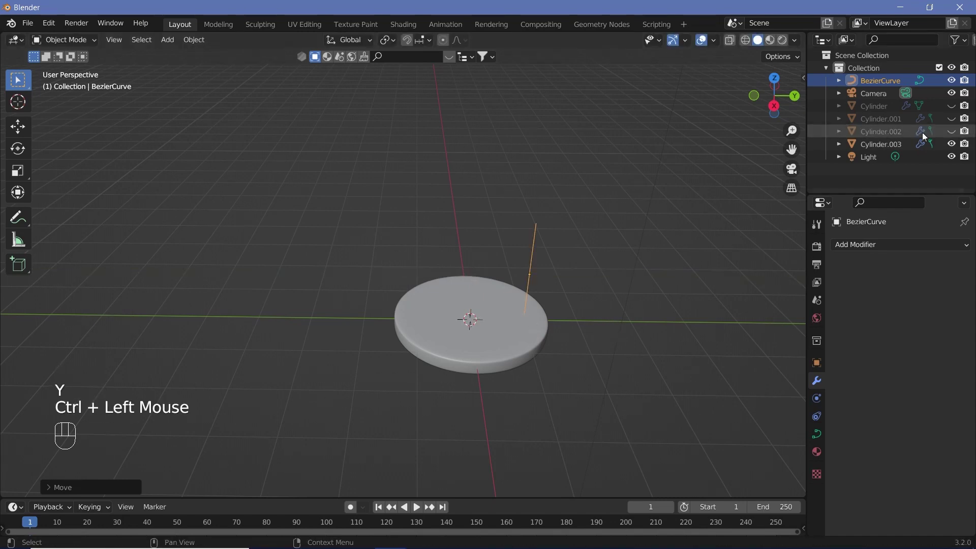
left_click(950, 133)
middle_click_drag(580, 257, 538, 246)
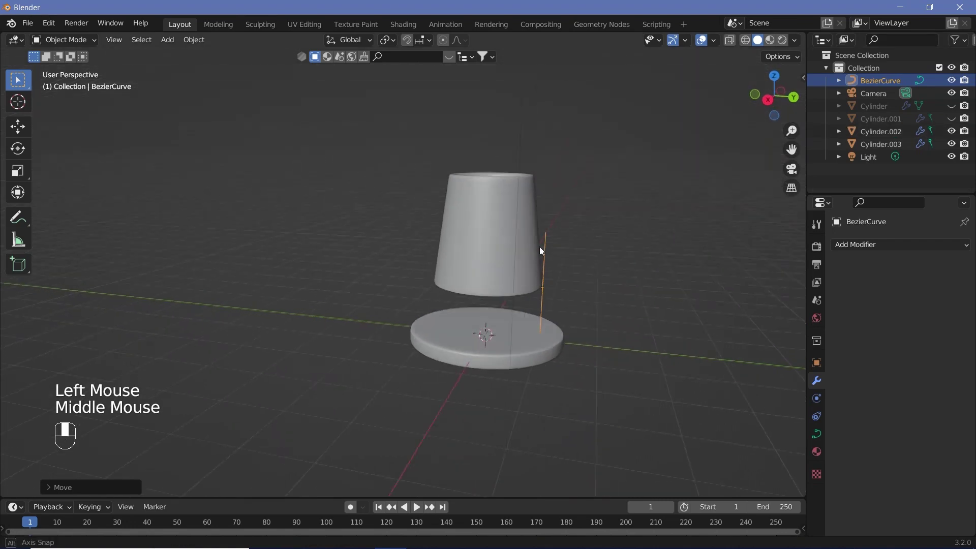
Extrude the upright curve's middle control point in place and rotate the new point's handles 90 degrees about the global X axis.
key("Tab")
right_click(545, 231)
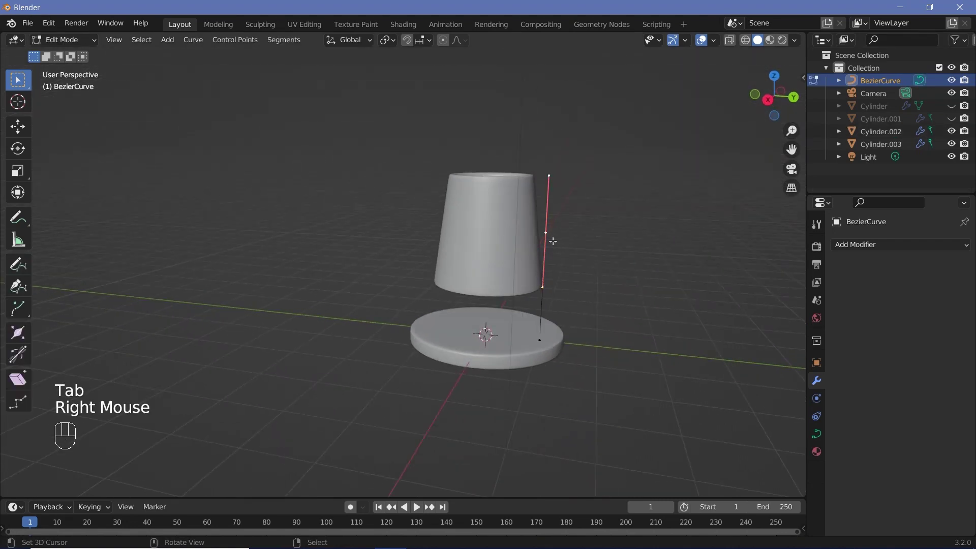
key("e")
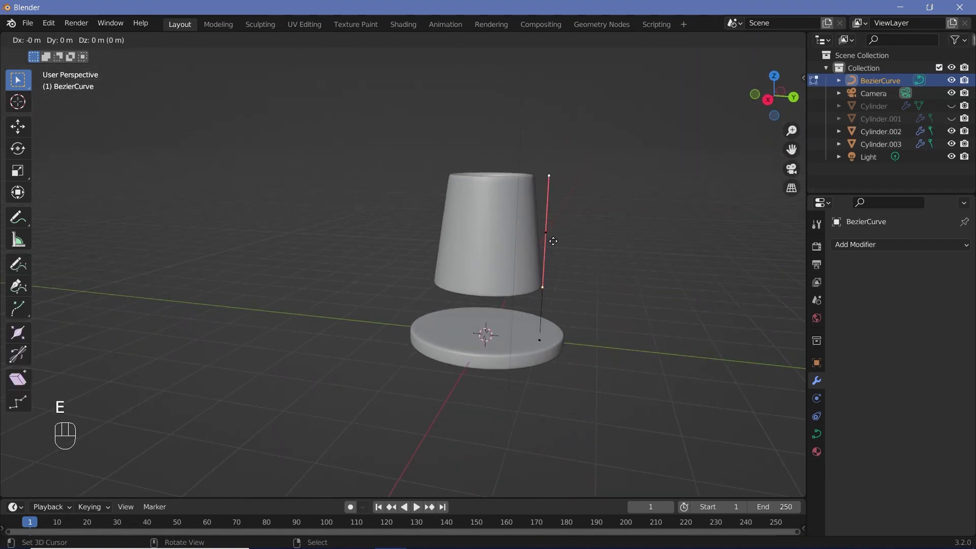
key("Return")
key("r")
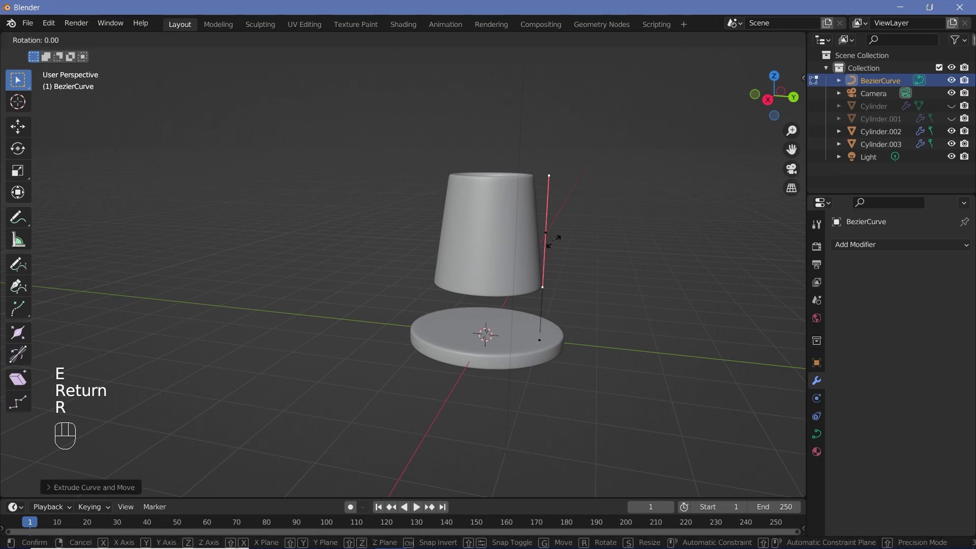
key("x")
key("9")
key("0")
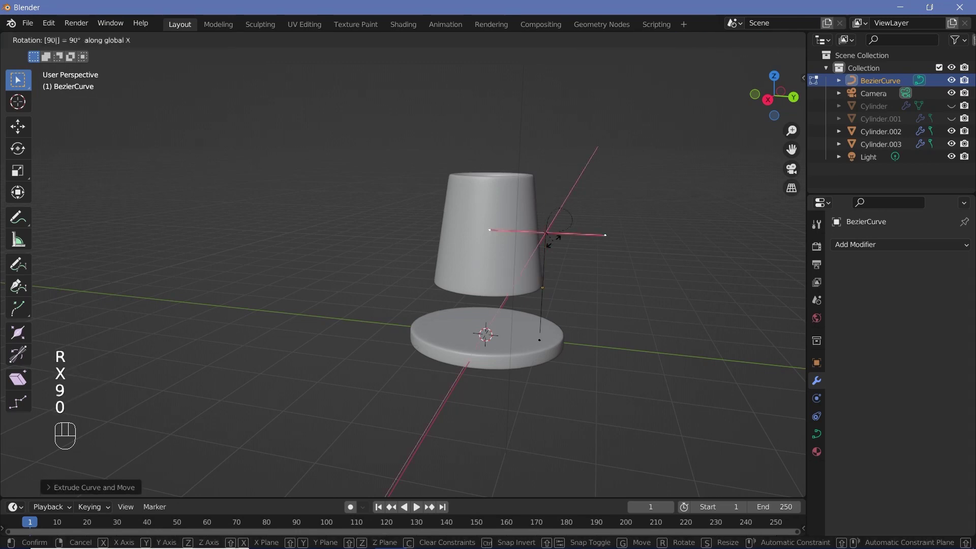
key("Return")
Move the extruded control point along the global Y axis, inward to the middle of the tapered cylinder.
key("g")
key("x")
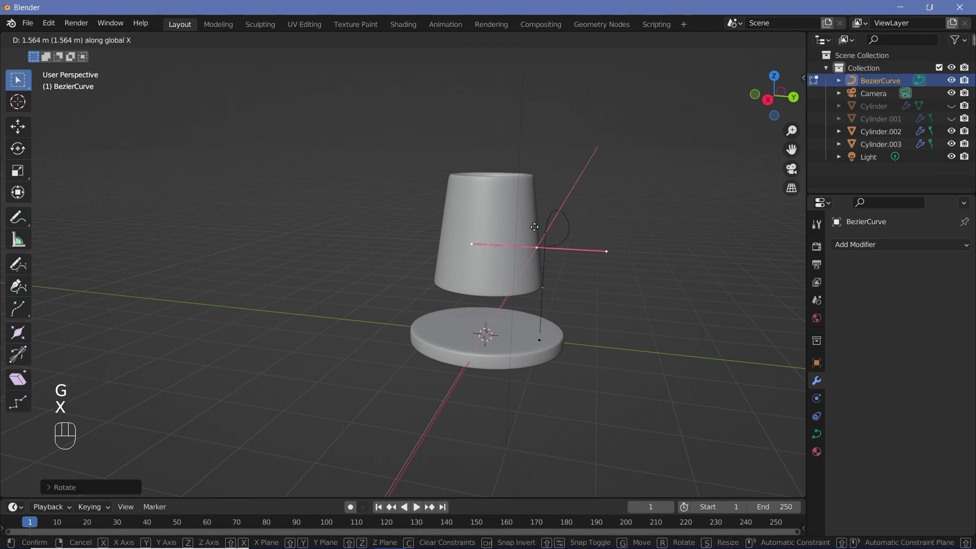
key("y")
left_click(546, 256, "ctrl")
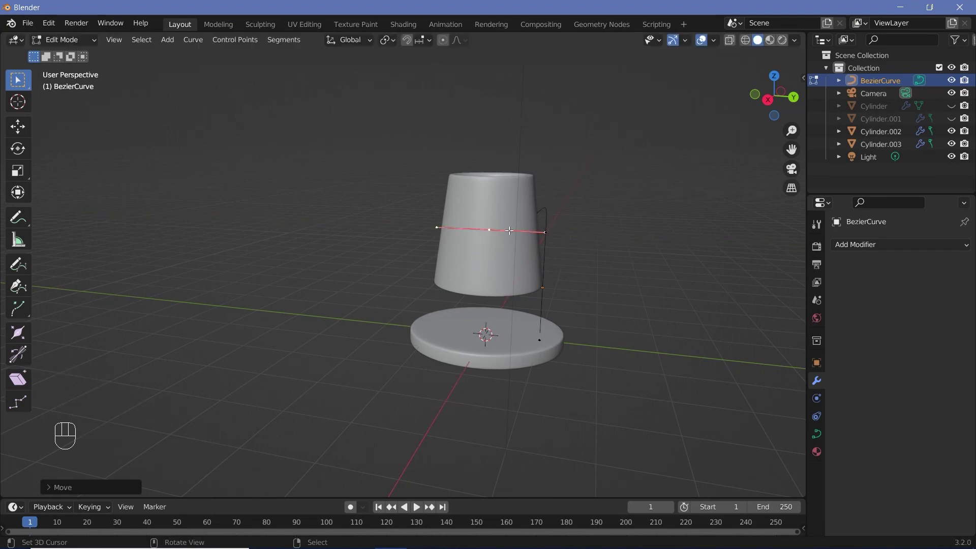
Set the handle type of the inner and corner control points to Vector for a sharp bend, and return to Object Mode.
left_click(243, 40)
mouse_move(286, 139)
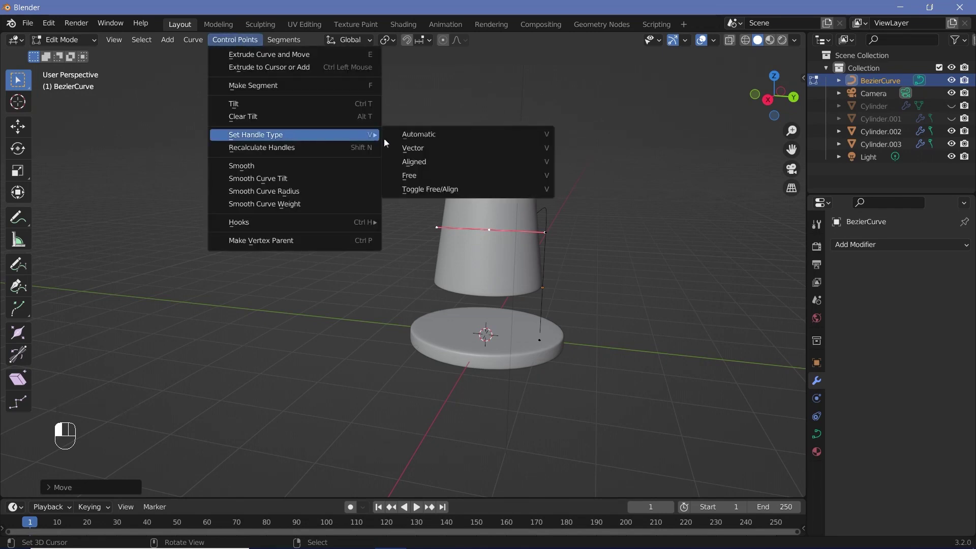
left_click(418, 148)
middle_click_drag(501, 206, 526, 229)
right_click(548, 235)
middle_click_drag(567, 267, 556, 246)
left_click(231, 41)
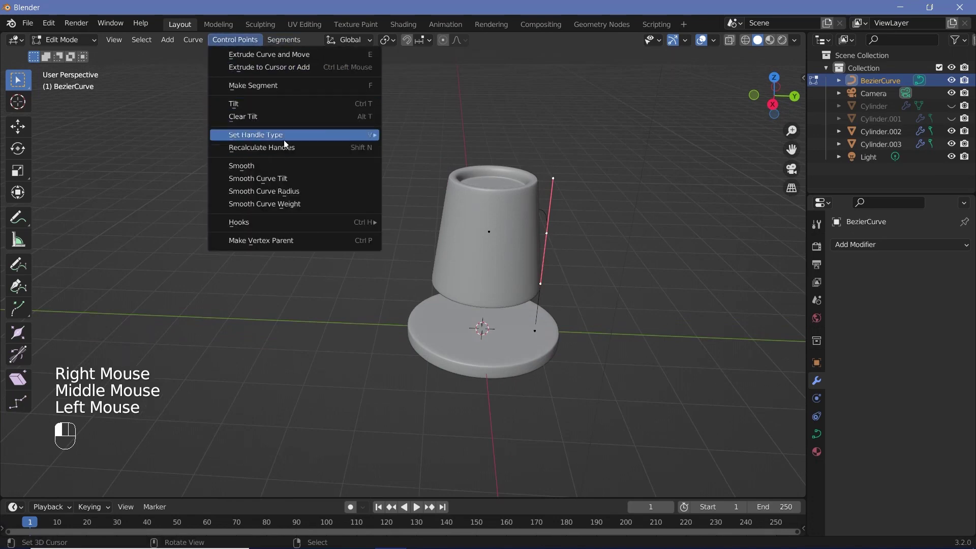
mouse_move(284, 139)
left_click(400, 151)
middle_click_drag(590, 265, 496, 225)
scroll(561, 318, "up", 2)
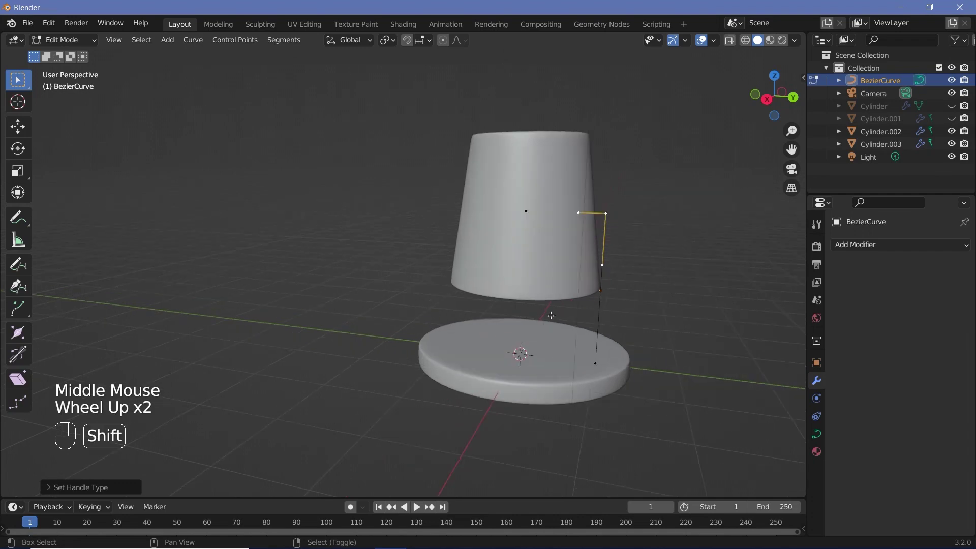
key("Tab")
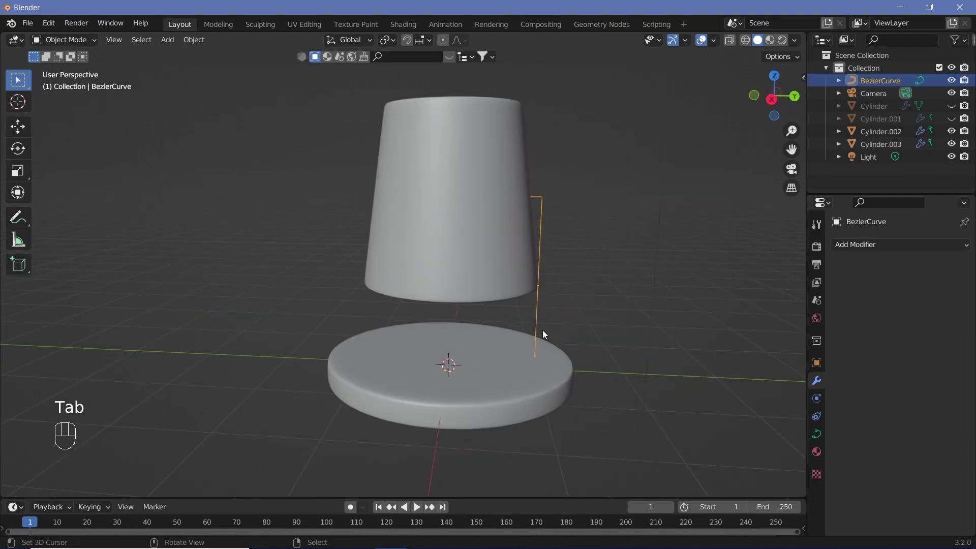
Move the bent curve slightly outward along the global Y axis, closer to the base disc's edge.
key("g")
key("y")
key("ctrl")
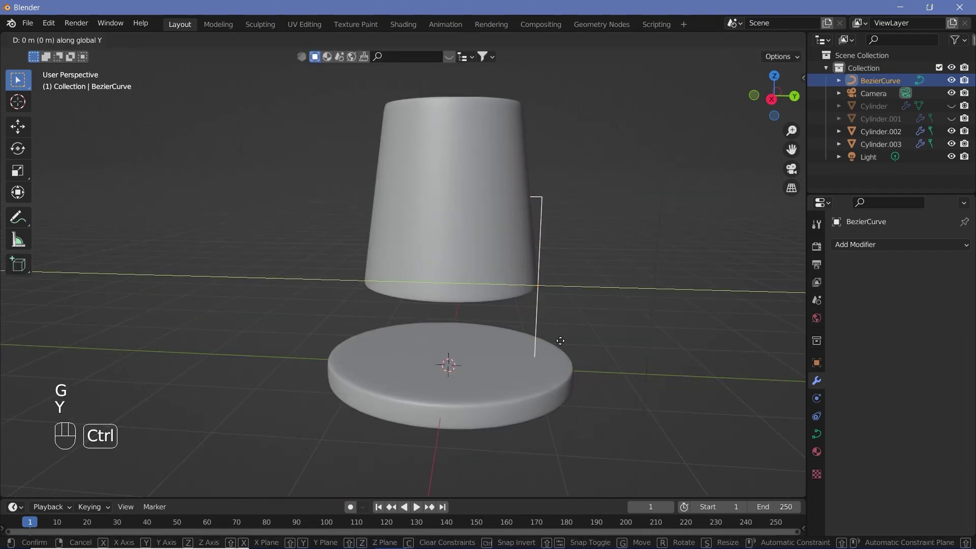
left_click(556, 336)
middle_click_drag(554, 333, 545, 340)
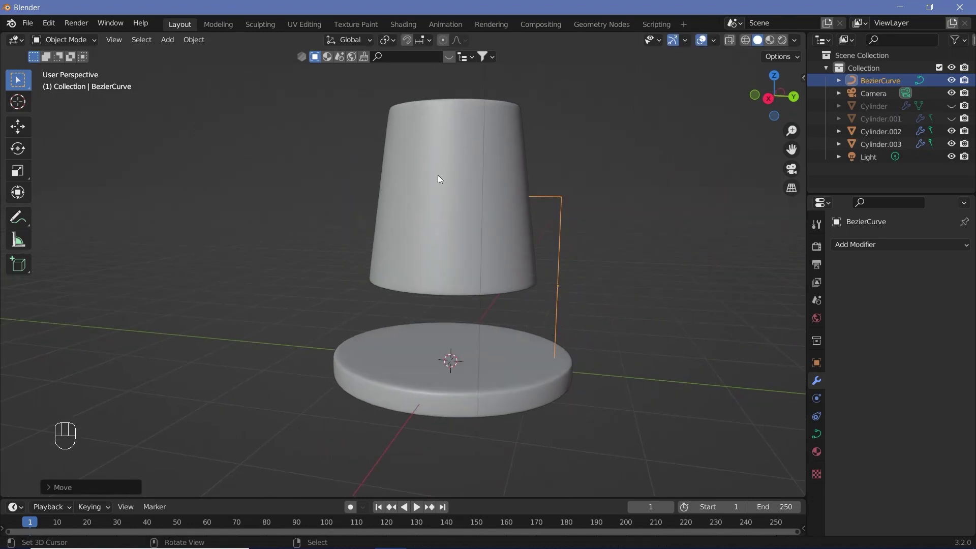
Give the bent curve a round bevel with a depth of 0.05 m.
left_click(819, 435)
scroll(858, 399, "down", 3)
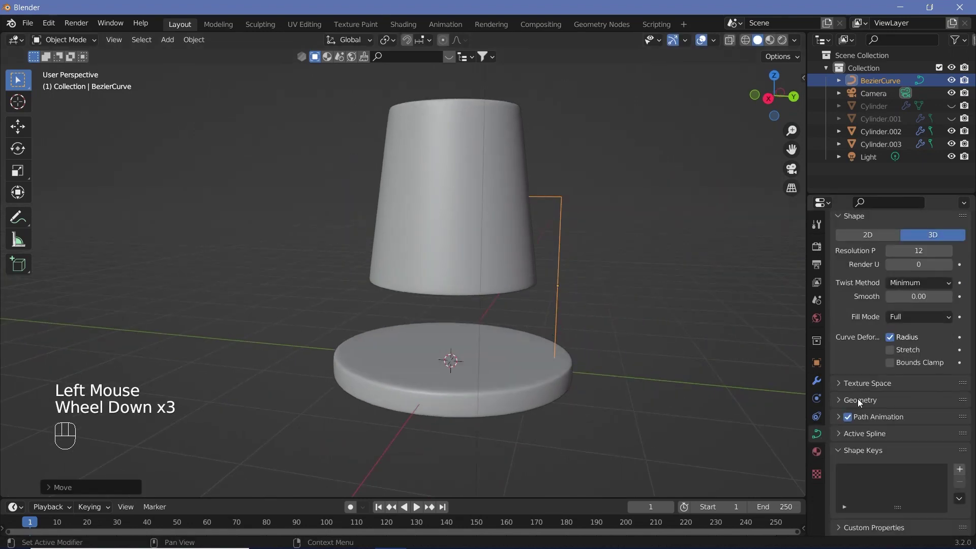
left_click(858, 398)
scroll(857, 399, "down", 2)
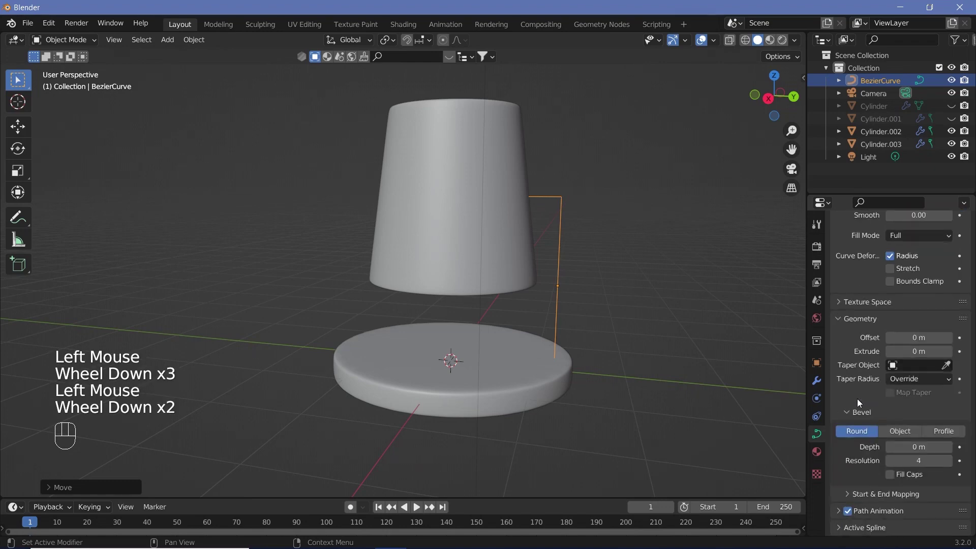
left_click(948, 447)
left_click(948, 448)
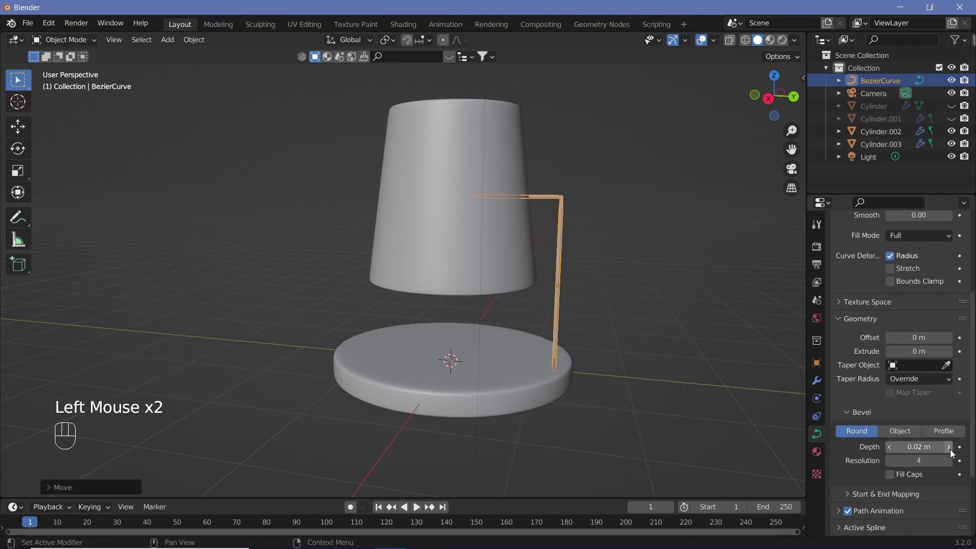
left_click(948, 447)
left_click(949, 447)
left_click(948, 447)
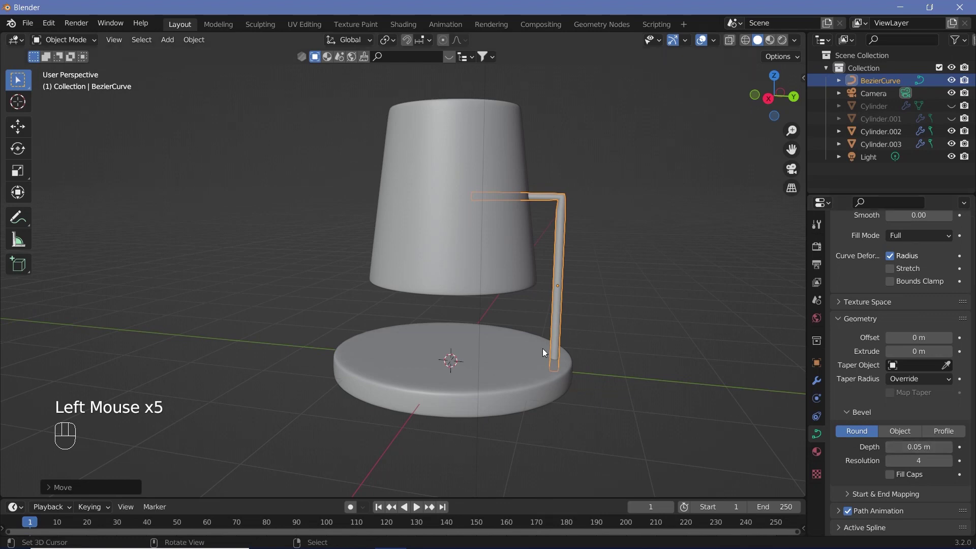
Duplicate the bent tube in place and rotate the copy 180 degrees about global Z, using the 3D cursor as pivot point.
middle_click_drag(542, 348, 535, 331)
key("shift+d")
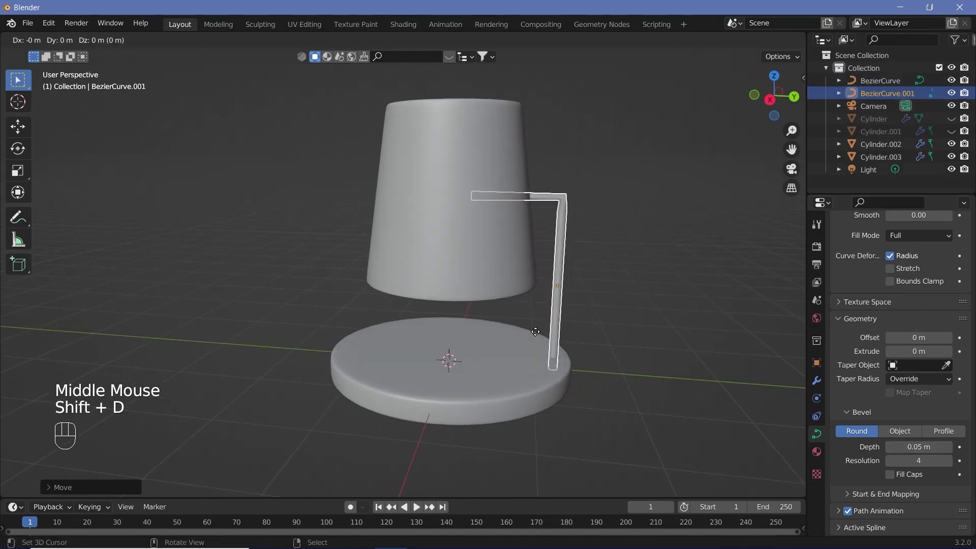
key("Return")
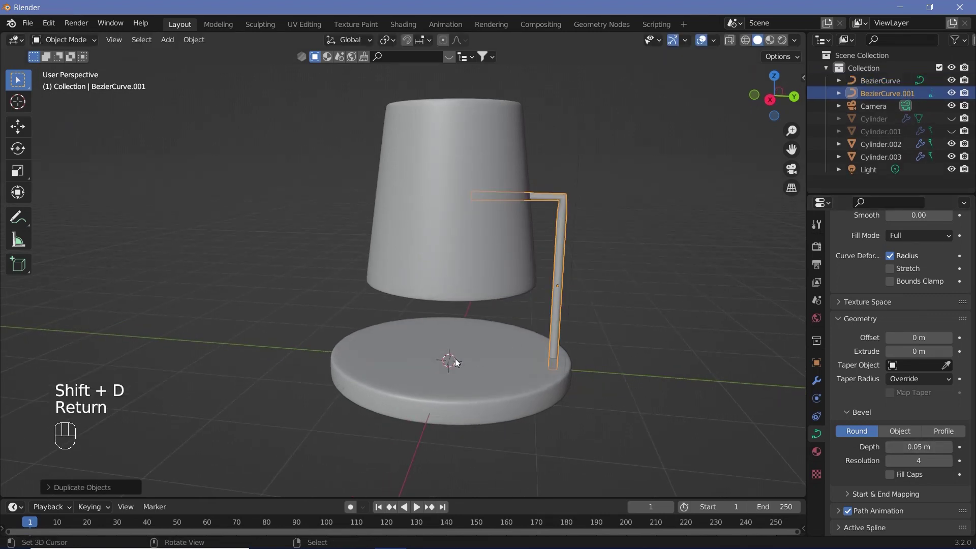
left_click(384, 43)
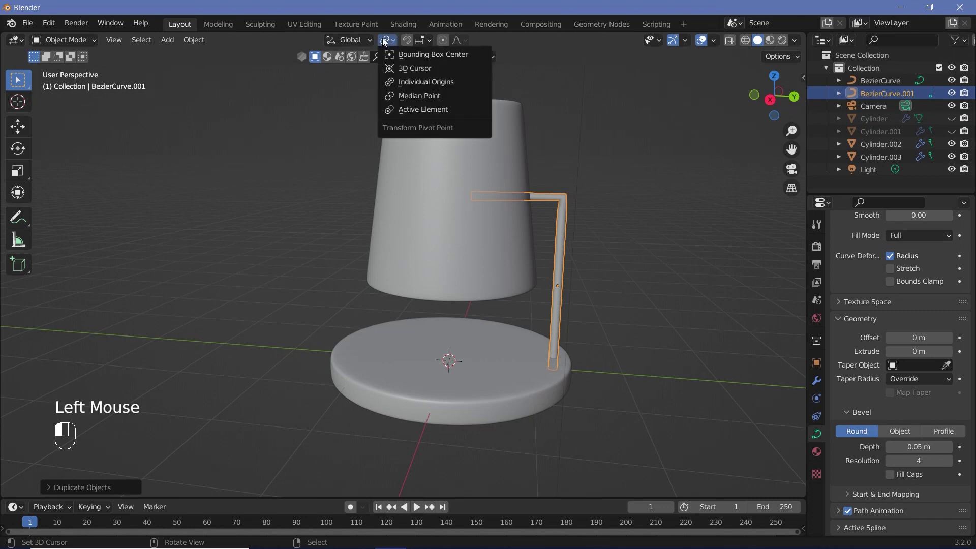
left_click(409, 69)
key("r")
key("z")
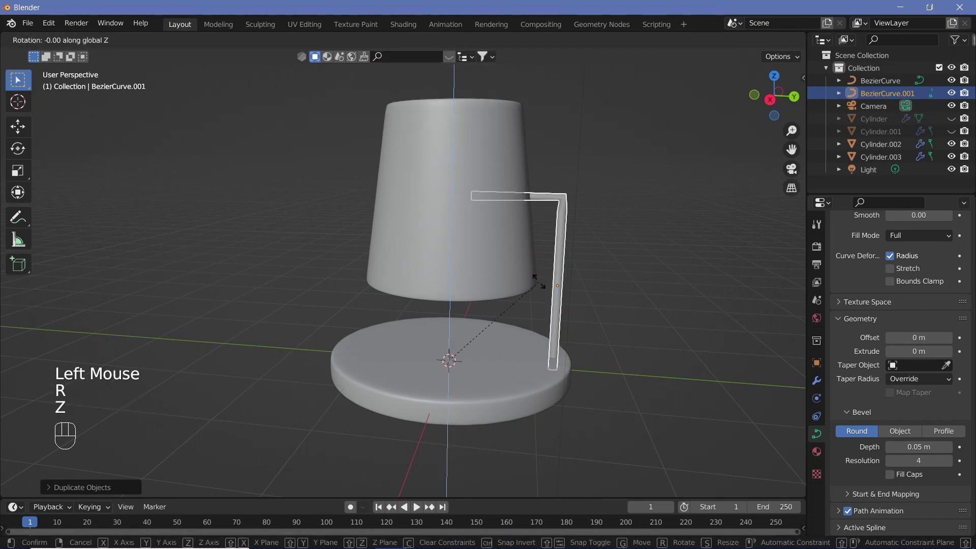
key("1")
key("8")
key("0")
key("Return")
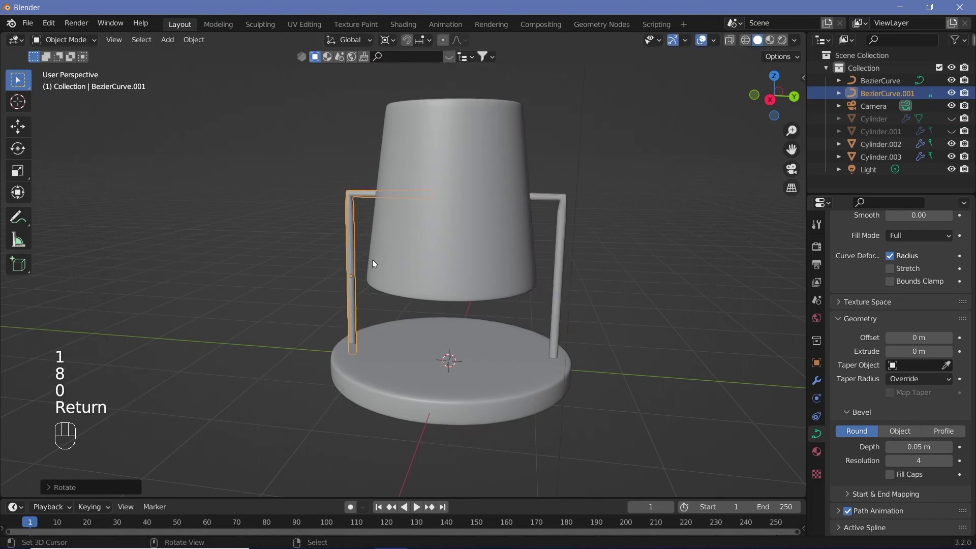
Convert both bent tubes from curves to meshes.
right_click(560, 296, "shift")
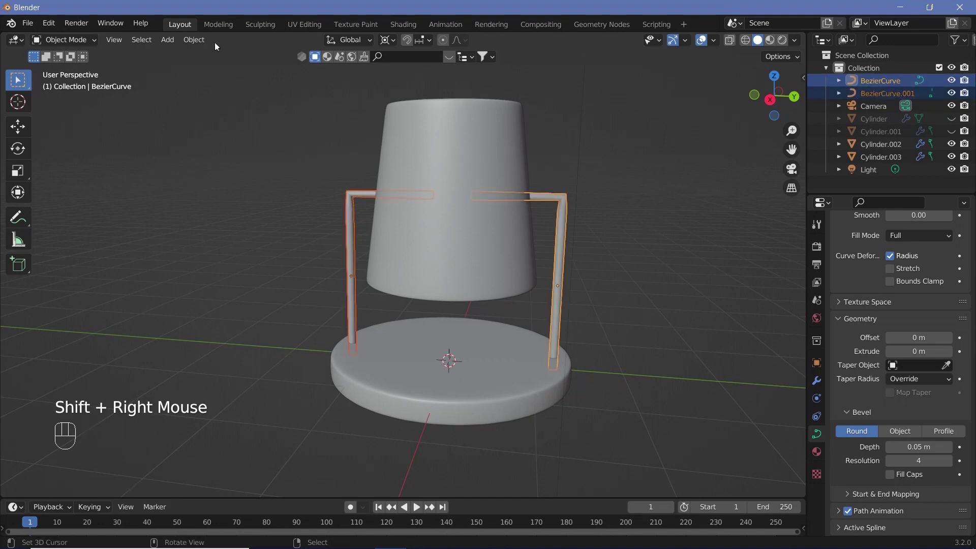
left_click(192, 40)
left_click(346, 400)
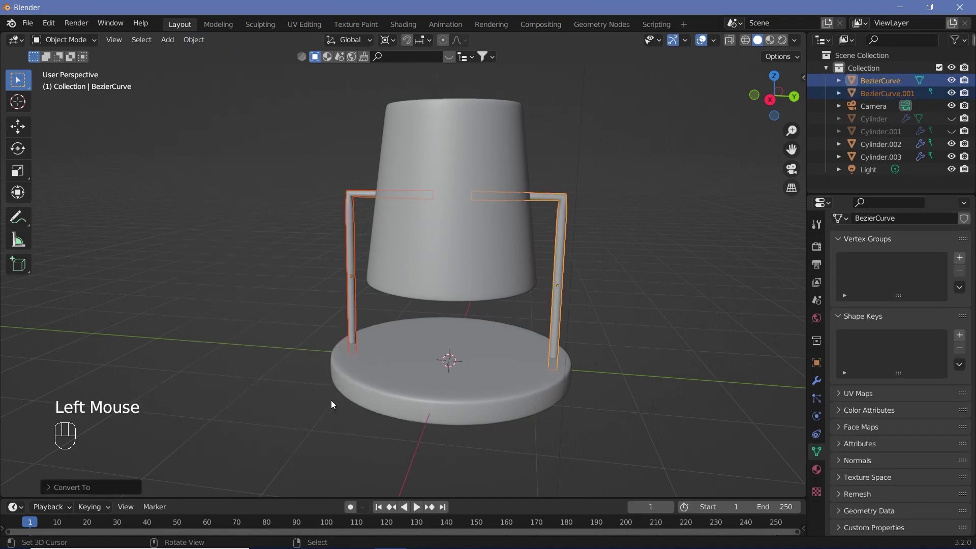
Join both support tubes and the base disc into the tapered cylinder as one object.
right_click(394, 370, "shift")
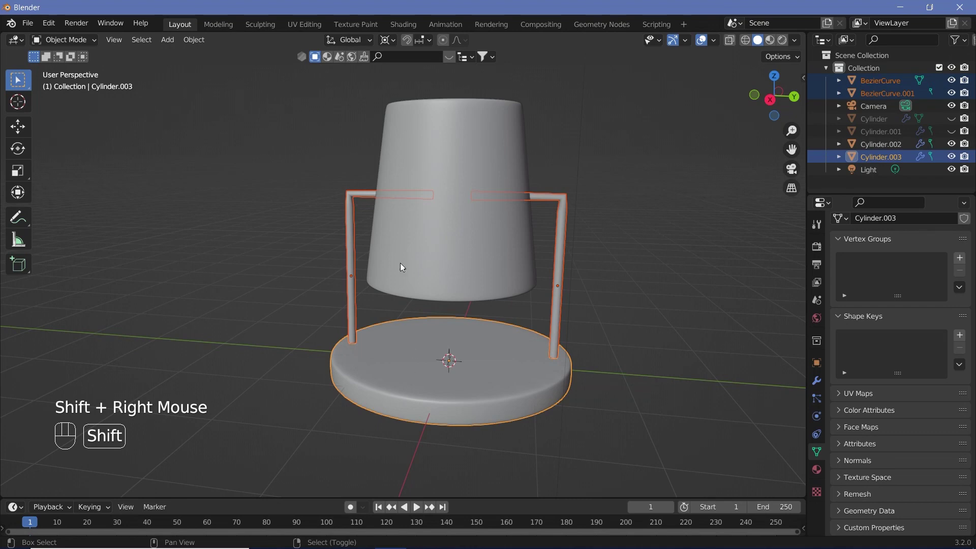
right_click(434, 253, "shift")
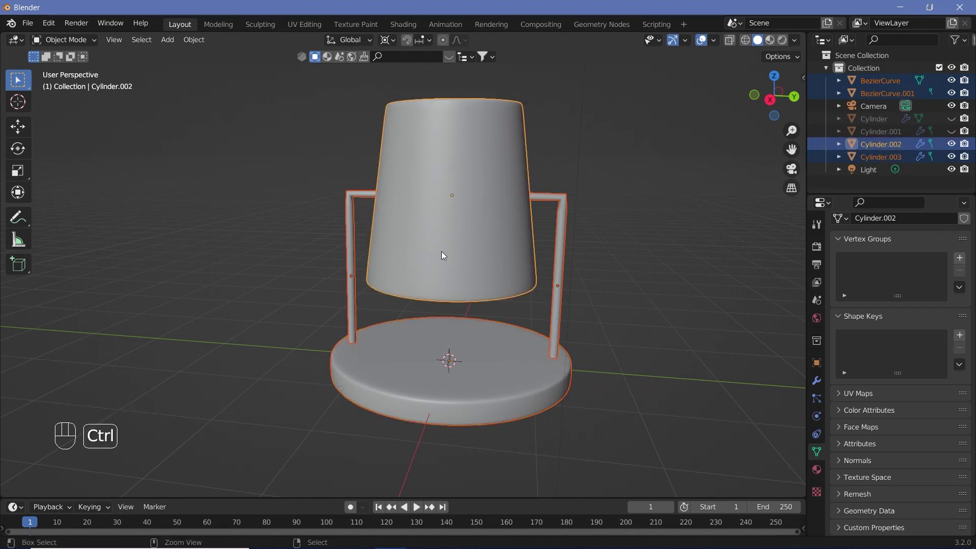
key("ctrl+j")
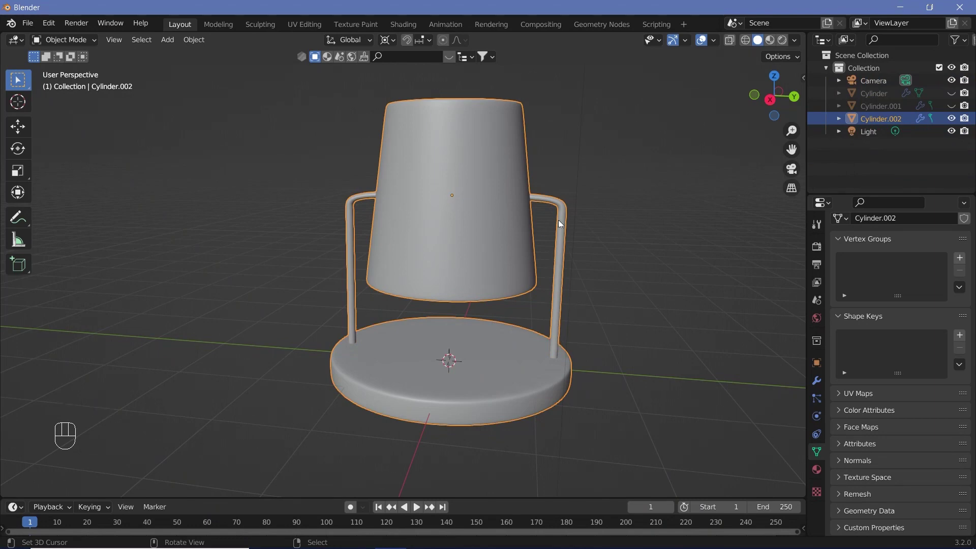
Add a mesh cylinder at the 3D cursor in the centre of the base disc.
middle_click_drag(563, 221, 649, 229)
scroll(379, 268, "down", 3)
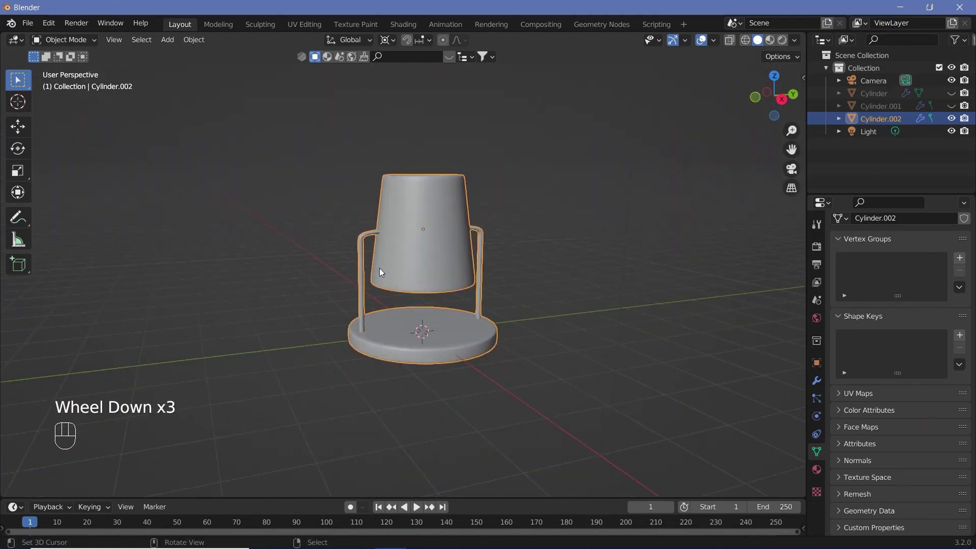
middle_click_drag(379, 267, 380, 318, "shift")
scroll(386, 220, "down", 2)
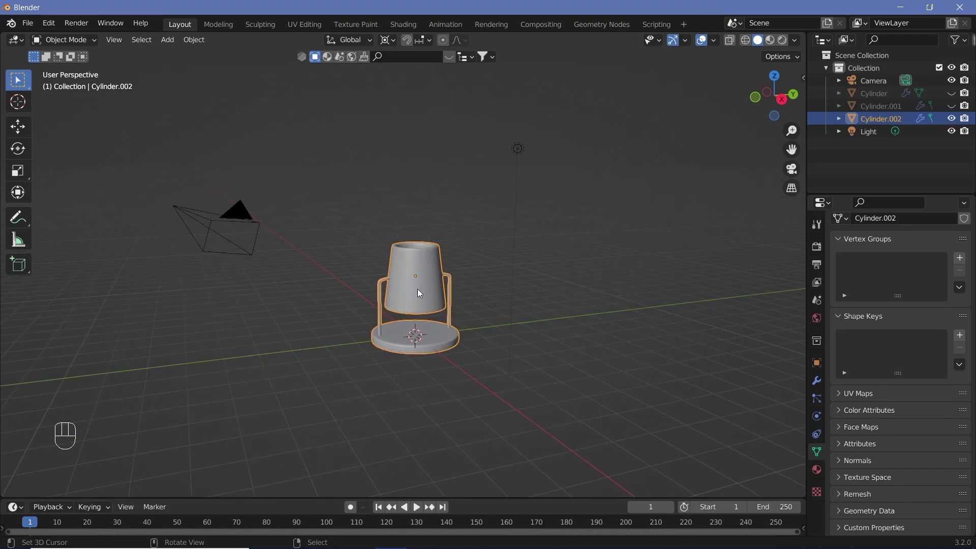
key("shift+a")
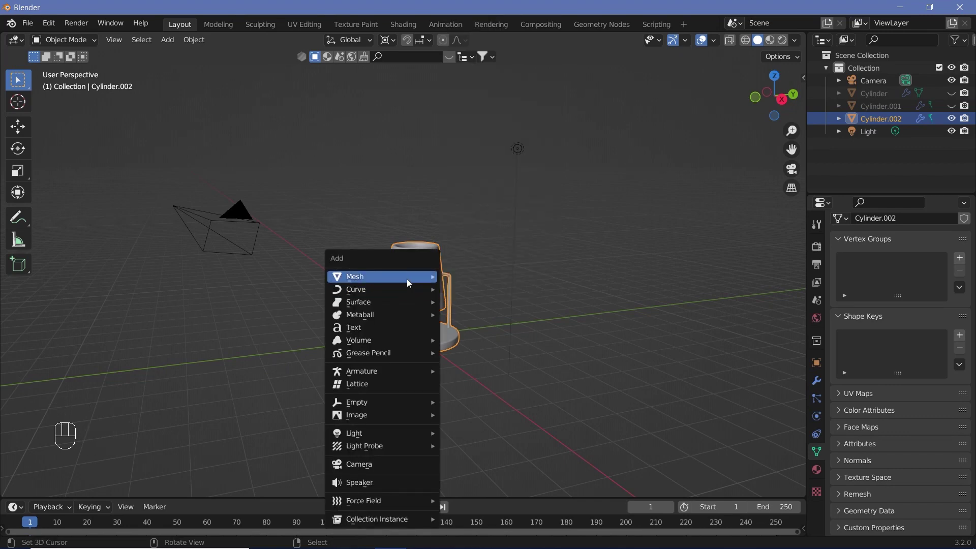
mouse_move(407, 283)
left_click(479, 340)
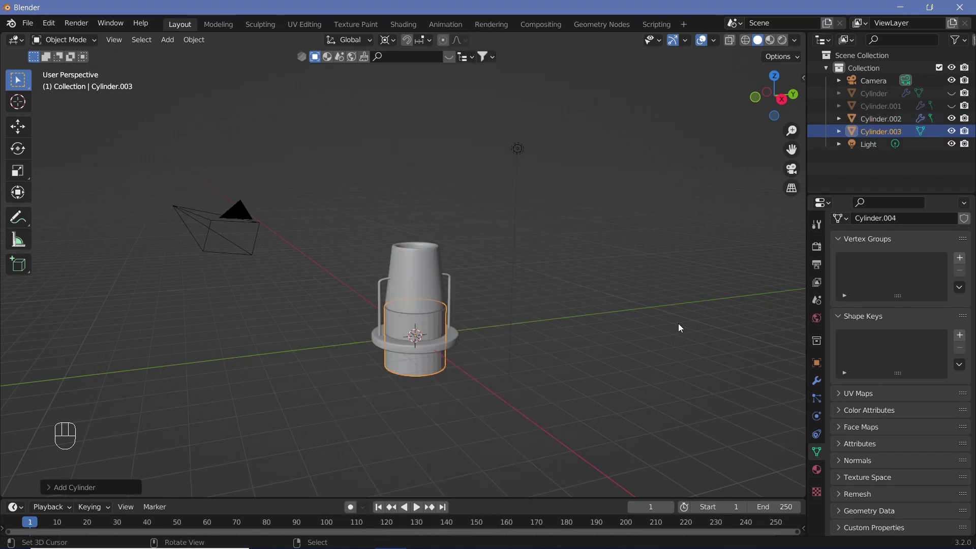
Scale the new cylinder down uniformly until, in top view, it fits within the tapered cylinder's upper rim.
key("s")
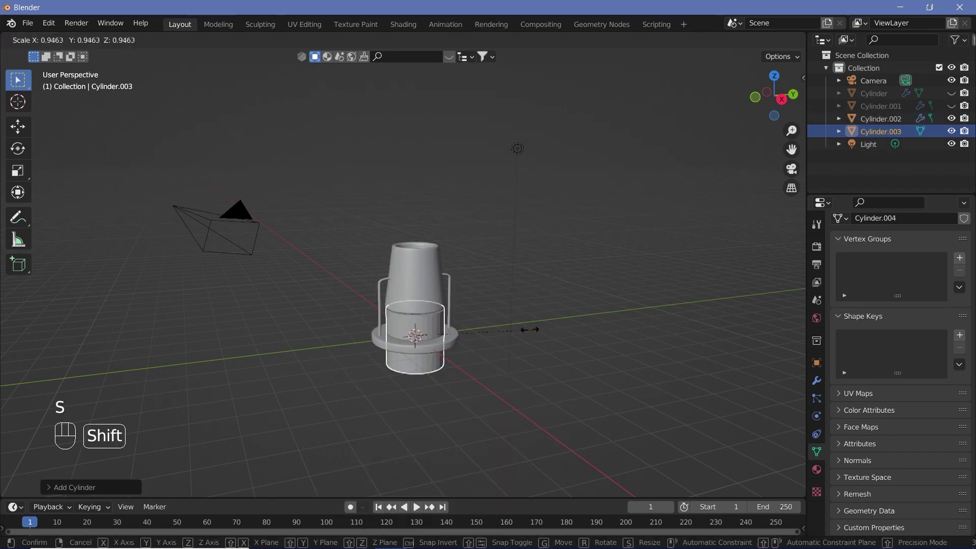
left_click(456, 330, "shift")
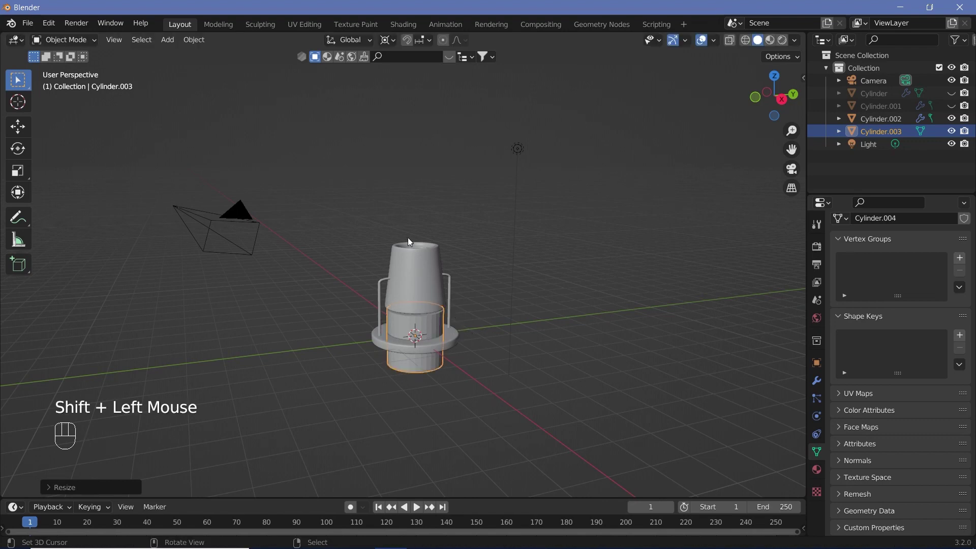
key("KP_7")
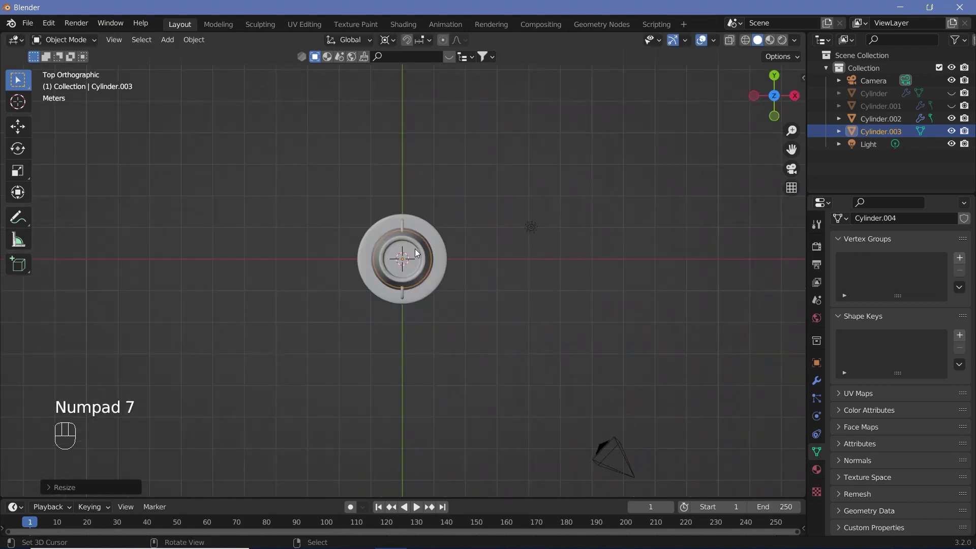
key("s")
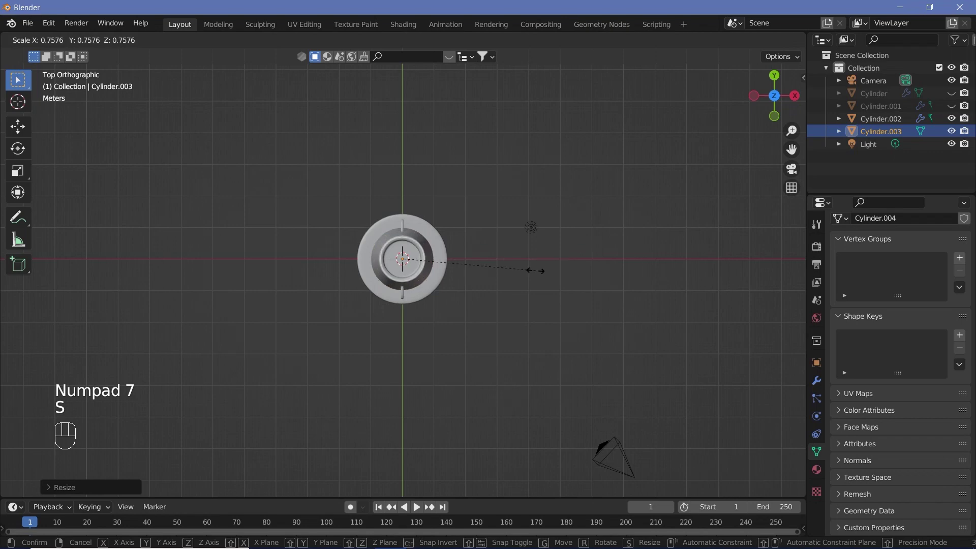
left_click(507, 271)
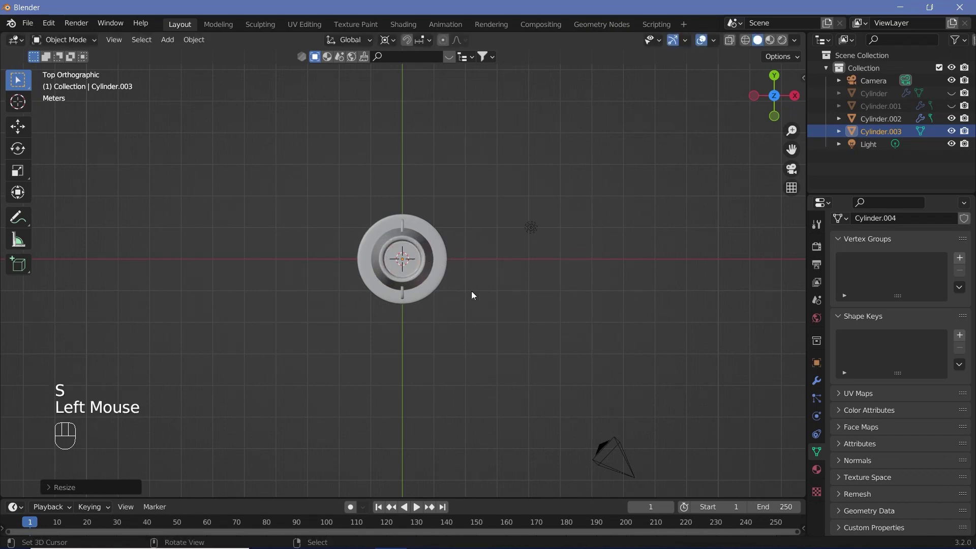
Move the new small cylinder up along Z until its upper part protrudes above the tapered cylinder's rim.
middle_click_drag(472, 291, 447, 174)
key("g")
key("z")
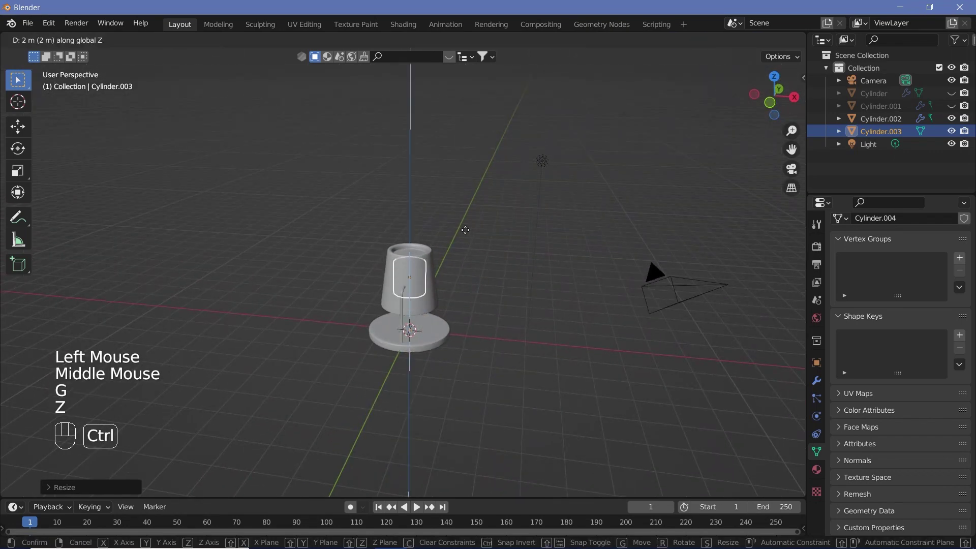
left_click(457, 223, "ctrl")
Raise the small cylinder's top face far up along Z in Edit Mode to stretch it into a tall column.
key("Tab")
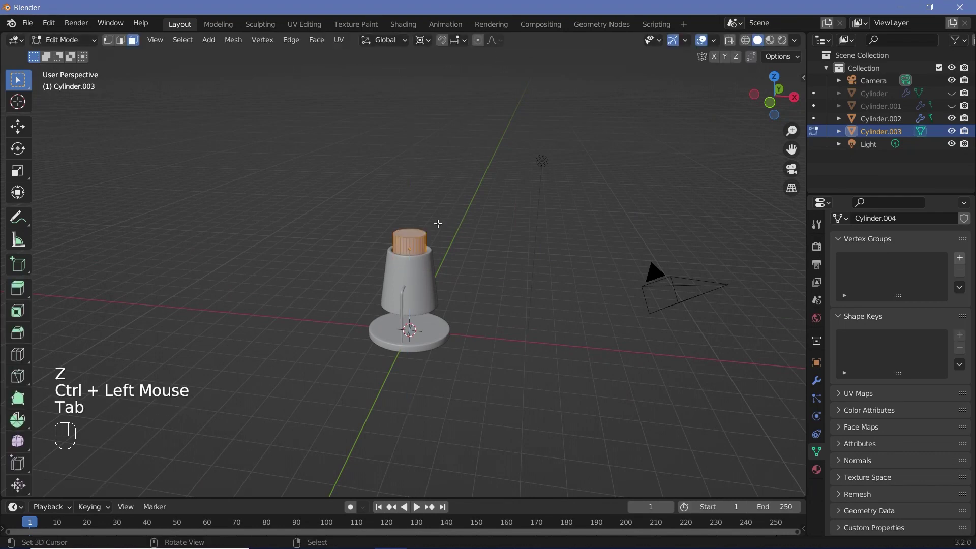
right_click(410, 235)
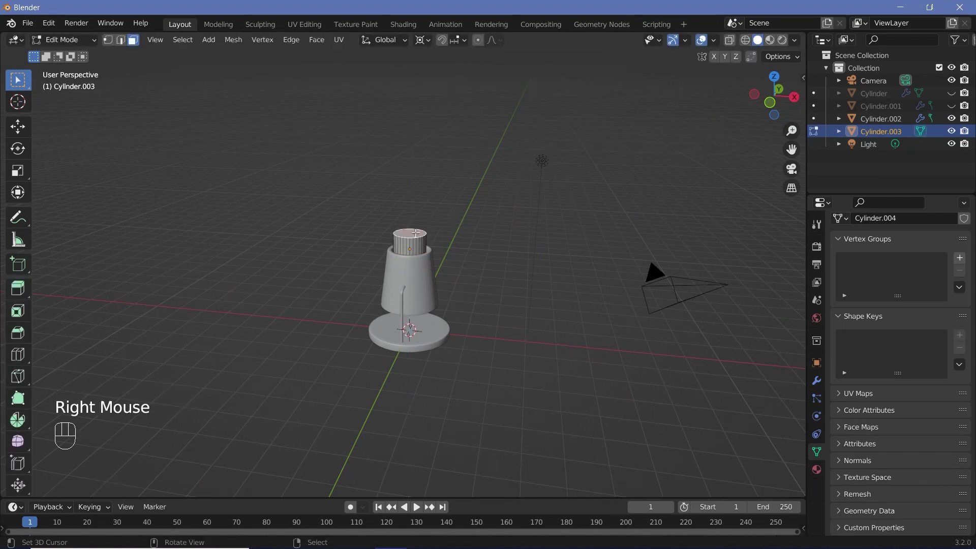
key("g")
key("z")
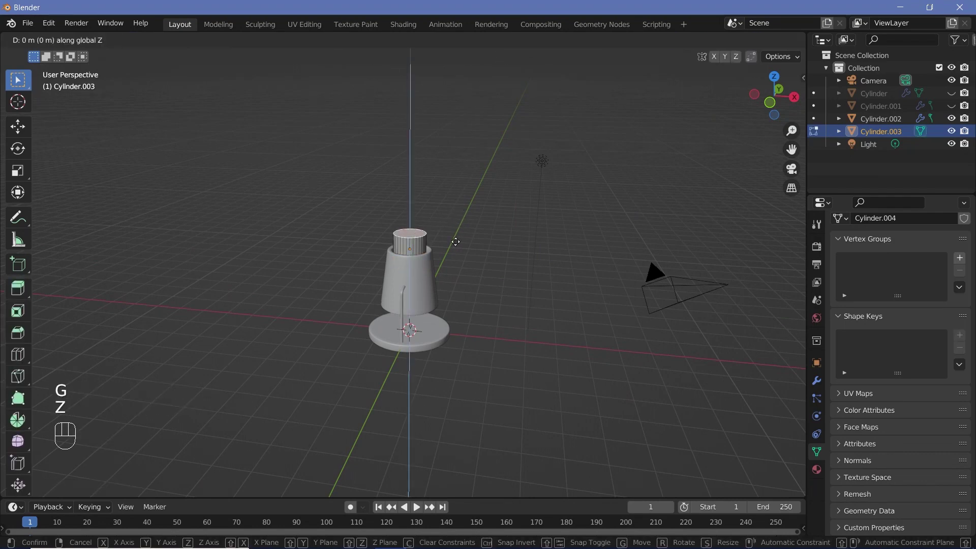
left_click(433, 84, "ctrl")
scroll(467, 175, "down", 2)
Set the transform pivot point to Individual Origins.
key("s")
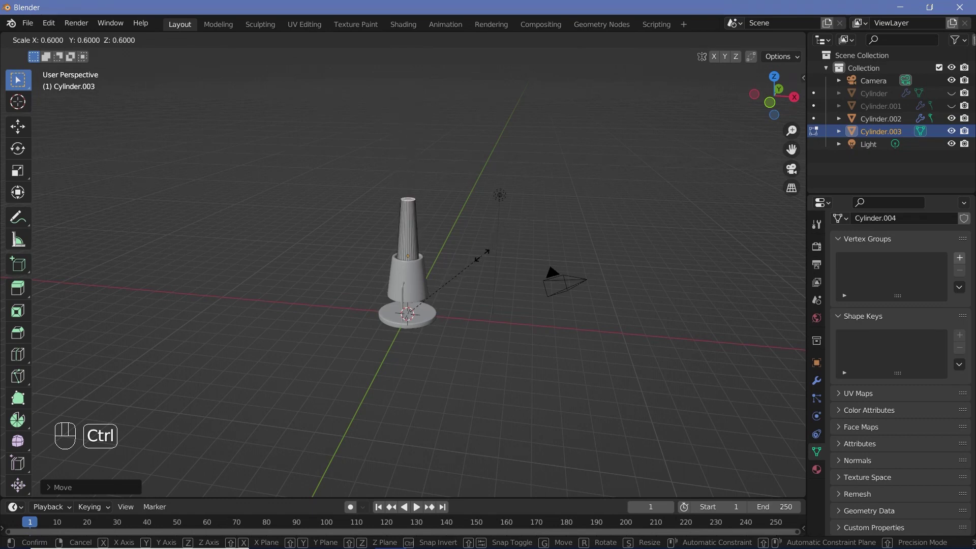
right_click(485, 251, "ctrl")
left_click(421, 40)
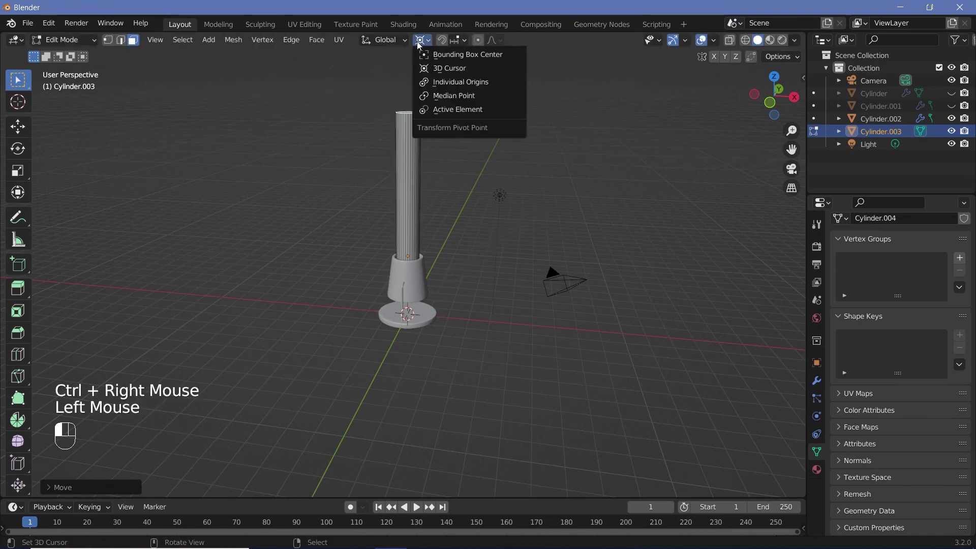
left_click(443, 84)
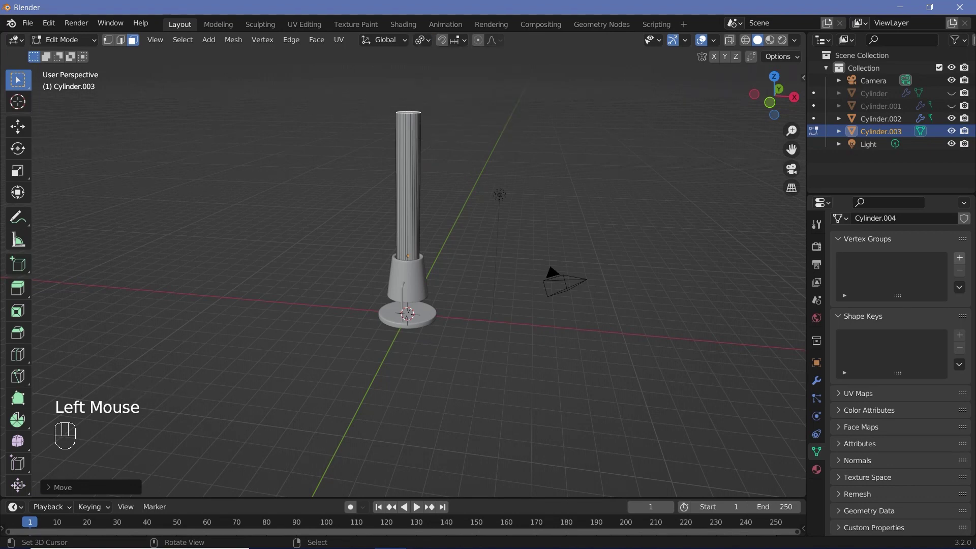
Scale the column's top face up by 3.2 and raise it further along Z to form a long flaring beam.
key("s")
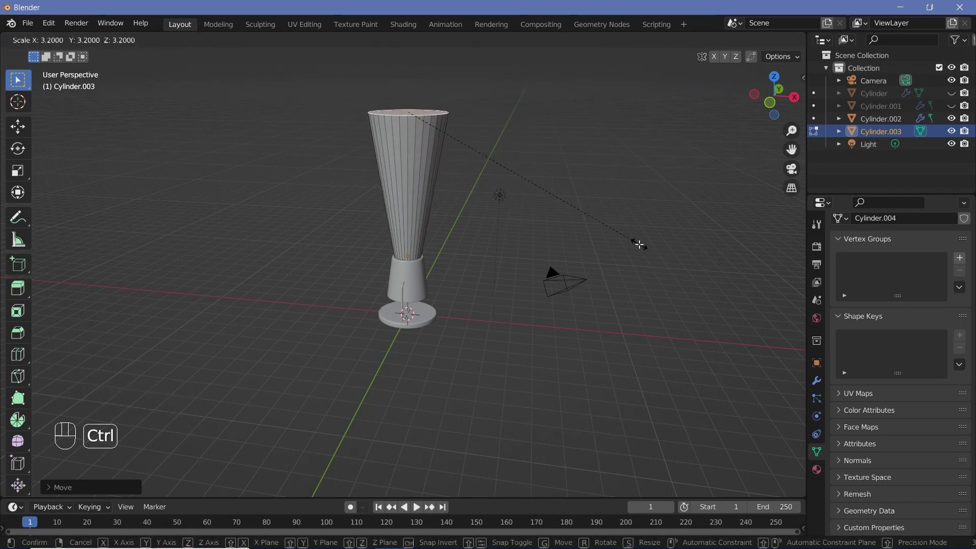
left_click(639, 245, "ctrl")
key("g")
key("z")
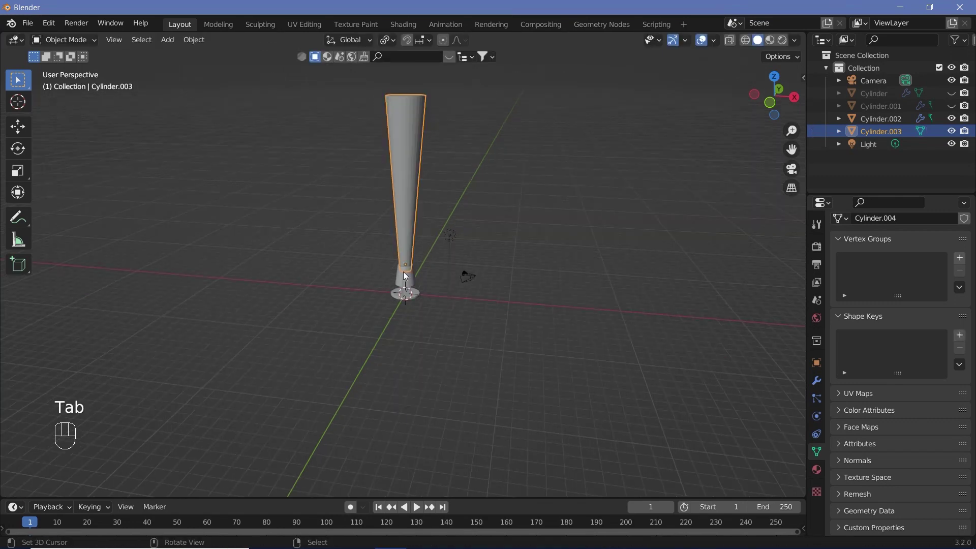
Examine the stand's mesh in X-ray from several angles, checking how the supports and the beam sit inside the tapered cylinder.
scroll(405, 276, "up", 7)
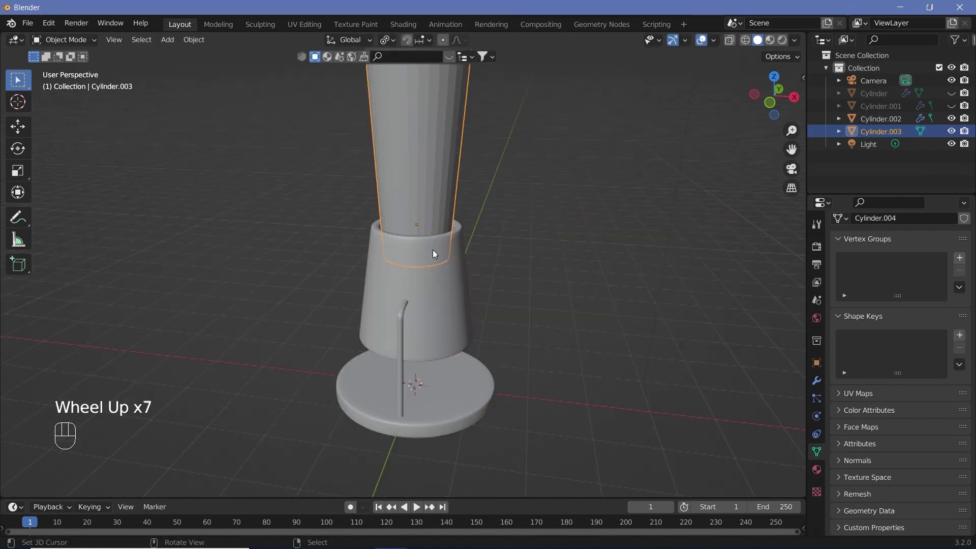
right_click(436, 298)
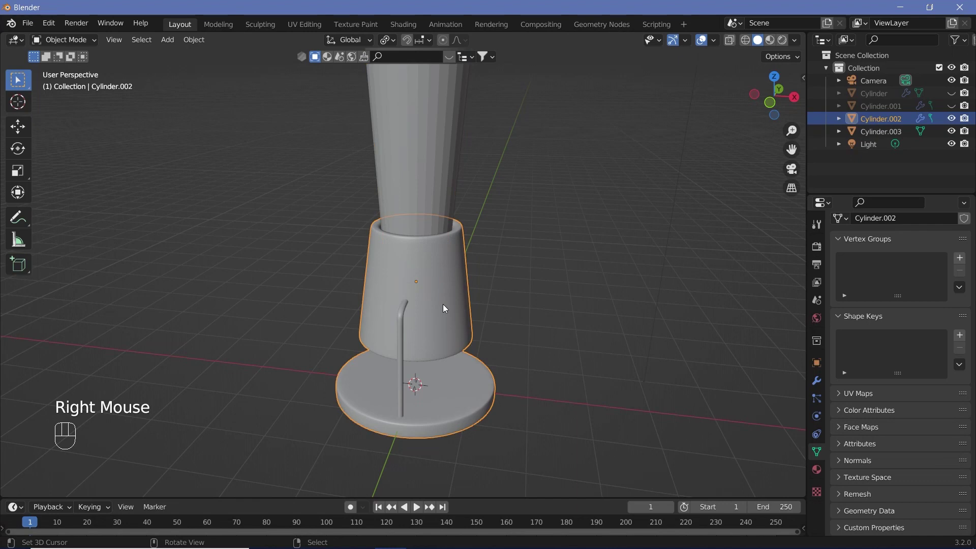
key("Tab")
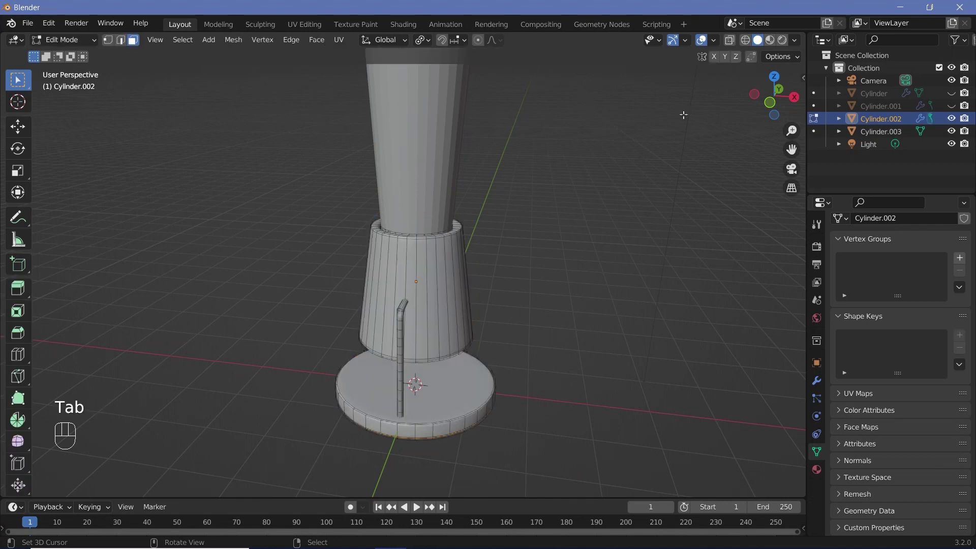
left_click(729, 40)
middle_click_drag(470, 305, 409, 305)
scroll(479, 308, "up", 2)
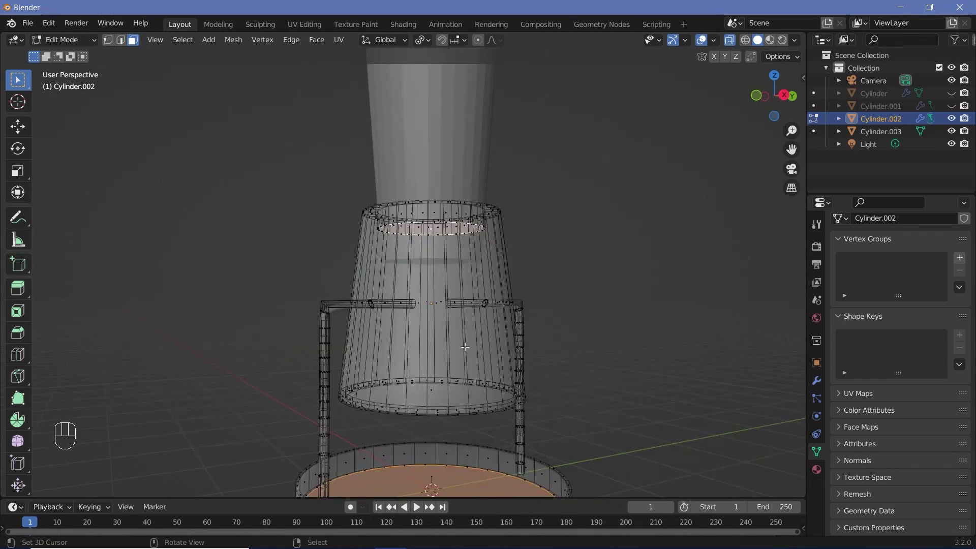
middle_click_drag(409, 337, 304, 364)
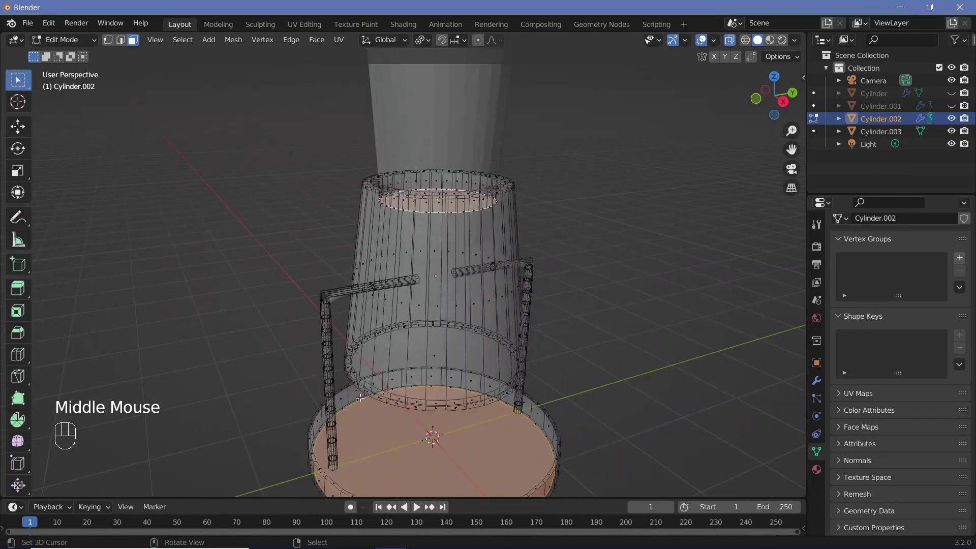
middle_click_drag(430, 380, 444, 306)
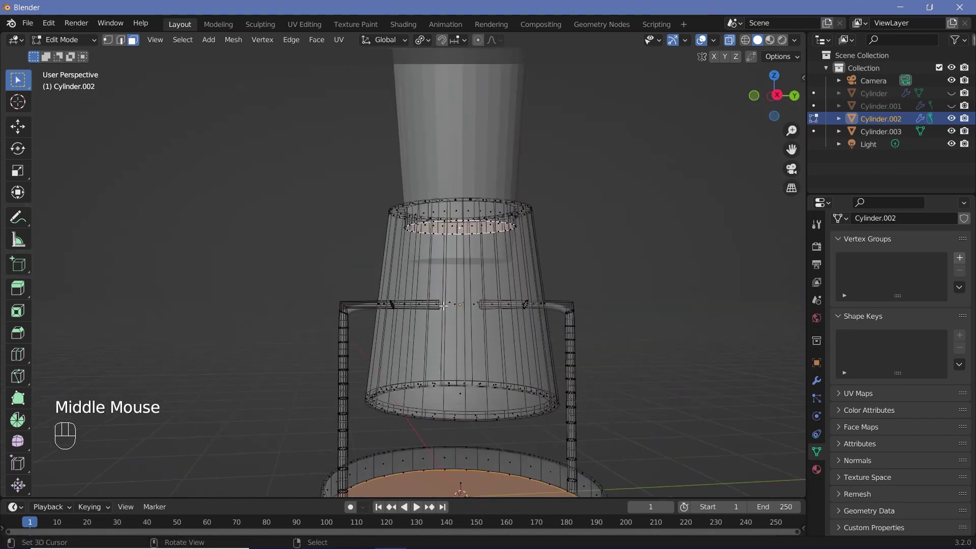
scroll(450, 246, "down", 2)
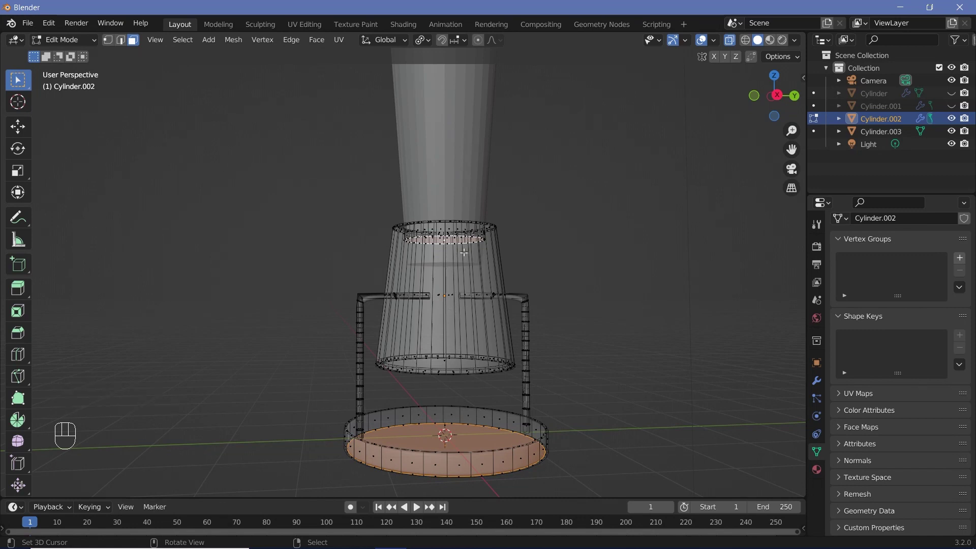
key("Tab")
right_click(464, 190)
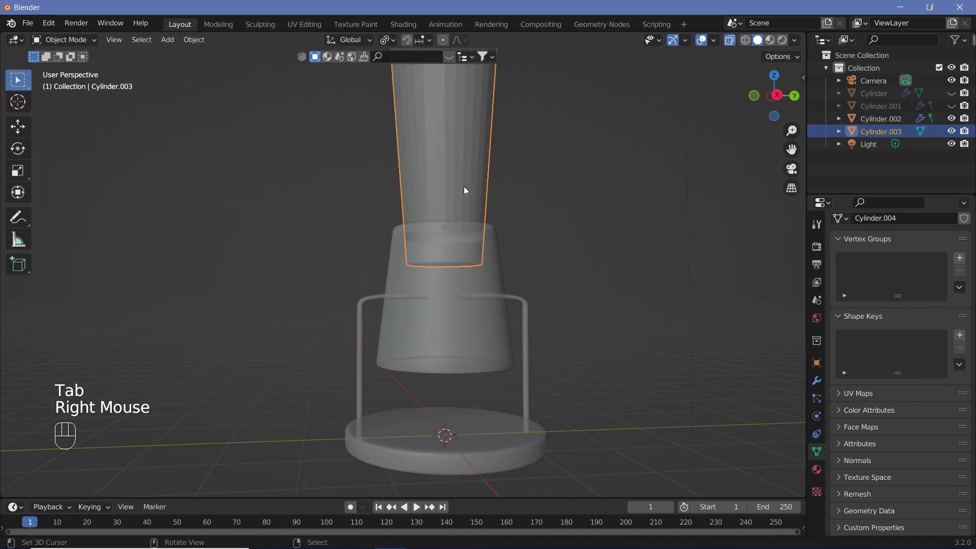
scroll(440, 171, "down", 2)
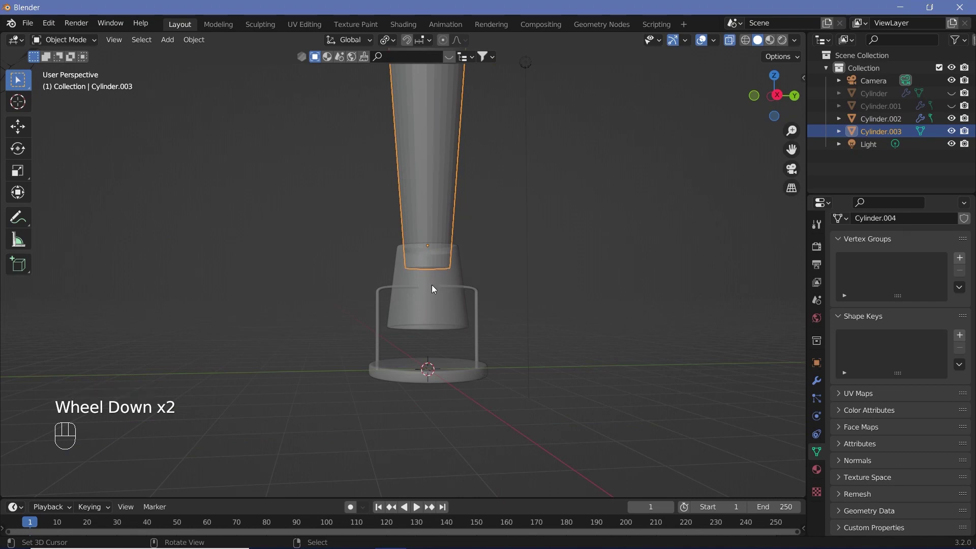
Select the joined stand object and snap the 3D cursor to it, inside the tapered cylinder.
right_click(429, 303)
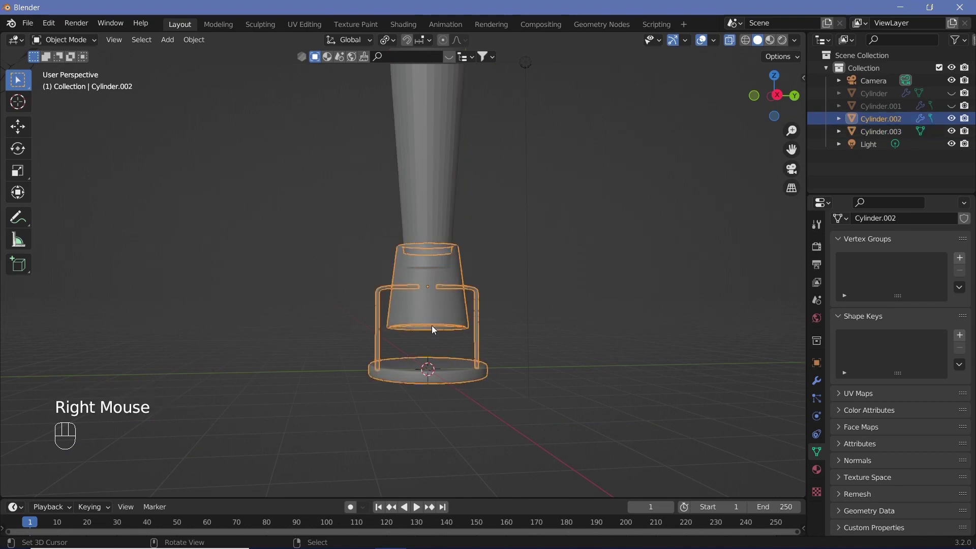
left_click(441, 315)
key("shift+s")
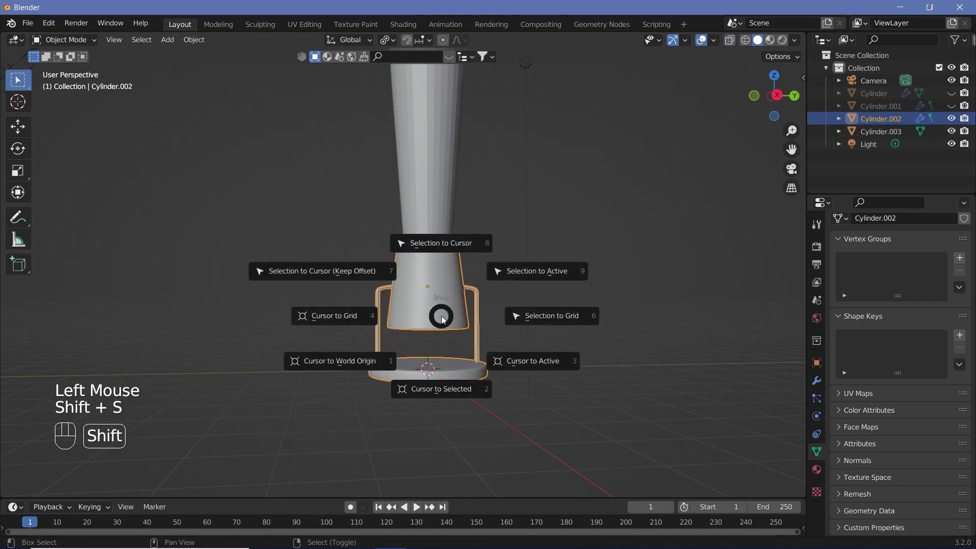
left_click(426, 388)
Set the long beam's origin to the 3D cursor inside the tapered cylinder.
right_click(426, 151)
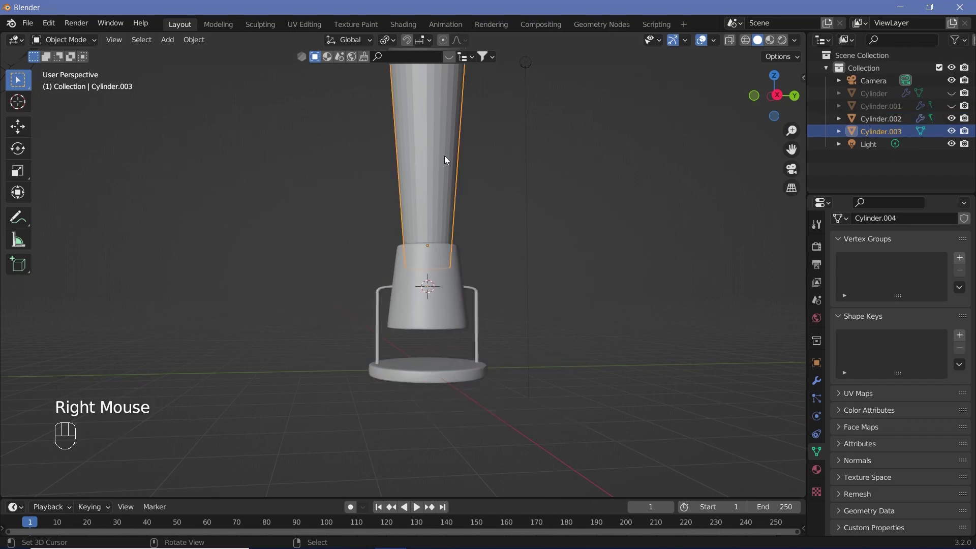
scroll(446, 160, "down", 2)
middle_click_drag(481, 234, 492, 295, "shift")
left_click(194, 40)
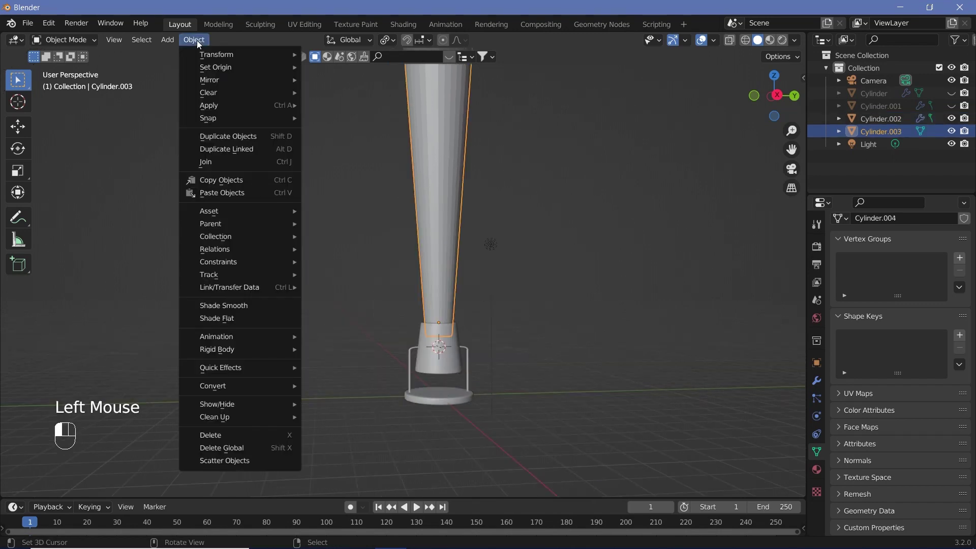
mouse_move(233, 74)
left_click(335, 94)
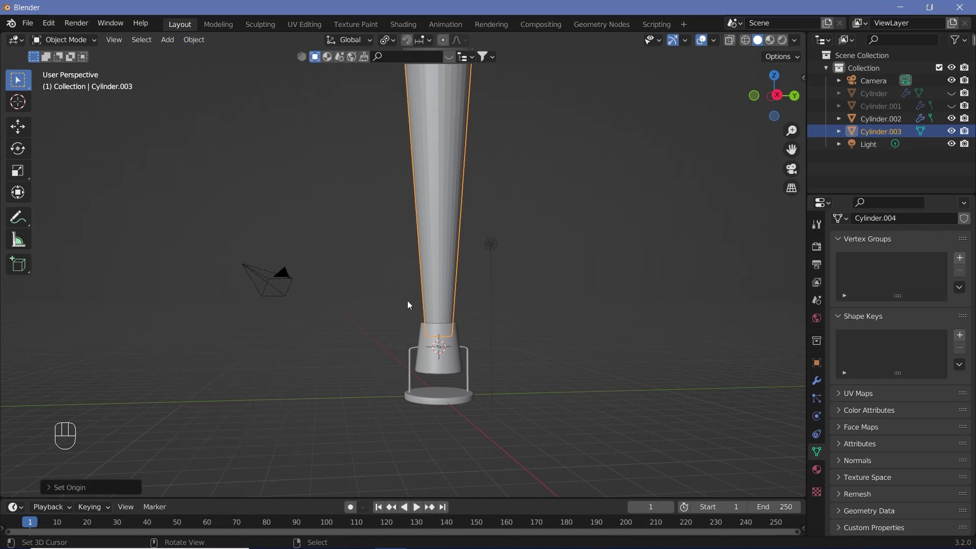
Open the joined stand object in Edit Mode instead of the beam.
middle_click_drag(415, 312, 427, 336)
middle_click_drag(427, 335, 440, 361, "shift")
scroll(441, 361, "up", 2)
key("Tab")
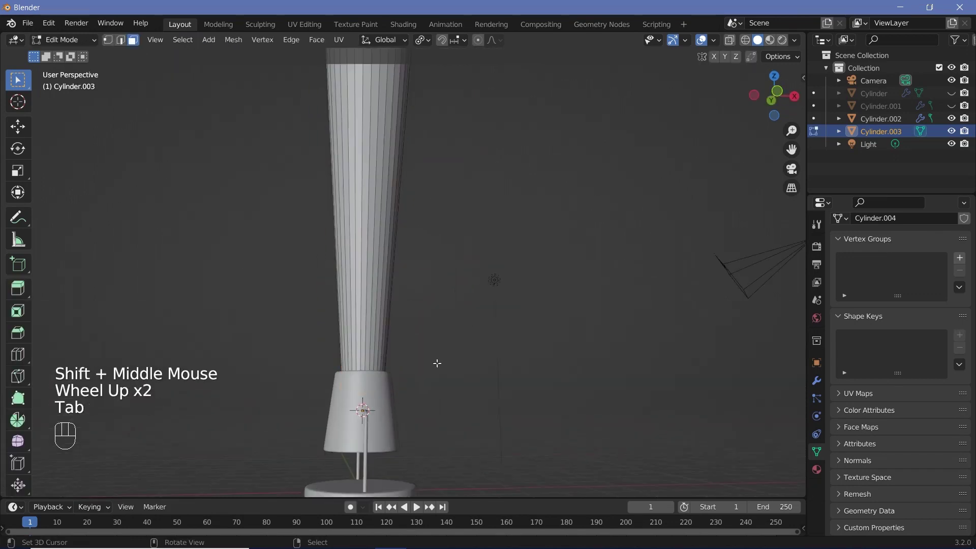
key("Tab")
right_click(375, 413)
key("Tab")
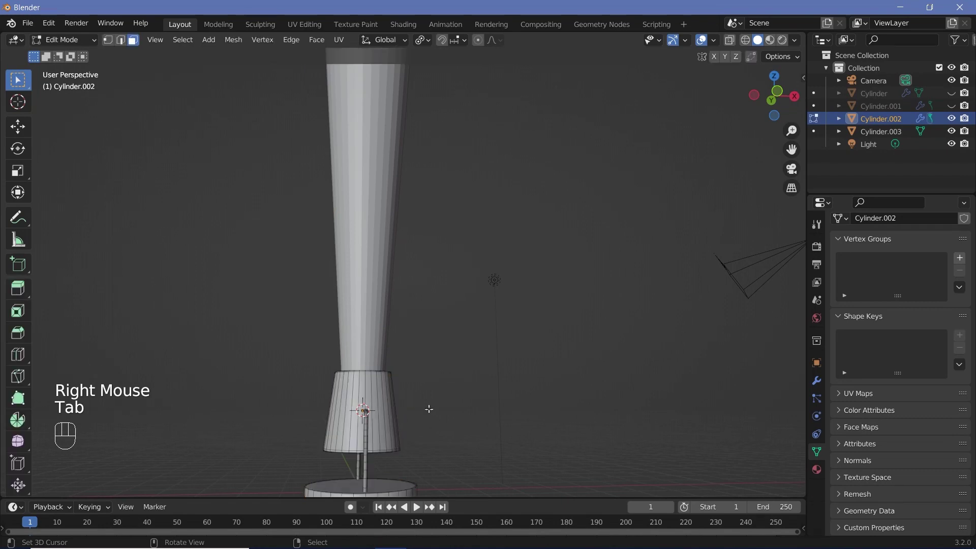
Select only the tapered cylinder's linked mesh and, in front view, rotate it -50° about the global Y axis.
middle_click_drag(428, 409, 404, 438)
key("l")
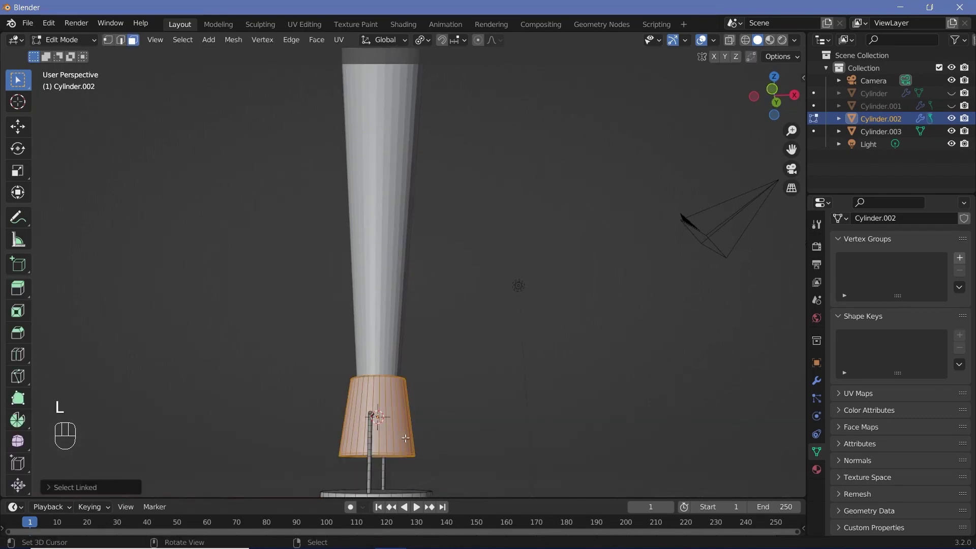
right_click(464, 412)
middle_click_drag(464, 412, 400, 458)
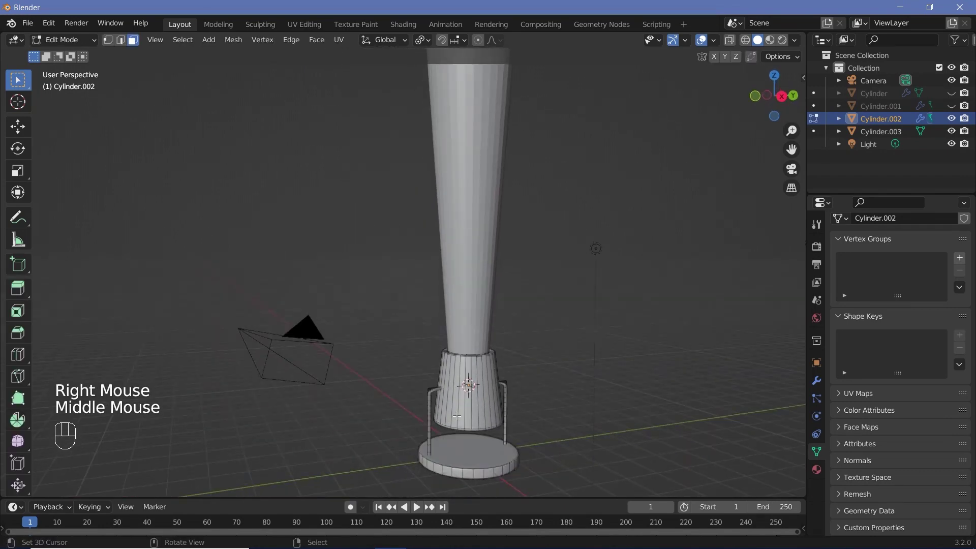
key("l")
key("KP_1")
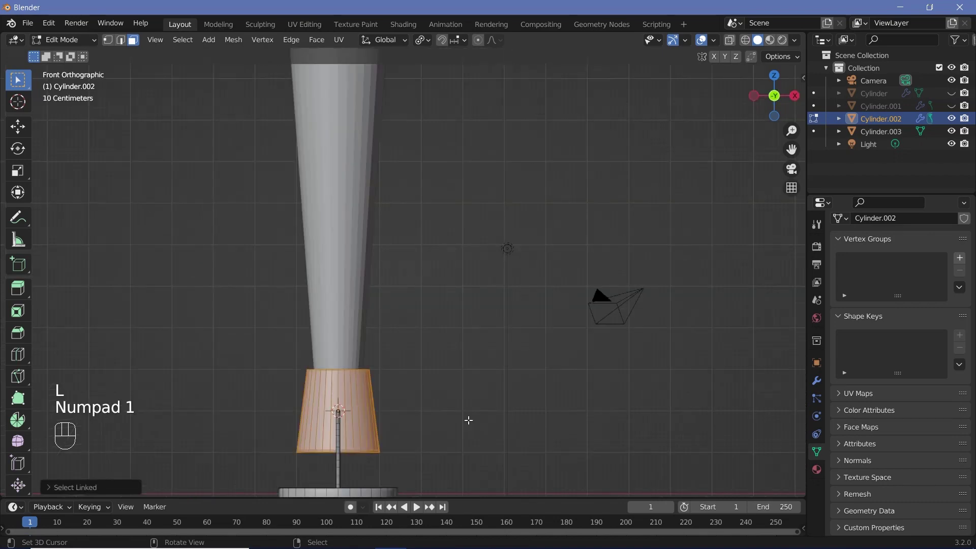
middle_click_drag(468, 419, 478, 357, "shift")
key("r")
key("y")
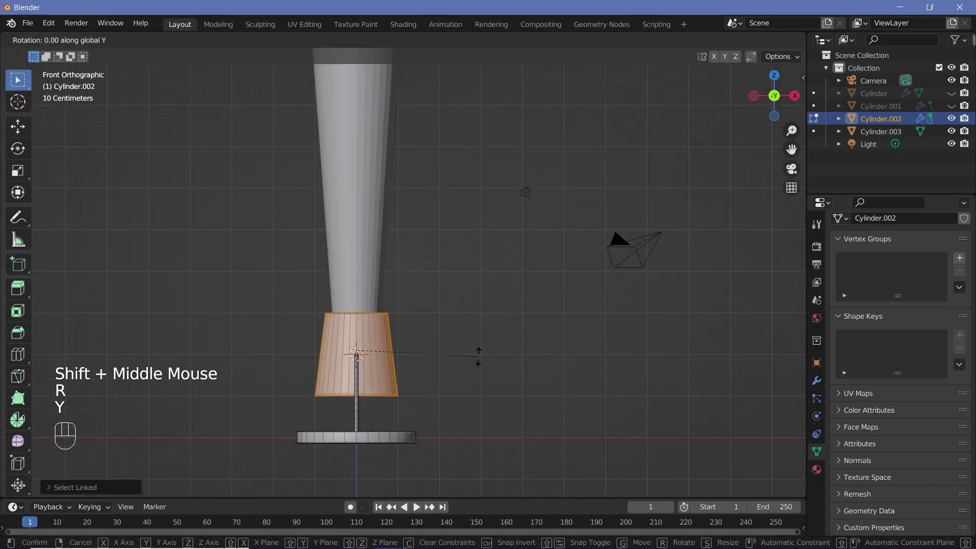
key("ctrl")
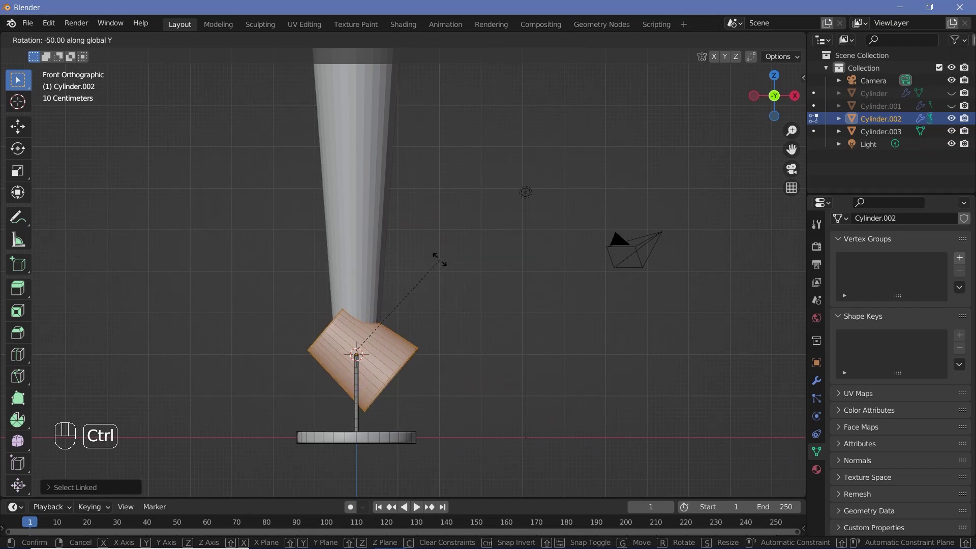
left_click(438, 261, "ctrl")
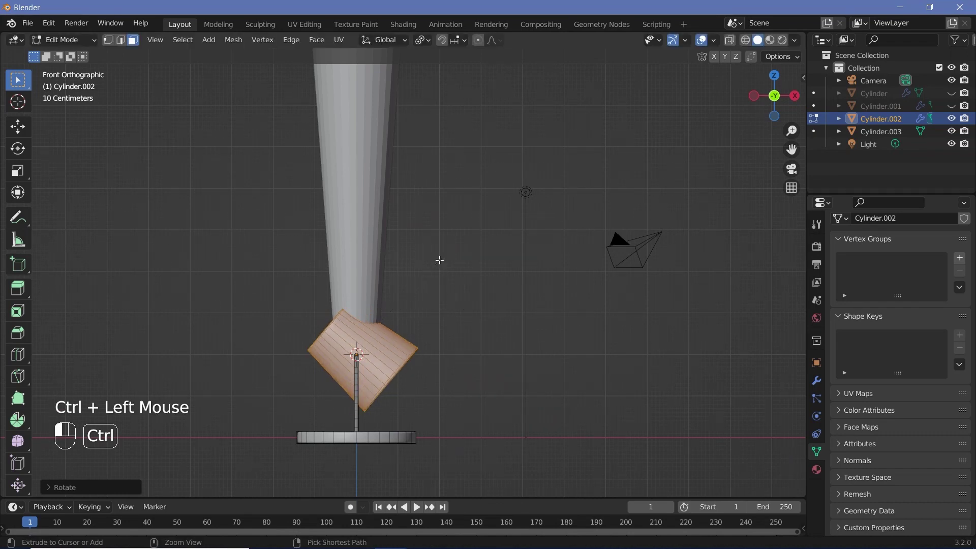
Return to Object Mode and, in front view, rotate the long beam about the global Y axis to match the tapered cylinder's tilt.
key("Tab")
right_click(371, 254)
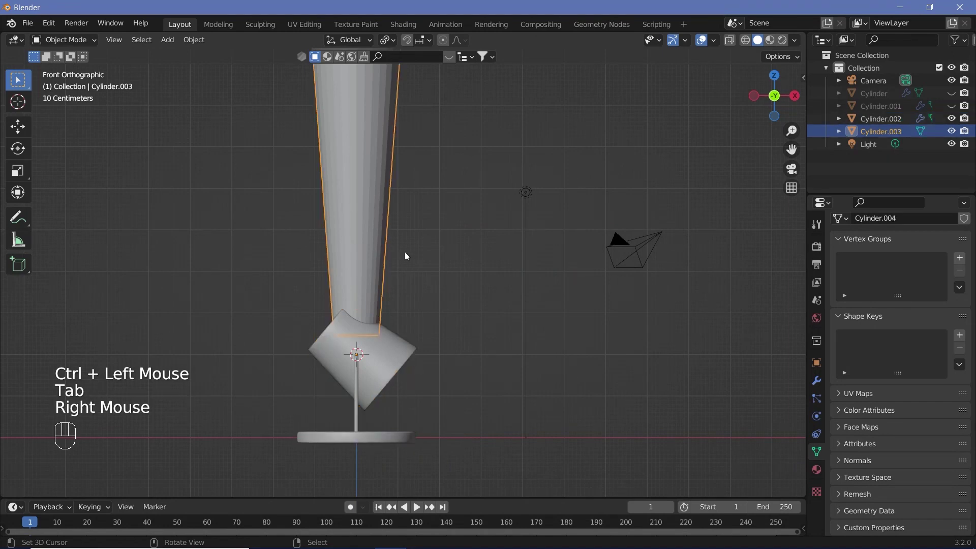
key("r")
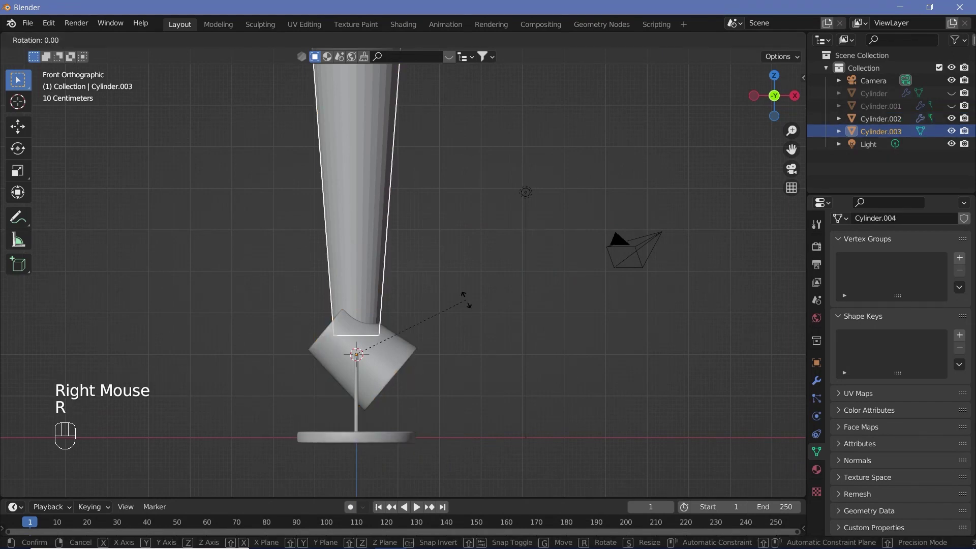
key("y")
key("ctrl")
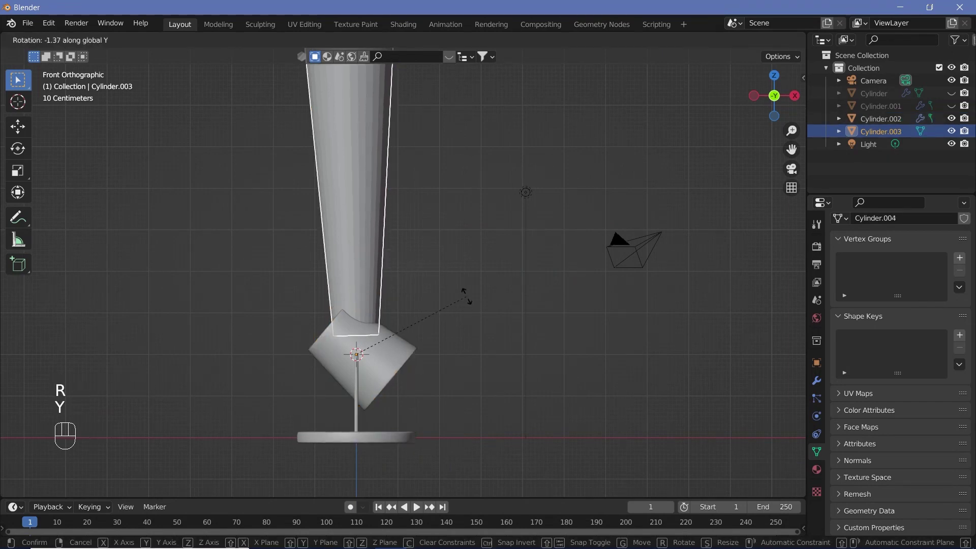
key("ctrl")
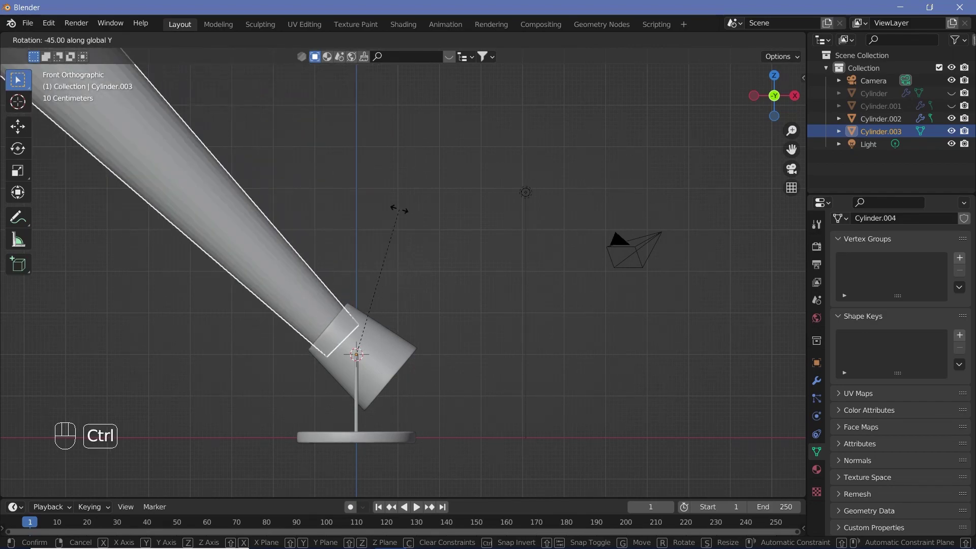
left_click(398, 205)
key("KP_1")
scroll(374, 325, "down", 2)
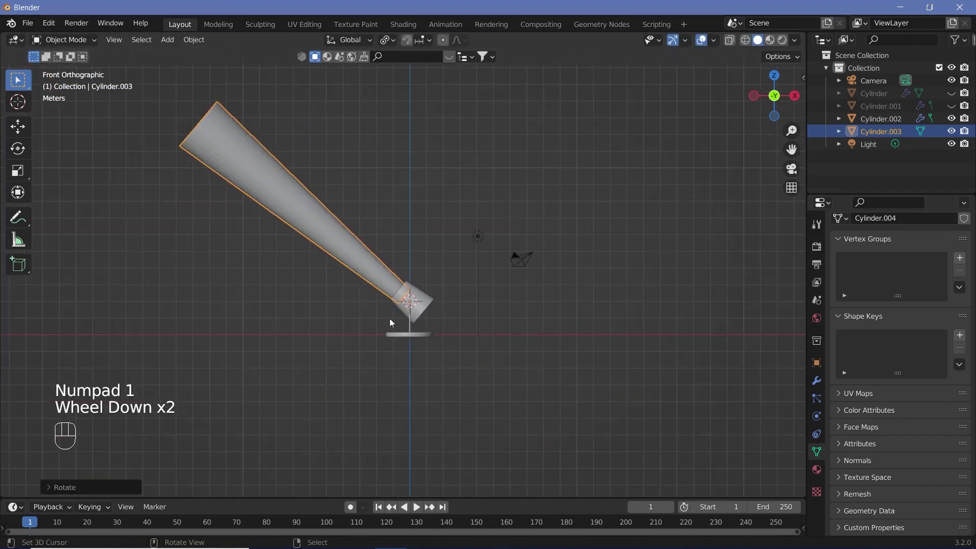
scroll(407, 300, "up", 2)
scroll(388, 349, "up", 4)
middle_click_drag(383, 295, 426, 366, "shift")
key("ctrl+z")
key("ctrl+z")
key("ctrl+shift+z")
key("ctrl+shift+z")
key("ctrl+shift+z")
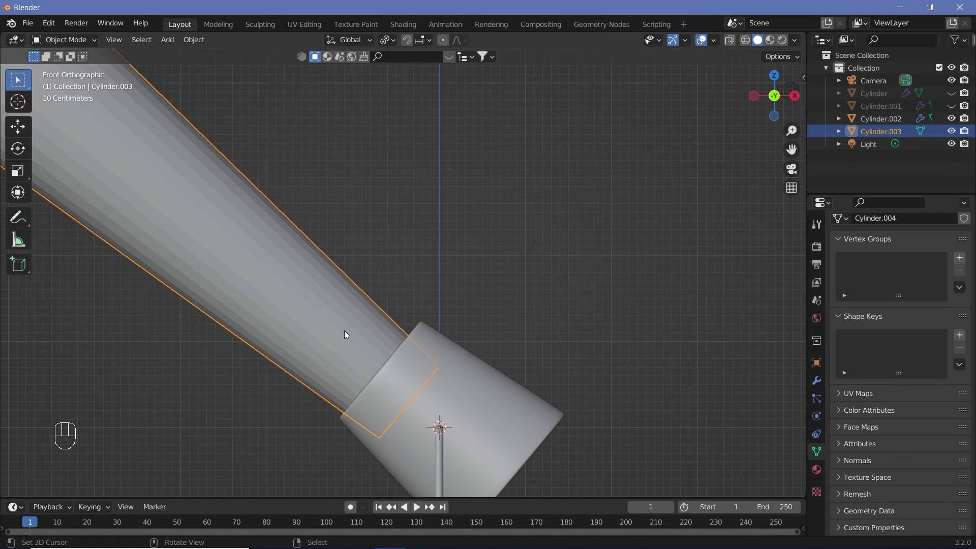
Move the long beam slightly along the global Z axis to align its narrow end with the tapered cylinder's opening.
key("g")
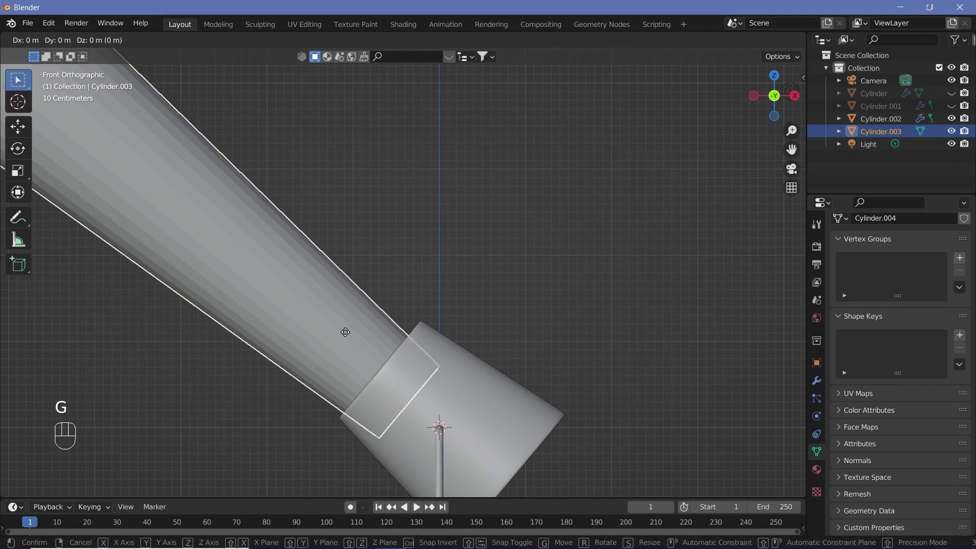
key("z")
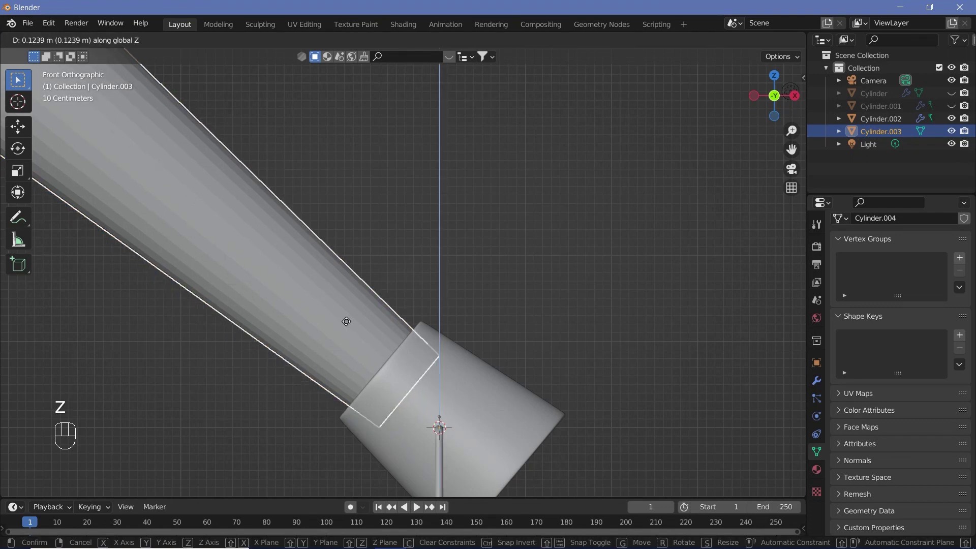
left_click(385, 330)
middle_click_drag(385, 331, 341, 353)
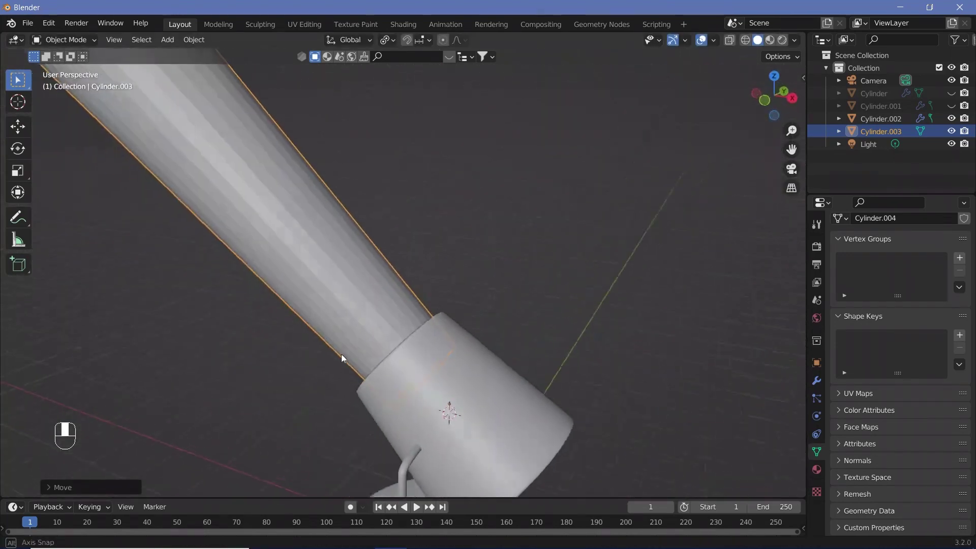
scroll(346, 348, "down", 2)
scroll(346, 348, "up", 3)
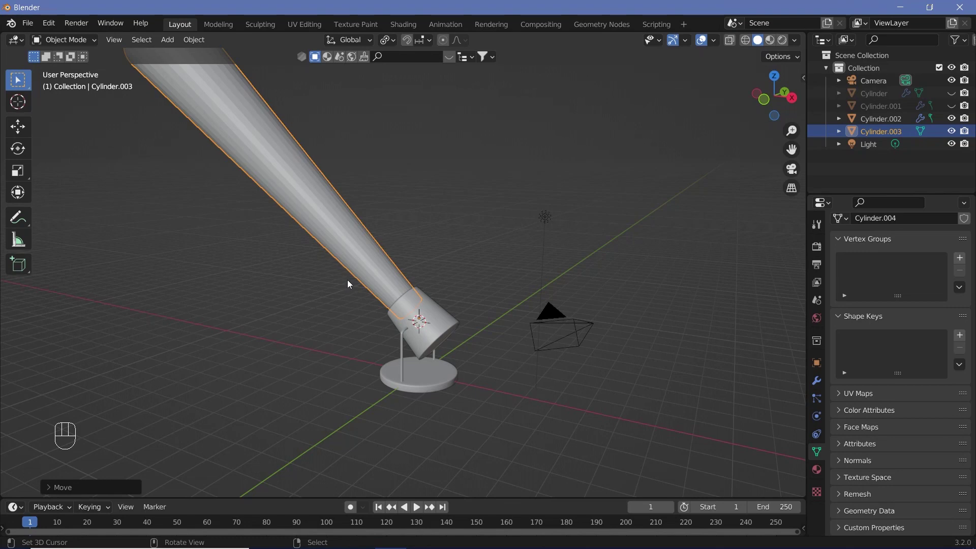
Parent the long beam to the joined stand object.
middle_click_drag(396, 266, 381, 315)
scroll(378, 316, "up", 2)
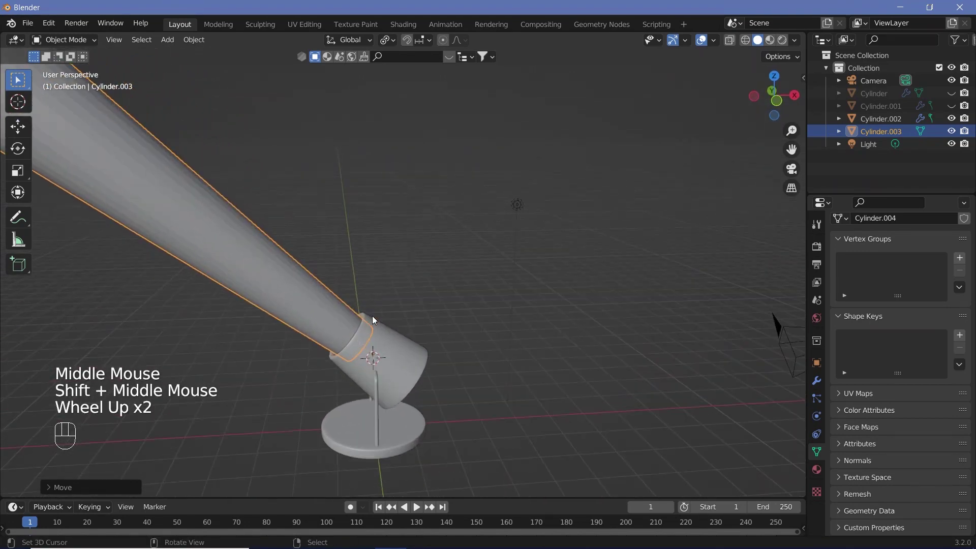
right_click(404, 359, "shift")
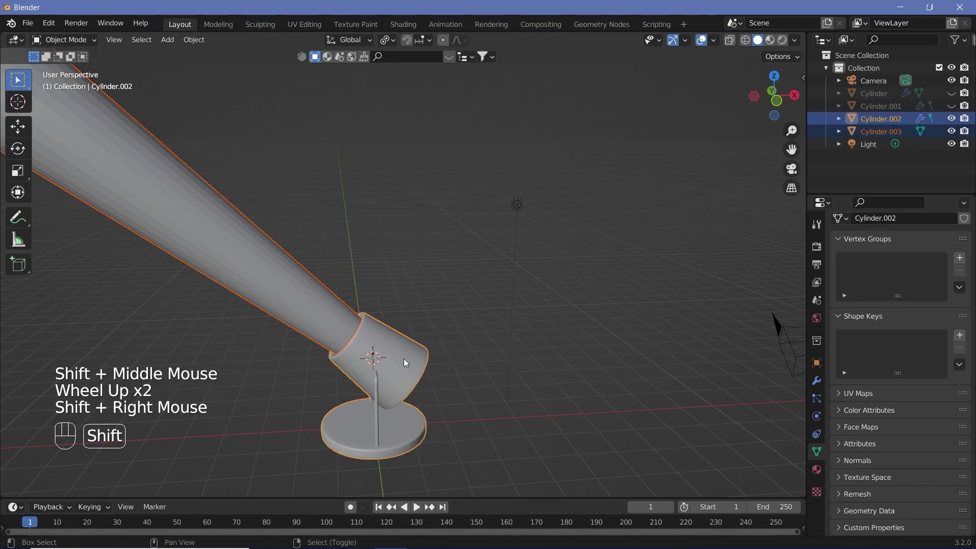
key("ctrl+p")
left_click(426, 372)
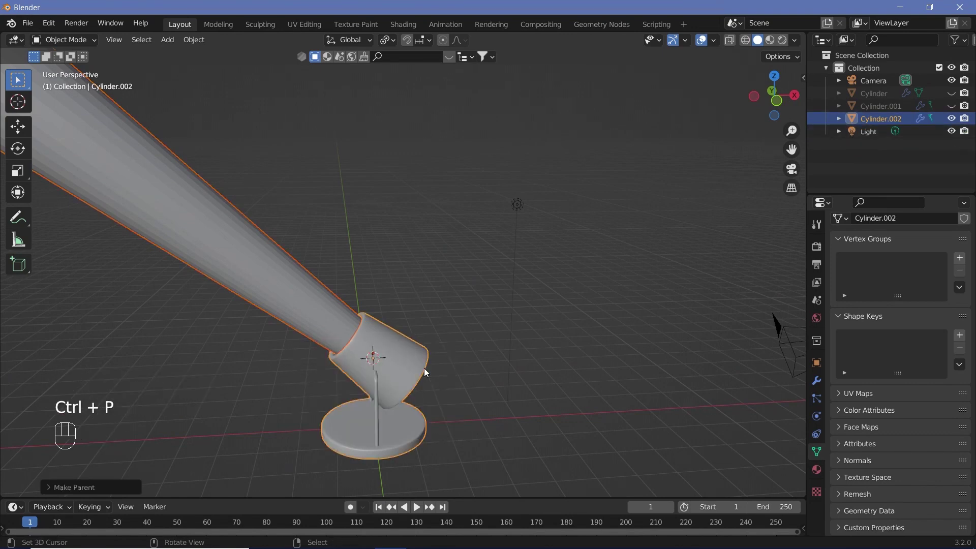
Unhide the two round disc objects, Cylinder and Cylinder.001.
scroll(425, 372, "down", 3)
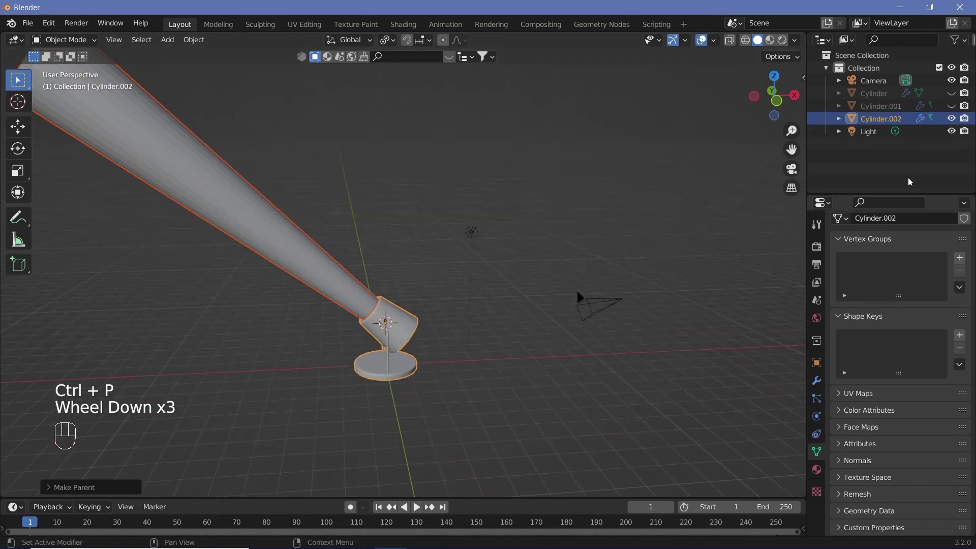
left_click(951, 93)
left_click(951, 106)
scroll(484, 358, "up", 3)
scroll(417, 472, "up", 1)
scroll(414, 454, "down", 2)
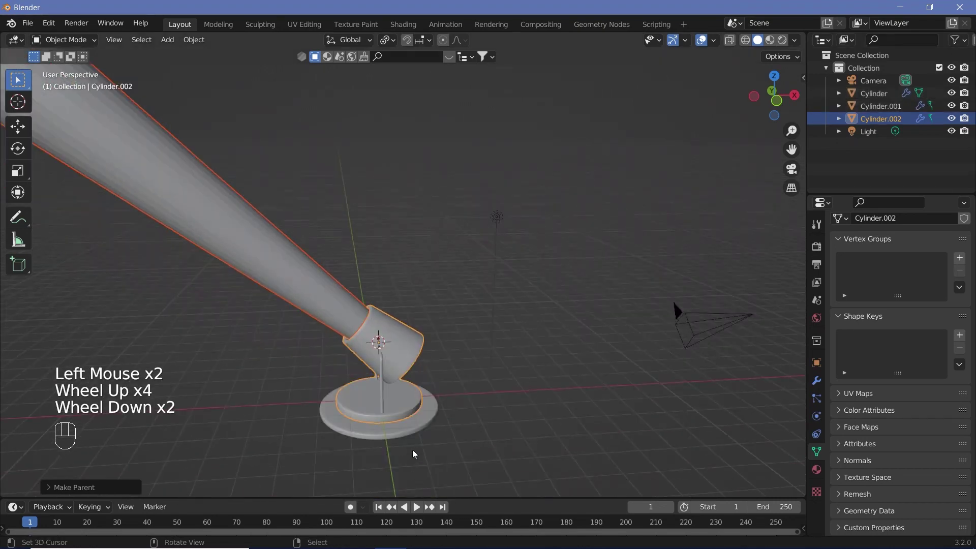
Select only the stand object and scale it down in two passes, making it small relative to the round discs.
right_click(416, 404)
key("s")
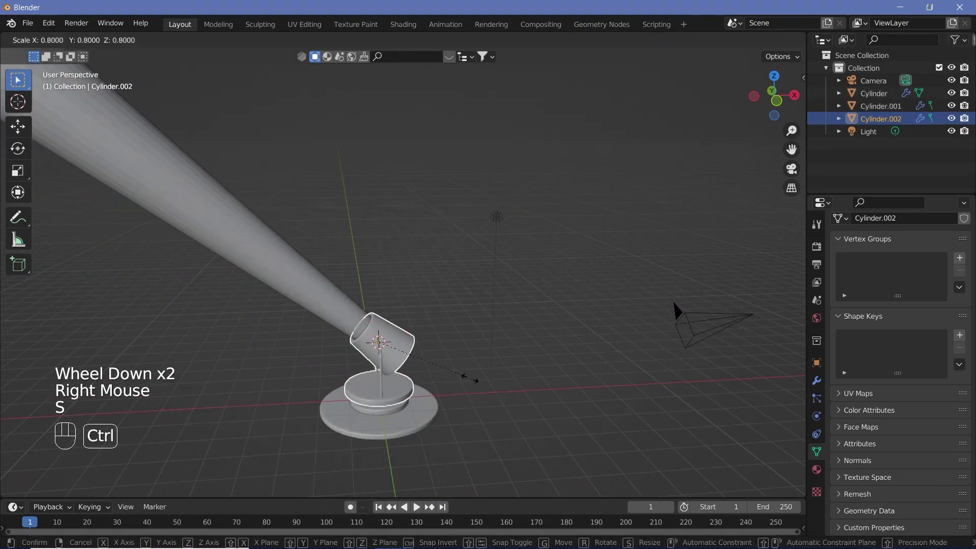
left_click(408, 364, "ctrl")
scroll(405, 360, "up", 3)
middle_click_drag(402, 356, 391, 205, "shift")
scroll(405, 280, "up", 3)
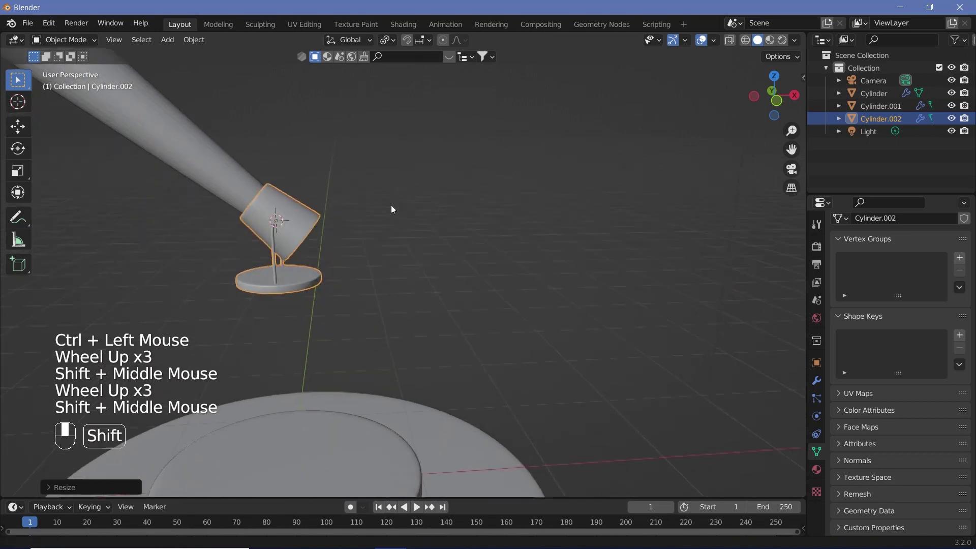
scroll(402, 234, "down", 4)
key("s")
left_click(374, 316, "ctrl")
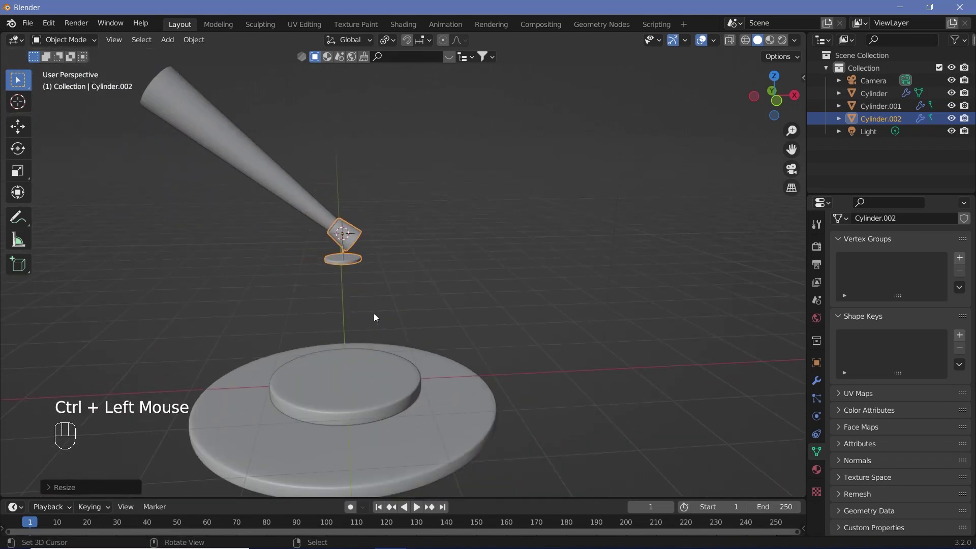
Move the stand down 2 m along global Z, then raise it about 0.14 m to rest its base on the larger disc.
key("g")
key("z")
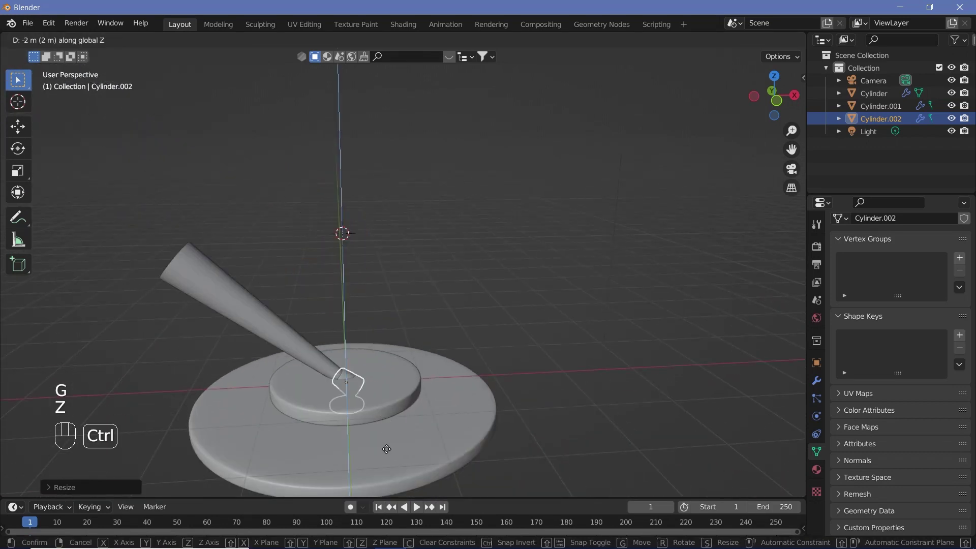
left_click(380, 422, "ctrl")
key("KP_1")
scroll(379, 422, "up", 3)
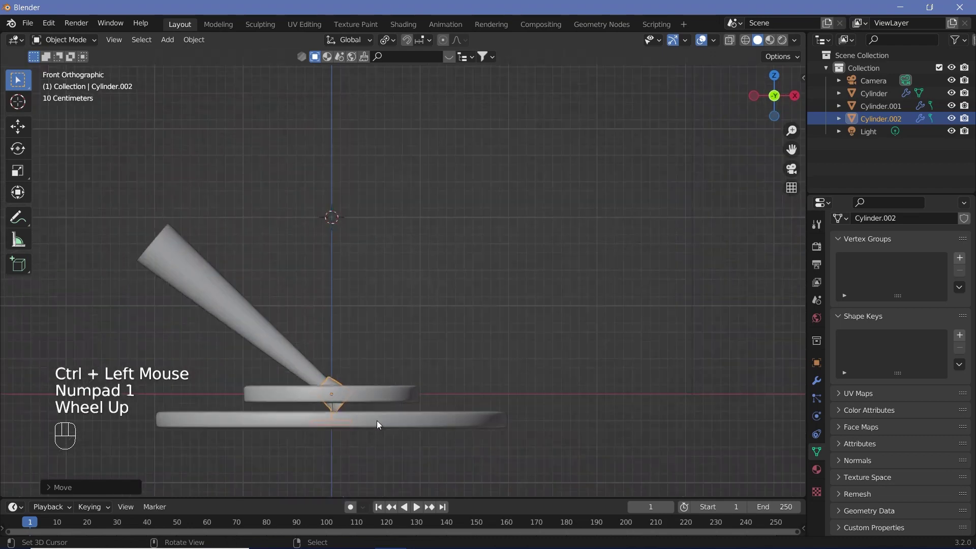
middle_click_drag(376, 420, 485, 254, "shift")
key("g")
key("z")
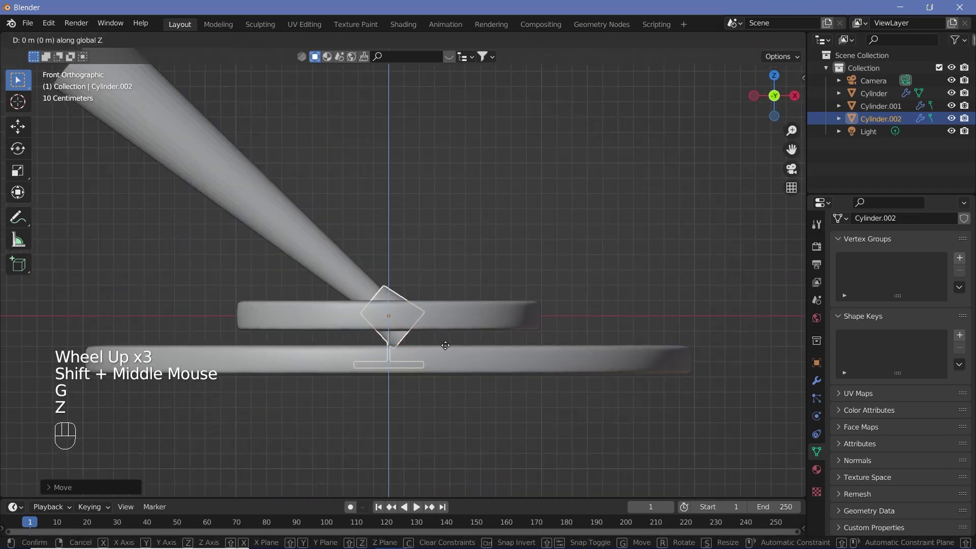
key("shift")
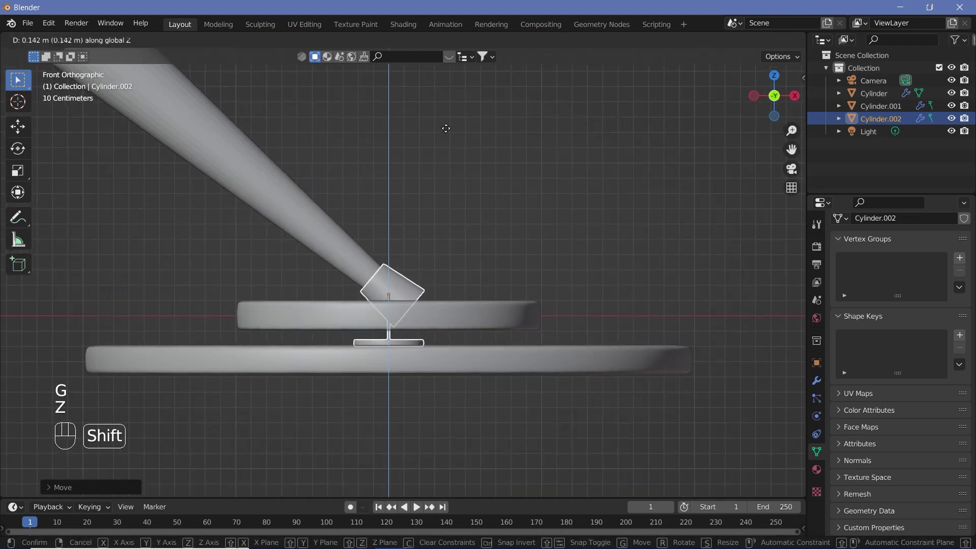
left_click(443, 132, "shift")
Move the stand along the positive global X axis onto the larger disc's outer rim, clear of the smaller disc.
key("g")
key("x")
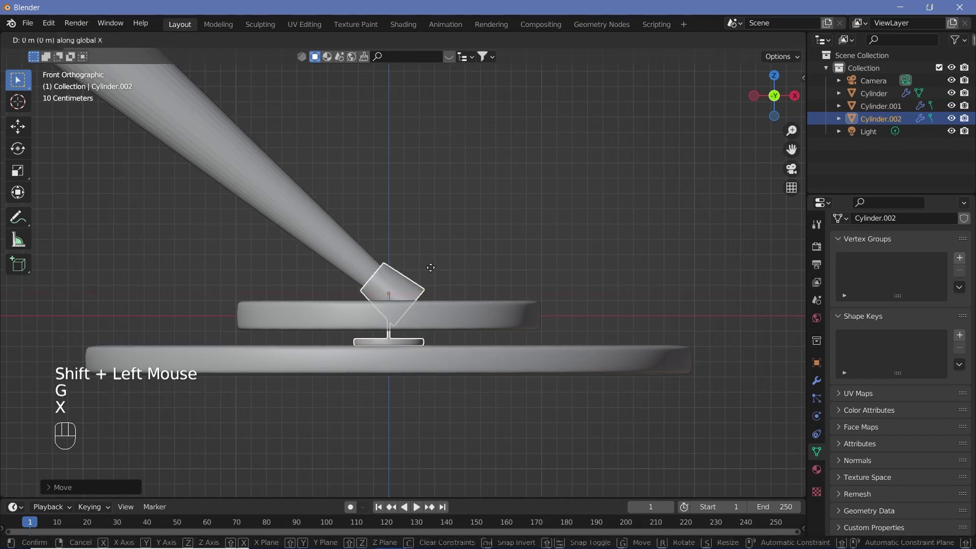
key("shift")
key("ctrl")
left_click(682, 366, "ctrl")
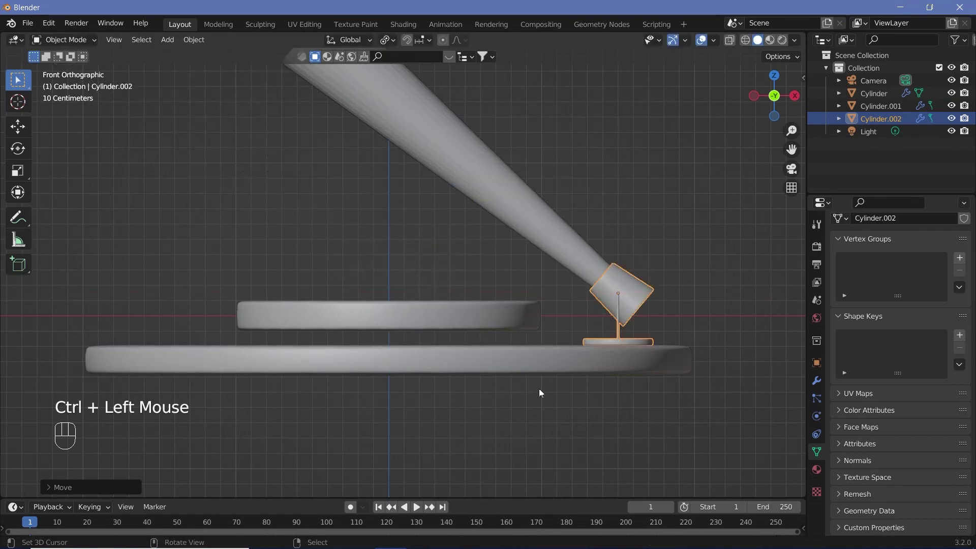
middle_click_drag(536, 306, 537, 348)
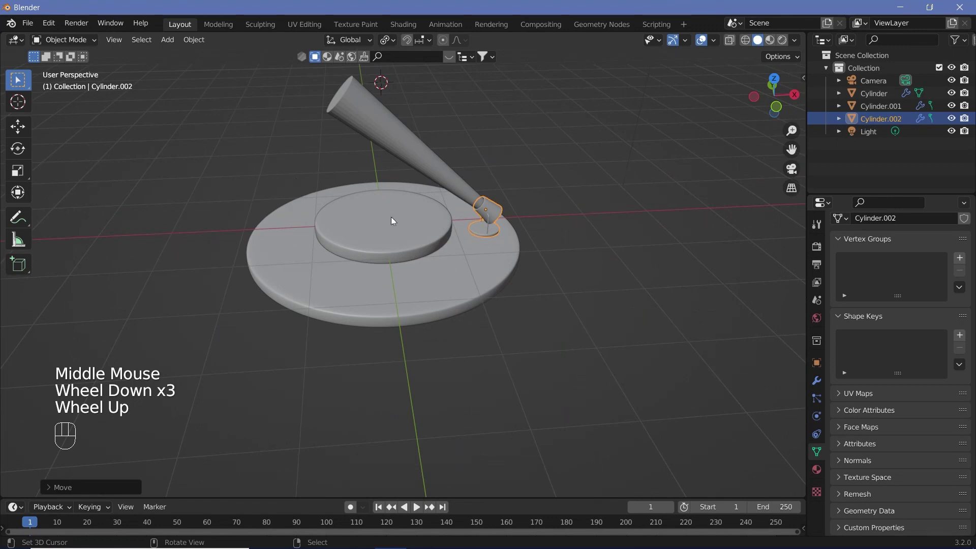
middle_click_drag(392, 221, 371, 246)
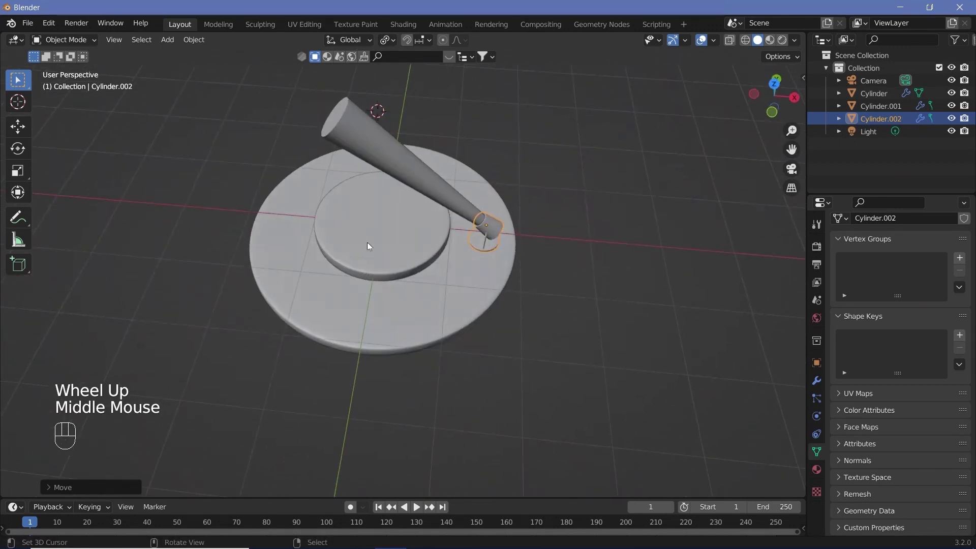
Select the two round discs without the stand and beam, and scale them by 1.5 with the global Z axis locked.
right_click(405, 175, "shift")
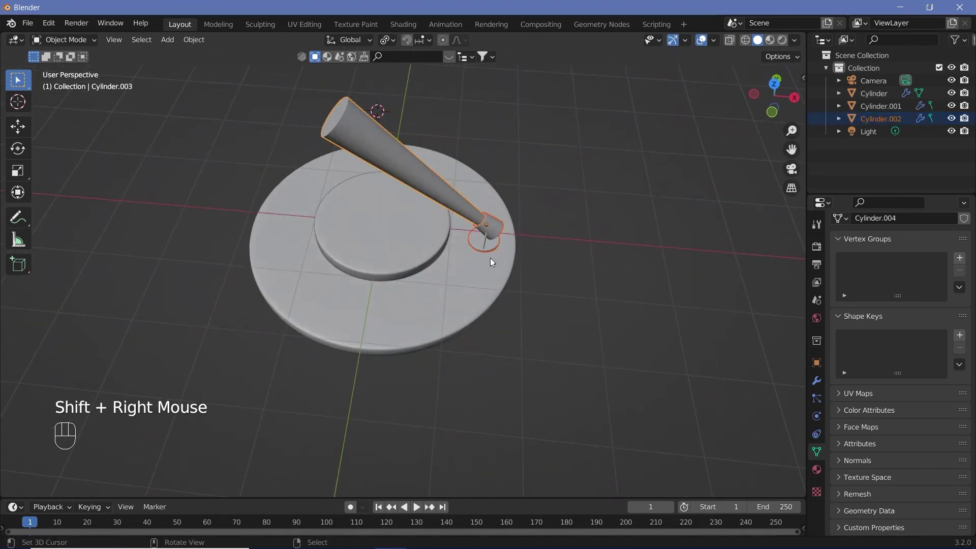
mouse_move(392, 240)
middle_mouse_down()
mouse_move(383, 185)
mouse_move(410, 216)
mouse_move(391, 195)
mouse_move(410, 261)
mouse_move(393, 246)
middle_mouse_up()
right_click(393, 246, "shift")
right_click(405, 290, "shift")
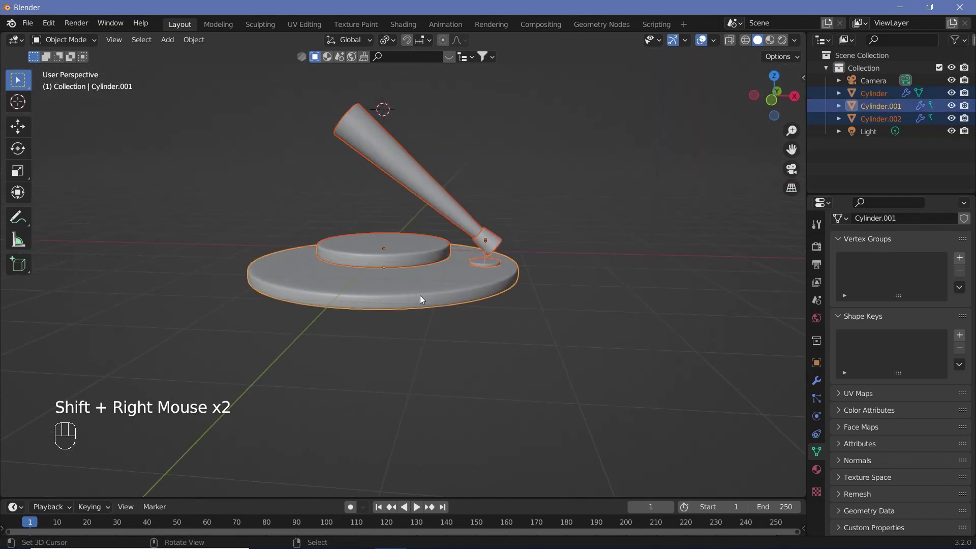
key("s")
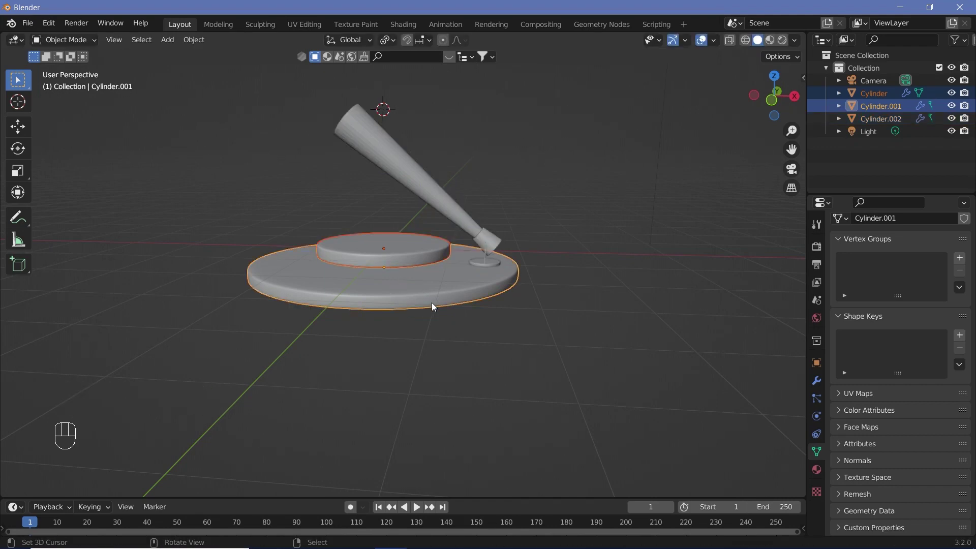
key("s")
key("shift+z")
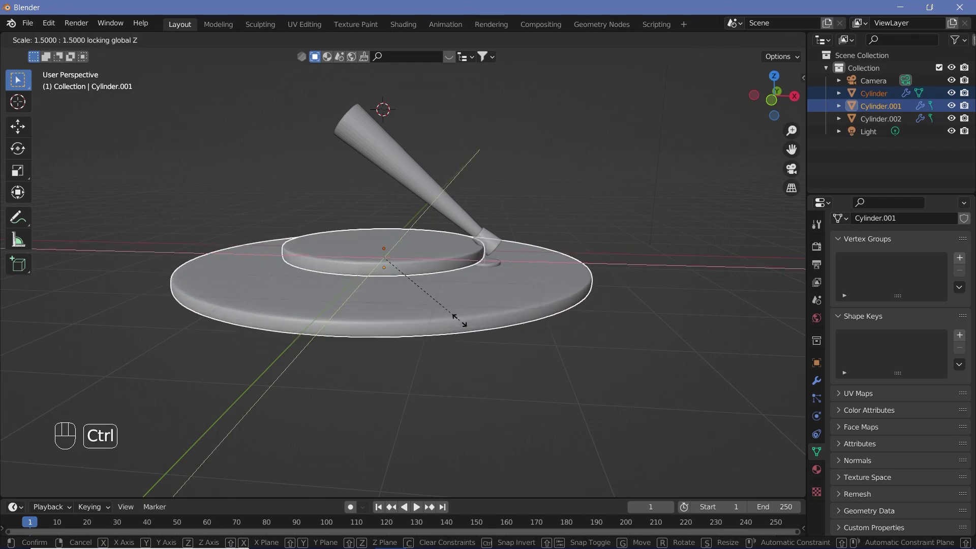
left_click(561, 325, "ctrl")
Move the stand farther out along the global X axis, clear of the enlarged smaller disc.
right_click(496, 260)
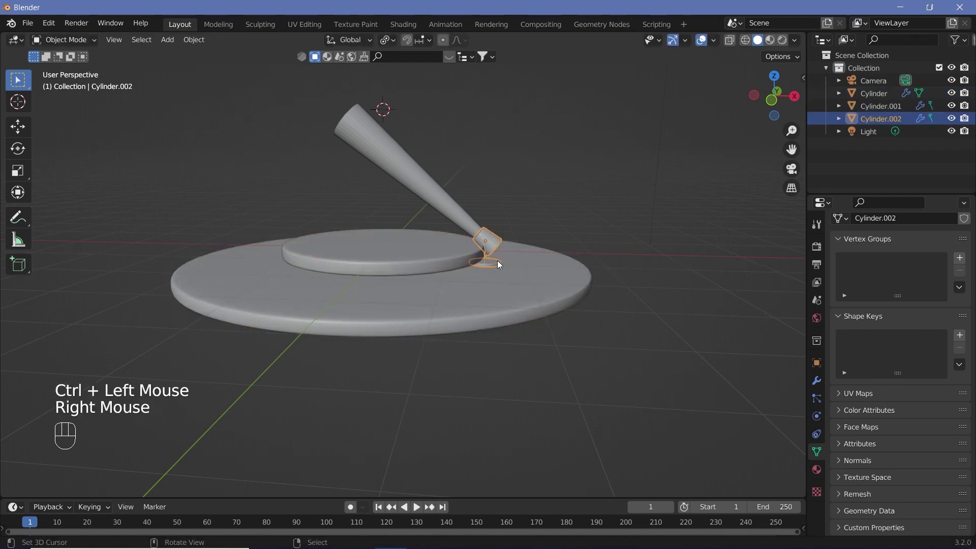
key("g")
key("x")
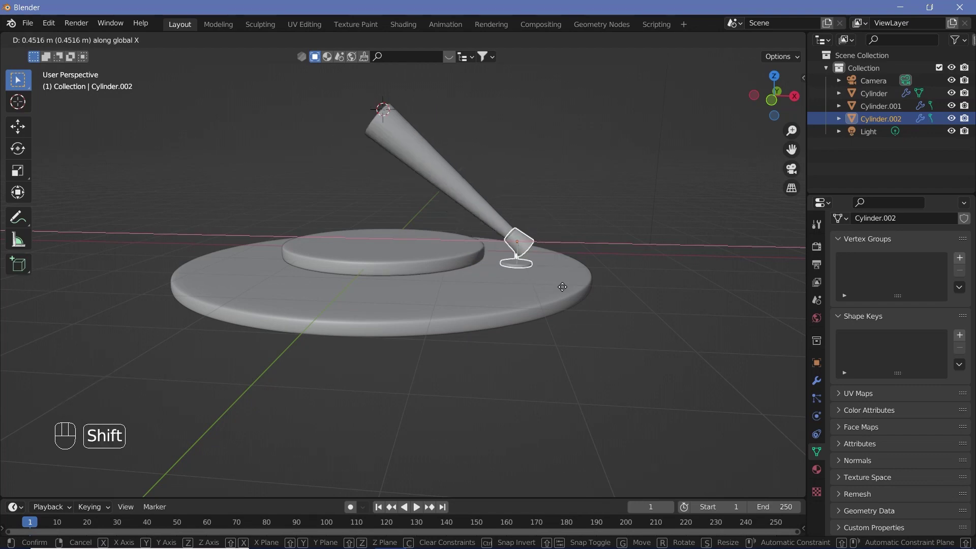
left_click(577, 292, "ctrl")
Add the light beam to the selection together with its stand, and look straight down on the stage.
middle_click_drag(428, 215, 432, 173)
right_click(431, 153, "shift")
key("KP_7")
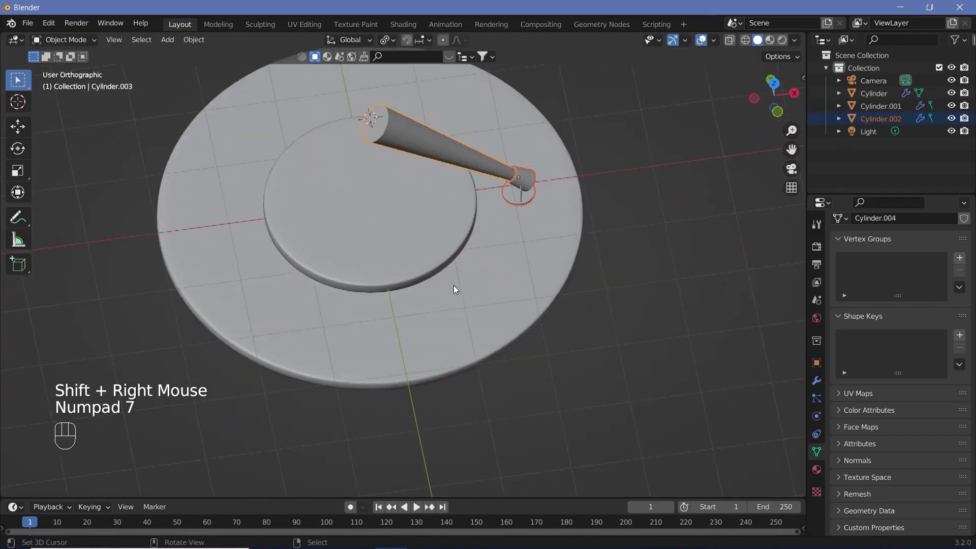
scroll(410, 225, "down", 2)
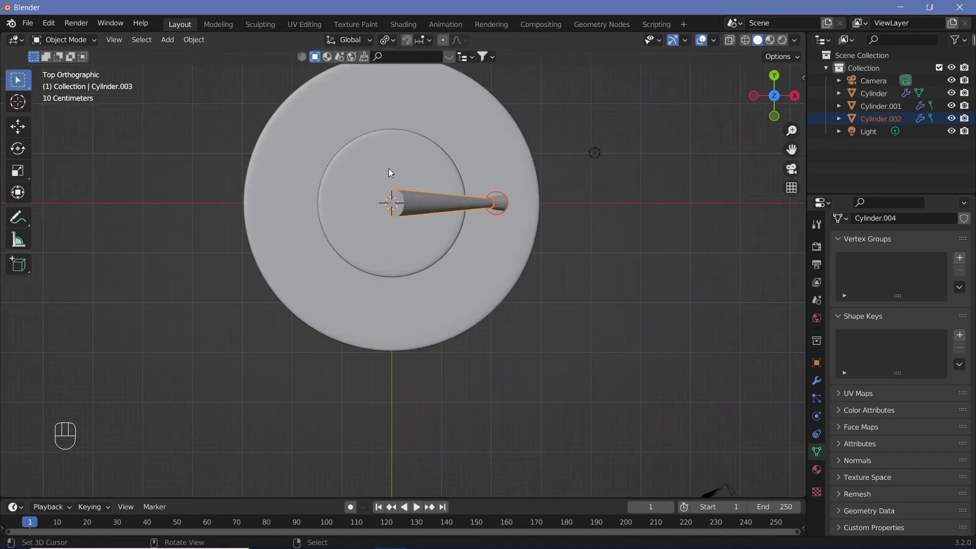
middle_click_drag(425, 262, 429, 210)
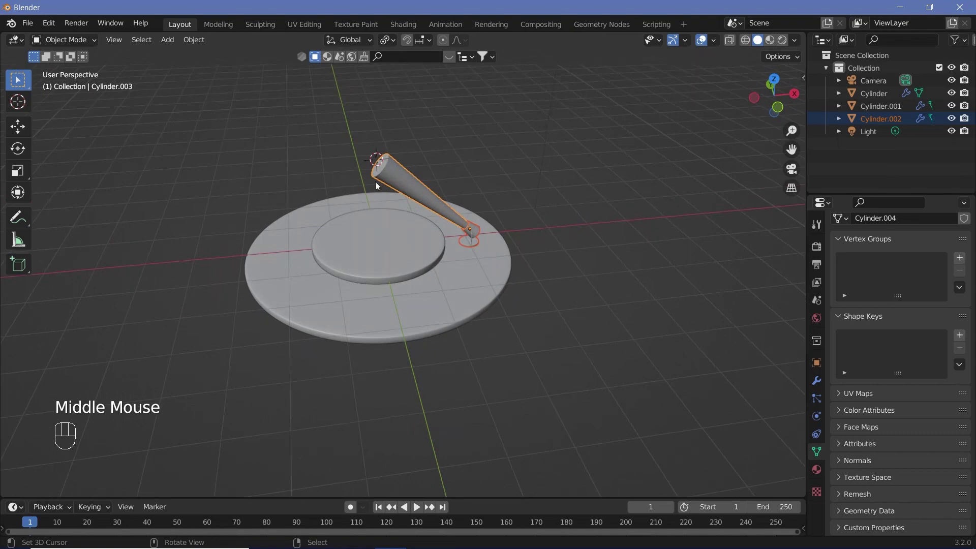
key("KP_7")
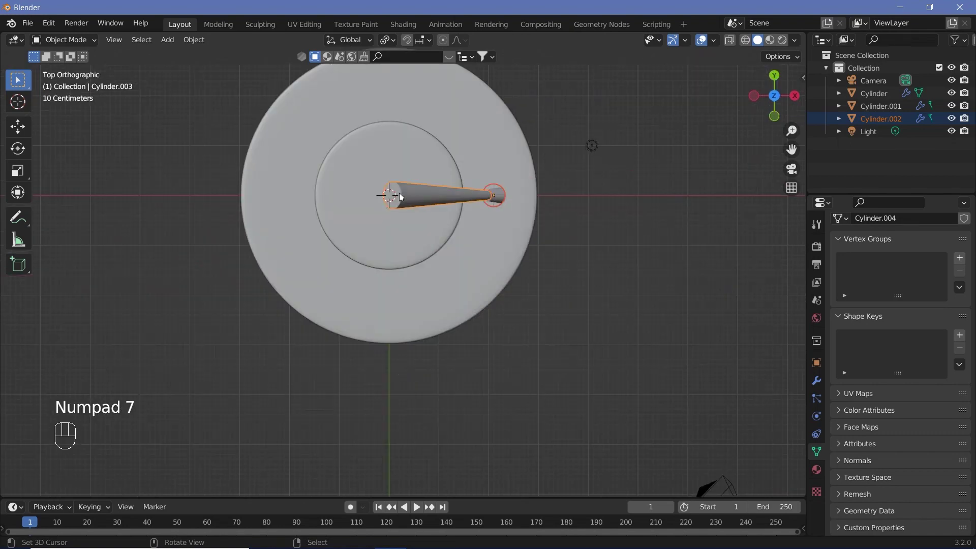
Snap the 3D cursor to the world origin and set the transform pivot point to 3D Cursor.
key("shift+s")
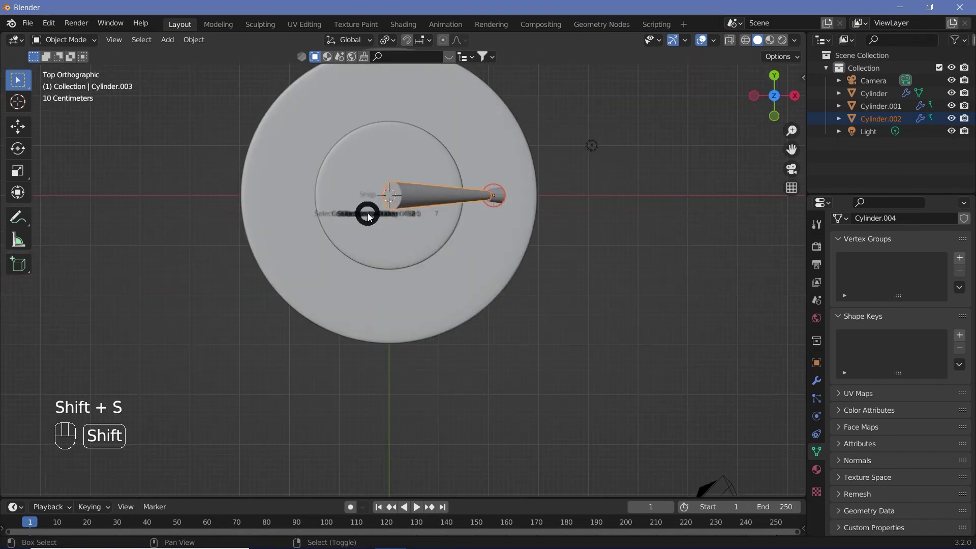
left_click(289, 258)
left_click(387, 40)
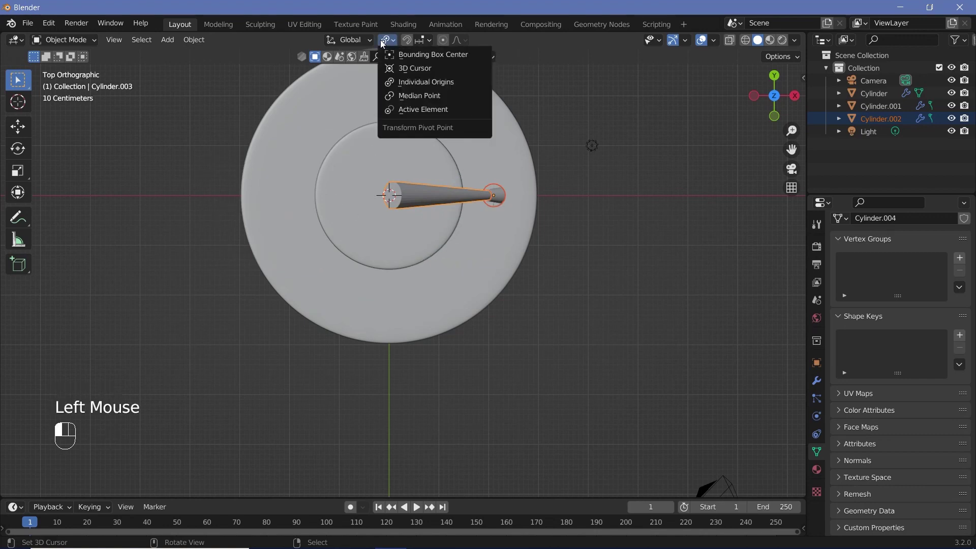
left_click(404, 69)
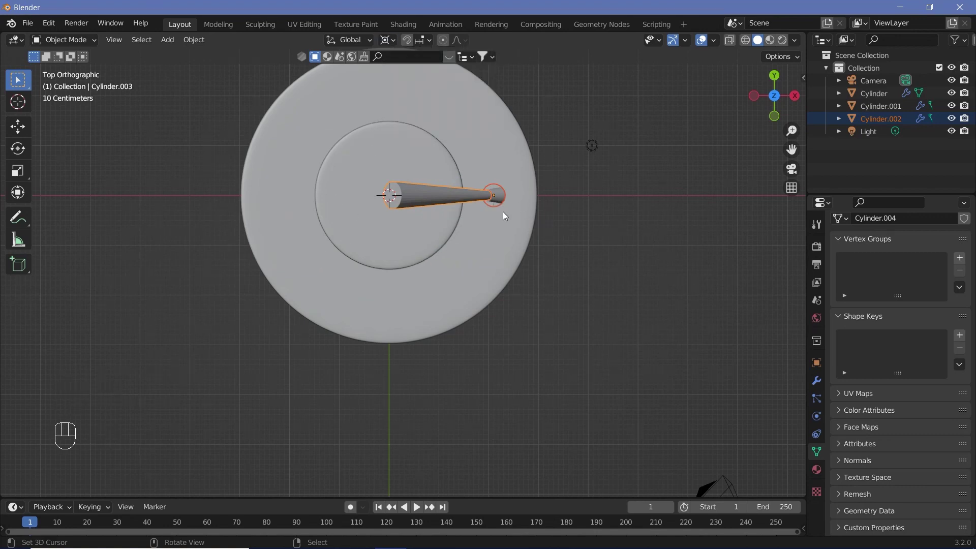
Make a linked duplicate of the spotlight stand and beam, rotated 45° about the Z axis around the stage centre.
key("alt+d")
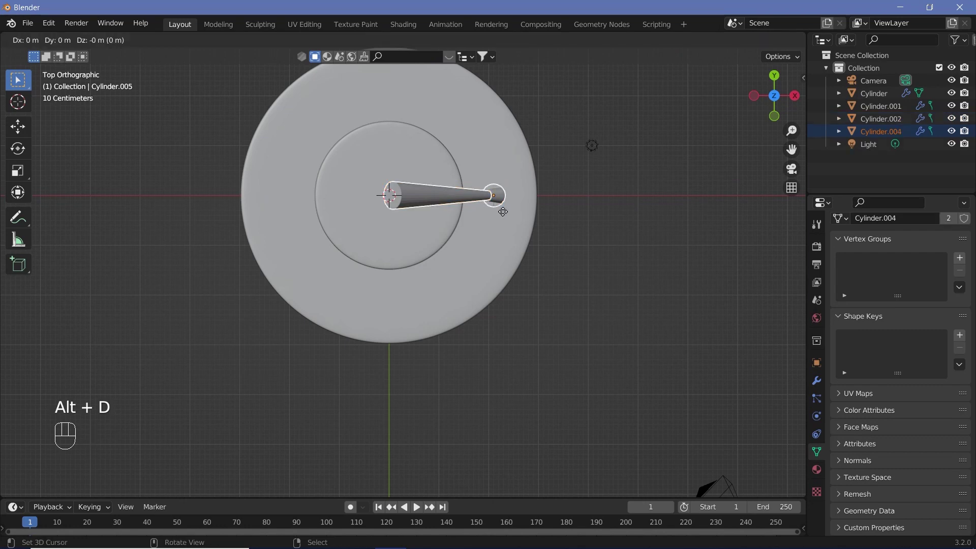
type("r")
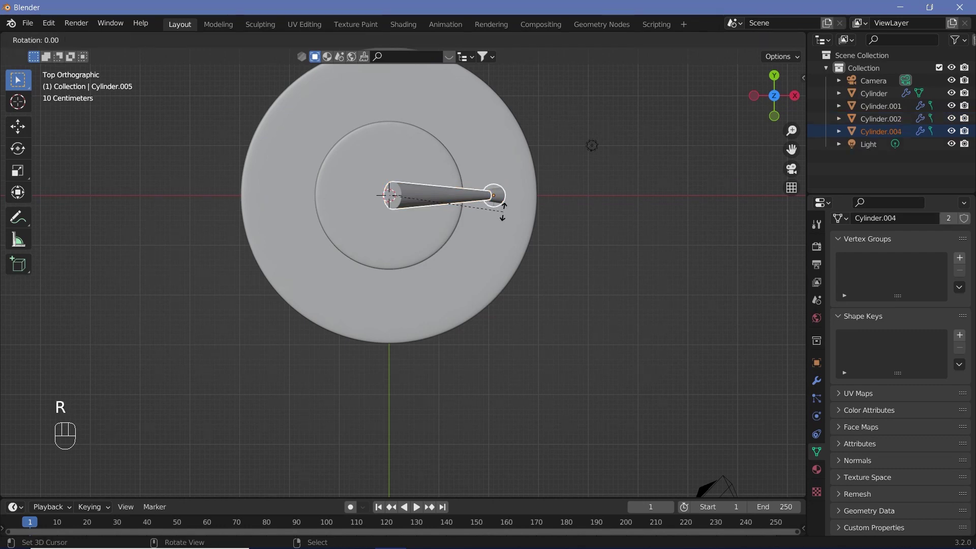
type("z45")
key("Return")
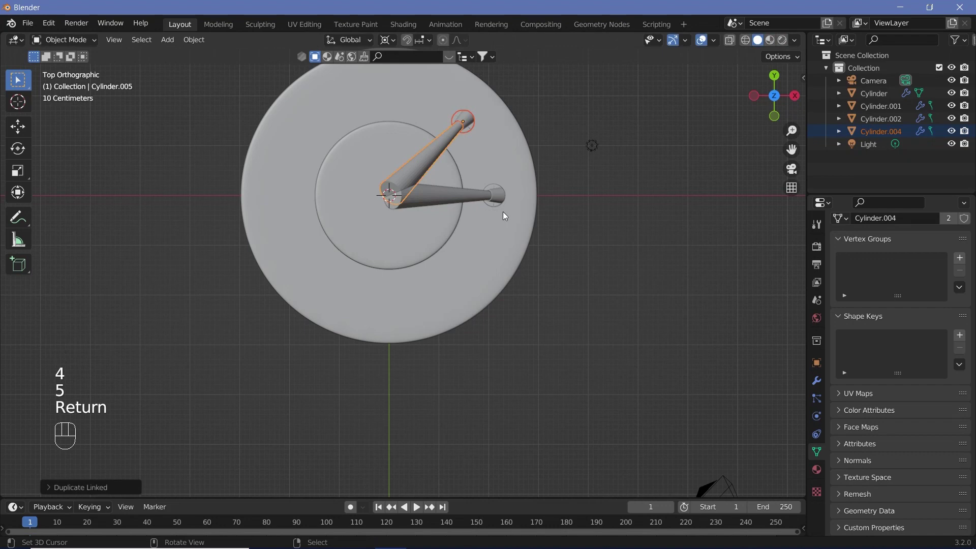
Repeat the 45° linked duplication seven more times to complete the ring of spotlights around the stage.
key("shift+r")
key("shift+r")
key("shift+r")
key("shift+r")
key("shift+r")
key("shift+r")
key("shift+r")
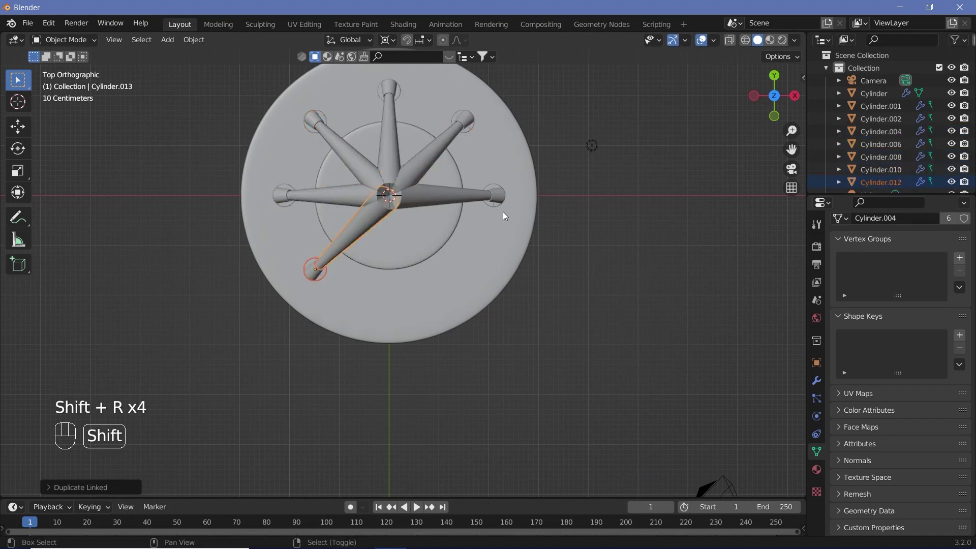
middle_click_drag(505, 216, 468, 203)
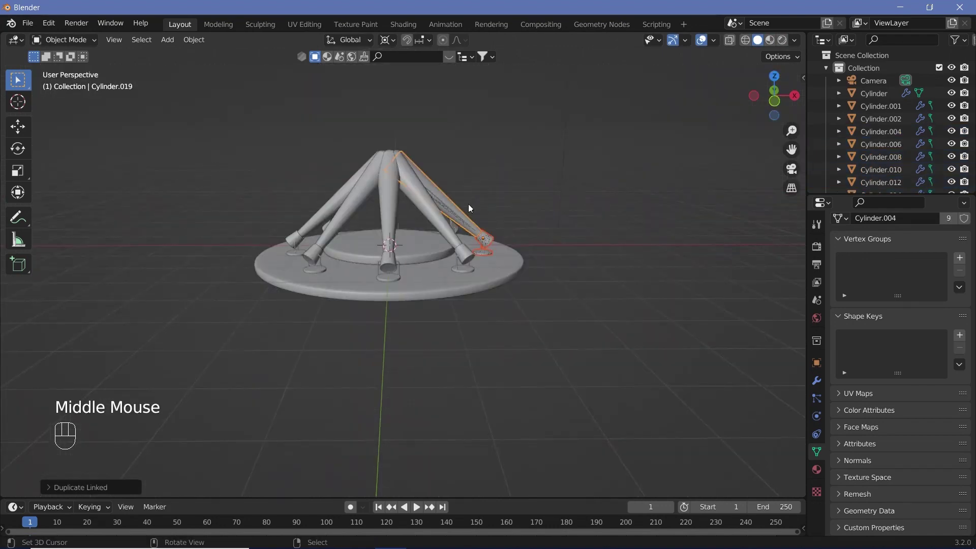
scroll(459, 219, "up", 2)
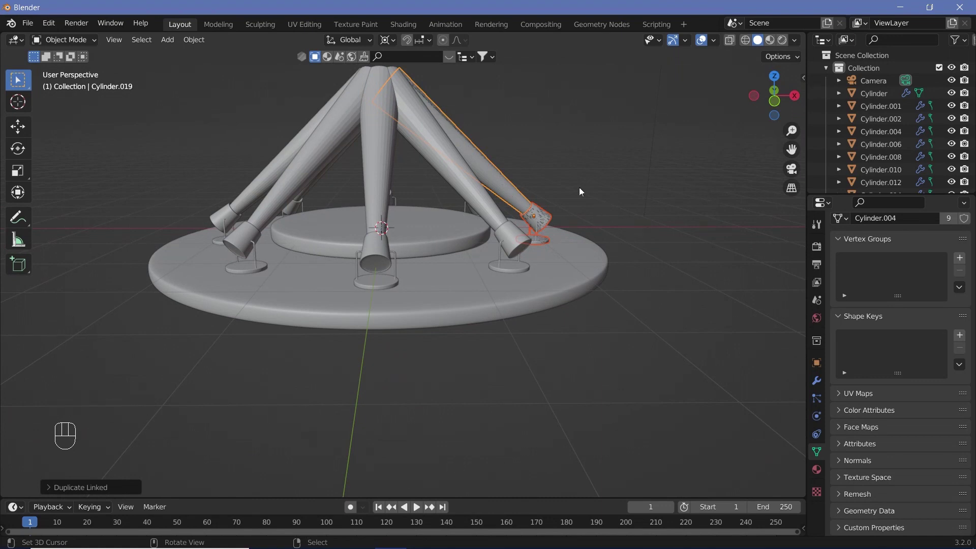
scroll(485, 227, "down", 2)
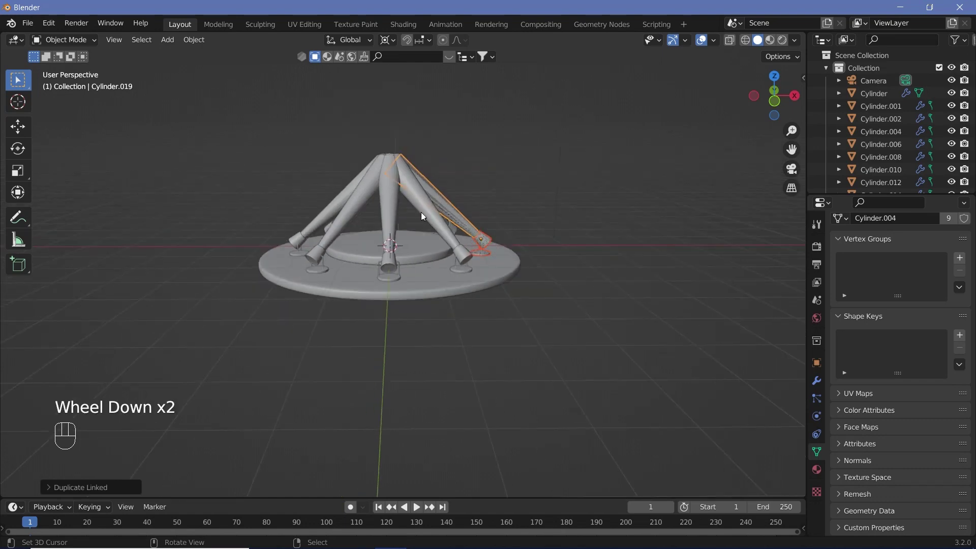
Select the discs and all spotlights, move them to a new collection named peripherals, and exclude that collection from the view layer.
left_click(732, 43)
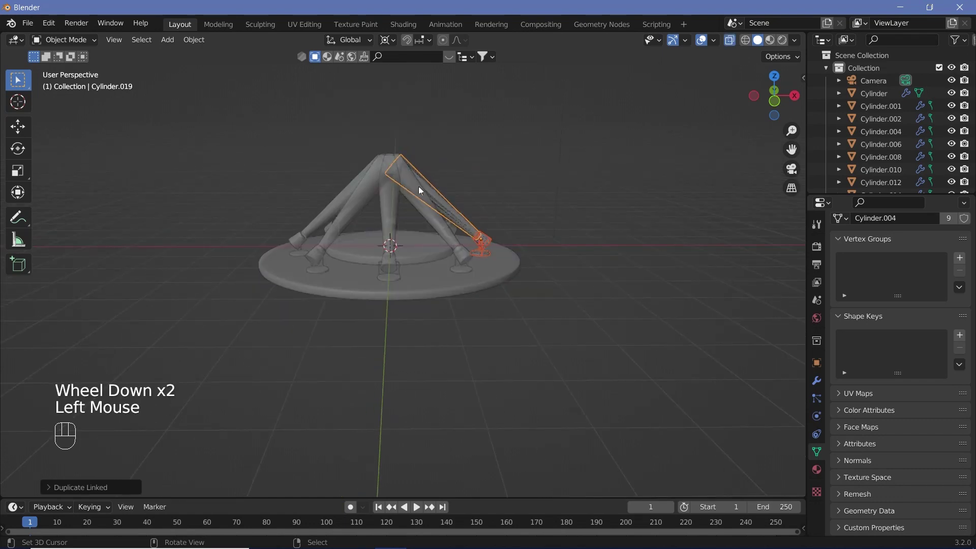
key("b")
left_click_drag(233, 142, 525, 312)
key("m")
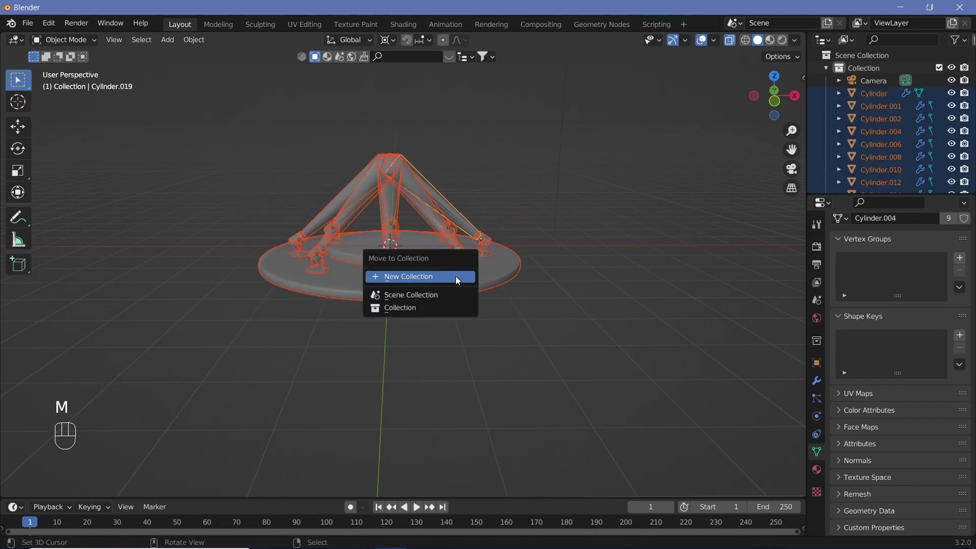
left_click(456, 276)
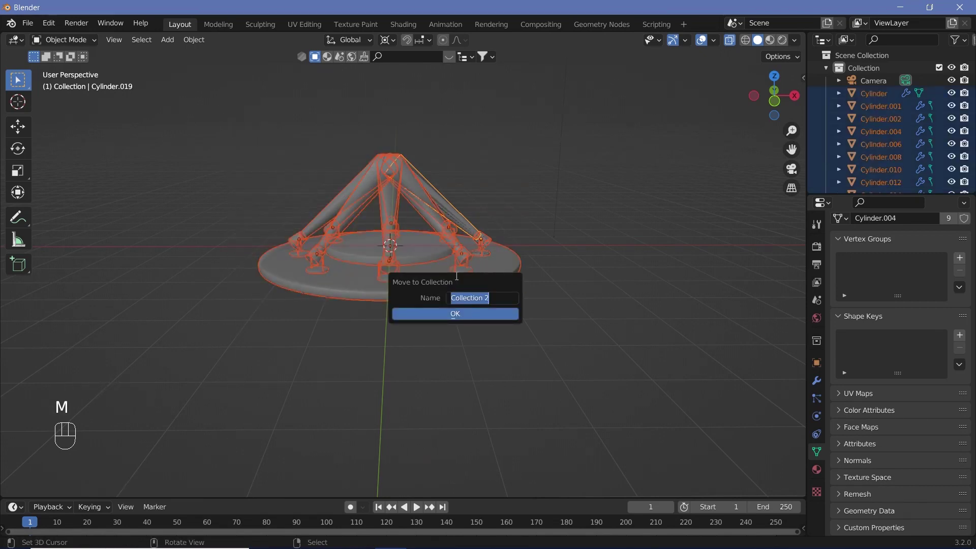
type("peripherals")
left_click(466, 313)
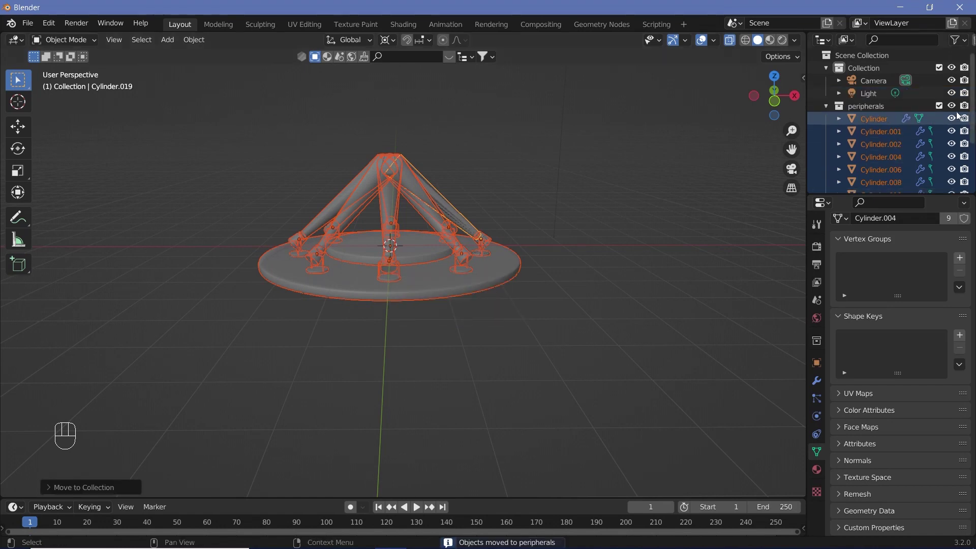
left_click(939, 105)
left_click(390, 335)
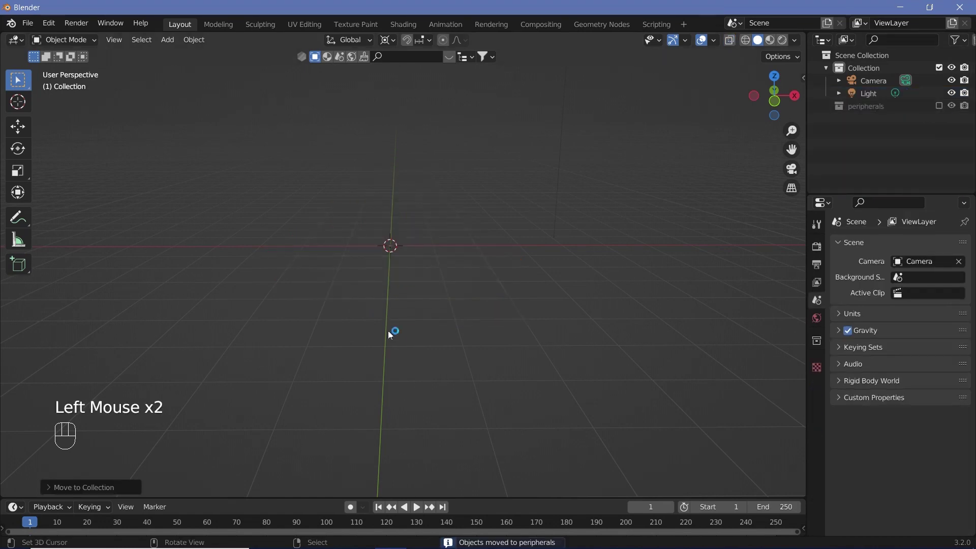
Add a text object at the world origin and stand it upright by rotating it 90° about the X axis.
key("shift+a")
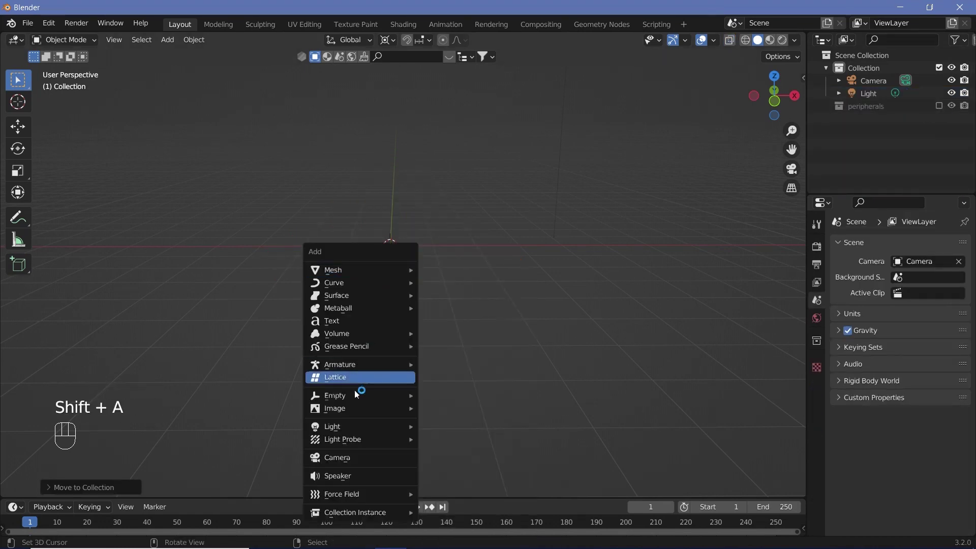
left_click(355, 322)
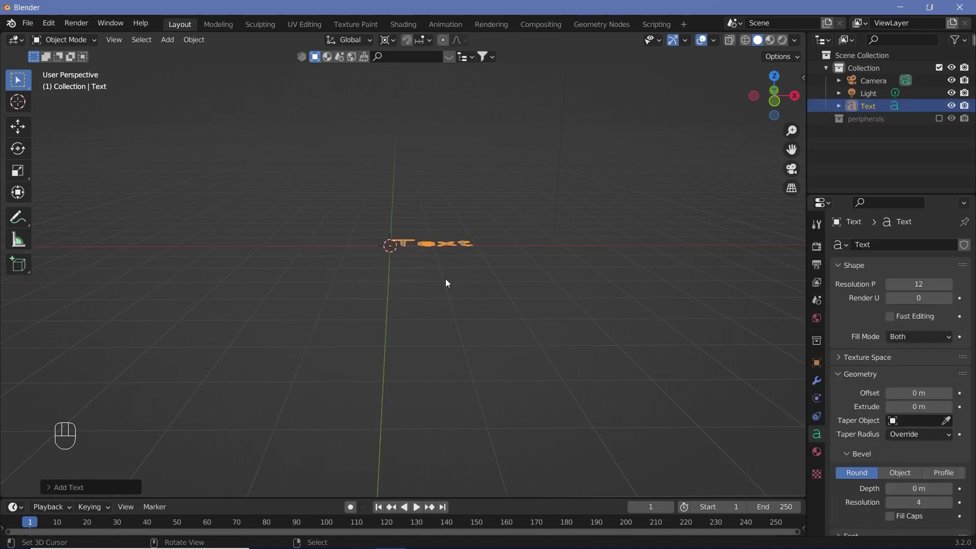
type("rx90")
key("Return")
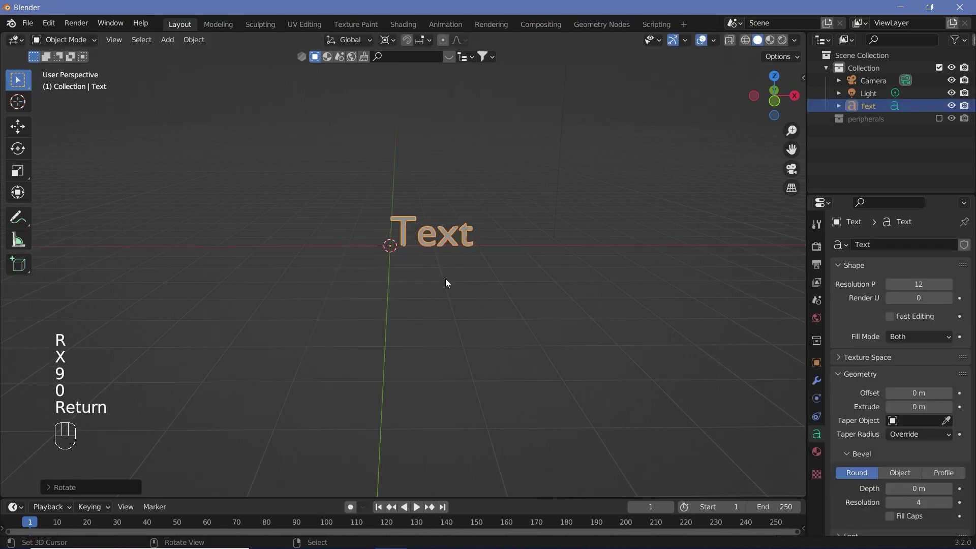
Replace the default wording of the text object with the single digit 0.
key("Tab")
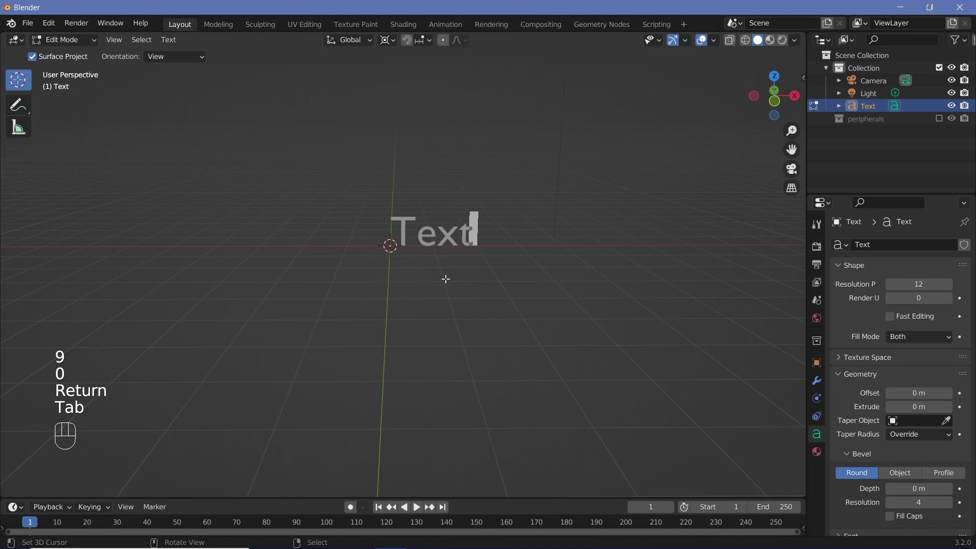
key("BackSpace")
key("BackSpace")
key("BackSpace")
key("BackSpace")
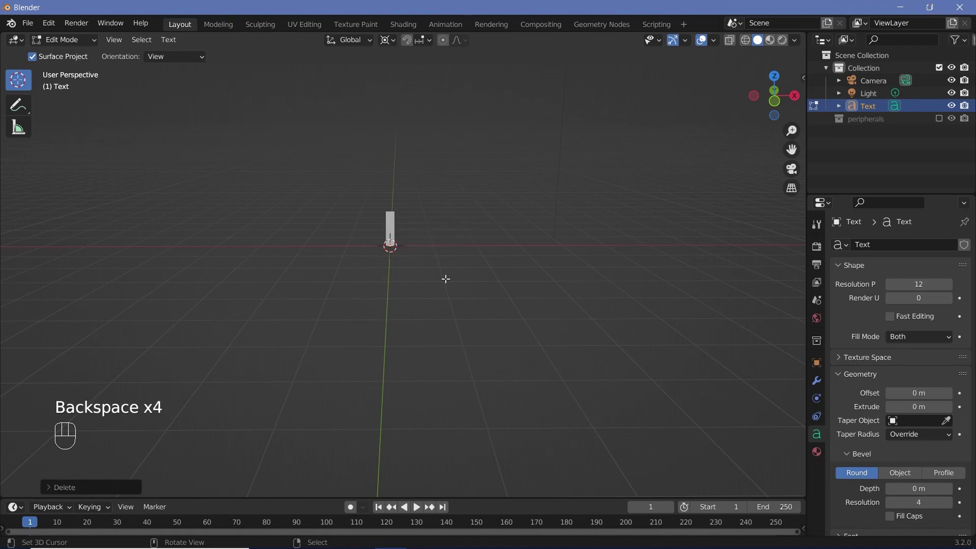
type("0")
key("Return")
key("BackSpace")
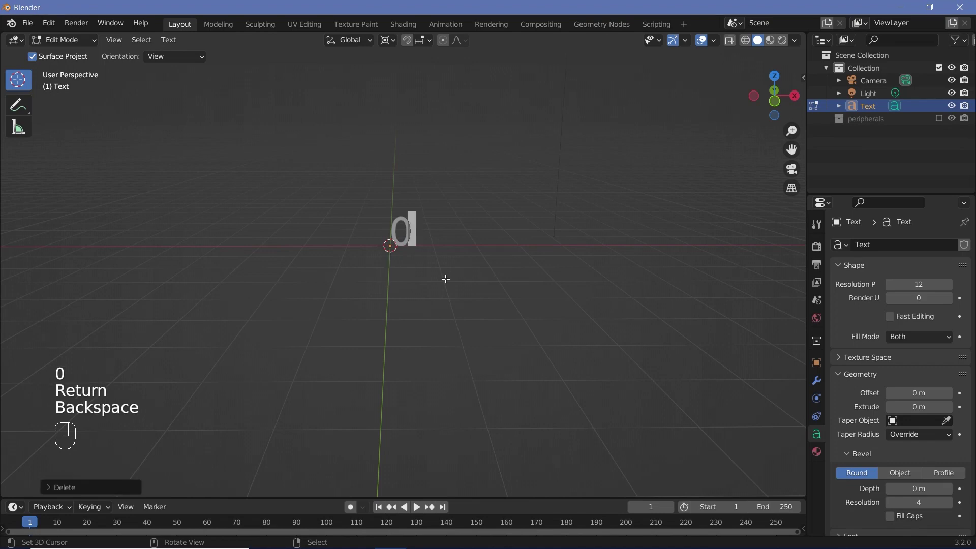
key("Tab")
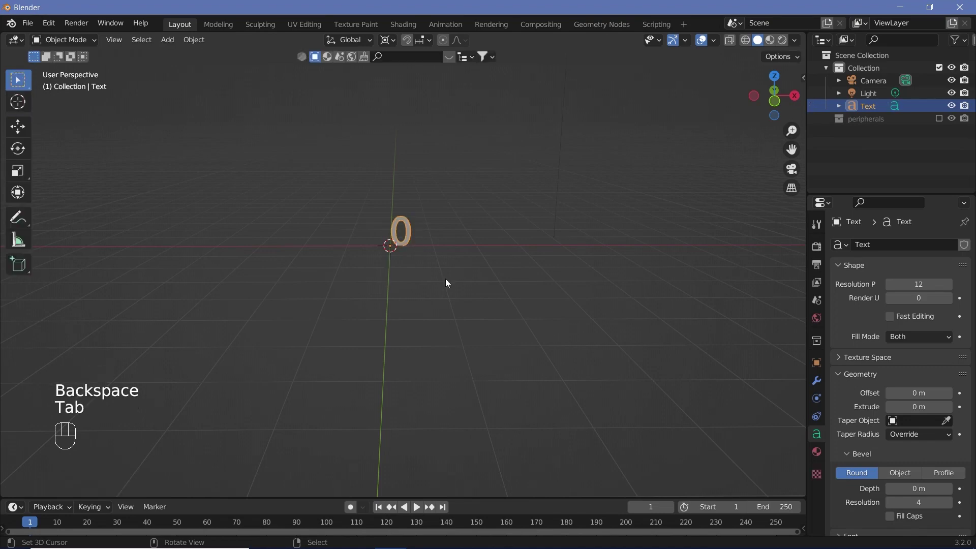
Load BankGothic Md BT Medium (bgothm.ttf) from the Windows fonts folder as the text's regular font.
scroll(406, 225, "up", 4)
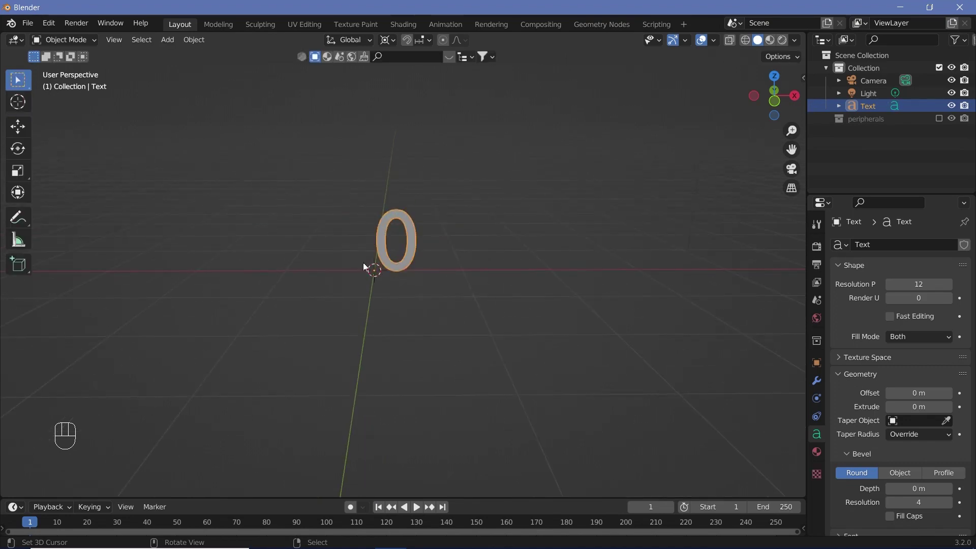
left_click(816, 437)
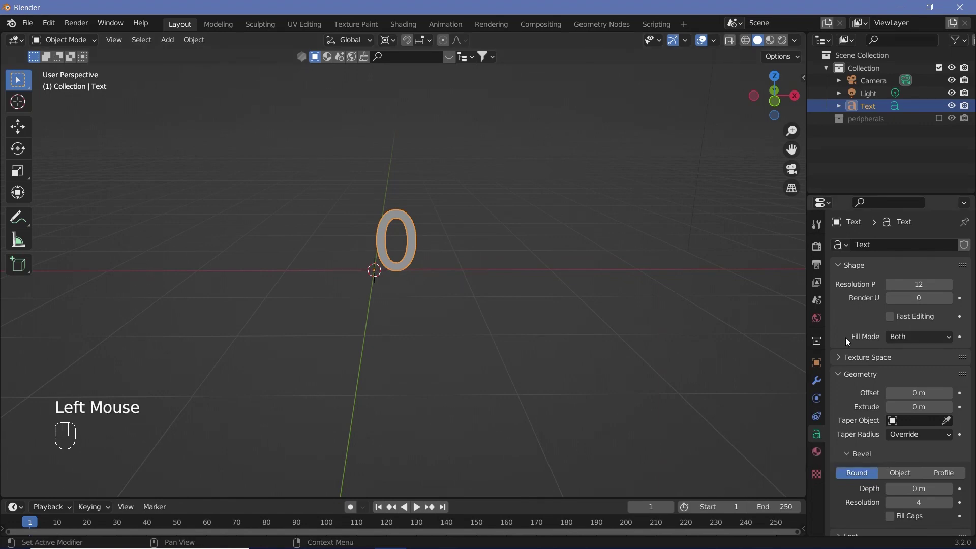
scroll(859, 337, "down", 2)
scroll(865, 410, "down", 3)
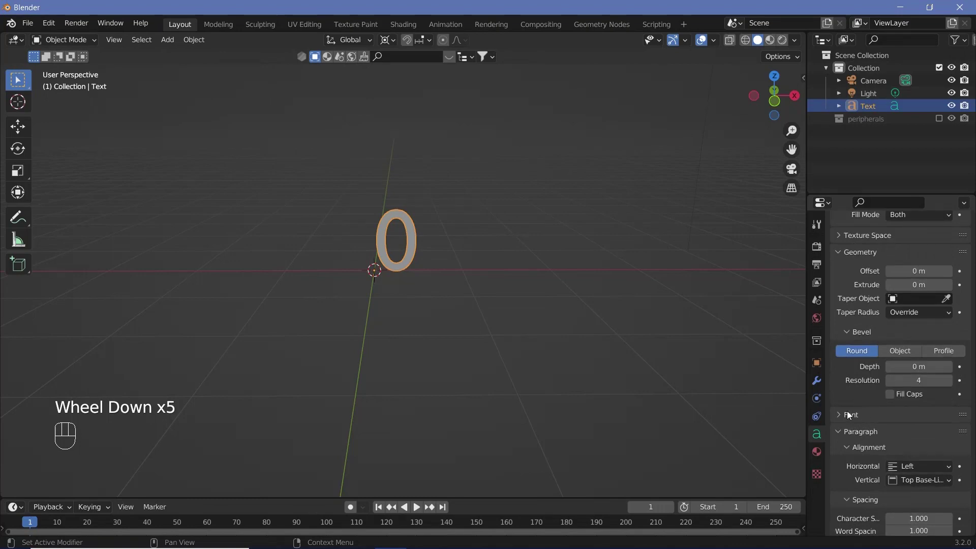
left_click(847, 410)
scroll(894, 378, "down", 2)
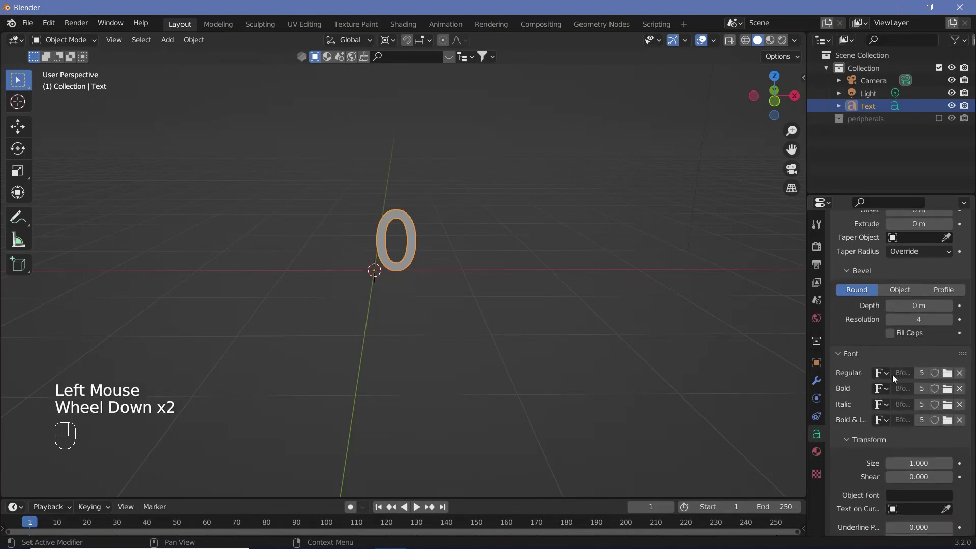
left_click(946, 374)
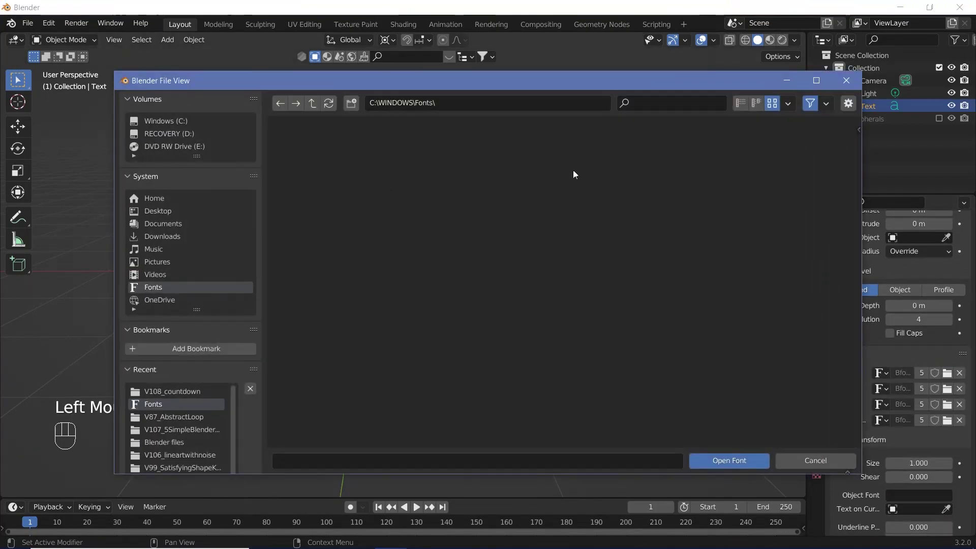
scroll(593, 371, "down", 8)
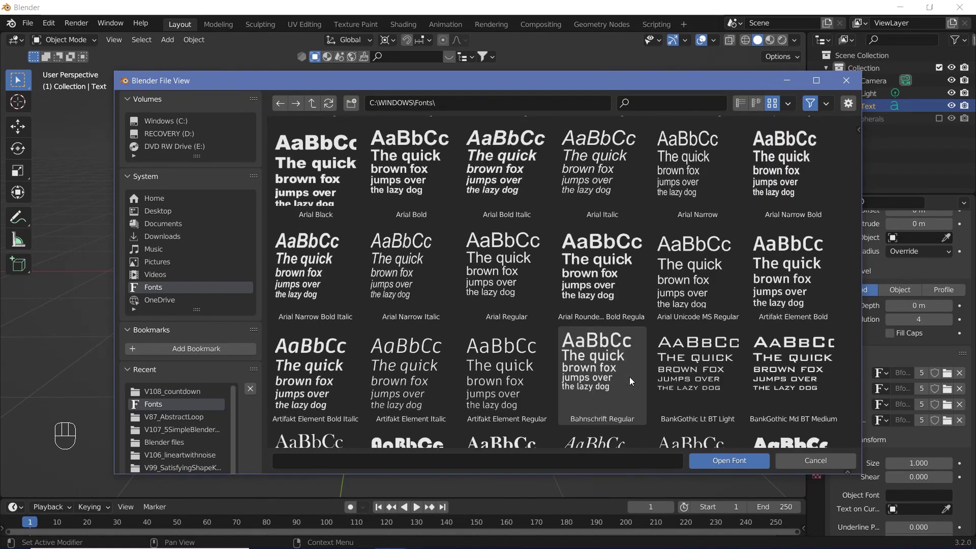
left_click(784, 376)
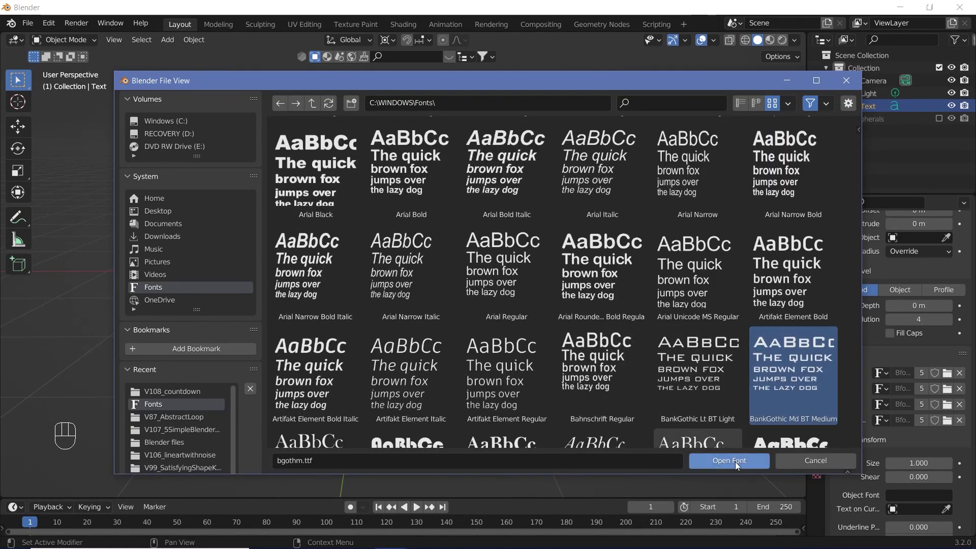
left_click(735, 461)
Set the text's horizontal paragraph alignment to Center.
scroll(841, 381, "down", 6)
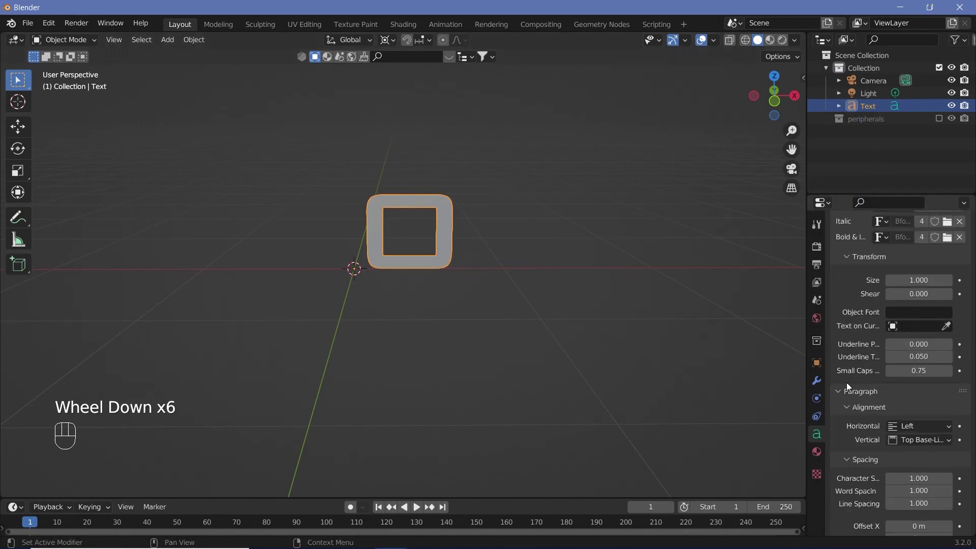
left_click(909, 424)
left_click(886, 457)
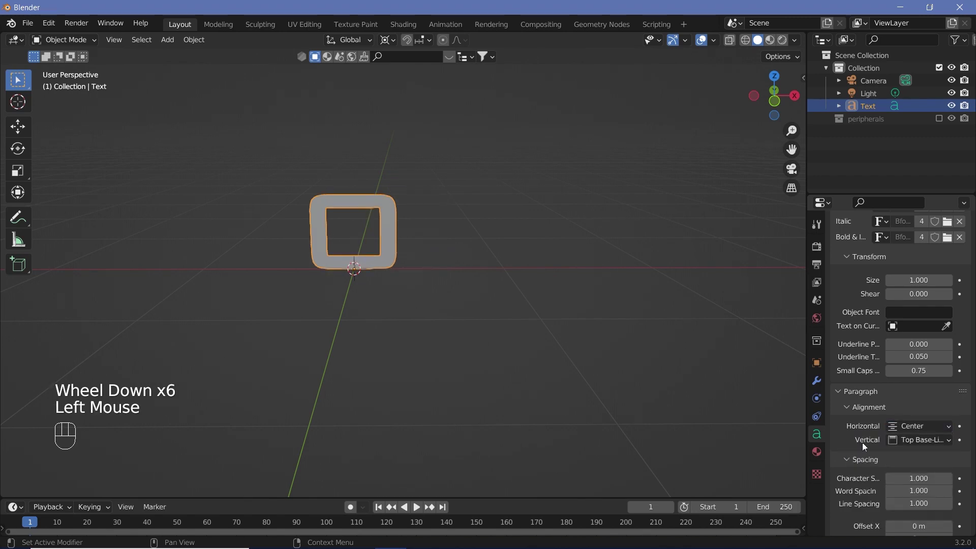
Set the text's vertical alignment to Center and raise the digit 1 m along the Z axis.
left_click(921, 440)
left_click(890, 481)
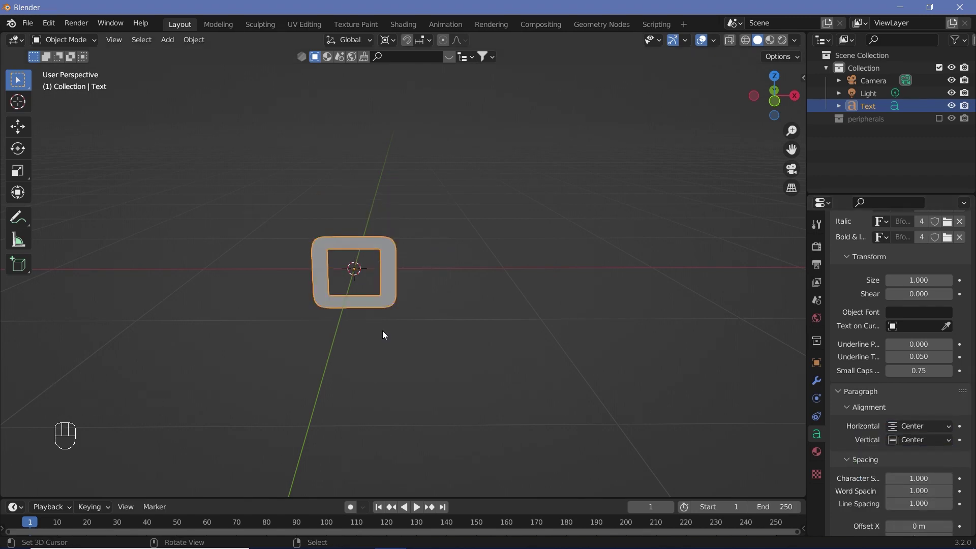
key("g")
key("z")
key("ctrl")
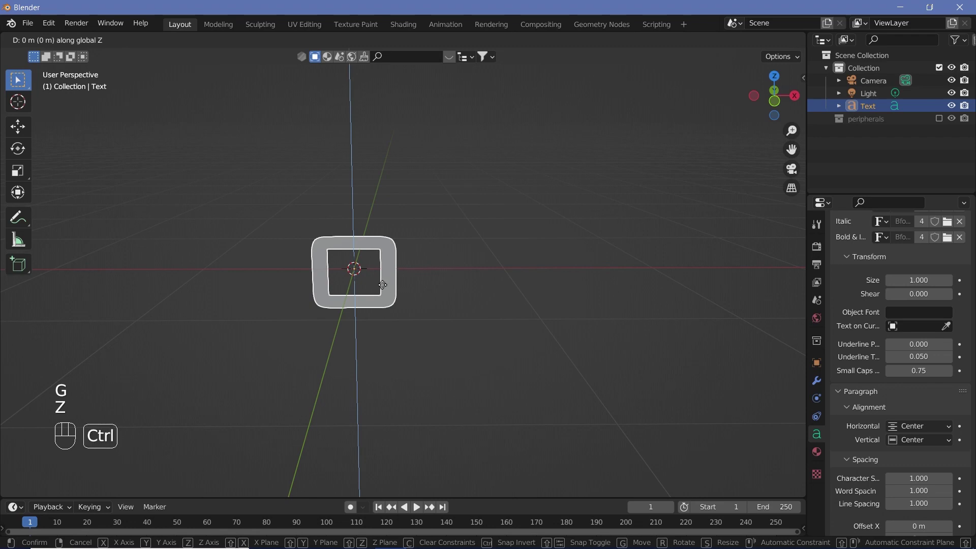
left_click(389, 191, "ctrl")
Set the digit's geometry extrusion to 0.05 m.
scroll(862, 315, "up", 10)
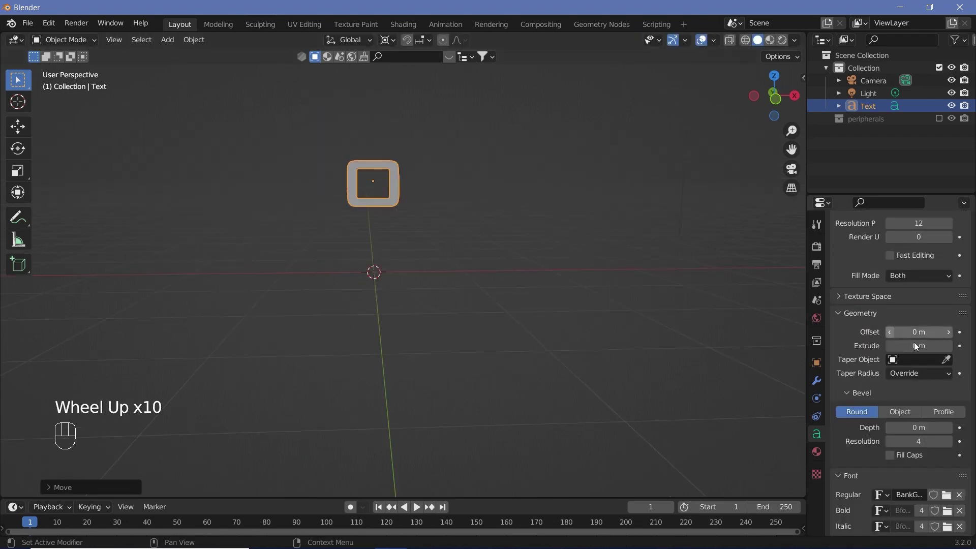
left_click(948, 346)
left_click(947, 346)
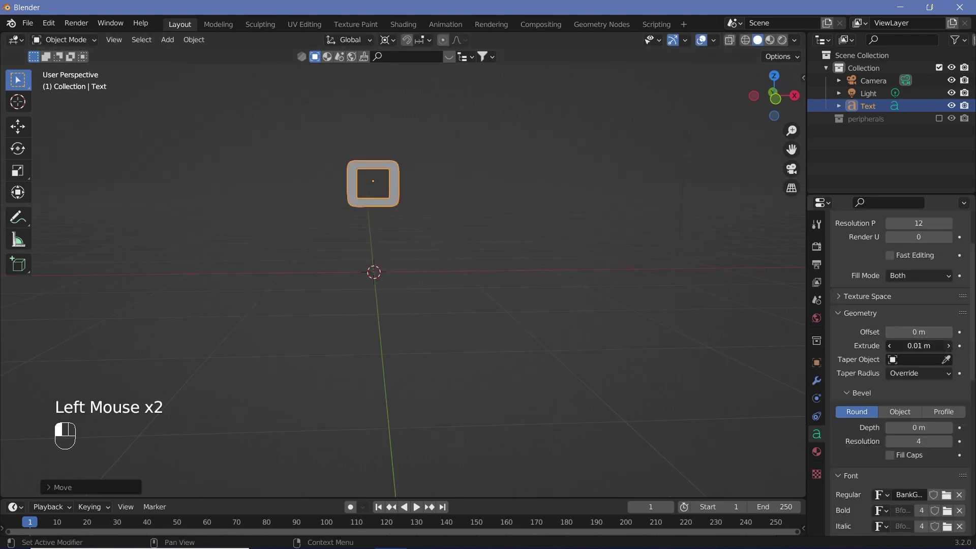
left_click(947, 346)
left_click(947, 347)
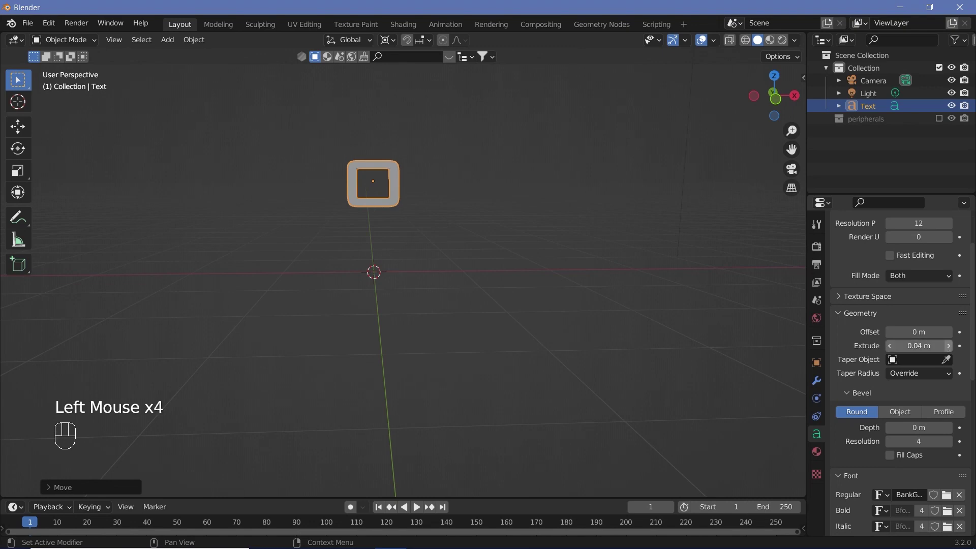
left_click(947, 346)
Duplicate the extruded 0 in place without moving the copy.
middle_click_drag(412, 181, 427, 275)
scroll(440, 281, "up", 3)
key("shift+d")
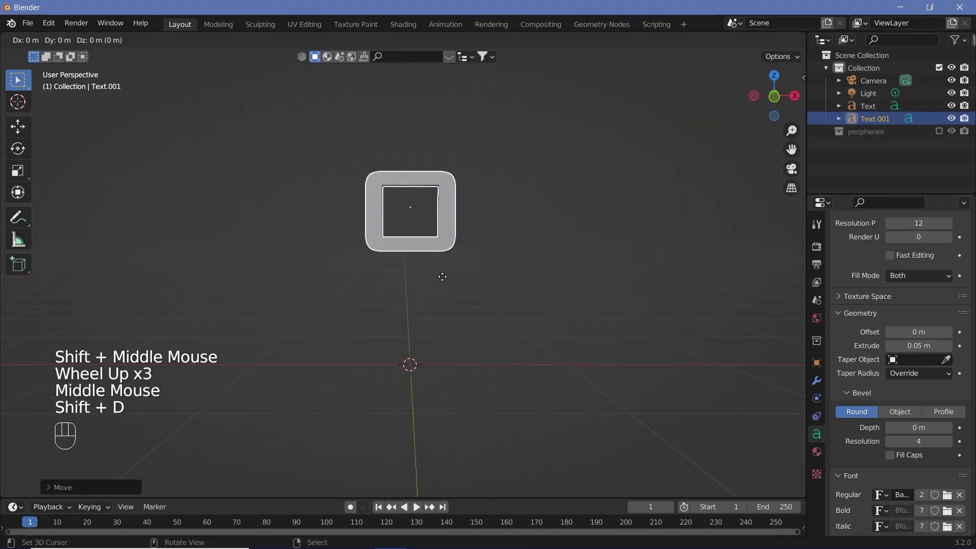
key("Return")
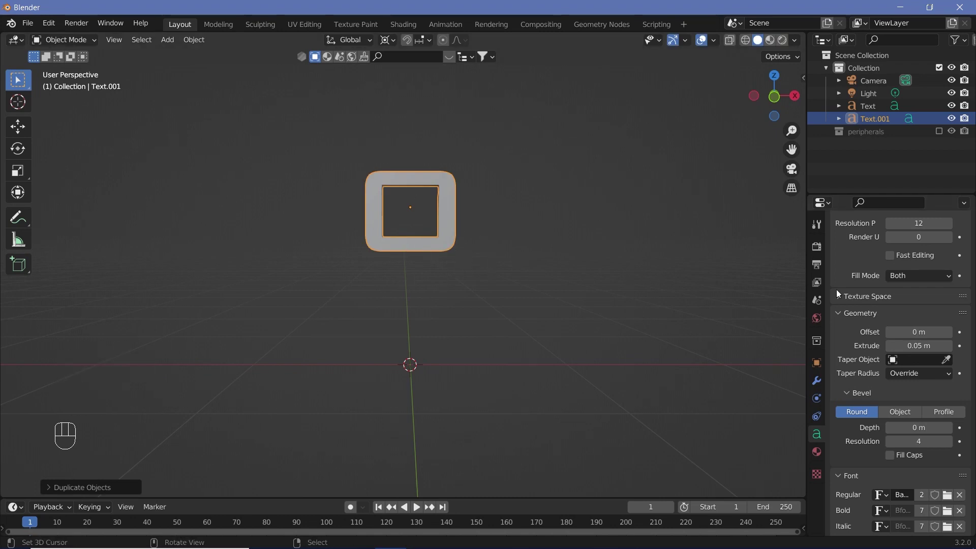
Set the duplicate's fill mode to None and increase its geometry offset by one increment to form an outline.
left_click(899, 279)
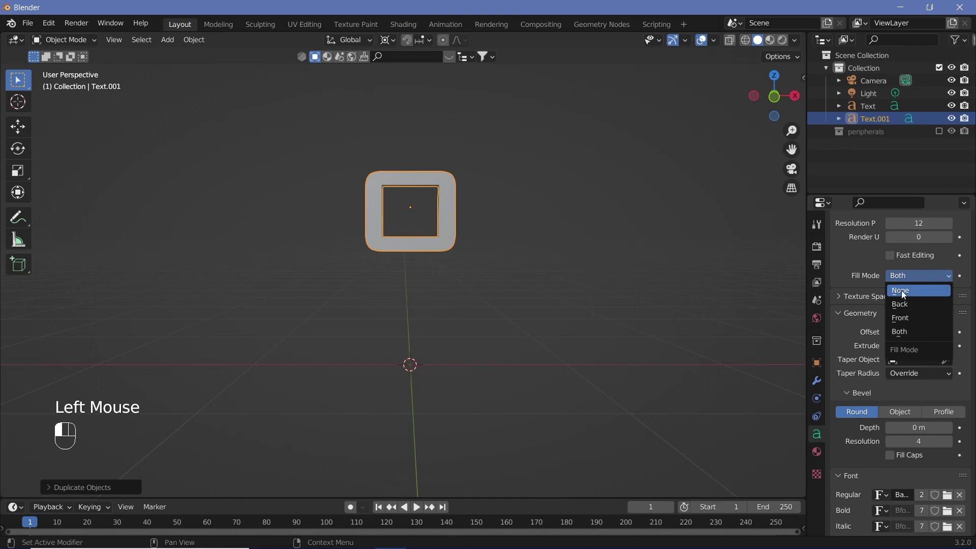
left_click(901, 291)
left_click(948, 332)
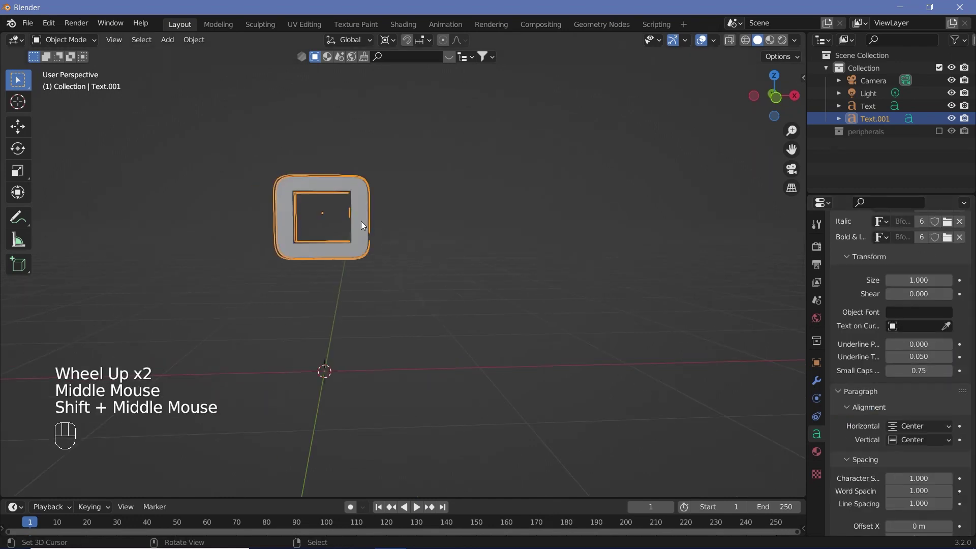
Parent the unfilled outline copy to the solid 0 and test the link by moving the parent.
right_click(358, 220, "shift")
key("ctrl")
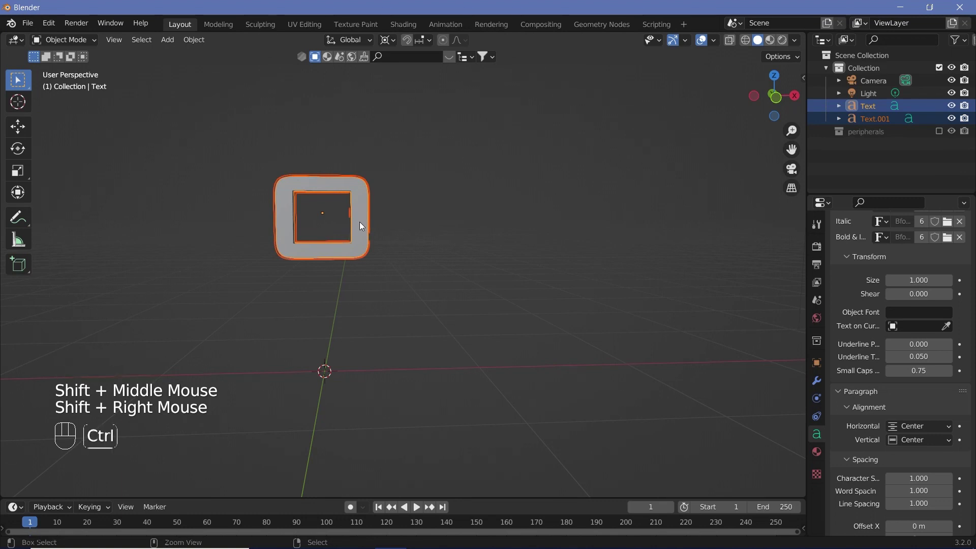
key("ctrl+p")
left_click(360, 224)
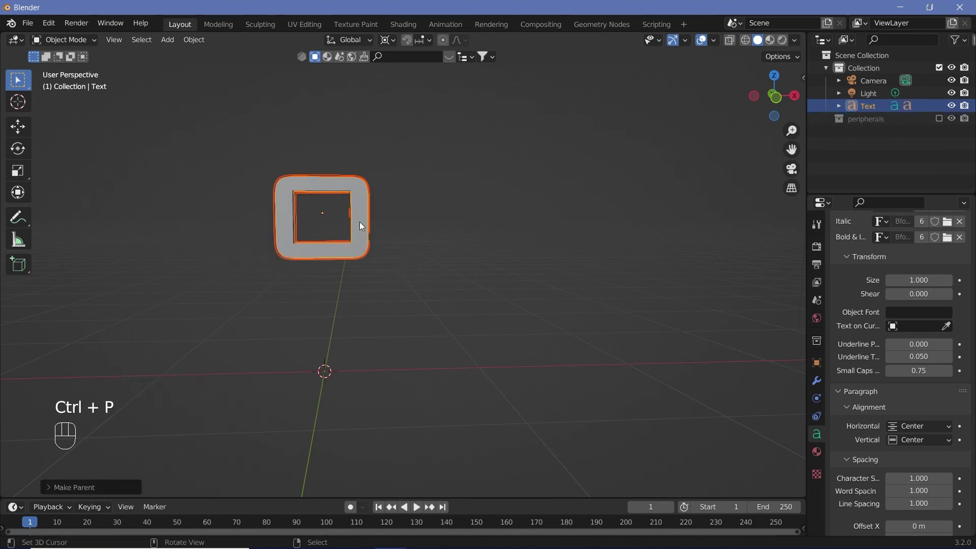
right_click(359, 222)
key("g")
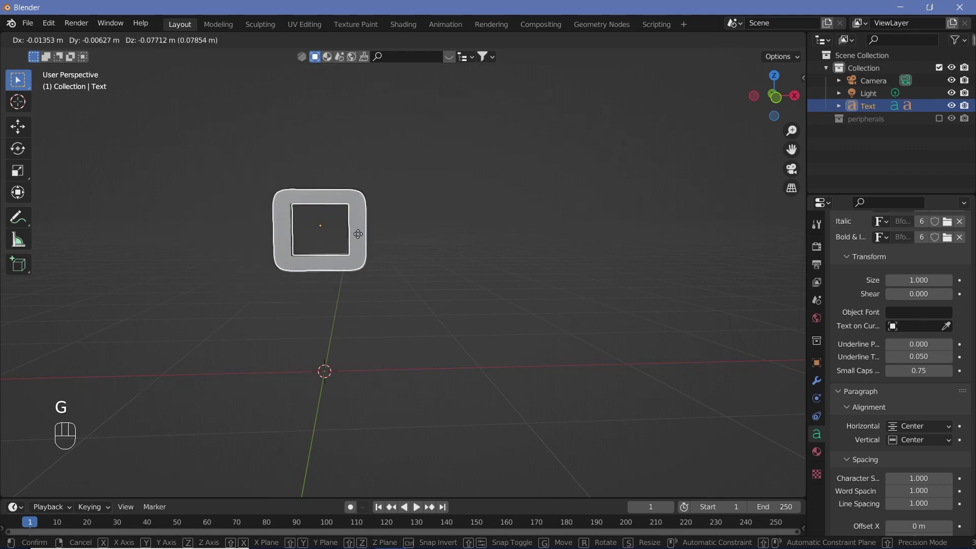
right_click(358, 234)
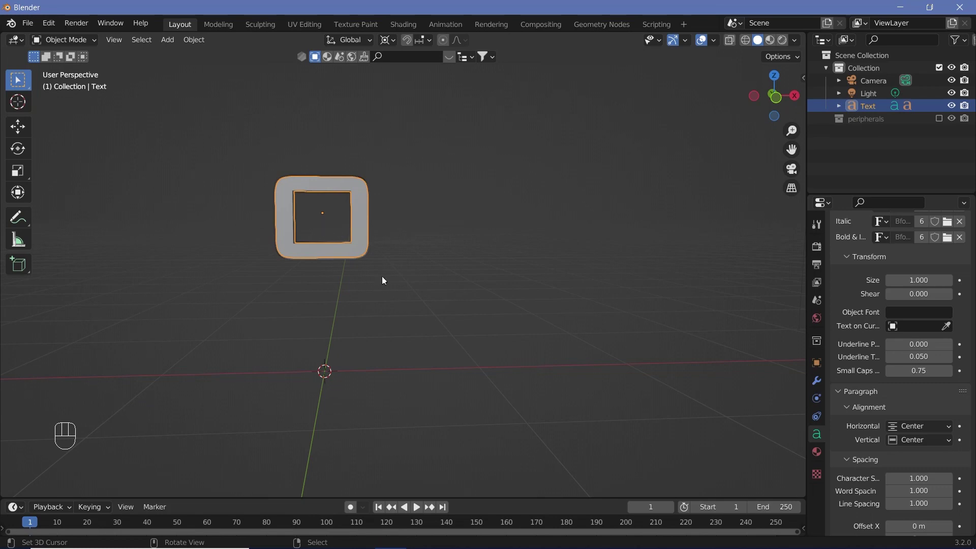
Create a new material on the solid 0 and name it innertext.
left_click(819, 450)
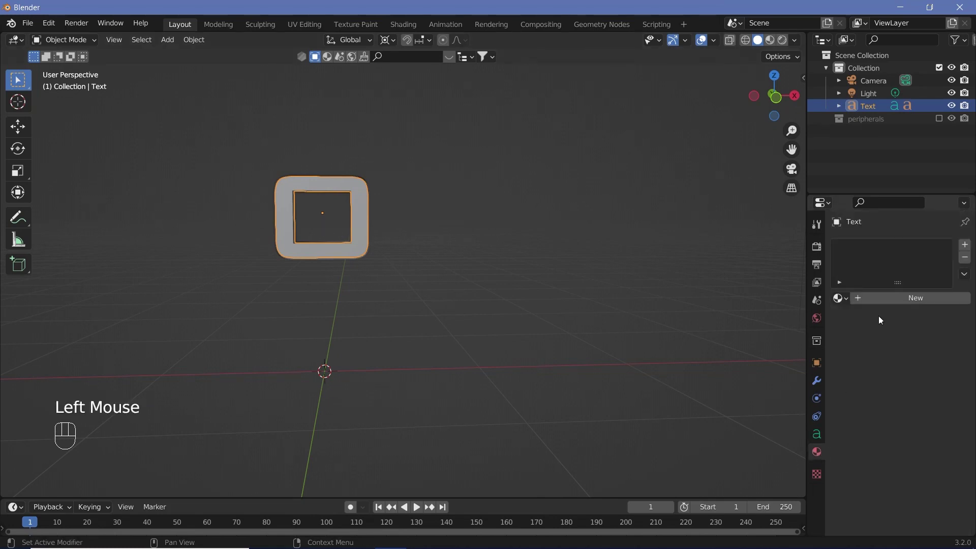
left_click(892, 300)
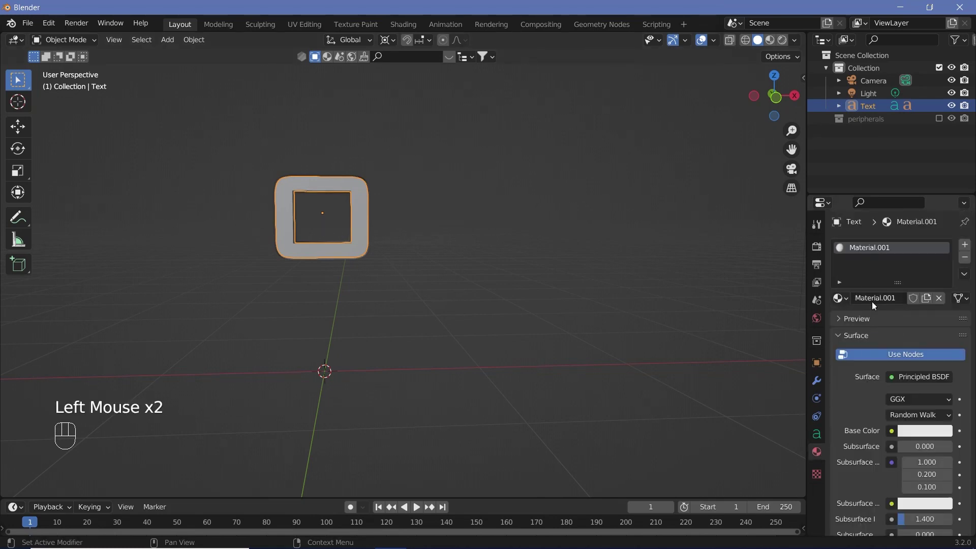
left_click(872, 301)
type("innertext")
key("Return")
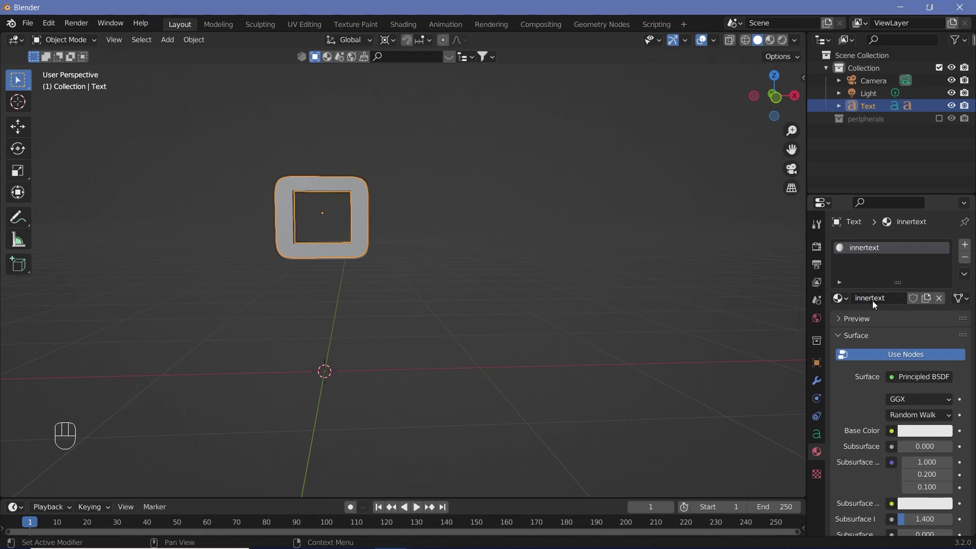
Select the outline copy of the 0 and give it a new material named outertext.
right_click(370, 216)
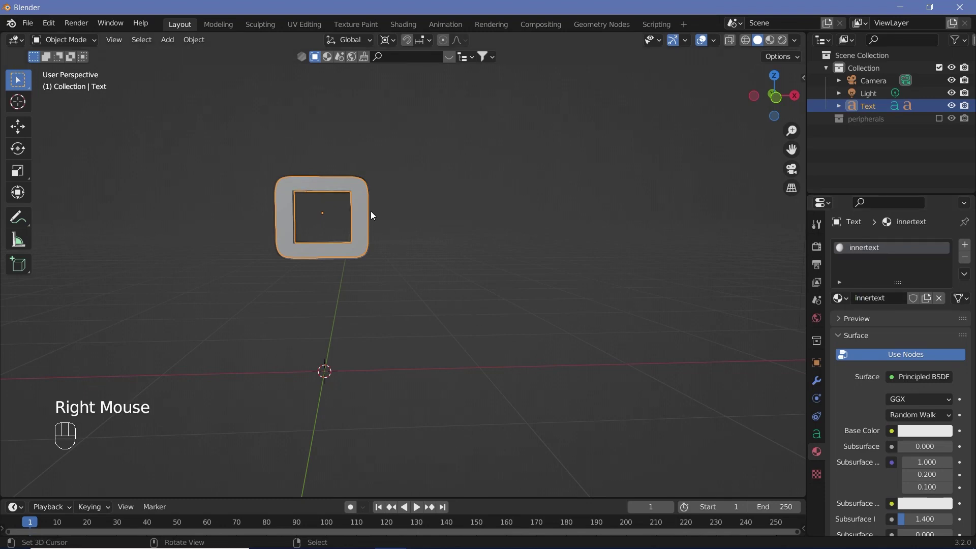
right_click(369, 212)
right_click(363, 181)
right_click(364, 182)
right_click(367, 182)
double_click(339, 204)
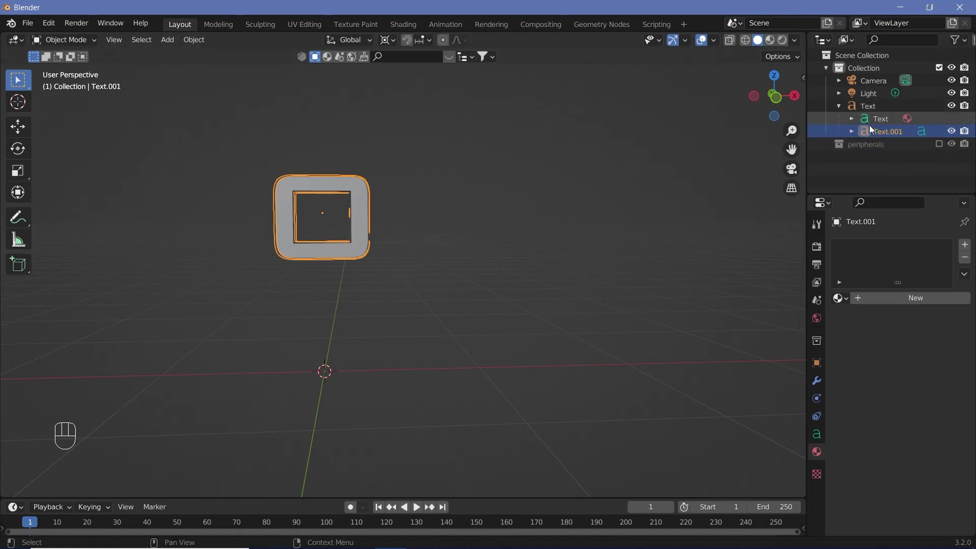
double_click(870, 298)
type("ou")
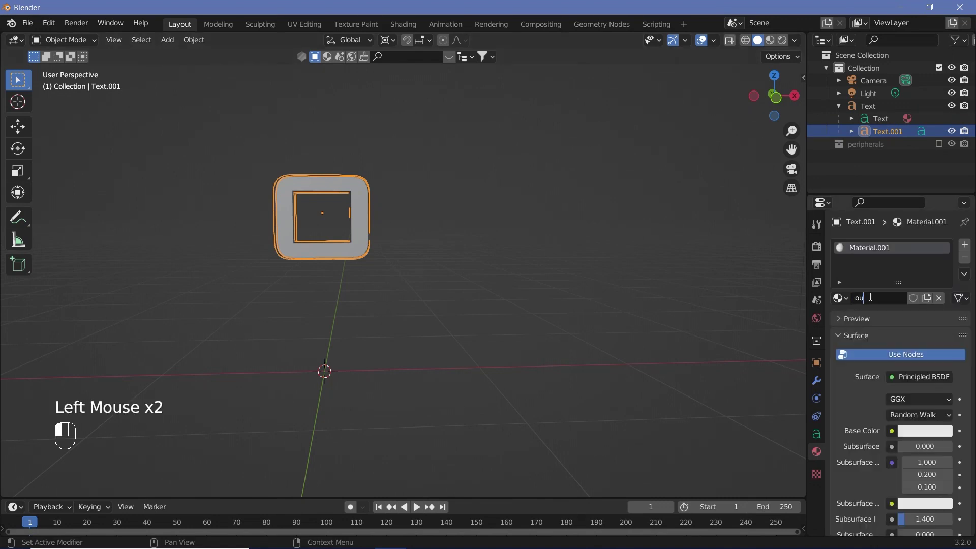
type("tertext")
key("Return")
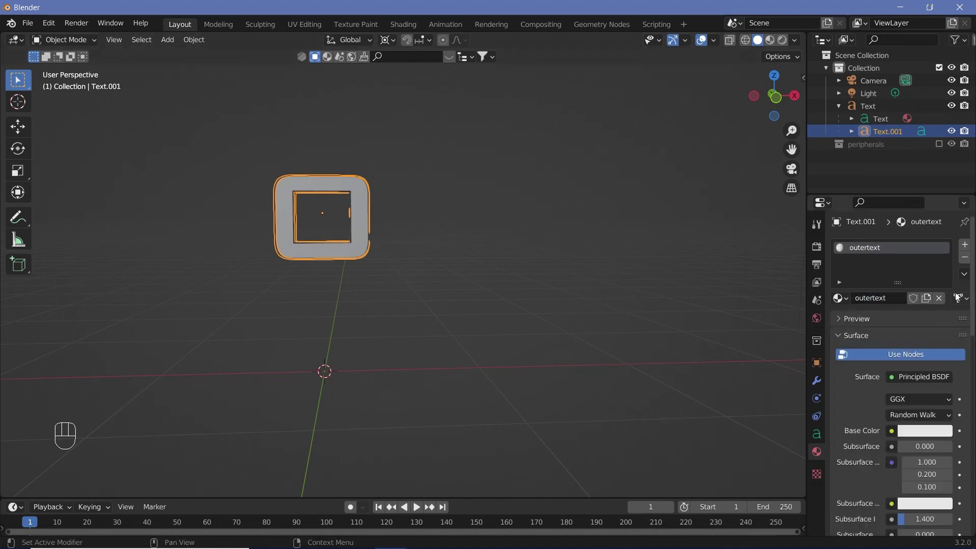
Select both the solid 0 and its outline and duplicate them 2 m along the X axis.
left_click(857, 107)
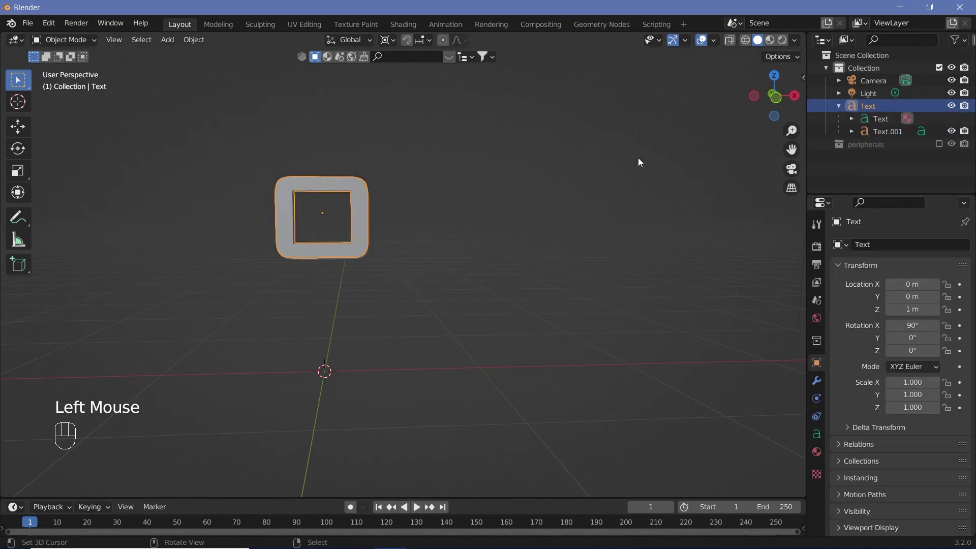
right_click(370, 221, "shift")
right_click(374, 221, "shift")
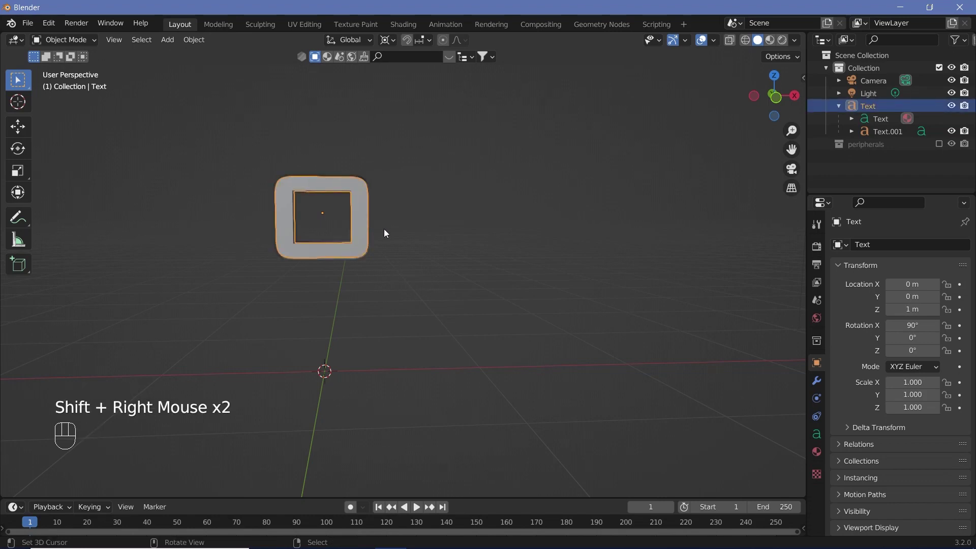
key("b")
left_click_drag(260, 160, 412, 262)
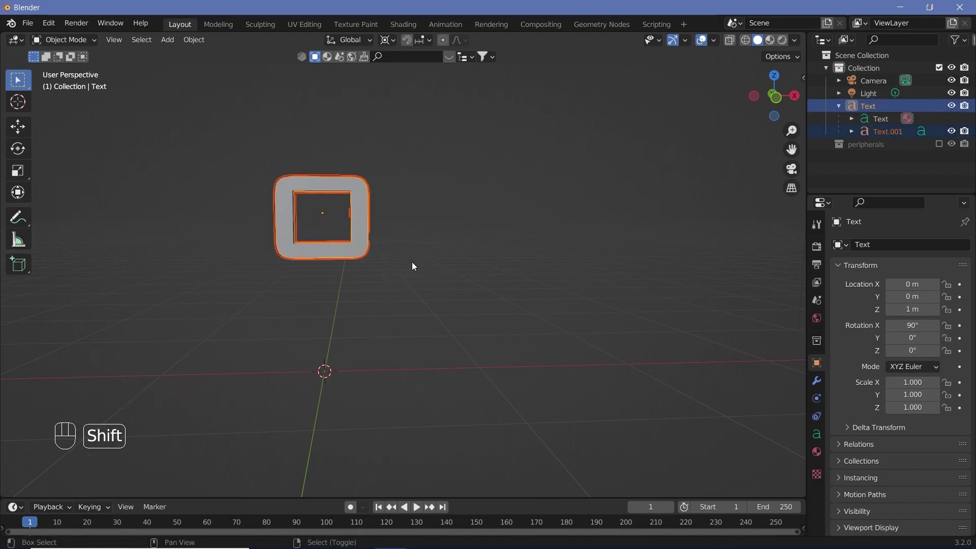
key("shift+d")
key("x")
left_click(691, 265, "ctrl")
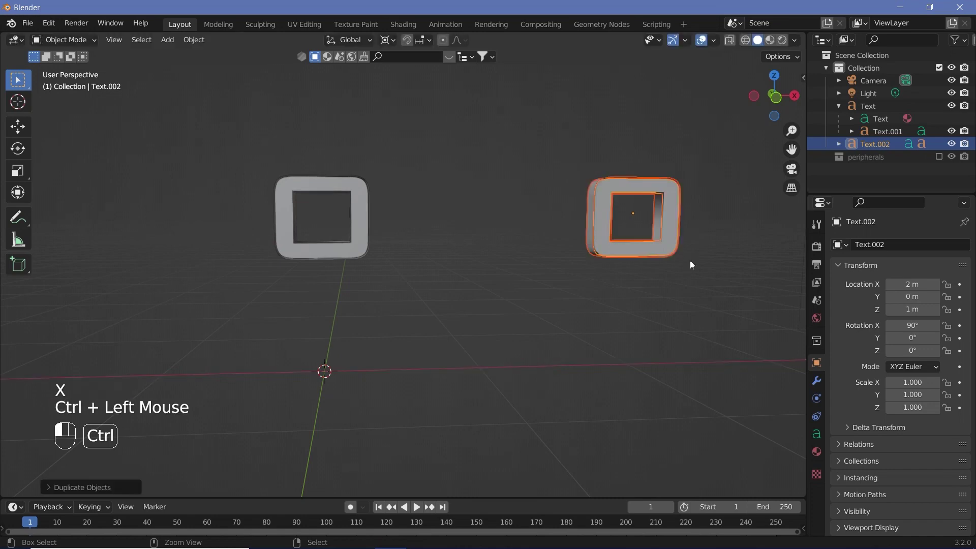
Change the text of the duplicated solid digit to 1.
middle_click_drag(627, 285, 443, 271, "shift")
scroll(434, 316, "down", 2)
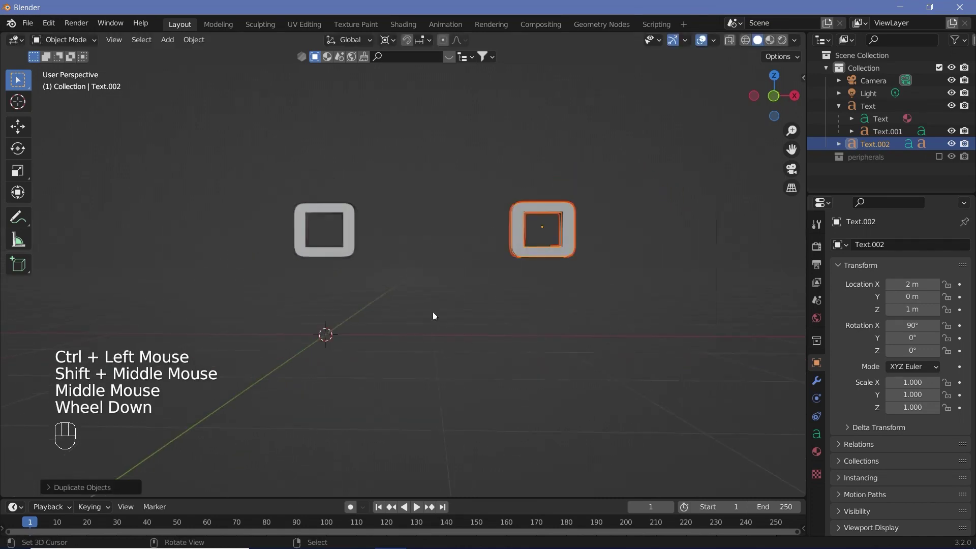
middle_click_drag(433, 316, 431, 311)
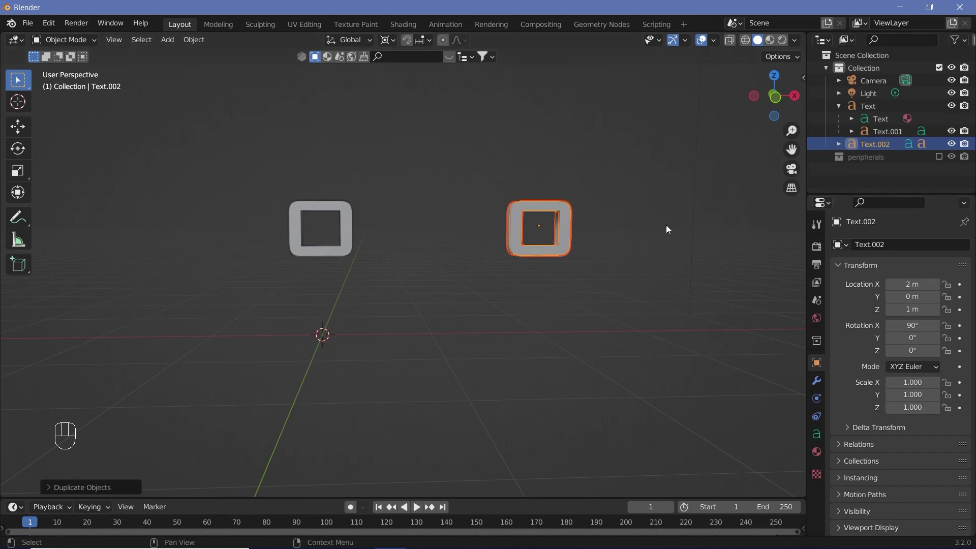
middle_click_drag(564, 239, 435, 293, "shift")
scroll(391, 267, "up", 2)
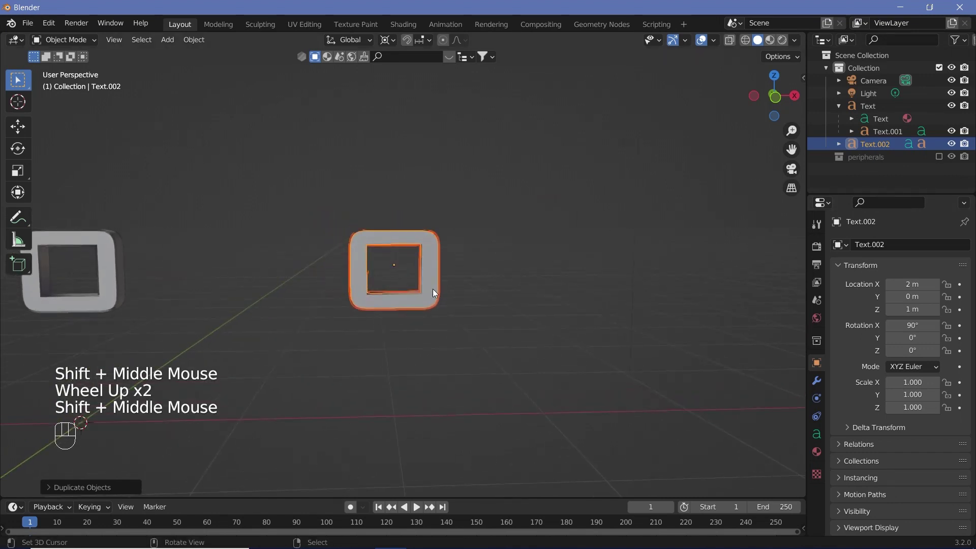
key("Tab")
key("BackSpace")
type("1")
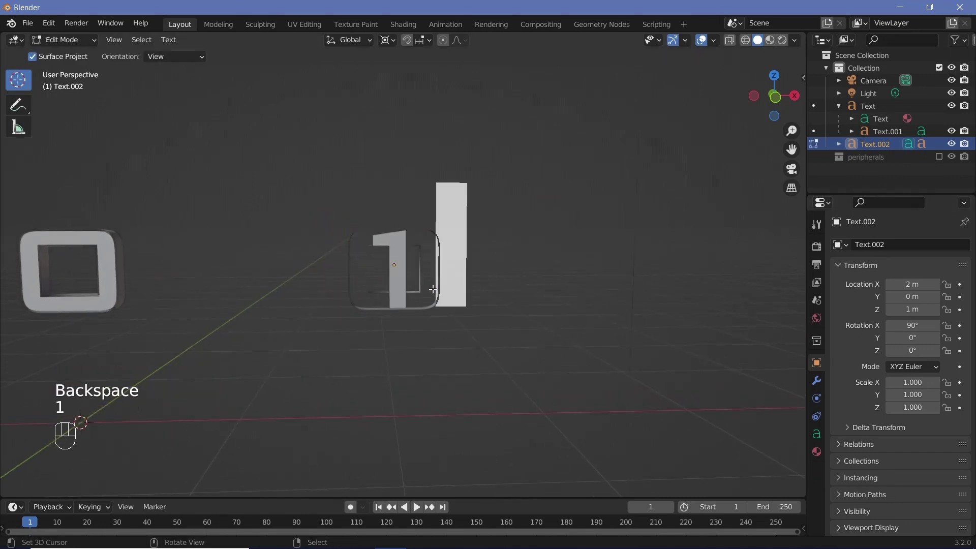
key("Tab")
Change the text of the duplicated outline to 1 to match its solid digit.
right_click(438, 279)
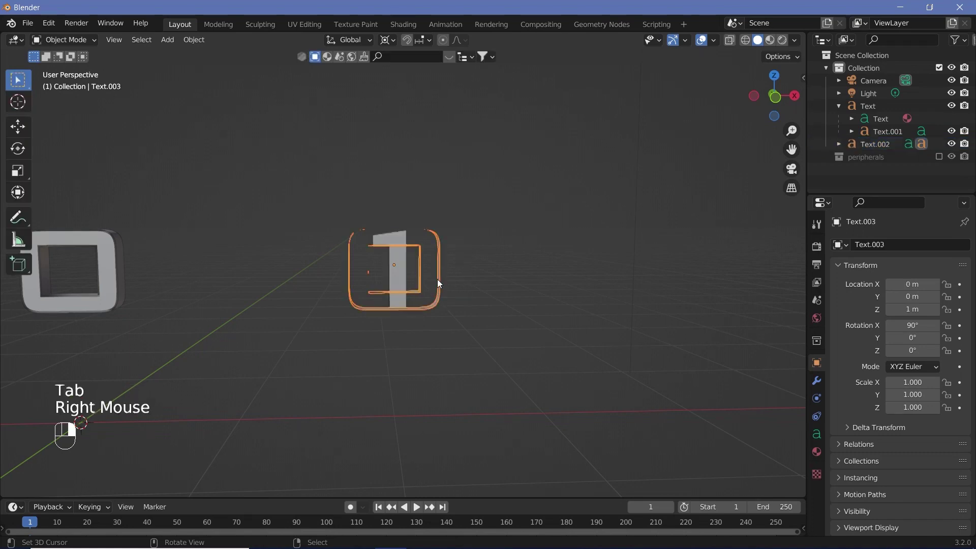
key("Tab")
key("BackSpace")
type("1")
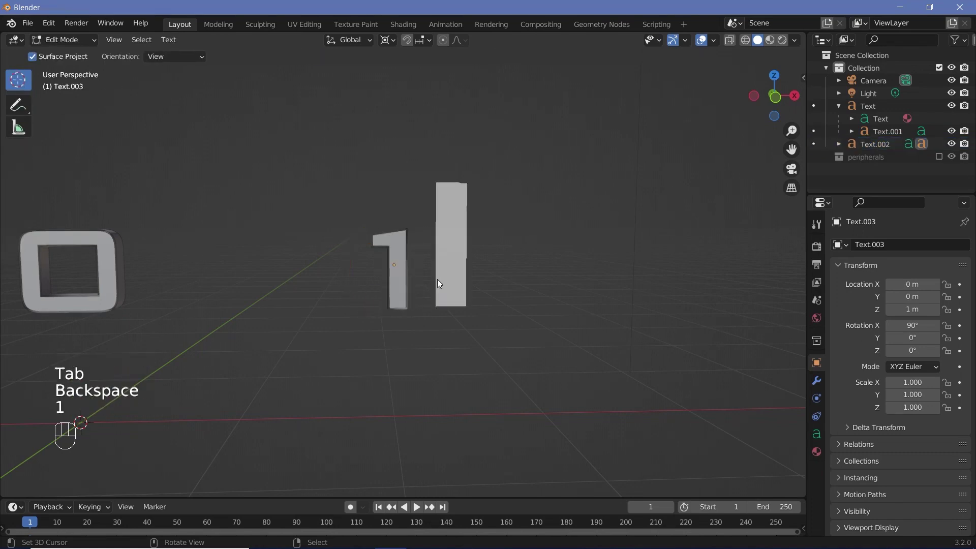
key("Tab")
right_click(398, 282, "shift")
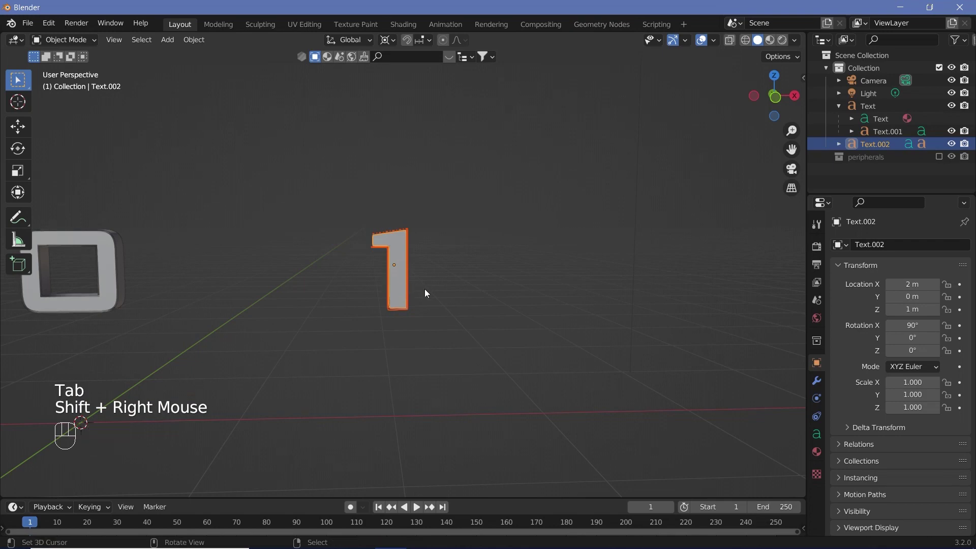
scroll(425, 288, "down", 2)
right_click(399, 276)
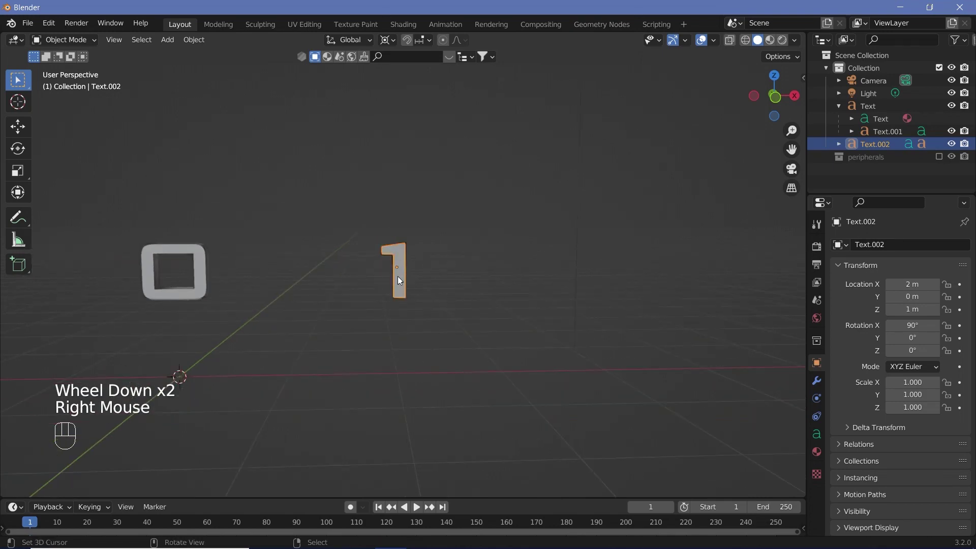
key("g")
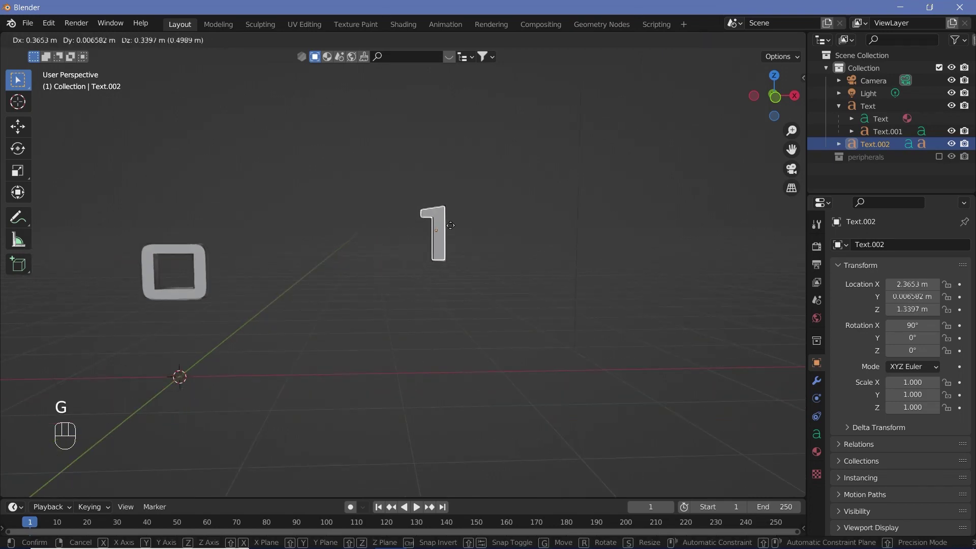
right_click(413, 273)
Select both the solid 1 and its outline and duplicate them 2 m along the X axis.
right_click(408, 279, "shift")
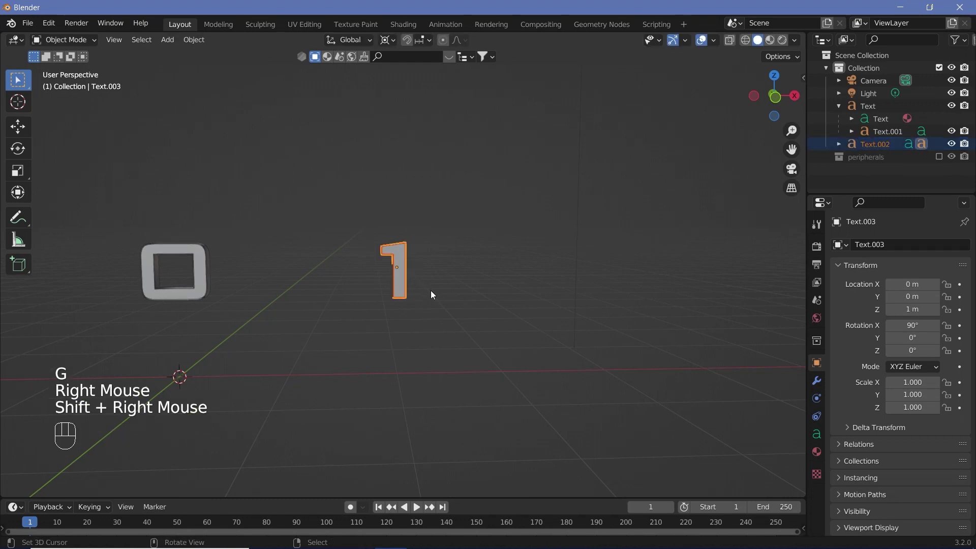
middle_click_drag(374, 274, 412, 284, "shift")
key("ctrl")
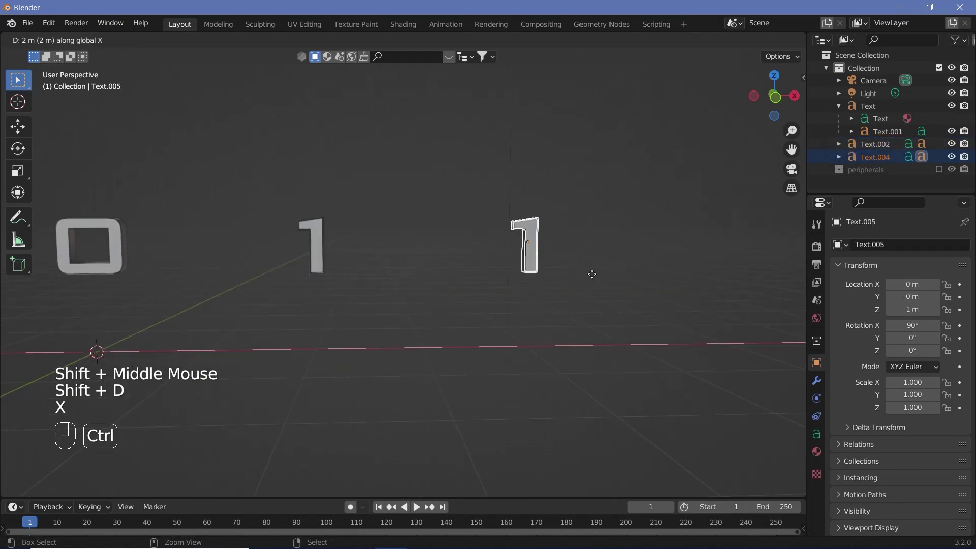
left_click(592, 275, "ctrl")
Change the text of the newly duplicated outline to 2.
key("Tab")
key("BackSpace")
type("2")
key("Return")
Change the text of the newest solid digit to 2 to match its outline.
right_click(531, 258)
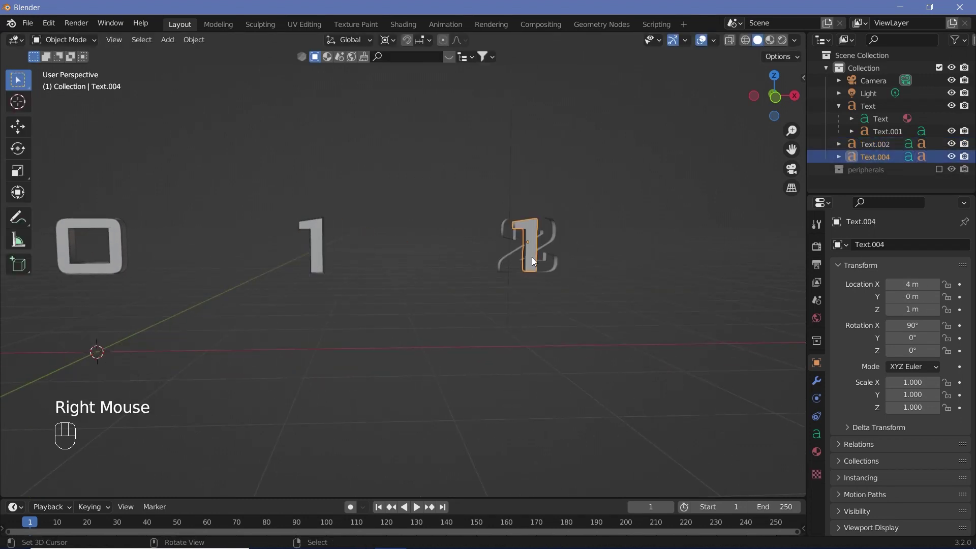
key("Tab")
key("BackSpace")
type("2")
key("Return")
key("BackSpace")
key("Tab")
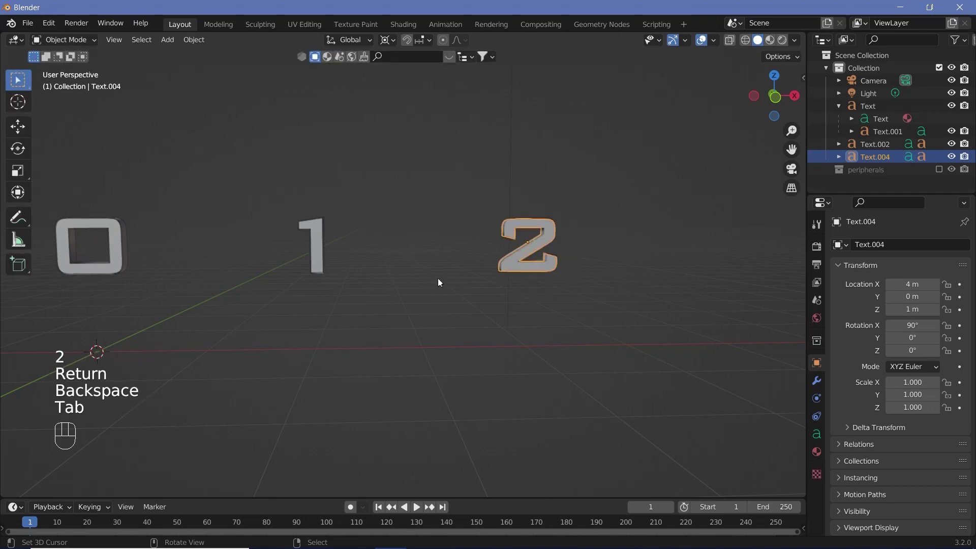
Inspect the whole row of number objects from 0 to 10.
scroll(587, 280, "down", 3)
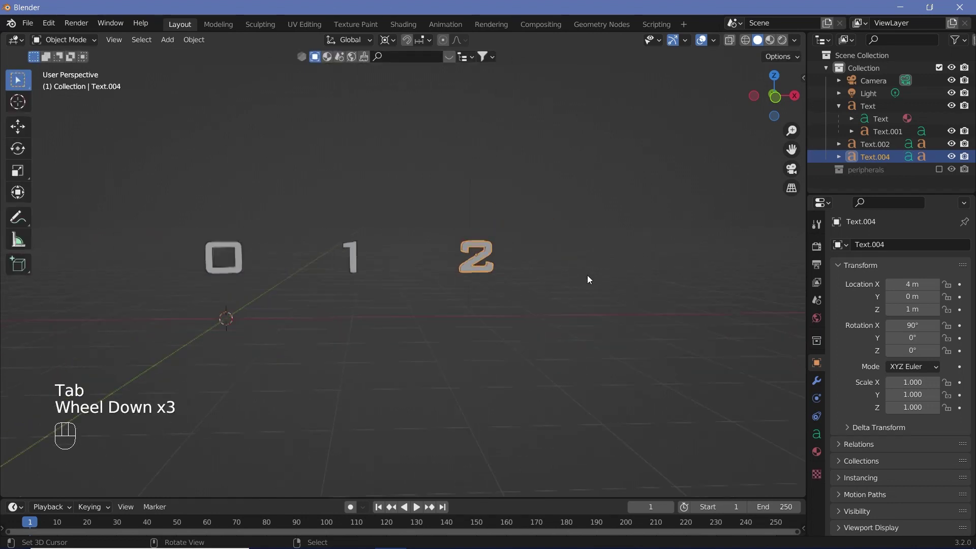
scroll(343, 333, "down", 2)
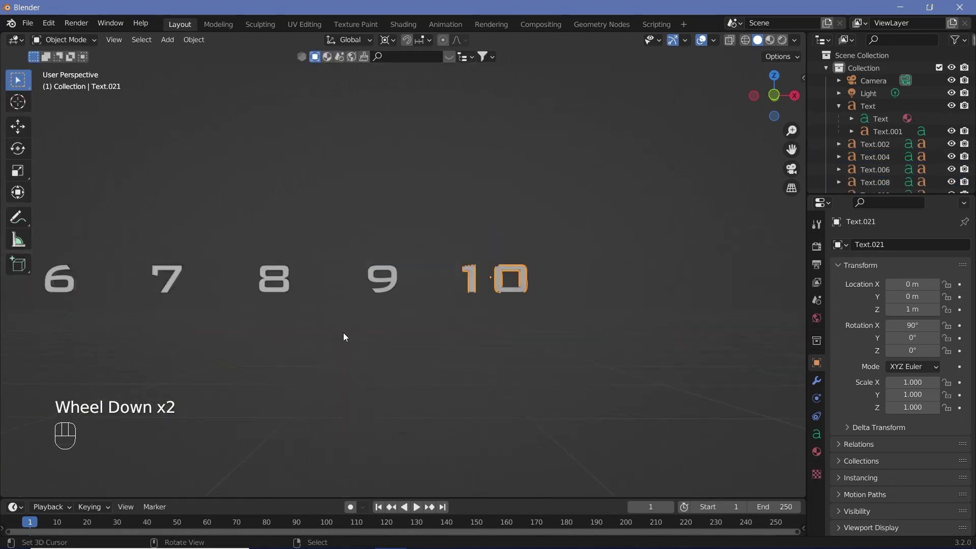
middle_click_drag(343, 333, 572, 337, "shift")
scroll(435, 331, "down", 2)
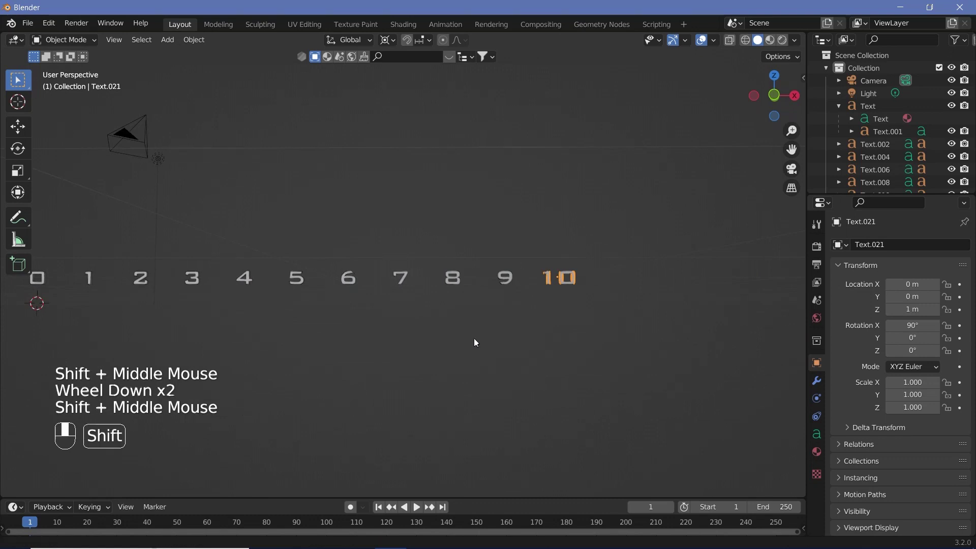
middle_click_drag(474, 339, 605, 360, "shift")
right_click(167, 304)
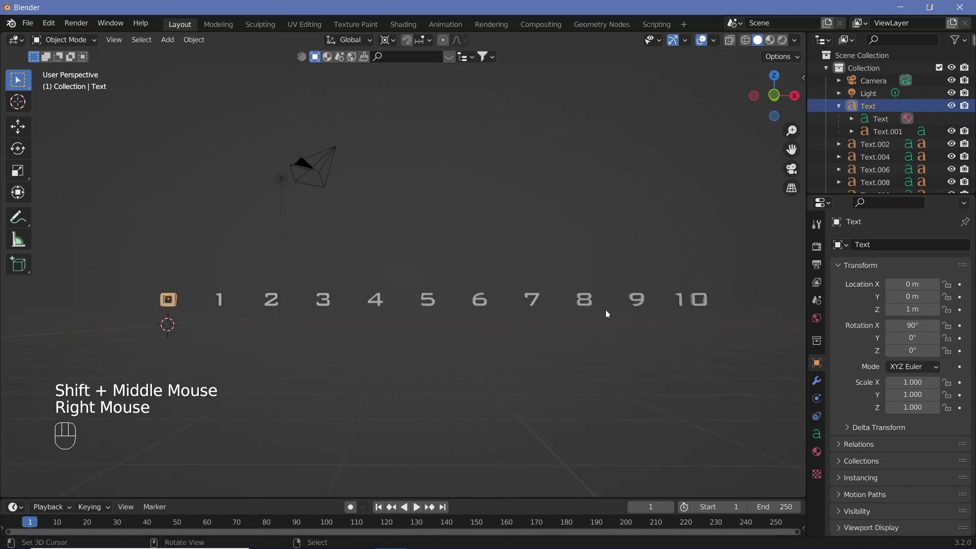
middle_click_drag(256, 359, 325, 356, "shift")
scroll(326, 356, "up", 3)
middle_click_drag(326, 356, 395, 344, "shift")
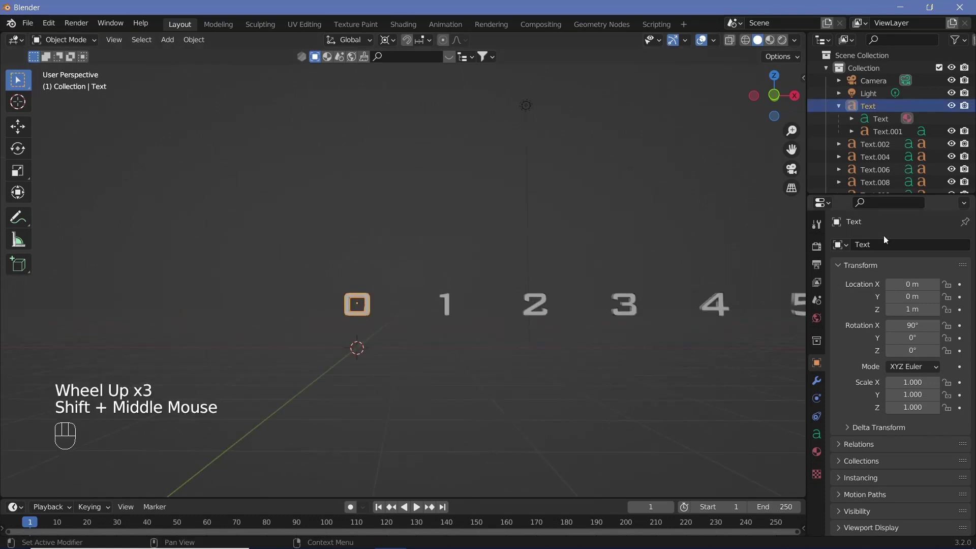
Turn on X-ray, select all the number objects from the side and move them to a new collection named numbers.
scroll(448, 304, "down", 3)
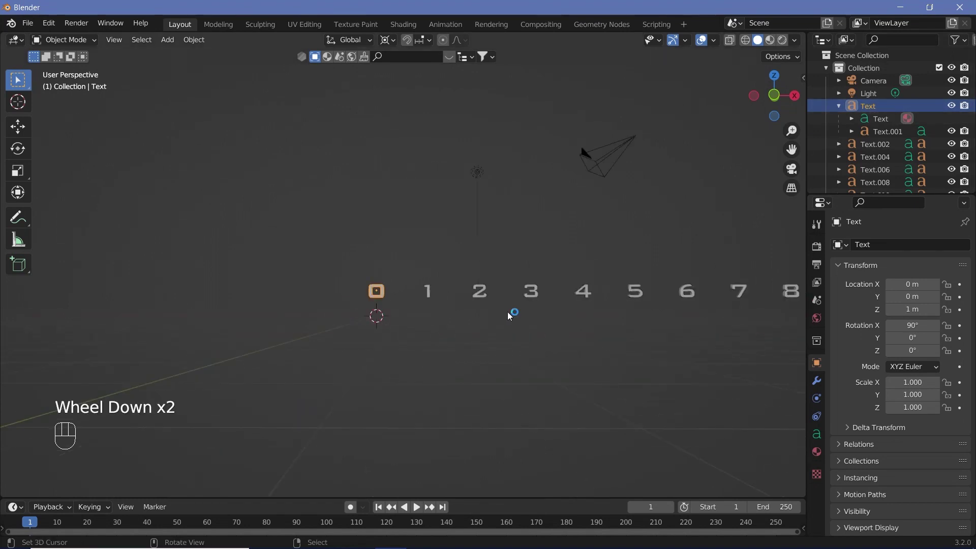
middle_click_drag(508, 312, 534, 311)
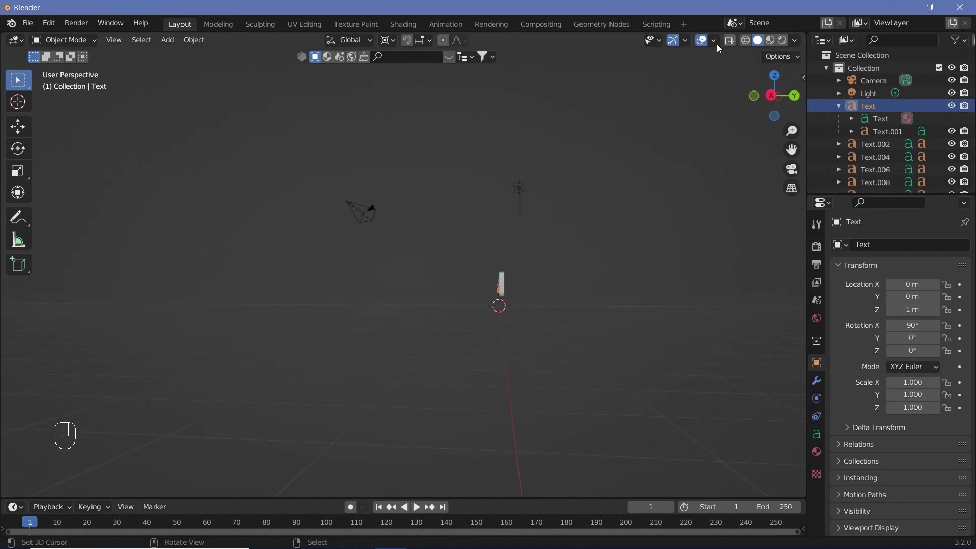
left_click(729, 41)
key("b")
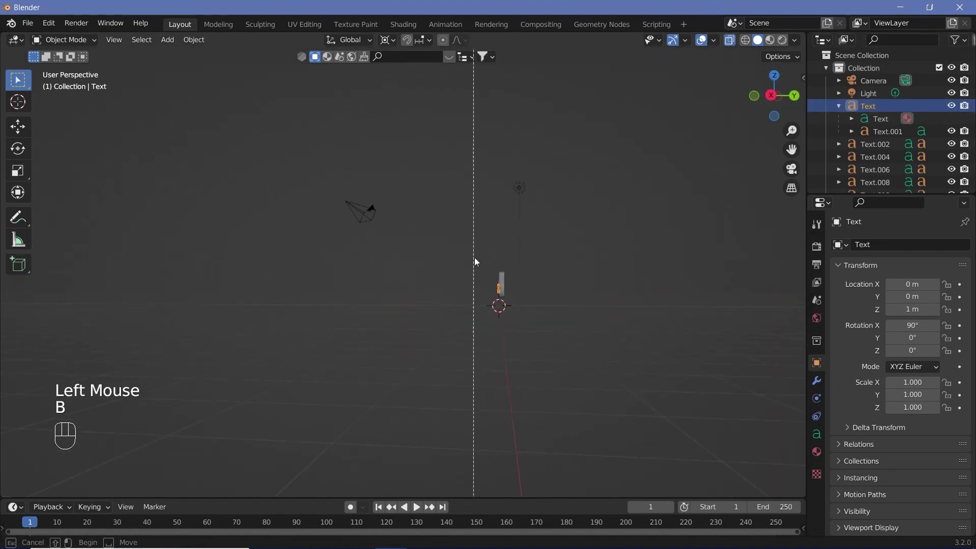
left_click_drag(481, 264, 505, 309)
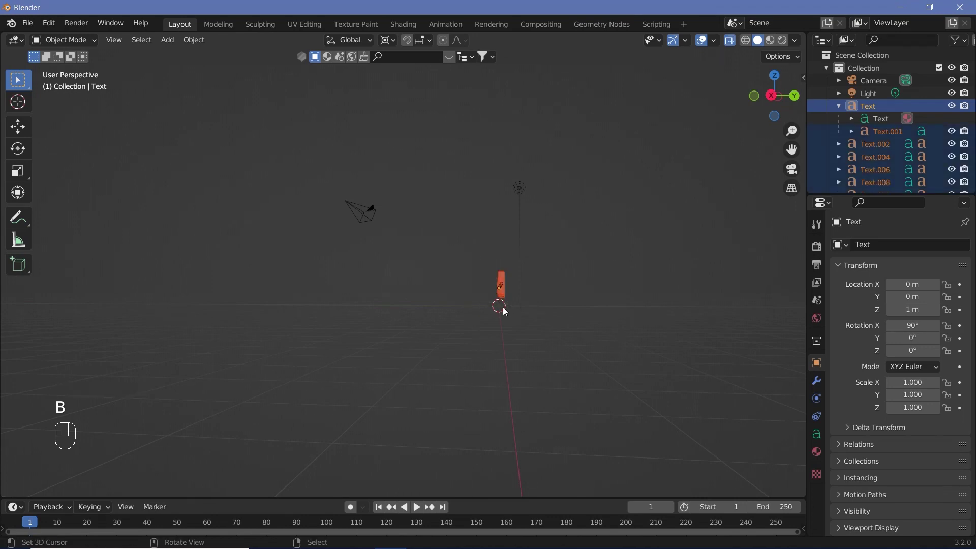
middle_click_drag(503, 307, 532, 299)
key("m")
left_click(532, 296)
type("nu")
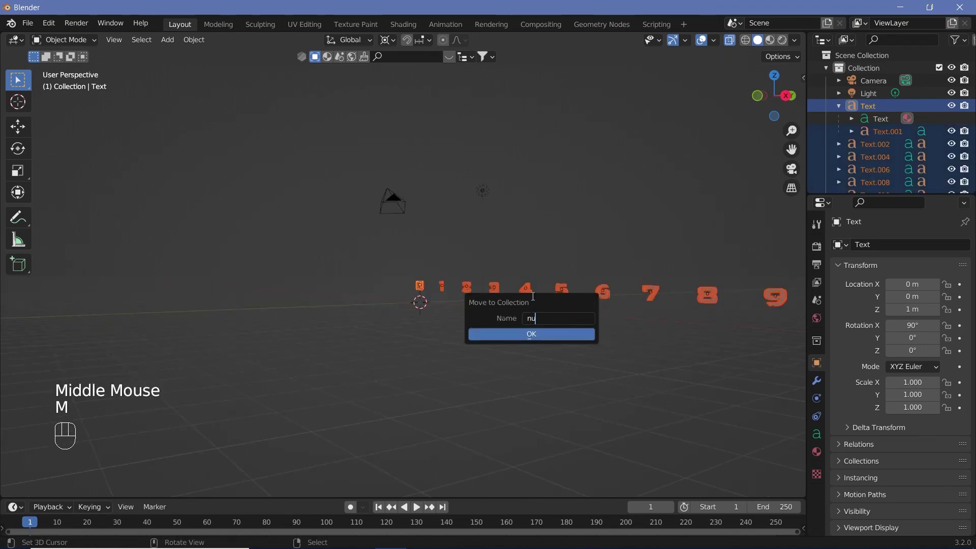
type("mbers")
left_click(531, 334)
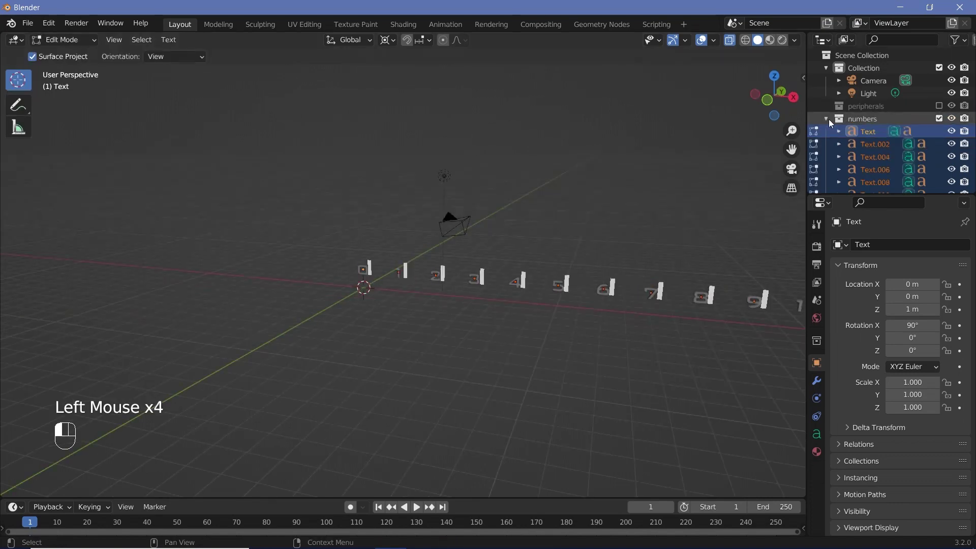
Re-enable the peripherals collection in the scene and return the text objects to Object Mode.
left_click(827, 119)
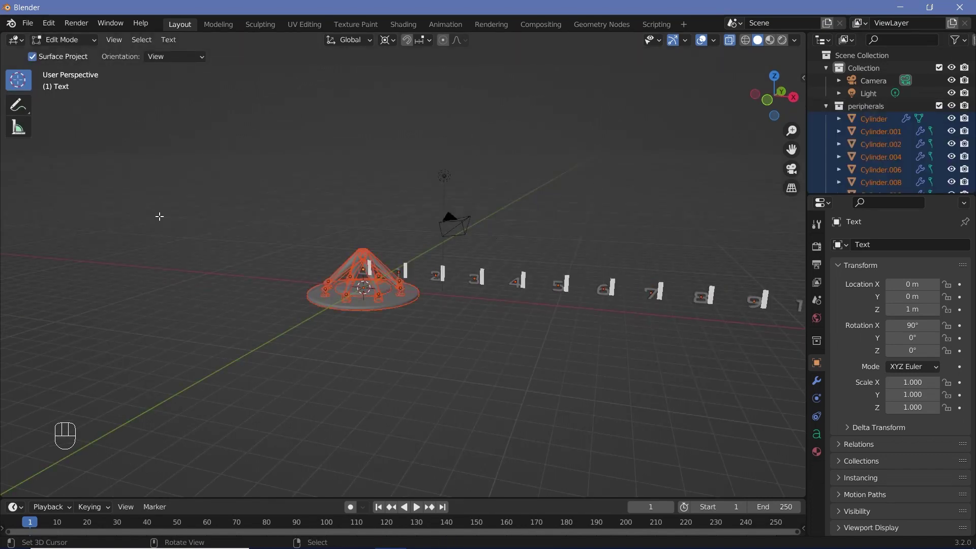
key("ctrl+Tab")
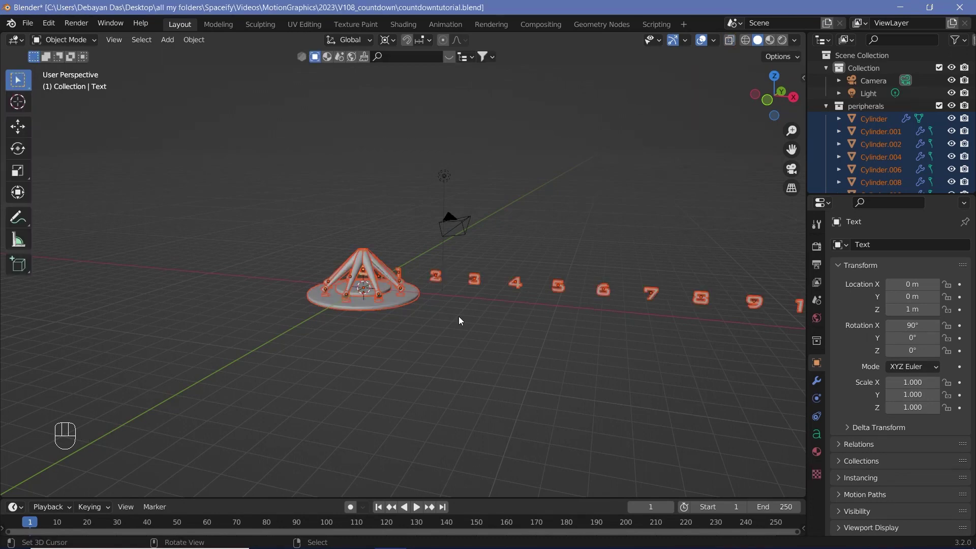
Select the camera and clear its location and rotation.
middle_click_drag(460, 307, 490, 283)
right_click(489, 278)
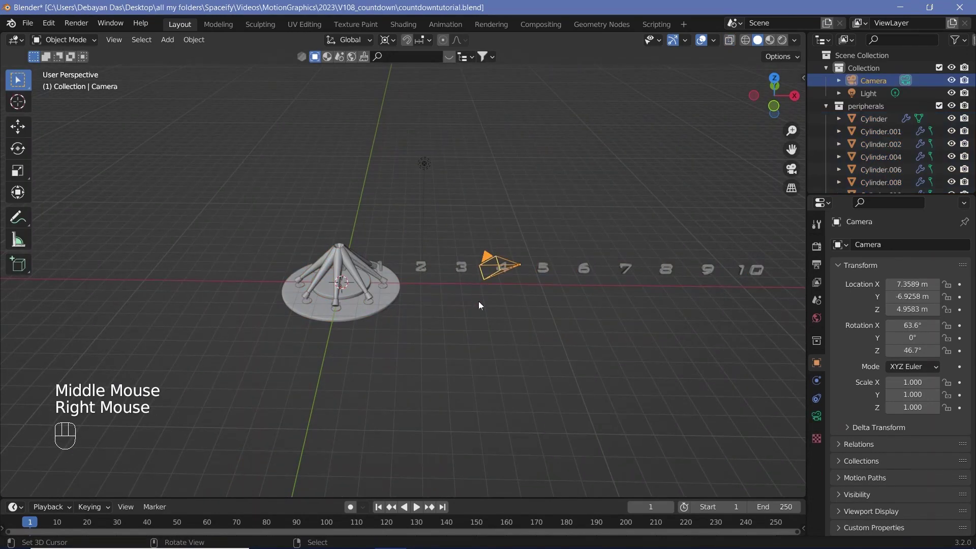
middle_click_drag(371, 312, 448, 306)
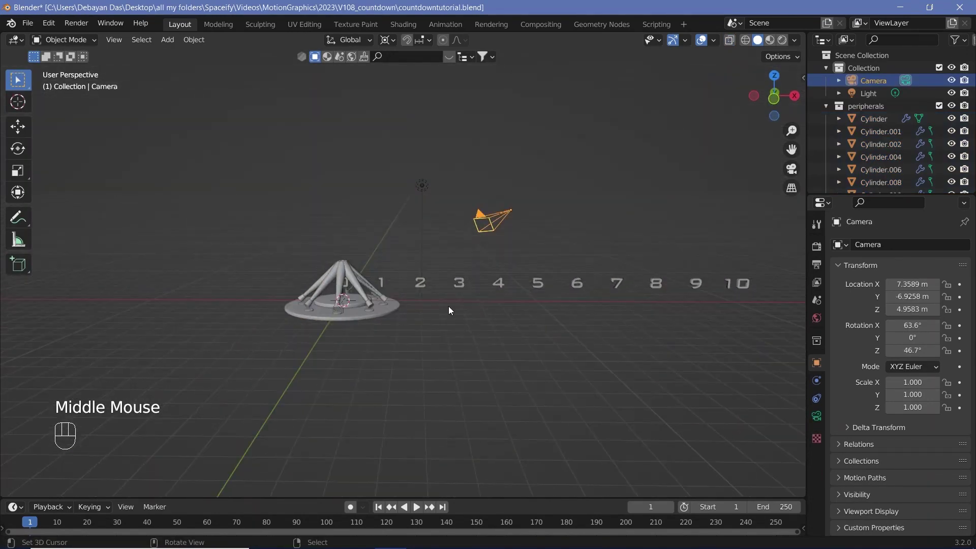
key("alt+g")
key("alt+r")
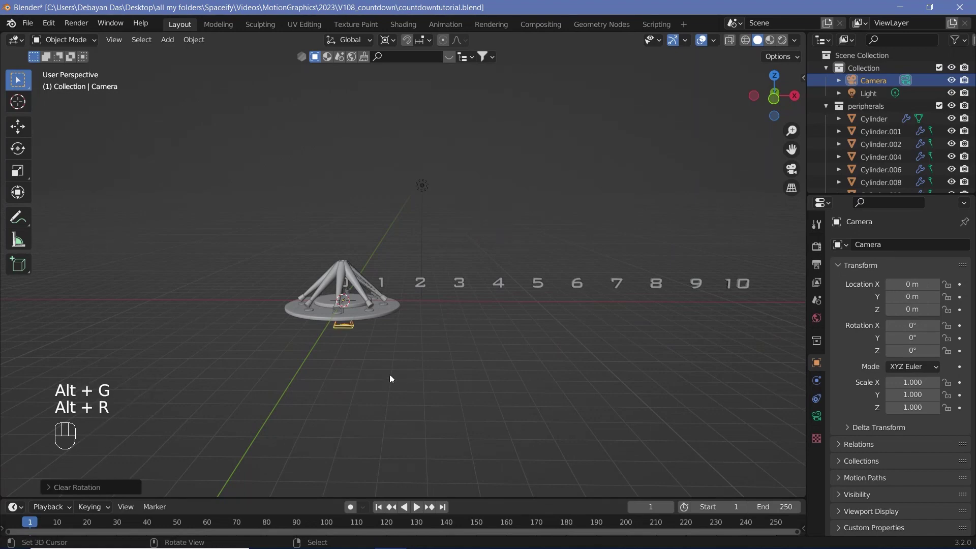
Rotate the camera 90° about the X axis.
middle_click_drag(390, 374, 365, 362)
type("r")
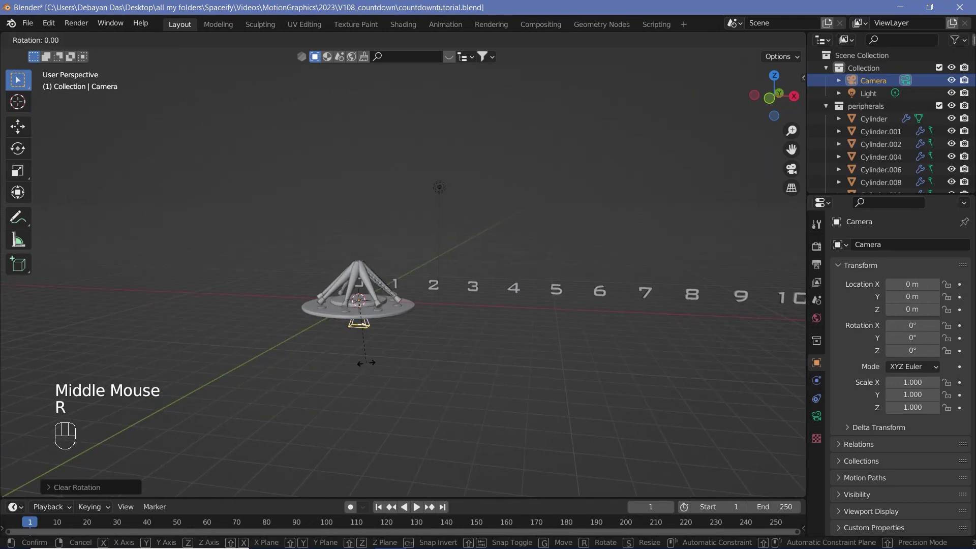
type("x90")
key("Return")
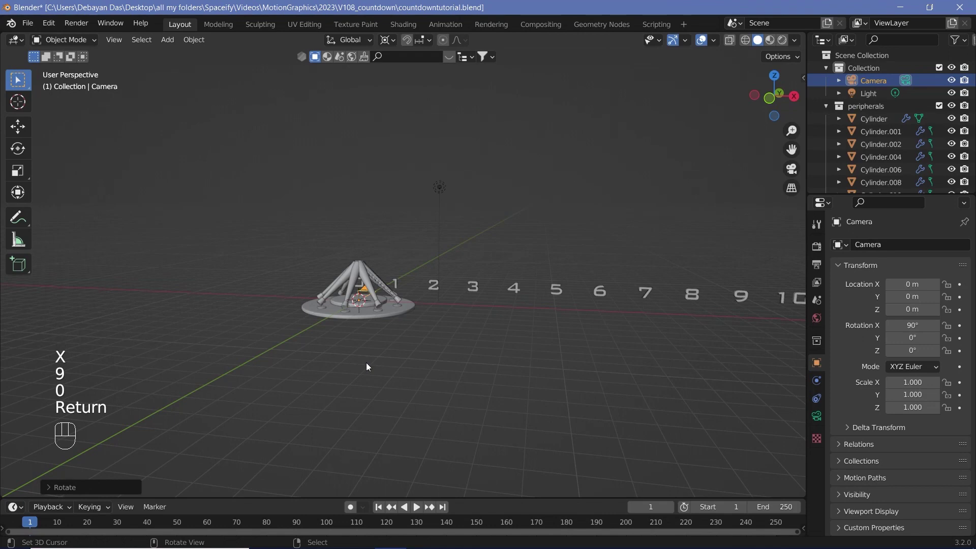
Move the camera -10 m along the Y axis and look through it.
key("g")
key("y")
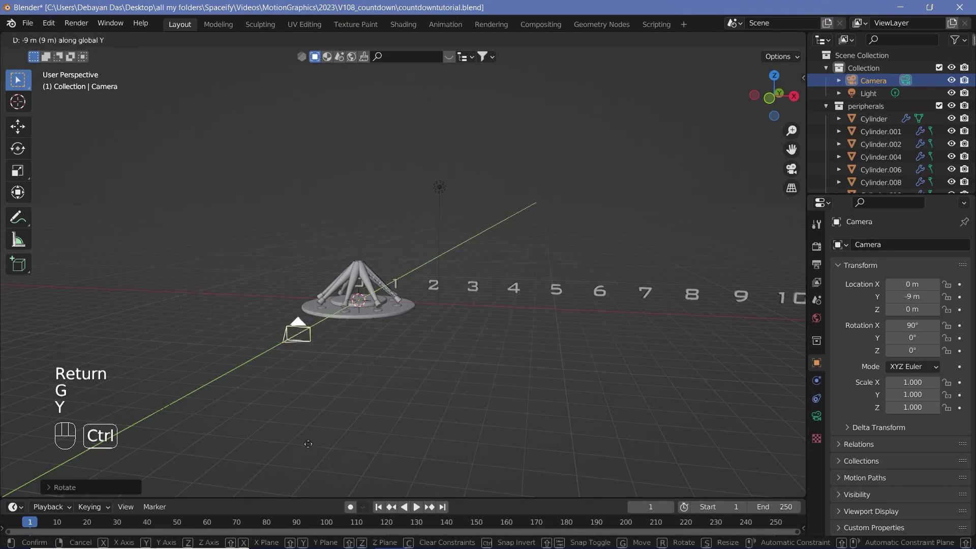
left_click(334, 390, "ctrl")
key("KP_0")
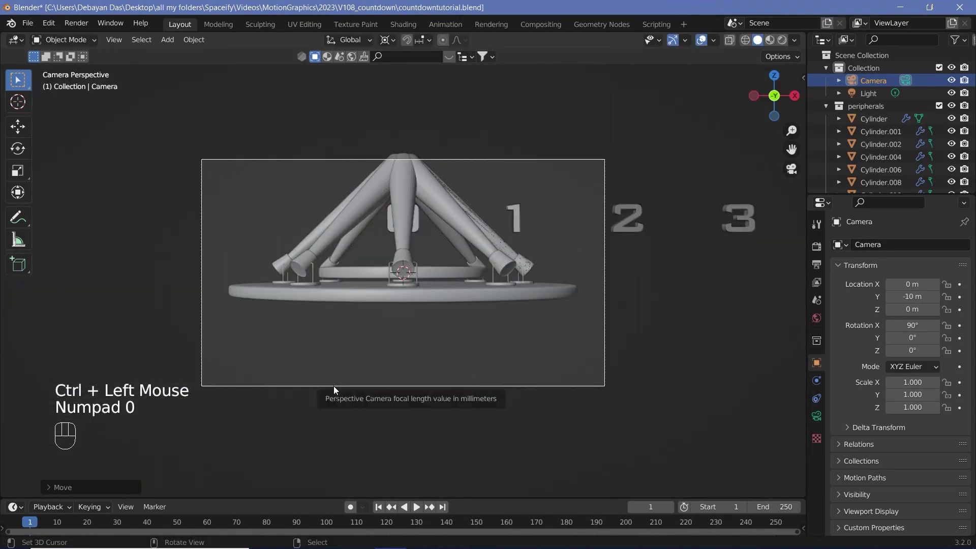
Raise the camera 1 m along the Z axis, then lower it by 0.1 m to frame the stage.
key("g")
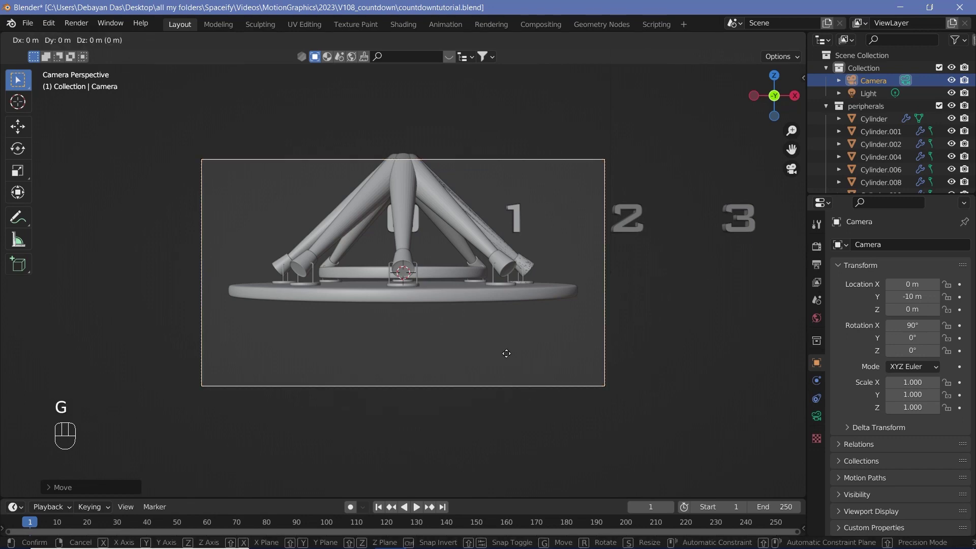
key("z")
left_click(509, 322, "ctrl")
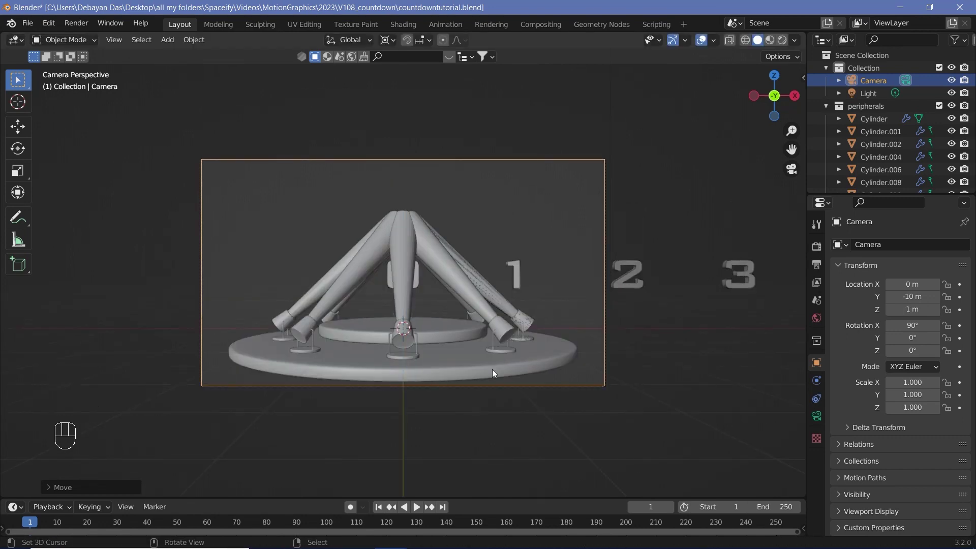
type("gz-0.1")
key("Return")
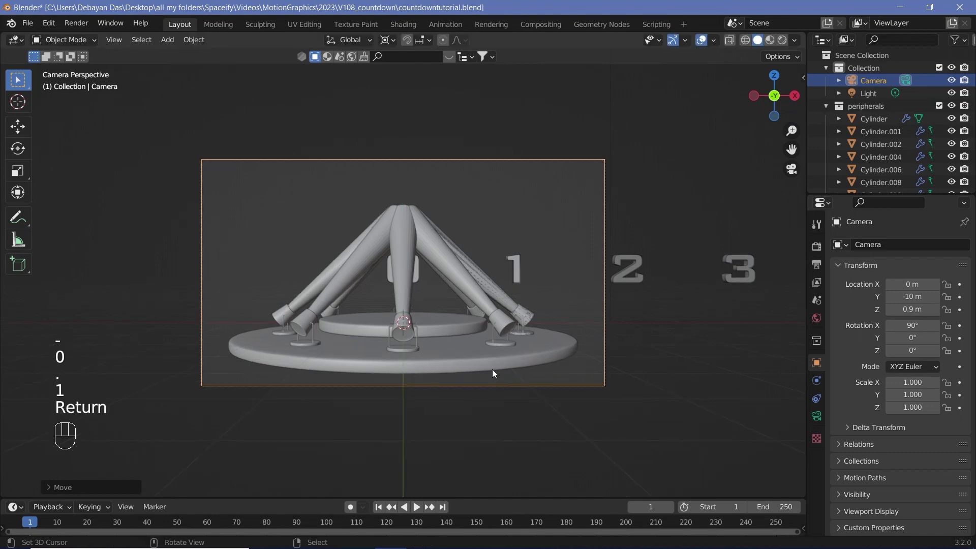
right_click(416, 274)
right_click(515, 270)
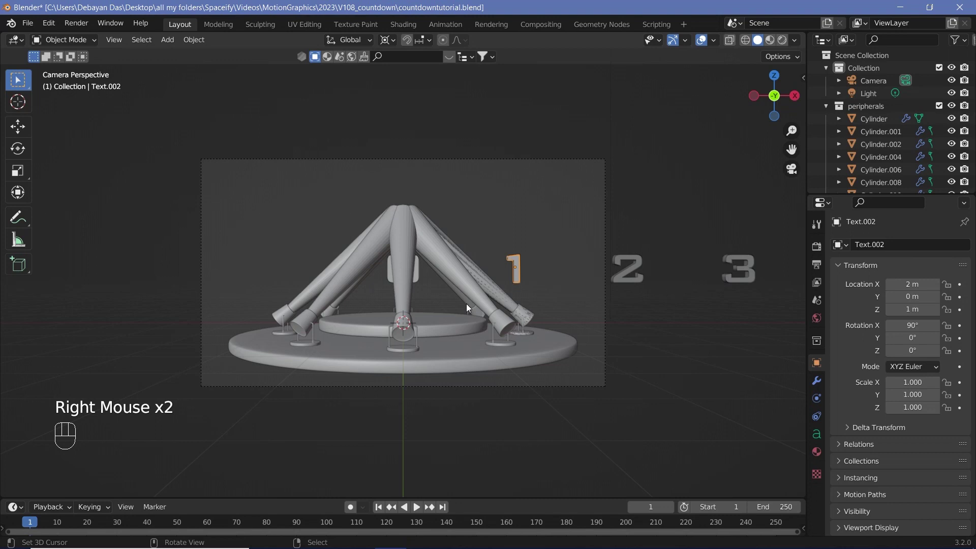
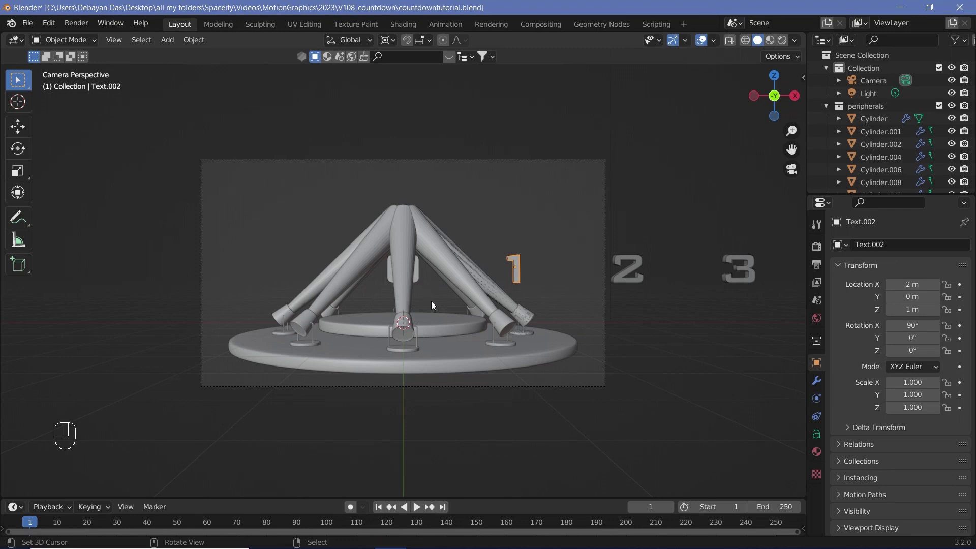
Add a Plain Axes empty at the stage centre and move it up 2 m along the Z axis.
key("shift+a")
mouse_move(388, 376)
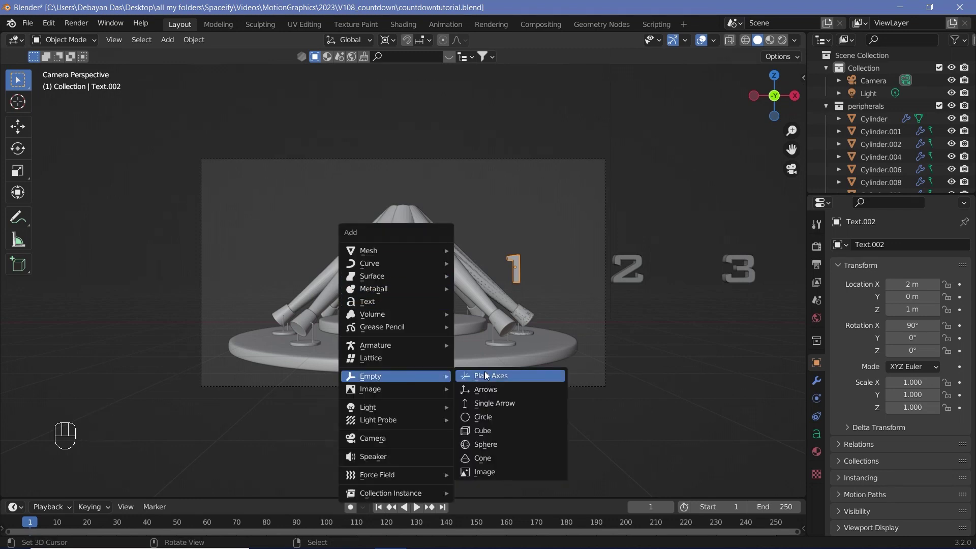
left_click(487, 376)
key("g")
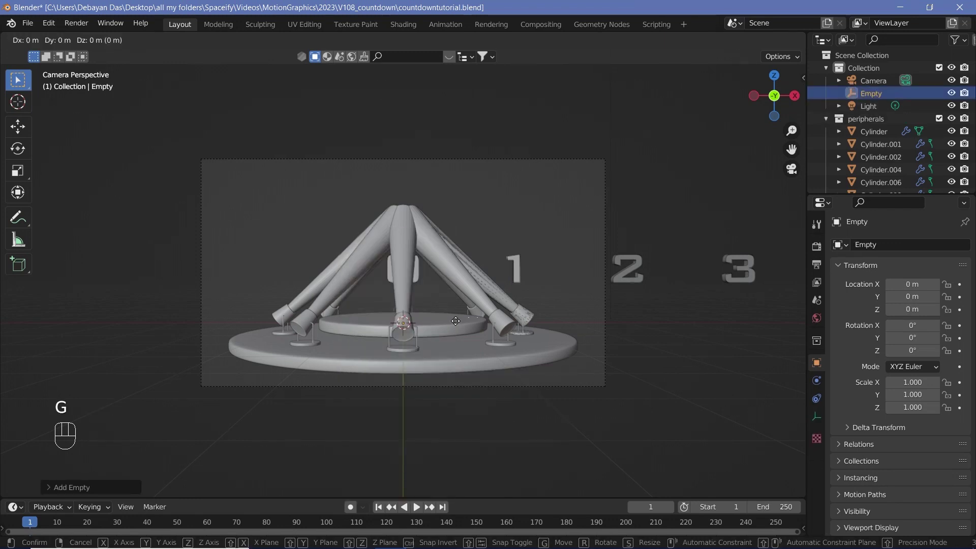
key("z")
left_click(440, 202, "ctrl")
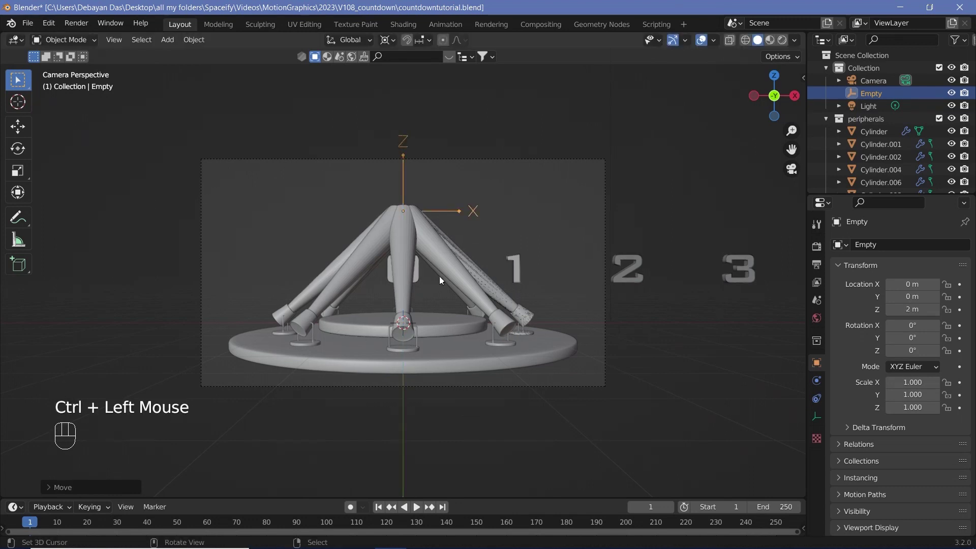
Select all the number texts and parent them to the empty above the stage.
right_click(415, 274)
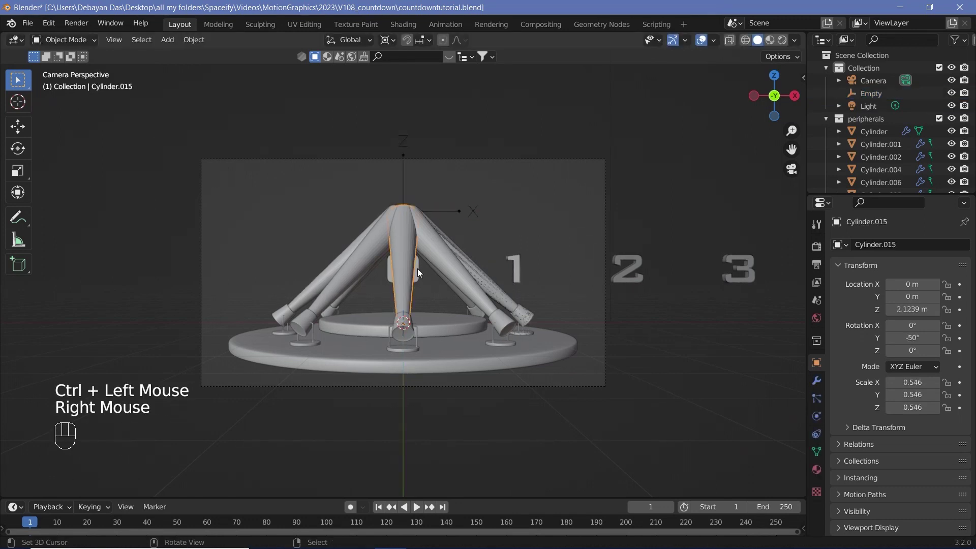
right_click(416, 268)
right_click(517, 273, "shift")
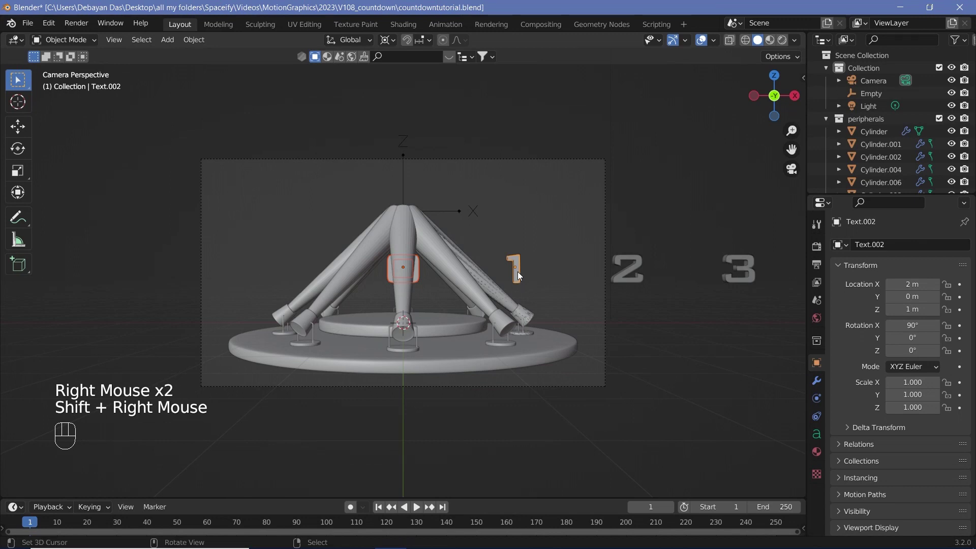
key("KP_0")
scroll(517, 272, "down", 5)
middle_click_drag(518, 271, 468, 300, "shift")
scroll(467, 300, "up", 3)
middle_click_drag(468, 300, 398, 318, "shift")
right_click(395, 317, "shift")
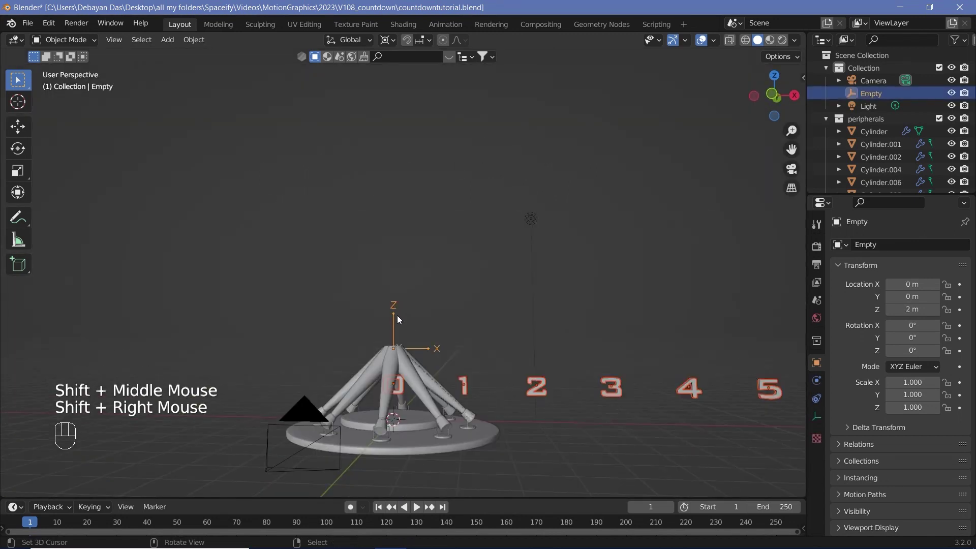
key("ctrl+p")
left_click(397, 315)
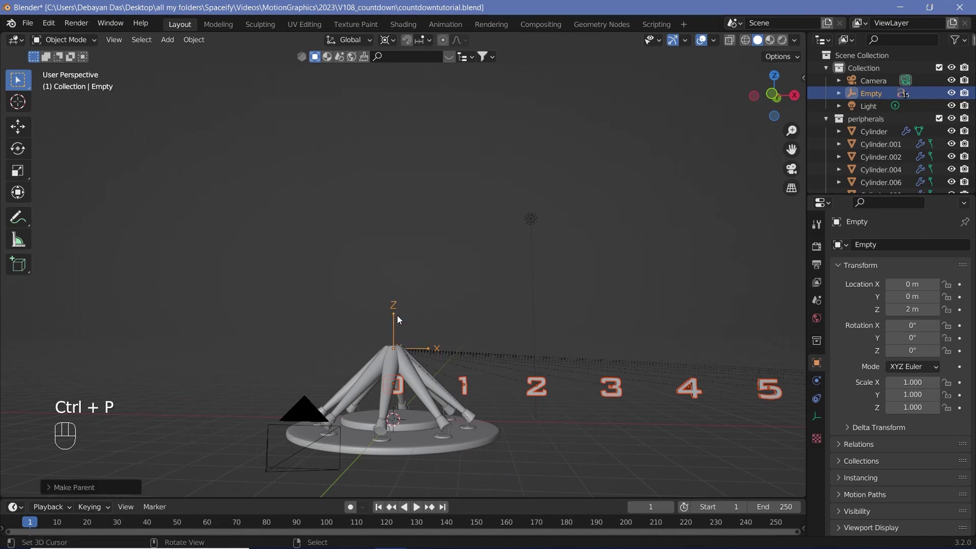
right_click(397, 315)
key("g")
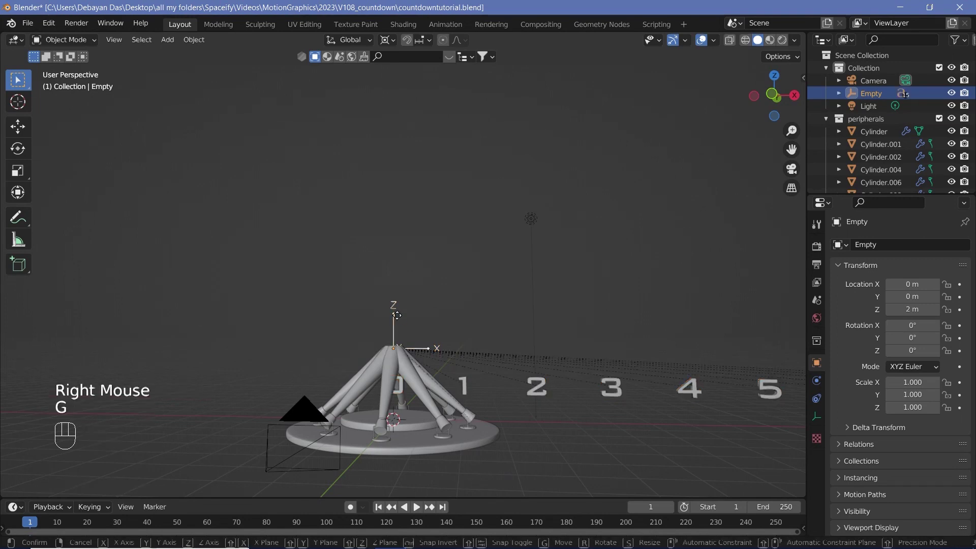
key("z")
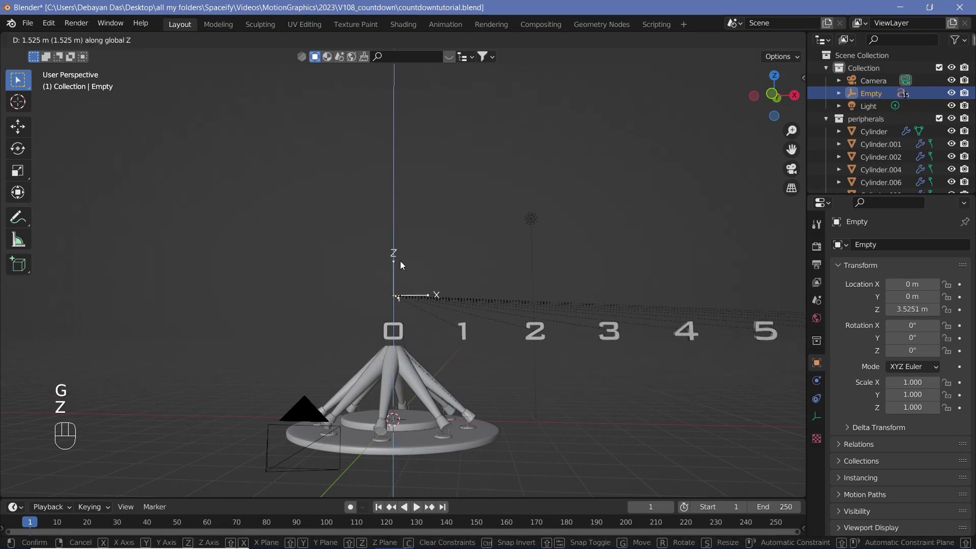
right_click(401, 262)
scroll(542, 288, "down", 5)
scroll(488, 311, "up", 1)
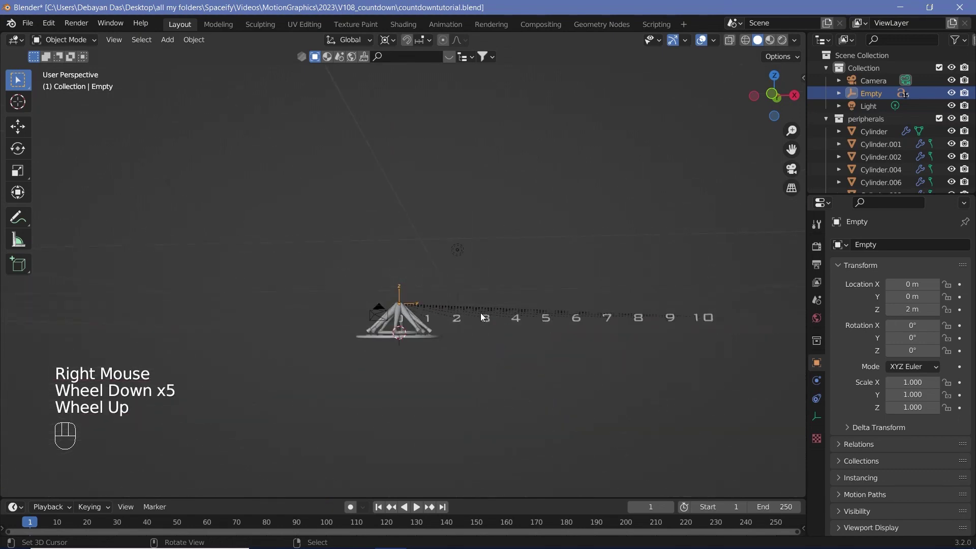
In camera view, raise the empty along Z to about 3.65 m and scale it uniformly to 1.9.
key("KP_0")
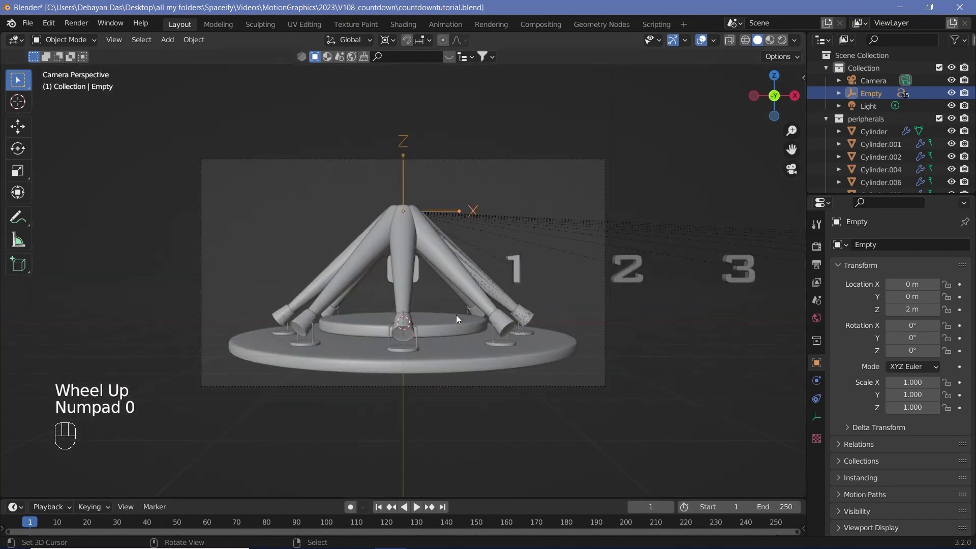
key("g")
key("z")
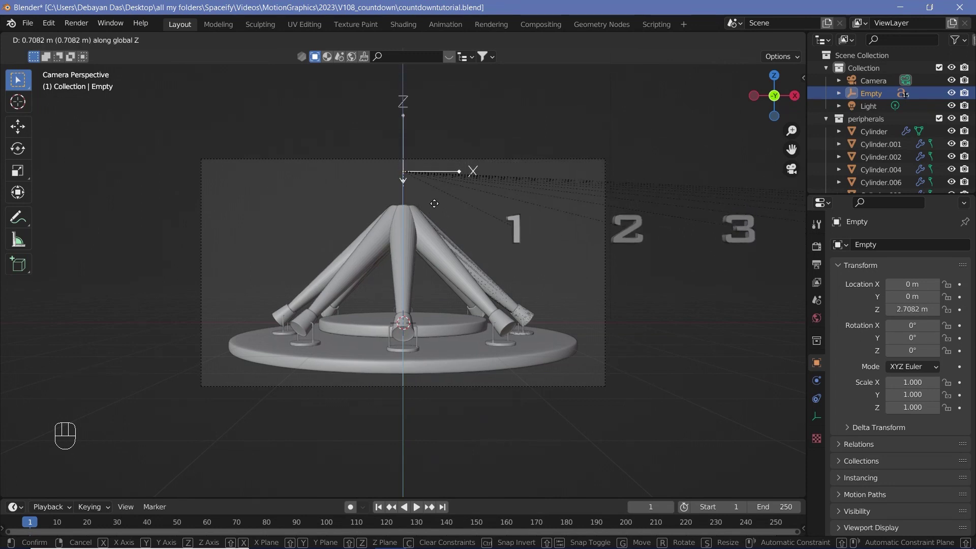
left_click(486, 229)
key("s")
key("ctrl")
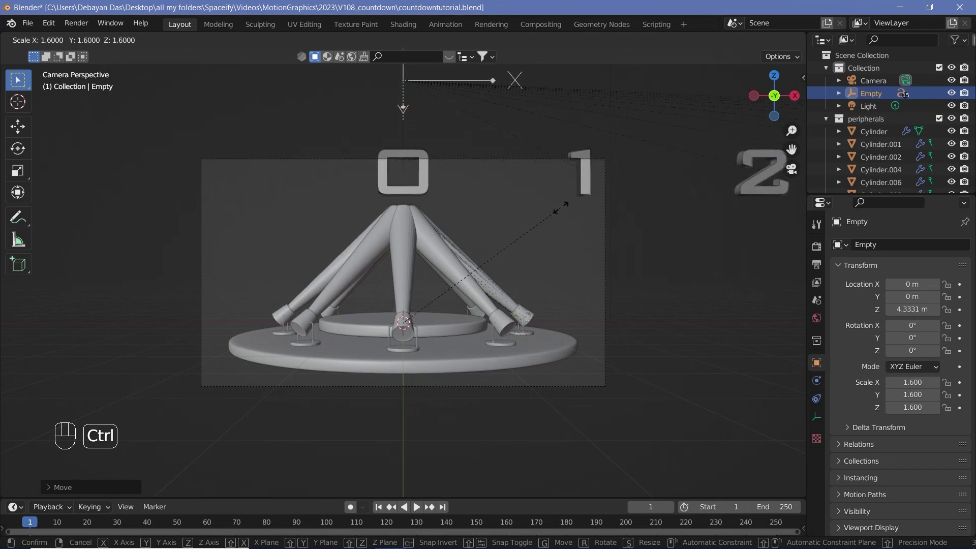
left_click(594, 178, "shift")
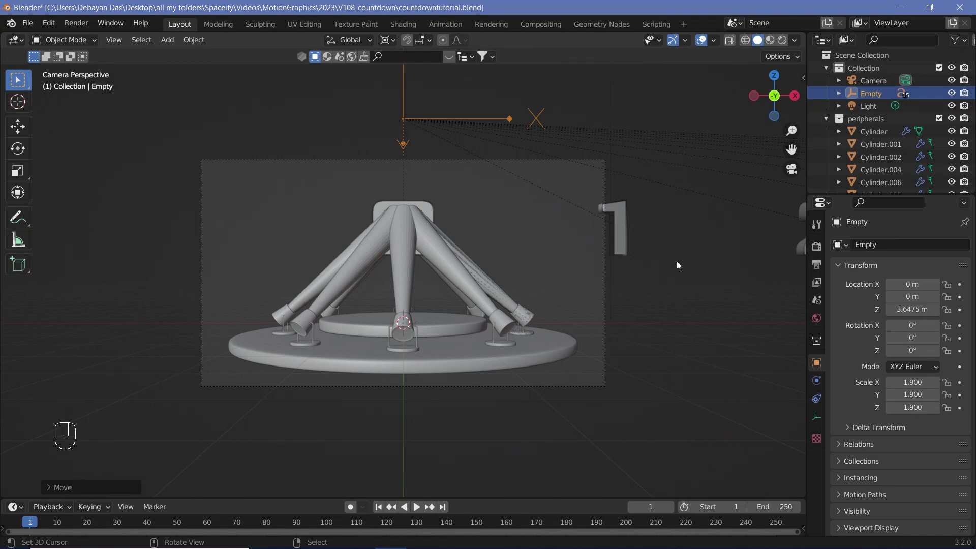
Enable Ambient Occlusion, Bloom and Screen Space Reflections for the Eevee render.
left_click(814, 248)
left_click(848, 334)
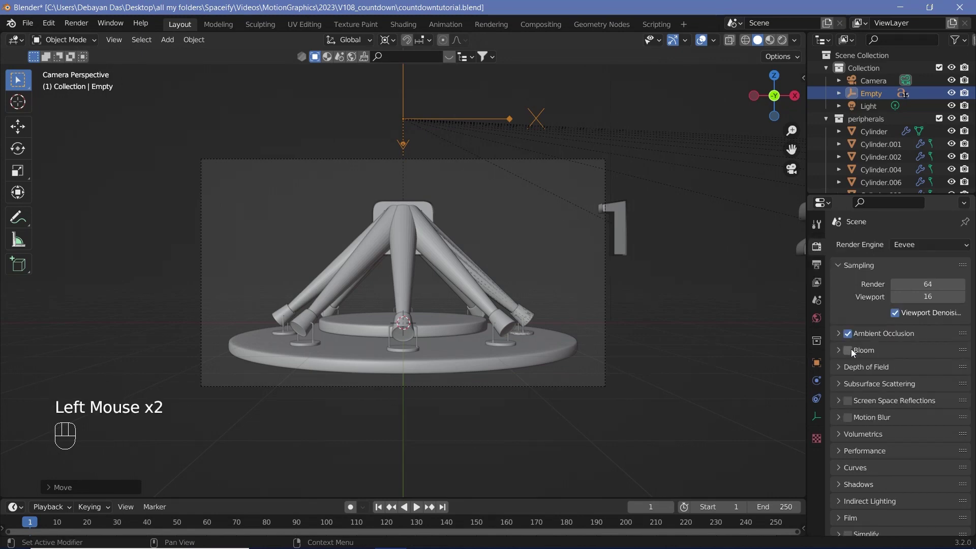
left_click(847, 401)
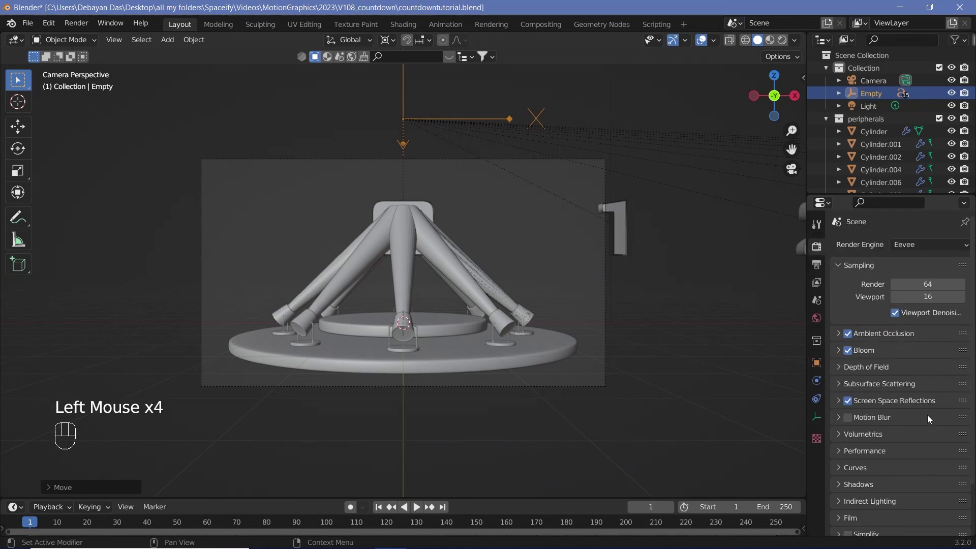
Set the camera's passepartout opacity to 1.000 and switch the viewport to rendered shading.
right_click(604, 331)
left_click(817, 416)
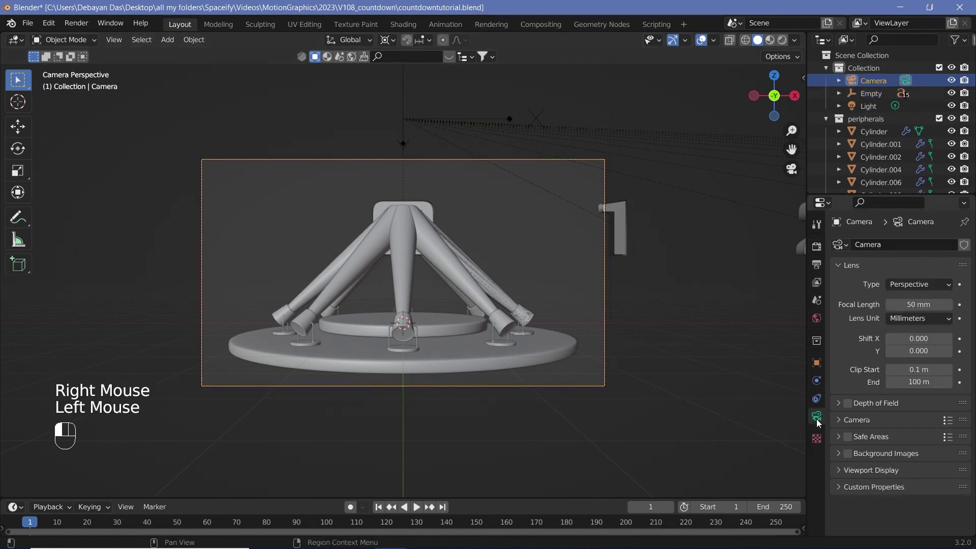
left_click(843, 471)
scroll(883, 470, "down", 2)
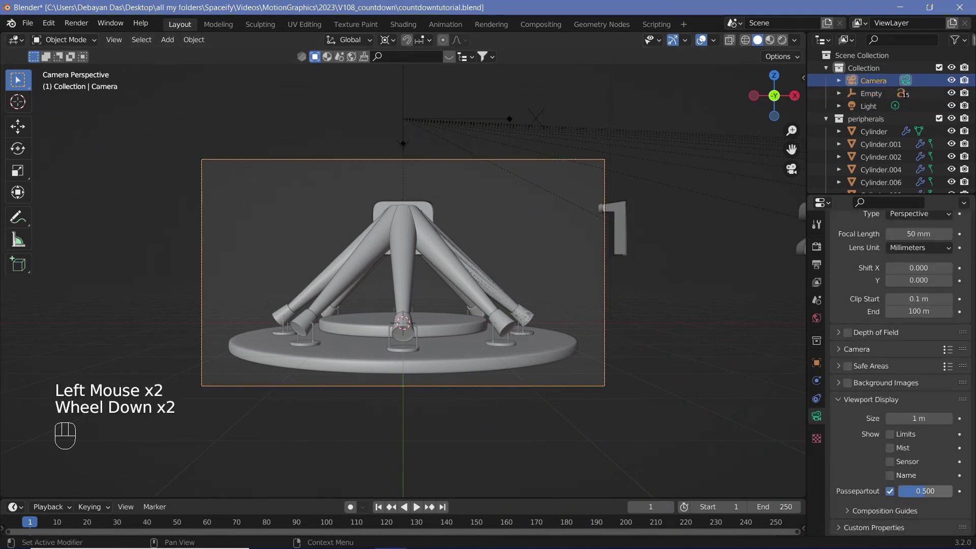
left_click_drag(925, 491, 958, 491)
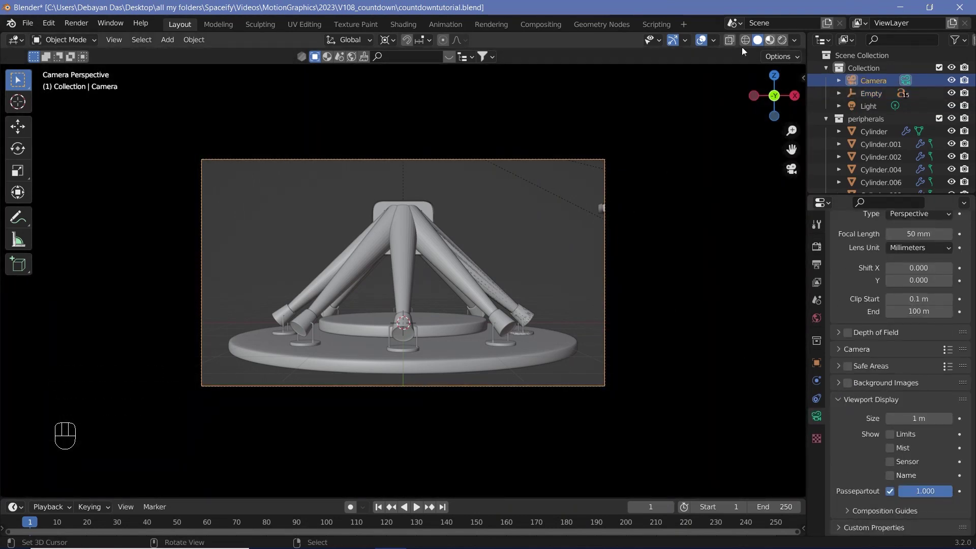
left_click(783, 39)
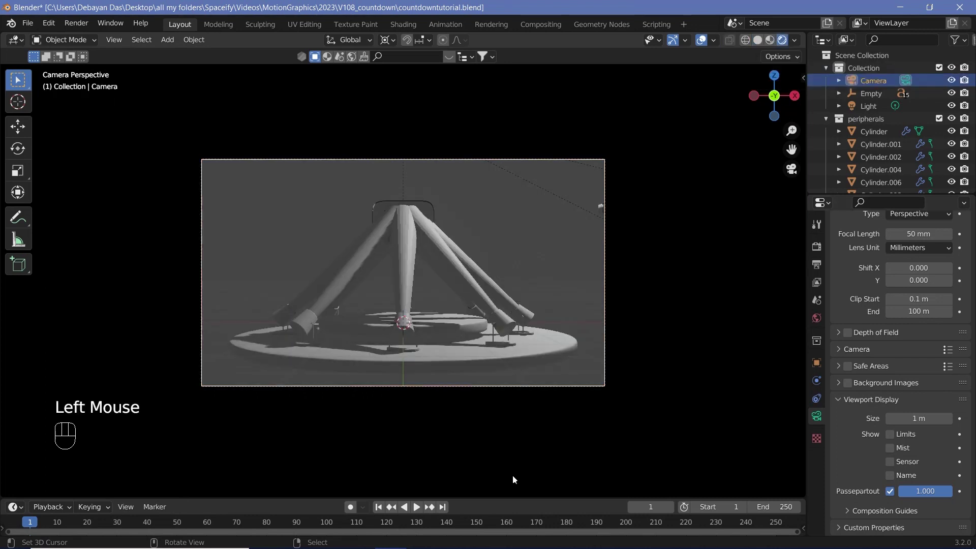
Split the 3D viewport into two stacked areas and turn the lower one into a Shader Editor.
left_click(802, 498)
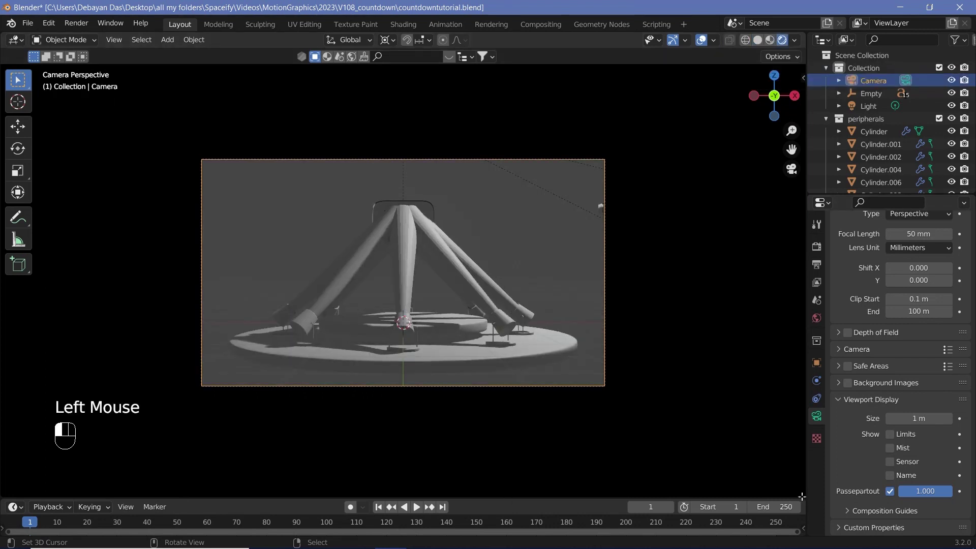
mouse_move(801, 497)
left_mouse_down()
mouse_move(785, 453)
mouse_move(803, 498)
mouse_move(786, 318)
left_mouse_up()
left_click(15, 326)
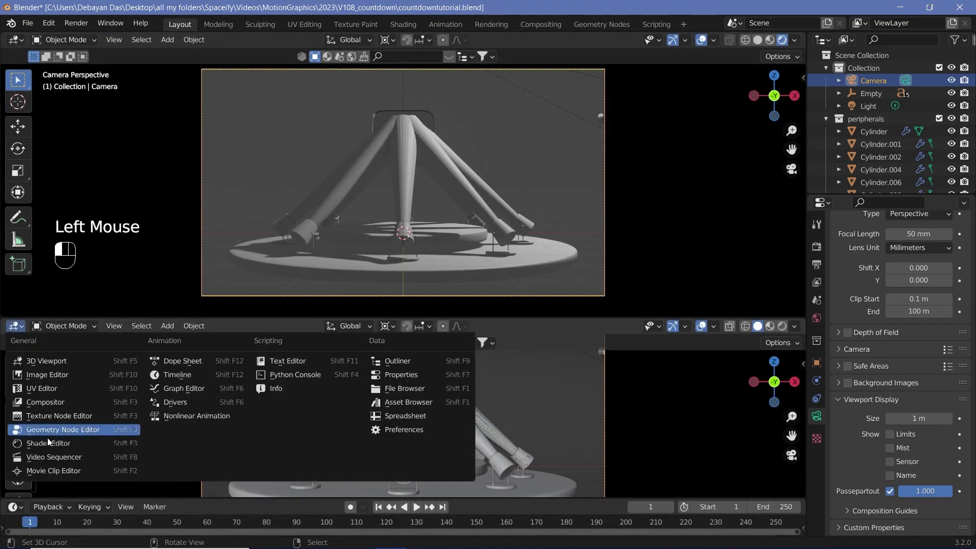
left_click(30, 443)
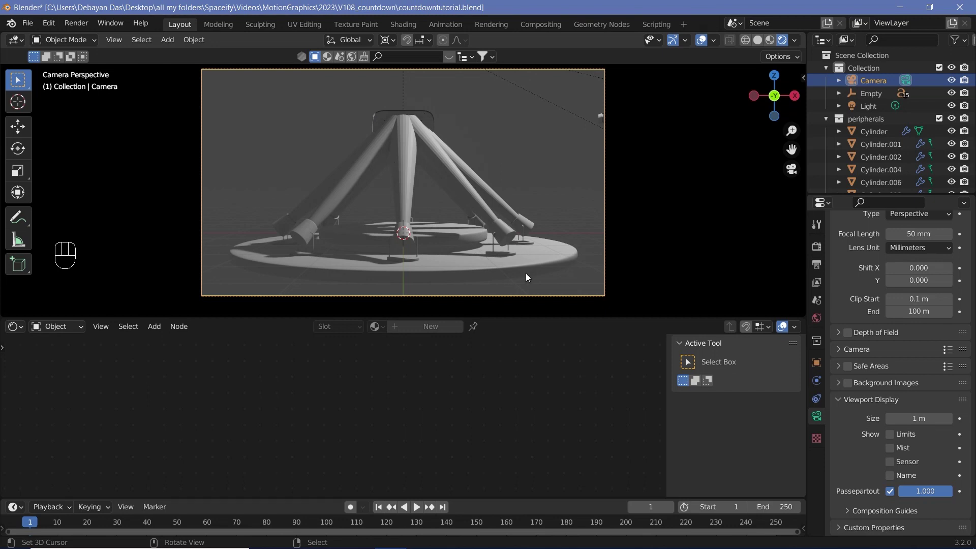
Exclude the peripherals collection from the view layer and bring up the innertext material nodes of the number 0.
left_click(939, 119)
left_click(427, 157)
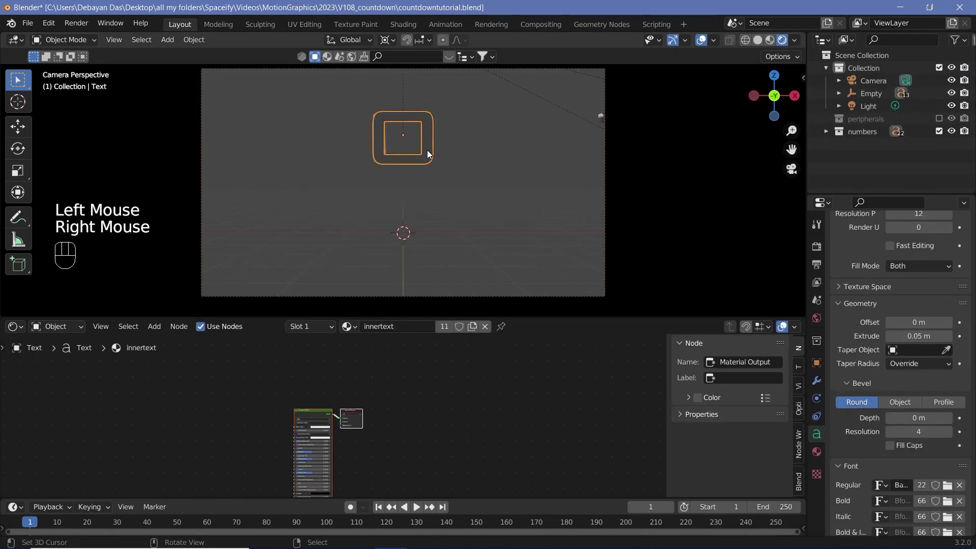
middle_click_drag(341, 436, 463, 387)
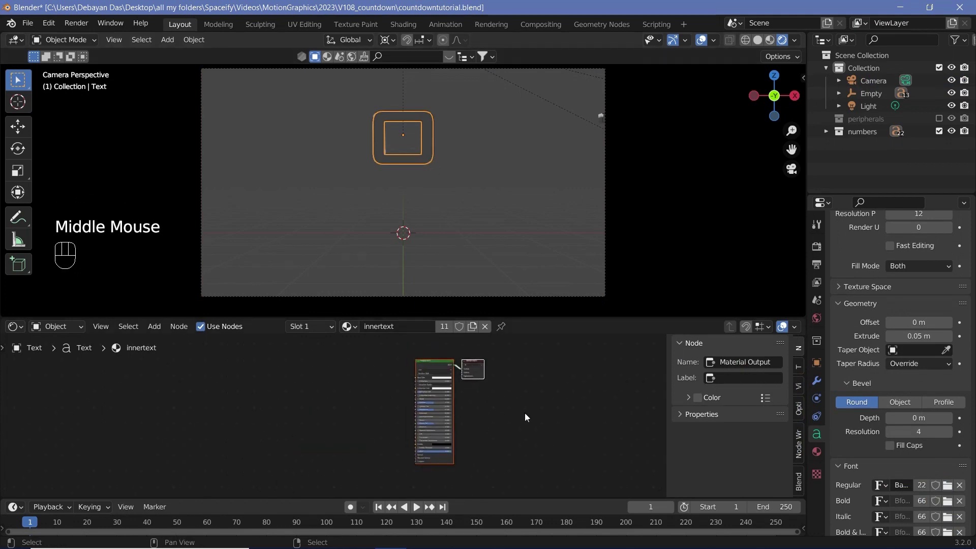
scroll(508, 430, "up", 5)
middle_click_drag(391, 420, 466, 420)
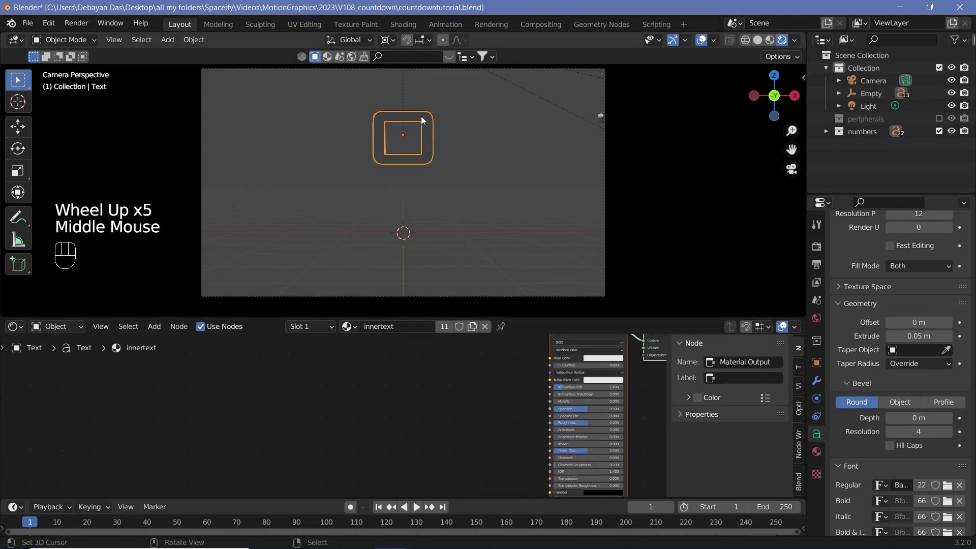
Add a Voronoi Texture node to the innertext material.
key("shift+a")
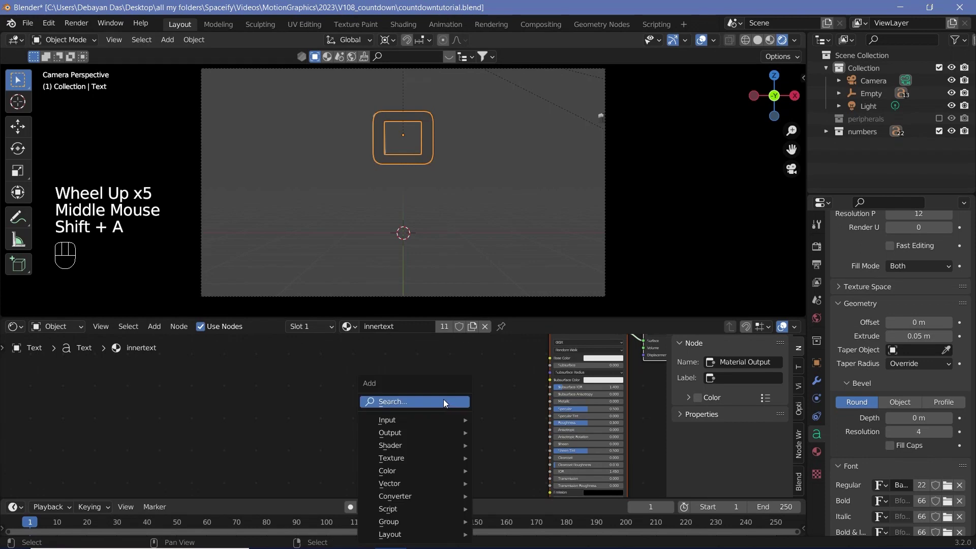
left_click(443, 400)
type("voro")
key("Return")
left_click(365, 395)
scroll(365, 394, "up", 2)
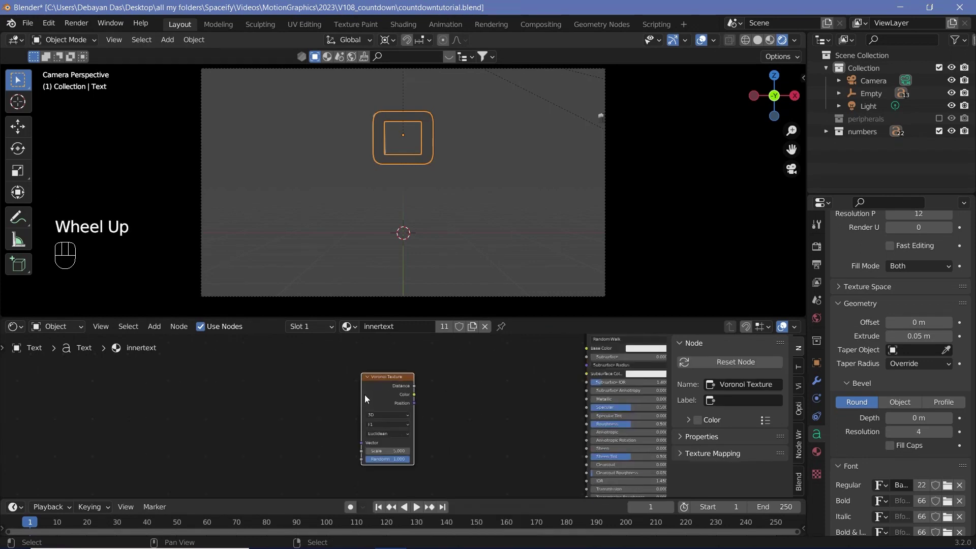
Duplicate the Voronoi Texture node and connect the copy's Distance output to the original's Vector input.
middle_click_drag(364, 395, 398, 383)
key("shift+d")
left_click(298, 413)
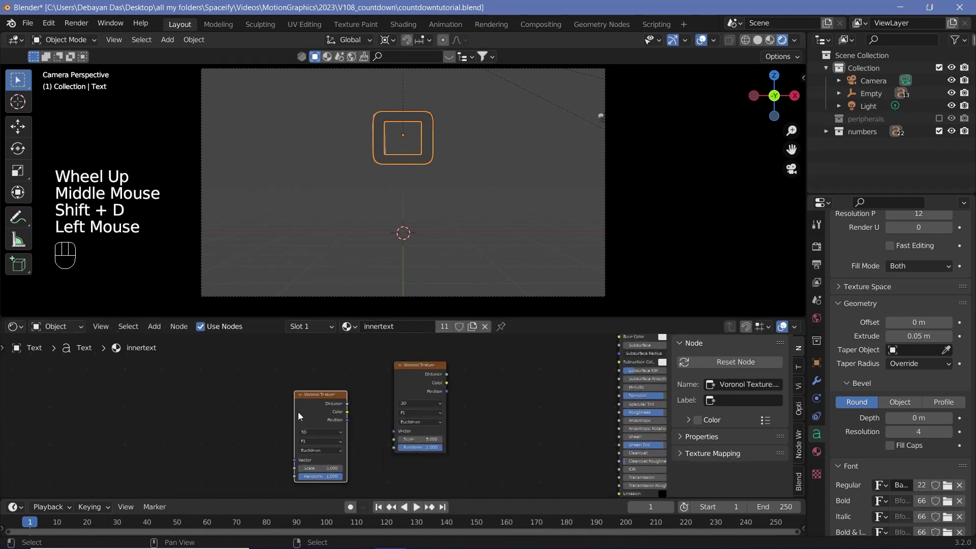
left_click_drag(347, 409, 395, 432)
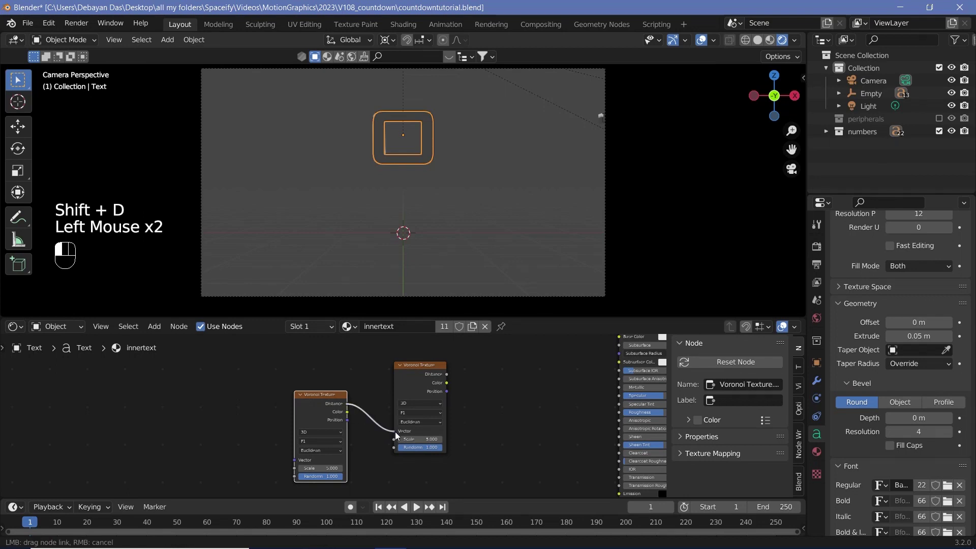
Set both Voronoi Texture nodes to the Chebychev distance metric and move them farther from the Principled BSDF.
left_click(329, 450)
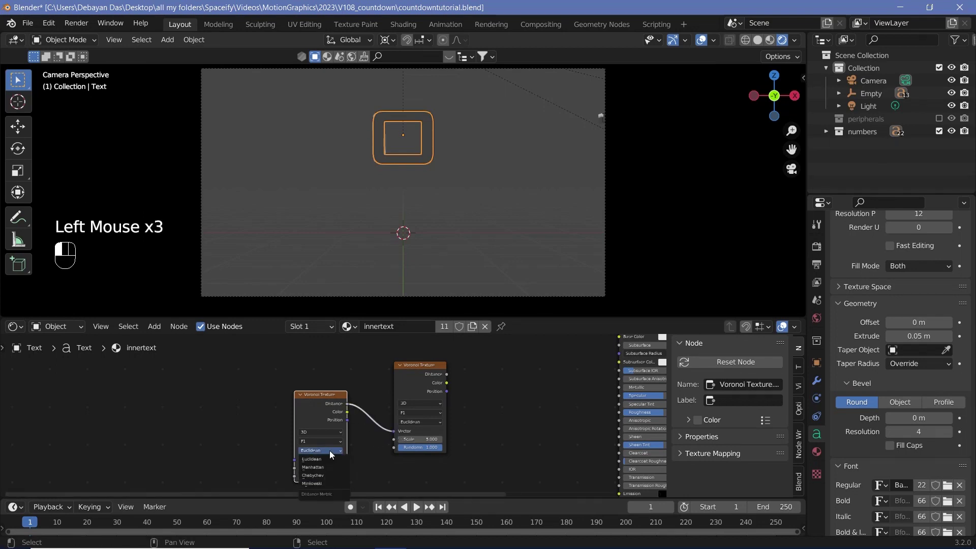
left_click(321, 476)
left_click_drag(420, 422, 414, 446)
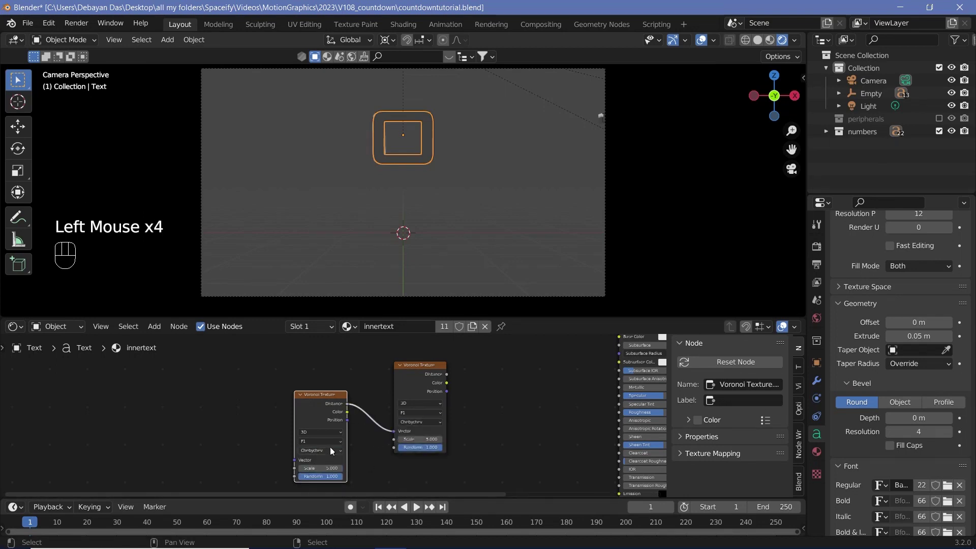
middle_click(333, 398)
left_click_drag(317, 369, 411, 430)
left_click_drag(411, 383, 348, 385)
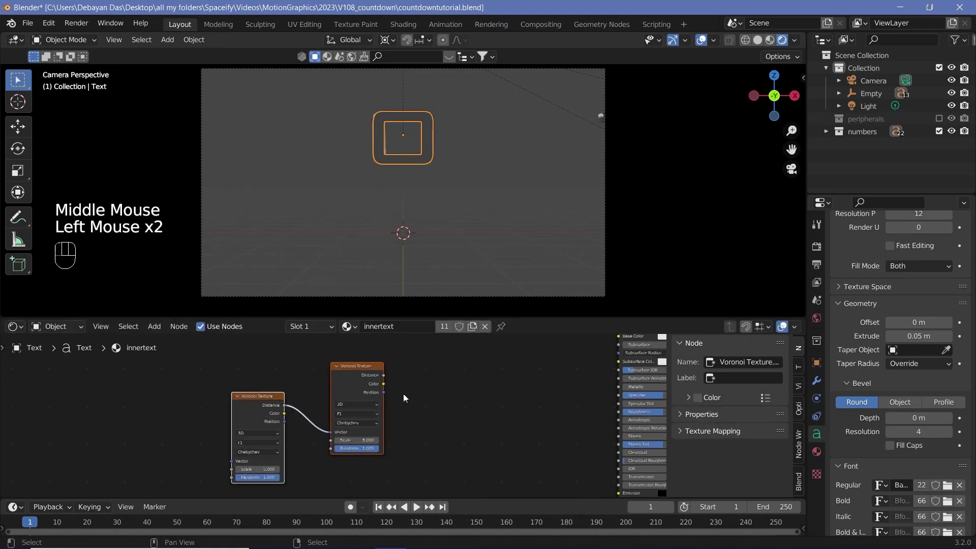
Add a ColorRamp node and connect the second Voronoi Texture's Distance output to its Fac input.
key("shift+a")
left_click(452, 397)
type("colorr")
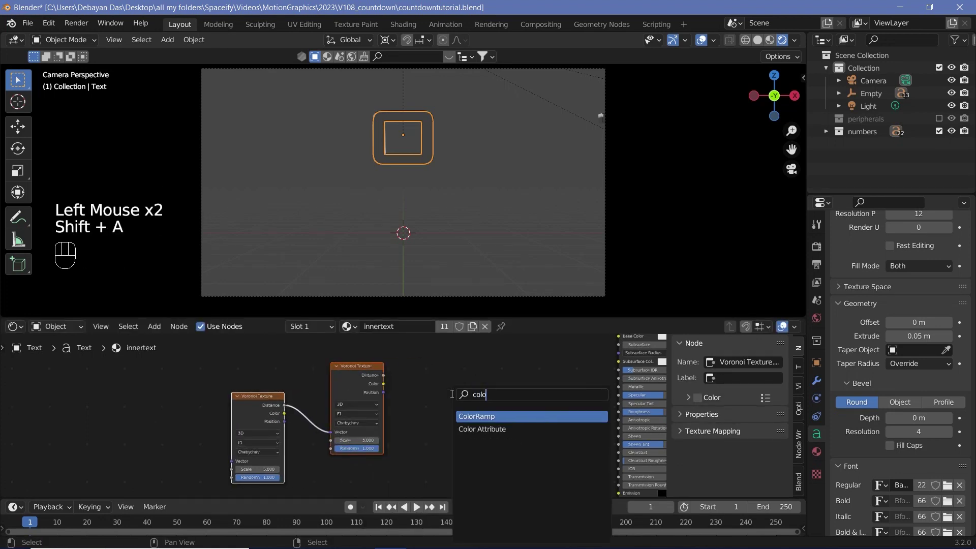
key("Return")
left_click_drag(384, 376, 404, 447)
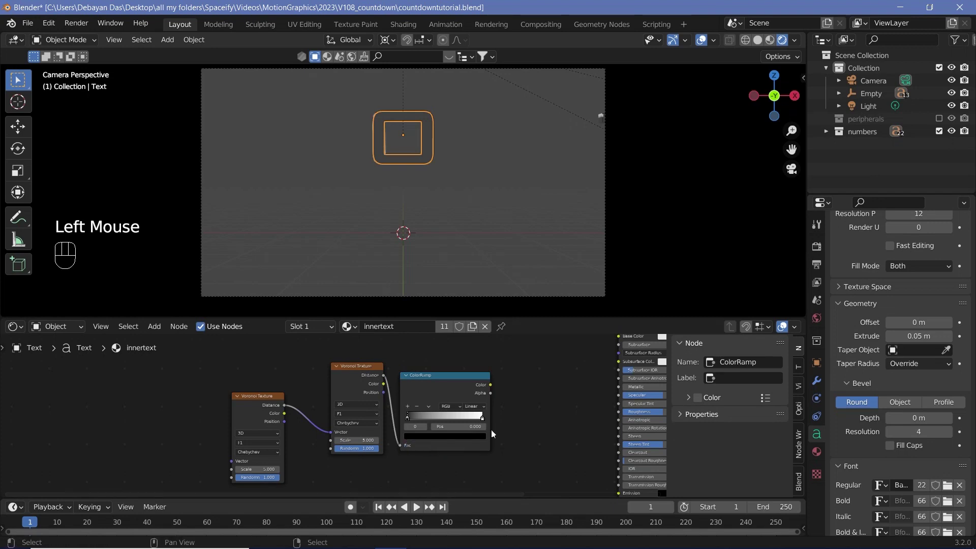
Arrange the texture nodes and connect the ColorRamp's Color output to the Principled BSDF's Alpha input.
left_click_drag(252, 397, 276, 378)
left_click(307, 378)
left_click_drag(283, 364, 428, 428)
middle_click_drag(508, 414, 460, 360)
left_click_drag(429, 363, 570, 454)
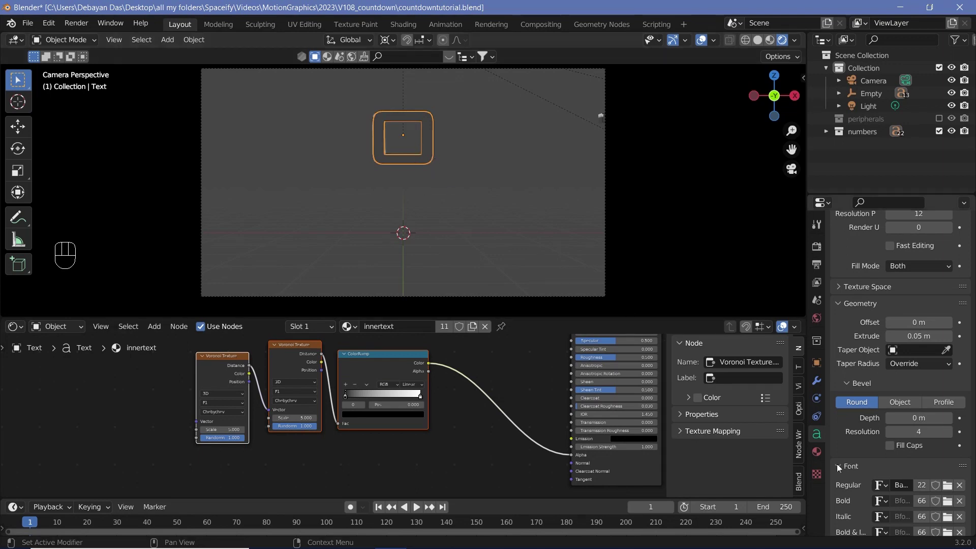
Set the innertext material's blend mode to Alpha Blend.
left_click(816, 450)
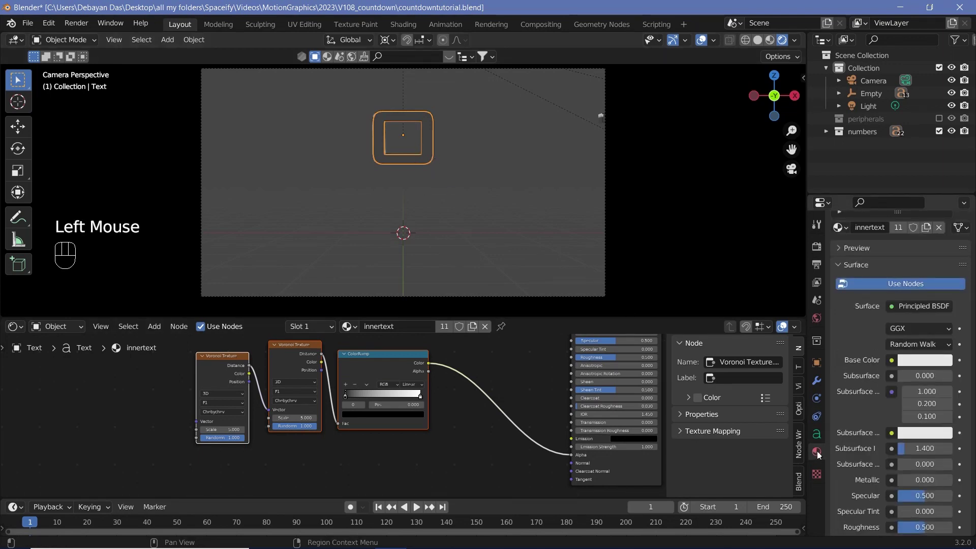
scroll(874, 426, "down", 8)
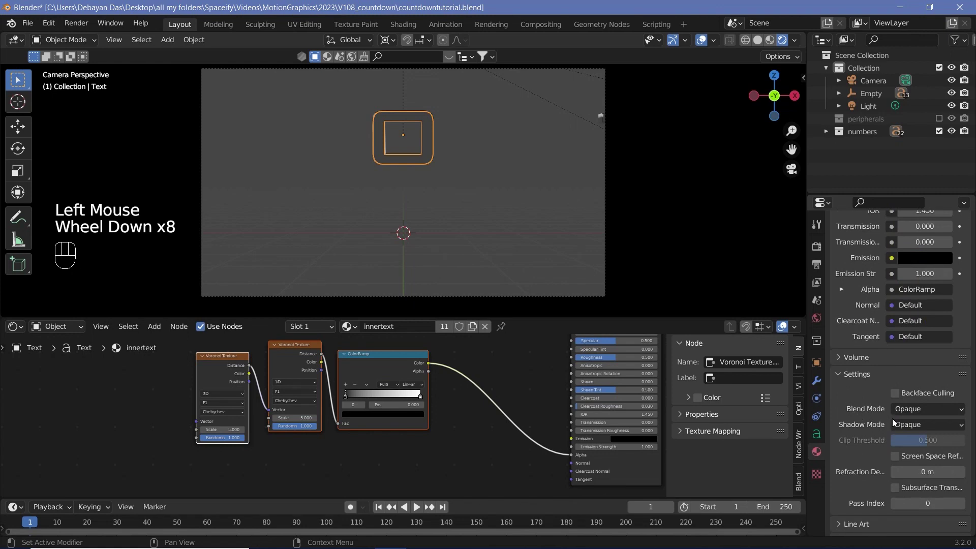
left_click(907, 410)
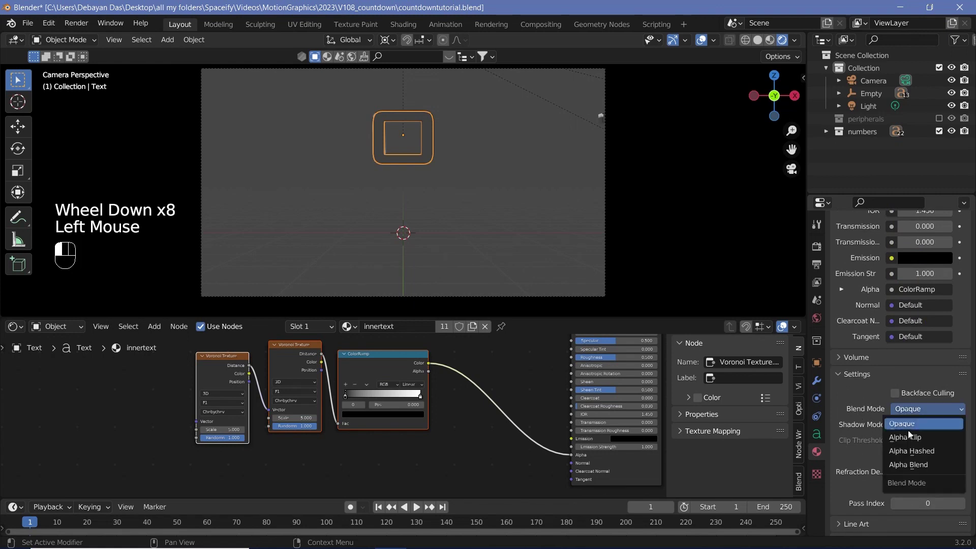
left_click(914, 464)
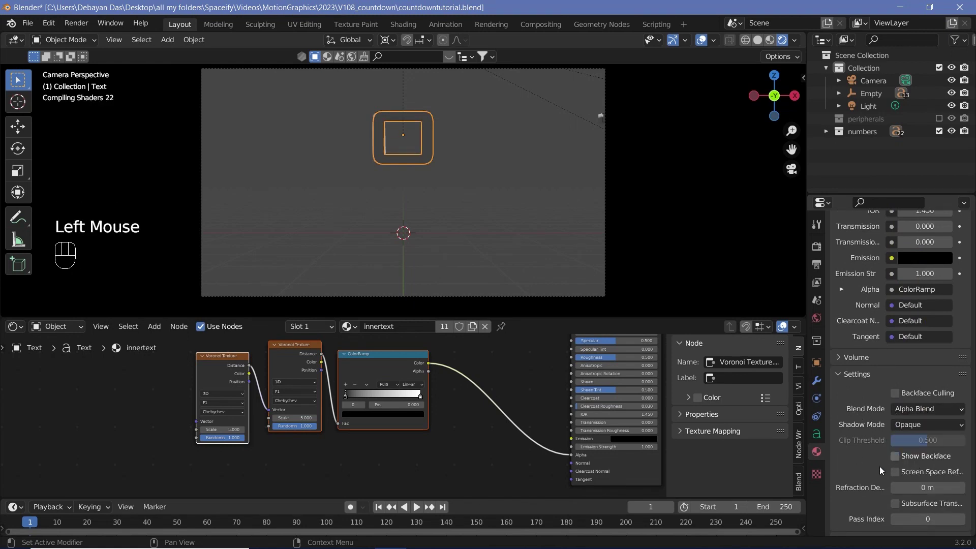
scroll(436, 168, "up", 1)
scroll(436, 168, "down", 1)
scroll(436, 168, "up", 4)
middle_click_drag(436, 168, 463, 247, "shift")
scroll(447, 196, "up", 3)
scroll(463, 243, "down", 3)
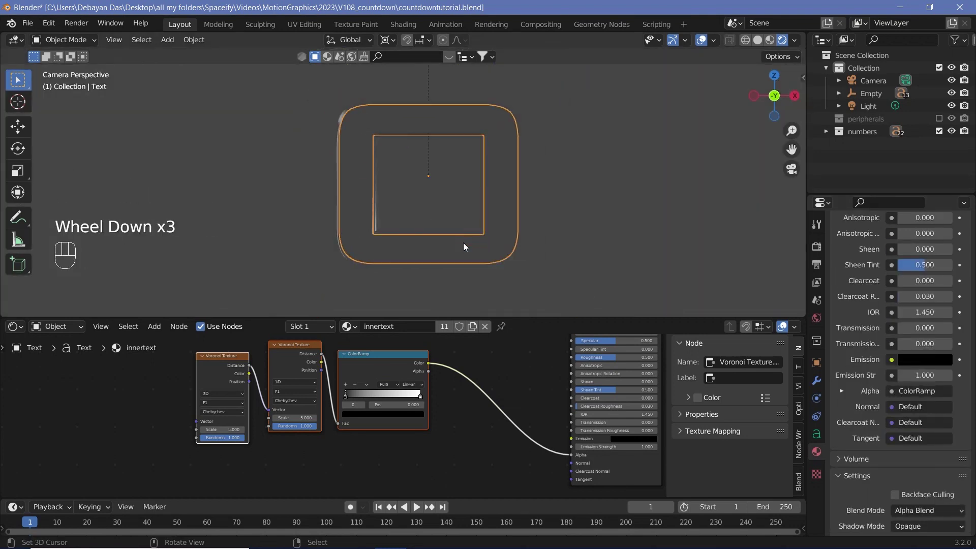
Try adjusting the ColorRamp's black stop and the first Voronoi Texture's scale.
scroll(464, 243, "up", 1)
left_click_drag(355, 394, 371, 395)
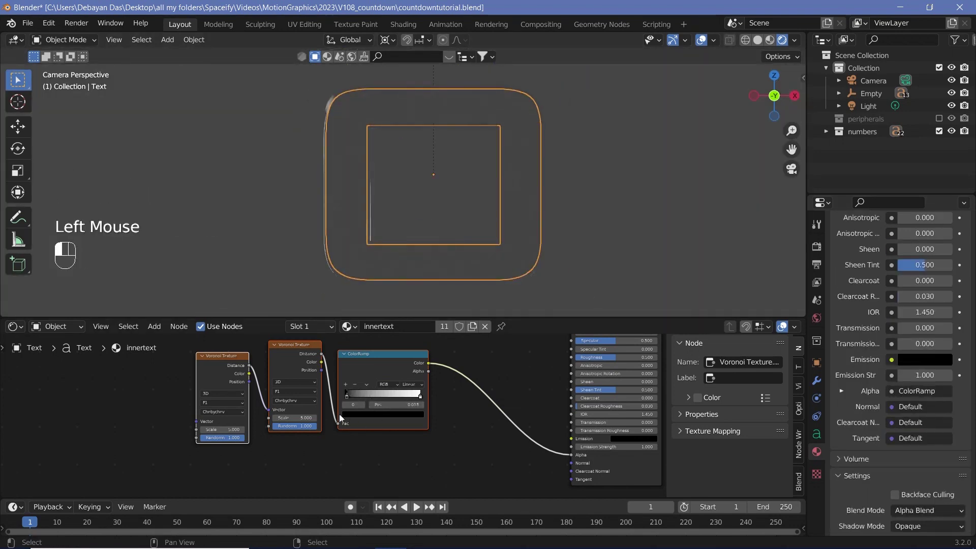
scroll(234, 452, "up", 2)
middle_click_drag(235, 451, 297, 466)
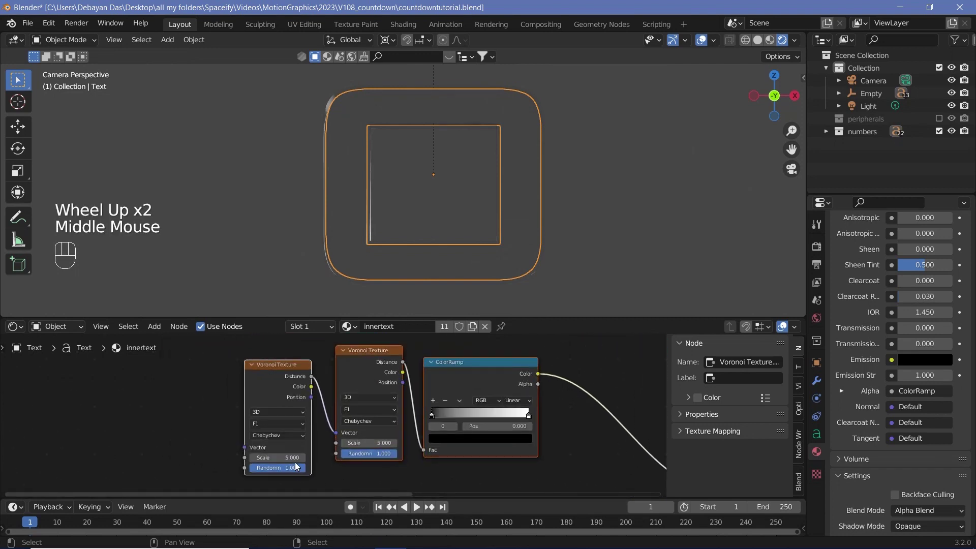
mouse_move(294, 458)
left_mouse_down()
mouse_move(304, 458)
mouse_move(295, 458)
left_mouse_up()
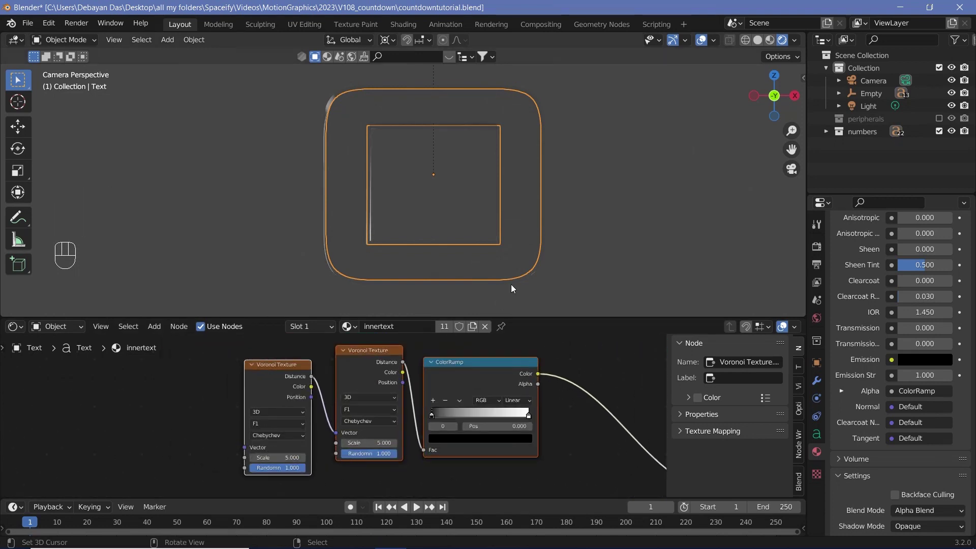
scroll(511, 287, "down", 3)
scroll(422, 234, "down", 2)
scroll(422, 234, "up", 1)
scroll(418, 235, "down", 2)
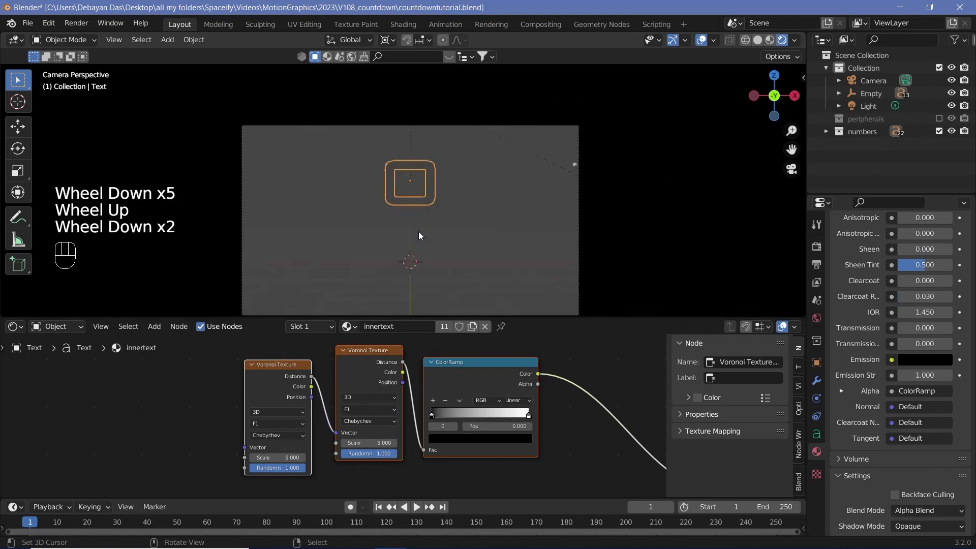
Reset the light's location and move it up along Z into the center of the number 0.
left_click(875, 107)
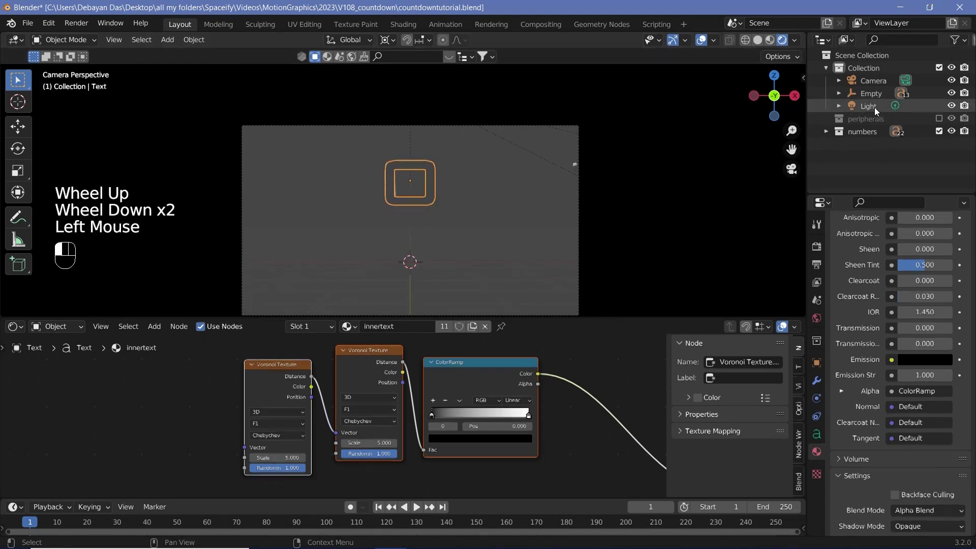
key("alt+g")
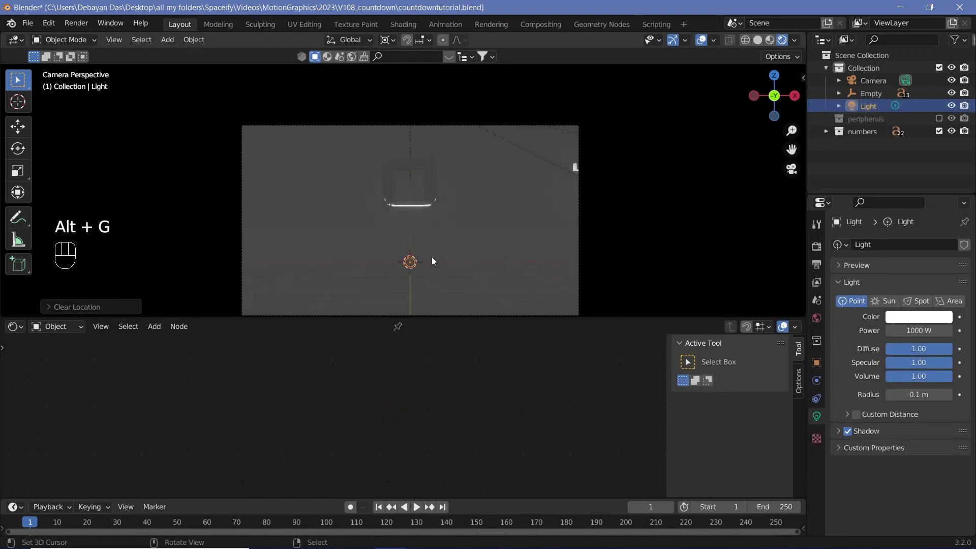
key("g")
key("z")
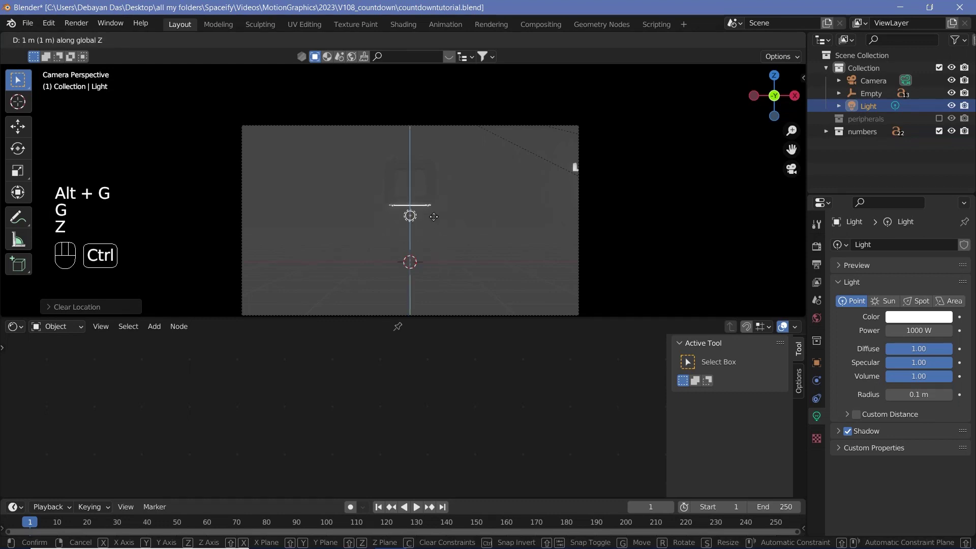
left_click(431, 179)
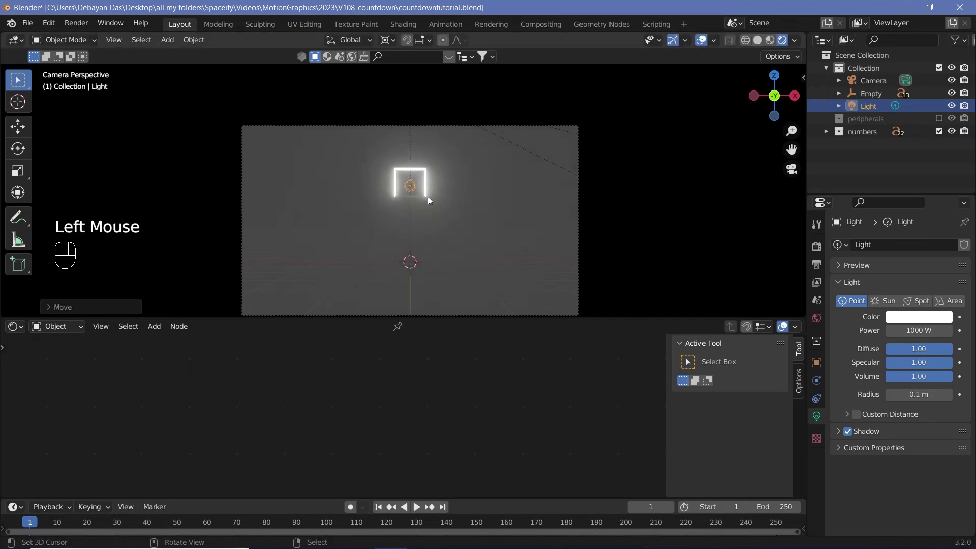
Set the light's radius to 4 m and its power to 0 W.
mouse_move(918, 394)
left_mouse_down()
mouse_move(964, 395)
mouse_move(922, 396)
left_mouse_up()
type("4")
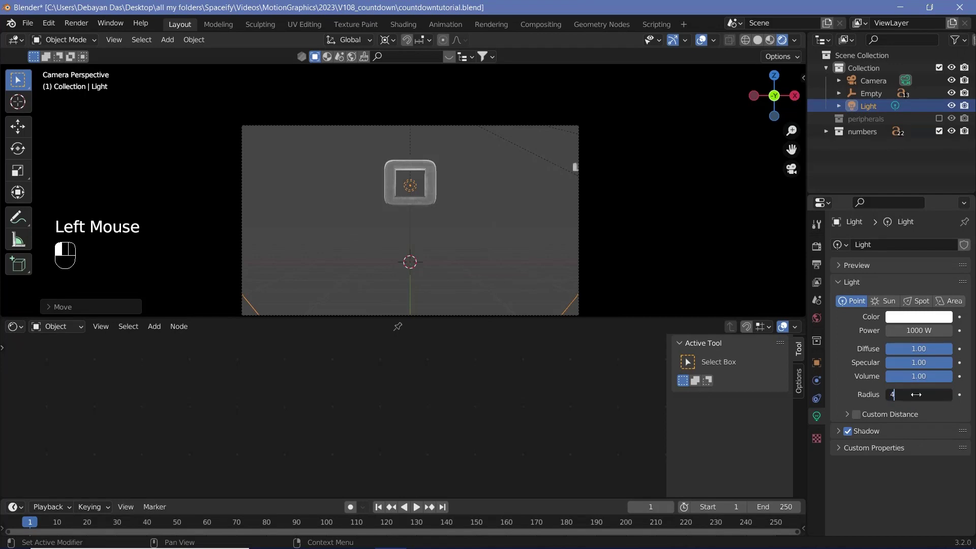
key("Return")
double_click(919, 329)
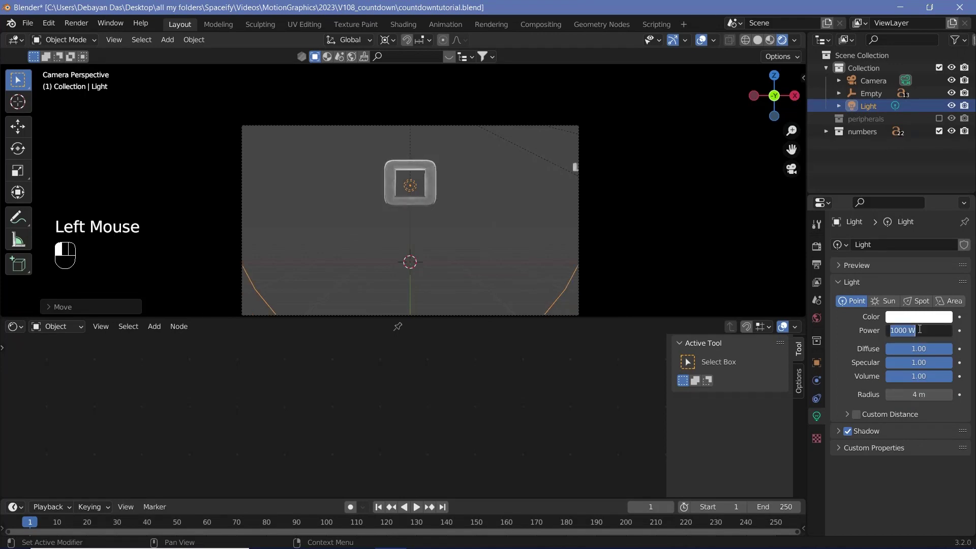
type("0")
key("Return")
On the inner text's material, set the second Voronoi Texture's scale to 15 and move the ColorRamp's black stop to 0.153.
right_click(430, 185)
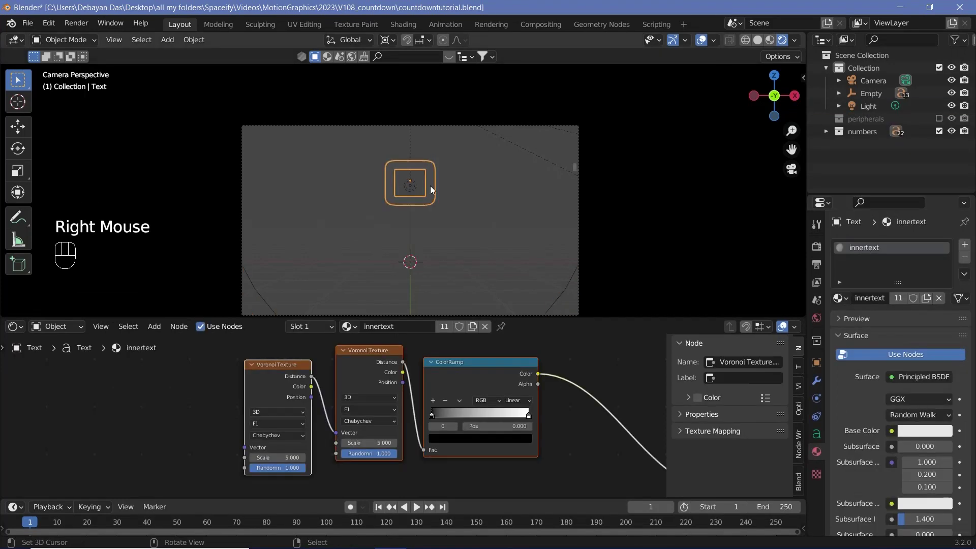
scroll(412, 374, "up", 5)
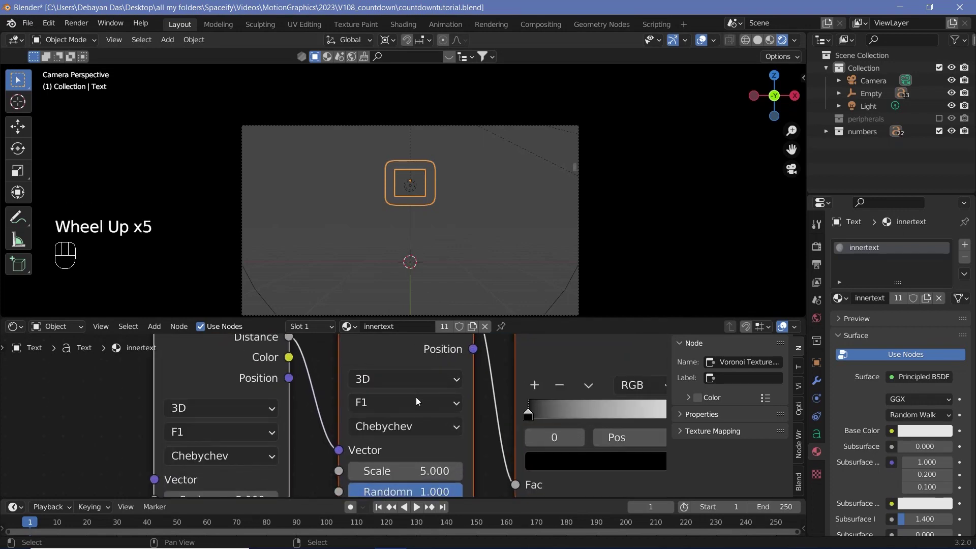
scroll(441, 207, "up", 3)
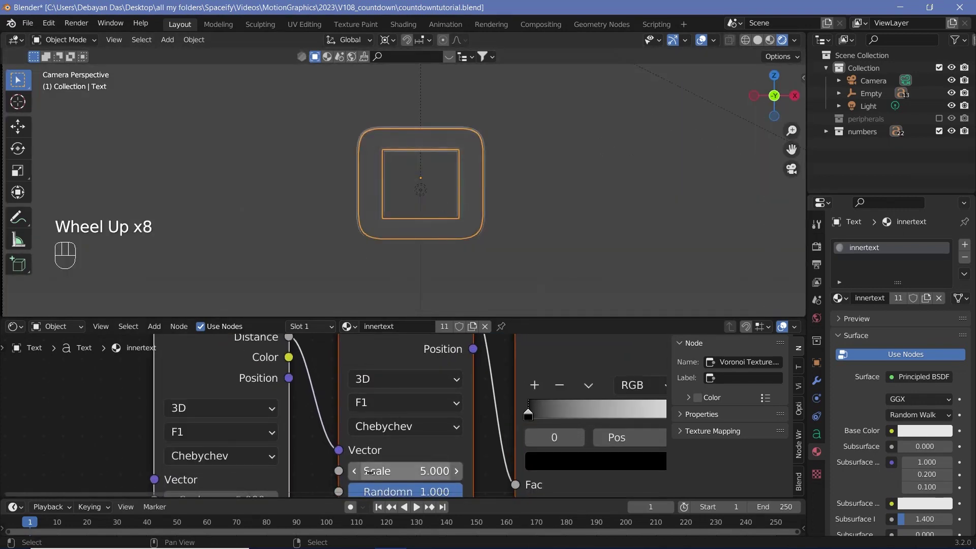
left_click_drag(388, 471, 442, 471)
left_click(389, 471)
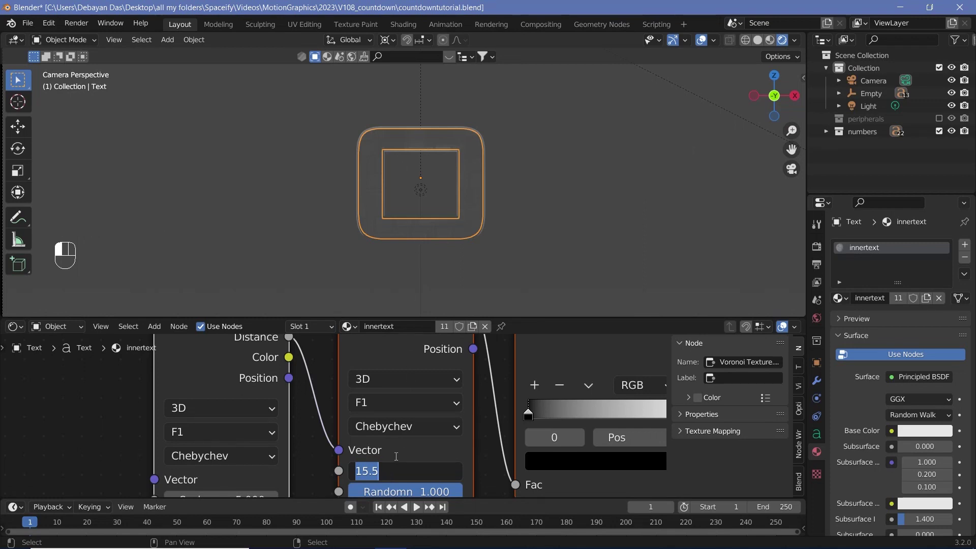
key("Return")
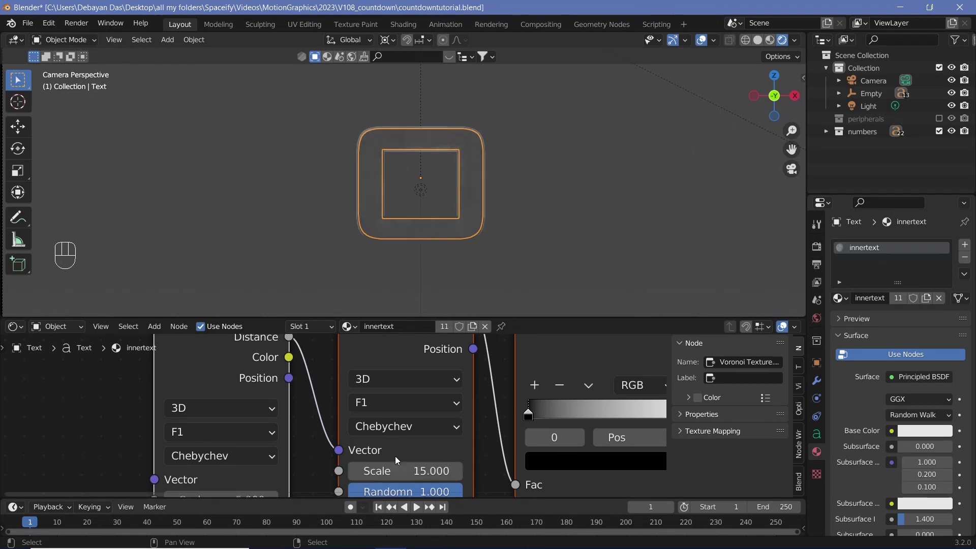
left_click_drag(528, 415, 559, 412)
scroll(514, 425, "down", 6)
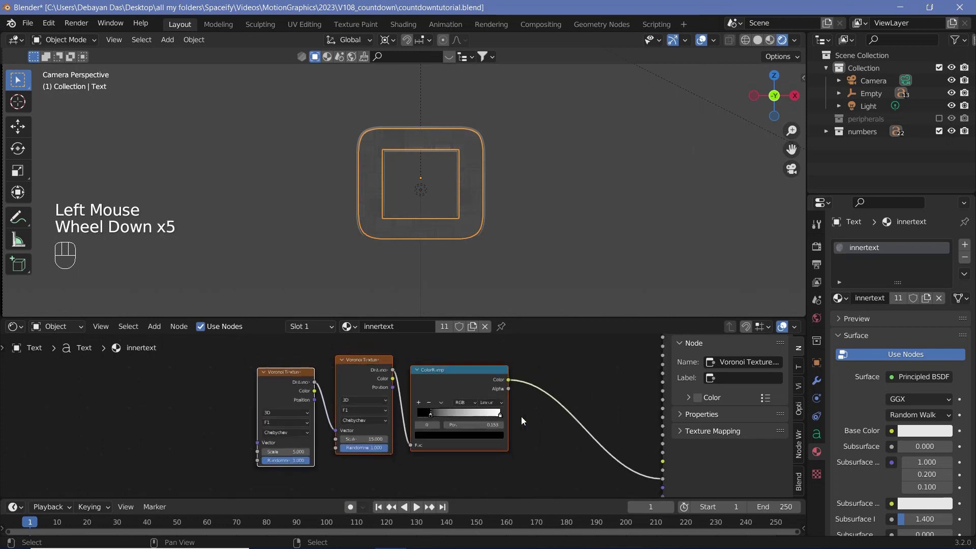
Move the texture nodes farther from the Principled BSDF and add a Math node set to Multiply between them.
middle_click_drag(520, 418, 377, 402)
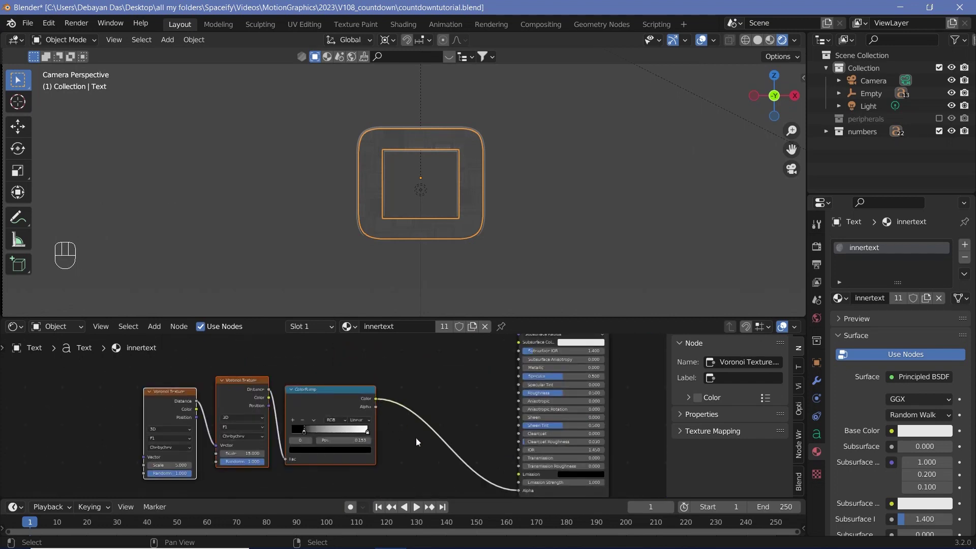
left_click_drag(166, 371, 276, 403)
key("shift+a")
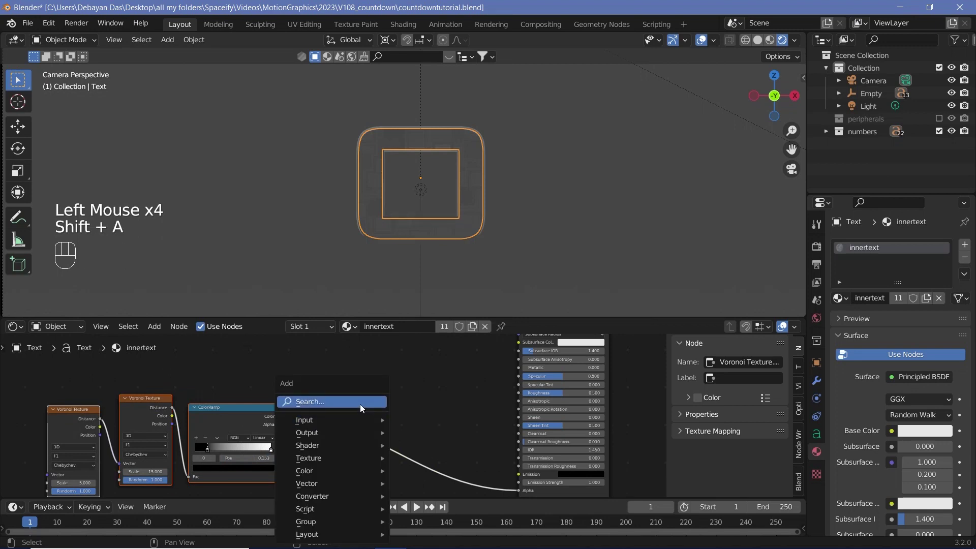
left_click(360, 404)
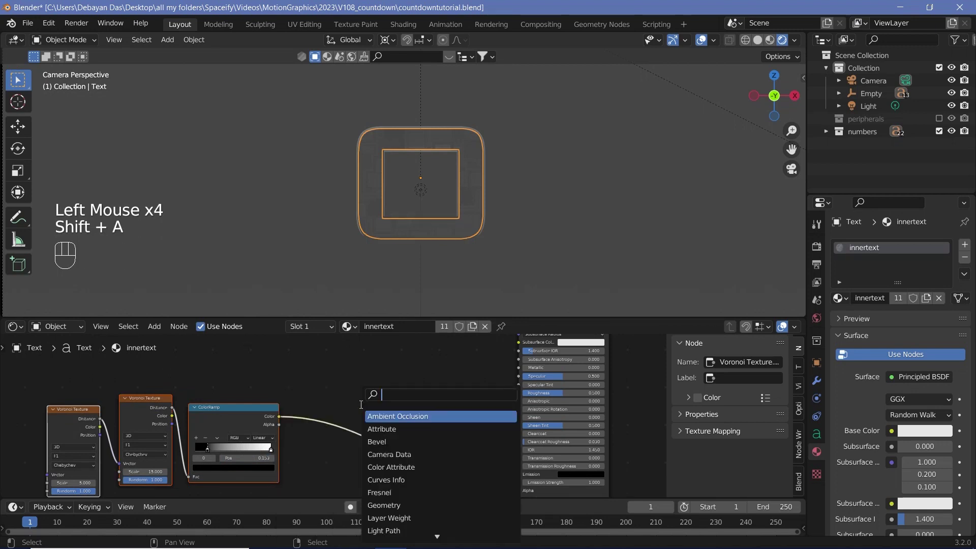
type("math")
left_click(375, 414)
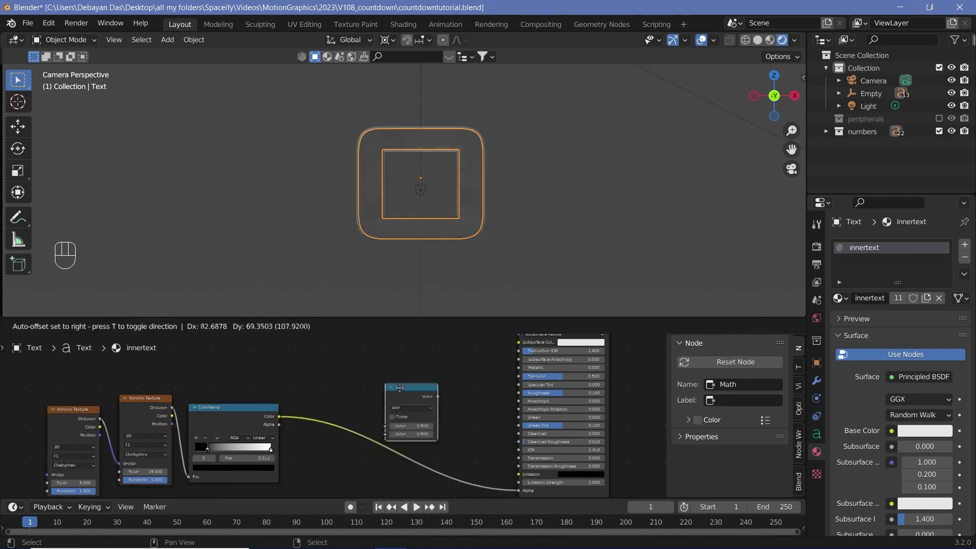
left_click(413, 404)
left_click(414, 404)
left_click(404, 442)
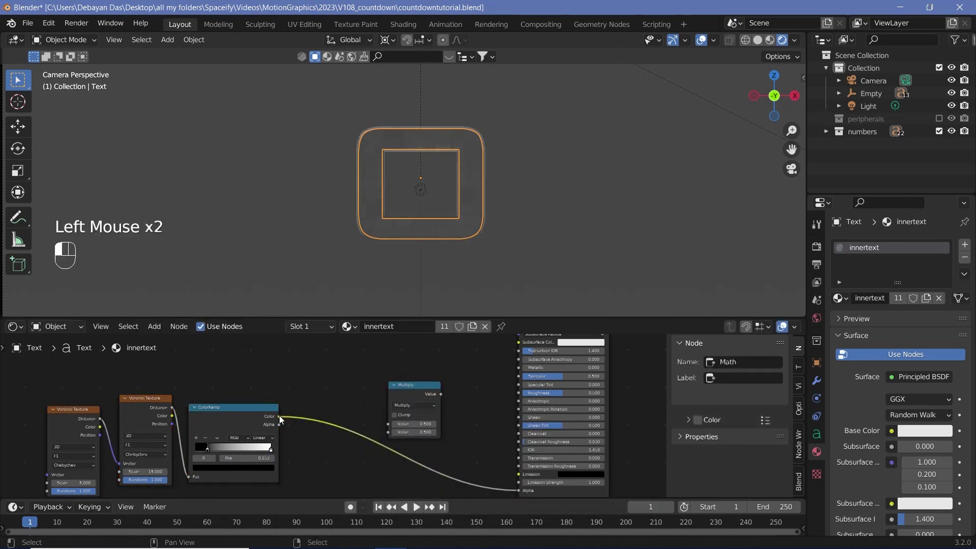
Feed the ColorRamp's Color into the Multiply node, set its multiplier to 10, and connect its output to Emission Strength.
left_click_drag(278, 417, 401, 430)
left_click(403, 432)
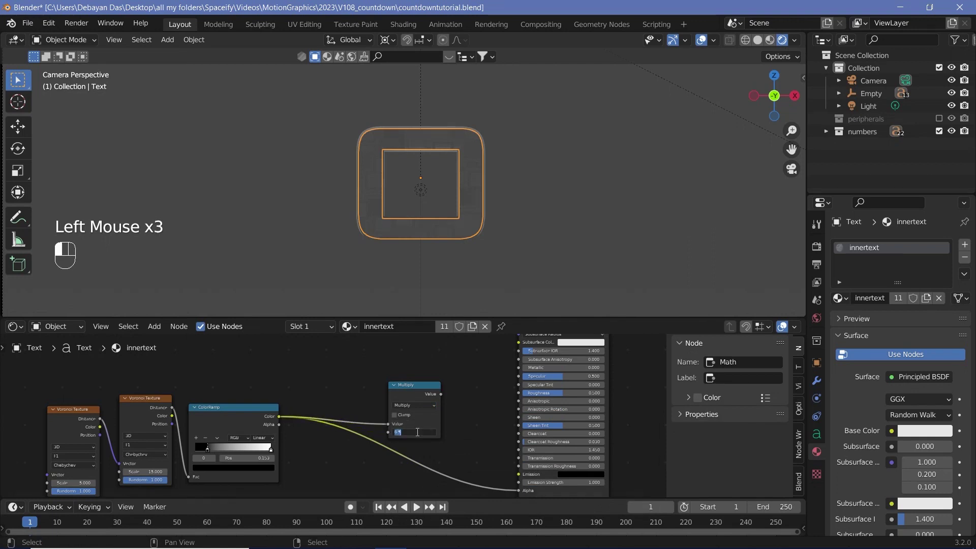
type("10")
key("Return")
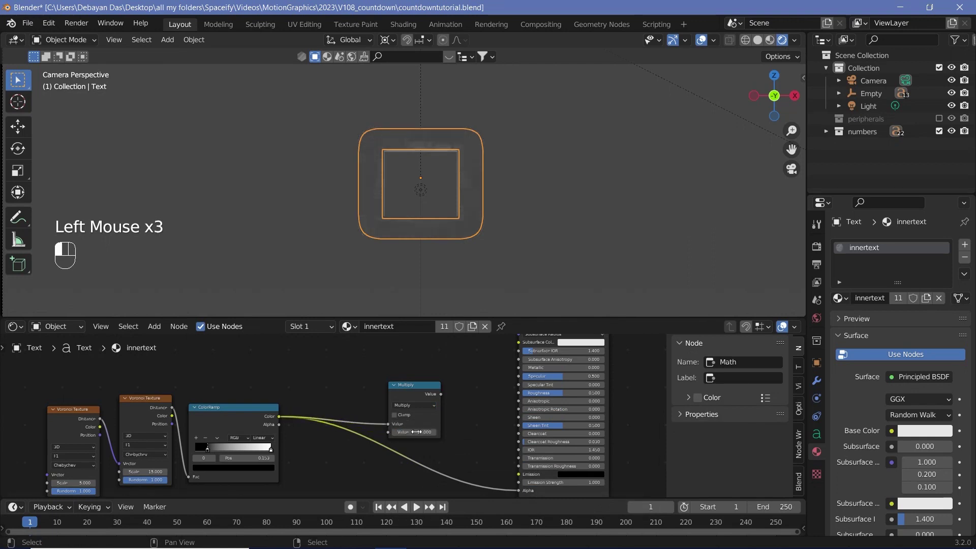
left_click_drag(441, 394, 519, 428)
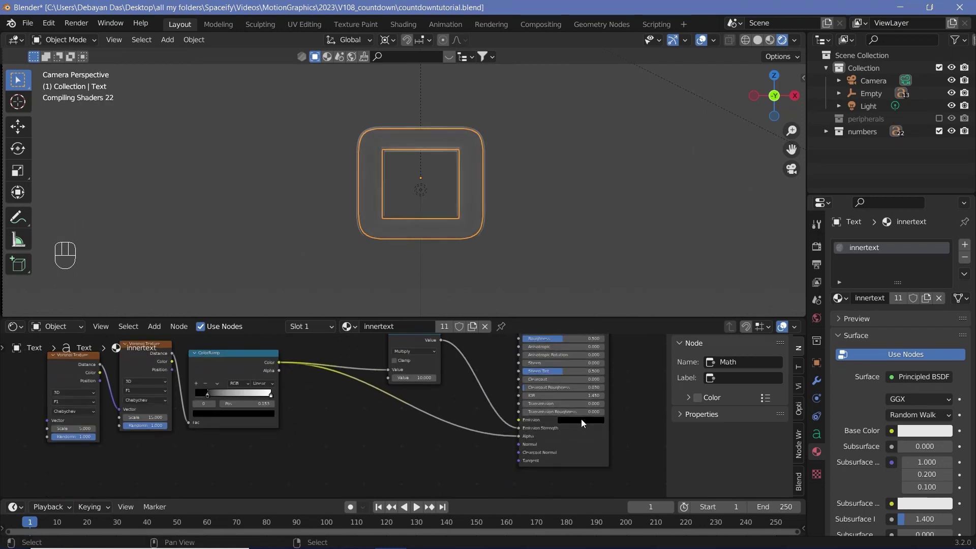
Set the Principled BSDF's Emission color to a pale cyan at full brightness.
left_click(582, 418)
left_click_drag(622, 362, 621, 313)
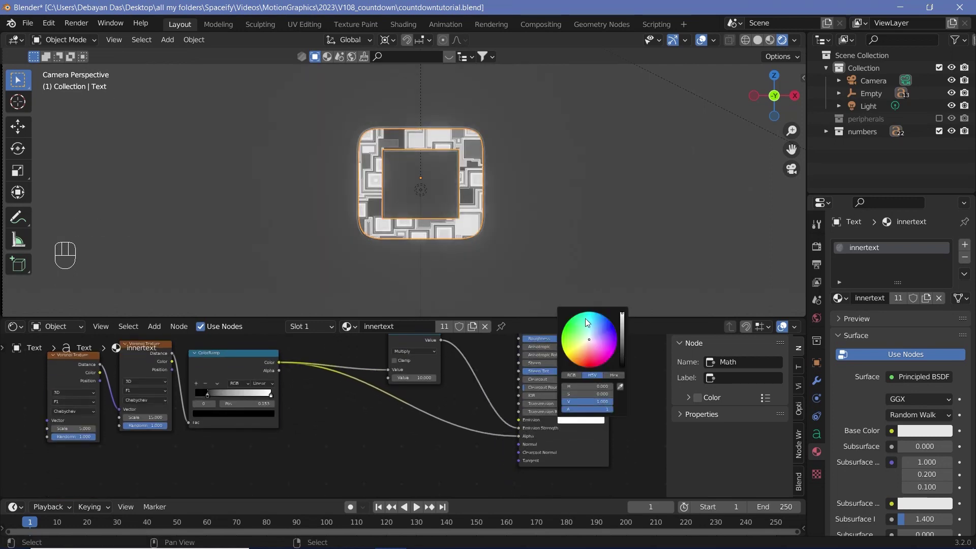
left_click(591, 333)
Set the first Voronoi Texture's scale to 8.1 and move the ColorRamp's black stop to 0.458.
middle_click_drag(81, 432, 222, 466)
scroll(222, 466, "up", 2)
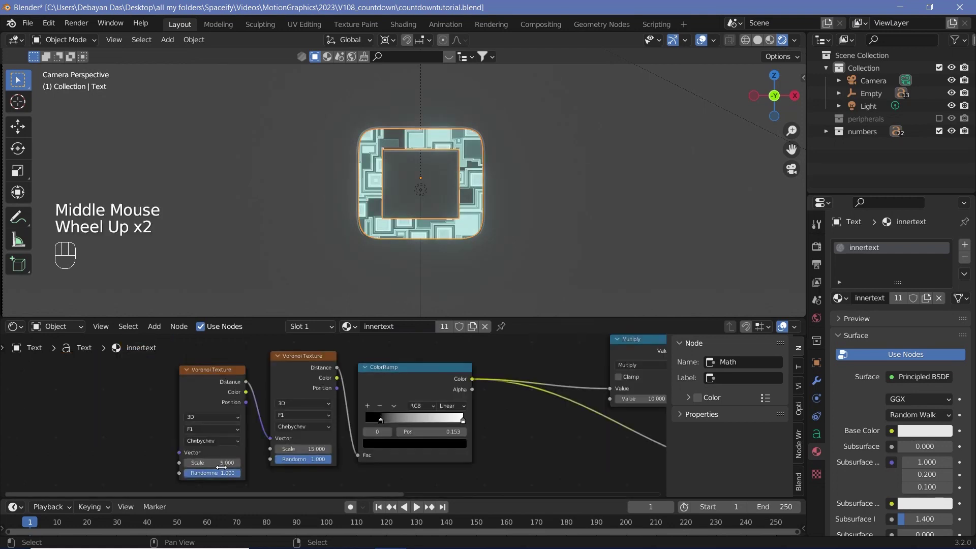
left_click_drag(220, 463, 237, 463)
left_click_drag(381, 421, 412, 425)
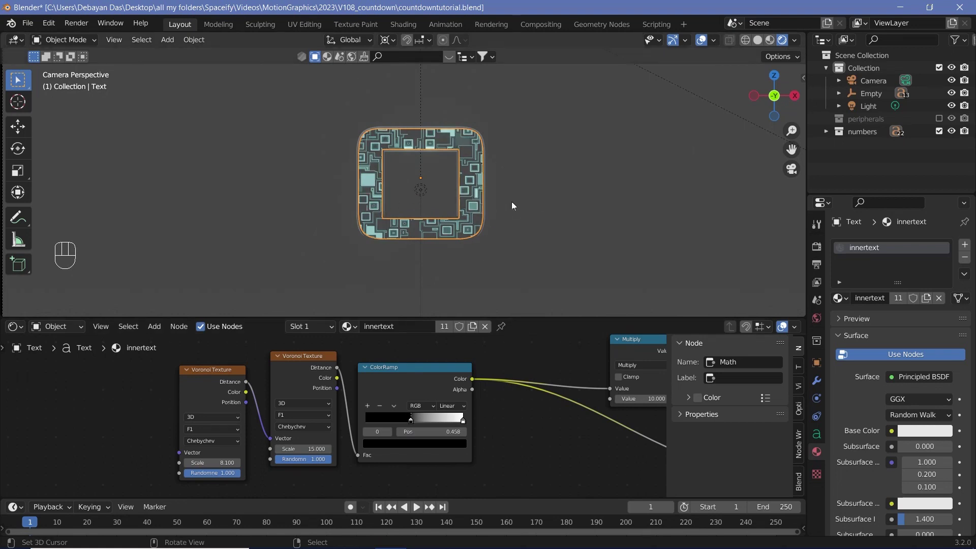
Hide the viewport overlays and darken the world background color to near black.
scroll(520, 192, "down", 2)
left_click(702, 41)
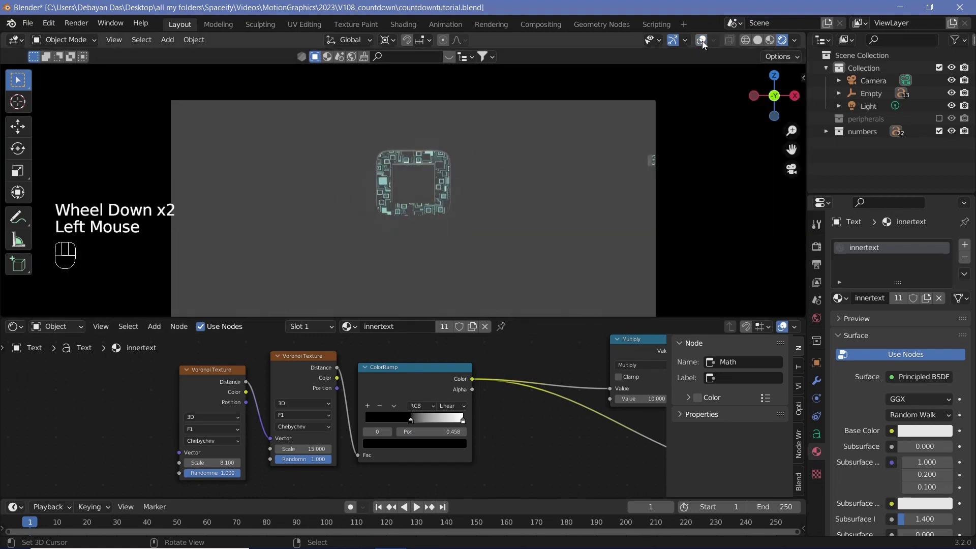
left_click(816, 320)
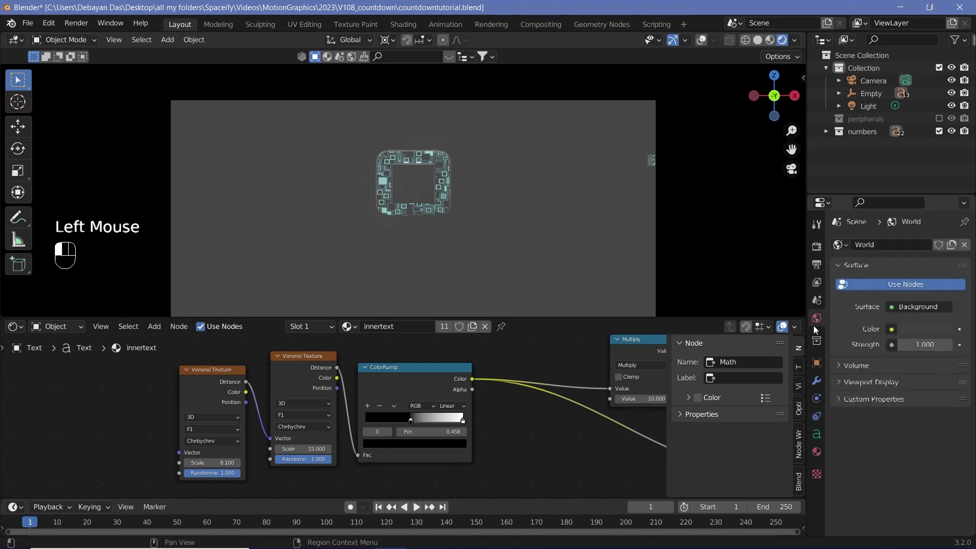
left_click(924, 329)
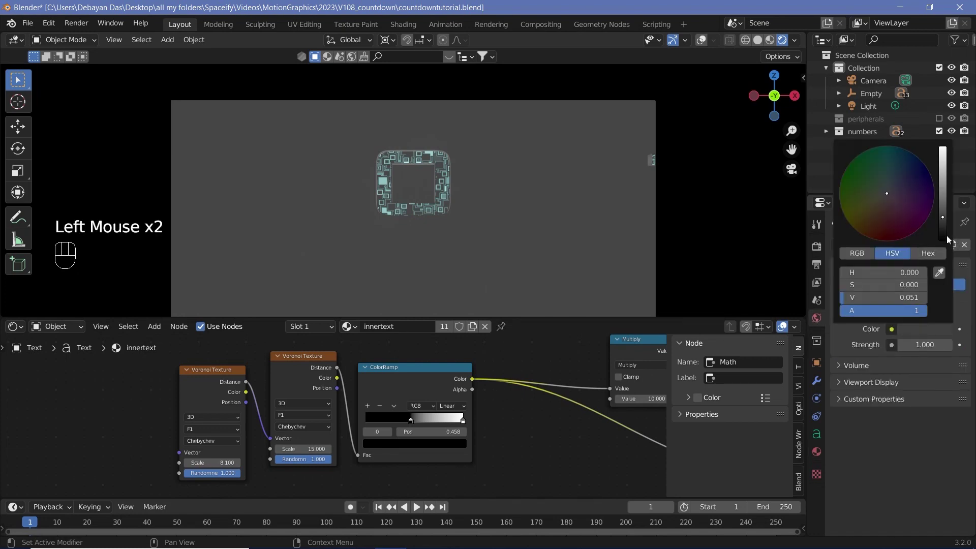
left_click_drag(945, 235, 943, 232)
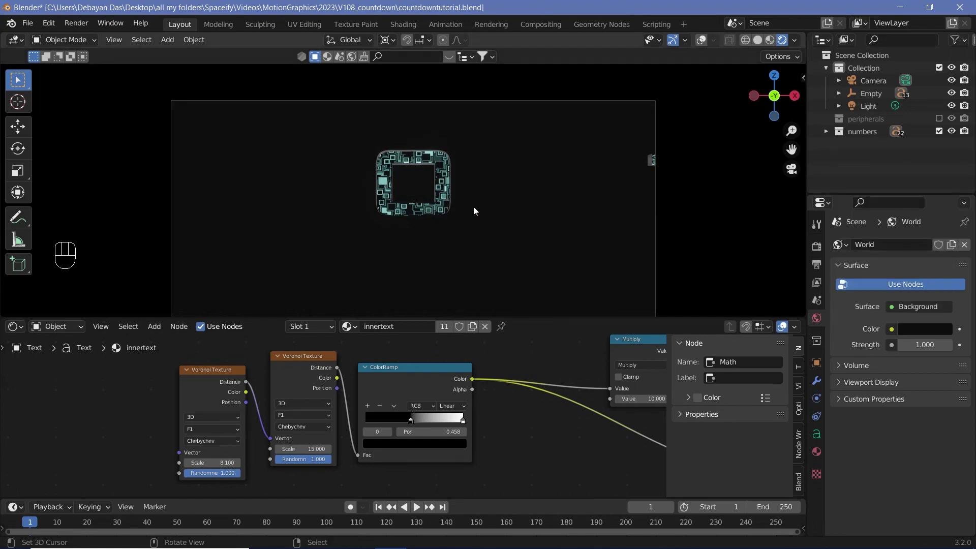
Replace the outer number's Principled BSDF with an Emission node connected to the Material Output's Surface, with viewport overlays shown.
scroll(335, 416, "down", 5)
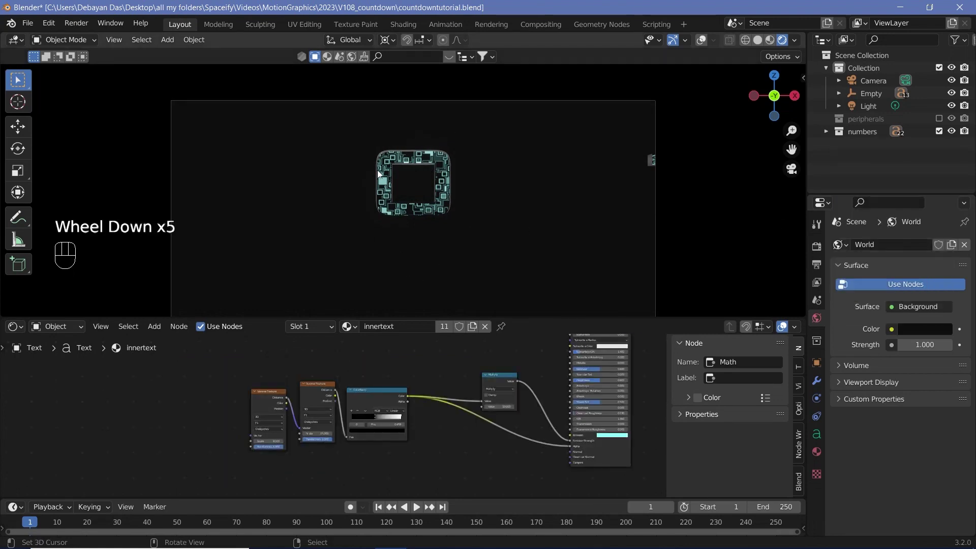
right_click(413, 166)
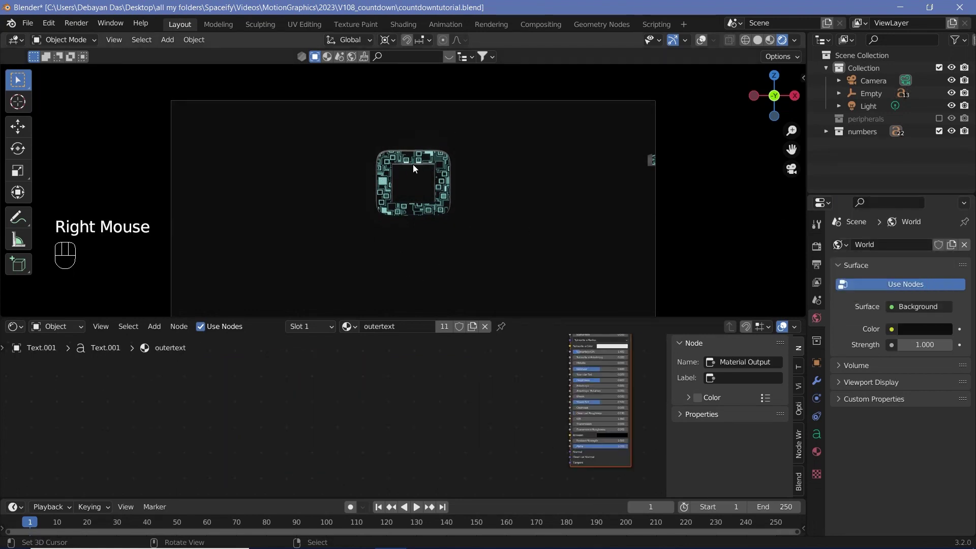
left_click(701, 40)
middle_click_drag(529, 418, 408, 456)
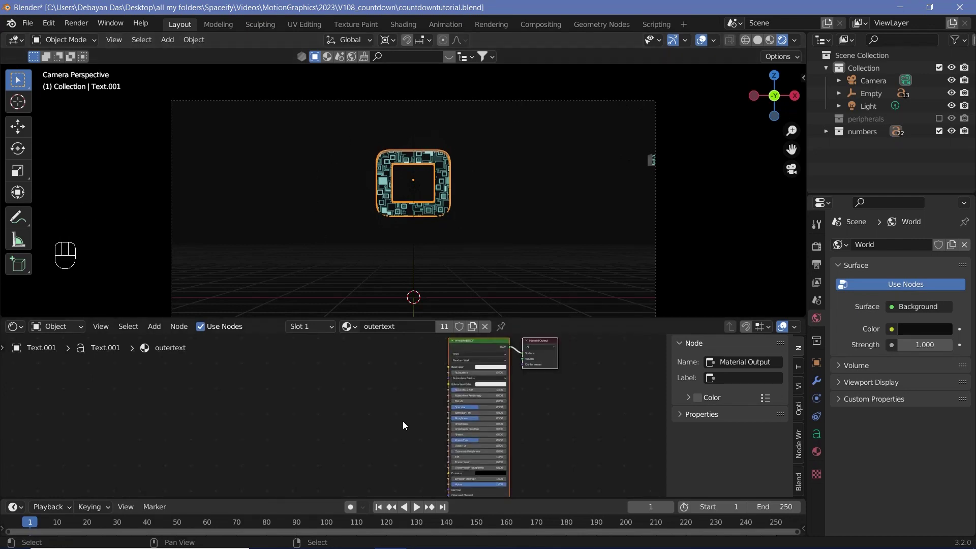
double_click(467, 348)
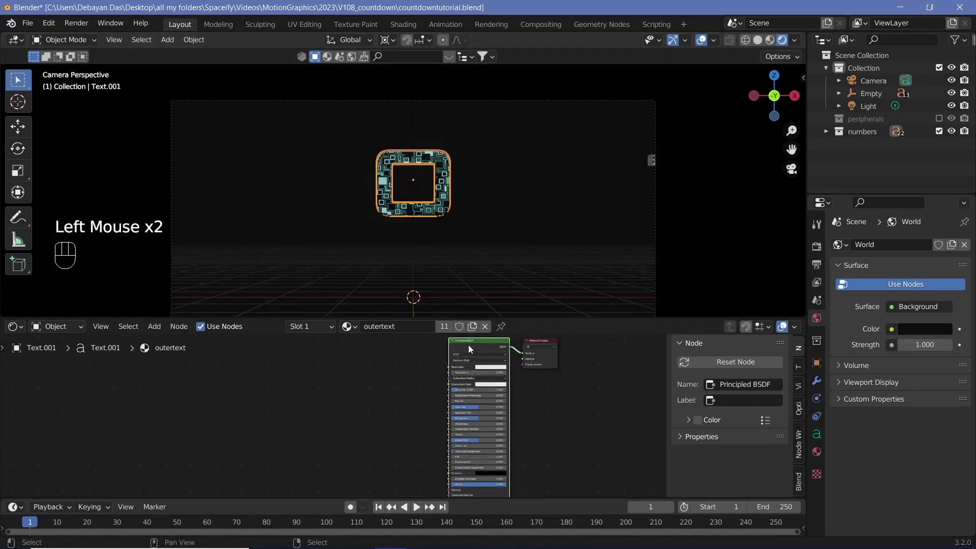
key("x")
key("shift+a")
left_click(454, 362)
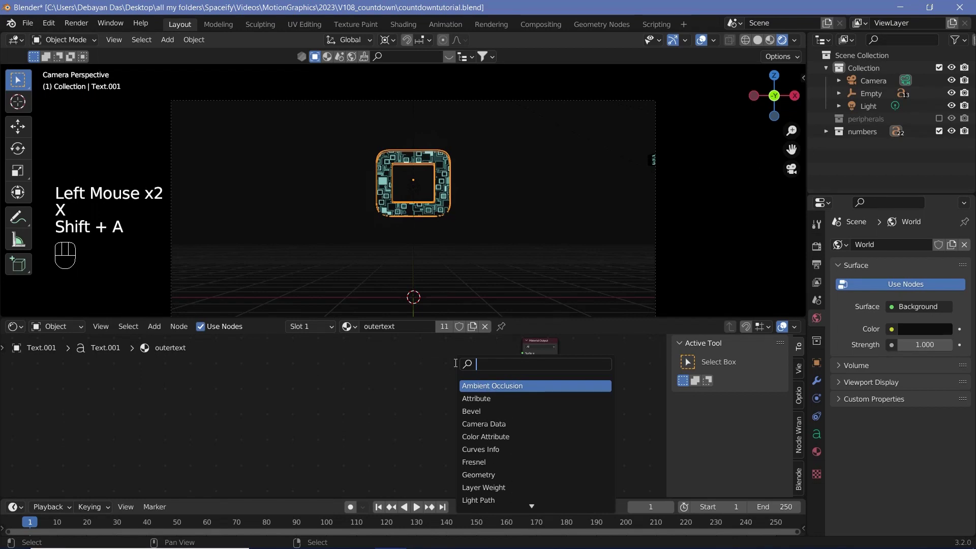
type("emis")
key("Return")
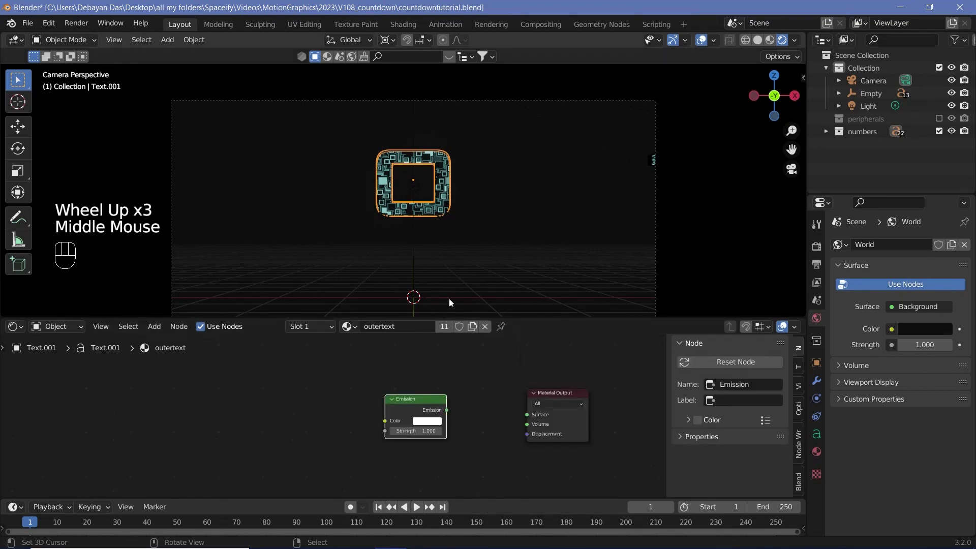
left_click_drag(446, 409, 528, 413)
Set the outertext Emission node's color to a saturated cyan (hue 0.511, saturation 0.993) and its strength to 10.
left_click(427, 421)
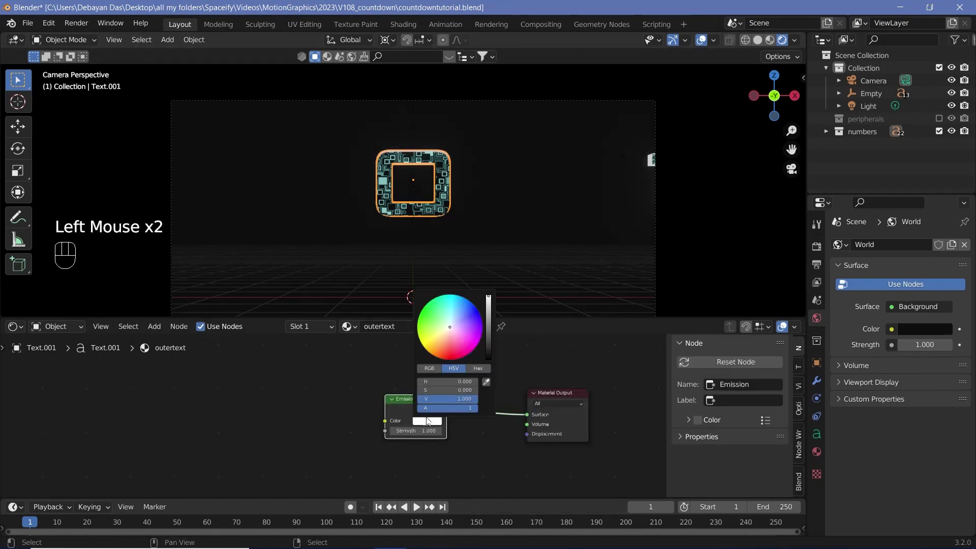
left_click_drag(449, 309, 450, 297)
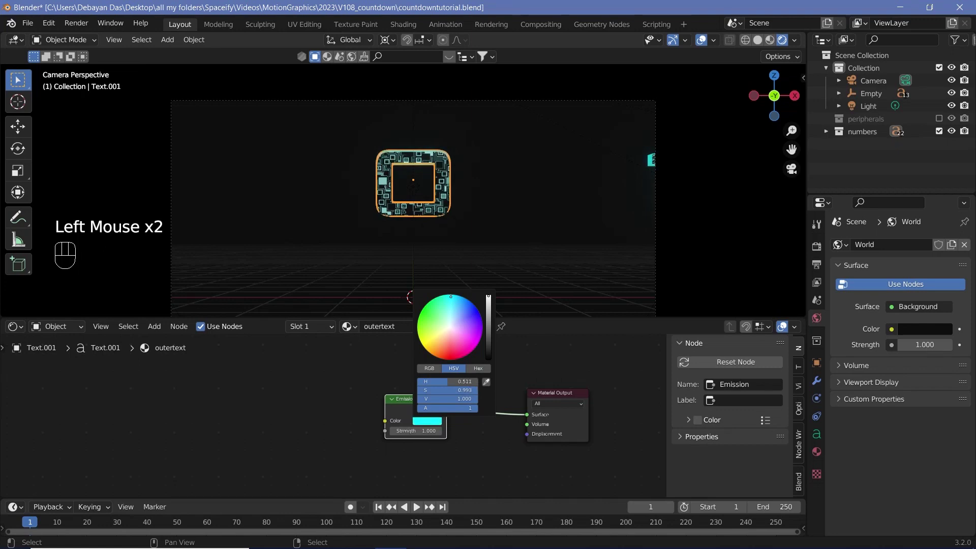
left_click(415, 431)
type("1")
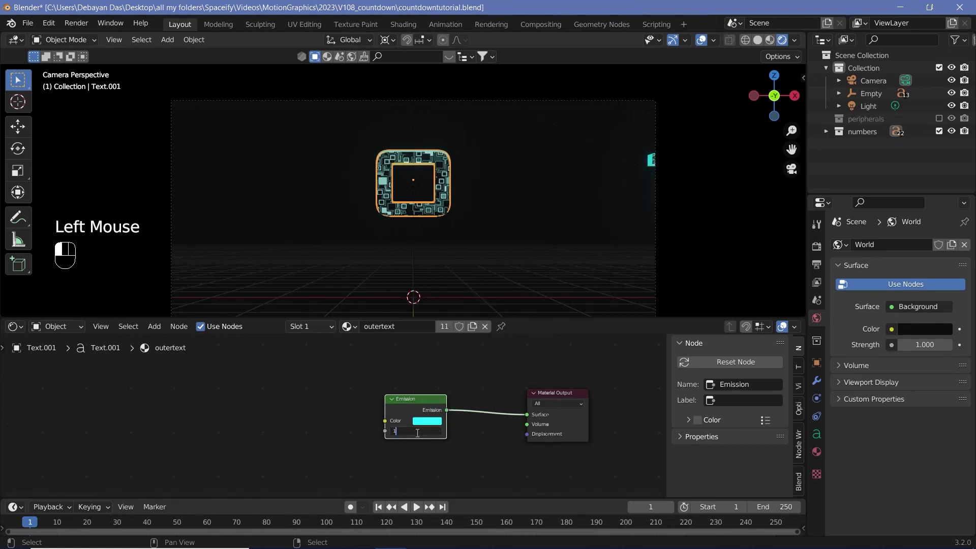
type("0")
key("Return")
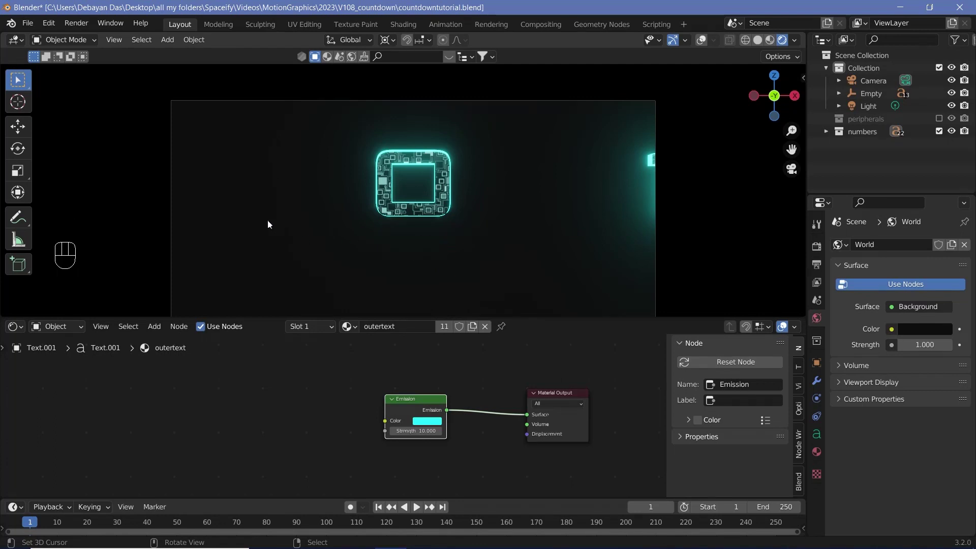
Show the viewport overlays, add a plain axes empty and move it along positive X to the right-hand spotlight arms.
scroll(461, 225, "down", 4)
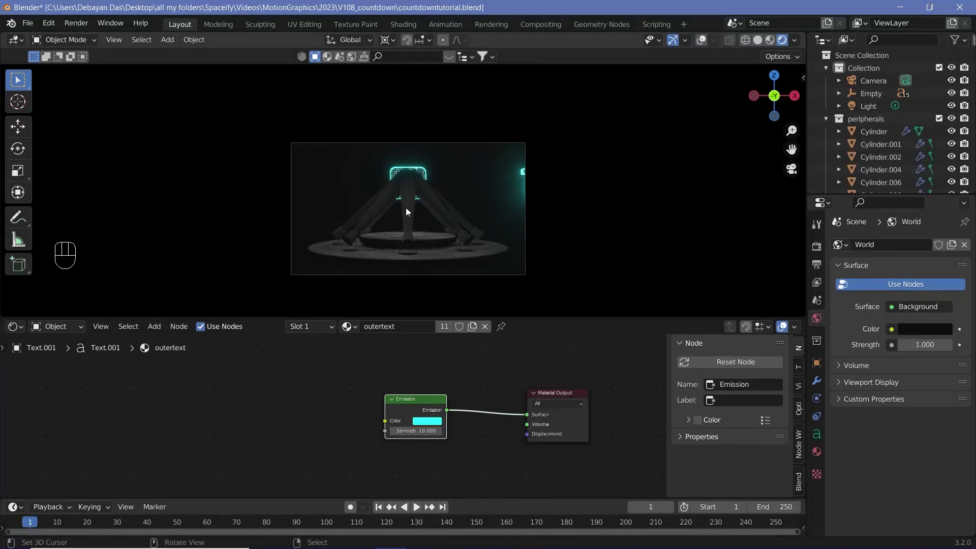
scroll(406, 210, "up", 2)
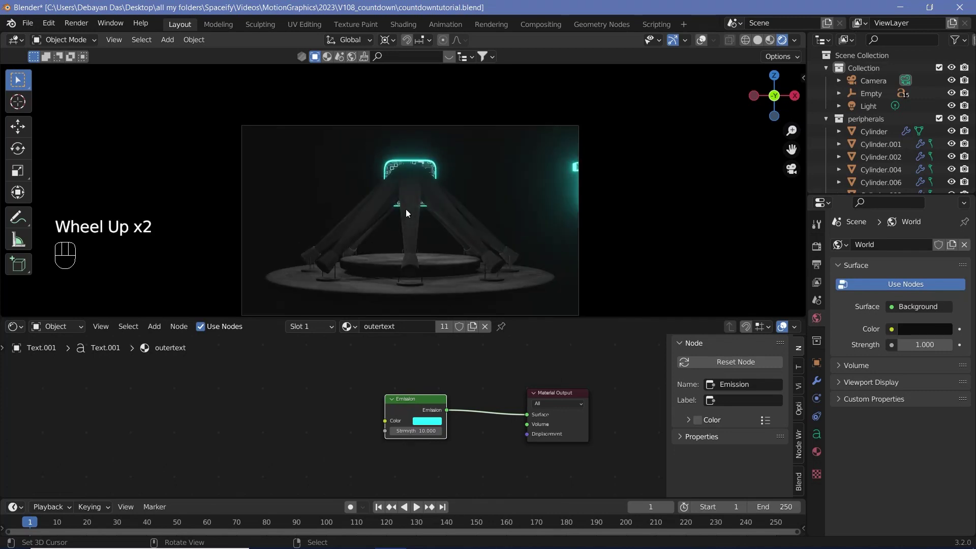
left_click(701, 44)
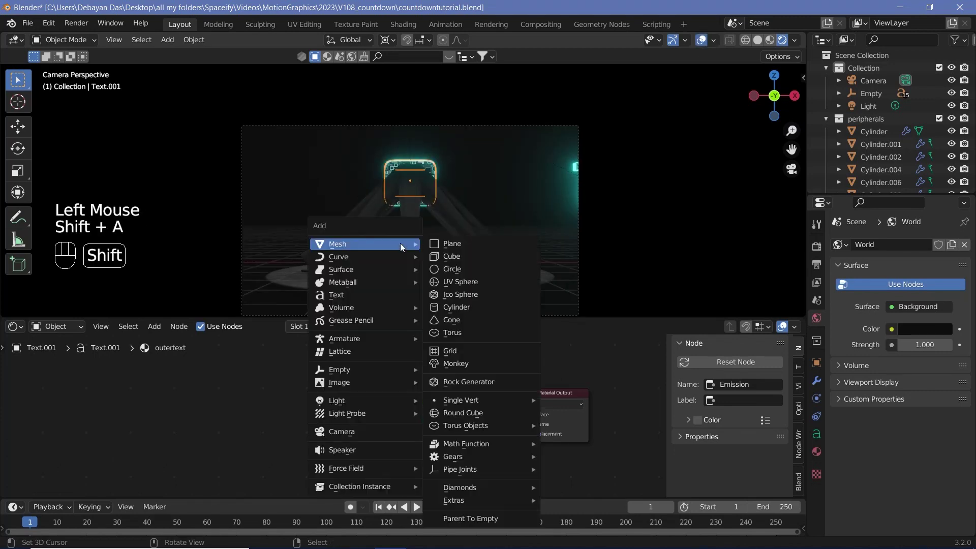
key("shift+a")
mouse_move(350, 371)
left_click(456, 369)
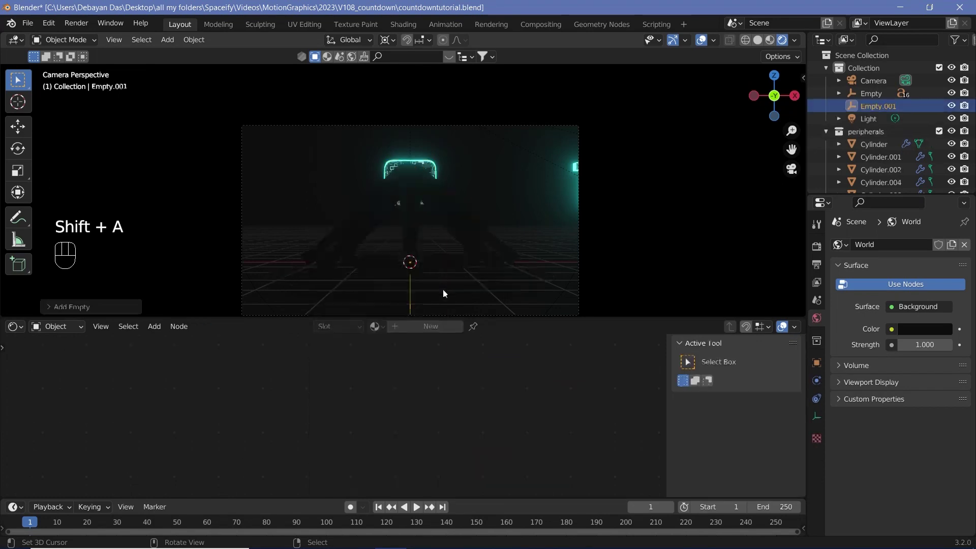
key("g")
key("x")
left_click(513, 287, "ctrl")
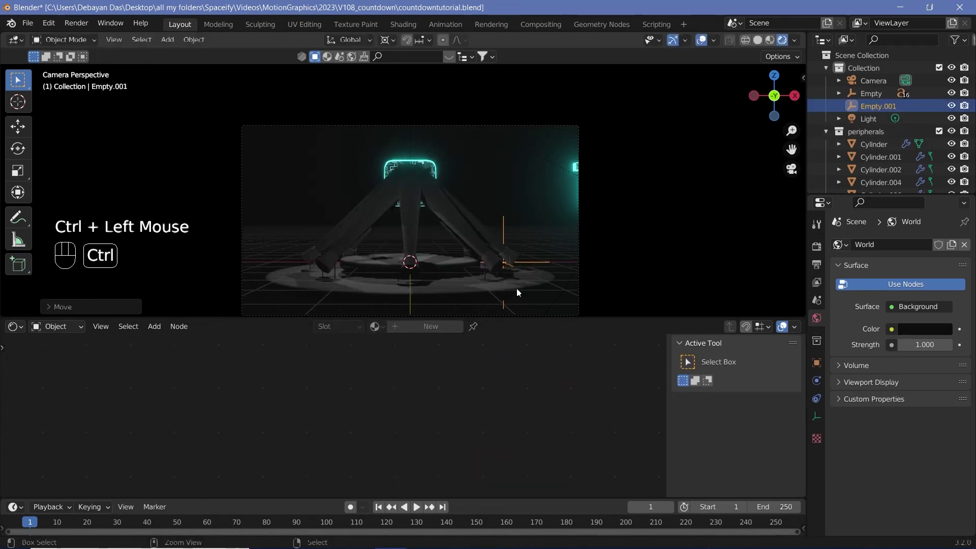
Raise the empty along Z to the number's height and duplicate it along X to the mirrored position left of the number.
key("g")
key("z")
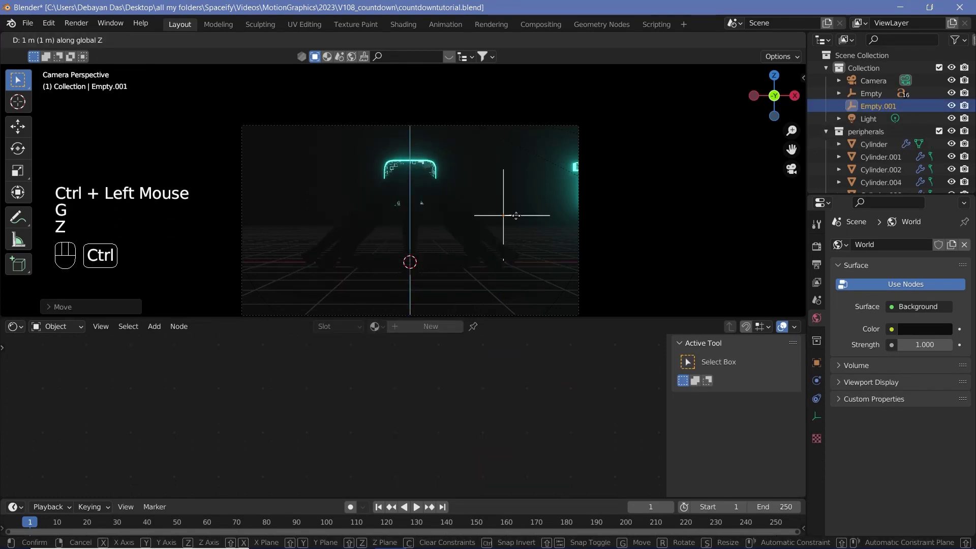
left_click(516, 194, "ctrl")
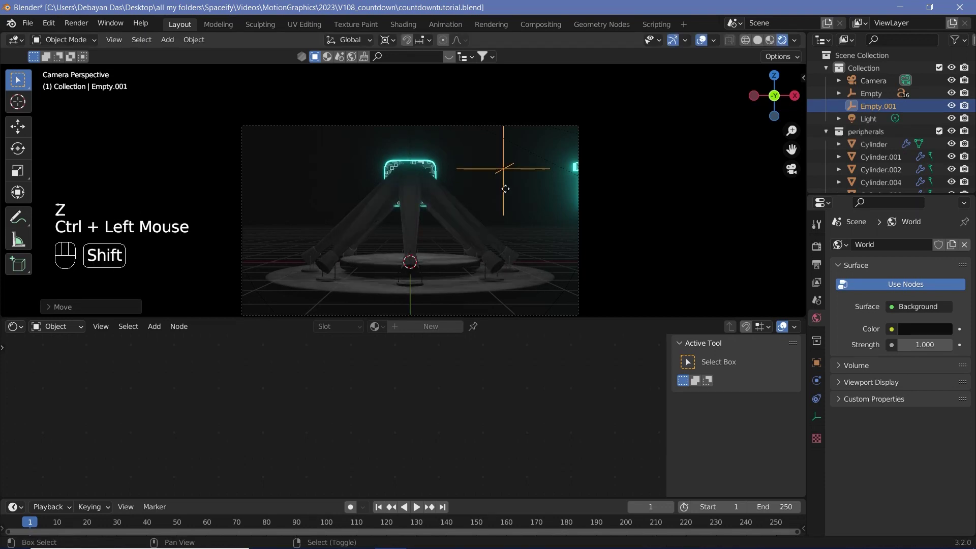
key("shift+d")
key("x")
left_click(333, 184, "ctrl")
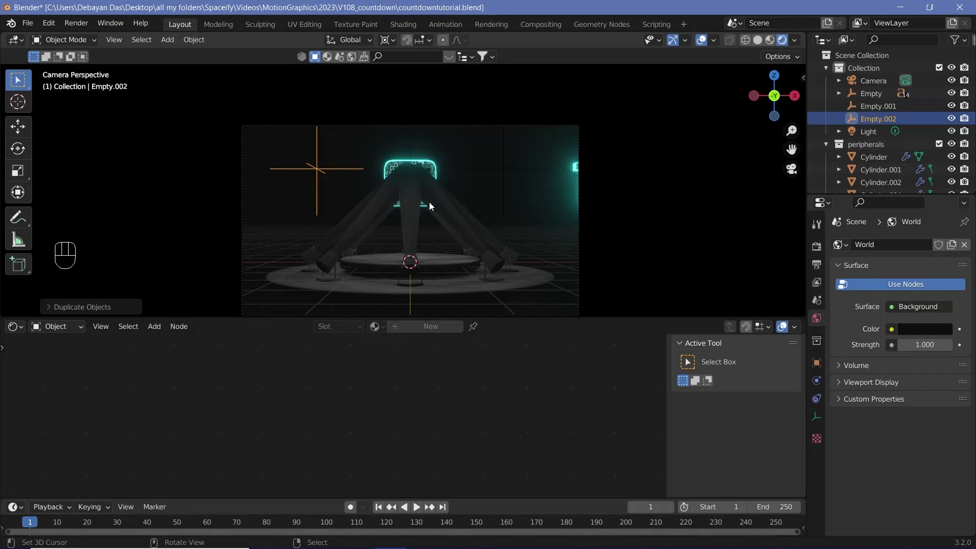
right_click(506, 170)
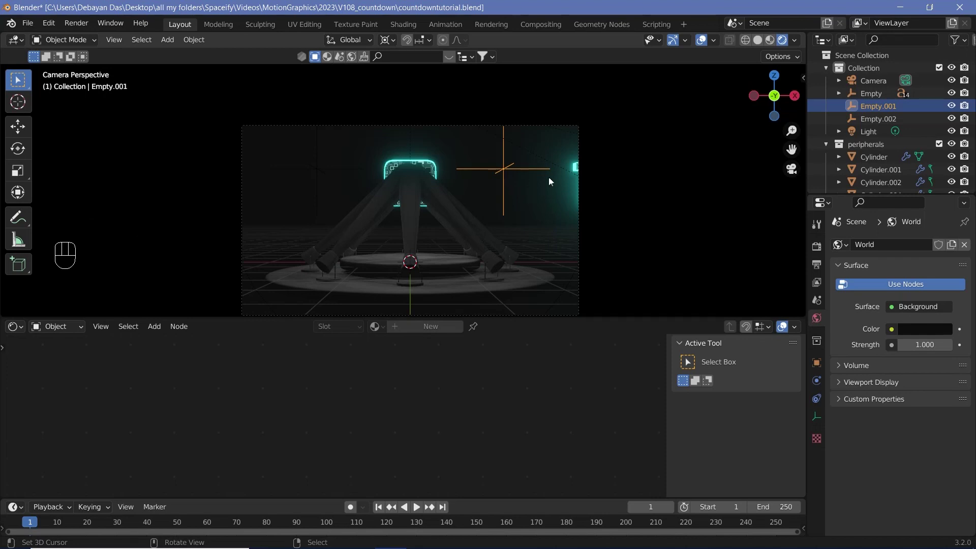
right_click(427, 172)
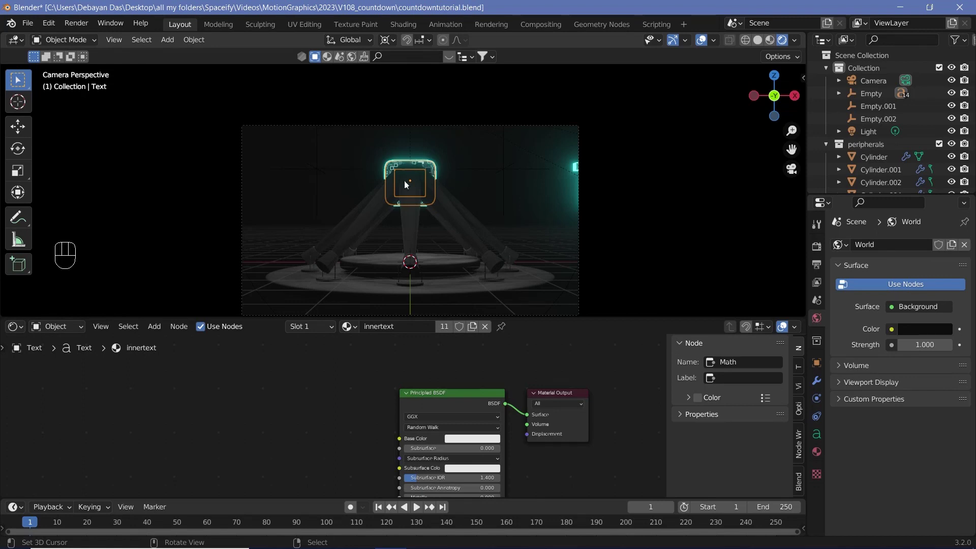
right_click(431, 171)
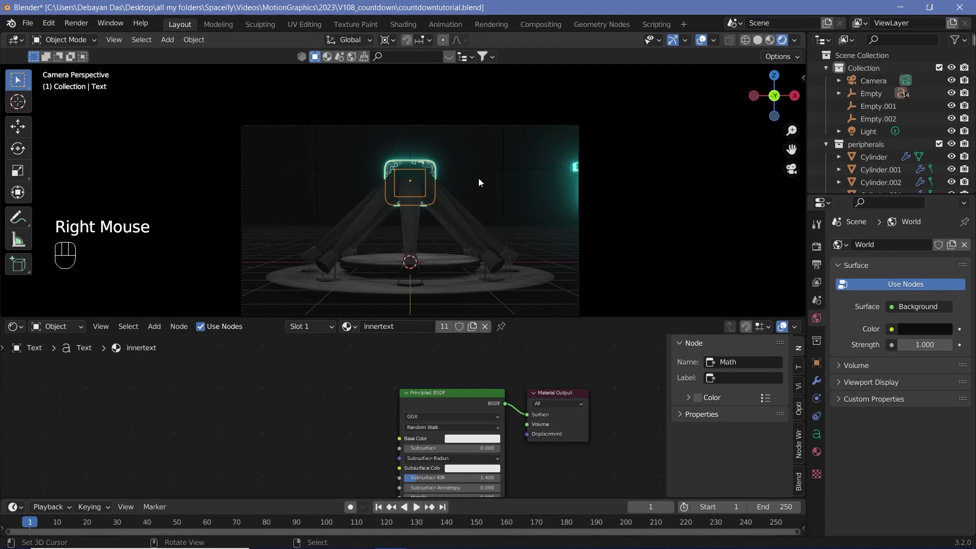
right_click(504, 172)
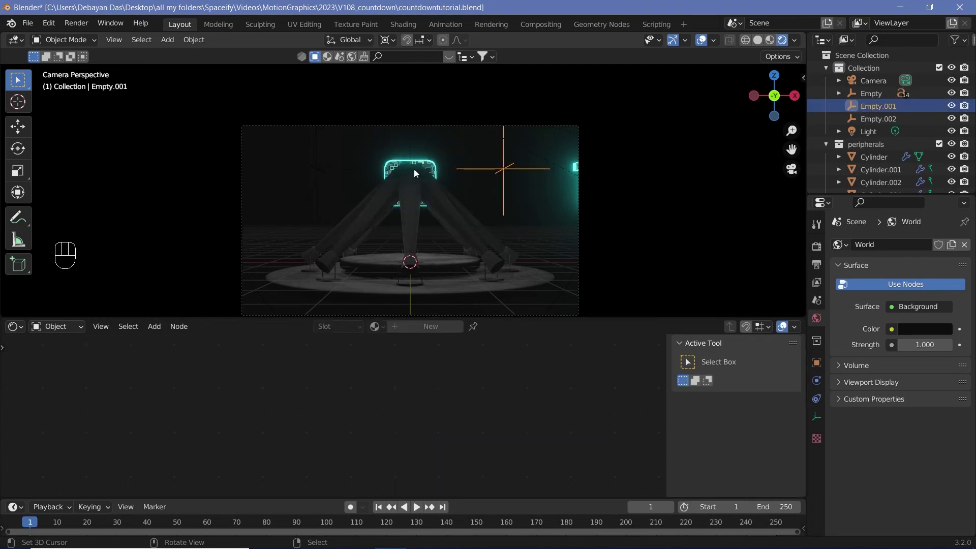
right_click(429, 170)
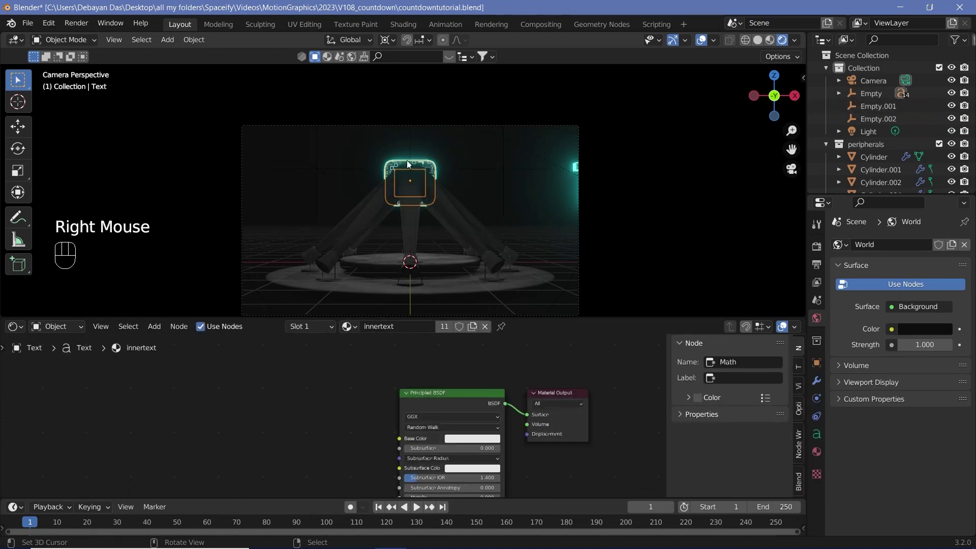
right_click(315, 167)
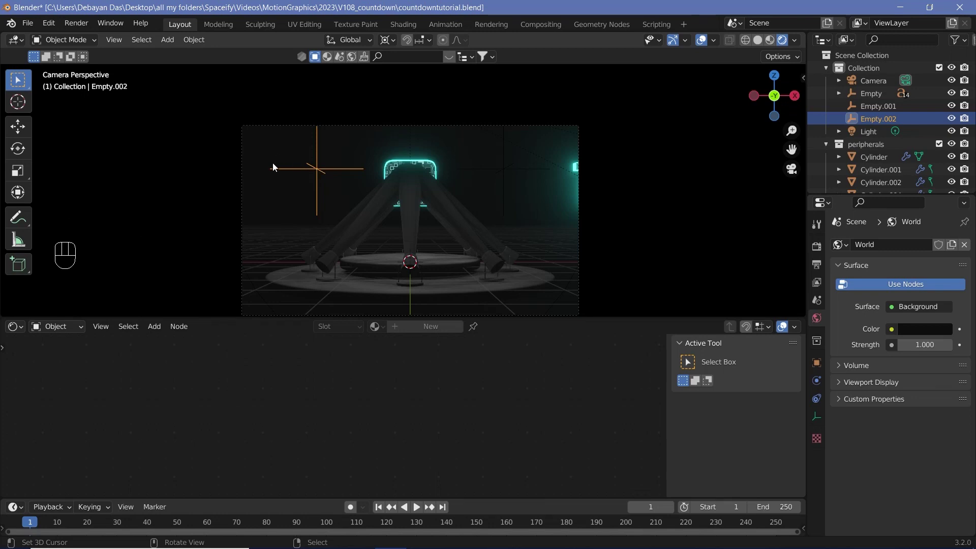
Select the inner number and rearrange its innertext nodes, leaving a wide gap between the Principled BSDF and the Material Output.
right_click(389, 168)
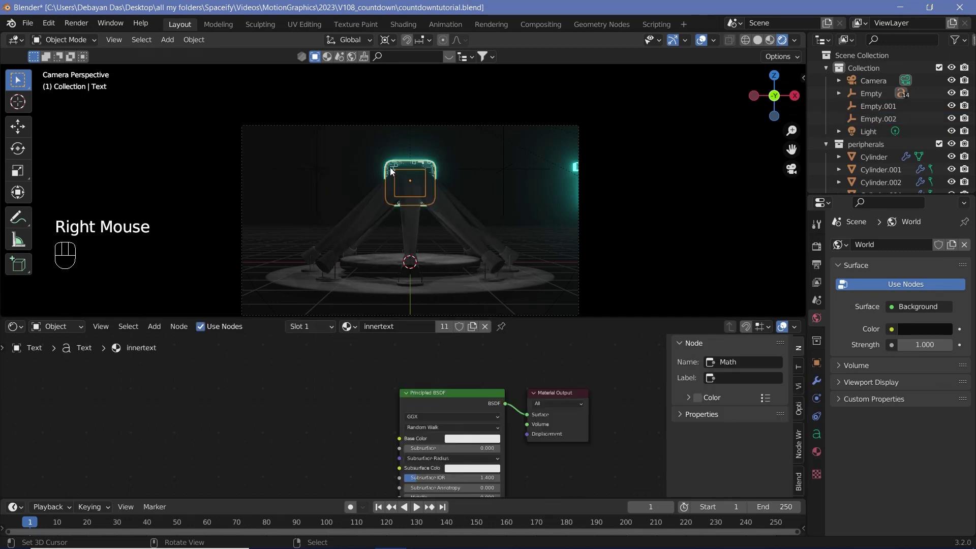
scroll(447, 394, "down", 4)
middle_click_drag(447, 394, 410, 358)
left_click(410, 358)
left_click_drag(411, 358, 331, 388)
left_click(331, 388)
left_click_drag(263, 430, 283, 414)
left_click_drag(470, 355, 555, 345)
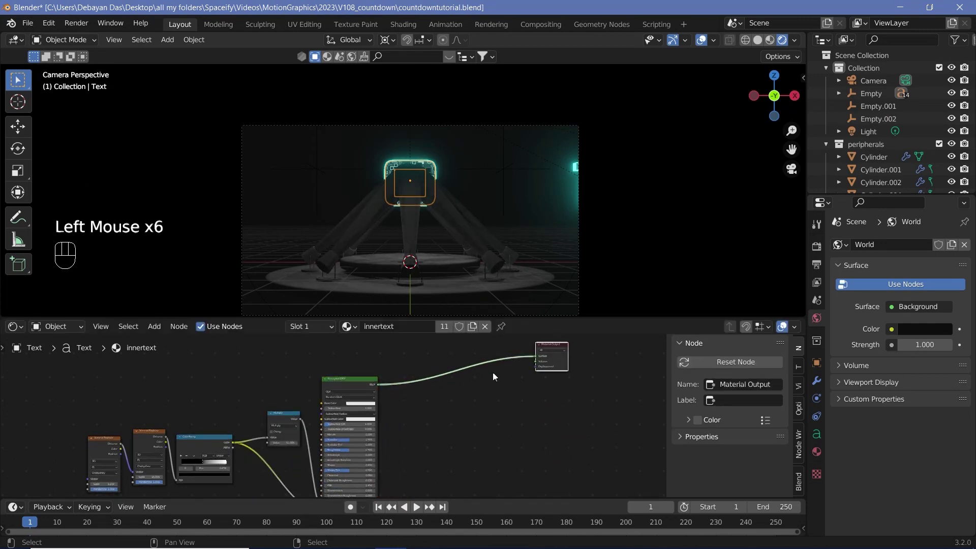
Open the node search to add a node between the Principled BSDF and the Material Output.
scroll(493, 372, "up", 2)
middle_click_drag(493, 373, 442, 415)
key("shift+a")
left_click(413, 401)
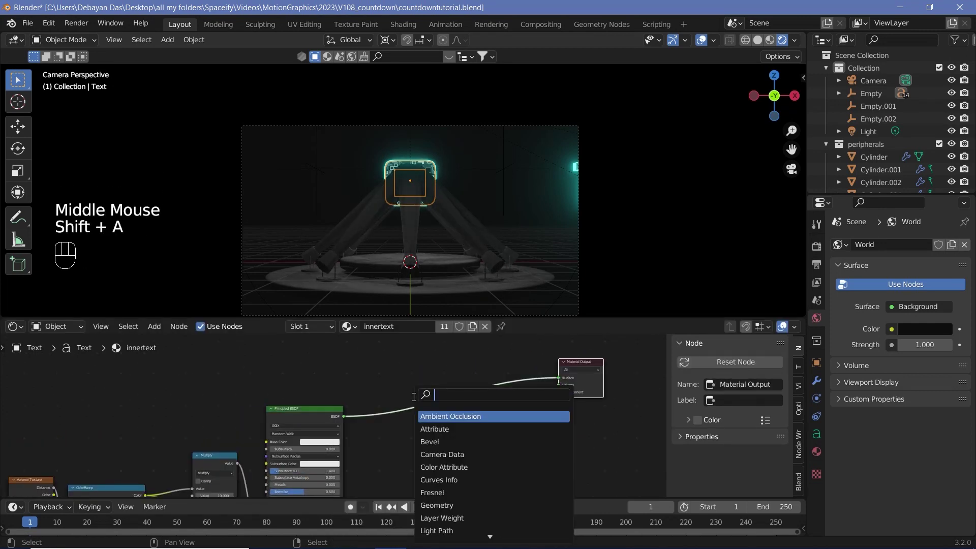
Insert a Mix Shader between the Principled BSDF and Material Output, and feed a Transparent BSDF into its second shader input.
type("mix")
key("Return")
left_click(445, 403)
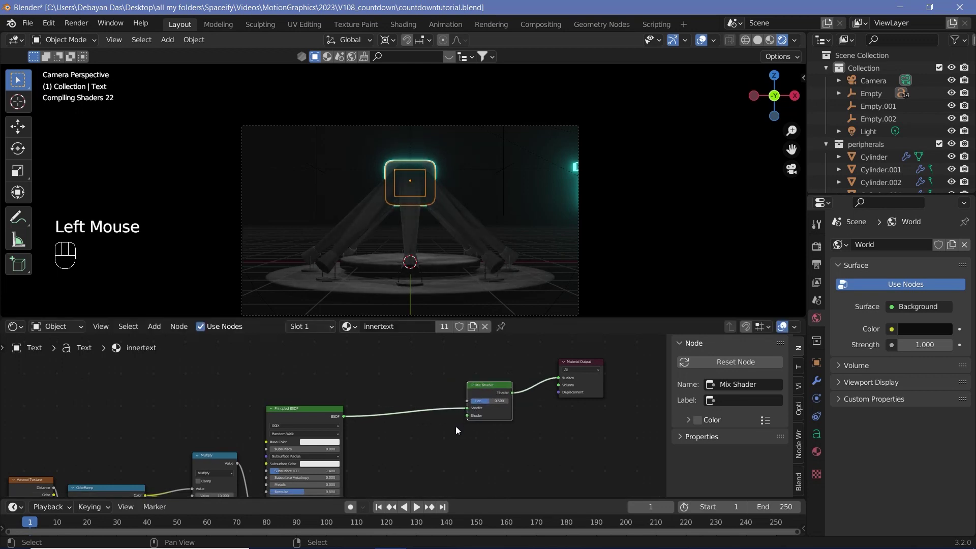
key("shift+a")
type("tra")
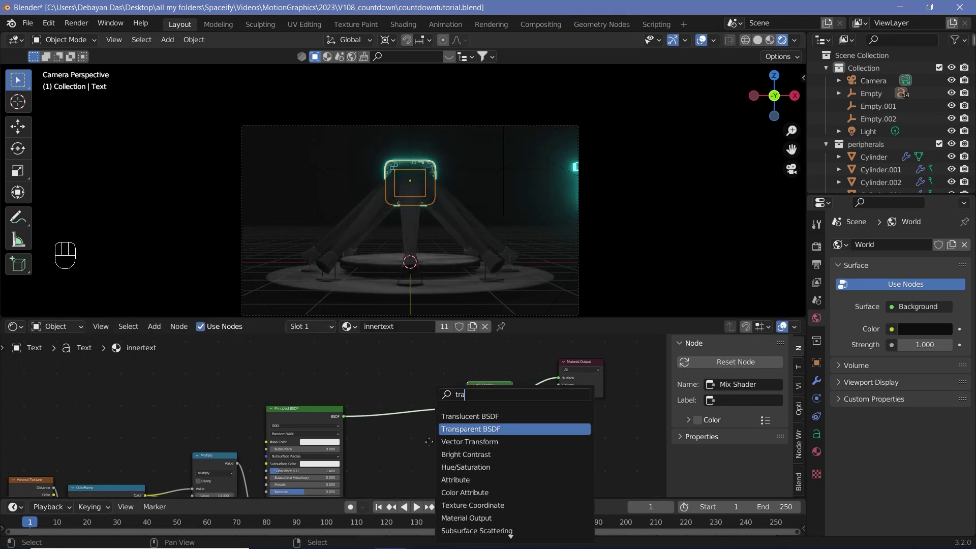
key("Return")
left_click(438, 436)
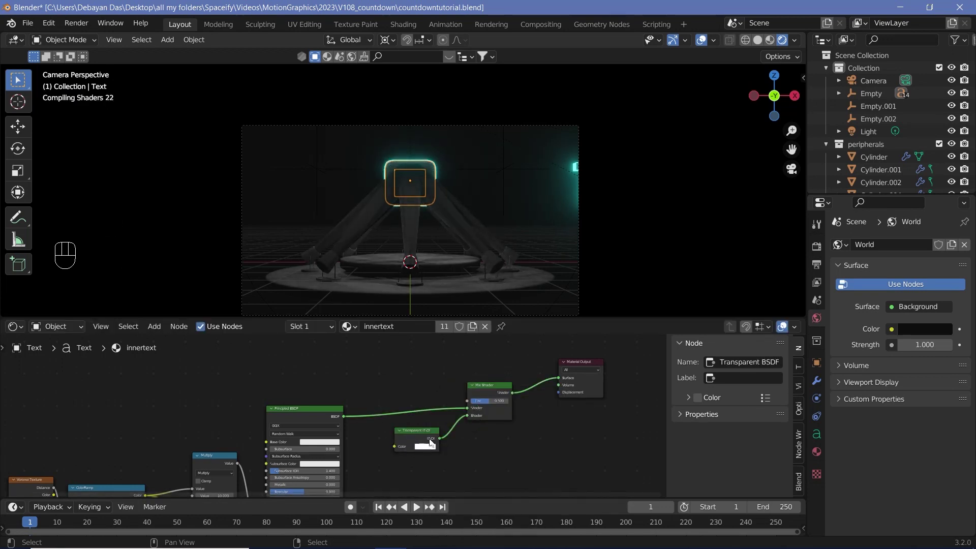
Add a Texture Coordinate node away from the existing nodes and pick Empty.001 from the scene as its object.
middle_click_drag(358, 388, 519, 443)
key("shift+a")
left_click(385, 402)
type("tex")
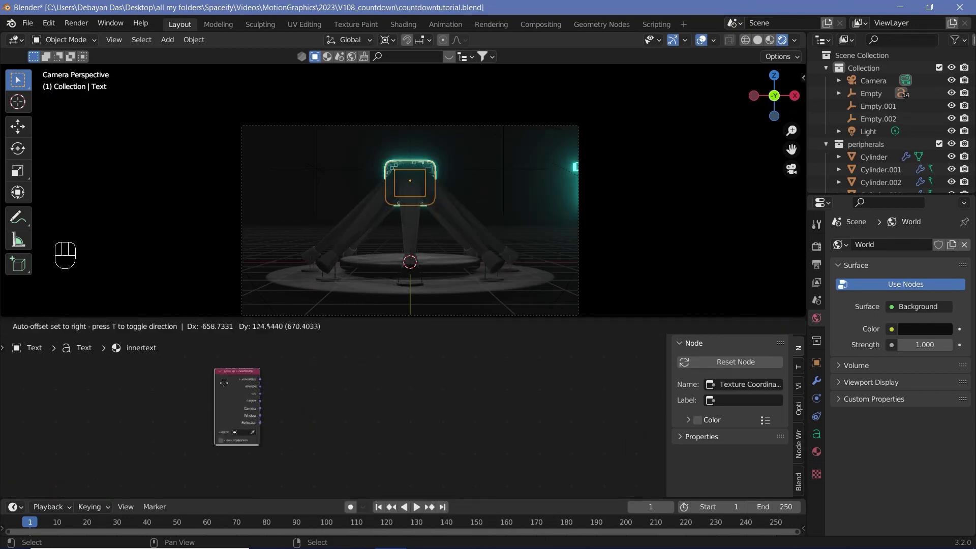
left_click(275, 397)
middle_click_drag(291, 404, 289, 408)
scroll(270, 432, "up", 1)
middle_click_drag(261, 438, 295, 421)
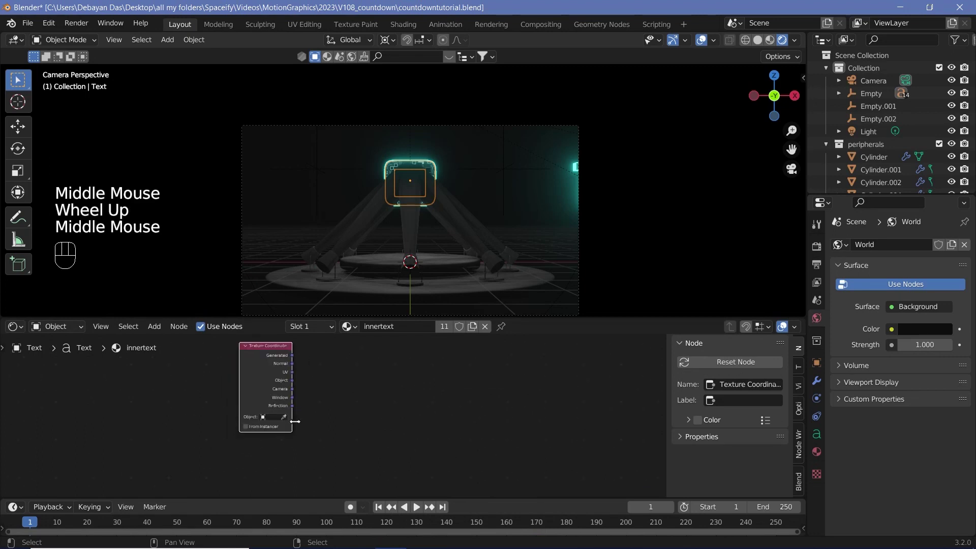
left_click(284, 418)
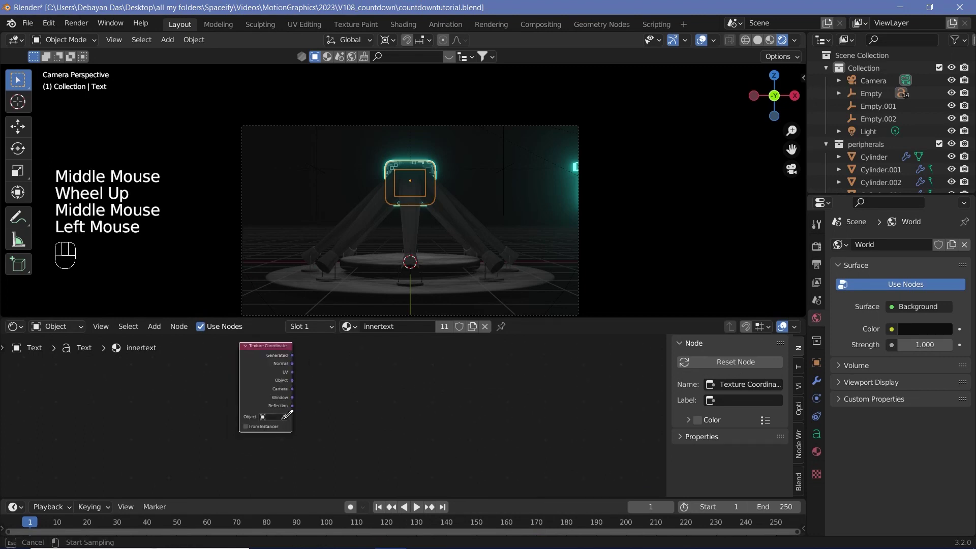
left_click(506, 174)
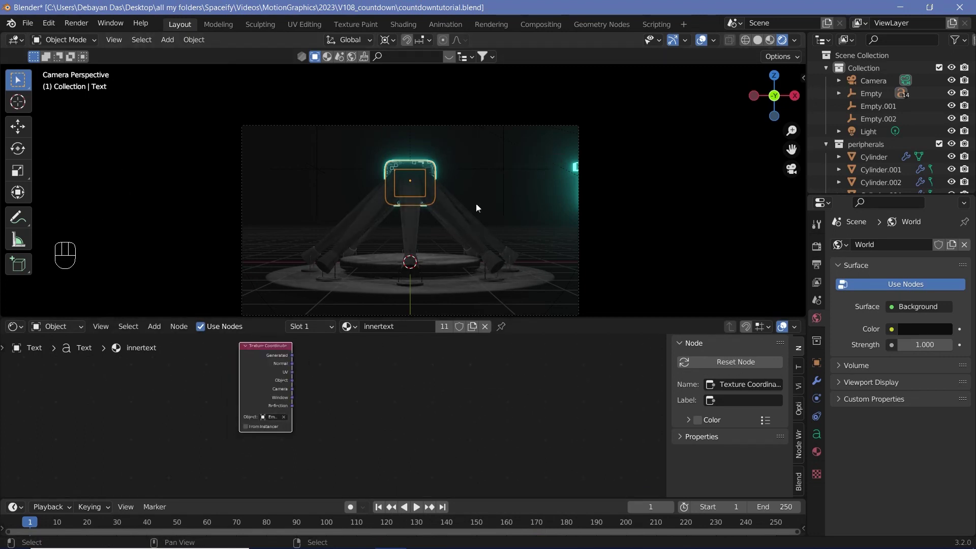
Add a Separate XYZ node and connect the Texture Coordinate's Object output to its Vector input.
key("shift+a")
type("se")
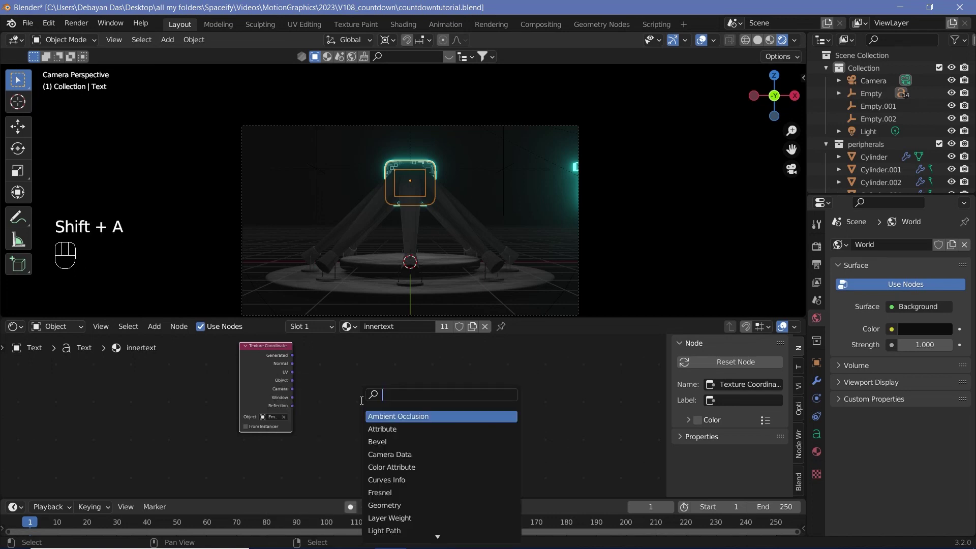
type("pa")
key("Down")
key("Down")
key("Return")
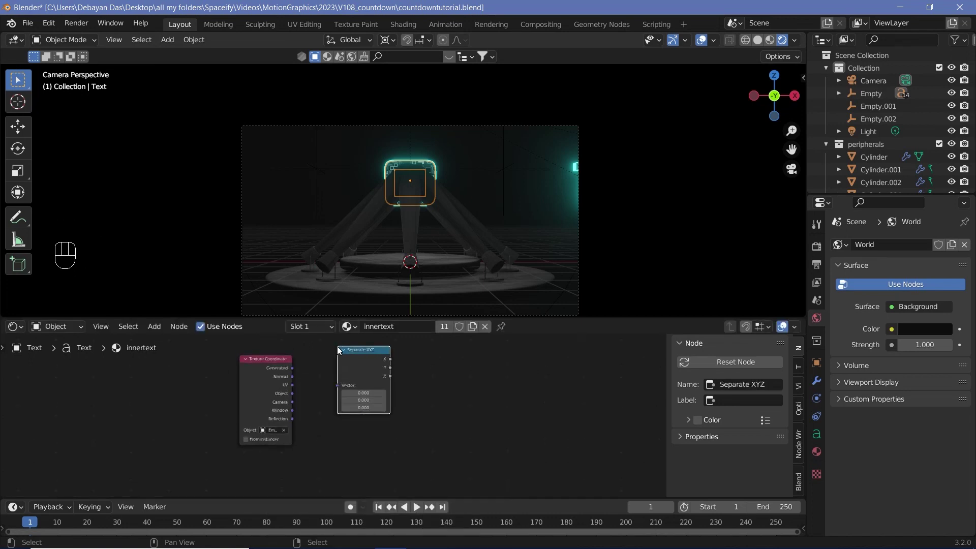
left_click_drag(292, 395, 336, 385)
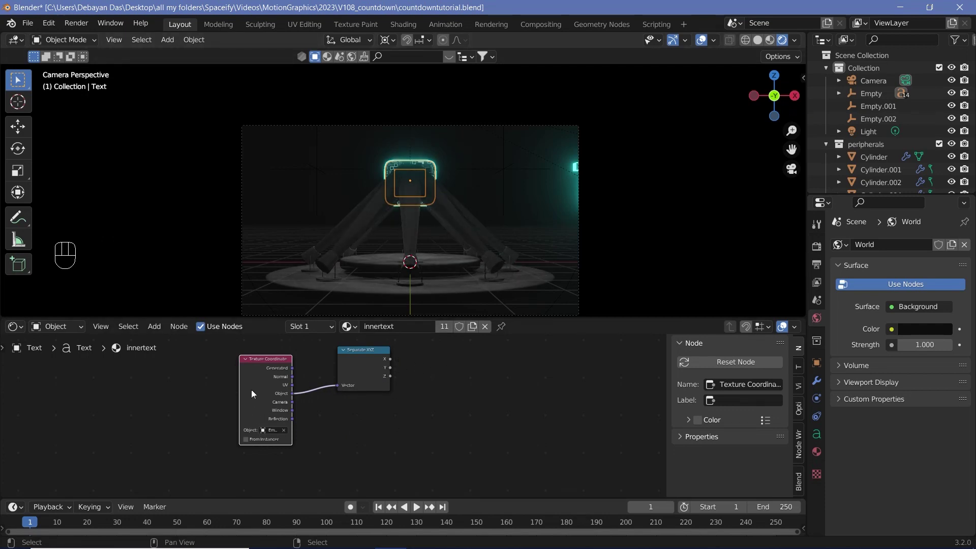
Duplicate the Texture Coordinate node below the original and clear the copy's object reference.
right_click(264, 376)
key("shift+d")
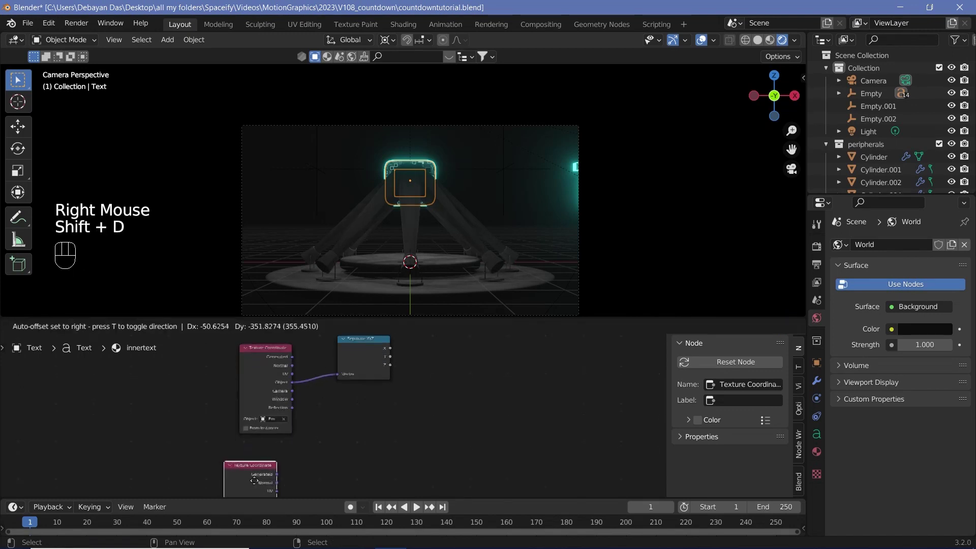
left_click(266, 441)
scroll(397, 407, "down", 2)
middle_click_drag(396, 408, 242, 482)
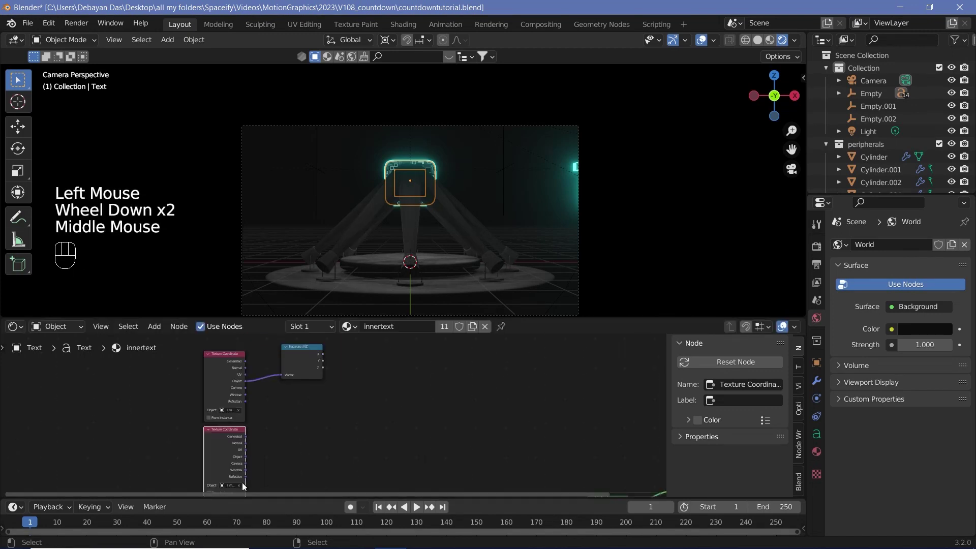
left_click(238, 485)
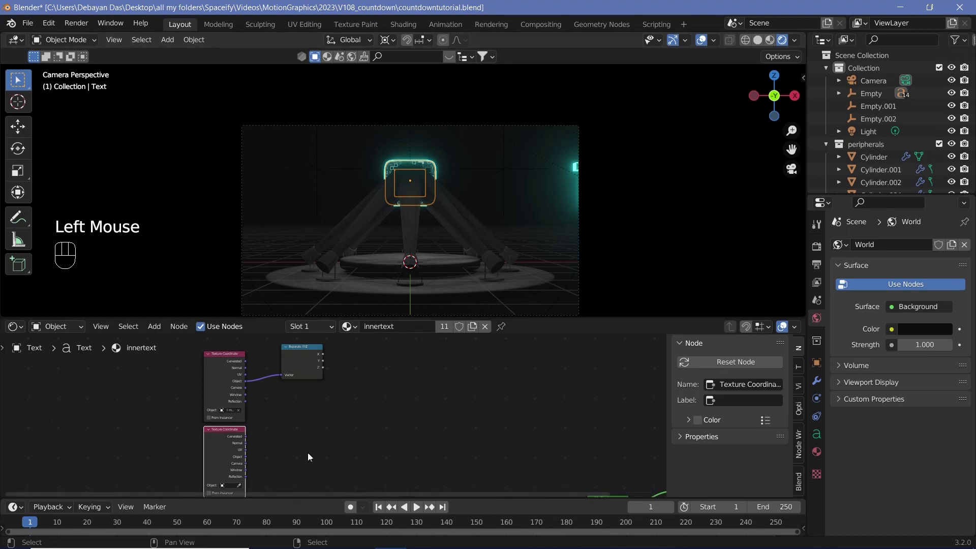
Duplicate the Separate XYZ node, link the second Texture Coordinate's Object output to the copy, and move the original Separate XYZ closer to it.
left_click(302, 368)
key("shift")
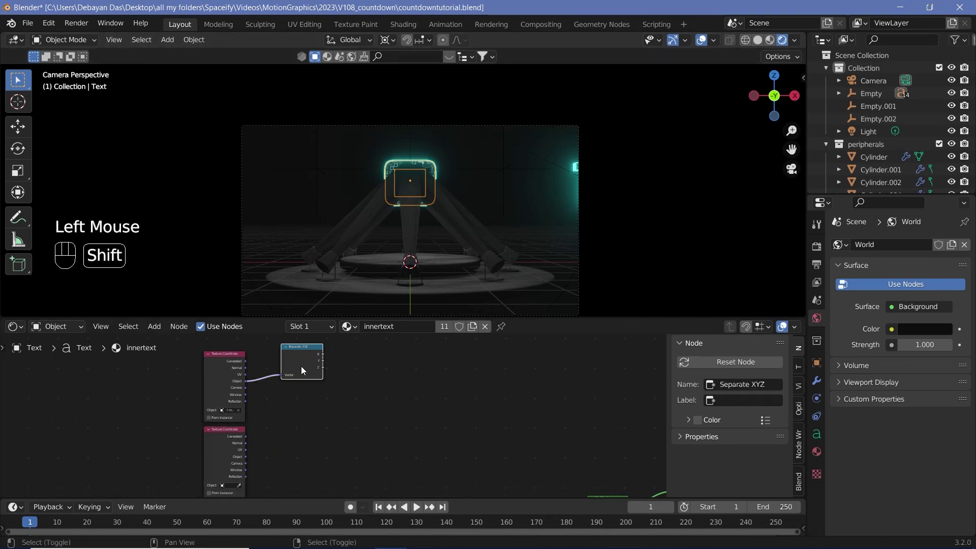
key("shift+d")
left_click(296, 453)
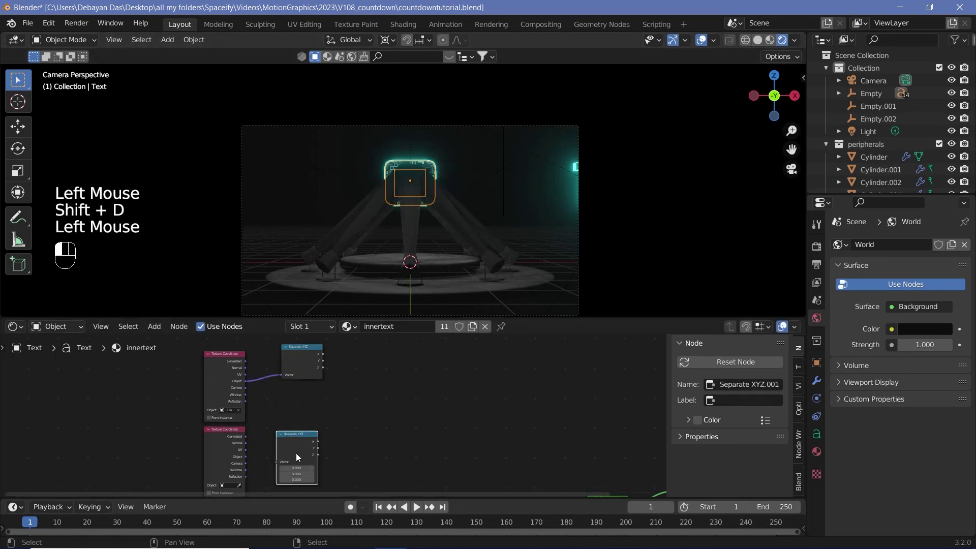
left_click_drag(246, 457, 277, 461)
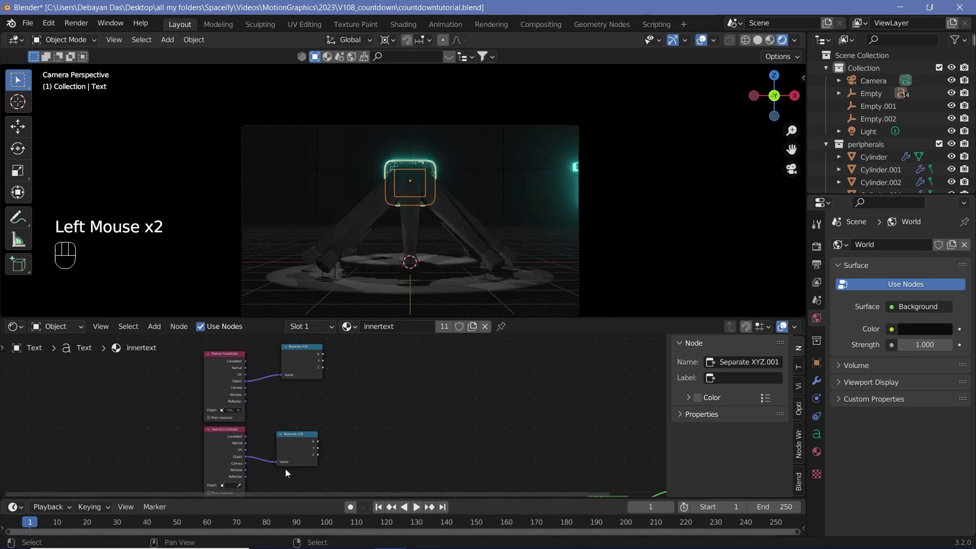
left_click_drag(307, 375, 303, 412)
Add a Math node beside the Separate XYZ nodes and set its operation to Less Than.
middle_click_drag(376, 438, 346, 432)
scroll(343, 422, "up", 1)
key("shift+a")
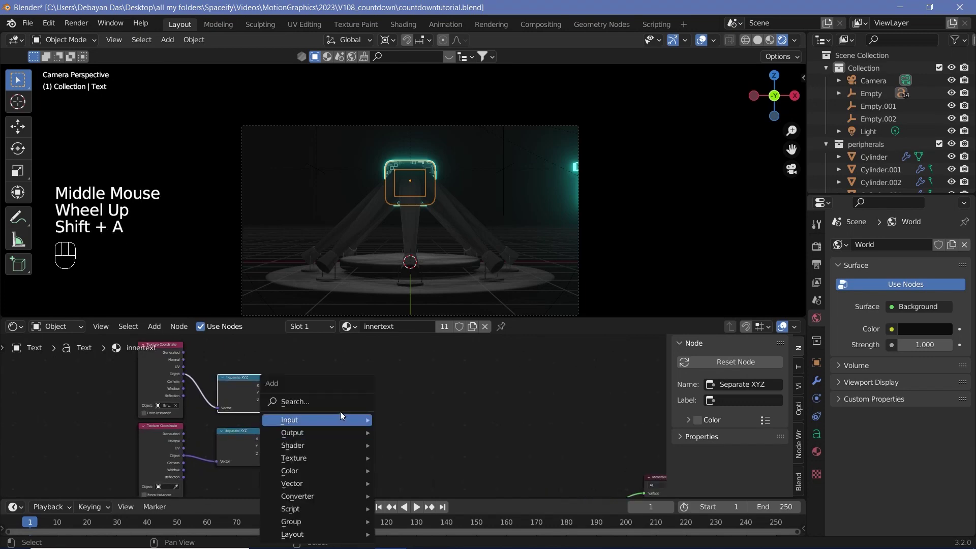
left_click(334, 402)
type("math")
key("Return")
left_click(316, 406)
scroll(305, 405, "up", 2)
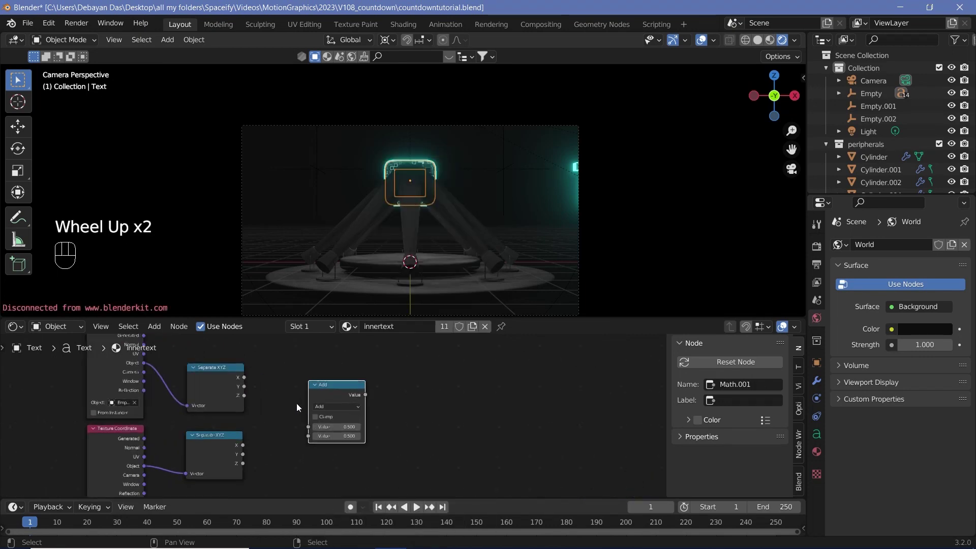
left_click(320, 405)
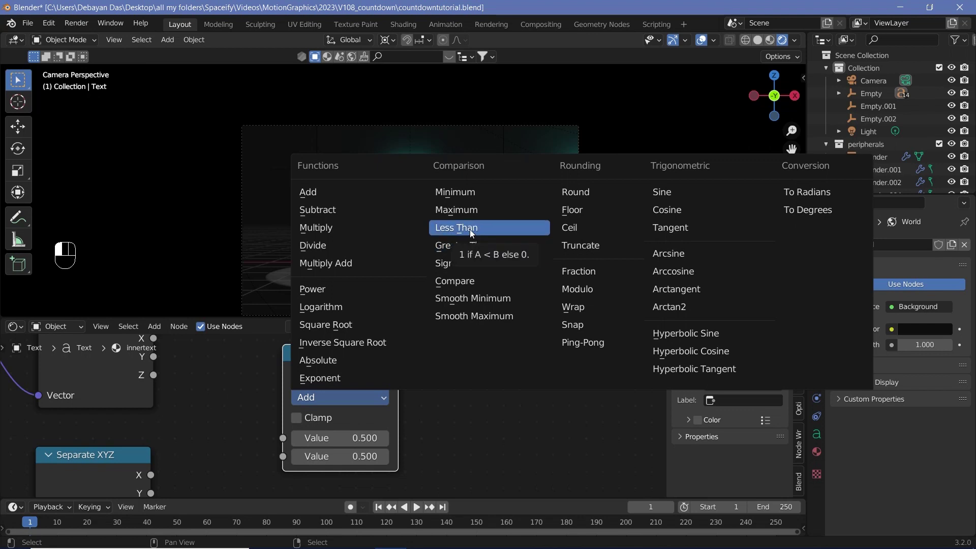
left_click(471, 233)
Connect the upper Separate XYZ's X output to the Less Than Value and the lower one's X output to its Threshold.
scroll(209, 456, "down", 2)
left_click(236, 397)
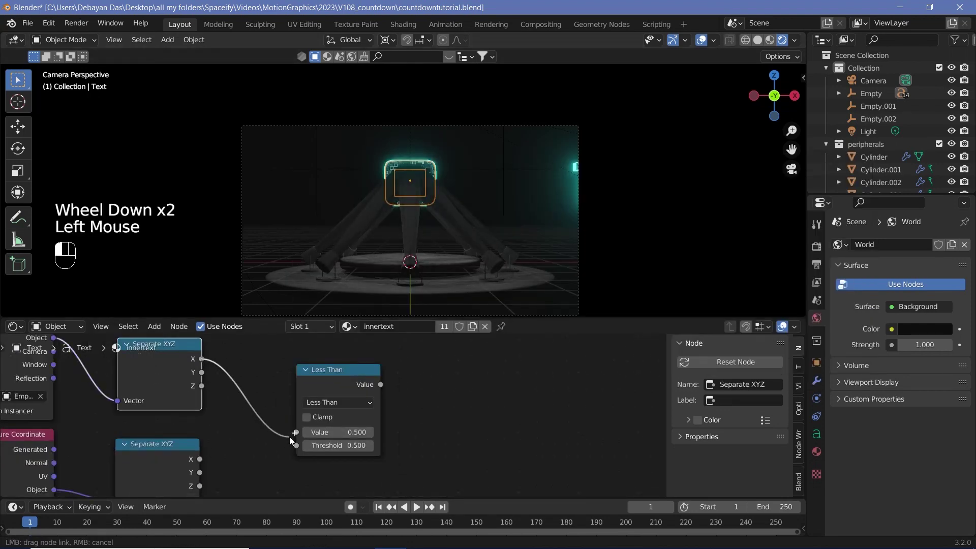
left_click_drag(296, 436, 297, 433)
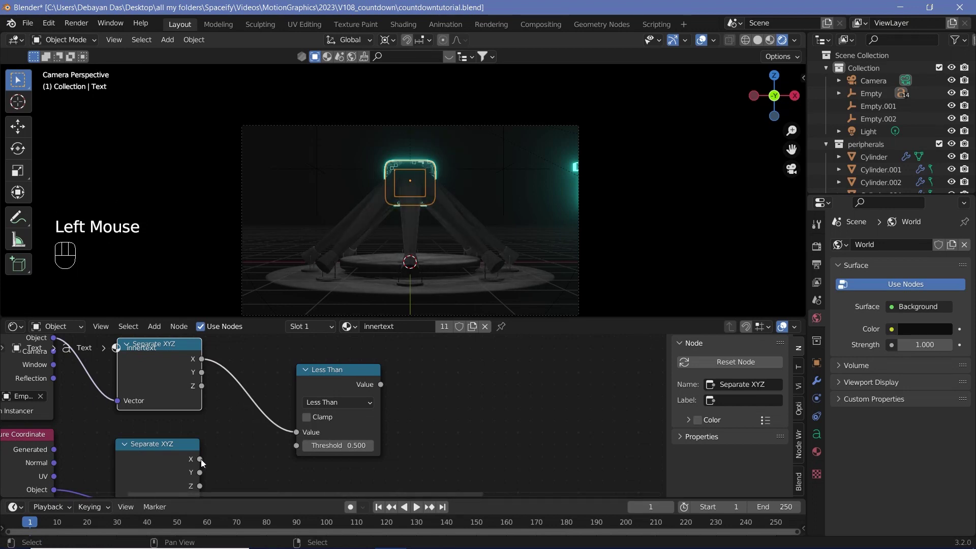
left_click_drag(201, 459, 297, 446)
middle_click_drag(274, 460, 358, 428)
scroll(202, 426, "down", 2)
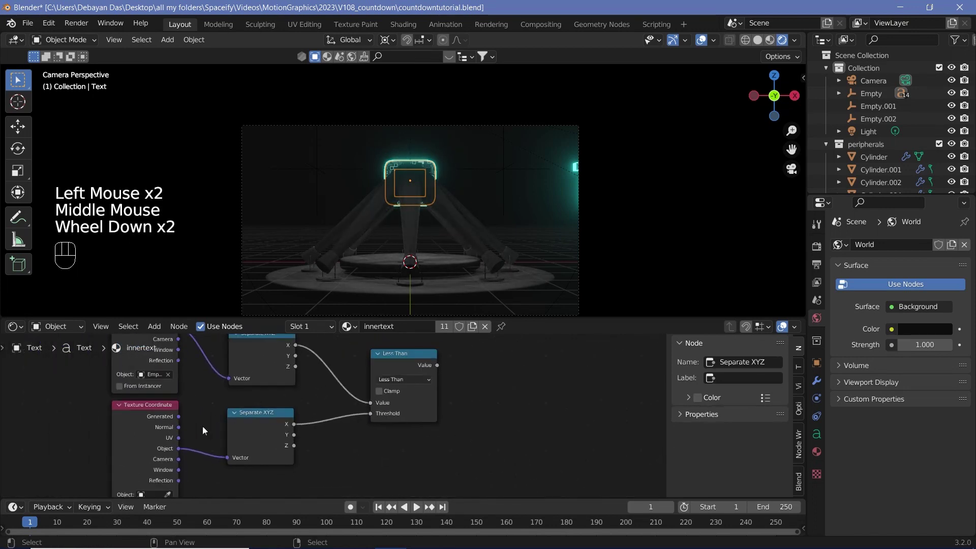
Connect the Less Than node's Value output to the Mix Shader's Fac input.
left_click(148, 429)
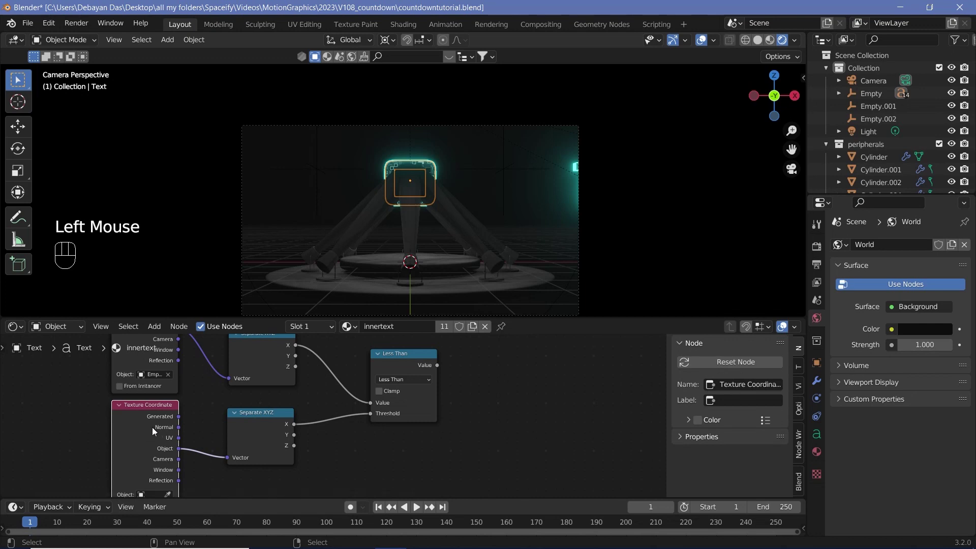
middle_click_drag(330, 380, 361, 446)
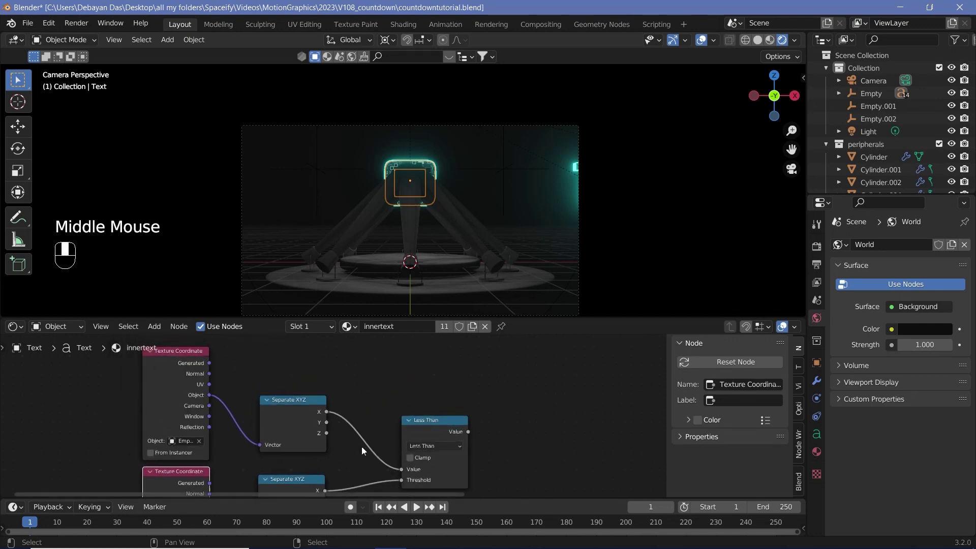
left_click(170, 399)
scroll(319, 387, "down", 2)
middle_click_drag(519, 429, 287, 348)
middle_click_drag(406, 463, 344, 449)
left_click_drag(245, 352, 458, 411)
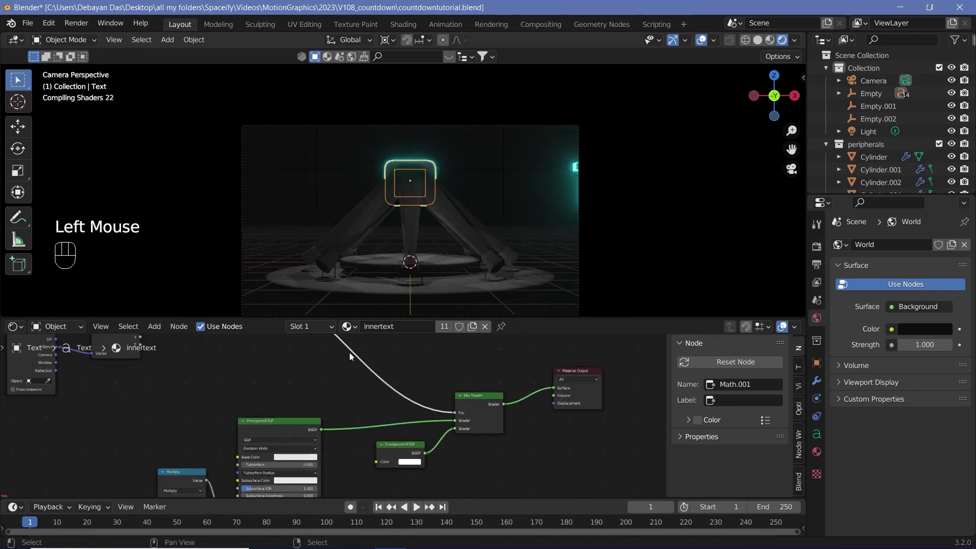
Swap the Mix Shader's inputs so Transparent BSDF feeds the first and Principled BSDF the second, placing the Transparent node above Principled.
scroll(472, 151, "up", 3)
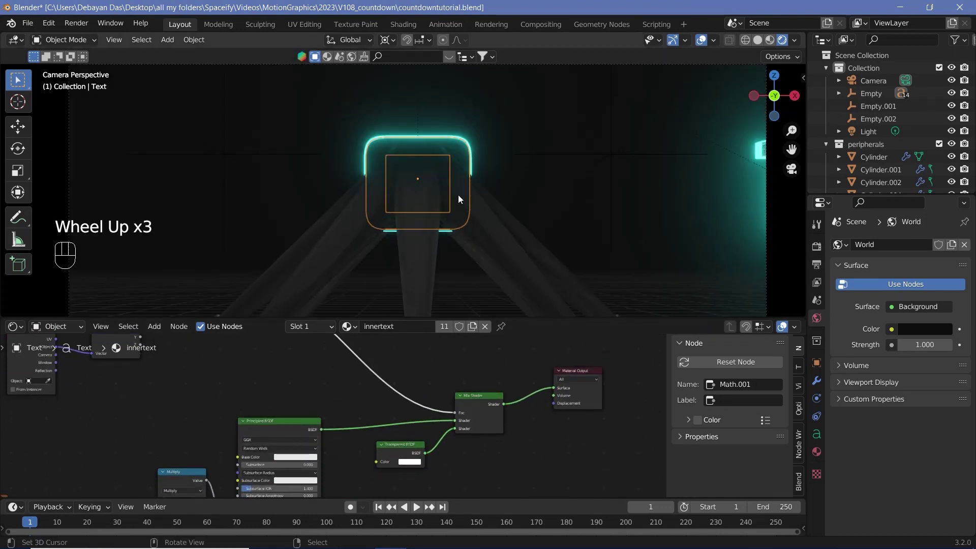
left_click_drag(400, 444, 318, 385)
mouse_move(456, 429)
left_mouse_down()
mouse_move(456, 420)
mouse_move(455, 428)
left_mouse_up()
middle_click(305, 439)
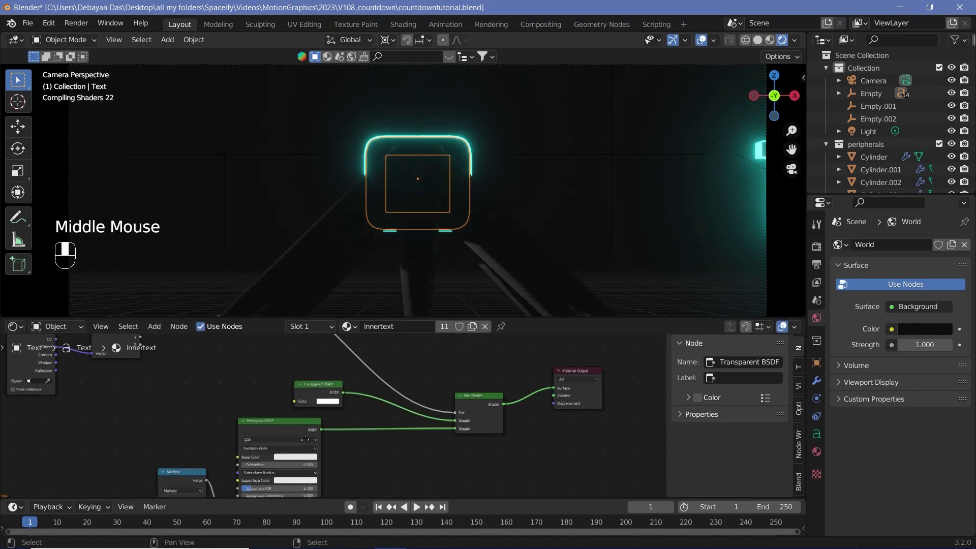
middle_click_drag(305, 439, 297, 401)
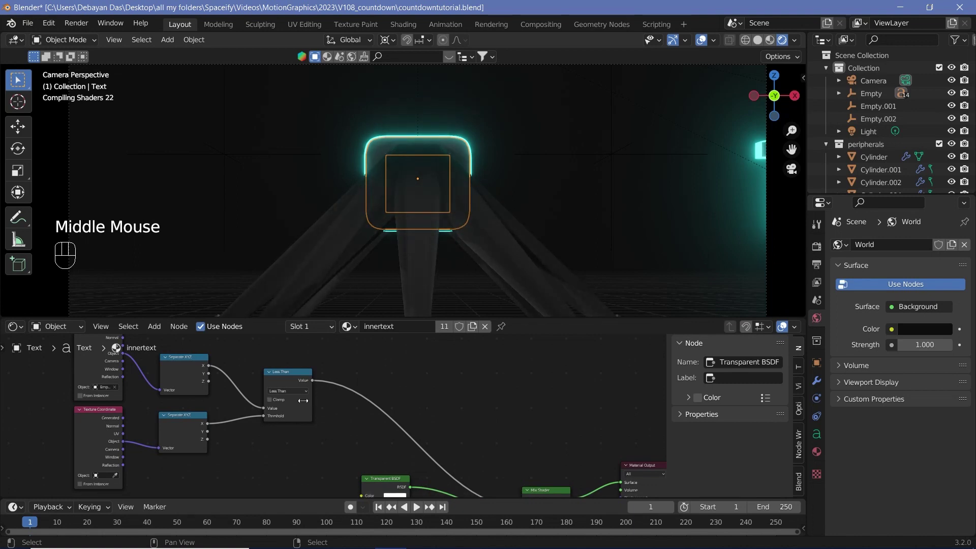
right_click(461, 181)
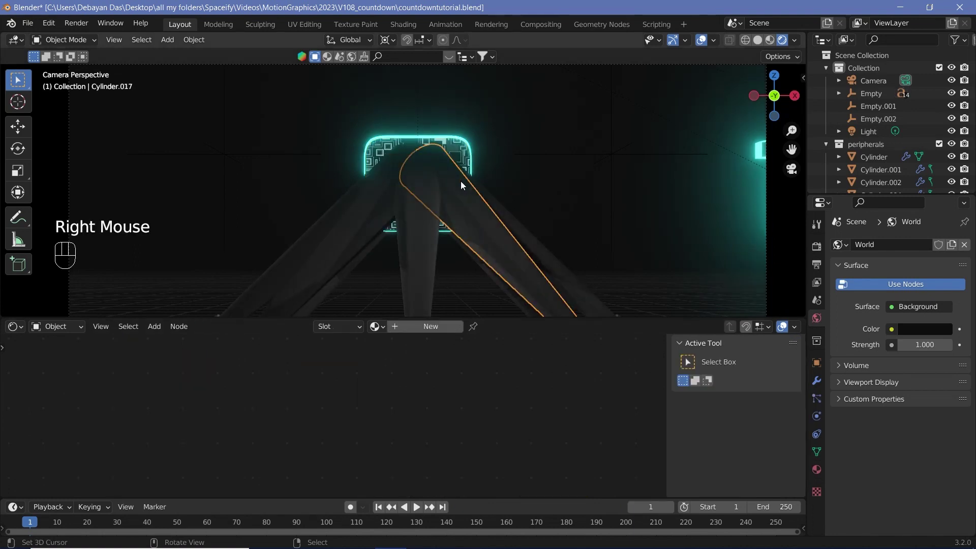
right_click(463, 165)
right_click(462, 165)
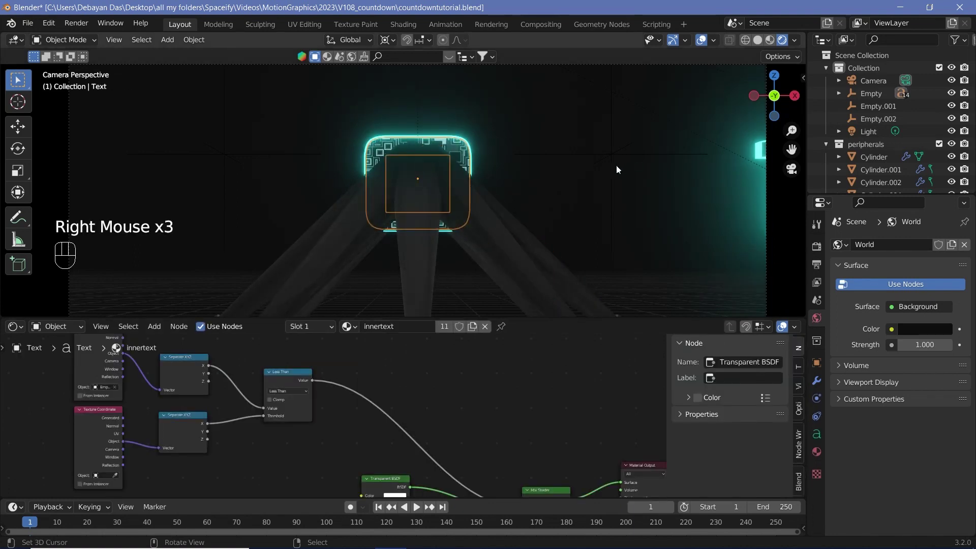
right_click(611, 158)
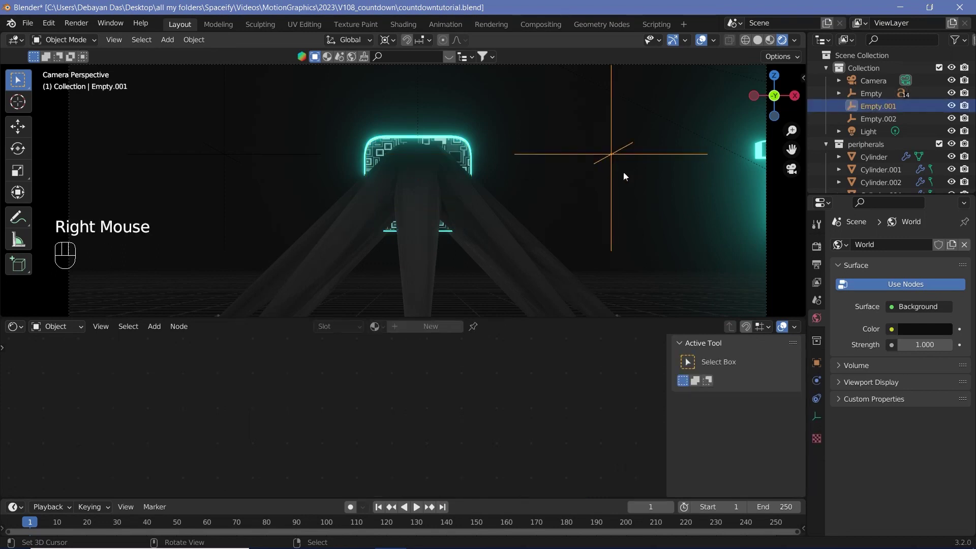
scroll(606, 185, "down", 2)
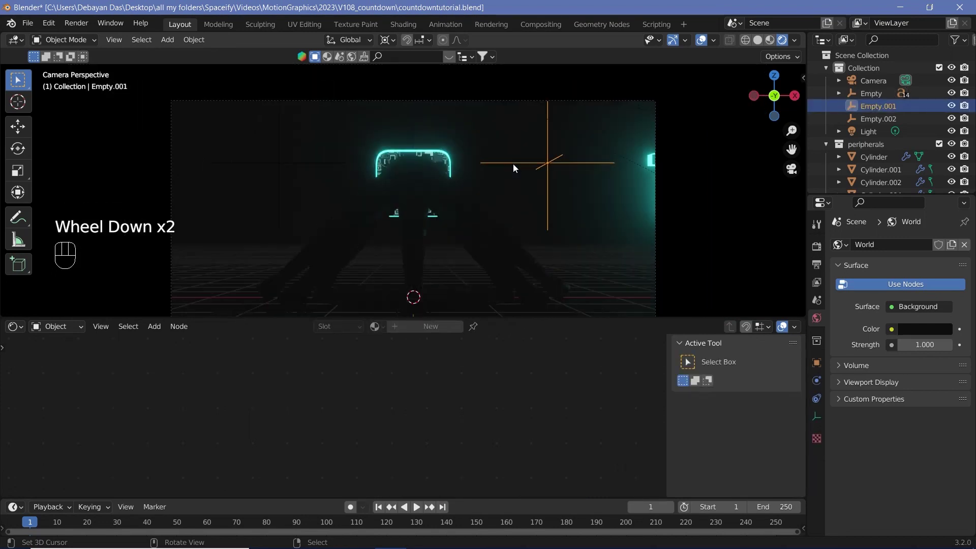
right_click(440, 161)
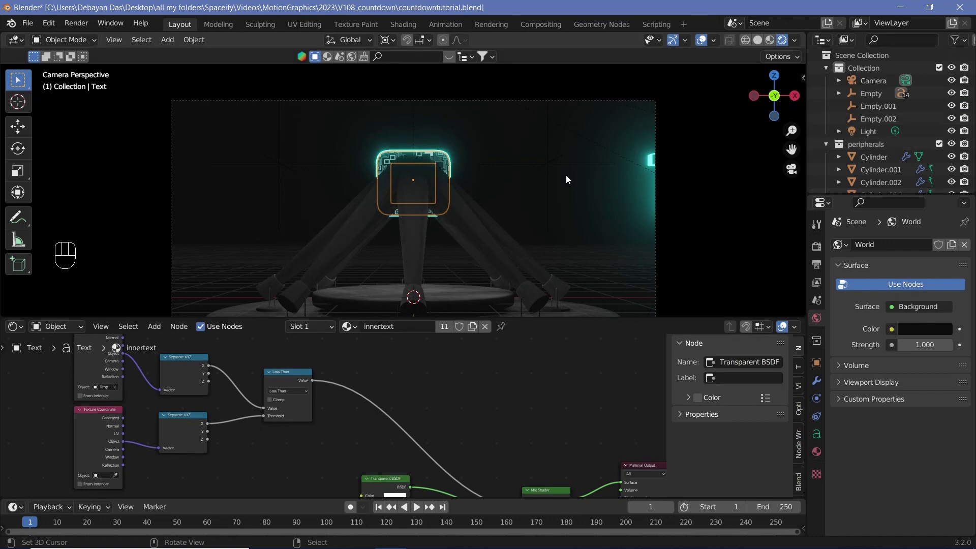
Rename the parent Empty of the countdown numbers as controller.
key("KP_0")
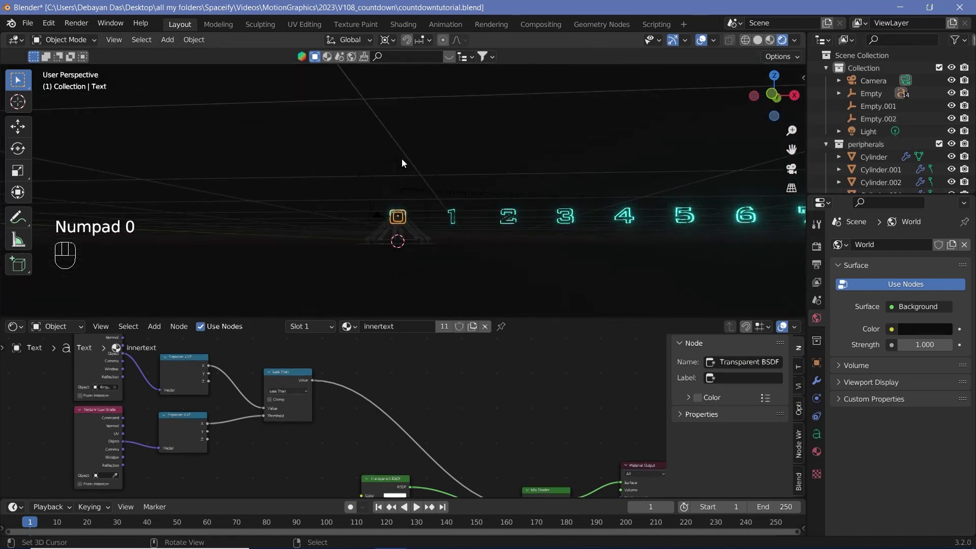
right_click(402, 162)
right_click(402, 162)
double_click(883, 94)
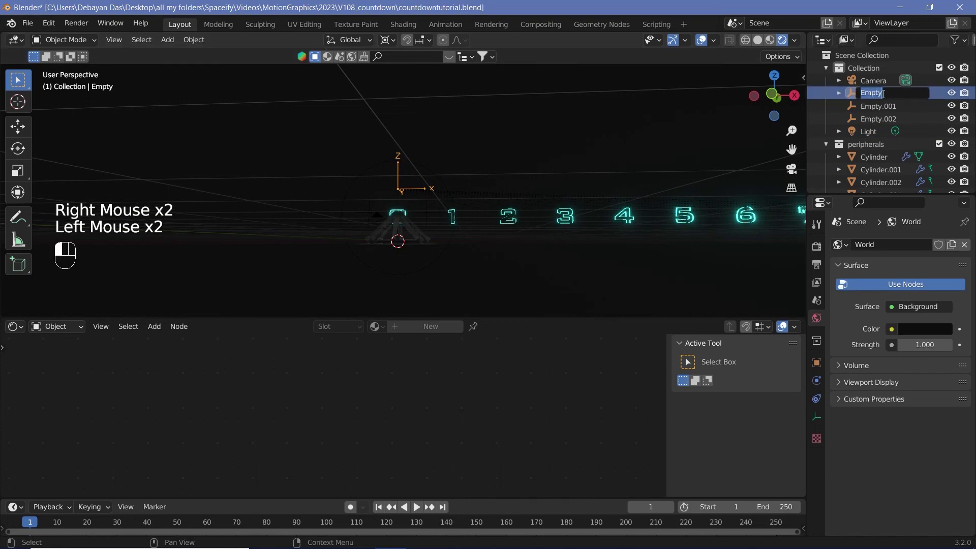
type("controller")
key("Return")
key("KP_0")
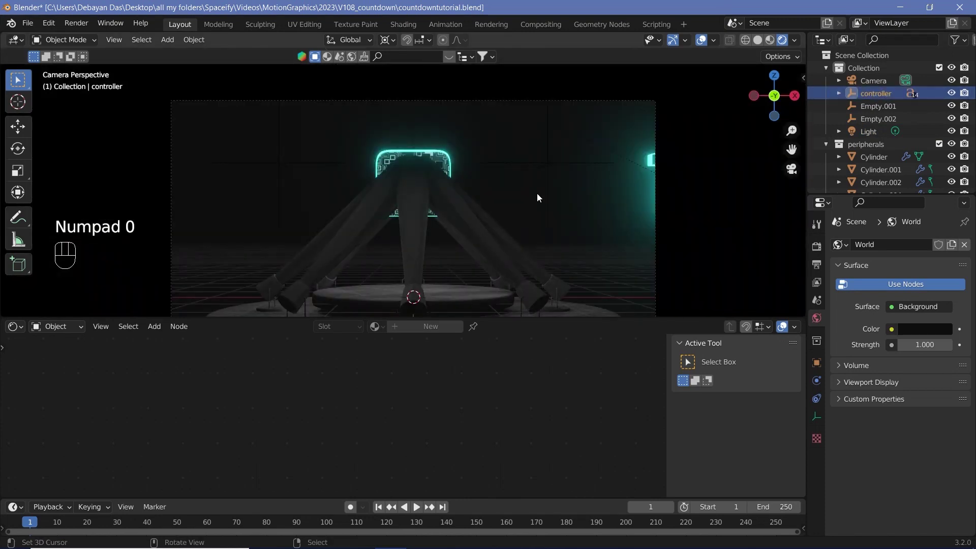
Test the mask by moving the controller empty about 2 m along X, and undo the move.
key("g")
key("x")
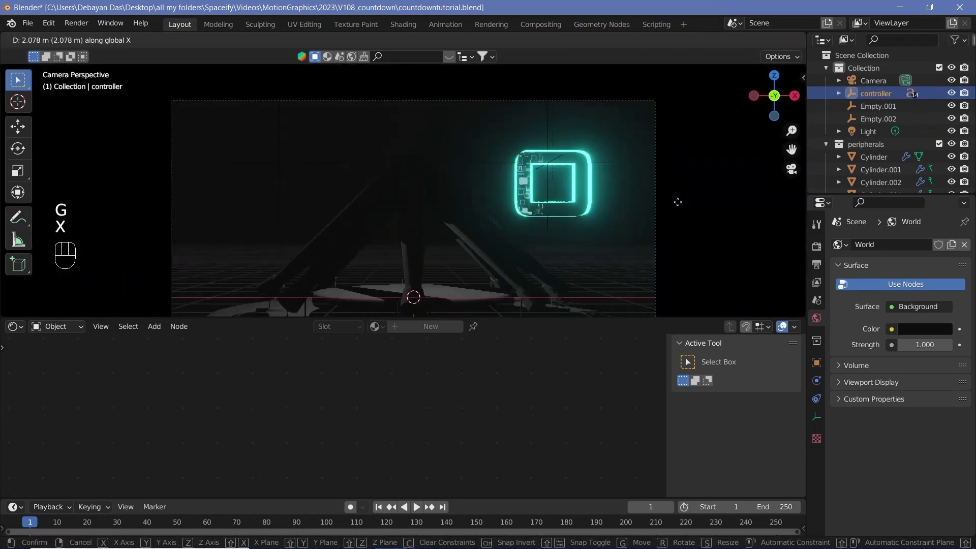
left_click(671, 200)
scroll(617, 188, "up", 3)
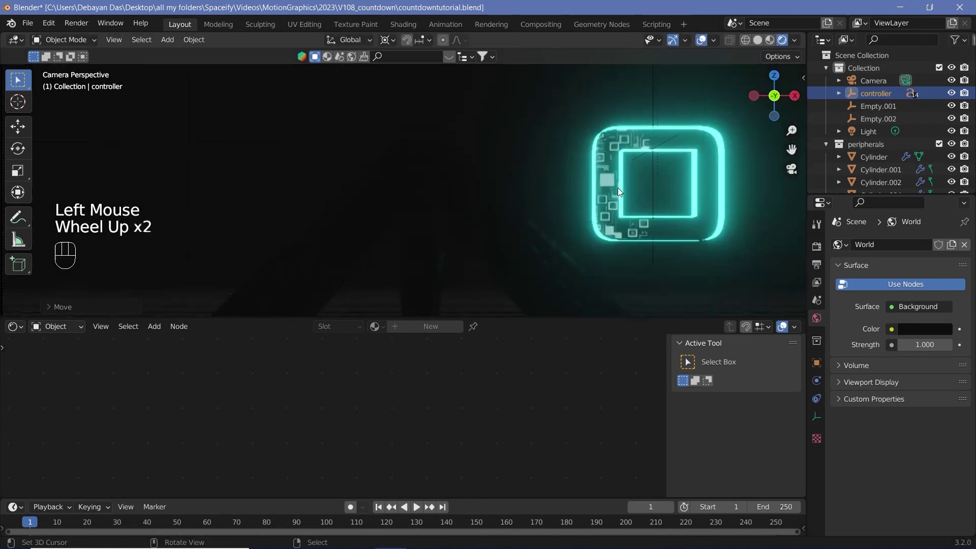
middle_click_drag(618, 188, 540, 145, "shift")
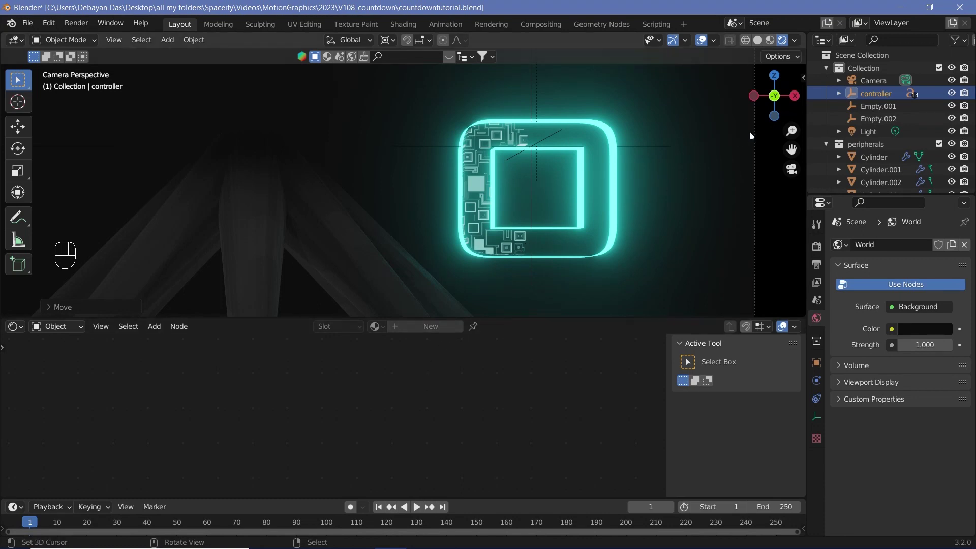
scroll(313, 206, "down", 2)
key("ctrl+z")
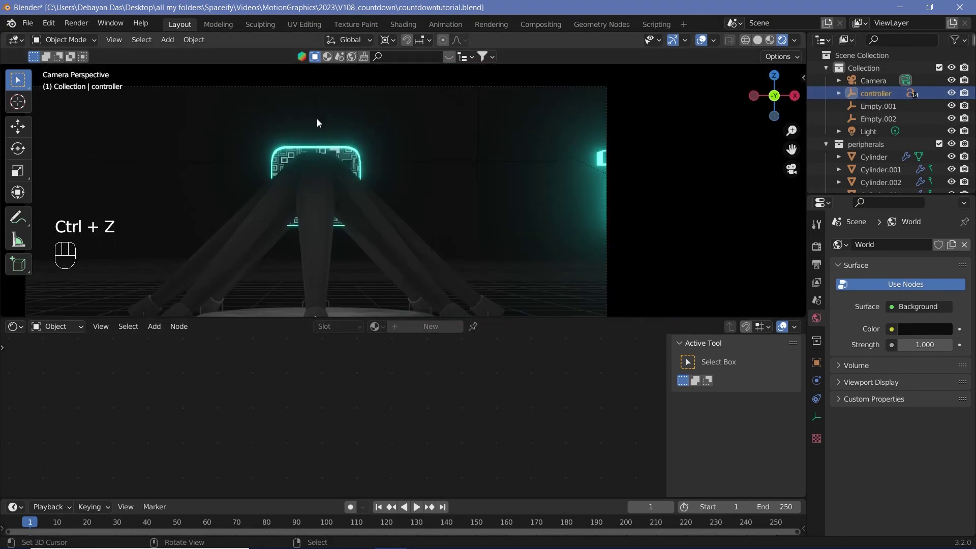
Select the 0 text and move its lower Texture Coordinate and Separate XYZ nodes farther down from the upper pair.
right_click(351, 162)
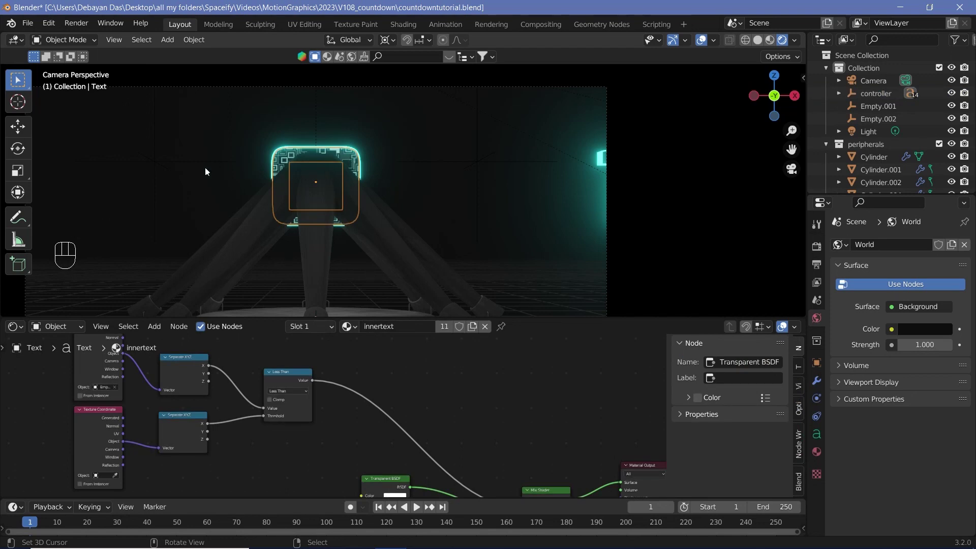
scroll(236, 454, "down", 2)
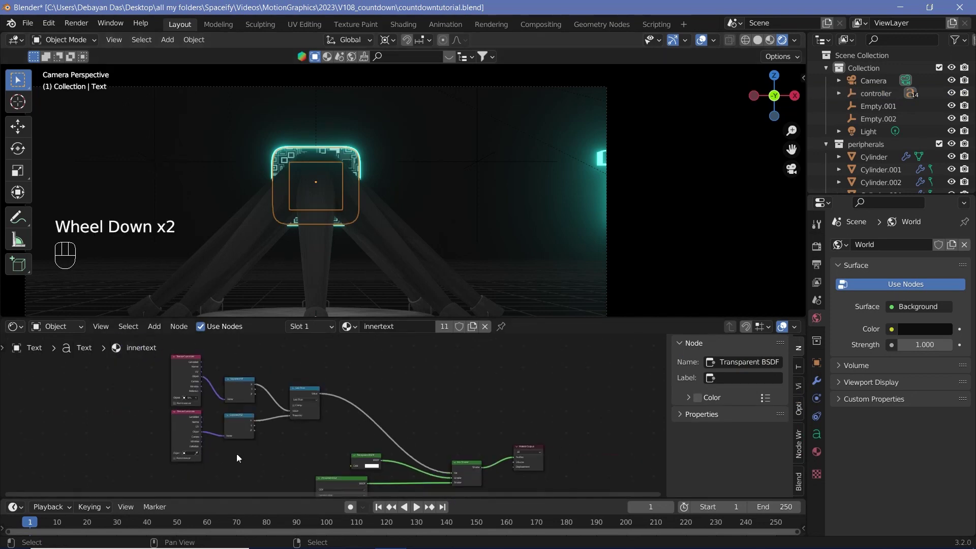
middle_click_drag(236, 454, 308, 453)
mouse_move(224, 437)
left_mouse_down()
mouse_move(154, 457)
mouse_move(221, 441)
mouse_move(257, 454)
mouse_move(232, 443)
mouse_move(227, 452)
left_mouse_up()
left_click_drag(268, 450, 263, 458)
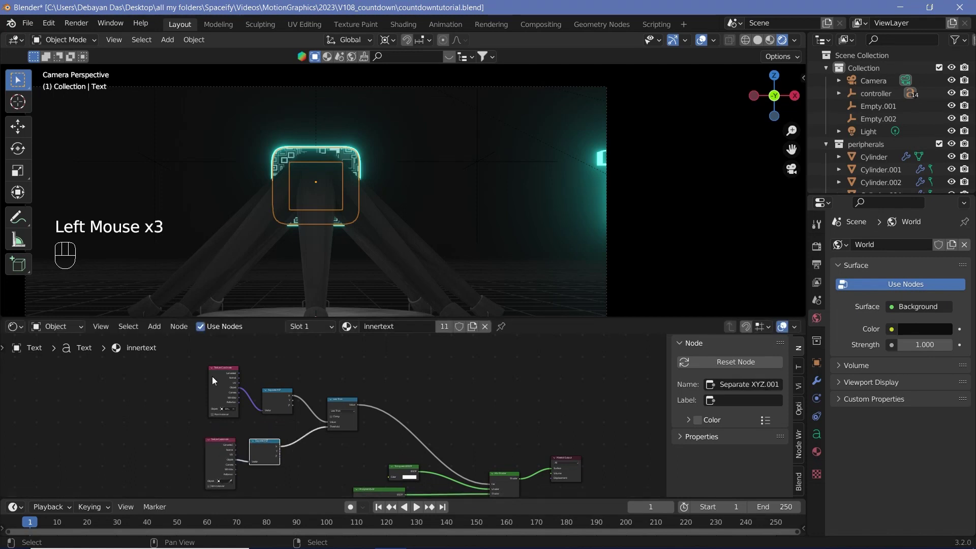
Duplicate the upper Texture Coordinate and Separate XYZ nodes above the originals and set the copy's reference object to Empty.002.
right_click(155, 163)
right_click(279, 153)
scroll(233, 386, "up", 3)
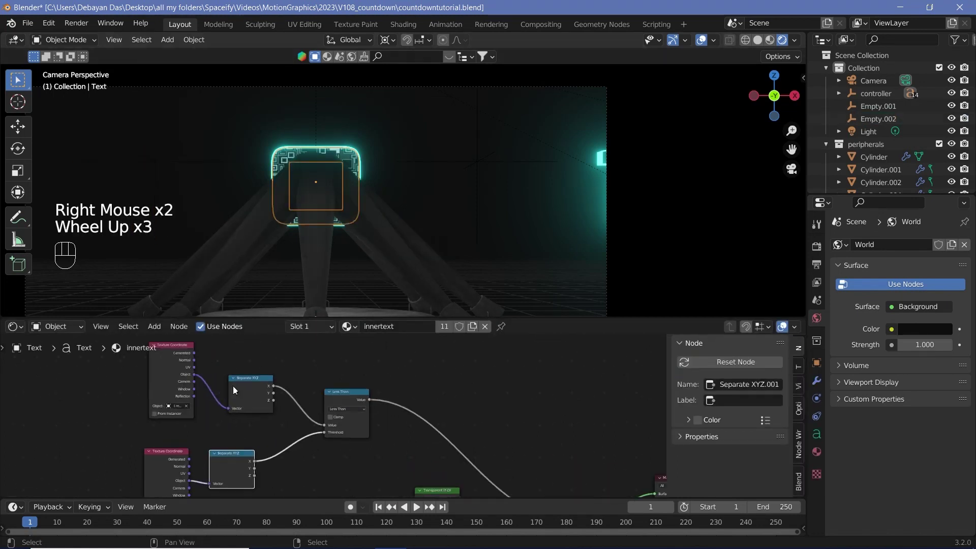
middle_click_drag(232, 385, 273, 420)
left_click(217, 397)
left_click(297, 433, "shift")
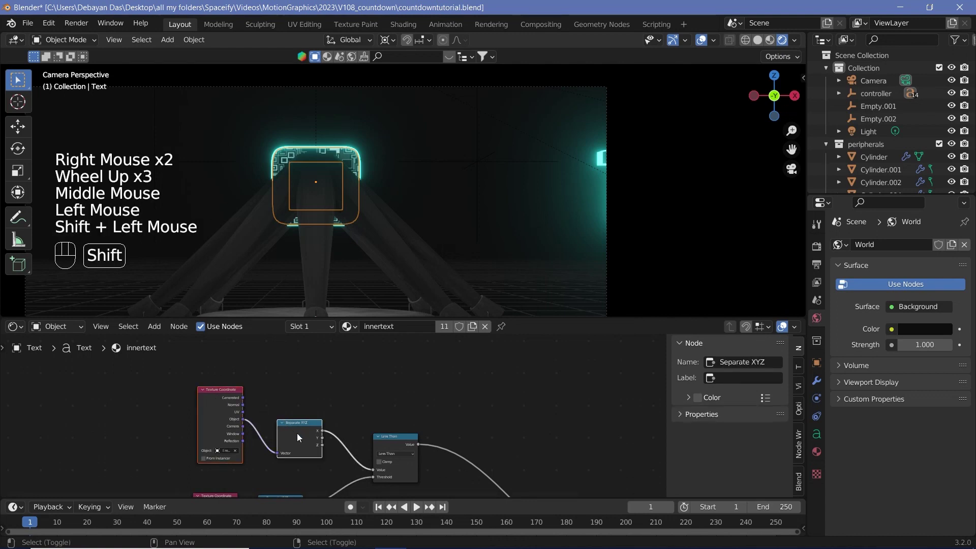
key("shift+d")
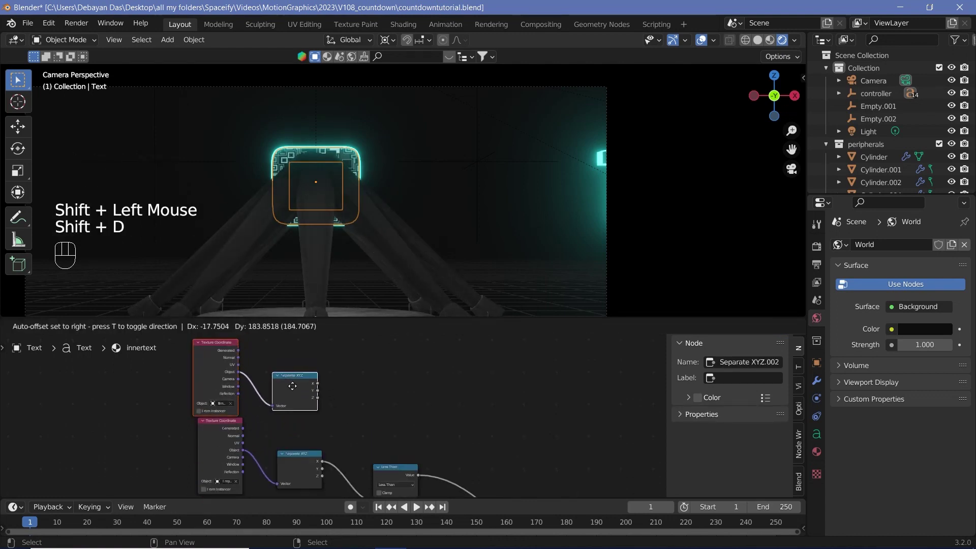
left_click(296, 367)
left_click(236, 396)
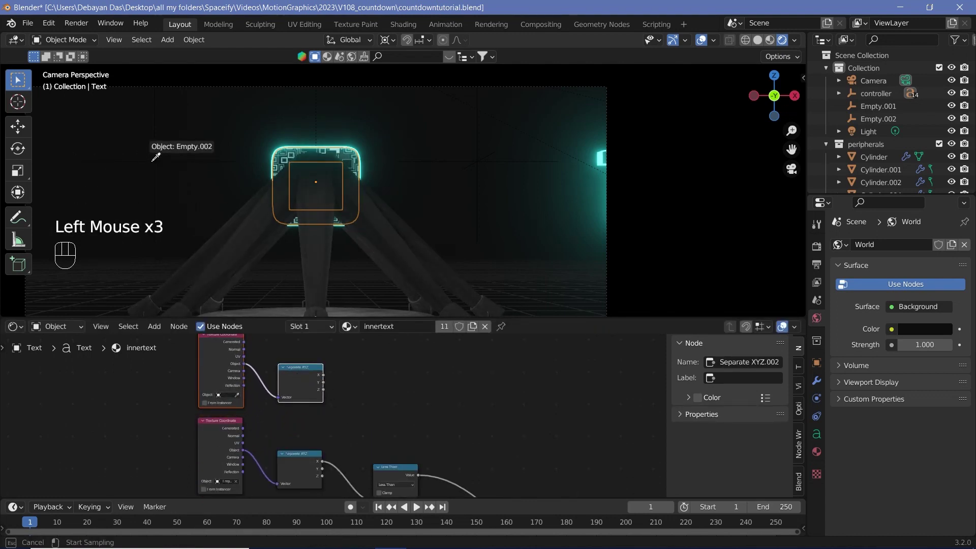
left_click(155, 164)
Duplicate the Less Than node above the original and set the copy's operation to Greater Than.
middle_click_drag(285, 416, 277, 411)
scroll(277, 412, "down", 3)
middle_click_drag(277, 411, 267, 404)
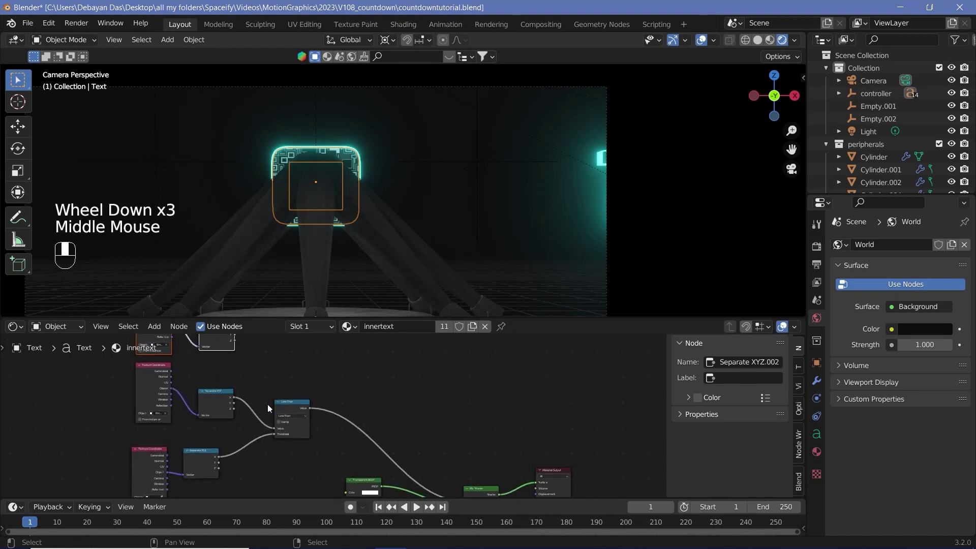
scroll(263, 397, "up", 4)
left_click(263, 397)
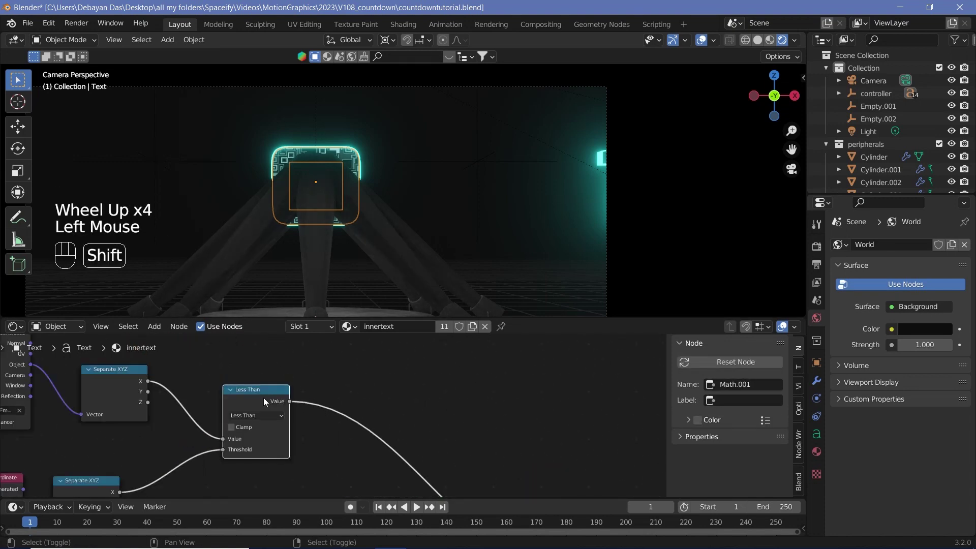
key("shift+d")
left_click(307, 401)
left_click(305, 402)
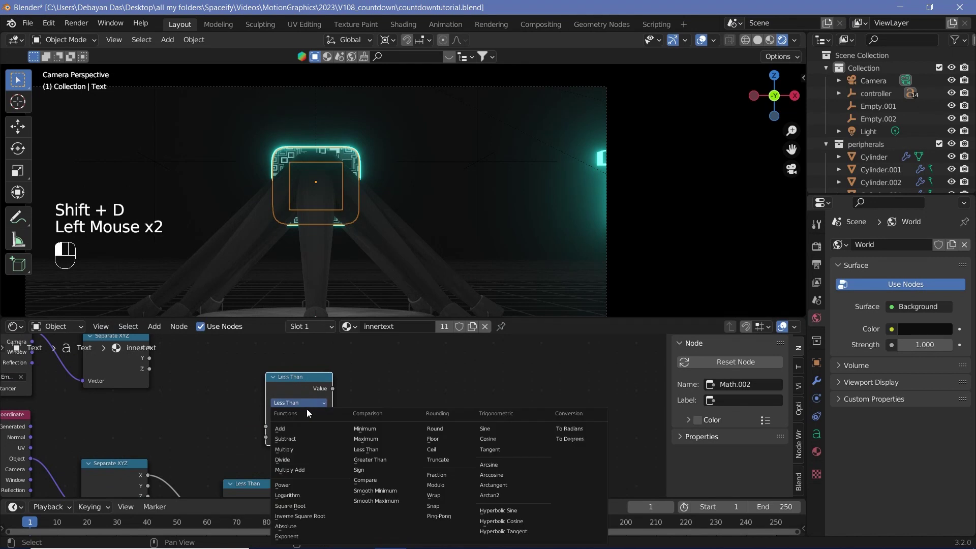
left_click(370, 460)
Connect the new Separate XYZ's X output to the Greater Than Value and the lowest Separate XYZ's X output to its Threshold.
middle_click_drag(203, 403, 215, 417)
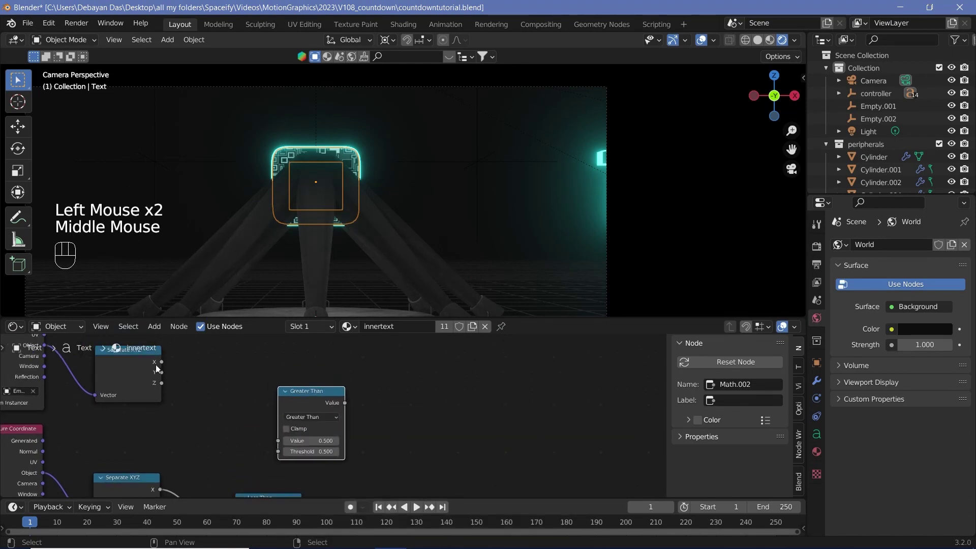
left_click_drag(161, 362, 278, 445)
middle_click_drag(278, 445, 334, 337)
scroll(175, 455, "down", 2)
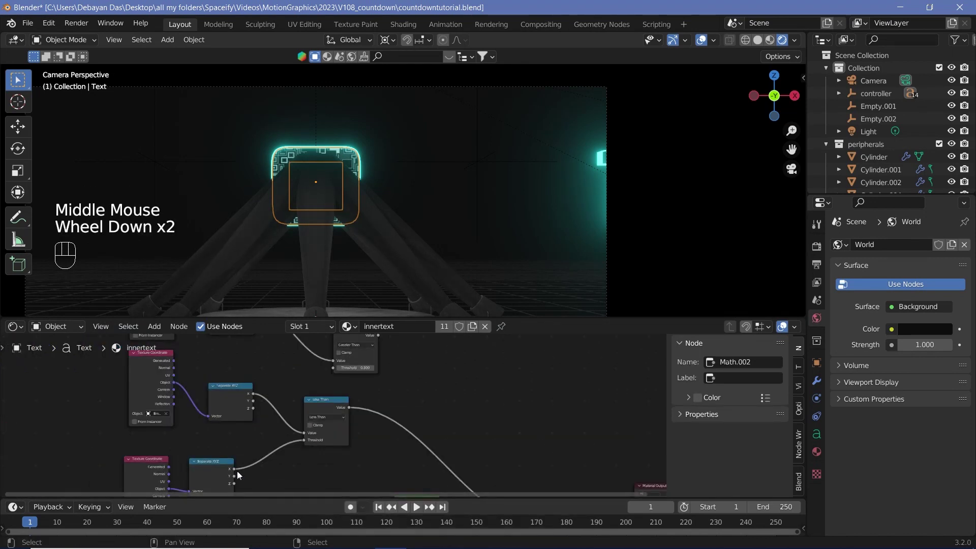
left_click_drag(234, 467, 343, 372)
middle_click_drag(344, 372, 252, 381)
scroll(252, 381, "down", 2)
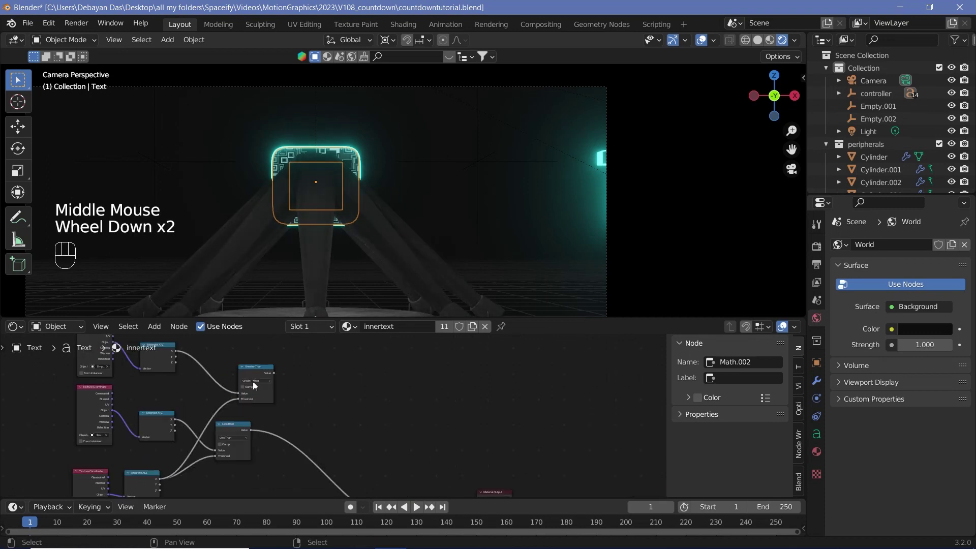
left_click(247, 428)
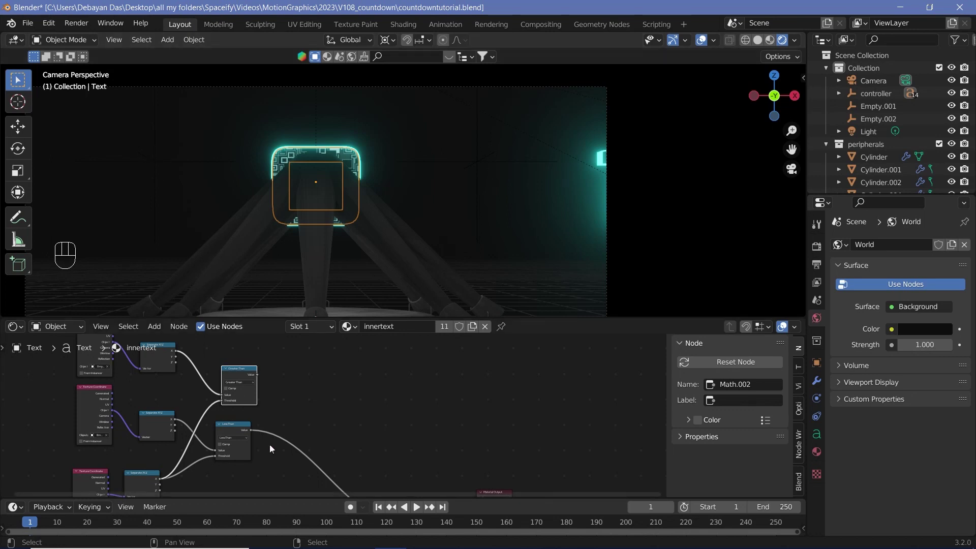
Add a Math node beside the Greater Than and Less Than nodes and set its operation to Multiply.
scroll(269, 444, "up", 2)
middle_click_drag(270, 444, 277, 348)
scroll(215, 386, "up", 3)
middle_click_drag(216, 386, 304, 435)
key("shift+a")
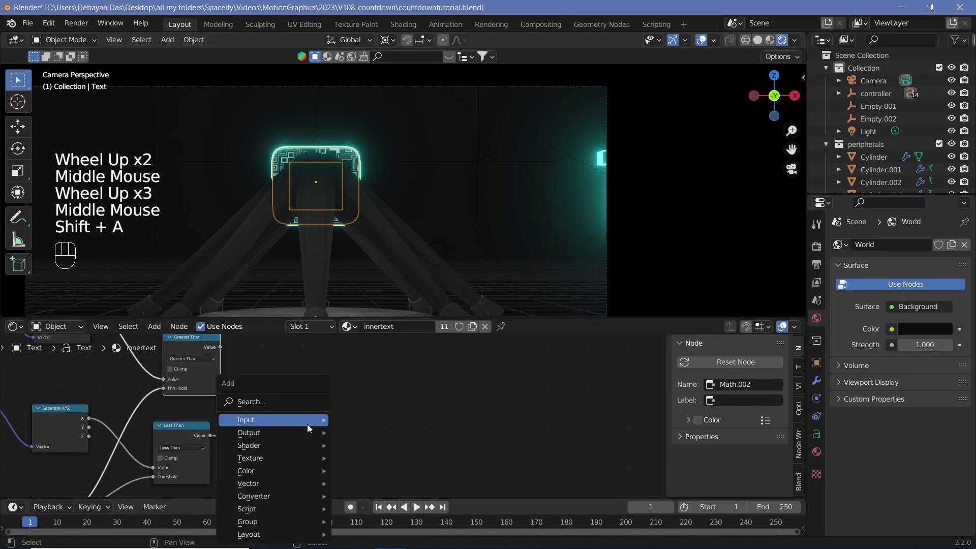
left_click(288, 401)
type("math")
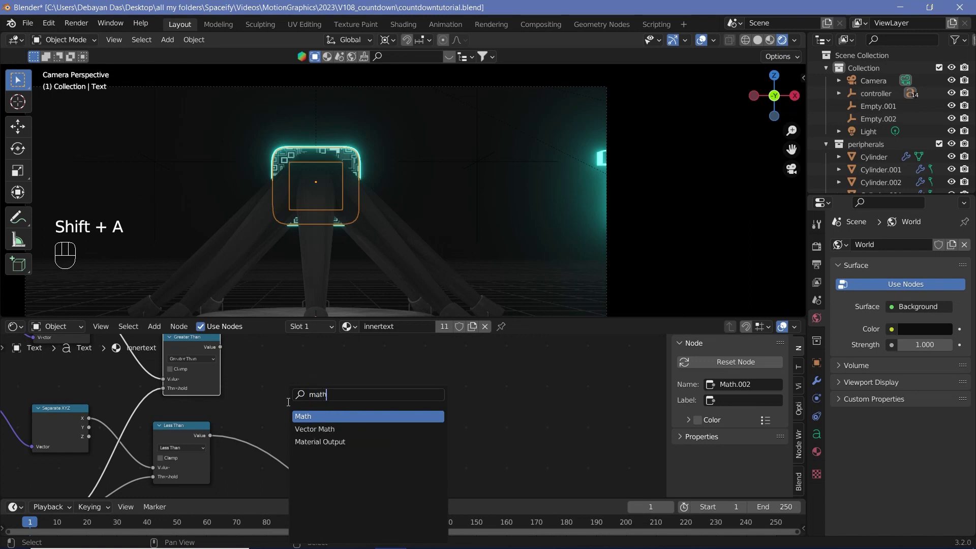
key("Return")
left_click(321, 400)
left_click(322, 403)
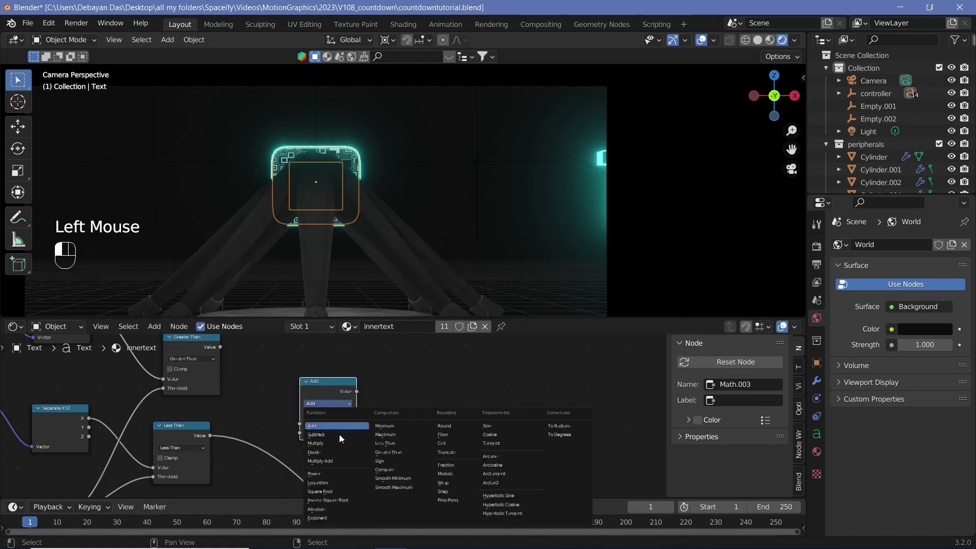
left_click(346, 446)
Multiply the Greater Than and Less Than outputs in the new node and connect its result to the Mix Shader's Fac.
left_click_drag(220, 348, 223, 351)
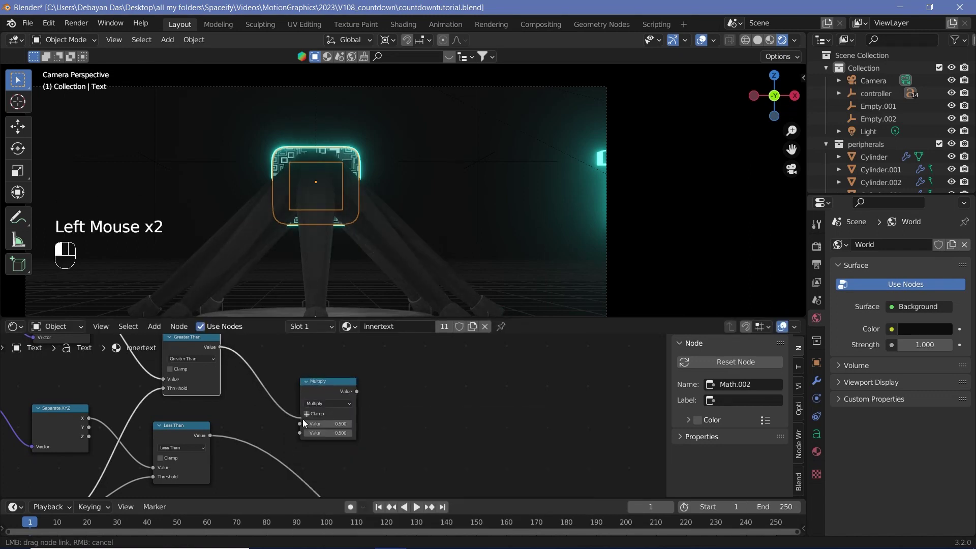
left_click_drag(303, 419, 300, 423)
left_click_drag(210, 436, 300, 432)
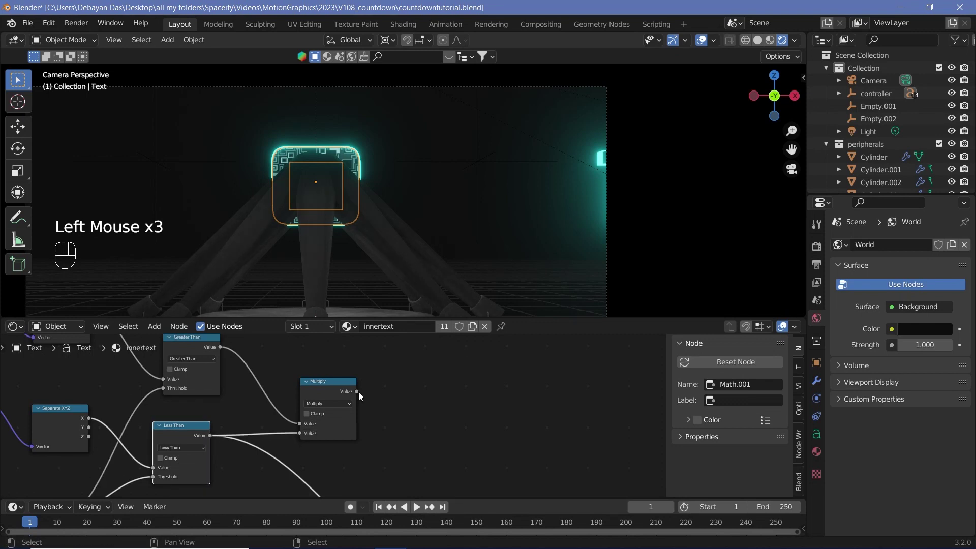
left_click_drag(358, 392, 461, 424)
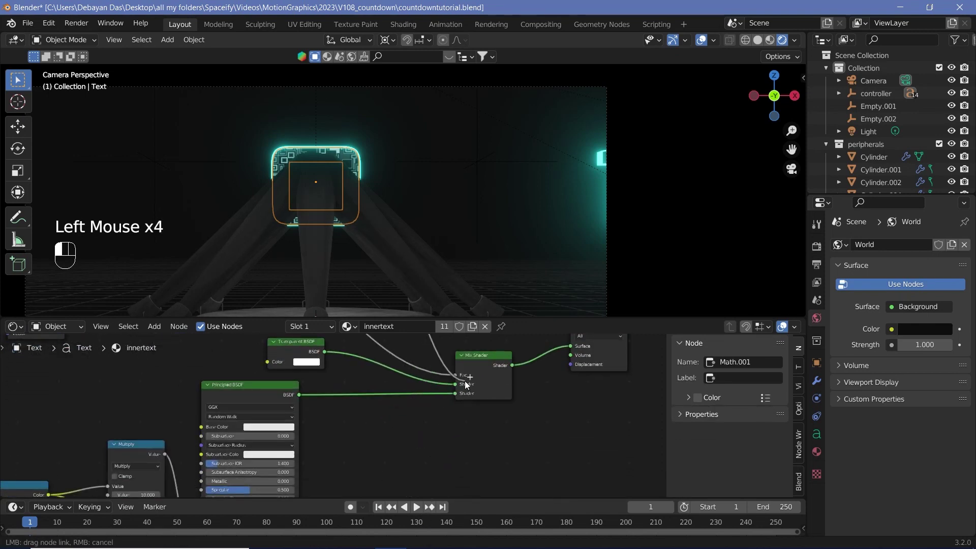
left_click_drag(458, 383, 457, 377)
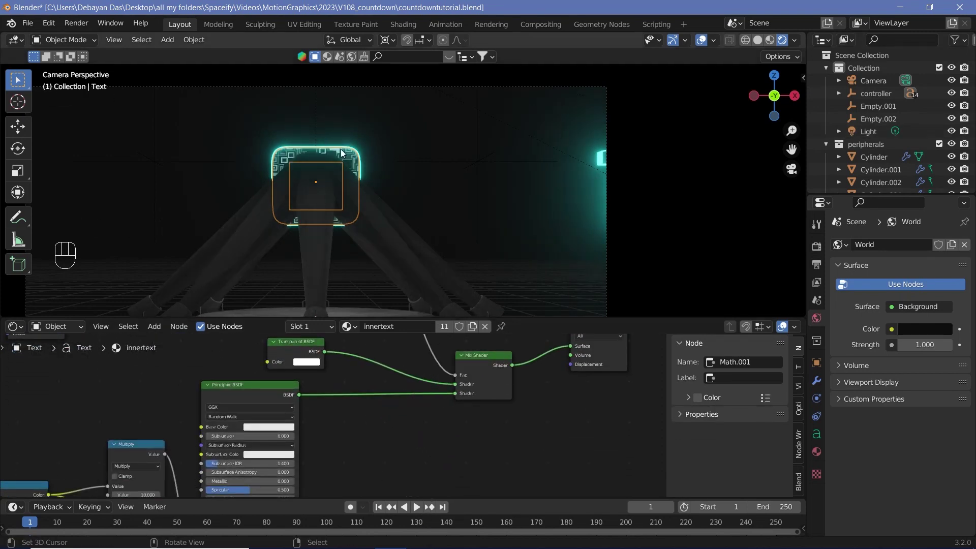
Test the two-sided mask by sliding the controller empty along the X axis, and cancel the move.
left_click(890, 93)
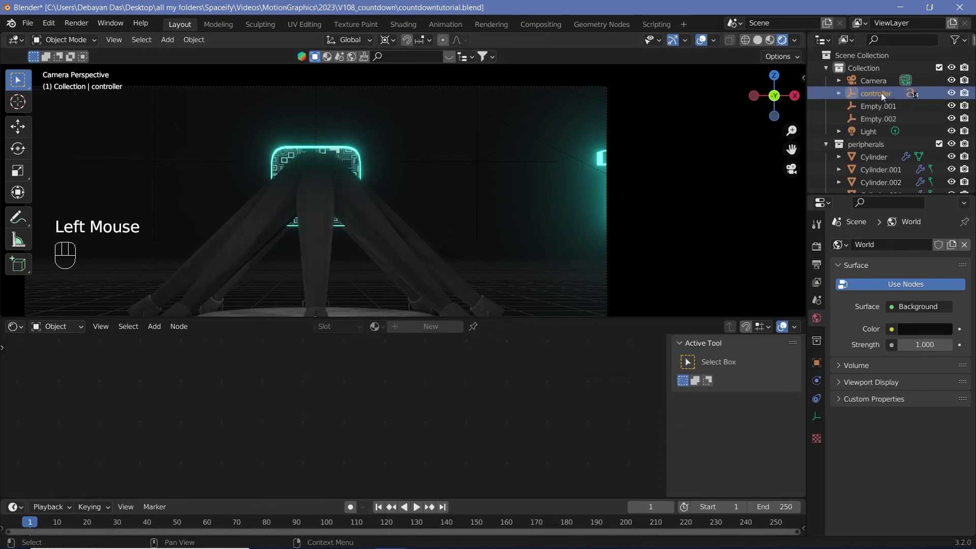
key("g")
key("x")
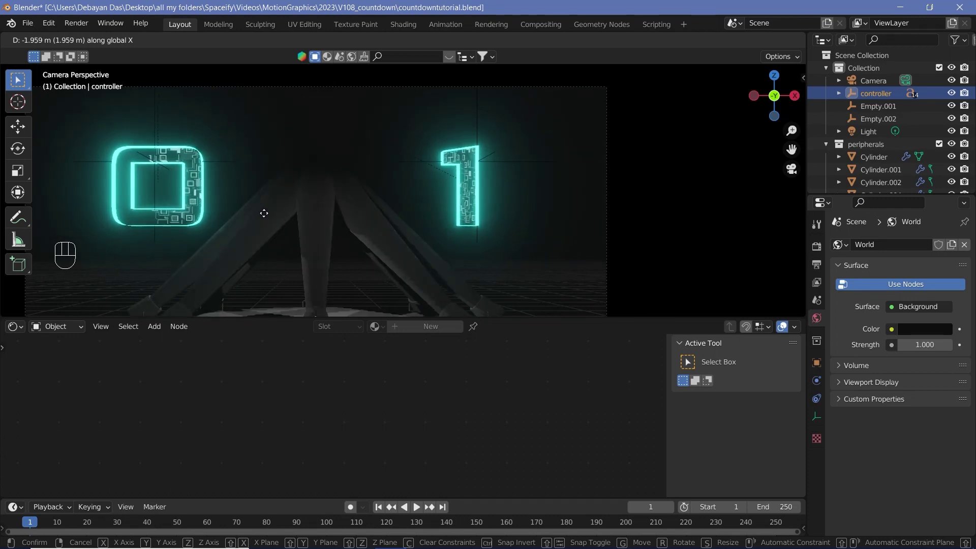
right_click(354, 252)
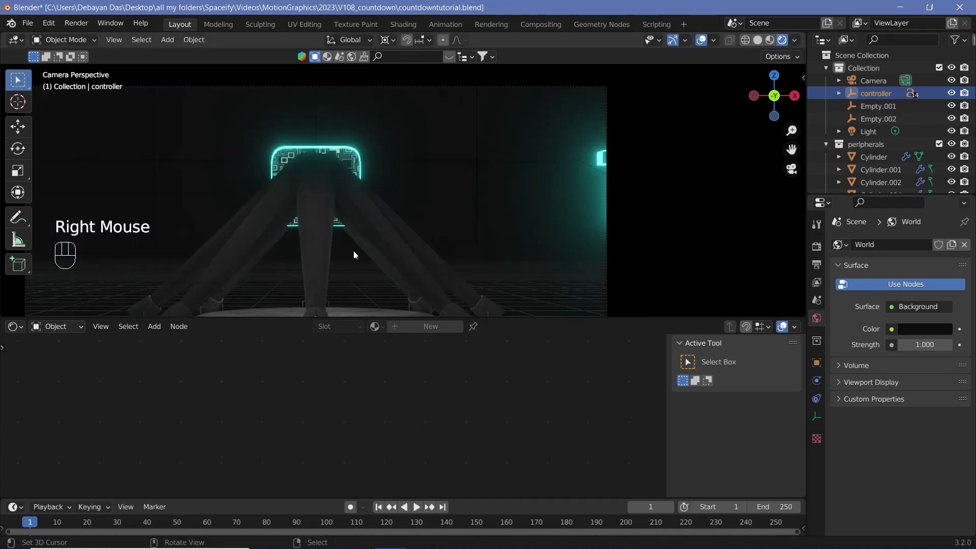
Reselect the 0 text and move its lowest Texture Coordinate node farther left of the Separate XYZ node to make room.
right_click(344, 159)
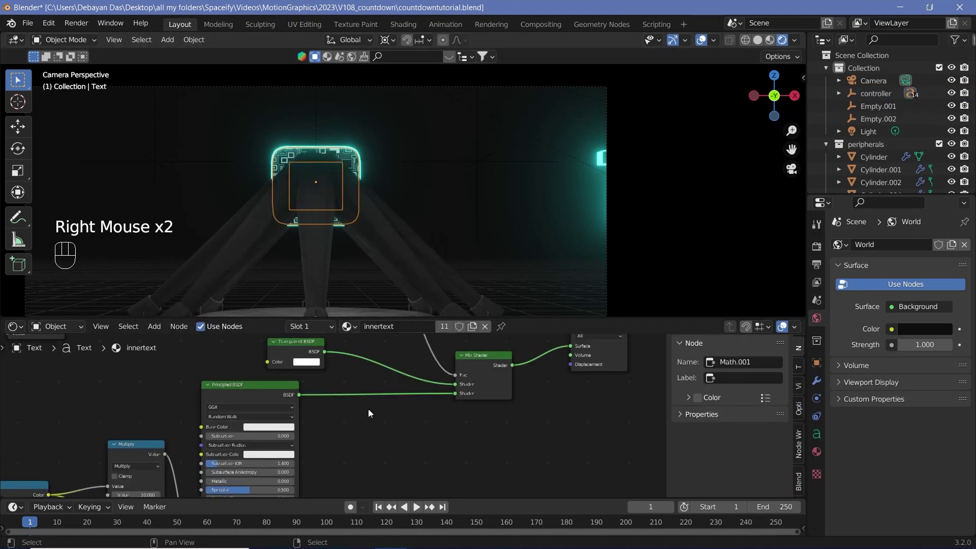
scroll(366, 407, "down", 2)
middle_click_drag(360, 403, 408, 345)
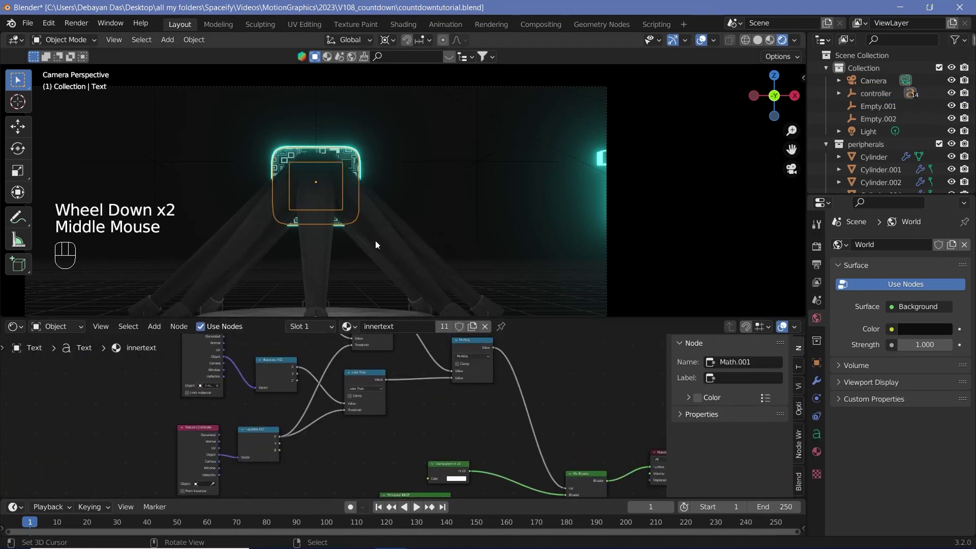
left_click_drag(192, 443, 75, 420)
middle_click_drag(127, 425, 154, 397)
left_click_drag(150, 403, 118, 393)
middle_click_drag(118, 394, 314, 374)
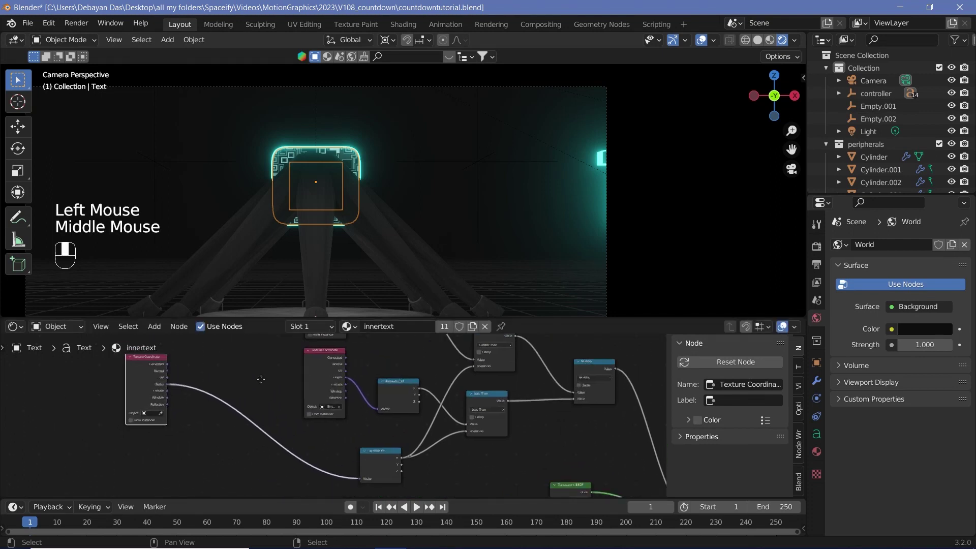
Add a Noise Texture node below the leftmost Texture Coordinate node in the innertext material.
scroll(314, 374, "up", 2)
key("shift+a")
type("noise")
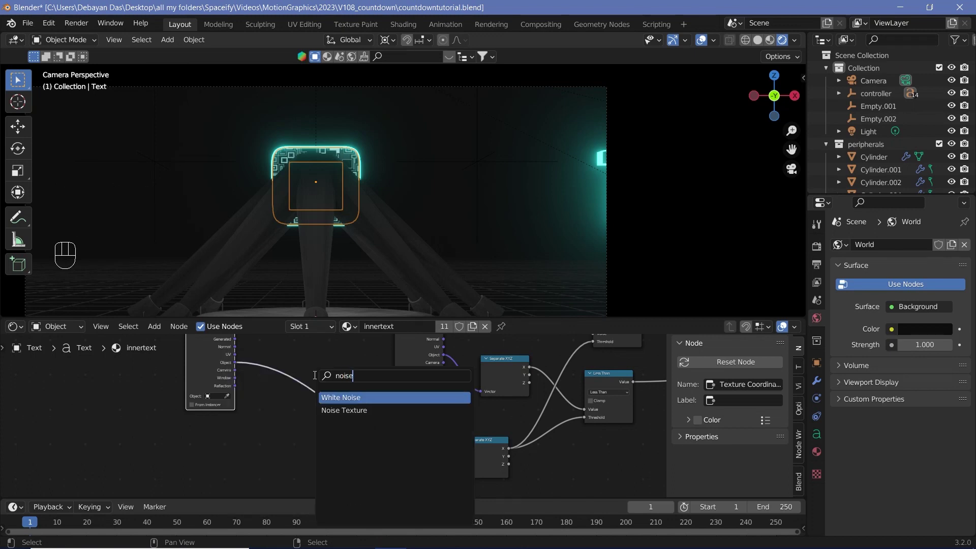
left_click(348, 410)
left_click(212, 462)
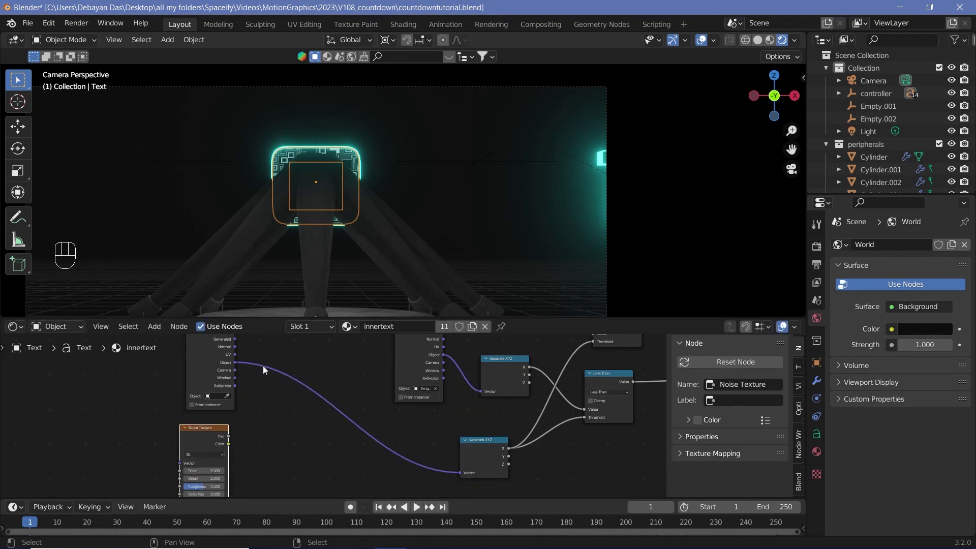
Try combining the Texture Coordinate's Object output with the noise Color through a Math Add node, and delete that node.
key("shift+a")
left_click(248, 402)
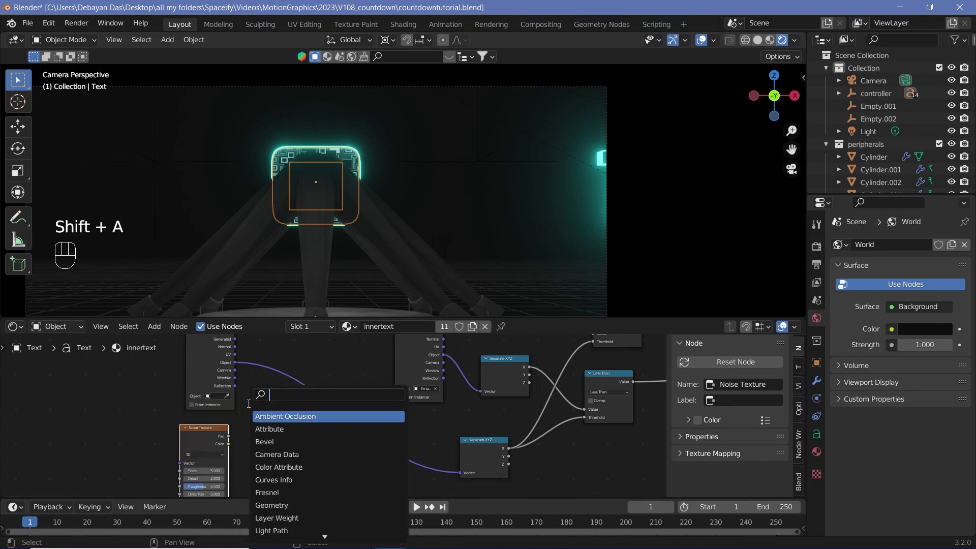
type("math")
left_click(266, 421)
left_click(301, 407)
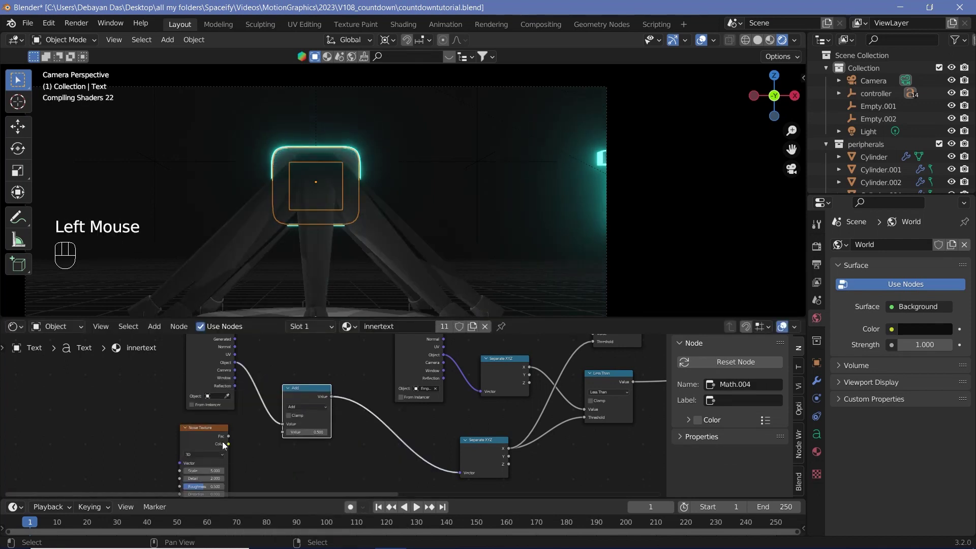
left_click_drag(228, 444, 290, 432)
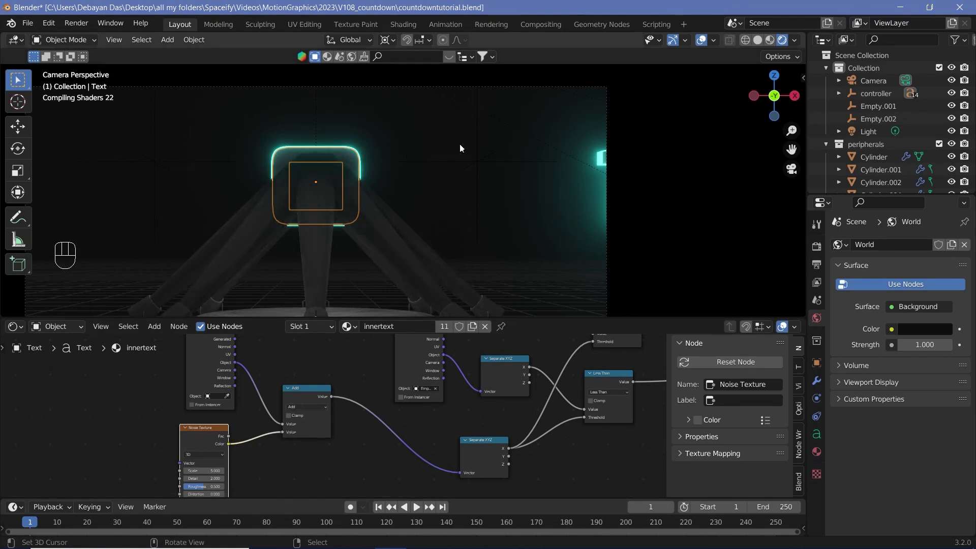
left_click(305, 391)
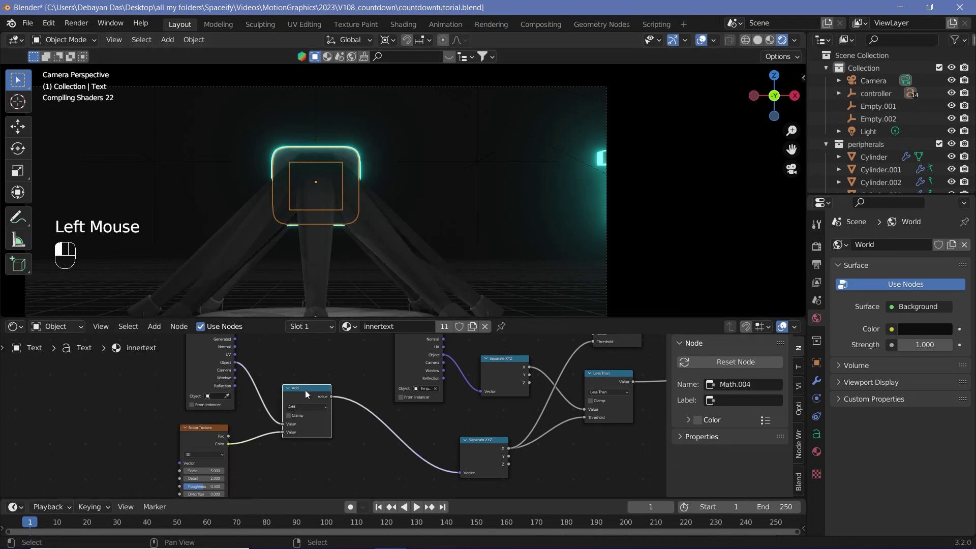
key("x")
Add a Vector Math node set to Add beside the leftmost Texture Coordinate and Noise Texture nodes.
key("shift+a")
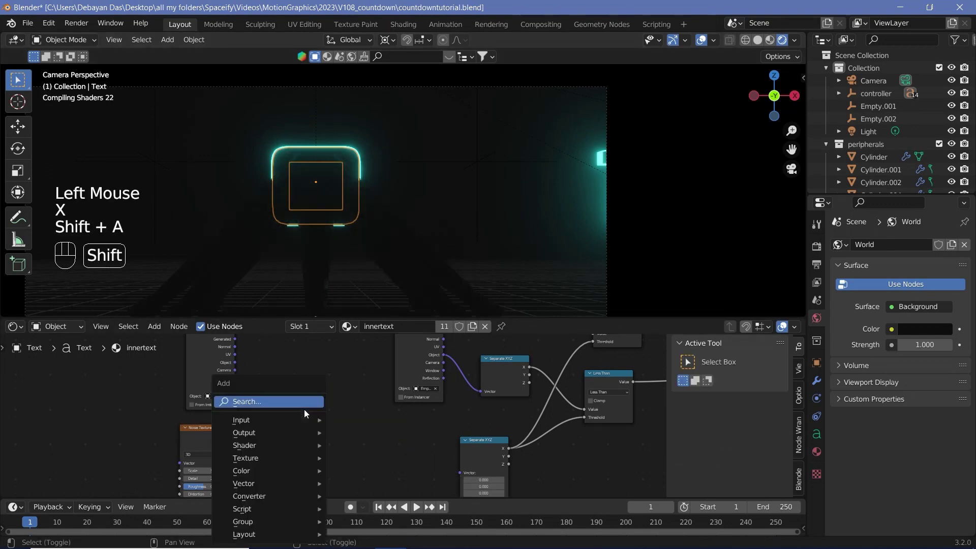
left_click(298, 402)
type("vector")
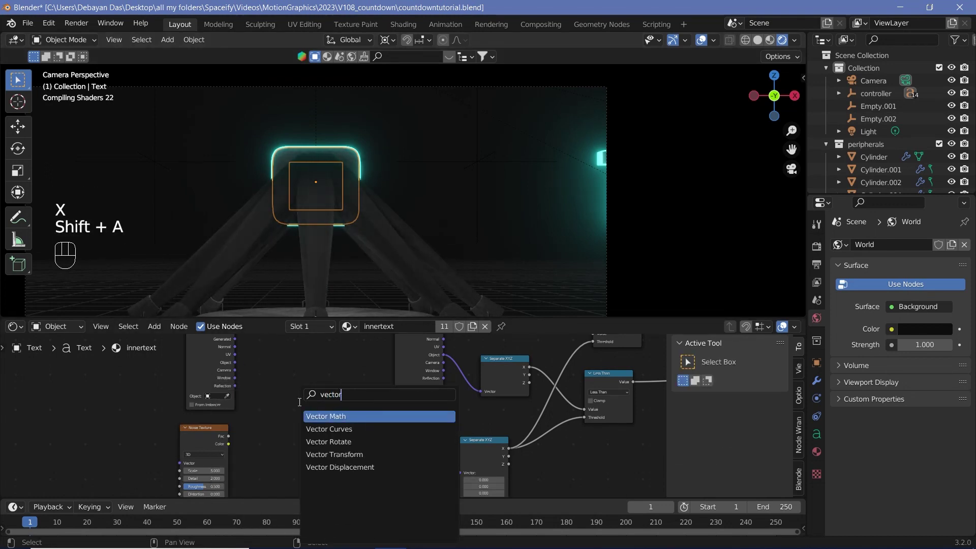
key("Return")
left_click(286, 377)
Connect the Texture Coordinate's Object output and the noise Color to the Vector Math Add node, and its result to the lower Separate XYZ.
left_click_drag(234, 362, 265, 391)
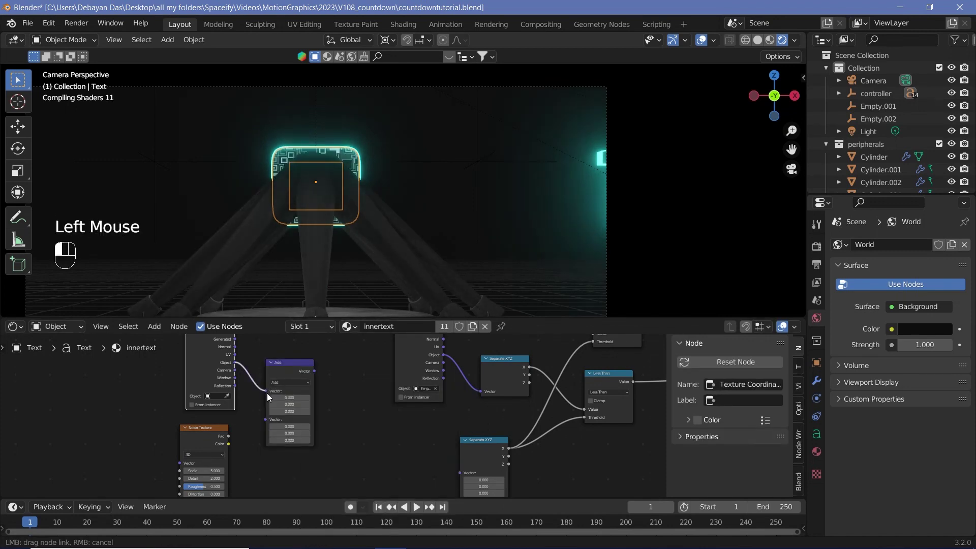
left_click_drag(228, 444, 266, 400)
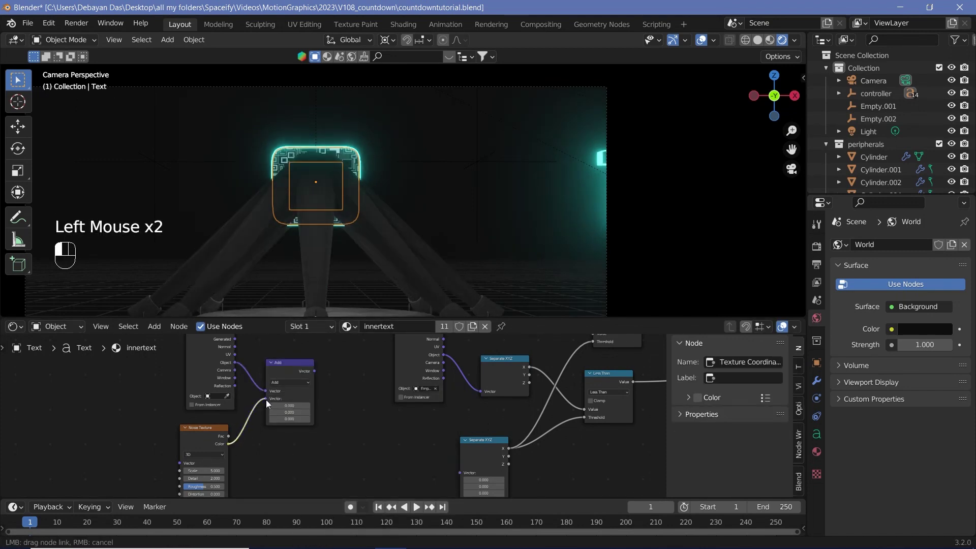
left_click_drag(314, 370, 464, 464)
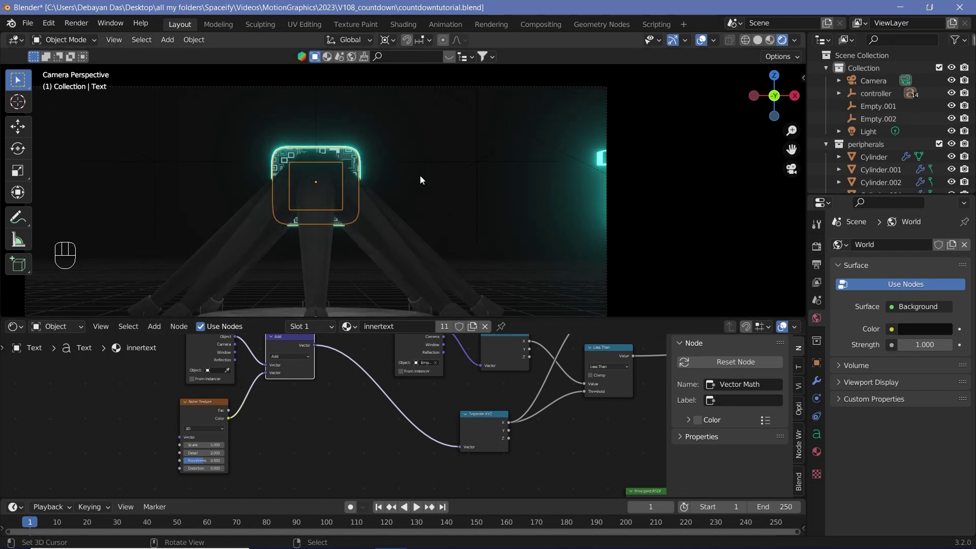
Test the noise-distorted mask by sliding the controller empty along the X axis, and cancel the move.
left_click(867, 92)
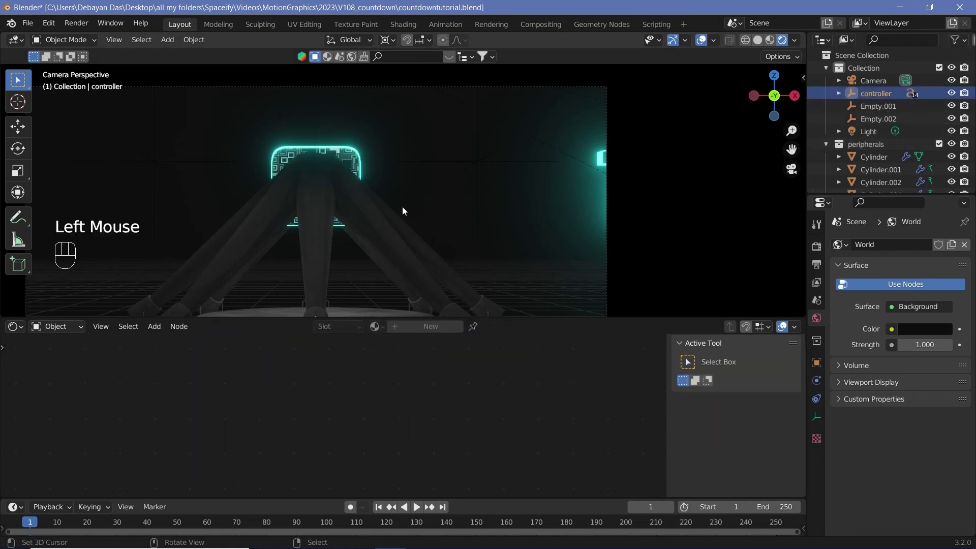
key("g")
key("x")
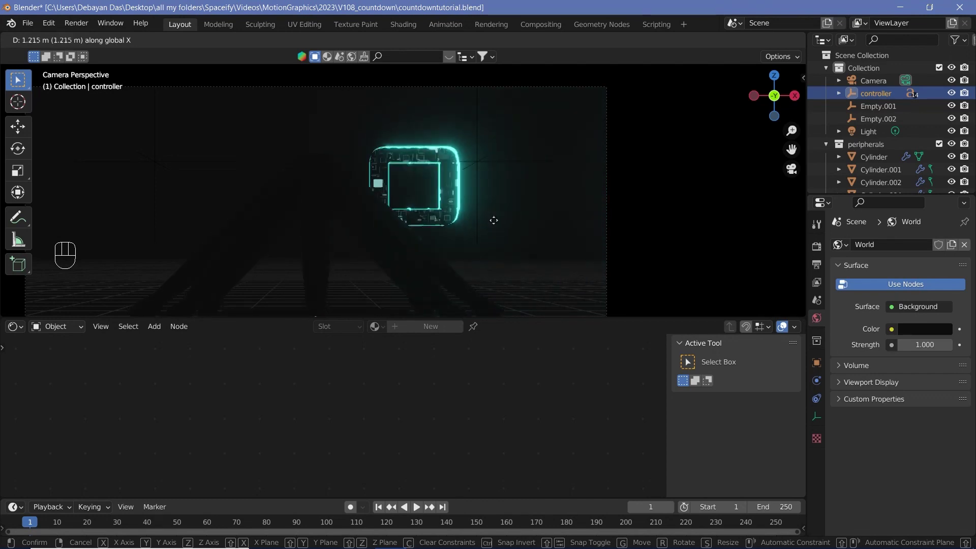
right_click(493, 224)
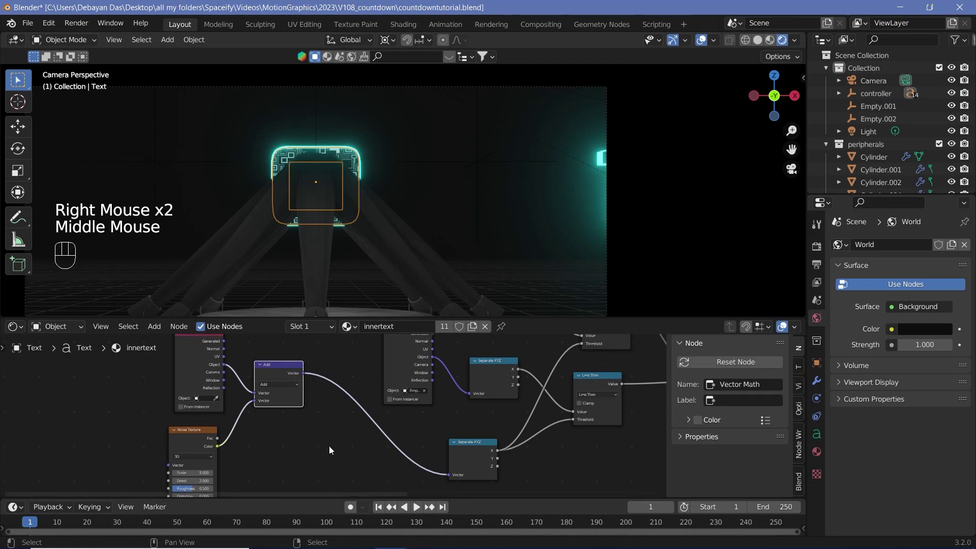
Duplicate the Vector Math node onto the link before the lower Separate XYZ and set its second vector to 0.5 on all axes.
key("shift+a")
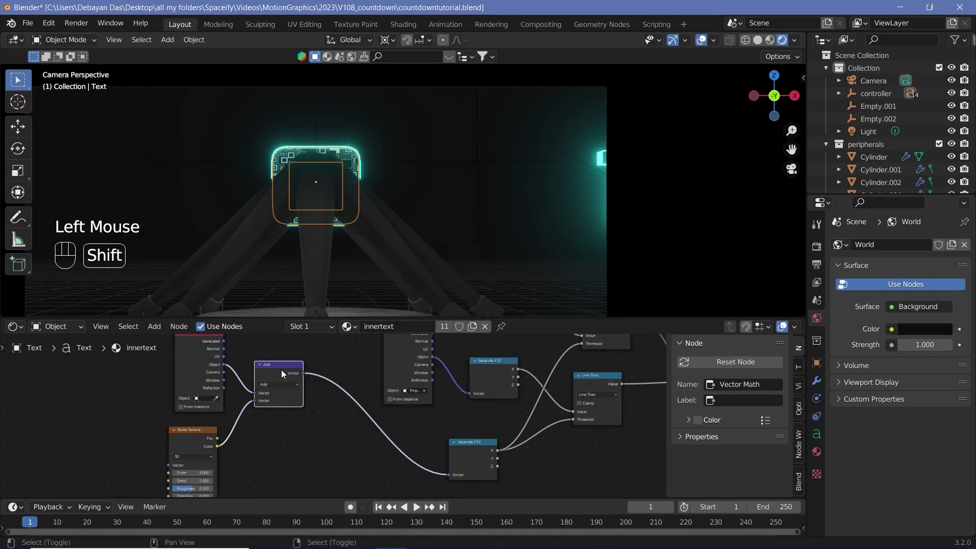
key("shift+d")
left_click(359, 399)
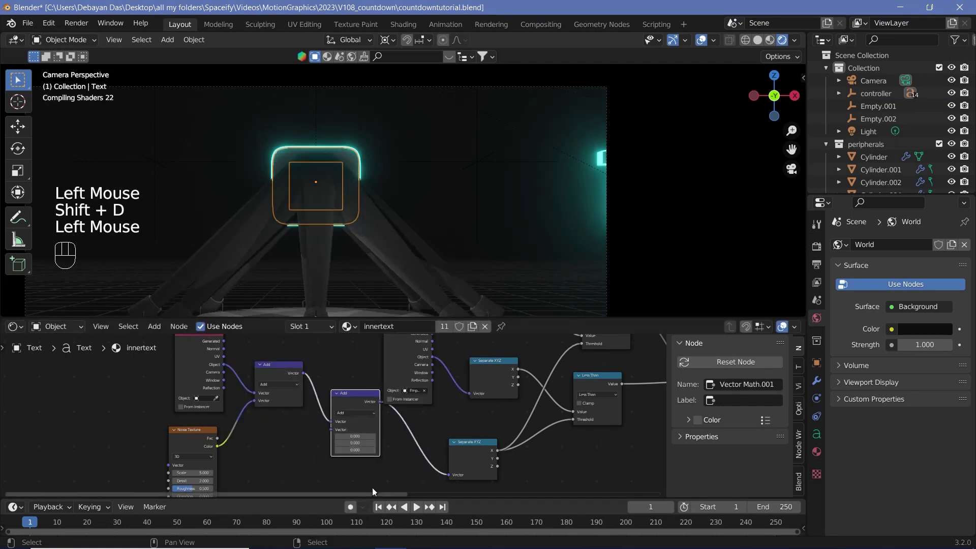
left_click(358, 436, "shift")
type("0")
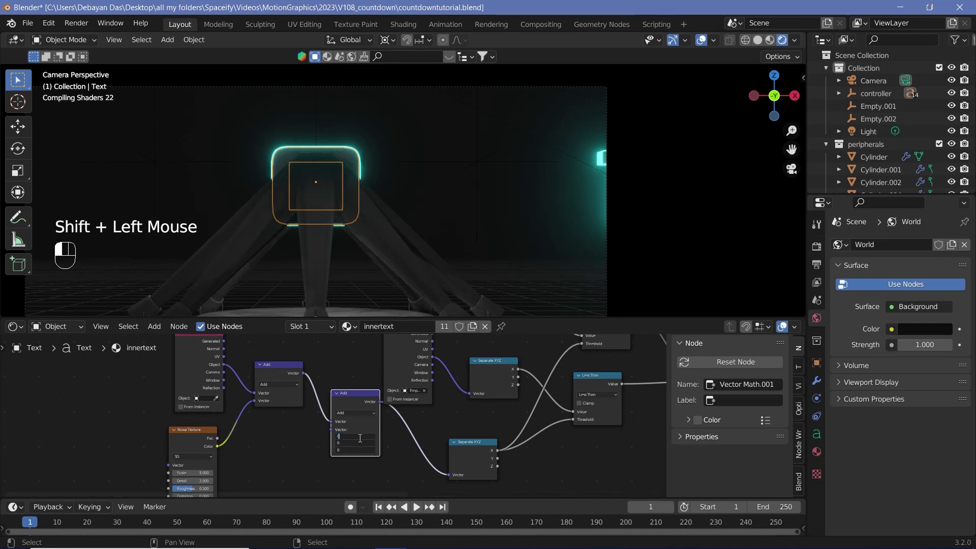
type(".5")
key("Return")
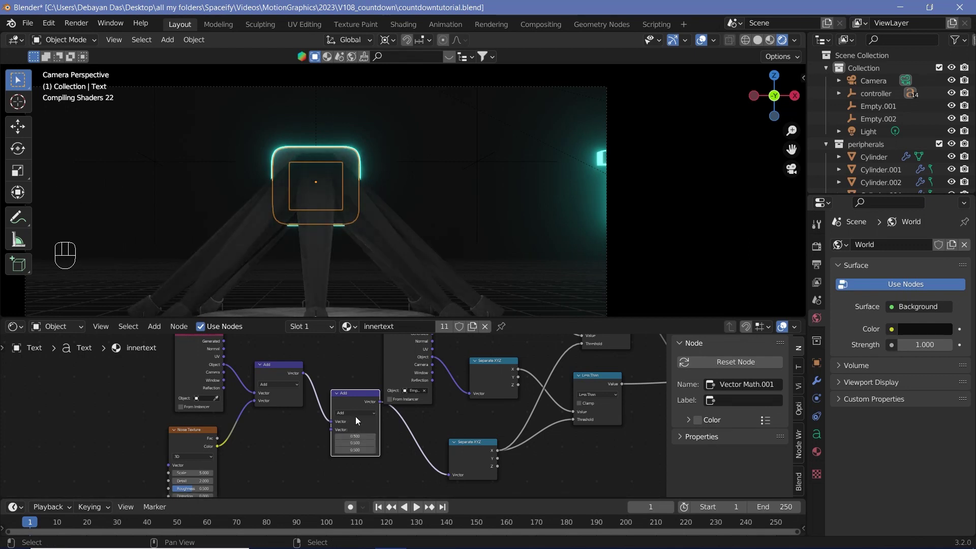
Set the duplicated Vector Math node's operation to Subtract and shift the node slightly left.
left_click(355, 416)
left_click(356, 415)
left_click(360, 429)
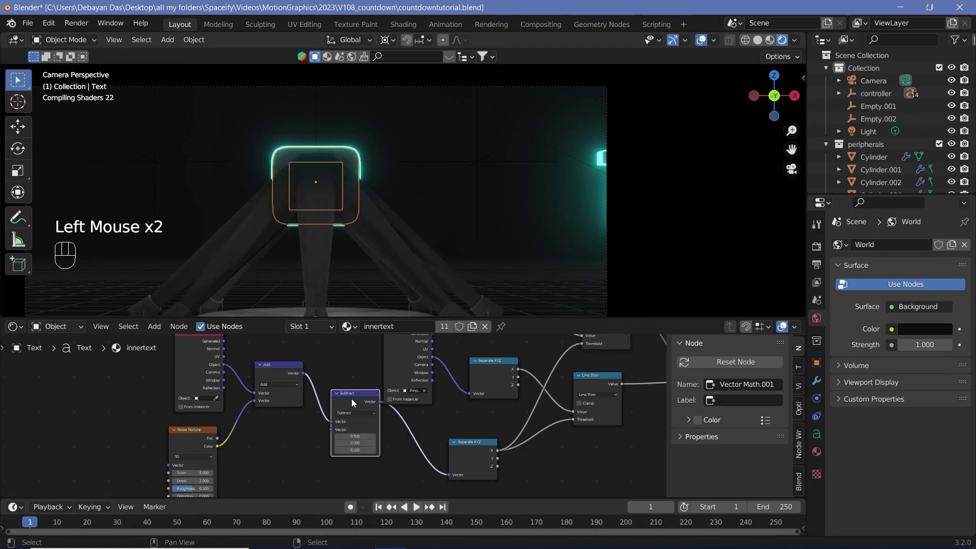
left_click_drag(352, 398, 338, 396)
Test the mask with the Subtract offset by sliding the controller empty along the X axis, and cancel the move.
left_click(878, 93)
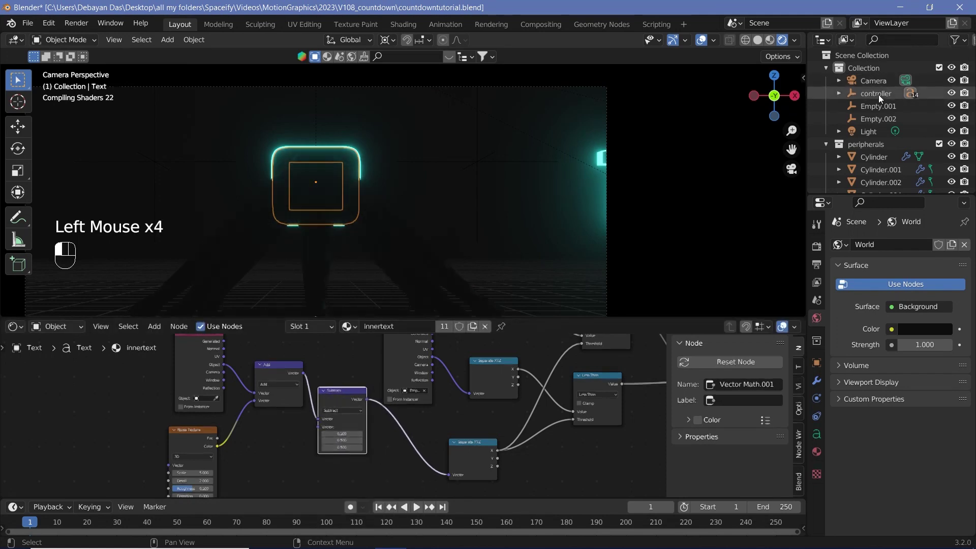
key("g")
key("x")
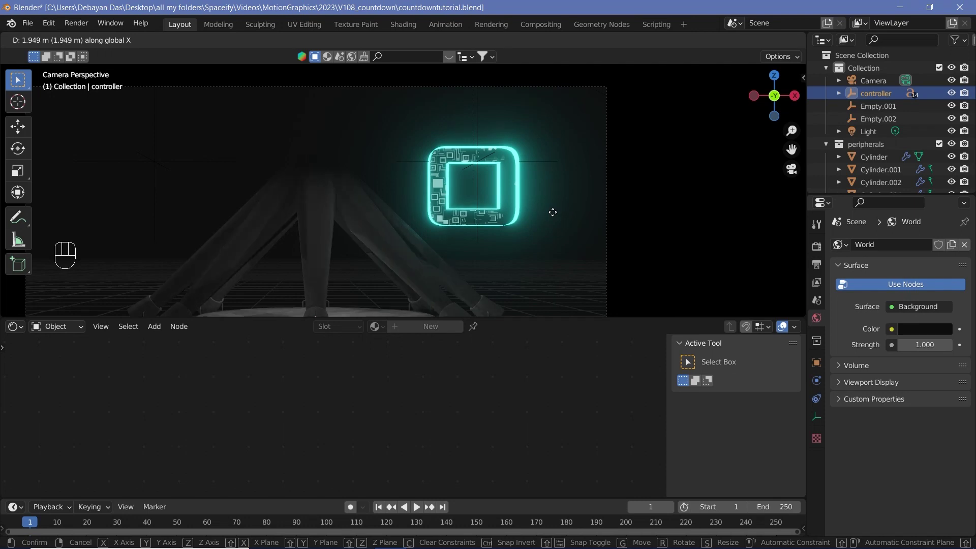
right_click(553, 211)
Reselect the 0 text and set the Subtract node's second vector to 1.25 on all axes.
right_click(349, 158)
scroll(371, 450, "up", 2)
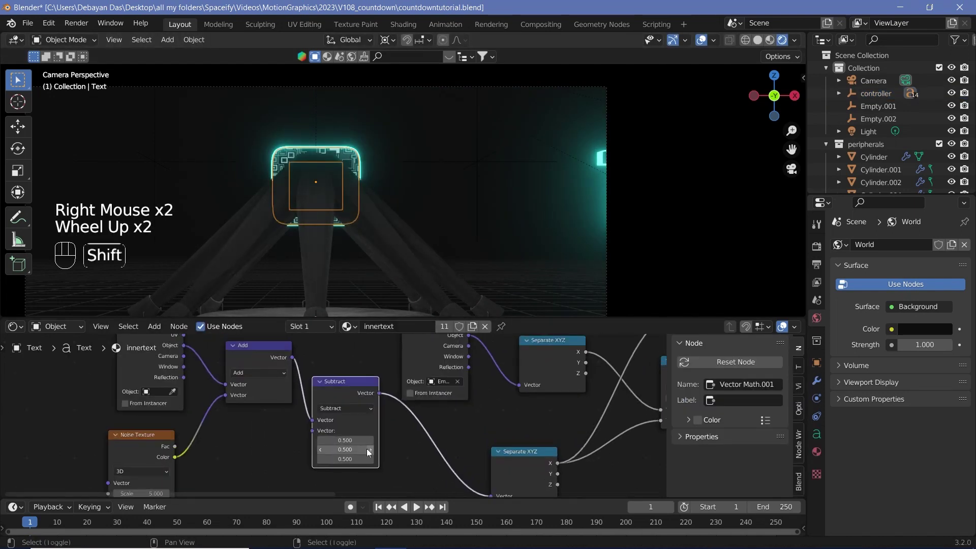
mouse_move(346, 441)
left_mouse_down("shift")
mouse_move(346, 459)
mouse_move(372, 459)
mouse_move(349, 440)
left_mouse_up("shift")
type("1.25")
key("Return")
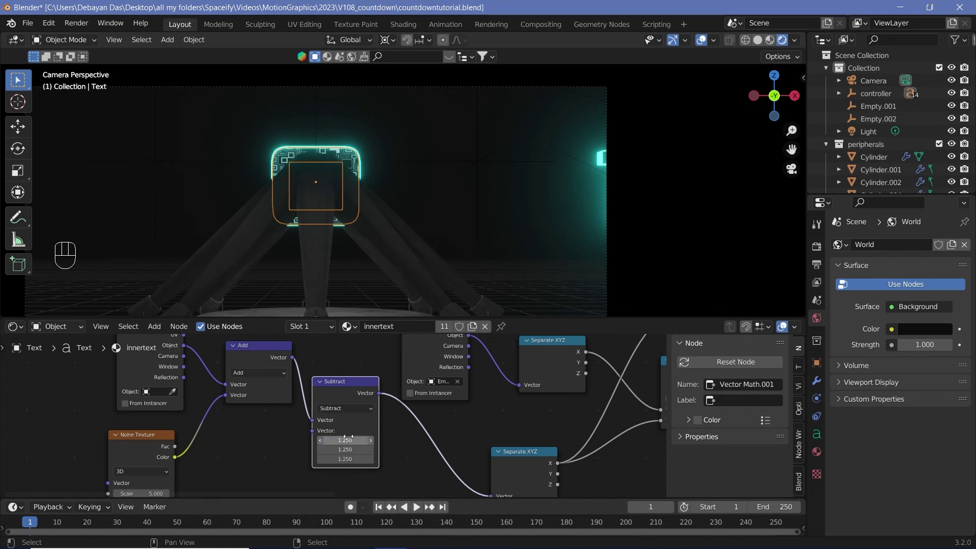
Test the mask with the 1.25 offset by sliding the controller empty along the X axis, and cancel the move.
left_click(870, 94)
key("g")
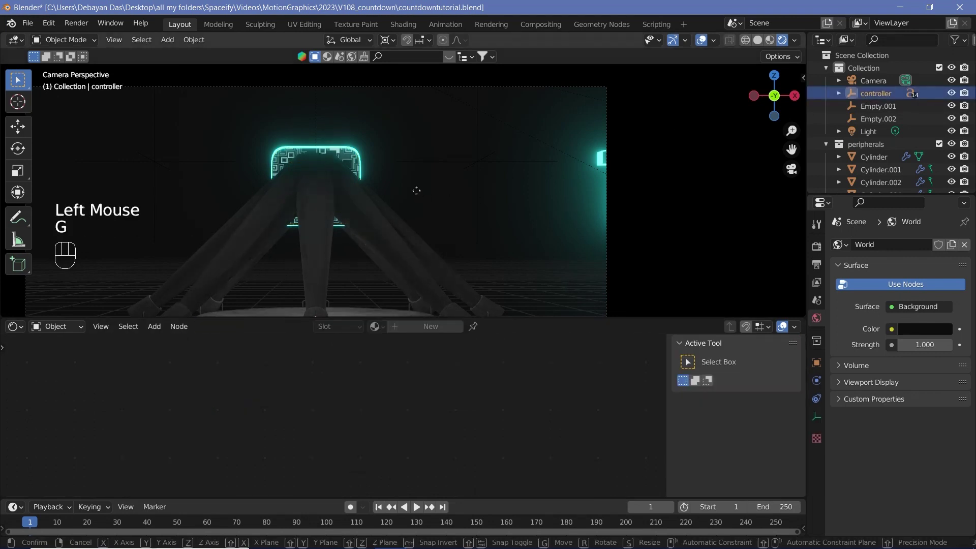
key("x")
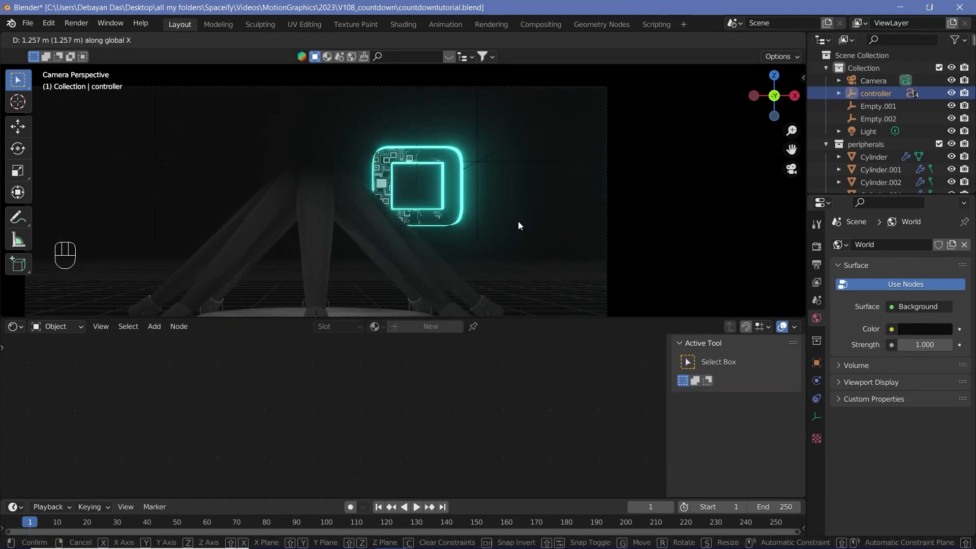
right_click(517, 222)
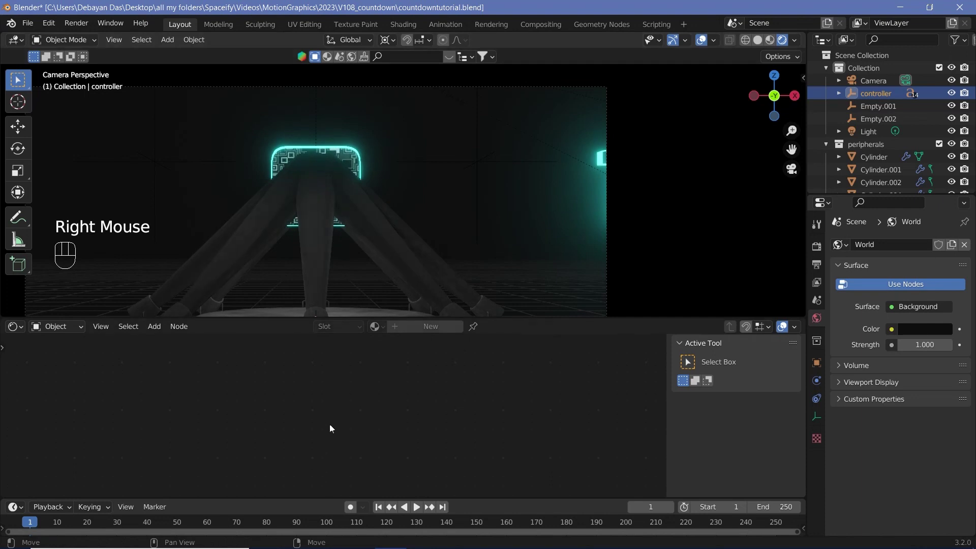
Reselect the 0 text, set the Noise Texture scale to 20, and test it with a cancelled X-axis move of the controller.
right_click(347, 162)
middle_click_drag(227, 477, 322, 423)
left_click_drag(250, 438, 264, 438)
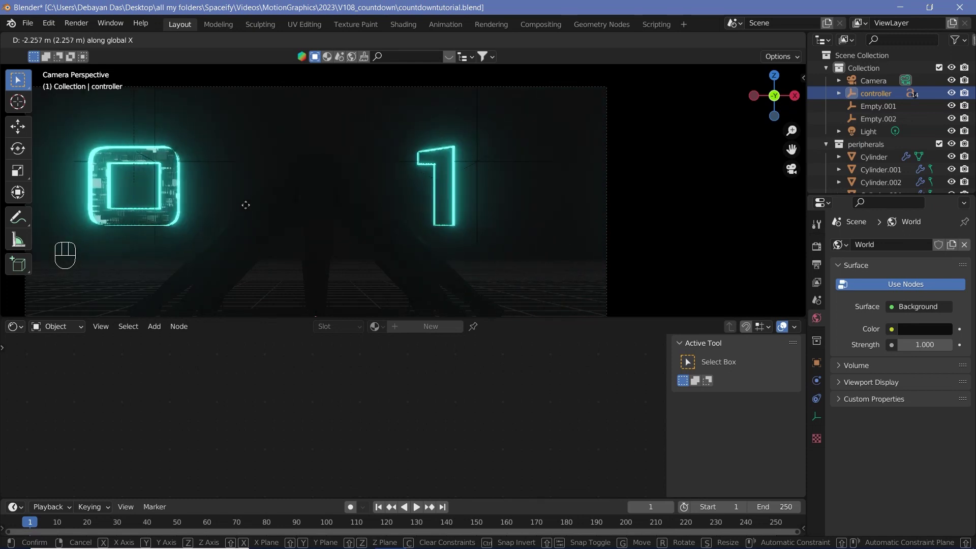
right_click(212, 204)
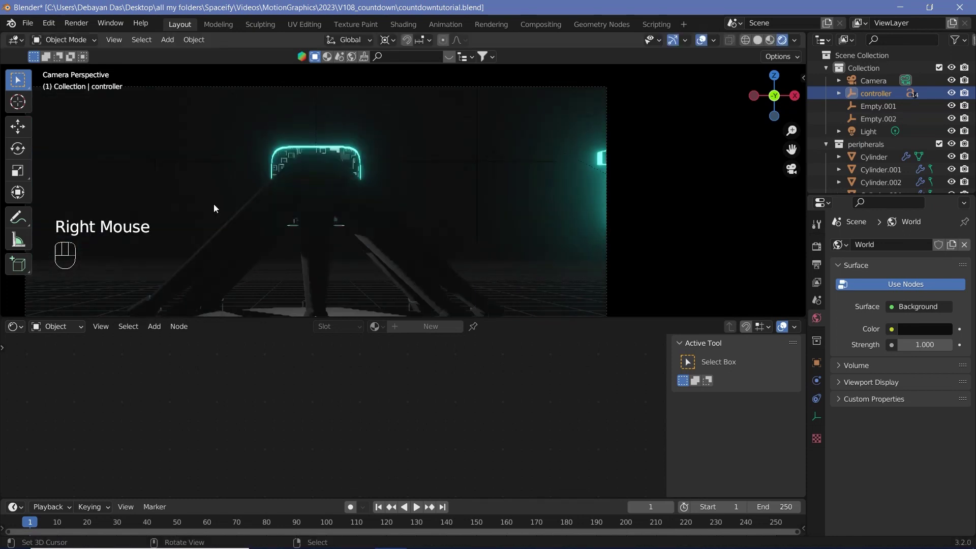
Reselect the 0 text and set the Subtract node's second vector to 0.5 on all axes.
right_click(346, 161)
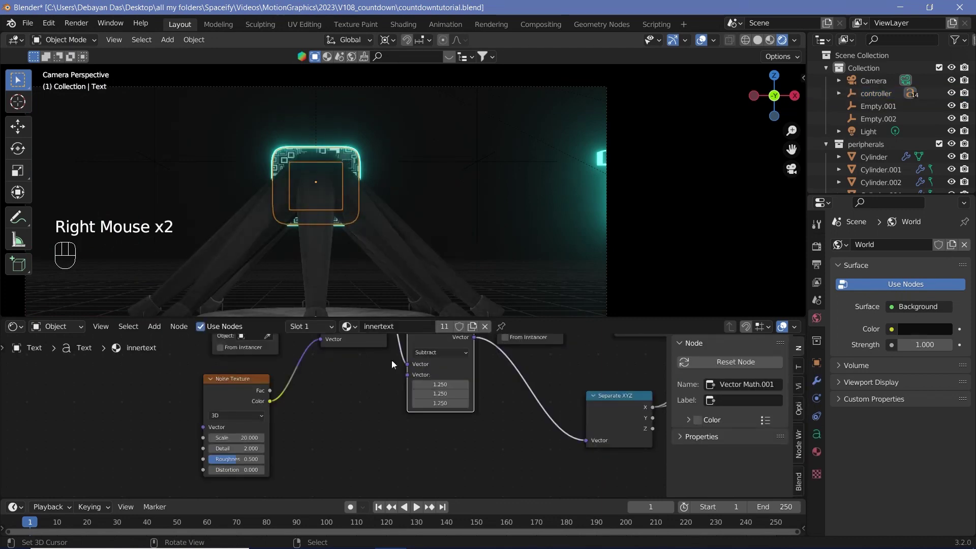
middle_click_drag(405, 416, 376, 424)
left_click(424, 391, "shift")
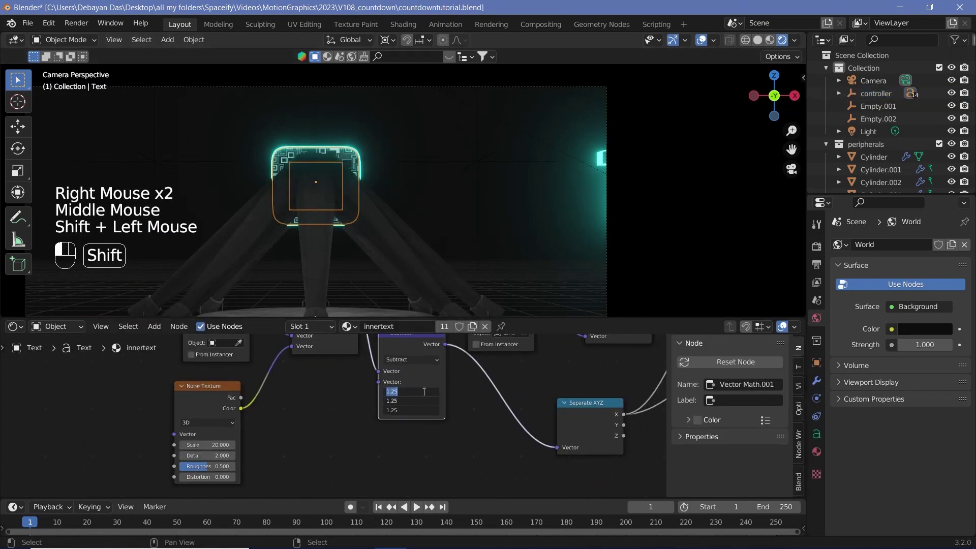
type("0.5")
key("Return")
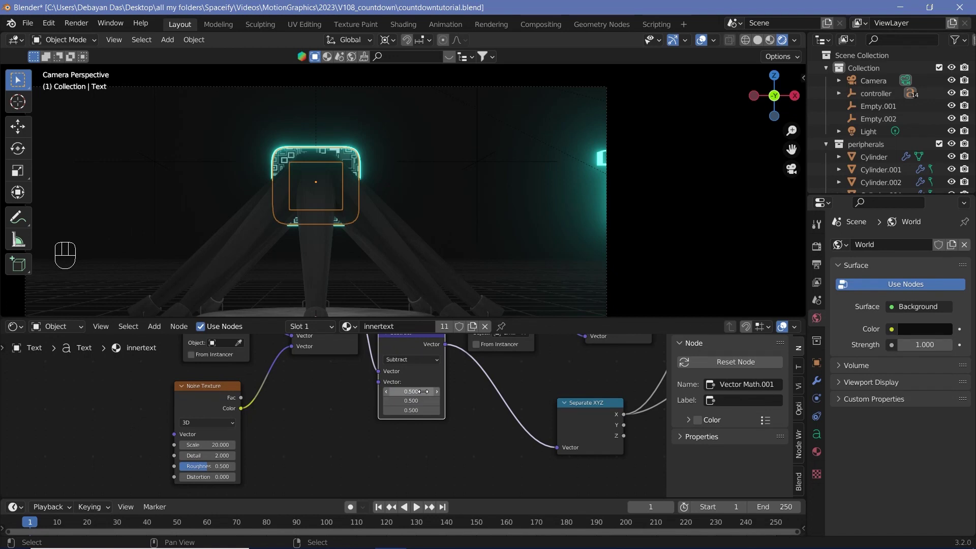
Add a Math node beside the Subtract node and set its operation to Multiply.
middle_click_drag(422, 392, 398, 413)
key("shift+a")
left_click(437, 403)
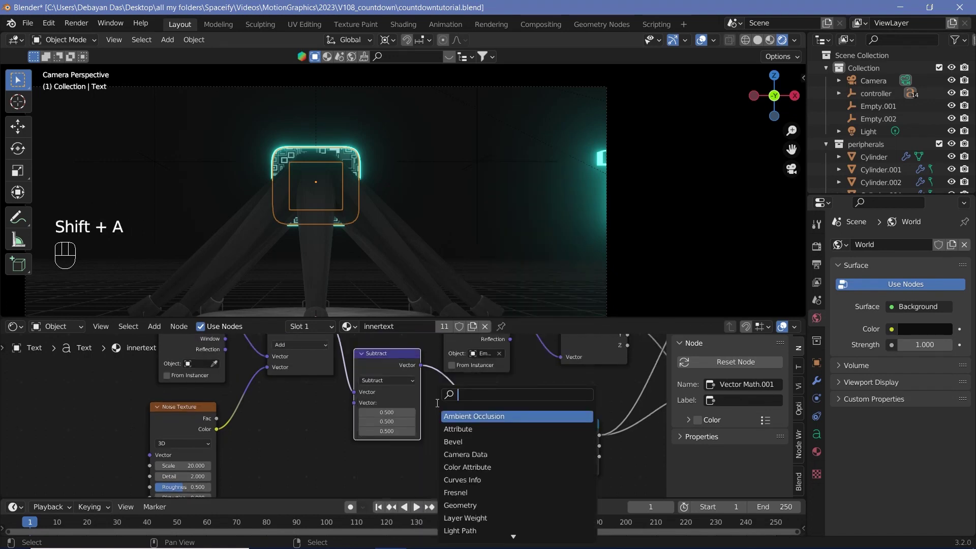
type("math")
key("Return")
left_click(463, 460)
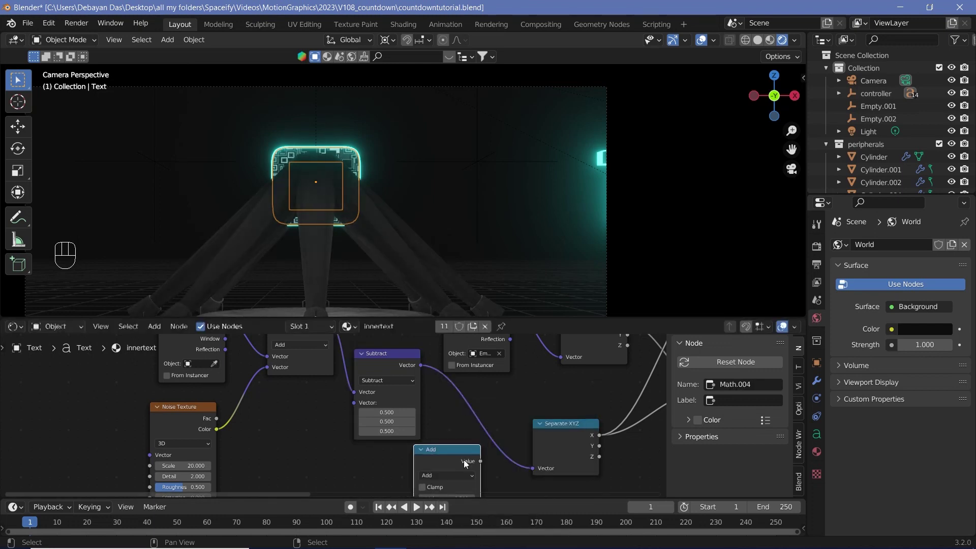
left_click(456, 477)
left_click(449, 423)
Insert the Multiply node into the link between Subtract and the lower Separate XYZ, and raise its multiplier value.
left_click_drag(462, 449, 482, 414)
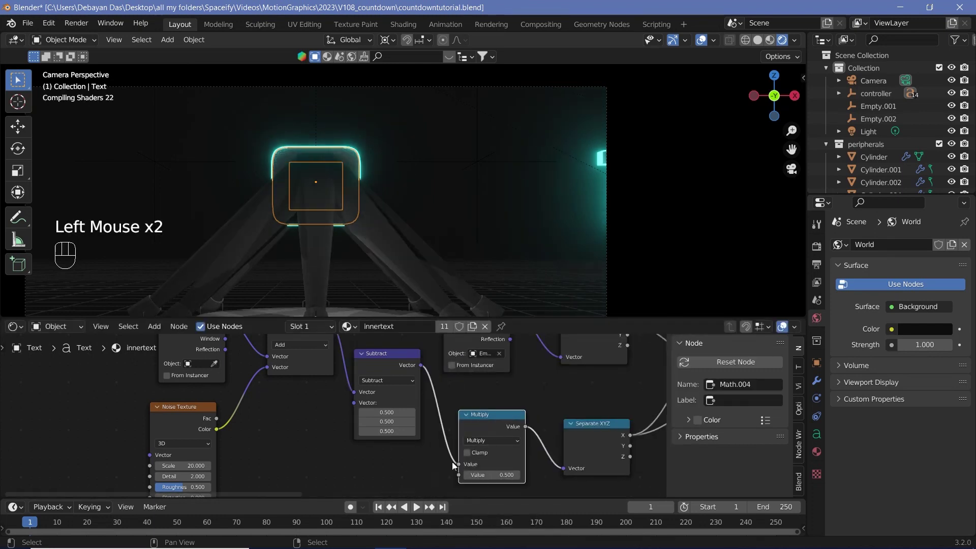
left_click_drag(496, 475, 521, 475)
Select the controller and move it about 2 m along negative X to inspect the mask on the 0.
left_click(869, 94)
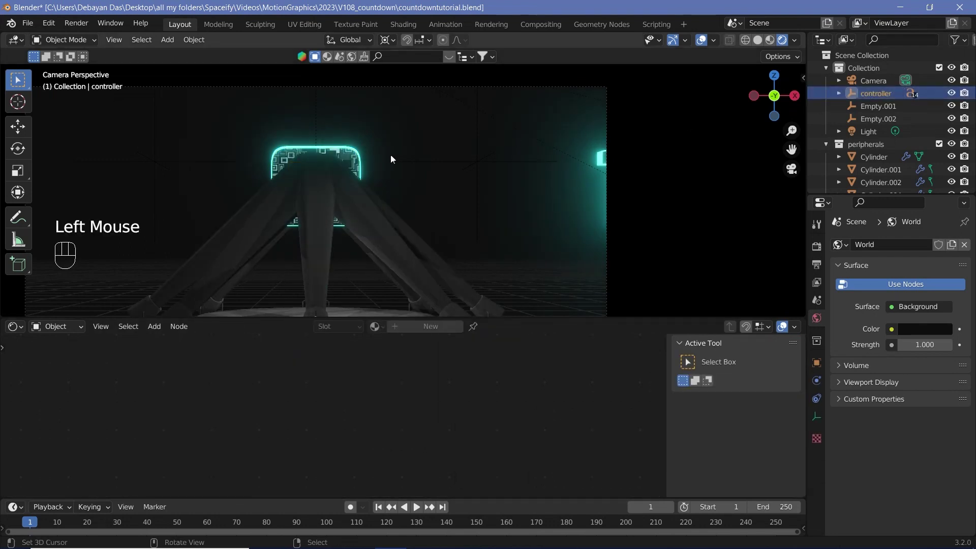
key("g")
key("x")
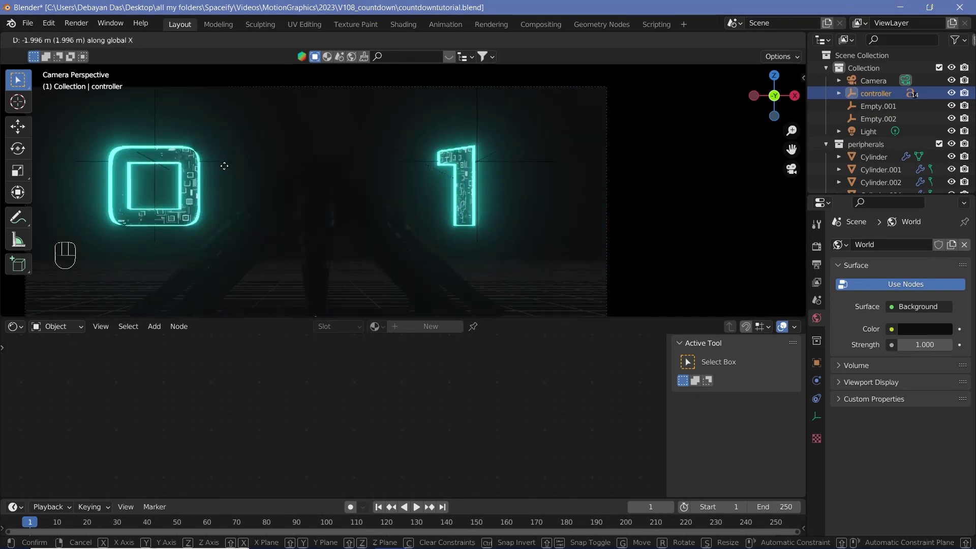
left_click(225, 166)
scroll(224, 165, "up", 3)
middle_click_drag(224, 165, 381, 160, "shift")
scroll(305, 160, "up", 1)
middle_click_drag(203, 158, 420, 155, "shift")
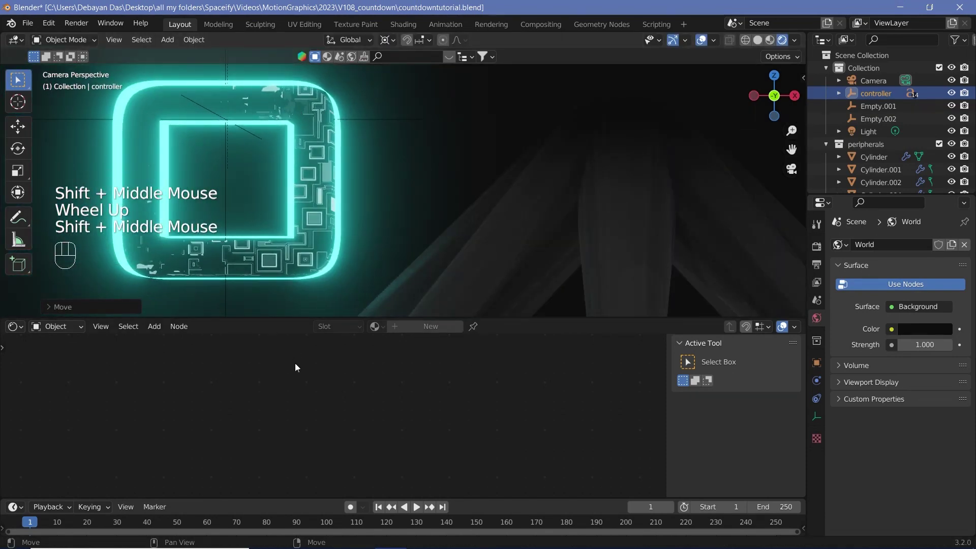
Reselect the 0 text and set the Noise Texture scale to 15.
right_click(315, 193)
middle_click_drag(309, 398, 358, 386)
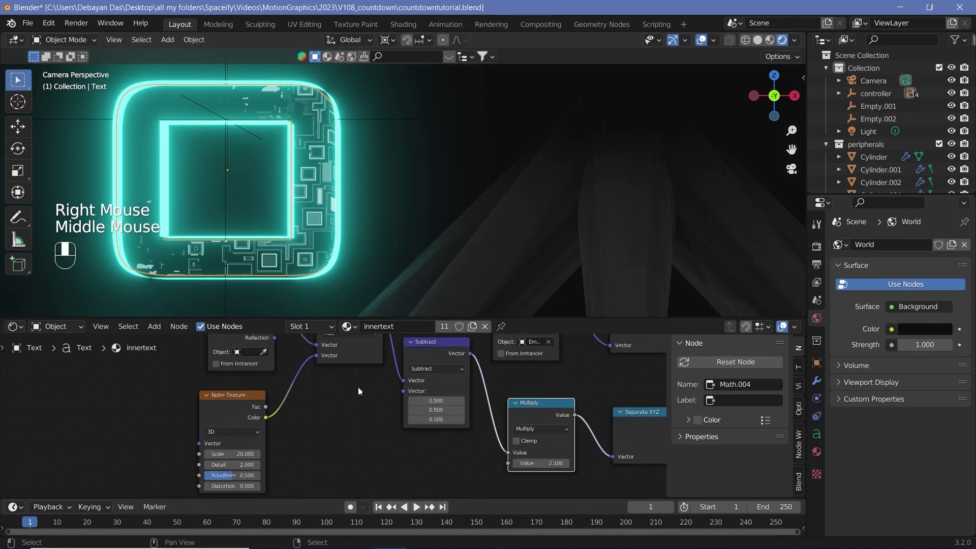
left_click(237, 453)
type("15")
key("Return")
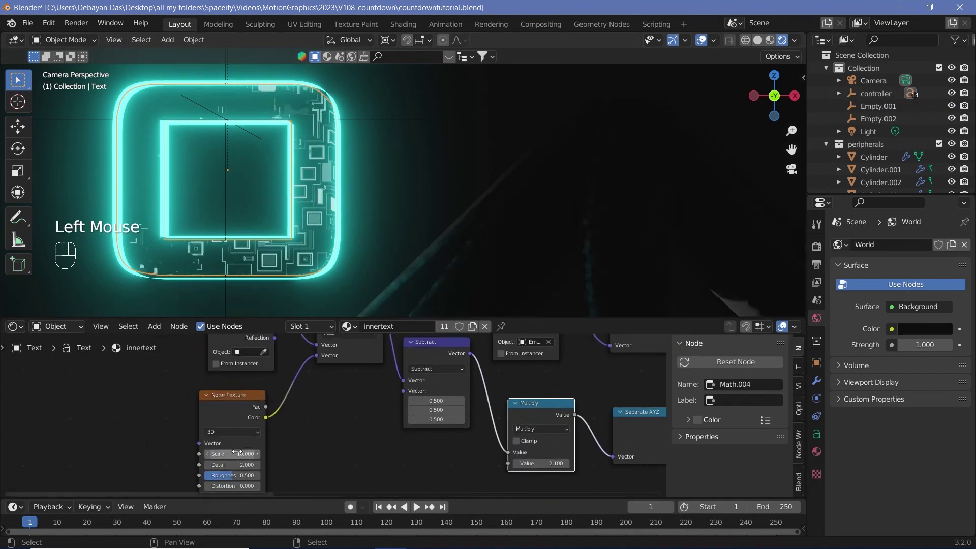
Try a multiplier of -0.4 on the Math Multiply node, and delete that node.
middle_click_drag(408, 457, 232, 467)
mouse_move(366, 473)
left_mouse_down()
mouse_move(422, 474)
mouse_move(333, 474)
mouse_move(369, 474)
mouse_move(356, 474)
left_mouse_up()
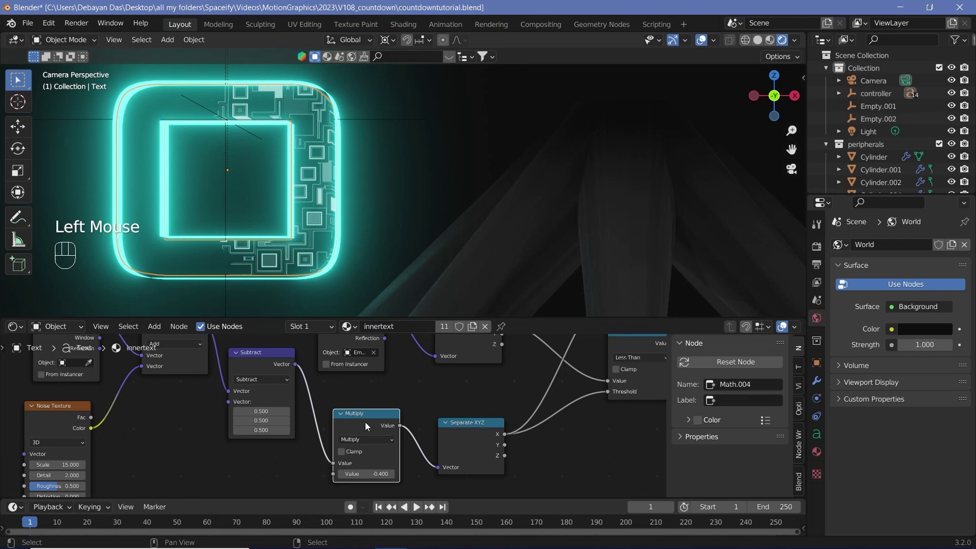
key("x")
Add a Vector Math node beside the Subtract node and set its operation to Multiply.
key("shift+a")
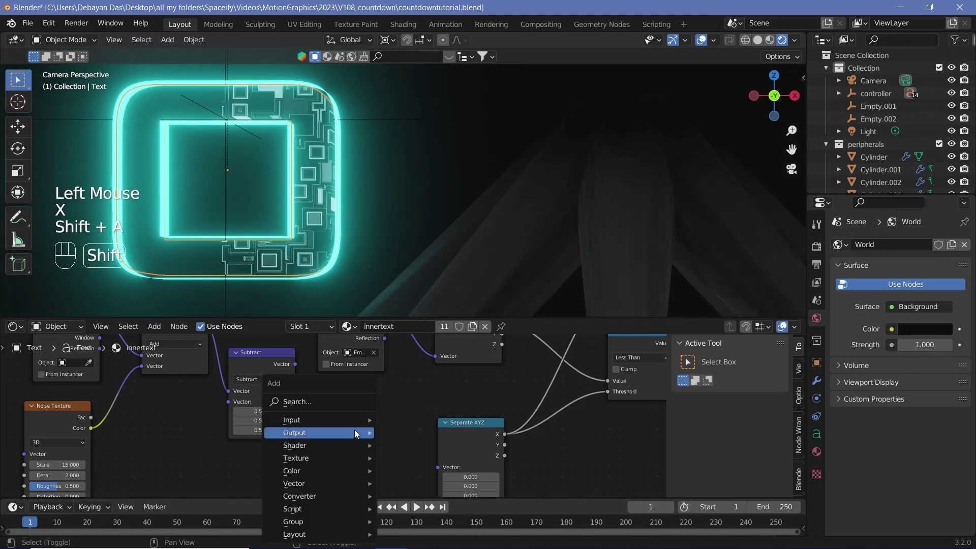
left_click(337, 403)
type("vec")
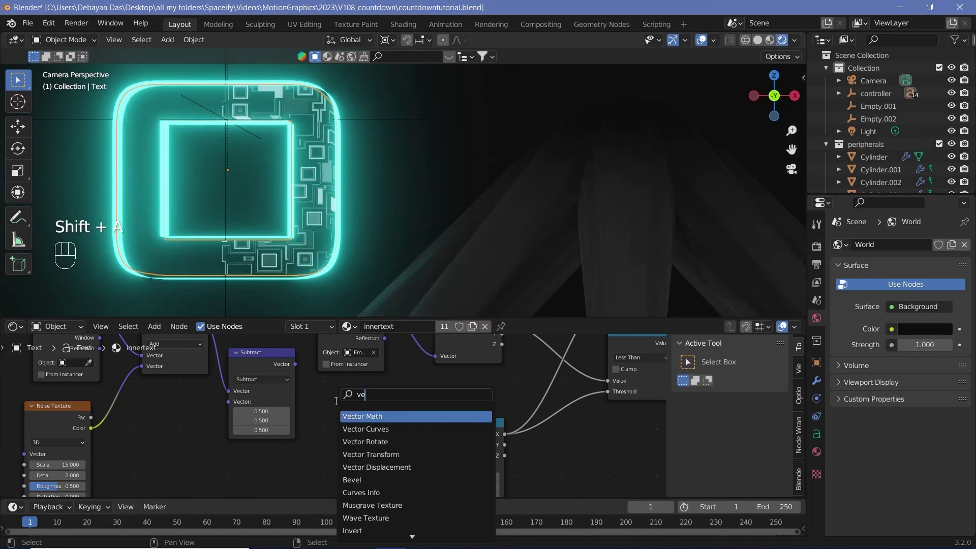
left_click(363, 420)
left_click(367, 428)
left_click(372, 397)
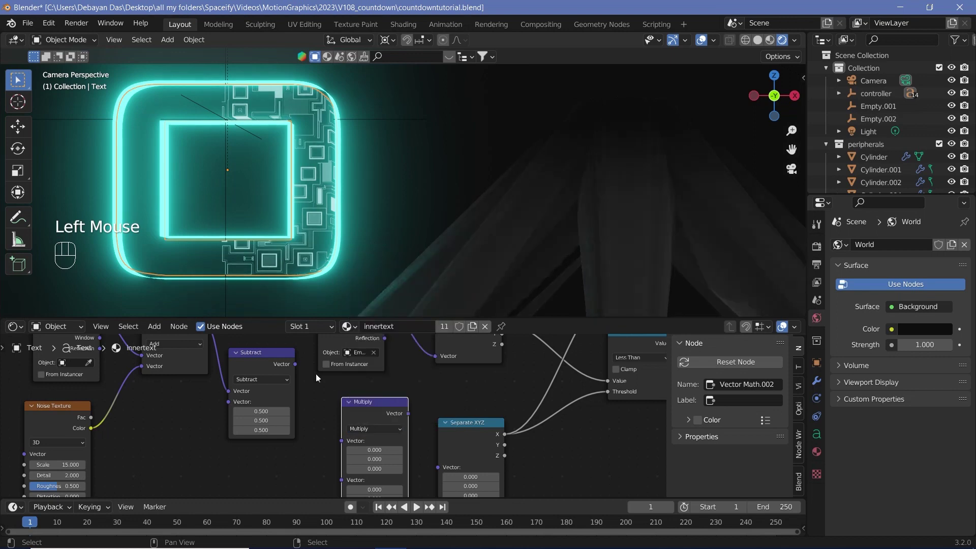
Wire the vector Multiply node between Subtract and the lower Separate XYZ, with its second vector at 1.5, 1, 1.
left_click_drag(295, 364, 341, 441)
left_click(377, 469, "shift")
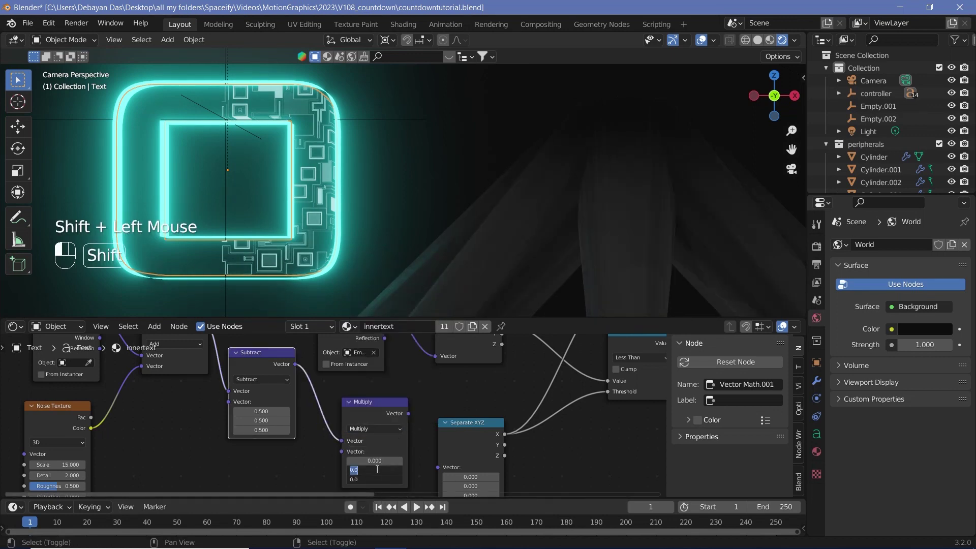
type("1")
key("Return")
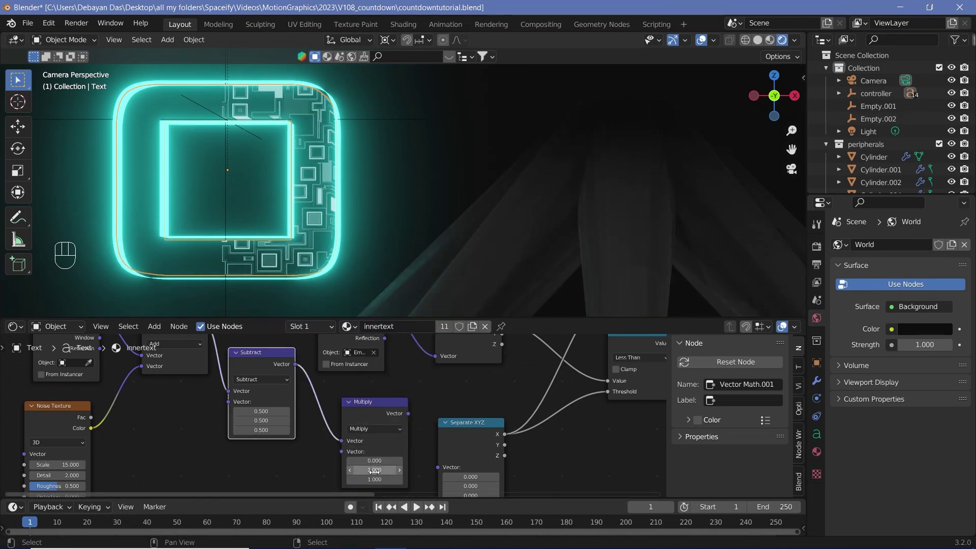
left_click(370, 460)
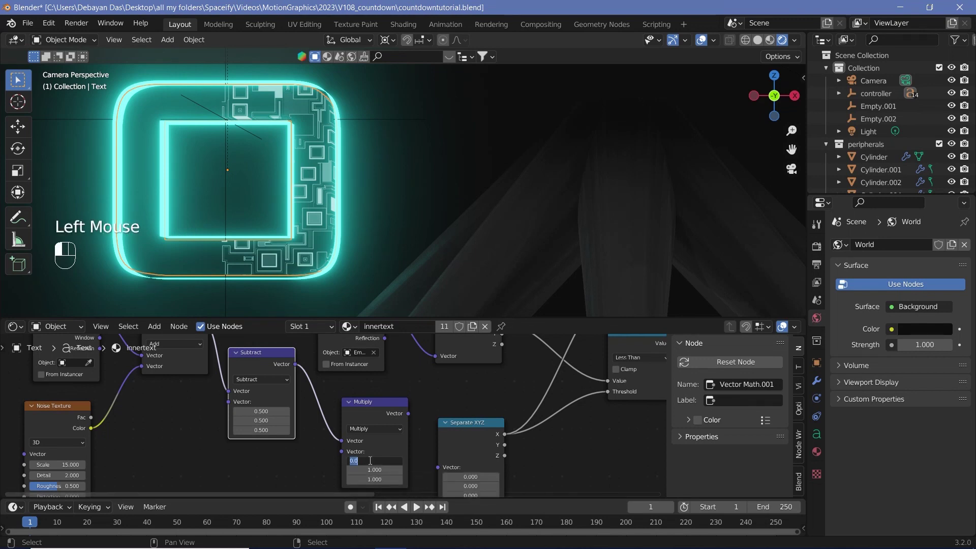
type("2")
key("Return")
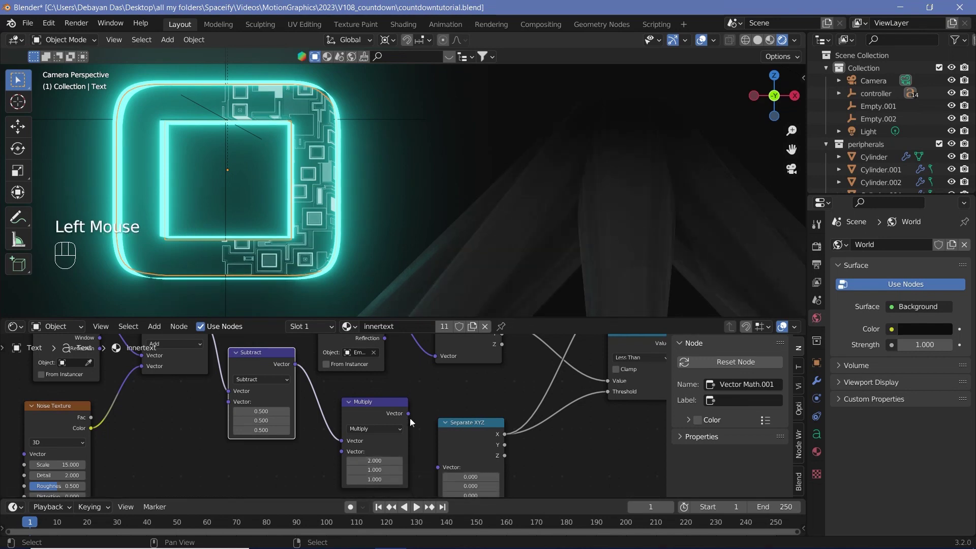
left_click_drag(409, 414, 439, 466)
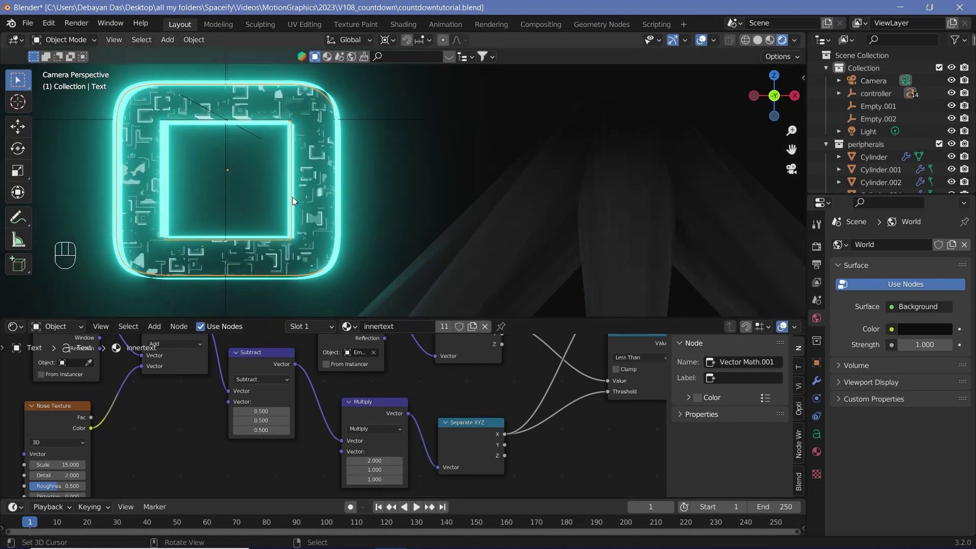
left_click_drag(358, 460, 333, 456)
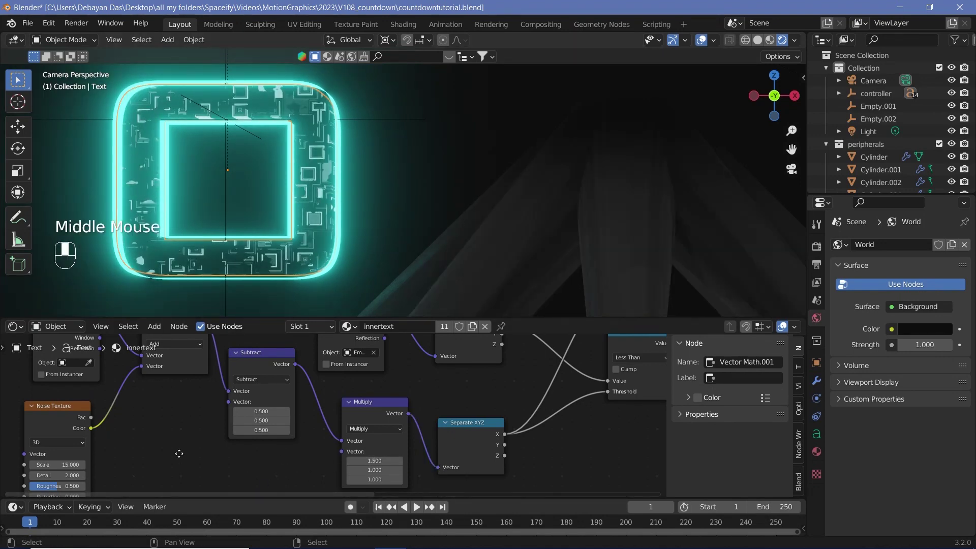
Insert a ColorRamp between the Noise Texture and the Add node, and shift its white stop to position 0.76.
scroll(216, 404, "down", 3)
left_click_drag(216, 404, 209, 426)
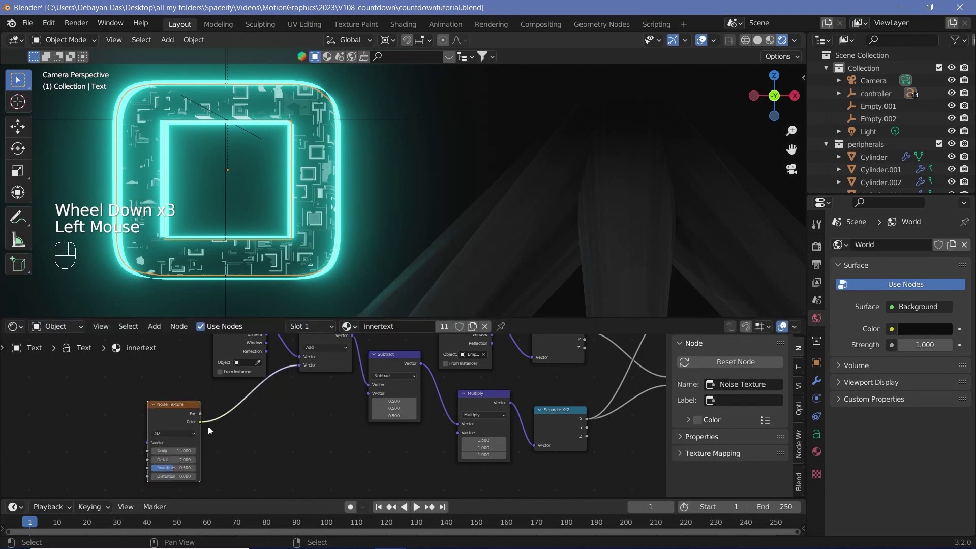
key("shift+a")
type("col")
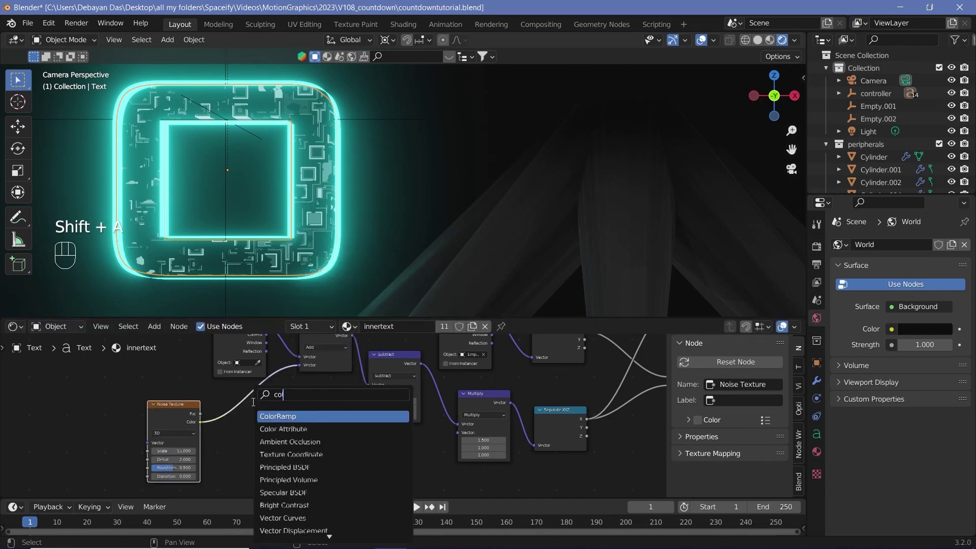
key("Return")
left_click(295, 446)
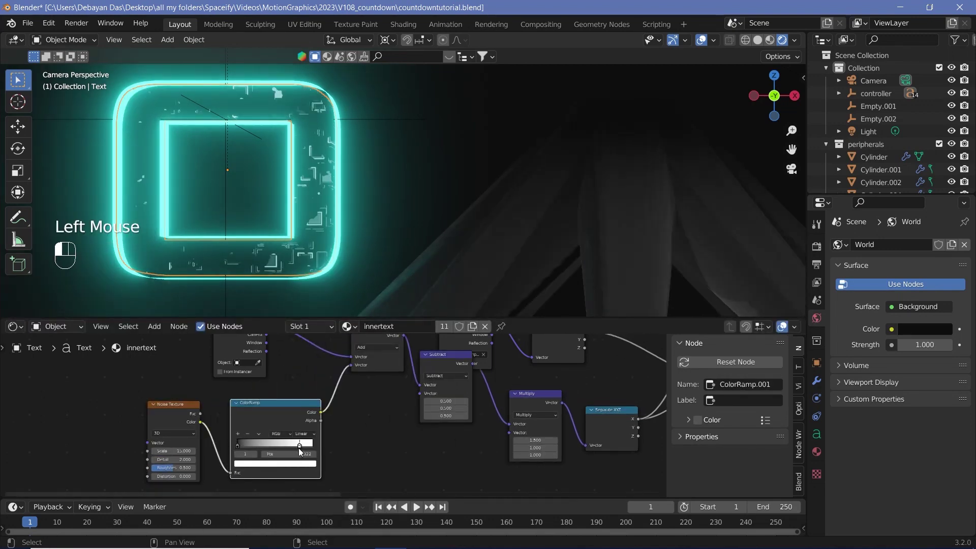
Select the controller and test the ColorRamp's effect on the mask by moving it along X.
scroll(294, 447, "down", 5)
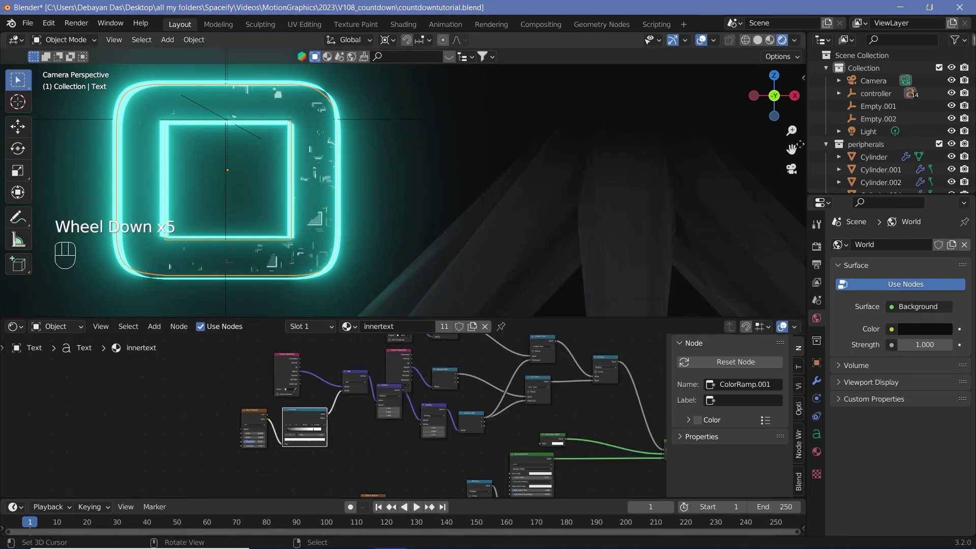
left_click(864, 94)
scroll(449, 197, "down", 3)
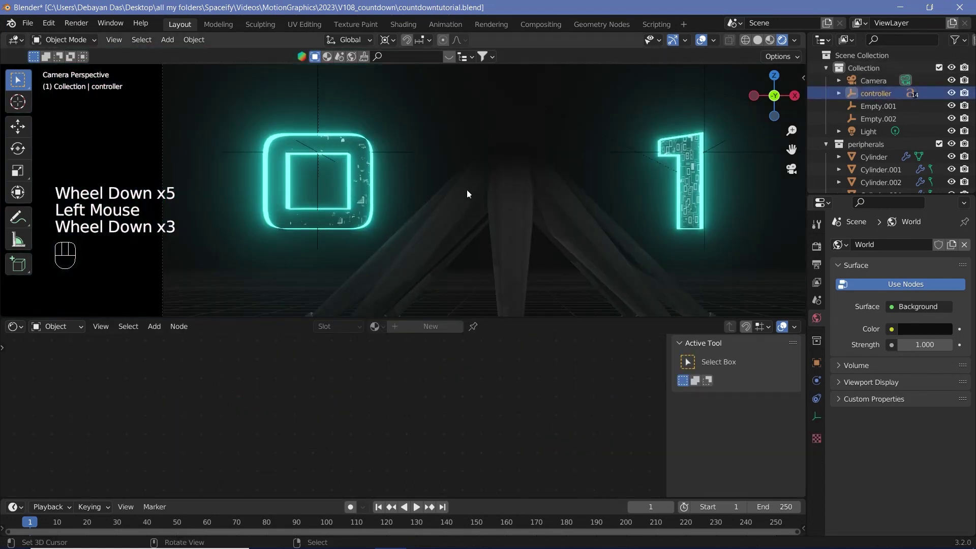
key("g")
key("x")
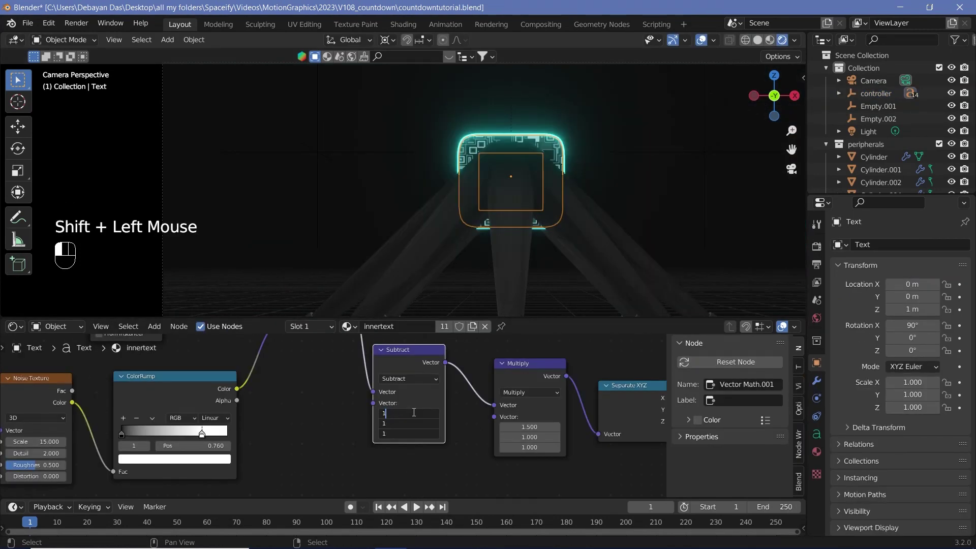
Set the Subtract node's second vector to 1 on all axes and test it with a cancelled X-axis move of the controller.
key("Return")
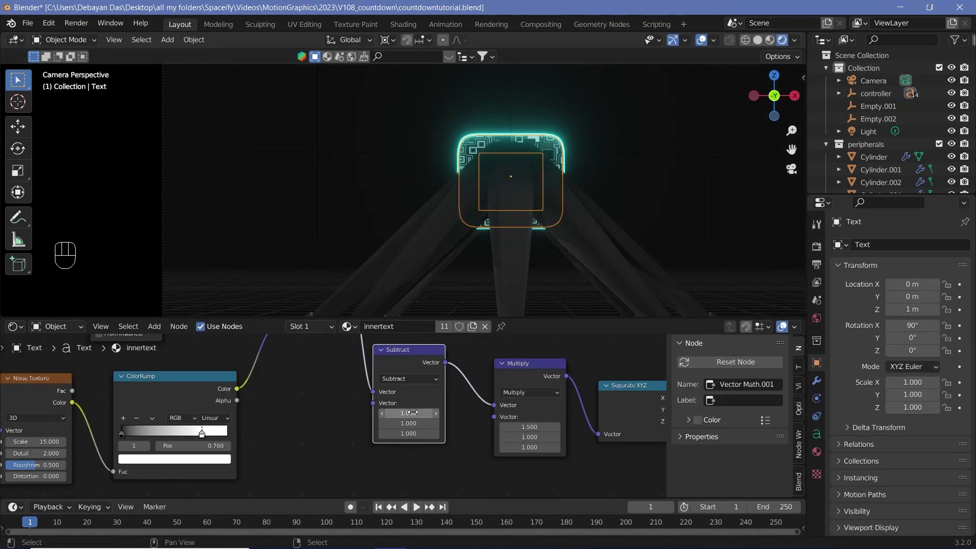
left_click(875, 93)
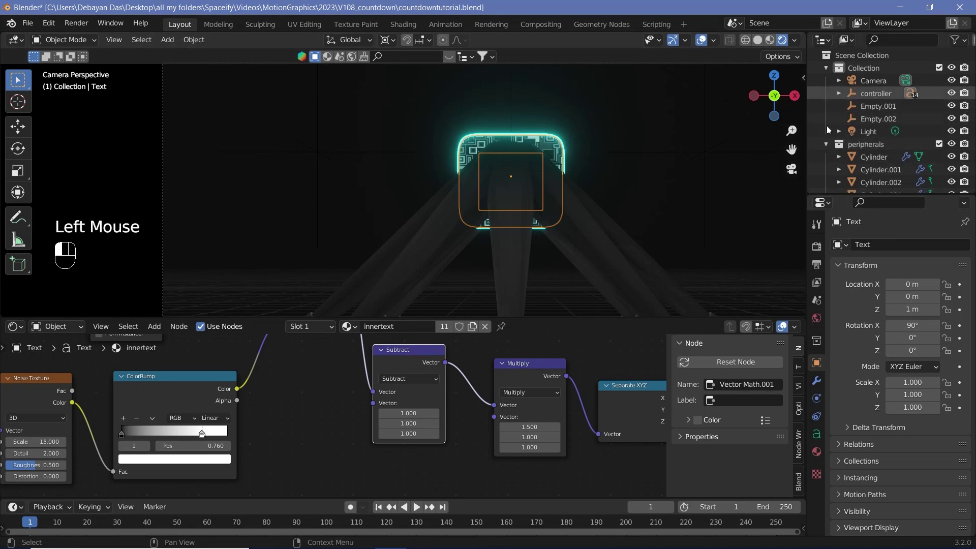
key("g")
key("x")
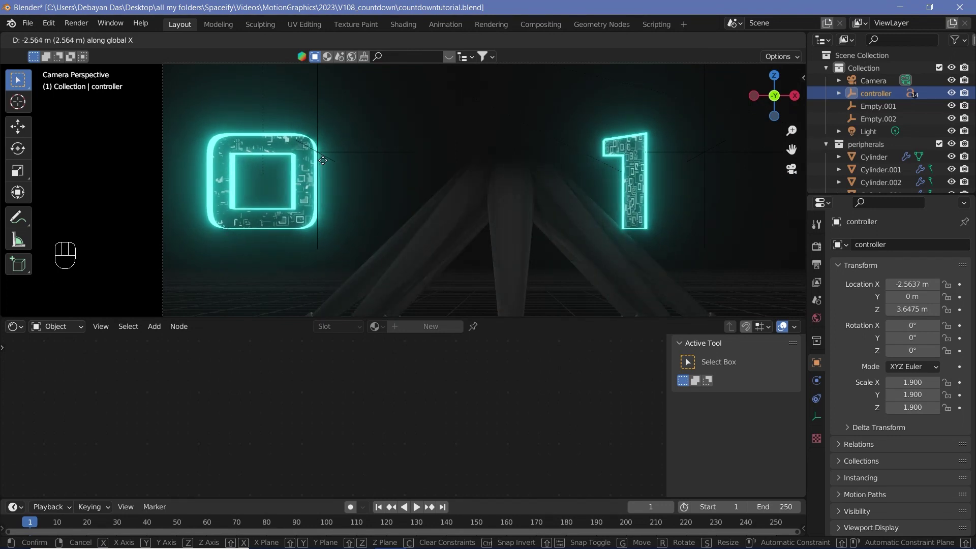
right_click(323, 160)
Select Empty.002 and move it along X to about -0.6 m, near the edge of the 0.
right_click(321, 157)
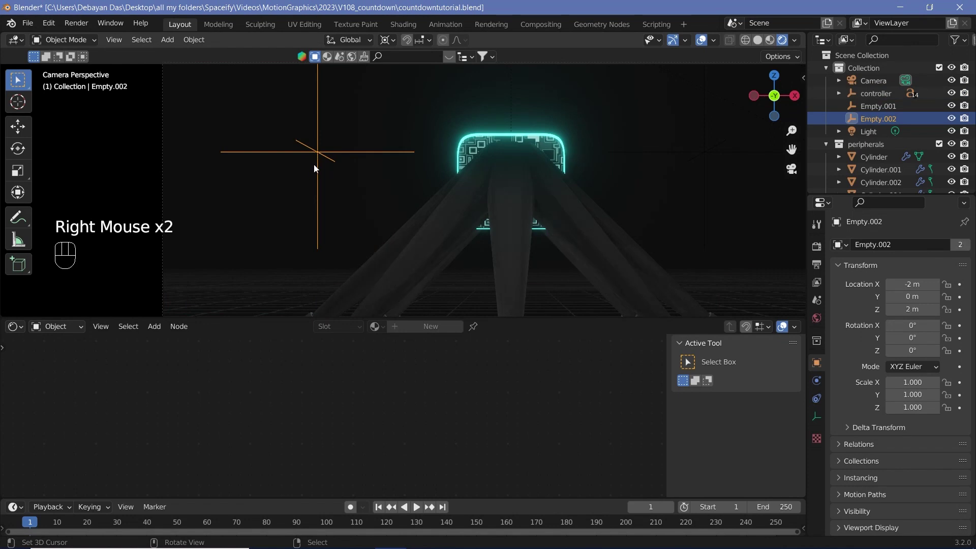
right_click(485, 161)
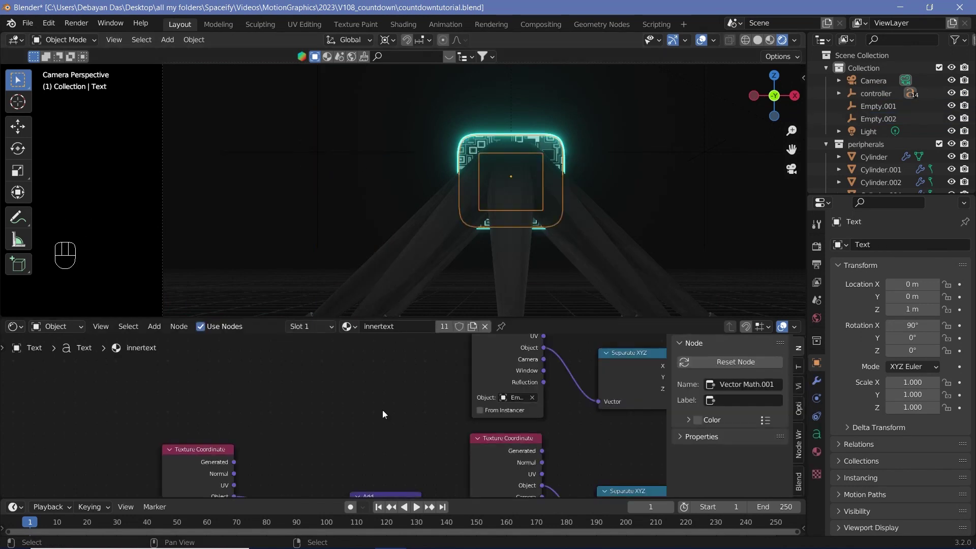
right_click(322, 157)
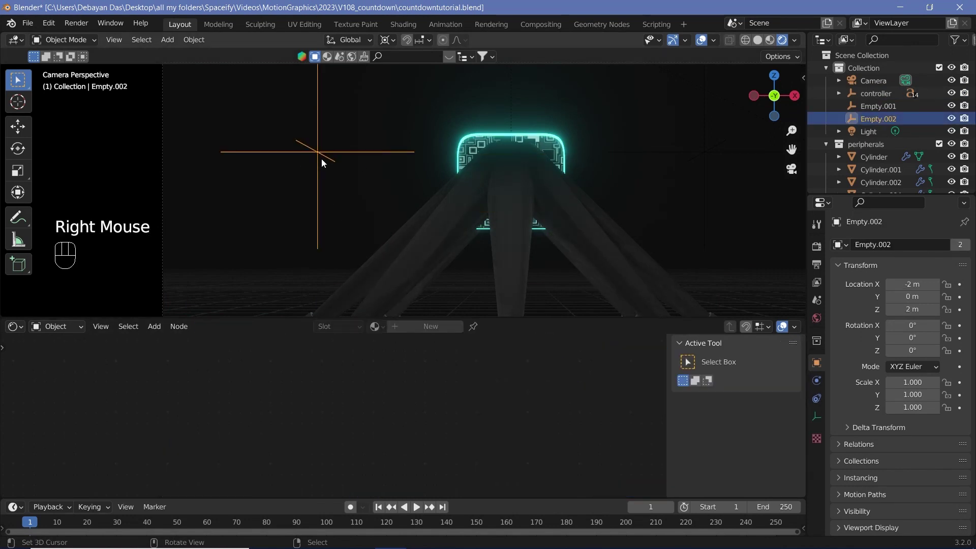
key("g")
key("x")
key("ctrl")
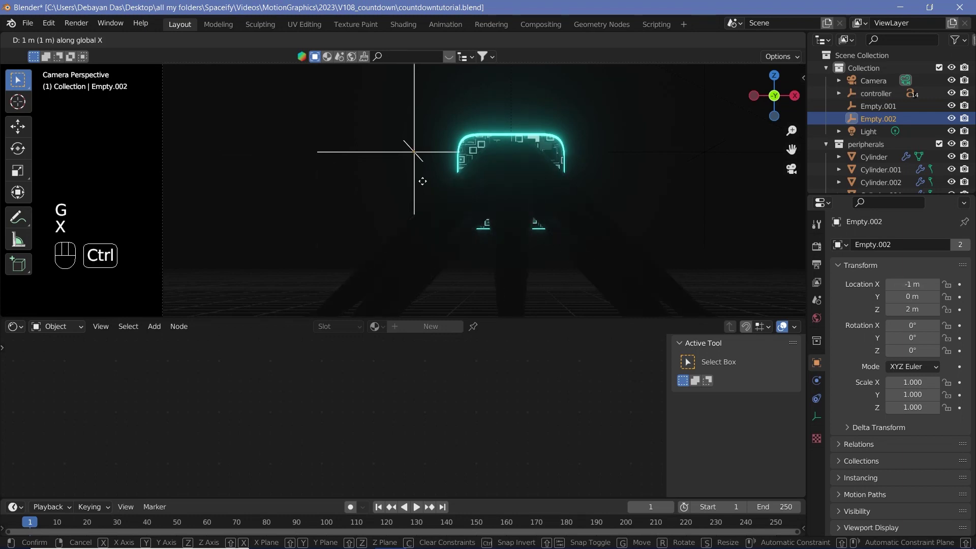
left_click(457, 207)
scroll(521, 196, "down", 4)
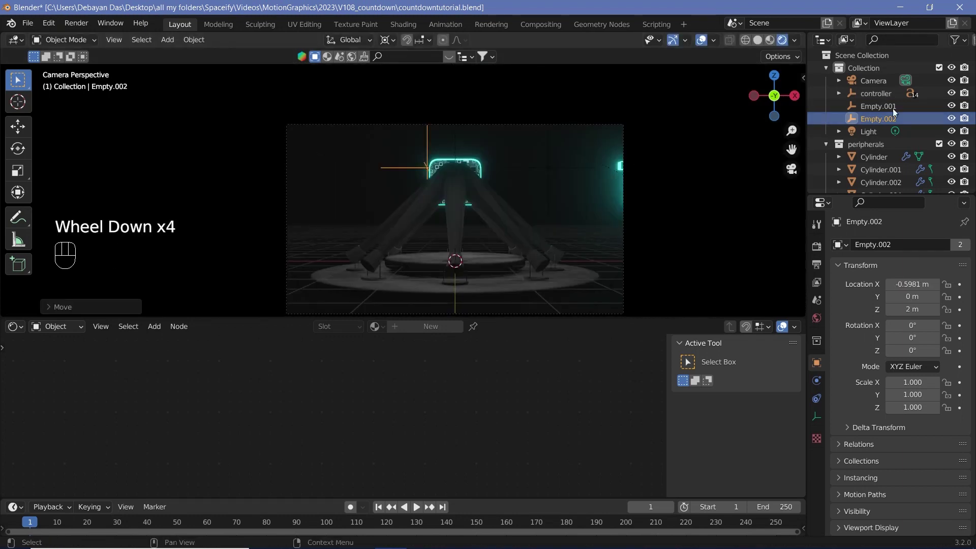
Check the mask at Empty.002's new position with a cancelled X-axis move of the controller.
left_click(884, 92)
key("g")
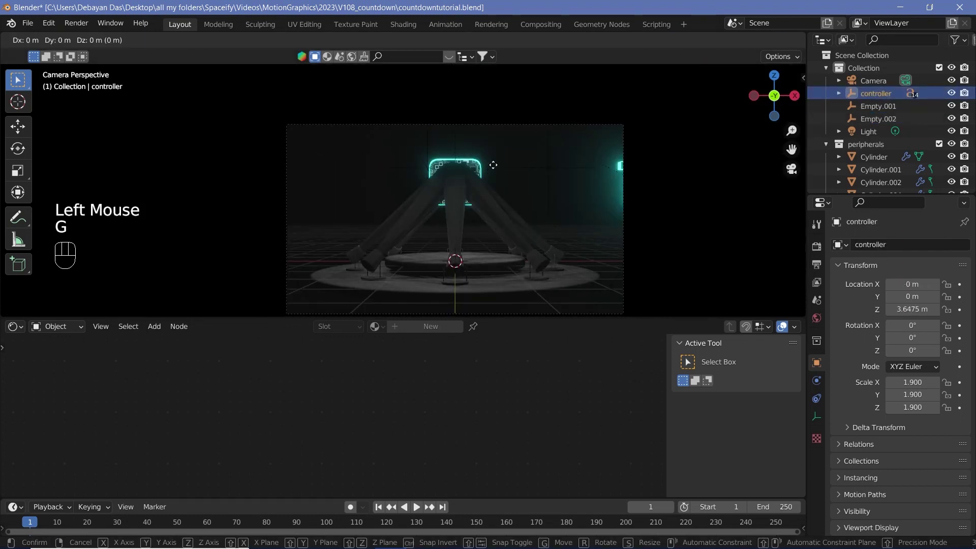
key("x")
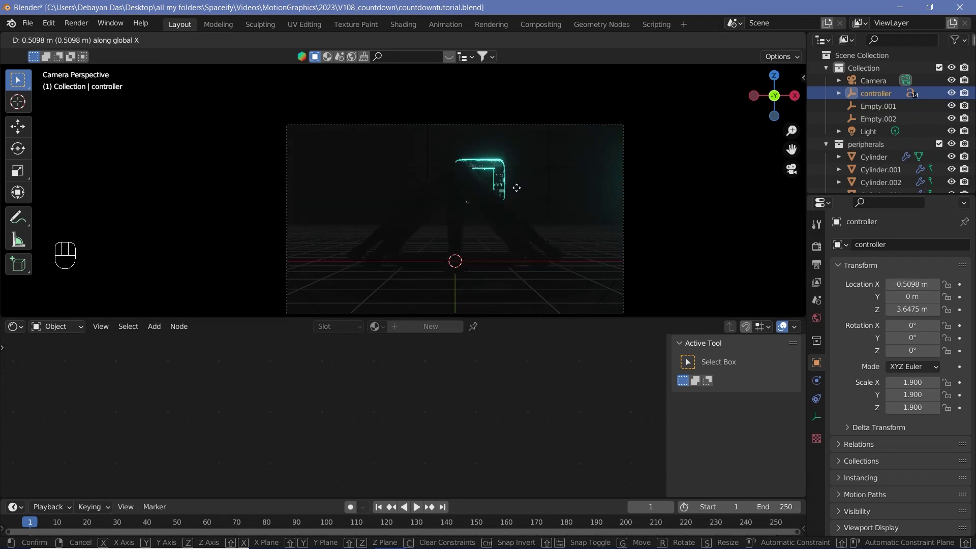
right_click(492, 216)
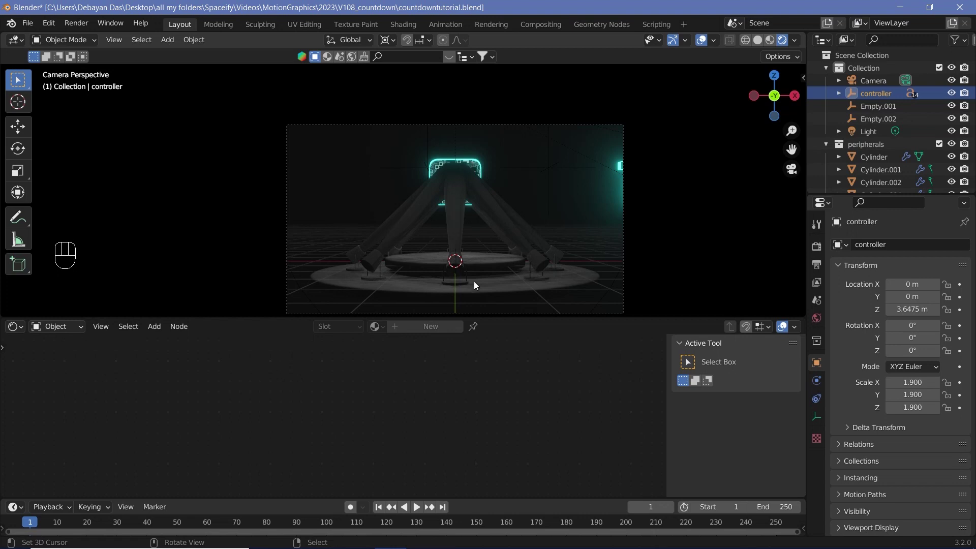
Reselect the 0 text and reposition the Transparent BSDF and Mix Shader nodes closer to the mask nodes.
right_click(476, 172)
right_click(476, 167)
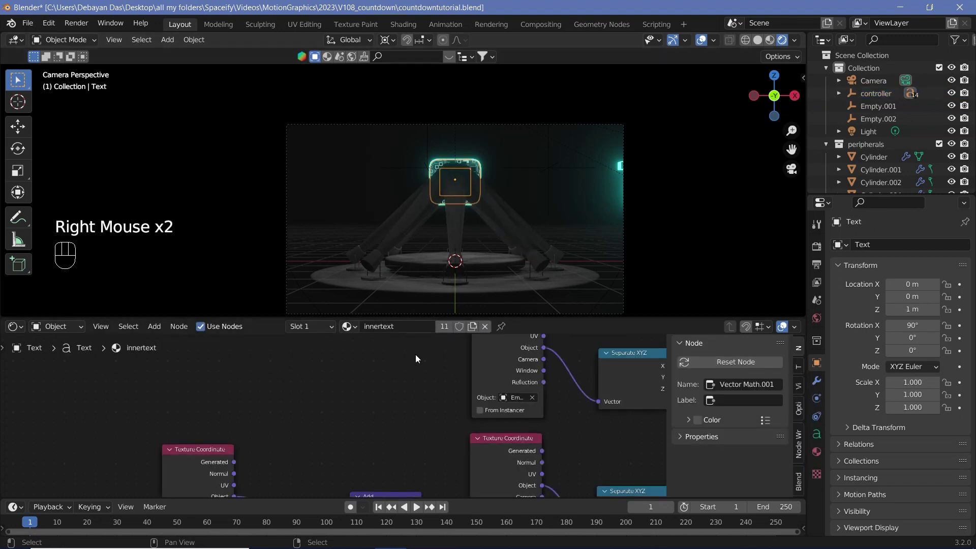
scroll(415, 376, "down", 6)
middle_click_drag(414, 380, 413, 371)
left_click_drag(489, 446, 479, 436)
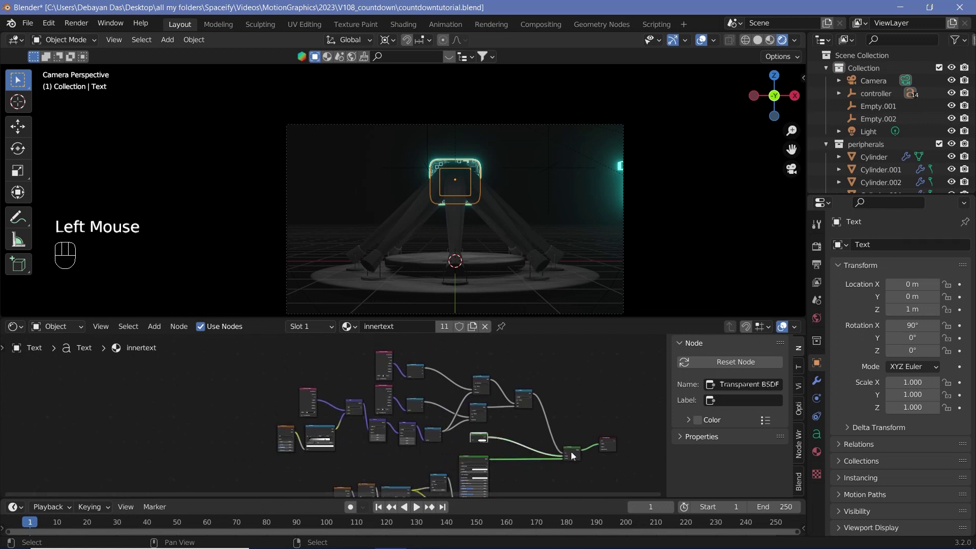
left_click_drag(571, 455, 555, 420)
Group the mask nodes together with the Transparent BSDF and Mix Shader into one node group.
scroll(405, 466, "down", 2)
middle_click_drag(405, 460, 305, 386)
left_click_drag(275, 353, 523, 427)
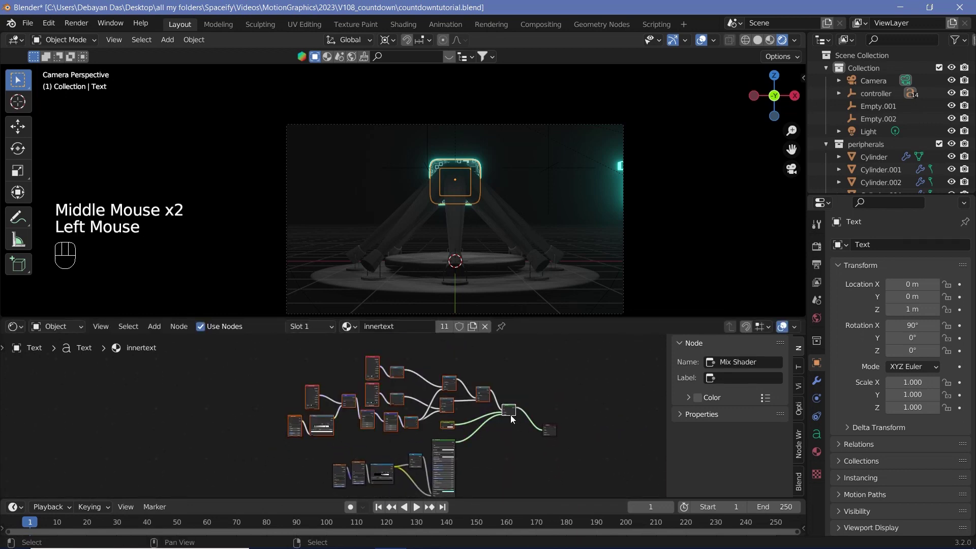
scroll(432, 432, "up", 3)
middle_click_drag(387, 442, 361, 449)
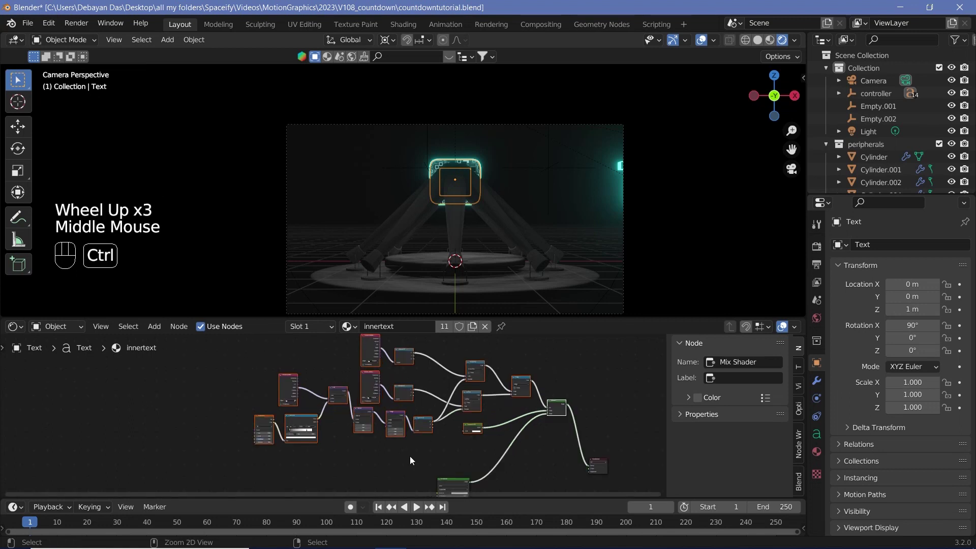
key("ctrl+g")
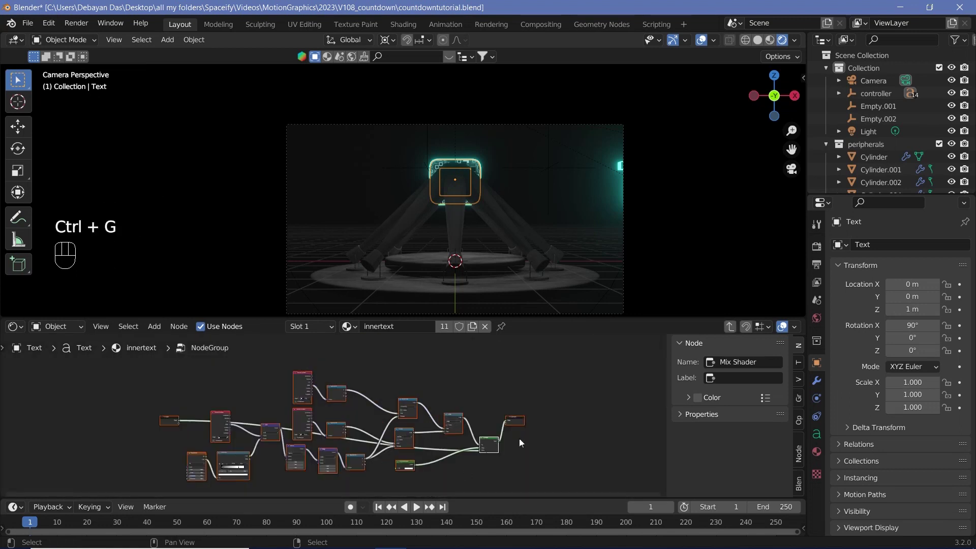
Name the Mix Shader inside the group disappear and return to the parent innertext node tree.
left_click(750, 360)
type("diss")
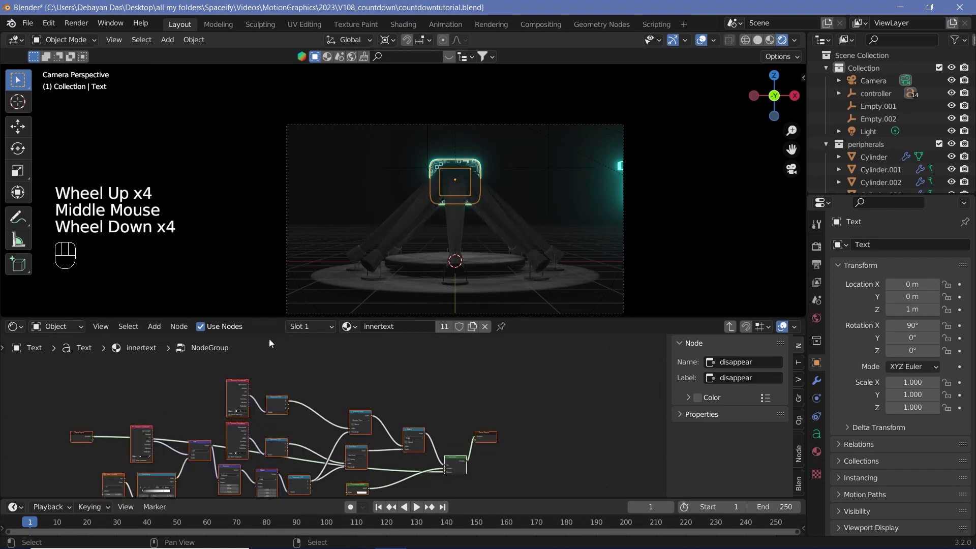
left_click(732, 328)
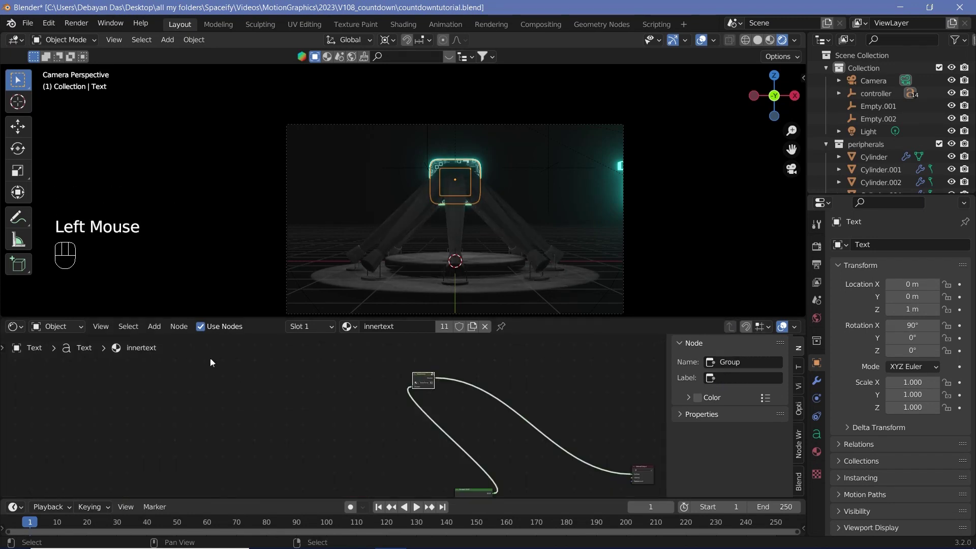
Reposition the node group between the Principled BSDF and Material Output, and copy it.
left_click(426, 380)
scroll(426, 380, "up", 1)
middle_click_drag(426, 380, 440, 492)
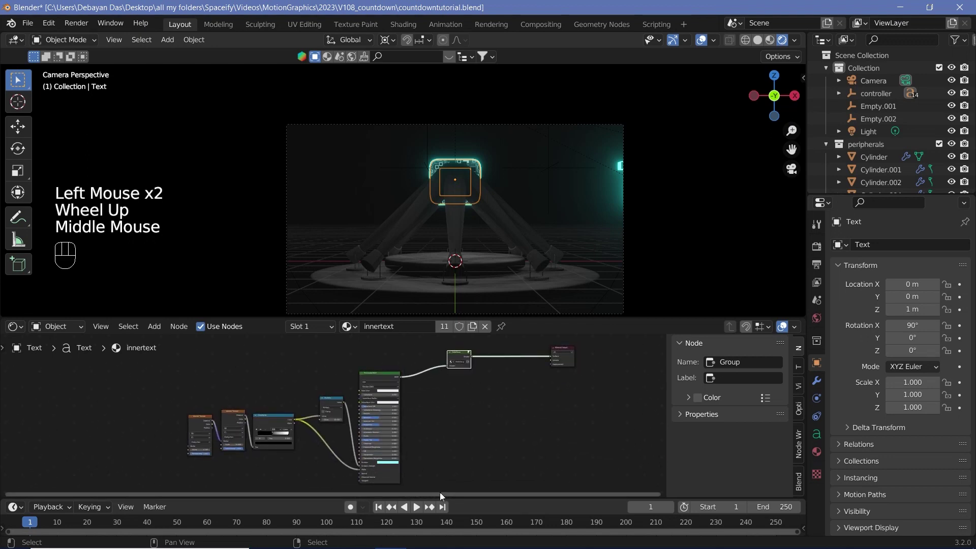
scroll(493, 396, "up", 5)
middle_click_drag(540, 367, 432, 480)
scroll(483, 437, "up", 2)
left_click(497, 420)
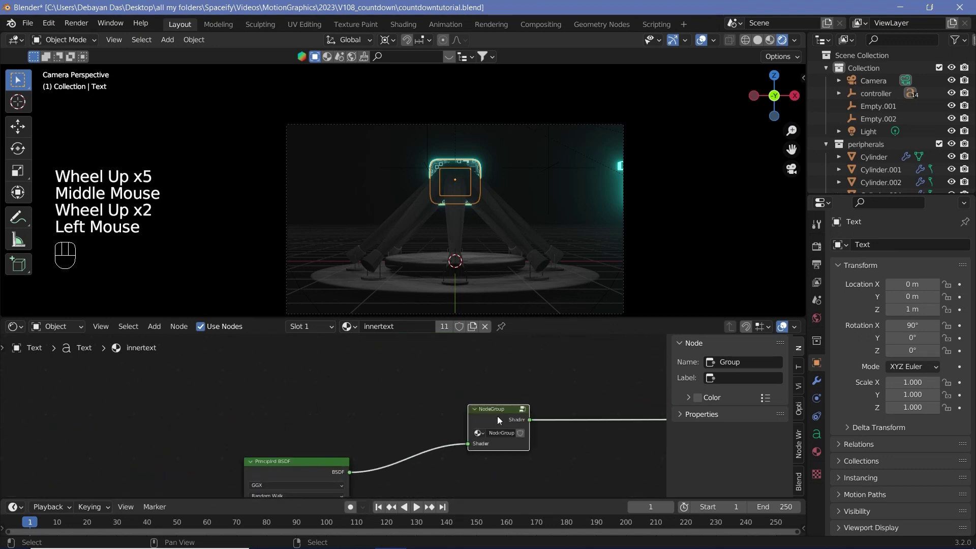
key("ctrl+c")
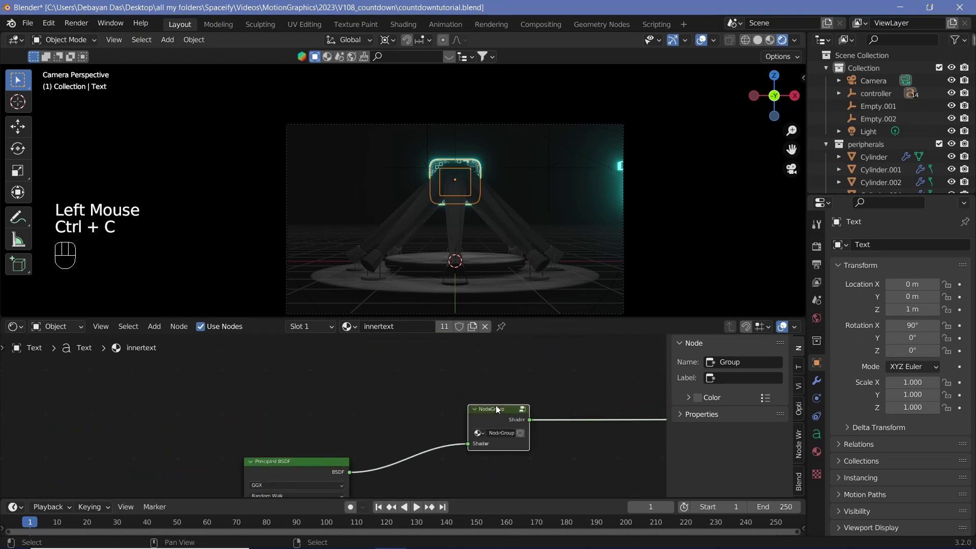
Paste the node group into the outertext material of the outer 0 outline, linking it between the Emission and Material Output.
right_click(480, 158)
left_click_drag(370, 417, 255, 417)
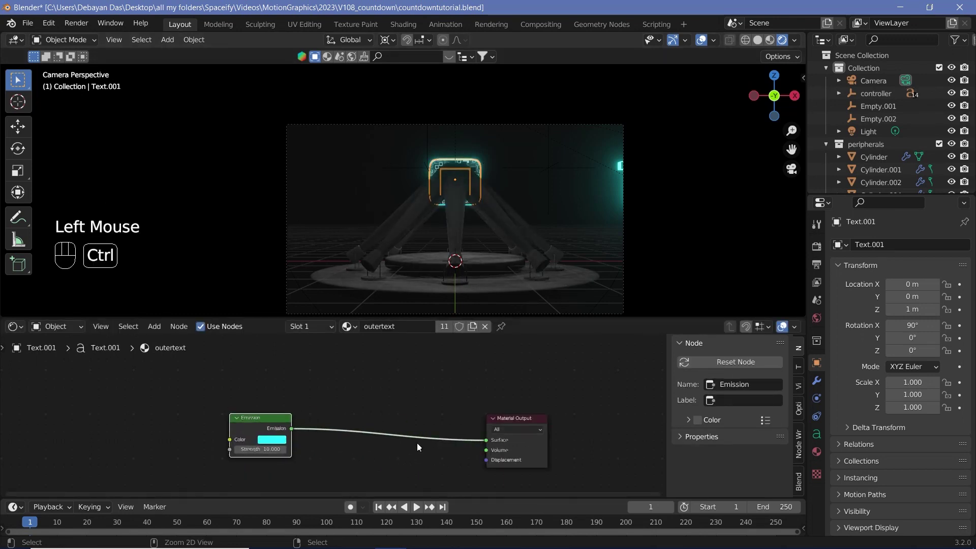
key("ctrl+v")
left_click_drag(498, 411, 409, 415)
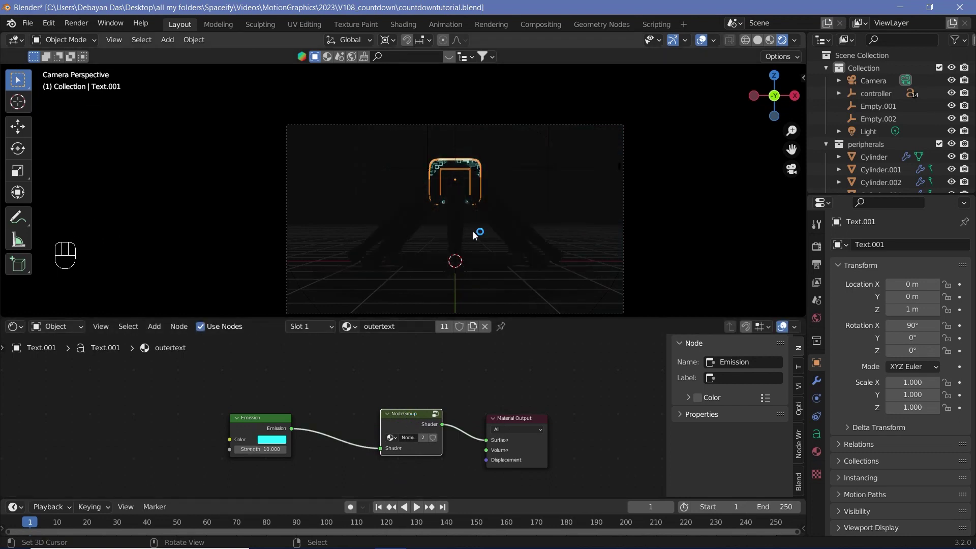
Set the outertext material's blend mode to Alpha Blend and disable Show Backface.
left_click(816, 452)
scroll(867, 446, "down", 4)
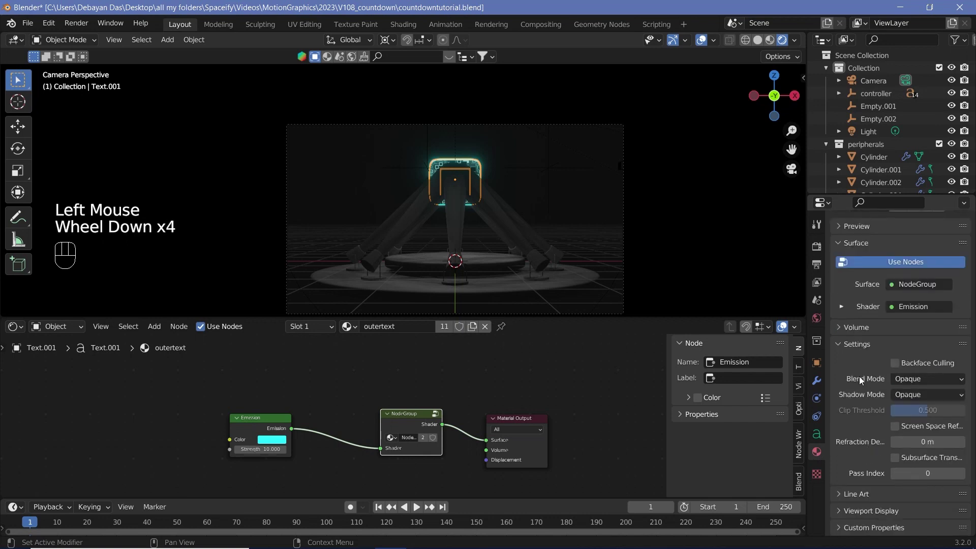
left_click(897, 382)
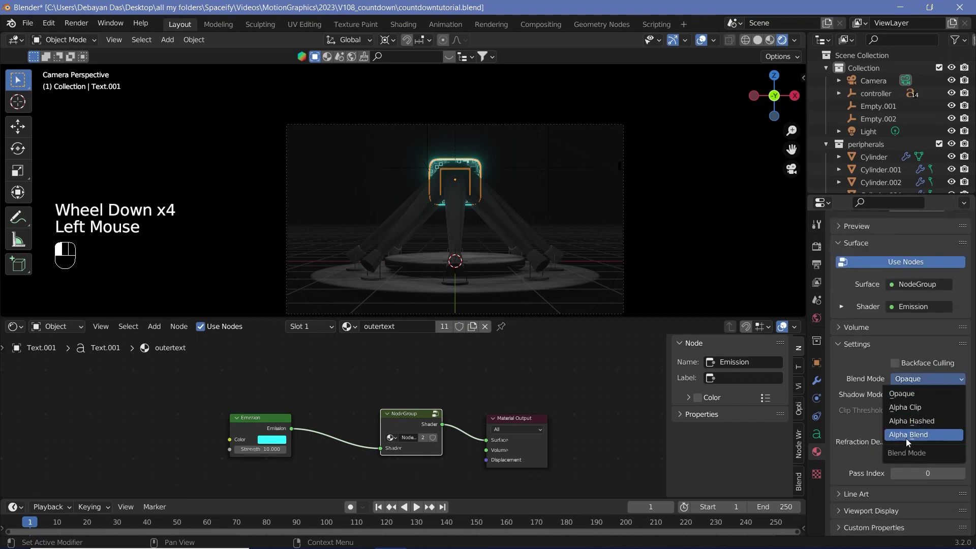
left_click(904, 438)
left_click(895, 426)
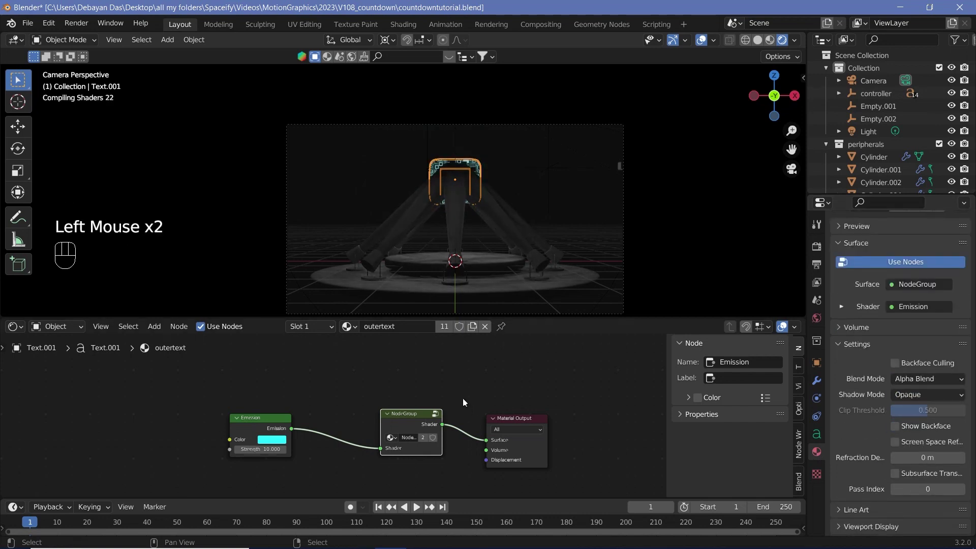
Exclude the peripherals collection and check the outline mask on the numbers with a cancelled X-axis move of the controller.
left_click(939, 144)
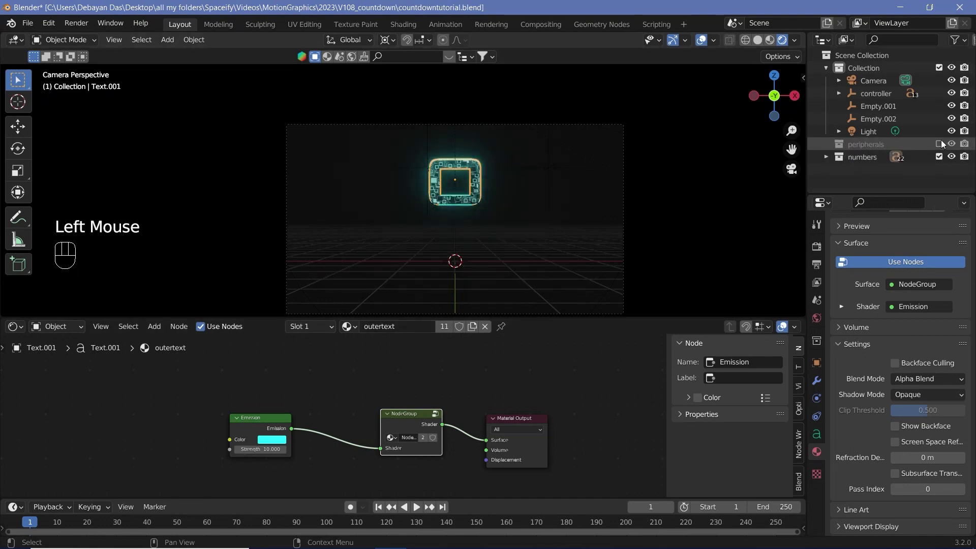
left_click(863, 94)
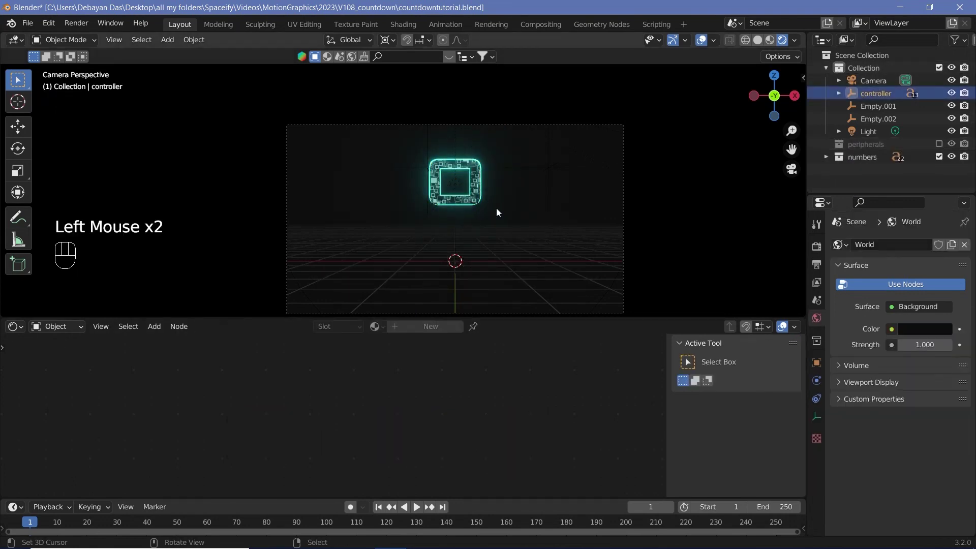
key("g")
key("x")
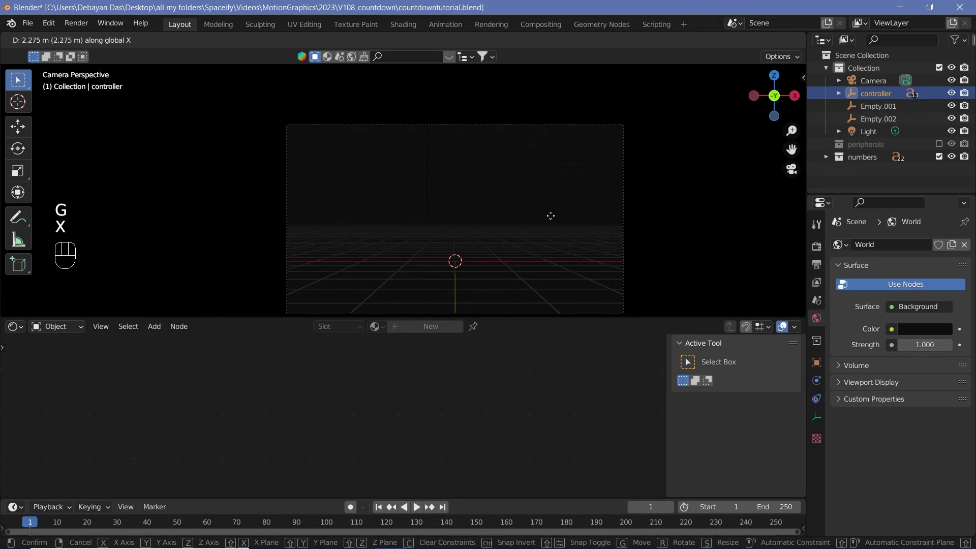
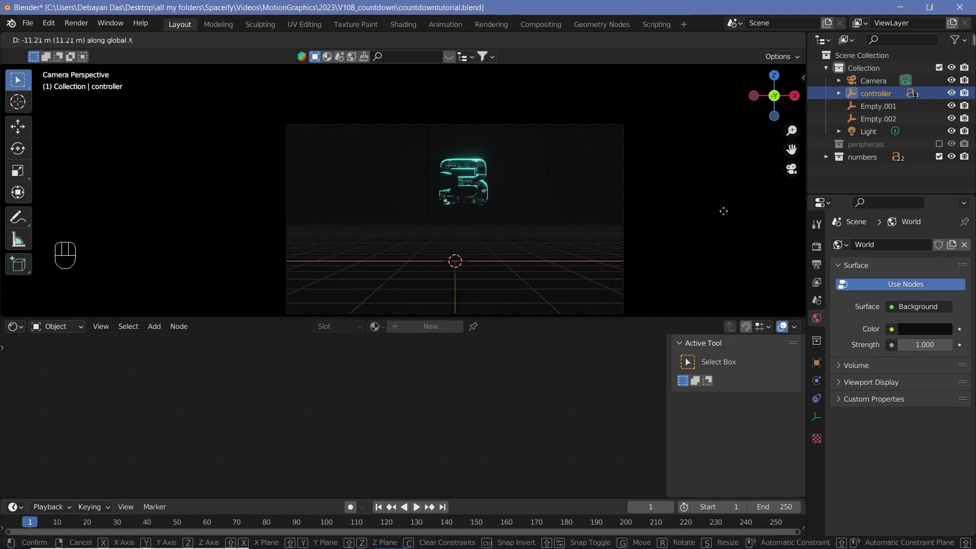
right_click(554, 224)
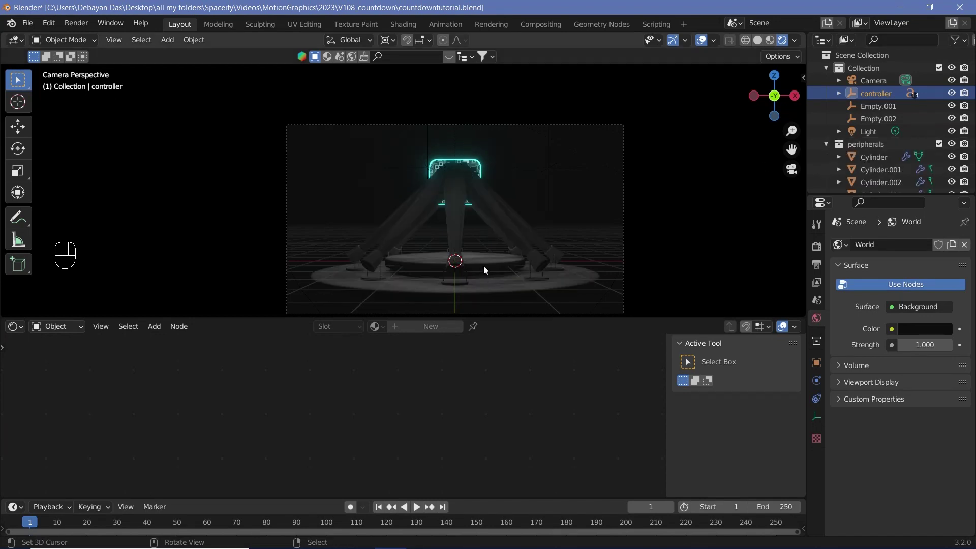
Add a plane, enlarge it beyond the camera's view and lower it along Z beneath the circular base.
right_click(494, 285)
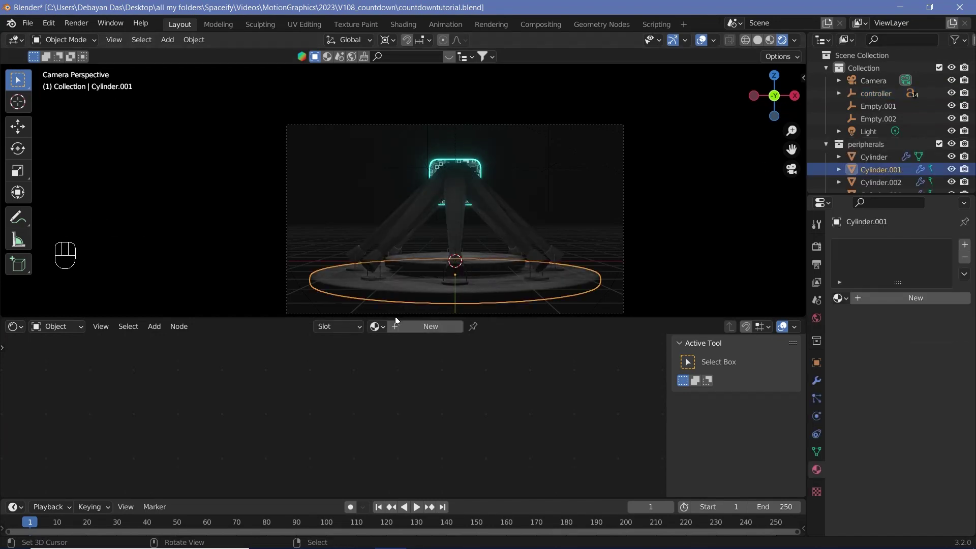
key("shift+a")
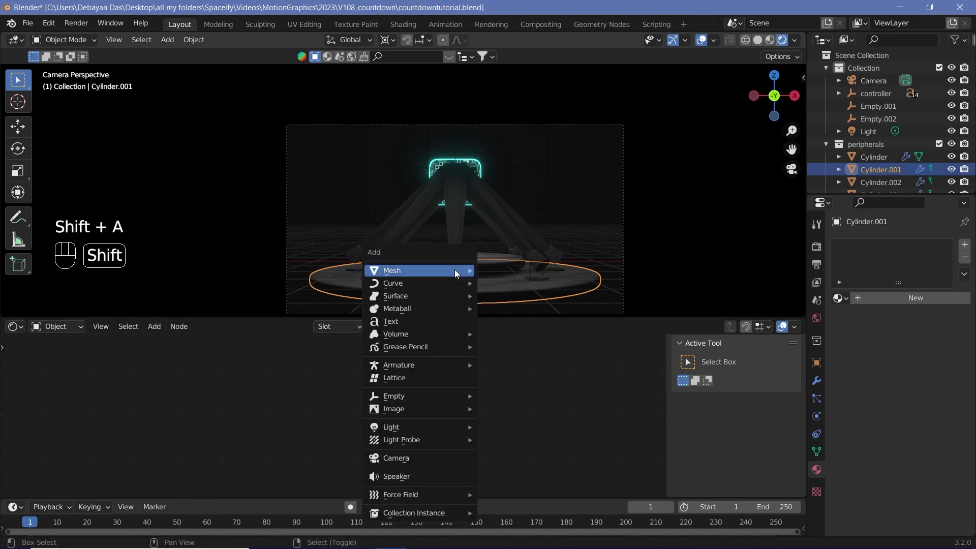
mouse_move(454, 269)
left_click(520, 270)
key("s")
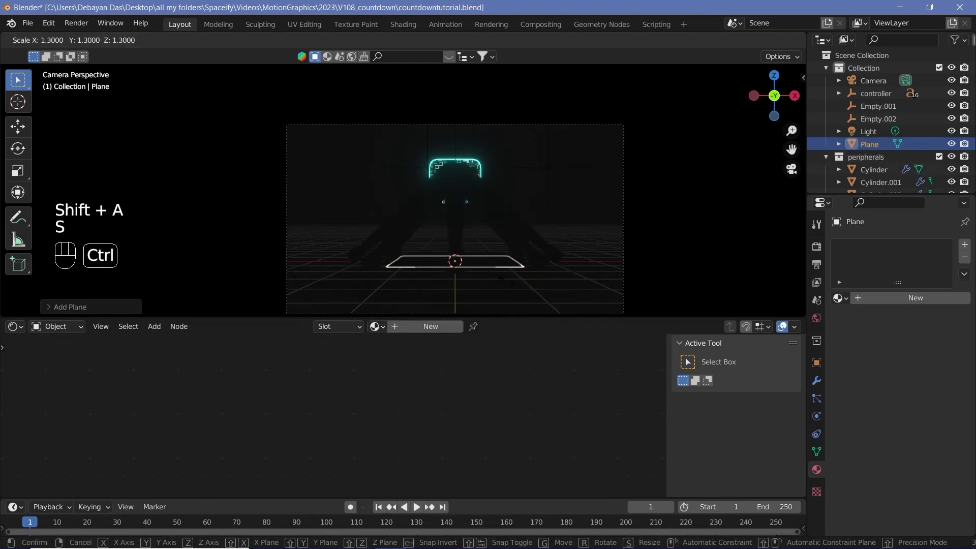
left_click(646, 310, "ctrl")
key("g")
key("z")
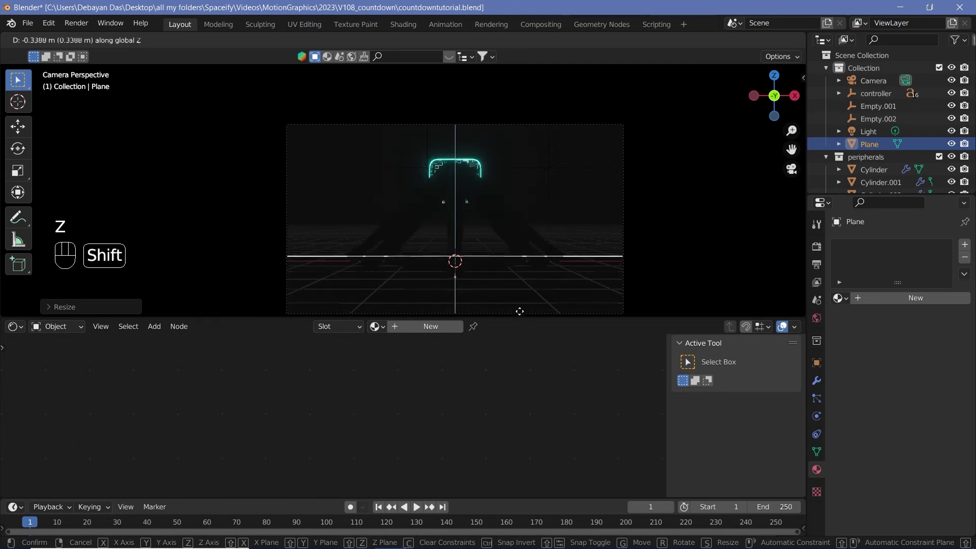
left_click(526, 250, "shift")
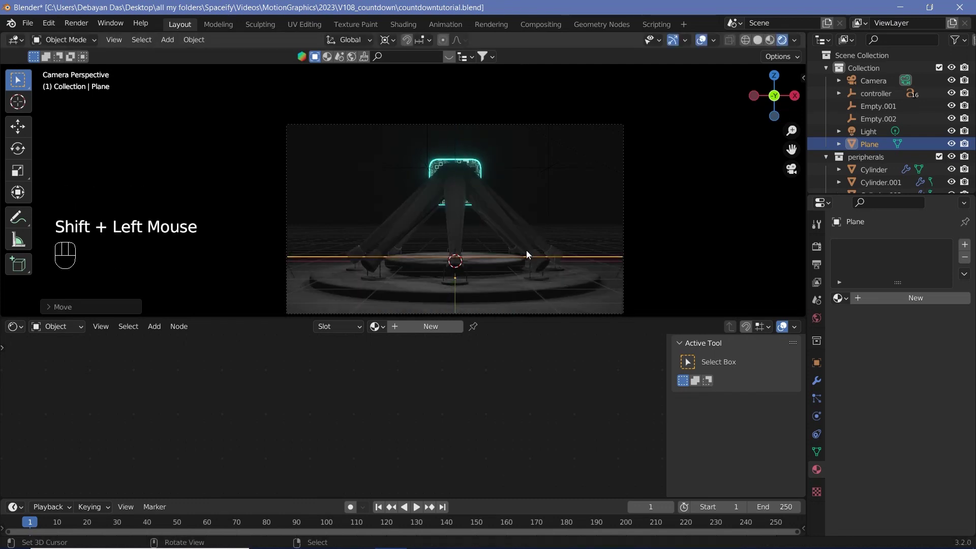
Set the transform pivot point to Individual Origins and scale the floor plane up further around its own origin.
key("s")
right_click(394, 54, "shift")
left_click(388, 39)
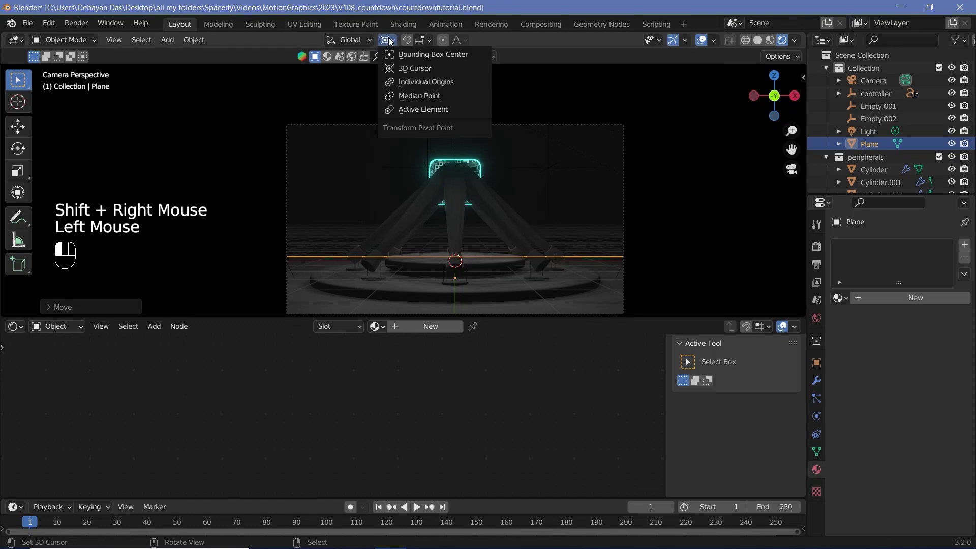
left_click(424, 83)
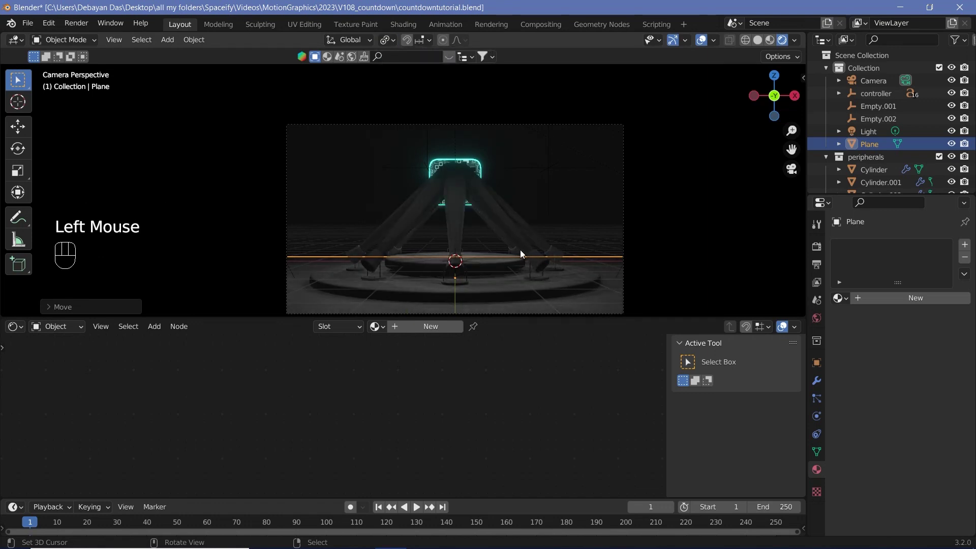
key("s")
left_click(289, 215, "shift")
Extrude the plane's rear edge upward along Z by about 13 m to form a back wall.
key("Tab")
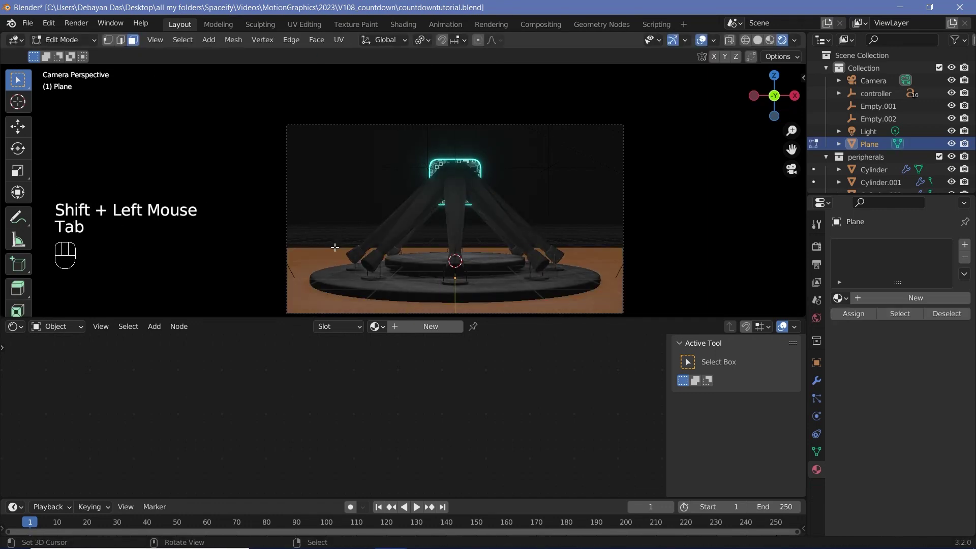
left_click(121, 41)
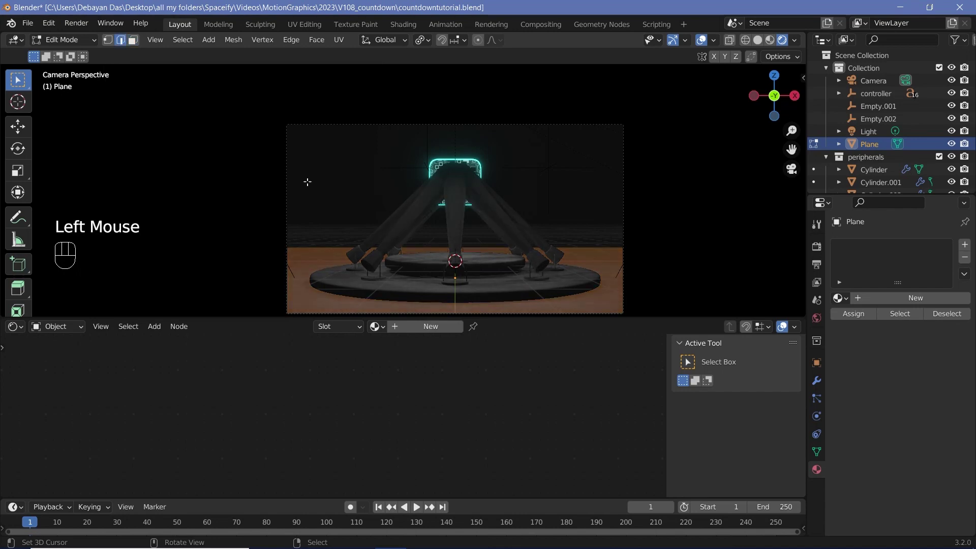
right_click(330, 243)
right_click(331, 241)
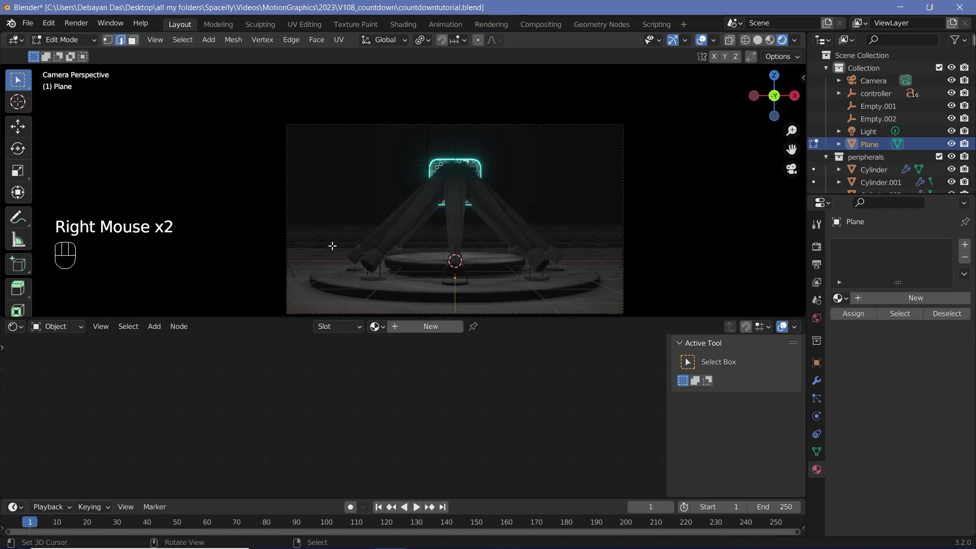
middle_click_drag(331, 239, 333, 208)
key("e")
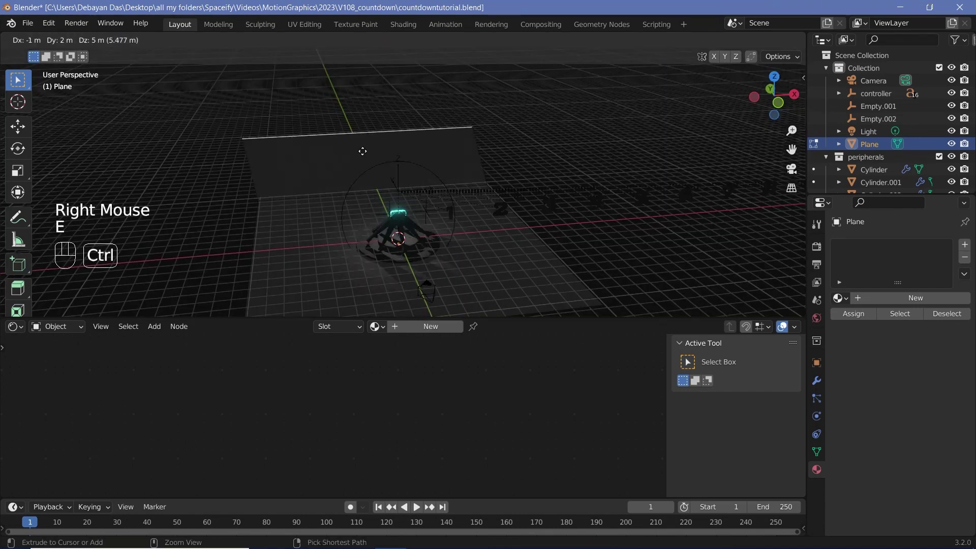
key("x")
key("z")
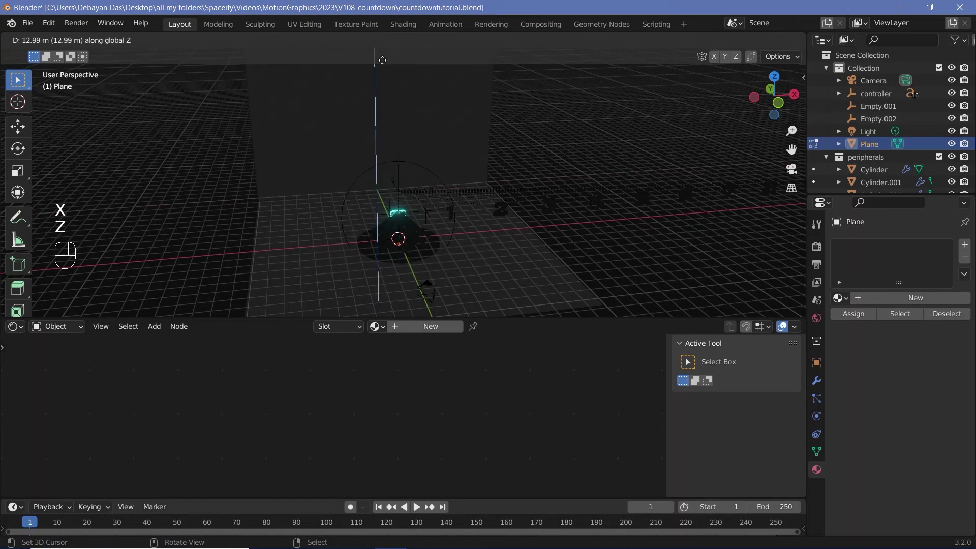
left_click(391, 62)
Bevel the edge between floor and back wall about 0.26 m wide with about 26 segments.
right_click(314, 197)
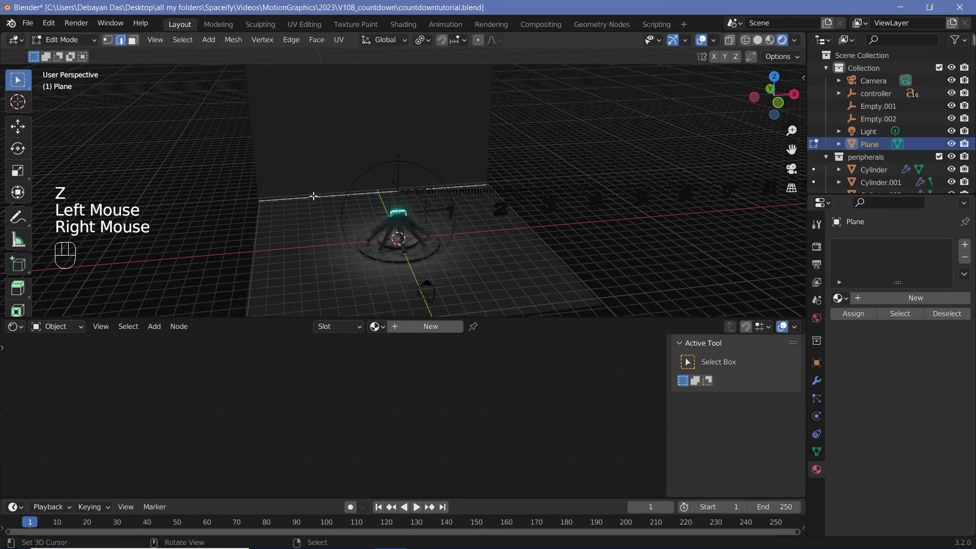
key("ctrl+b")
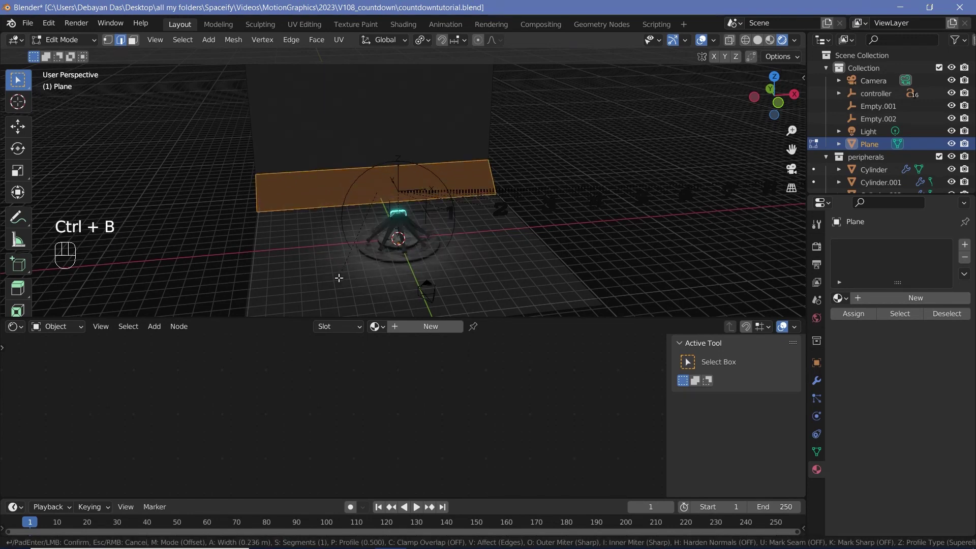
scroll(339, 278, "up", 20)
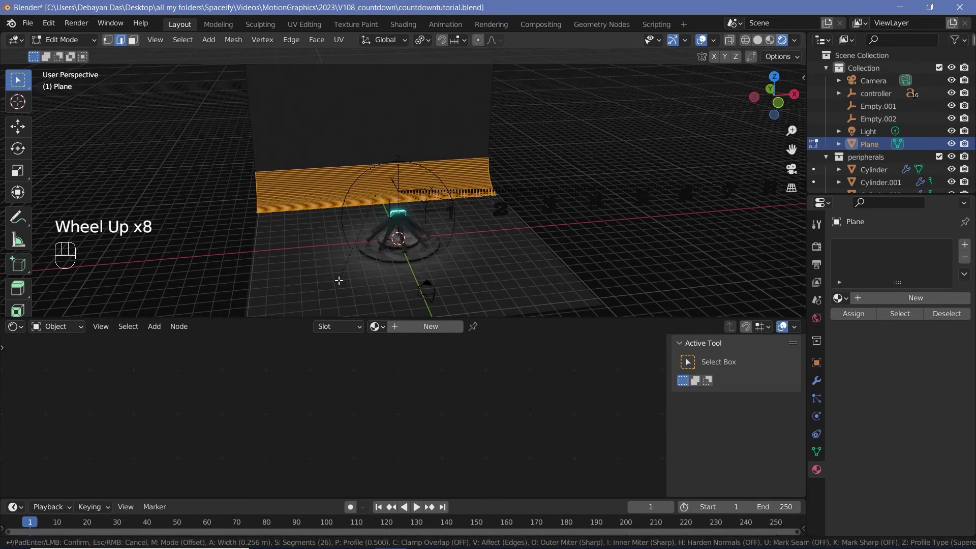
left_click(339, 281)
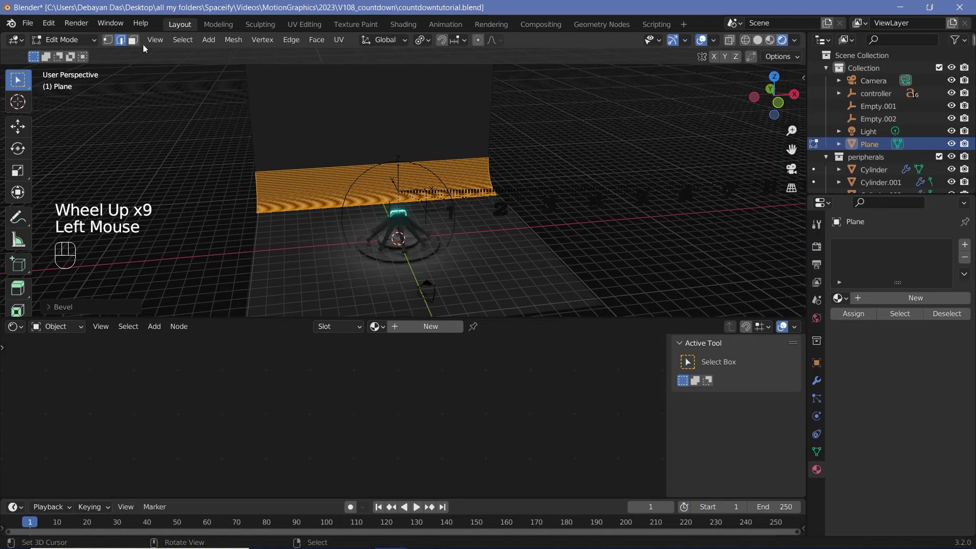
Leave mesh editing and apply smooth shading to the curved floor-and-wall backdrop.
key("Tab")
left_click(191, 42)
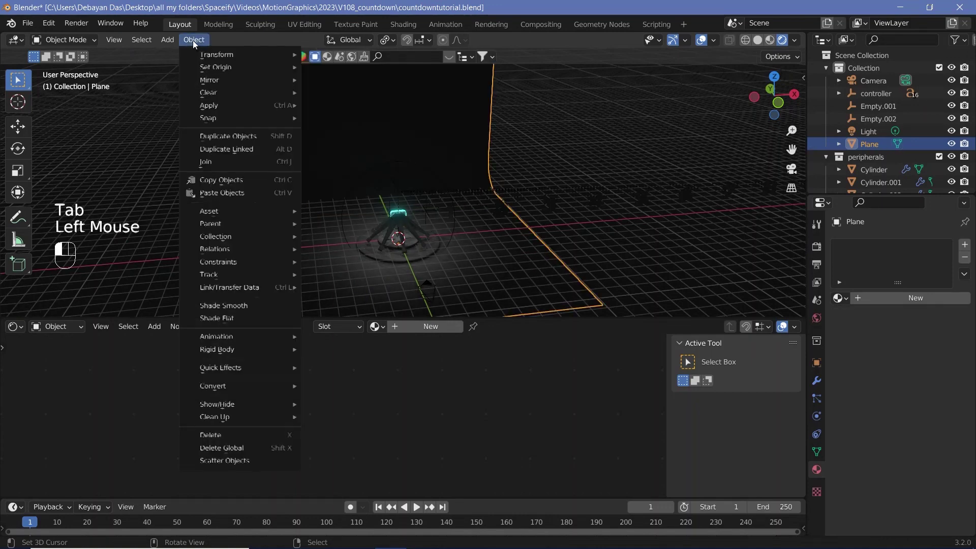
left_click(260, 301)
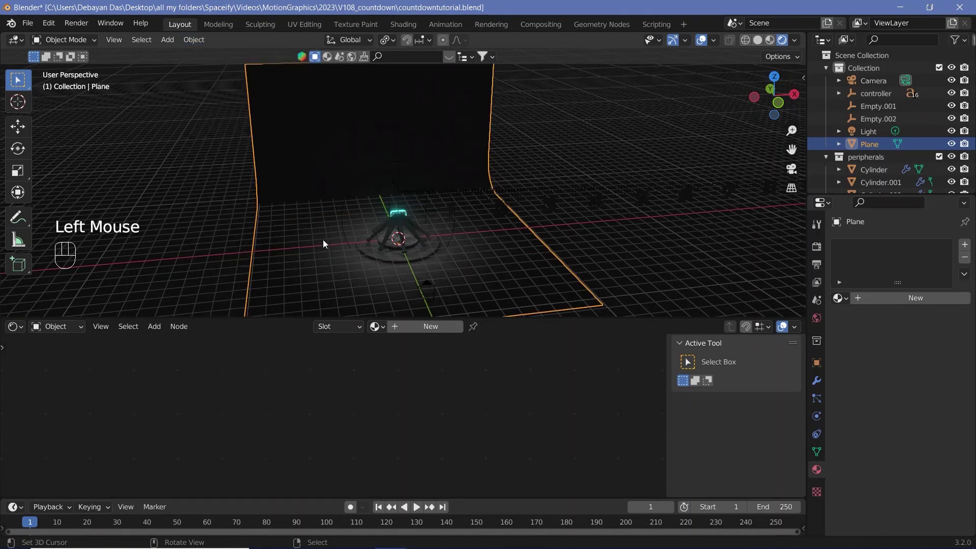
Move the backdrop along global Y farther behind the circular base in the camera view, and hide the viewport overlays.
key("KP_0")
right_click(334, 195)
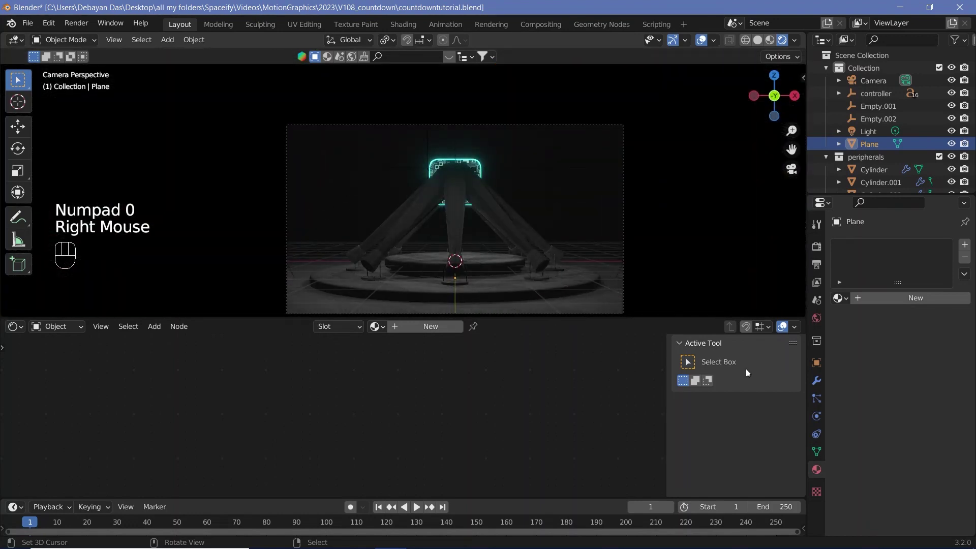
key("g")
key("y")
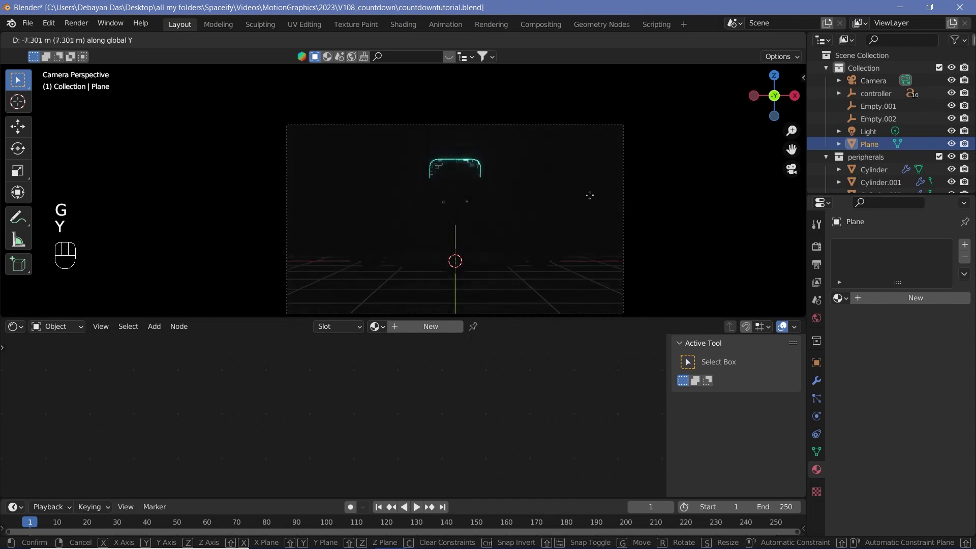
left_click(696, 50)
left_click(695, 52)
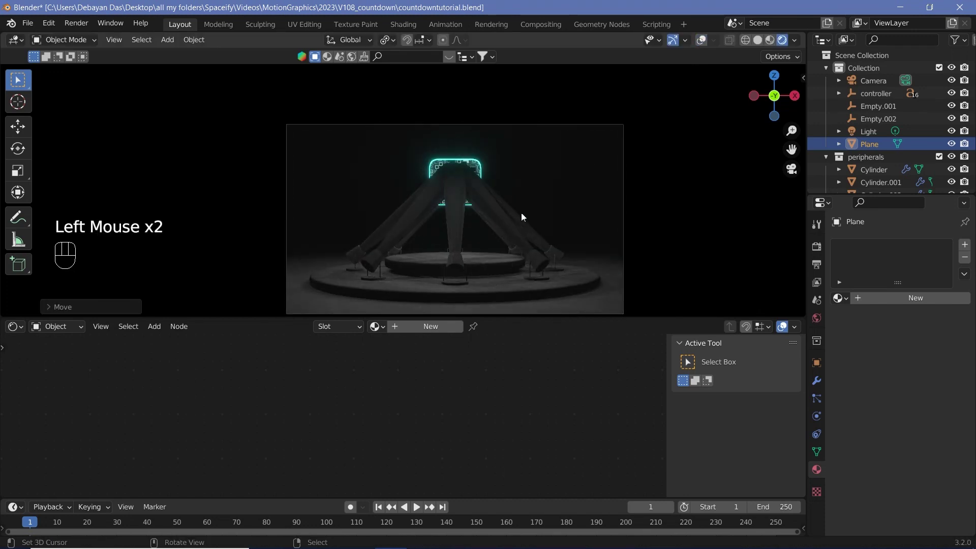
Give the tapered front leg a new material and set its base color to a pale cyan.
right_click(454, 213)
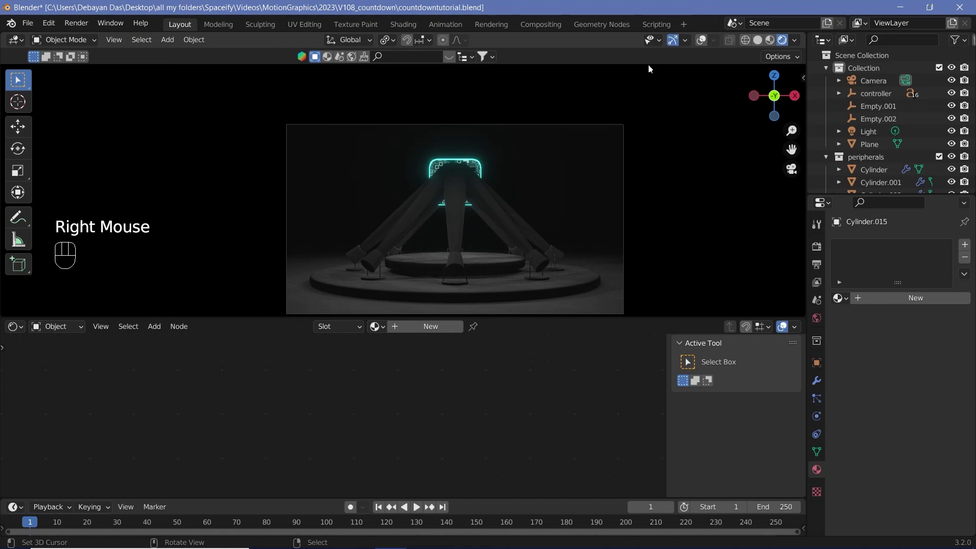
left_click(423, 326)
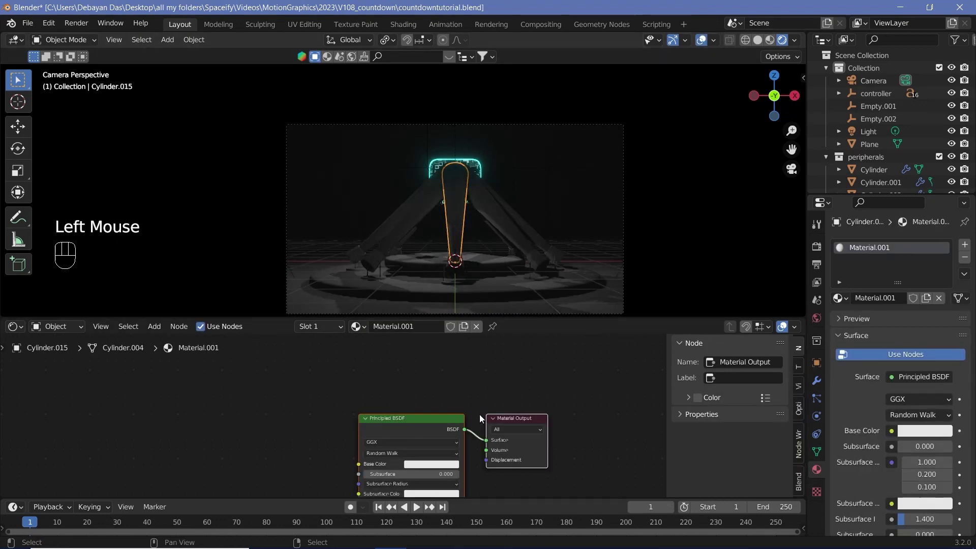
middle_click_drag(455, 402, 476, 356)
left_click(452, 419)
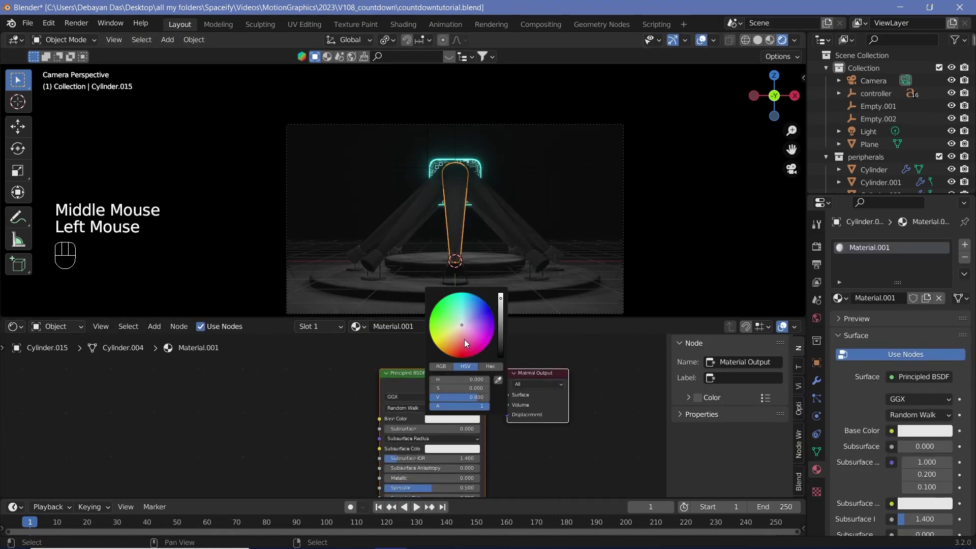
mouse_move(465, 339)
left_mouse_down()
mouse_move(437, 318)
mouse_move(461, 315)
left_mouse_up()
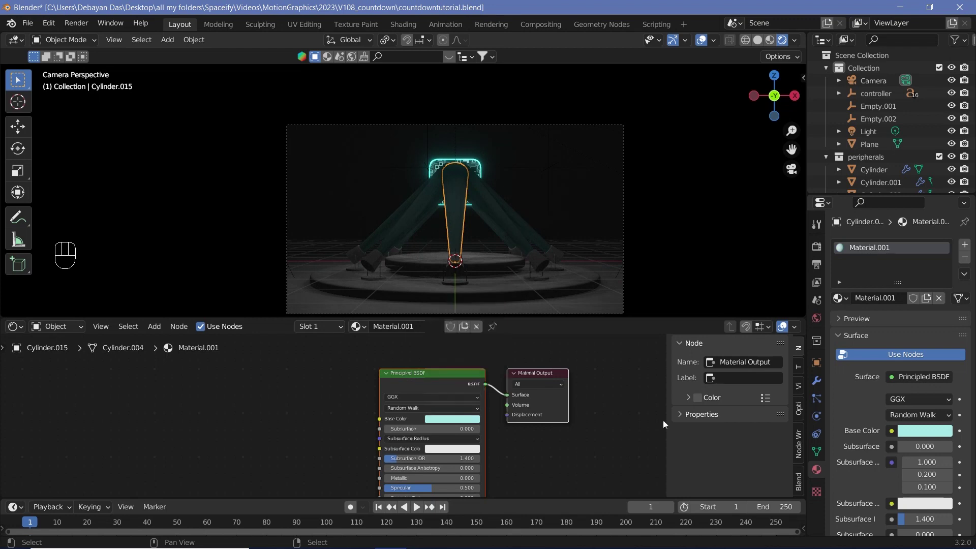
Set the leg material's blend mode to Alpha Blend.
scroll(856, 416, "down", 8)
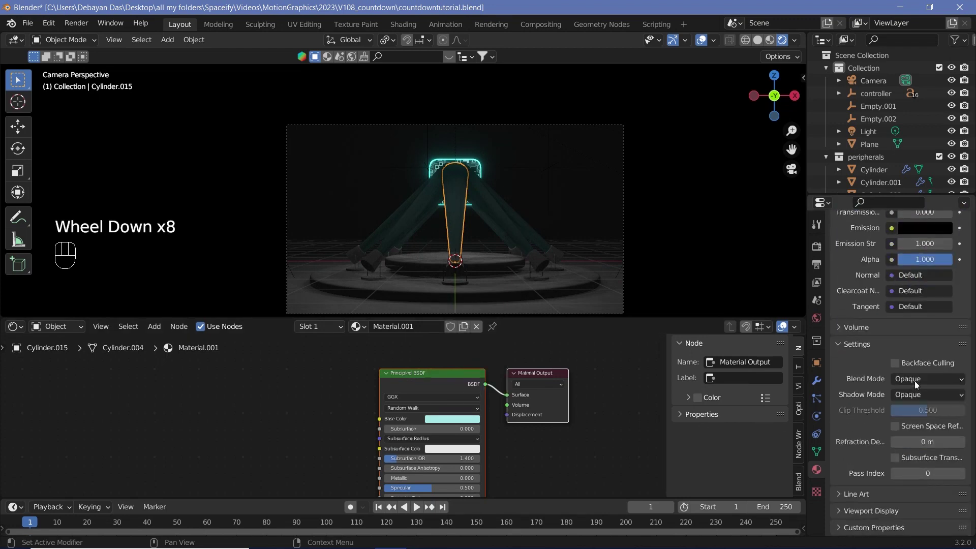
left_click(915, 379)
left_click(920, 434)
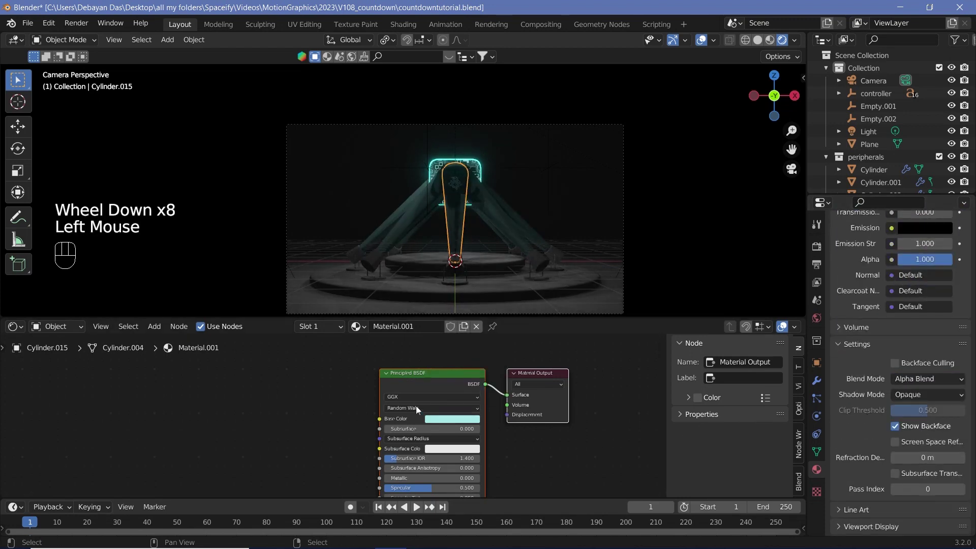
Add a Gradient Texture node and place it well before the Principled BSDF.
middle_click_drag(312, 403, 399, 391)
key("shift+a")
left_click(400, 391)
type("gr")
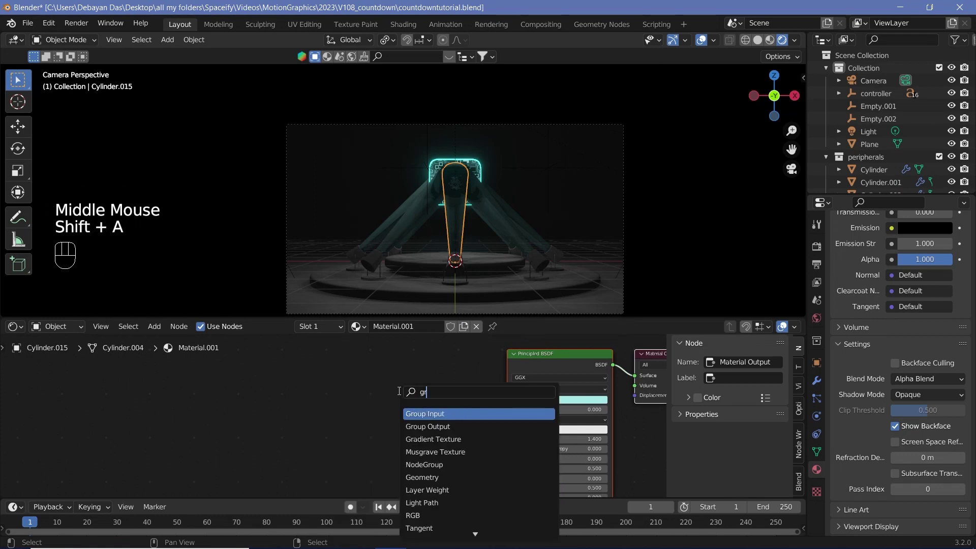
type("adient")
key("Return")
left_click(292, 413)
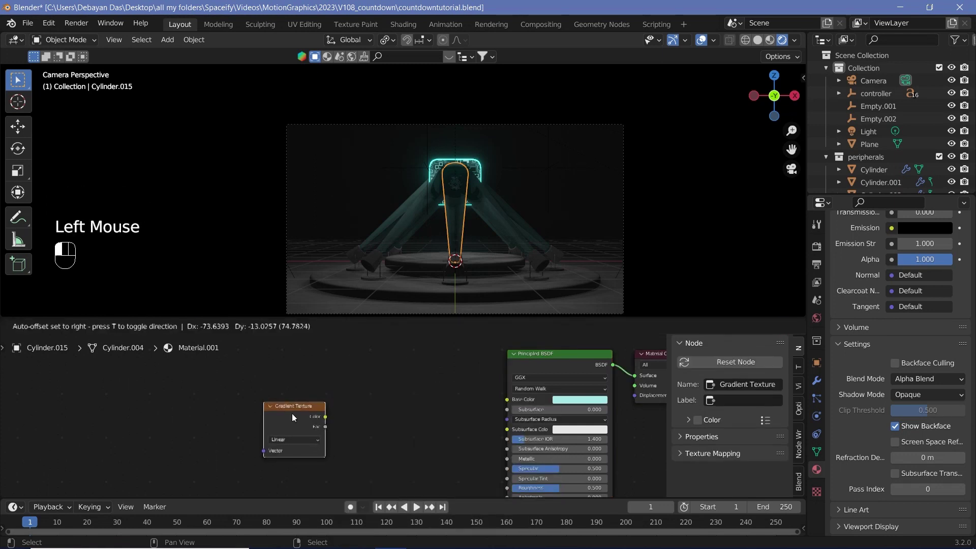
Preview the Gradient Texture, add Texture Coordinate and Mapping nodes to it, and feed the Mapping with Object coordinates.
key("ctrl+t")
key("ctrl+z")
left_click(294, 412, "ctrl+shift")
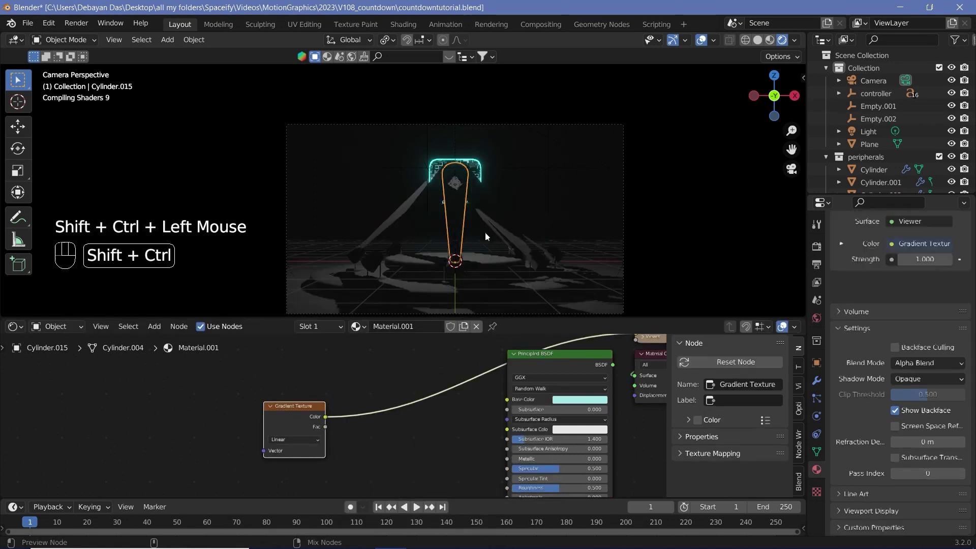
left_click(274, 422)
key("ctrl+t")
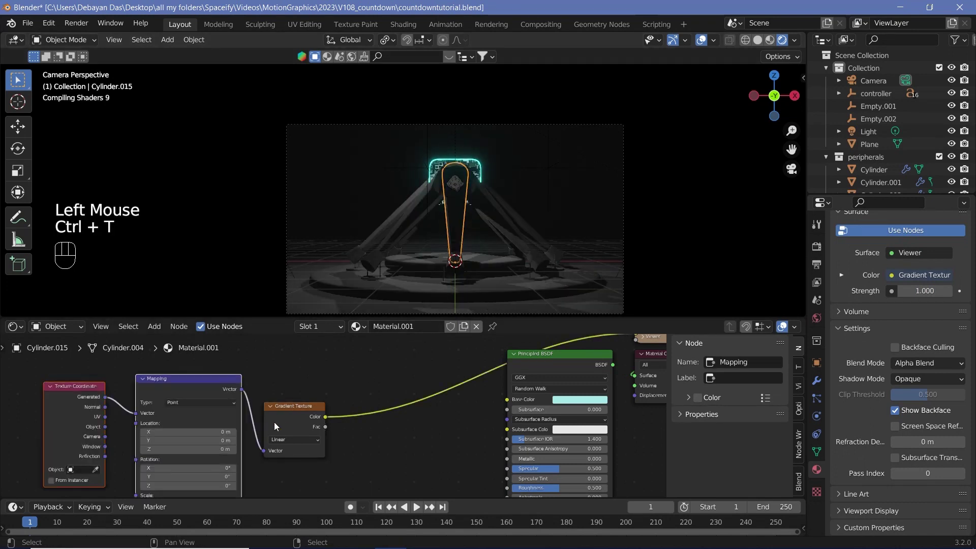
left_click_drag(104, 428, 136, 414)
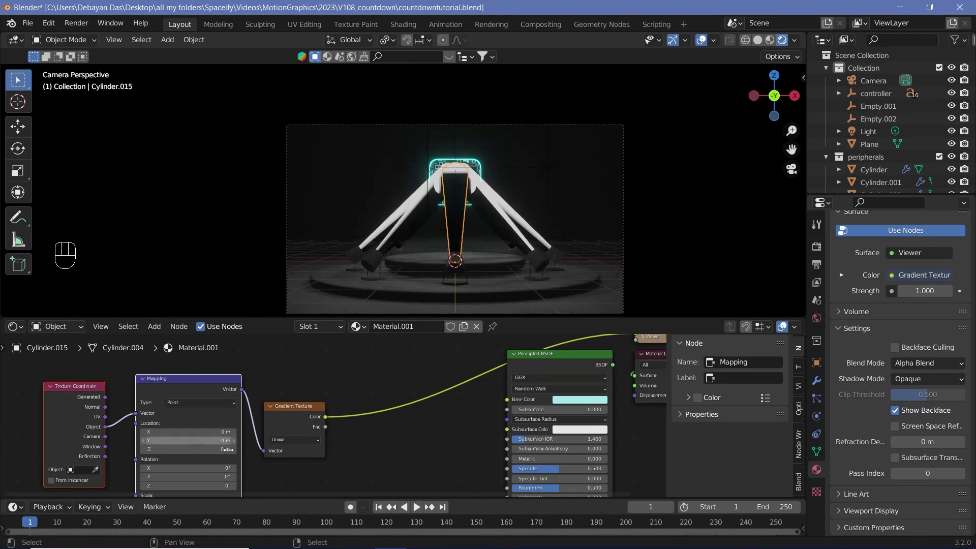
Leave the camera view to inspect the legs up close and disable Show Backface for the material.
key("KP_0")
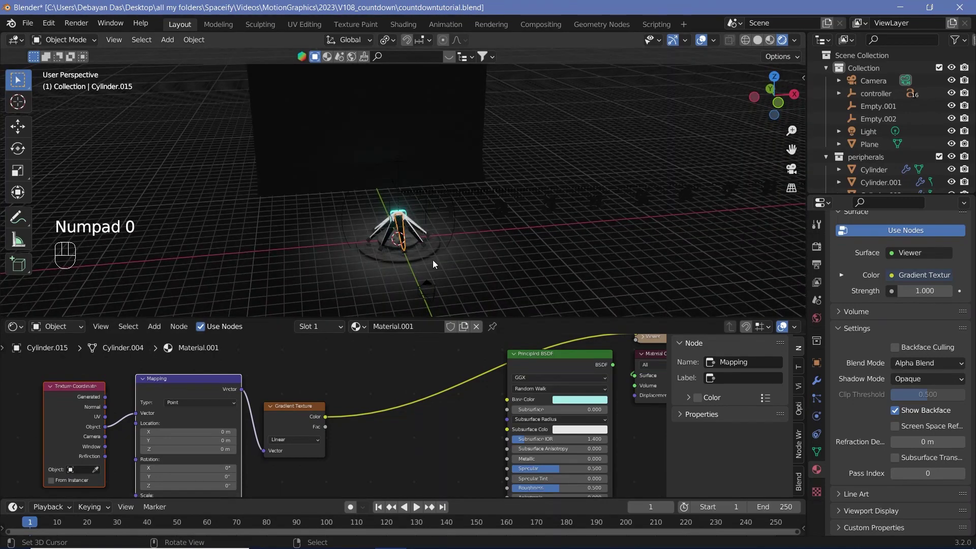
scroll(432, 260, "up", 3)
middle_click_drag(432, 260, 396, 218)
scroll(440, 222, "up", 2)
middle_click_drag(397, 218, 356, 224)
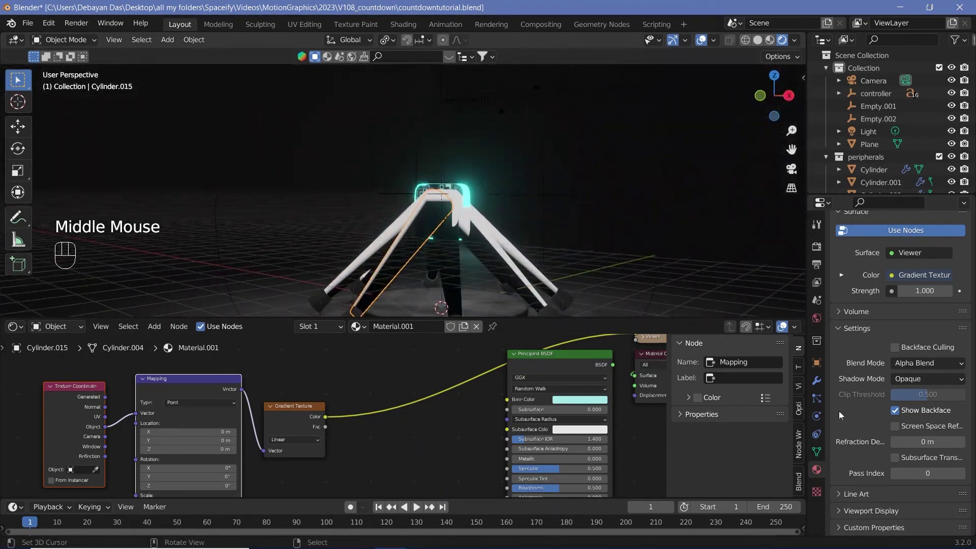
left_click(896, 410)
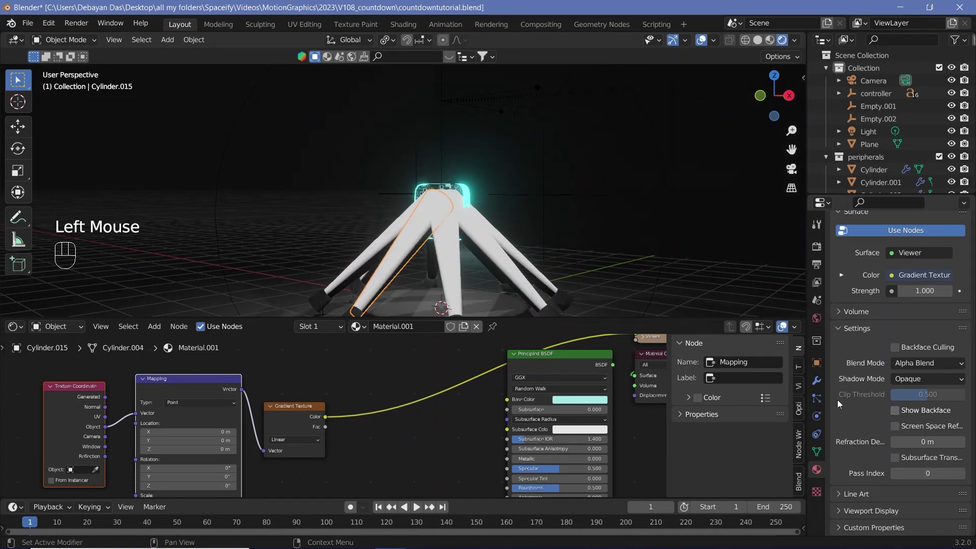
middle_click_drag(374, 241, 411, 265)
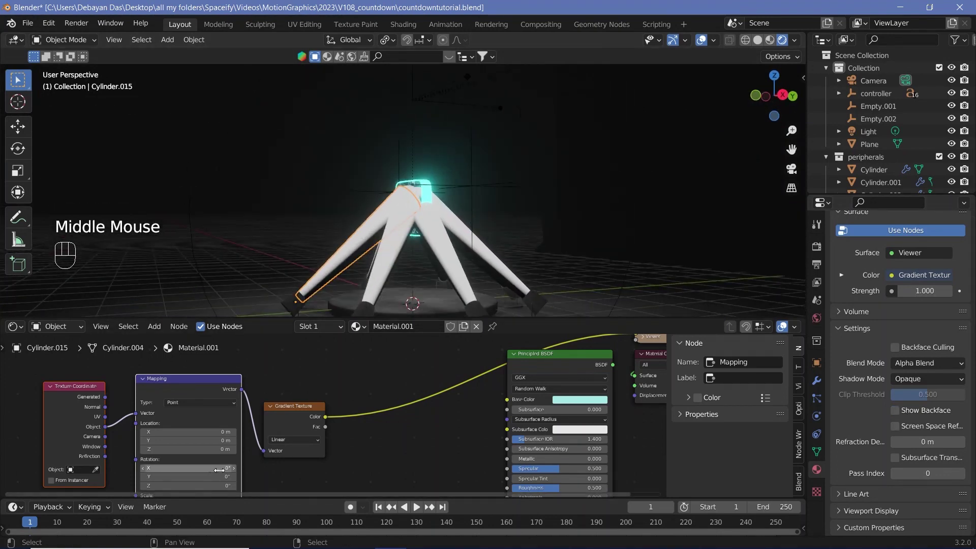
Try the Mapping node with a Y rotation of 90° and an X location of about -18.2 m.
middle_click_drag(300, 460, 331, 423)
left_click(244, 439)
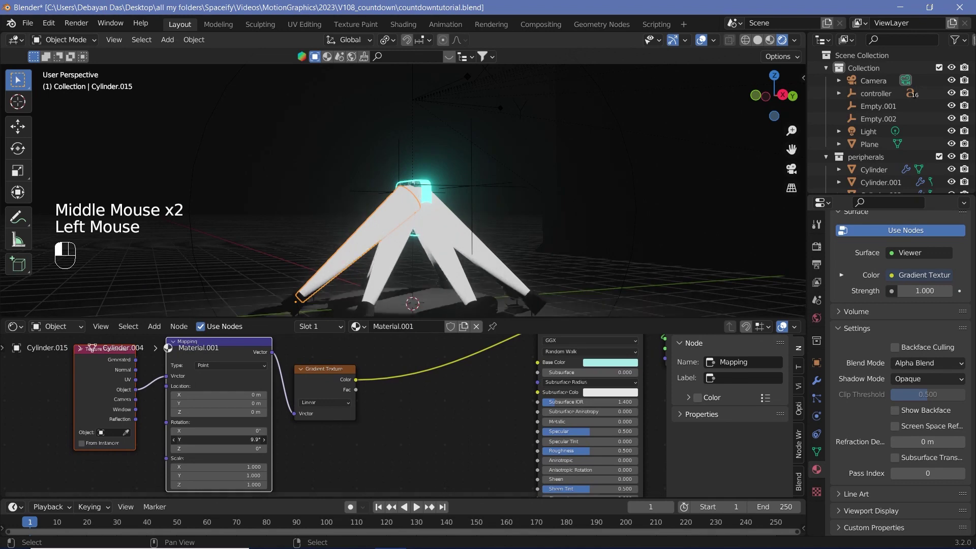
double_click(233, 439)
type("90")
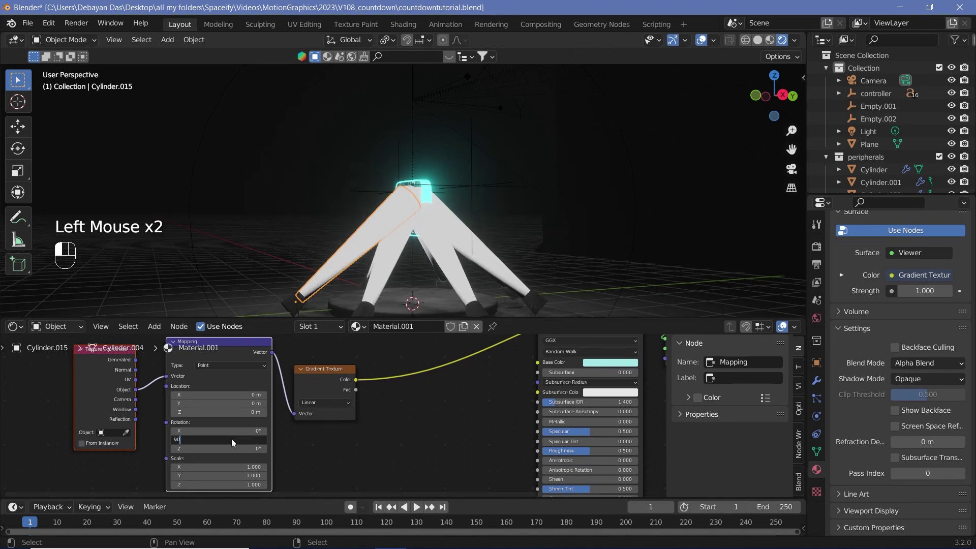
key("Return")
left_click(233, 395)
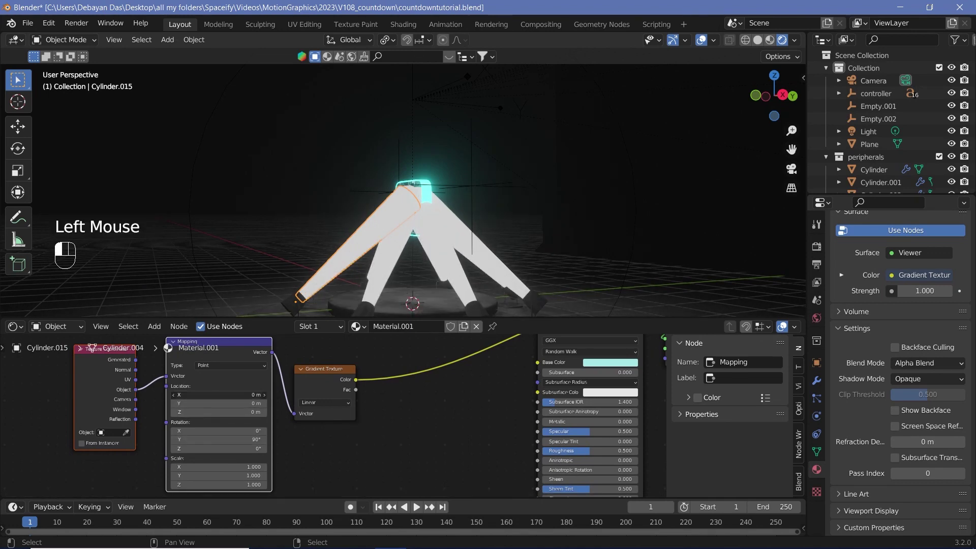
left_click_drag(233, 395, 201, 395)
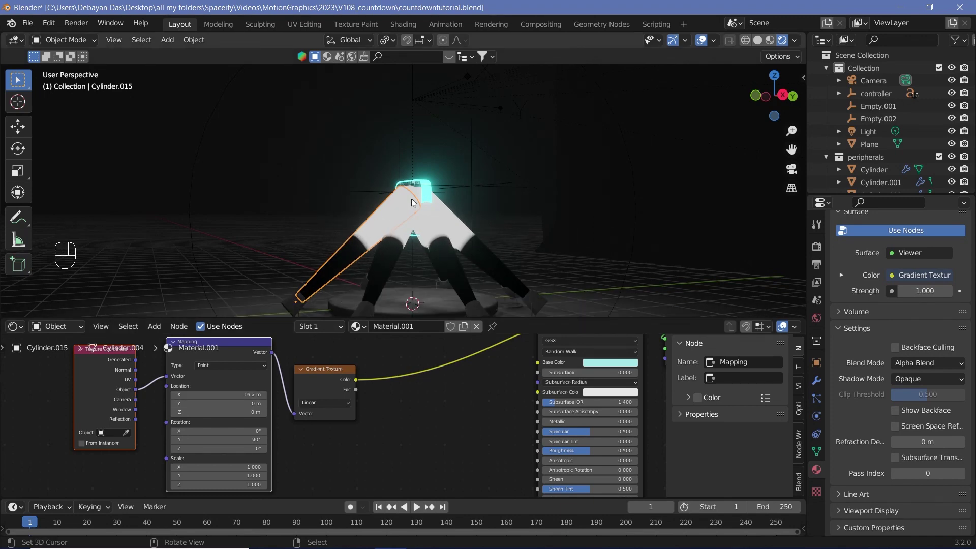
Set the Mapping node's Y rotation to -90° and its X location to about 25.2 m.
left_click(233, 437)
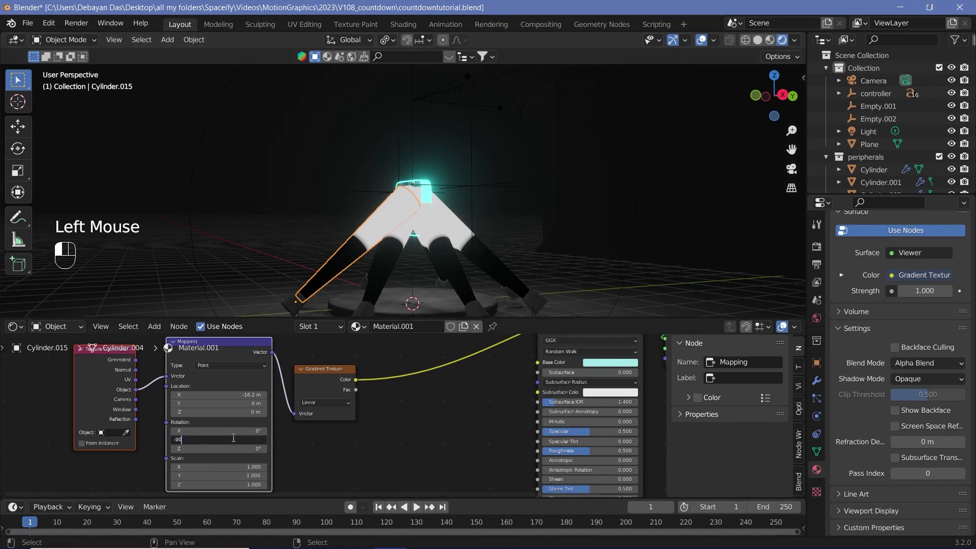
key("Return")
left_click_drag(230, 395, 291, 395)
Reduce the Mapping node's Z scale to 0.5 and adjust its X location to about 5.9 m.
double_click(173, 485)
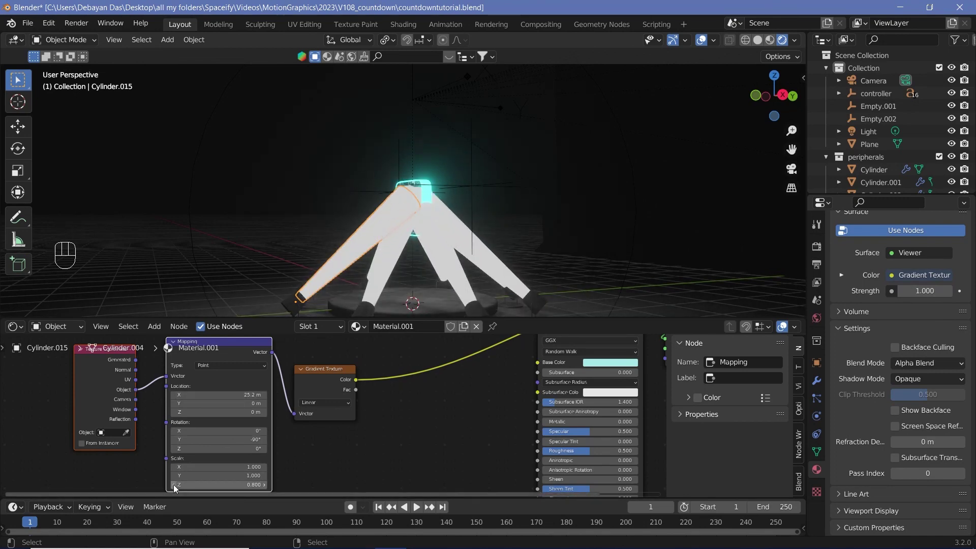
left_click(173, 486)
left_click(173, 486)
left_click(174, 486)
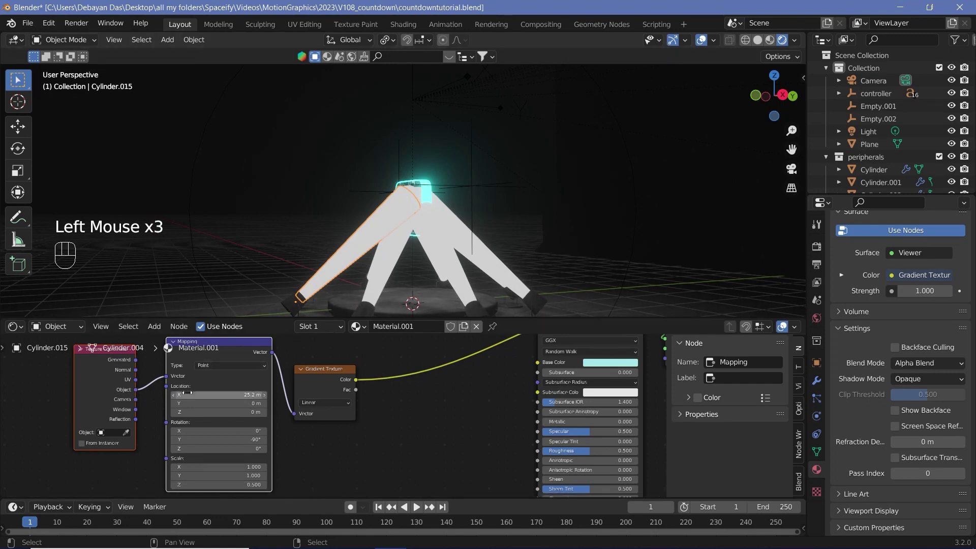
left_click_drag(218, 395, 212, 395)
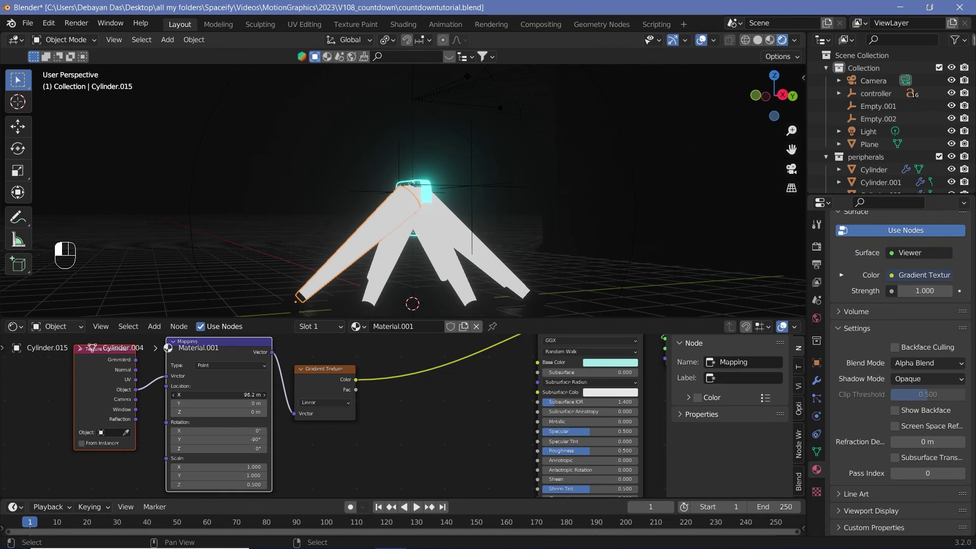
left_click_drag(217, 395, 193, 394)
Reduce the Mapping node's Z scale to 0.1 and its X location to about 2 m.
left_click(175, 486)
left_click(175, 486)
left_click(175, 486)
left_click(175, 486)
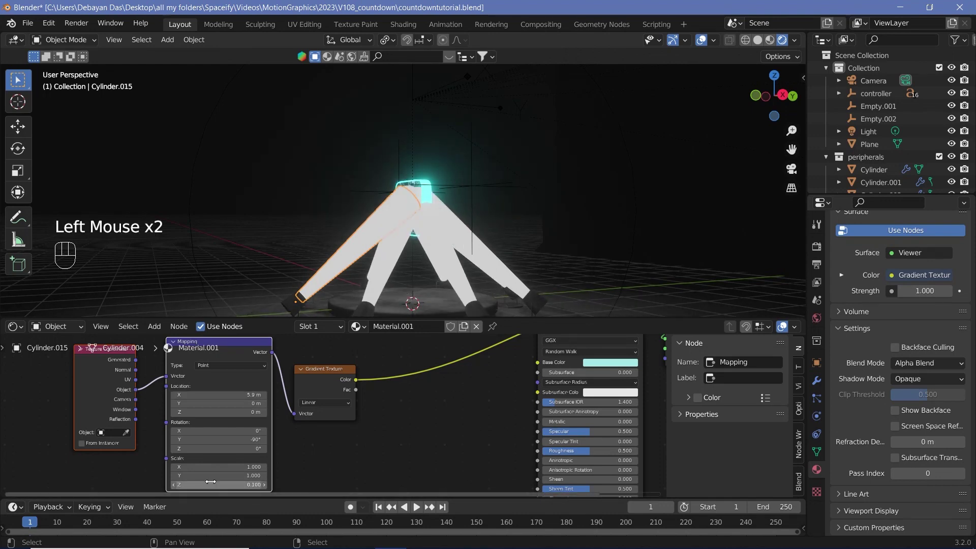
left_click_drag(237, 394, 202, 395)
Set the Mapping node's Z scale to 0.02 and its X location to about 0.46 m for a softer gradient.
middle_click_drag(350, 459, 398, 414)
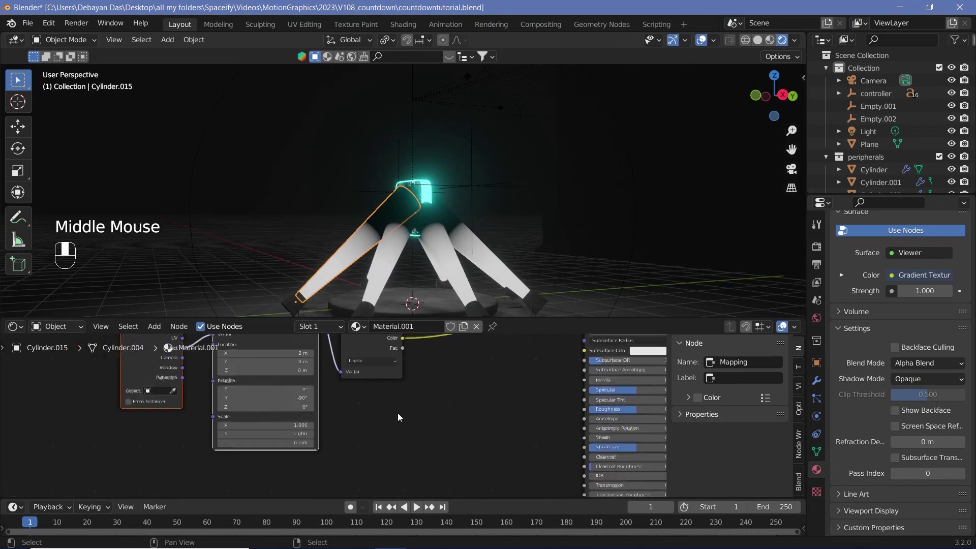
scroll(318, 432, "up", 2)
left_click(209, 446)
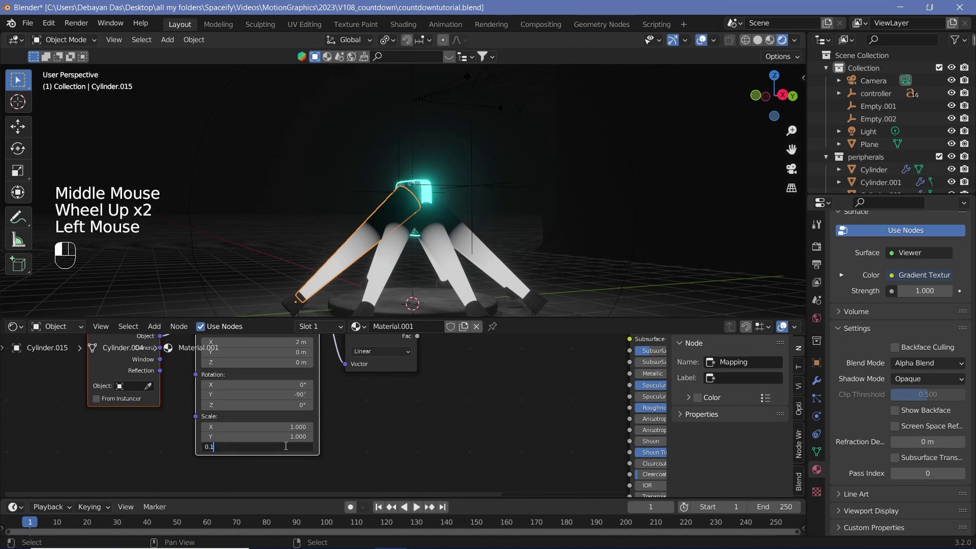
type("0.01")
key("BackSpace")
type("2")
key("Return")
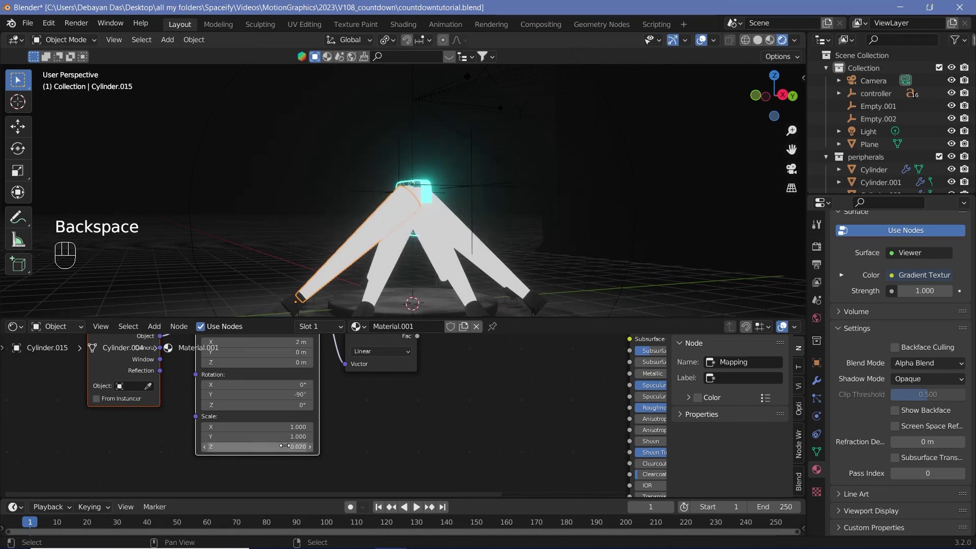
mouse_move(262, 355)
left_mouse_down()
mouse_move(252, 356)
mouse_move(291, 357)
left_mouse_up()
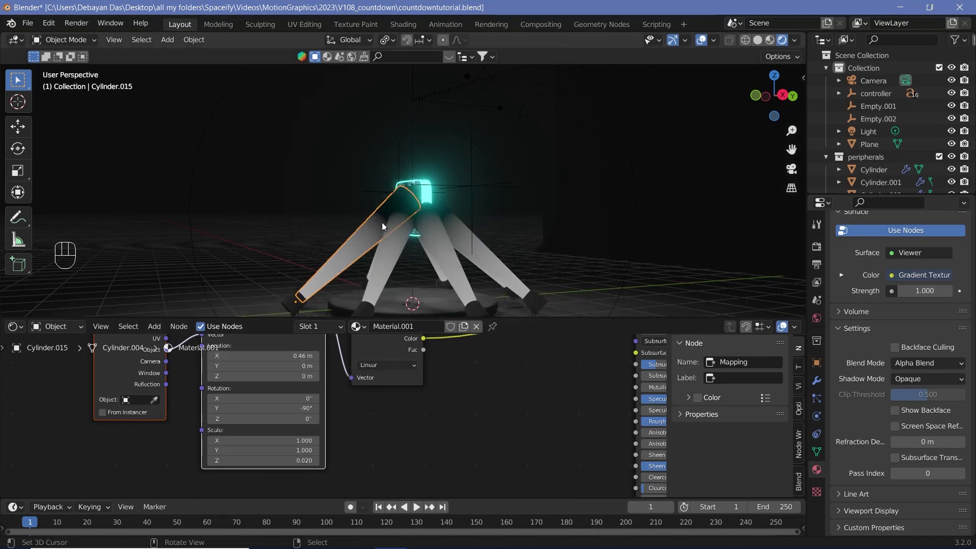
Connect the Gradient Texture to the Principled BSDF's Alpha input and route the Principled BSDF back to the material output.
middle_click_drag(382, 221, 501, 234)
middle_click_drag(469, 409, 331, 413)
scroll(388, 482, "down", 2)
left_click_drag(309, 376, 472, 442)
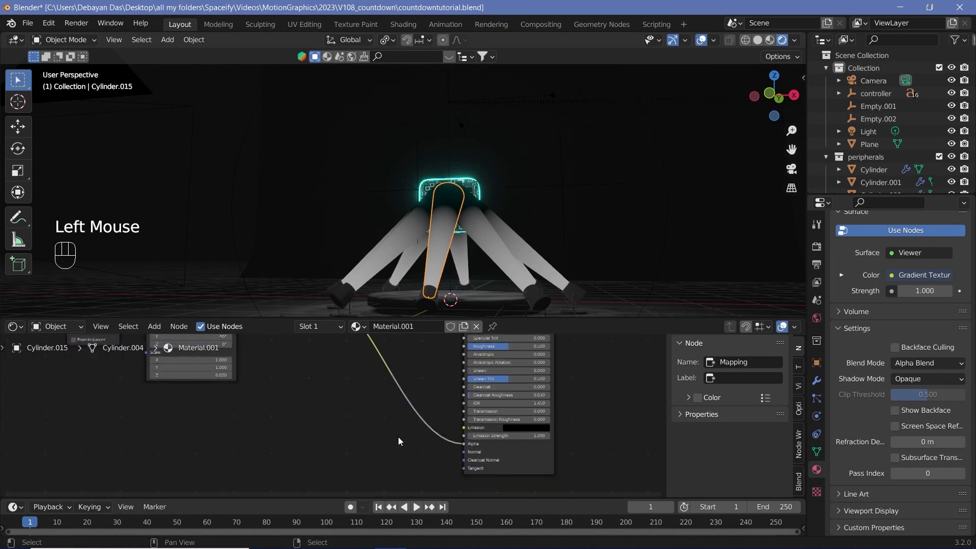
left_click(537, 461, "ctrl+shift")
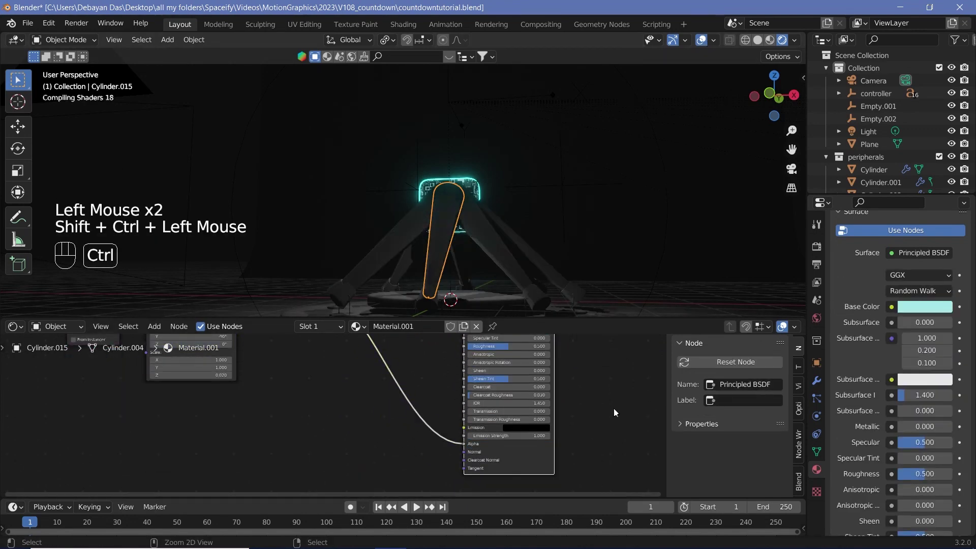
Move the Material Output node aside and set the beam material's Principled BSDF Emission color to cyan.
middle_click_drag(614, 408, 525, 373)
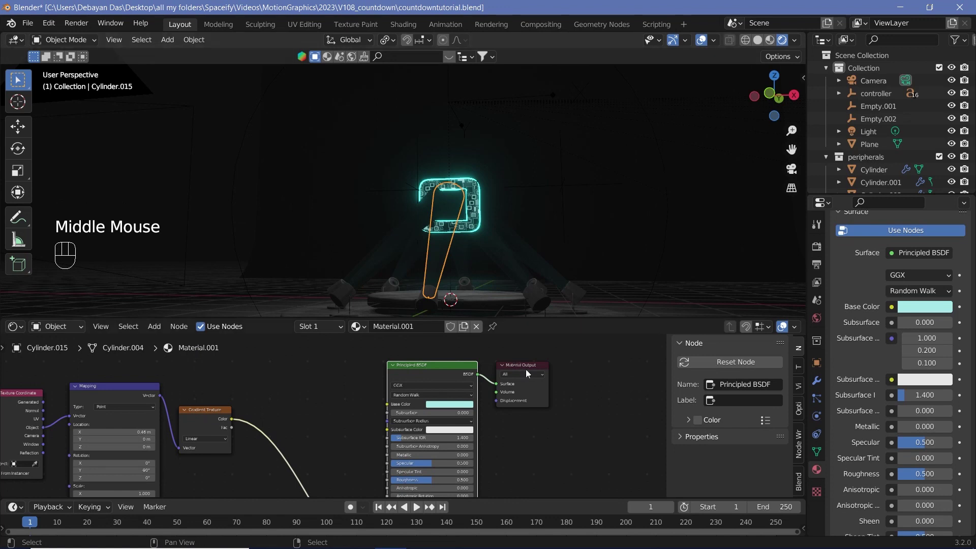
left_click_drag(525, 368, 569, 360)
scroll(514, 424, "down", 2)
middle_click_drag(523, 450, 506, 389)
middle_click_drag(507, 432, 525, 425)
middle_click_drag(584, 382, 579, 377)
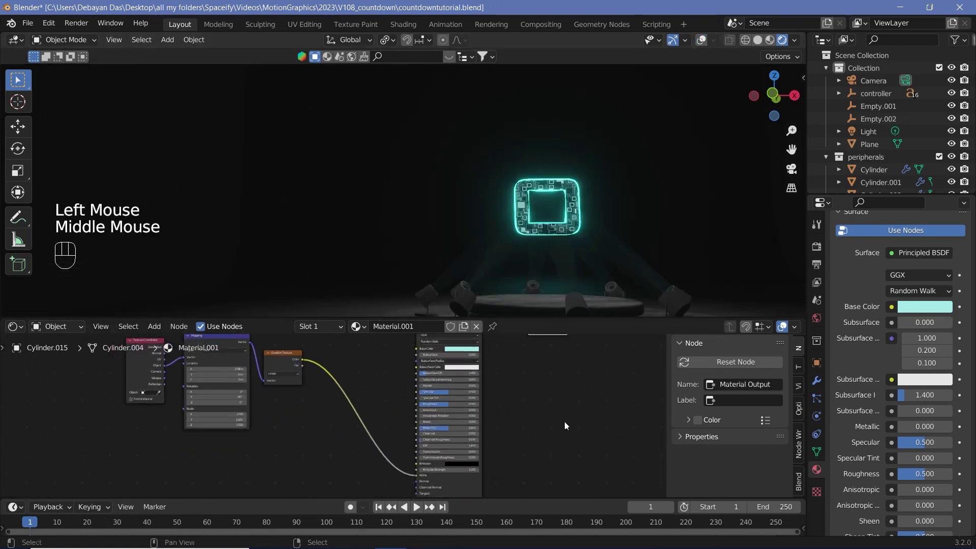
middle_click_drag(564, 426, 534, 440)
scroll(502, 455, "up", 2)
left_click(496, 438)
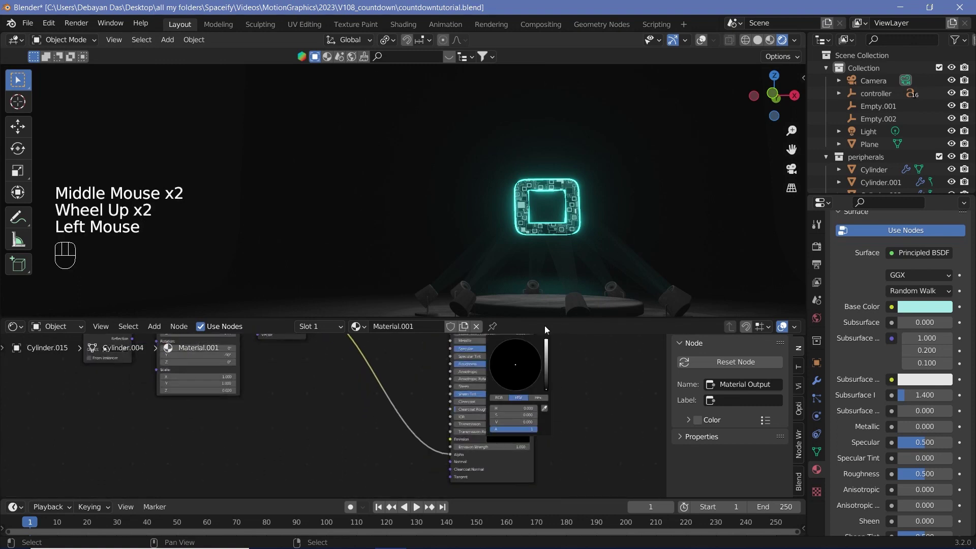
left_click(516, 348)
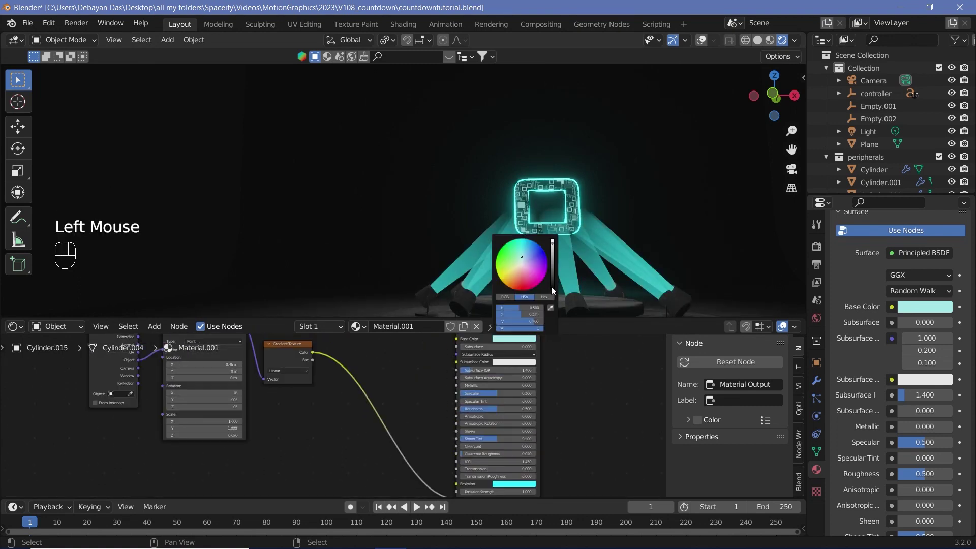
Make the beam material's Base Color black, set Roughness to 0 and Transmission to 1, and save the file.
left_click_drag(554, 291, 553, 295)
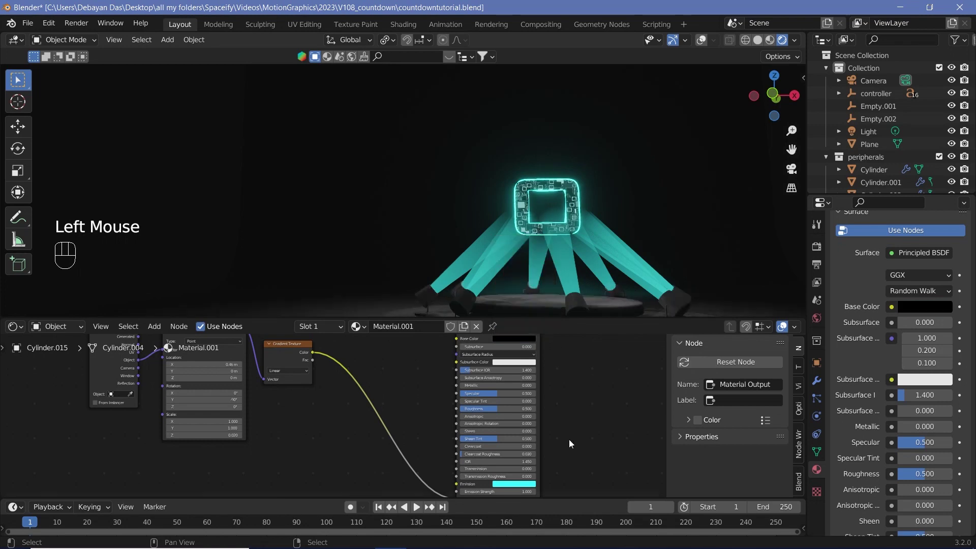
middle_click_drag(578, 432, 595, 401)
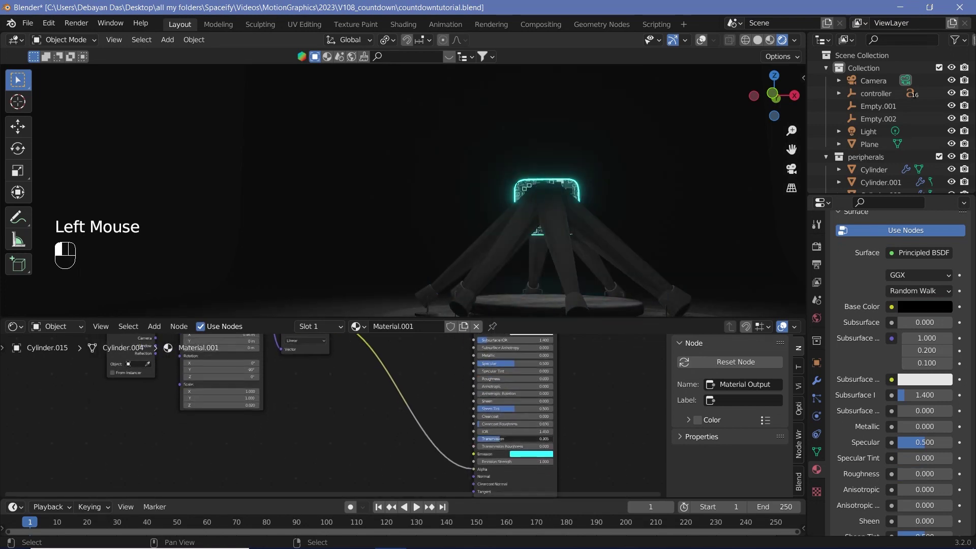
left_click_drag(496, 439, 554, 439)
key("ctrl+s")
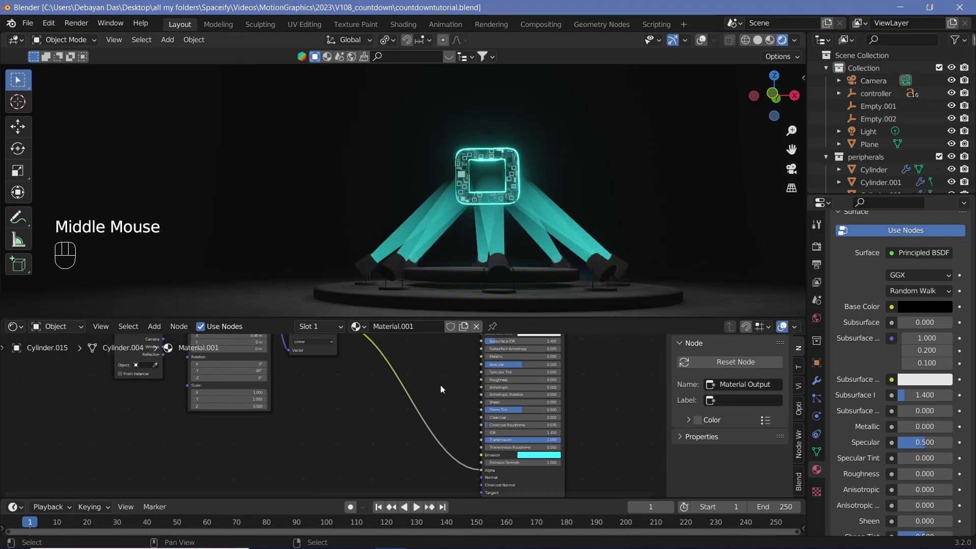
Shift the texture nodes away and insert a ColorRamp between the Gradient Texture and the Principled BSDF's Alpha input.
middle_click_drag(447, 426, 574, 482)
scroll(452, 450, "up", 1)
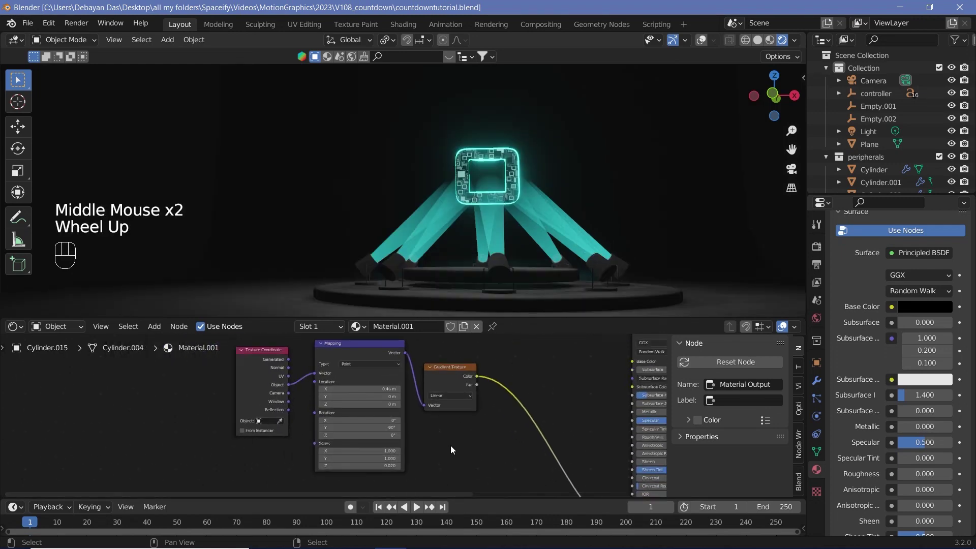
scroll(452, 450, "down", 1)
left_click_drag(473, 442, 264, 361)
left_click_drag(430, 382, 381, 448)
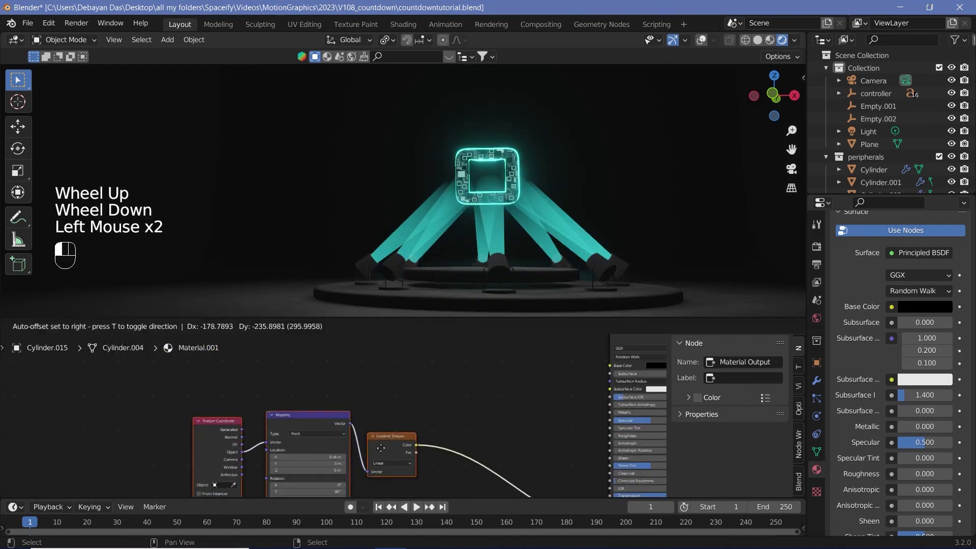
middle_click_drag(381, 447, 293, 402)
key("shift+a")
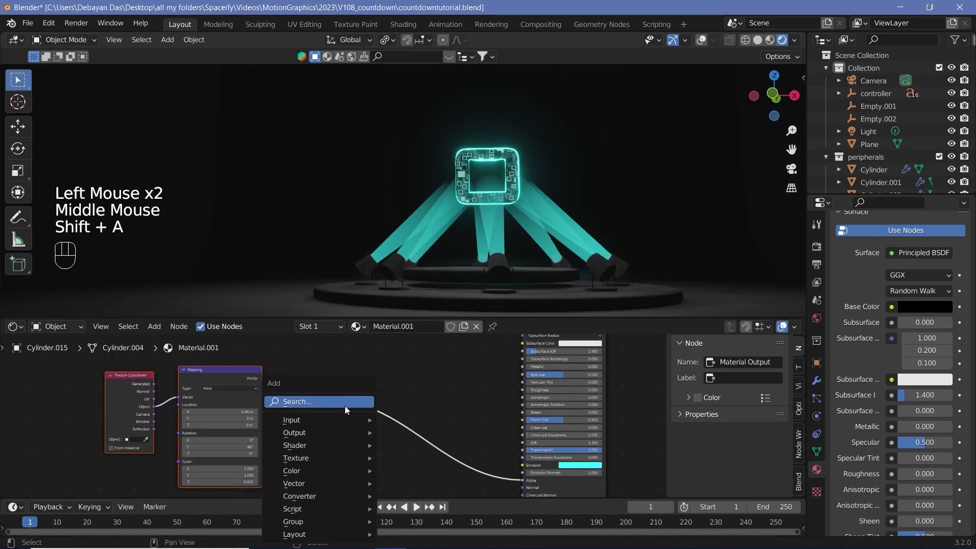
left_click(346, 401)
type("c")
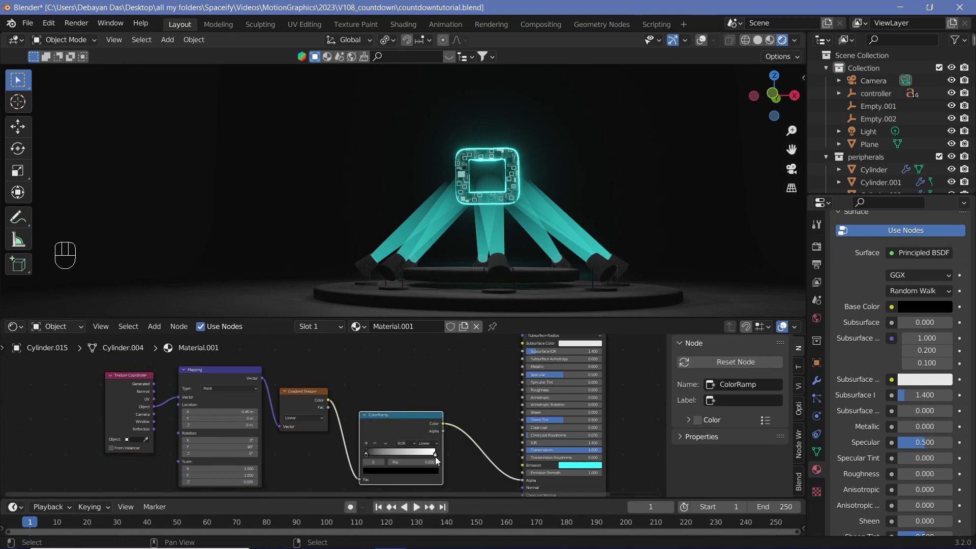
Darken the ColorRamp's white stop to a dark gray so the light beams turn more transparent.
left_click(435, 455)
left_click(420, 471)
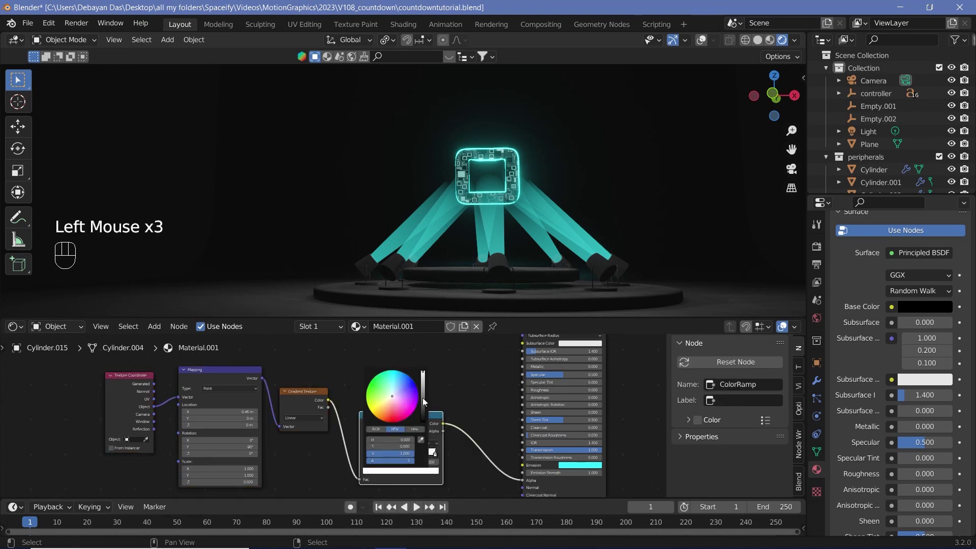
mouse_move(424, 402)
left_mouse_down()
mouse_move(424, 419)
mouse_move(423, 411)
left_mouse_up()
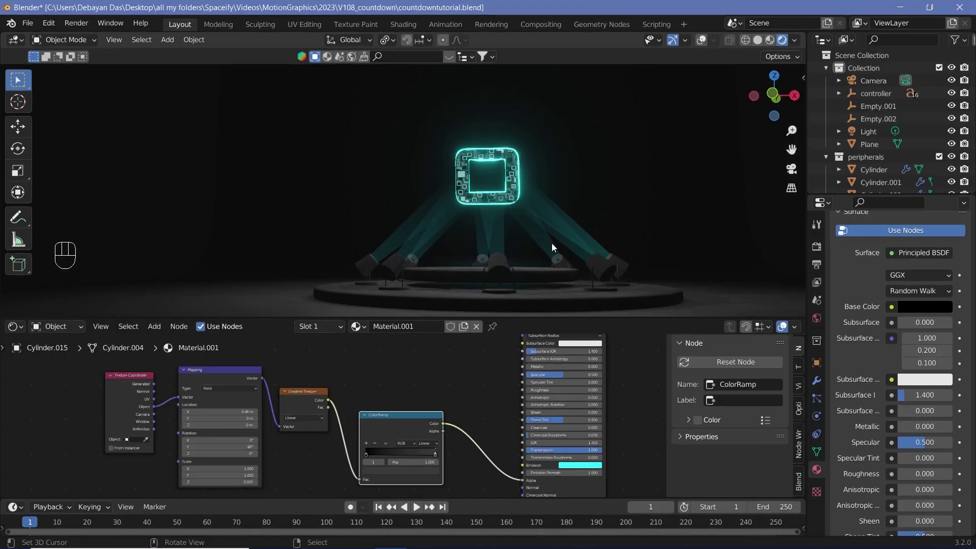
Enable Show Backface for the beam material while looking through the scene camera.
key("KP_0")
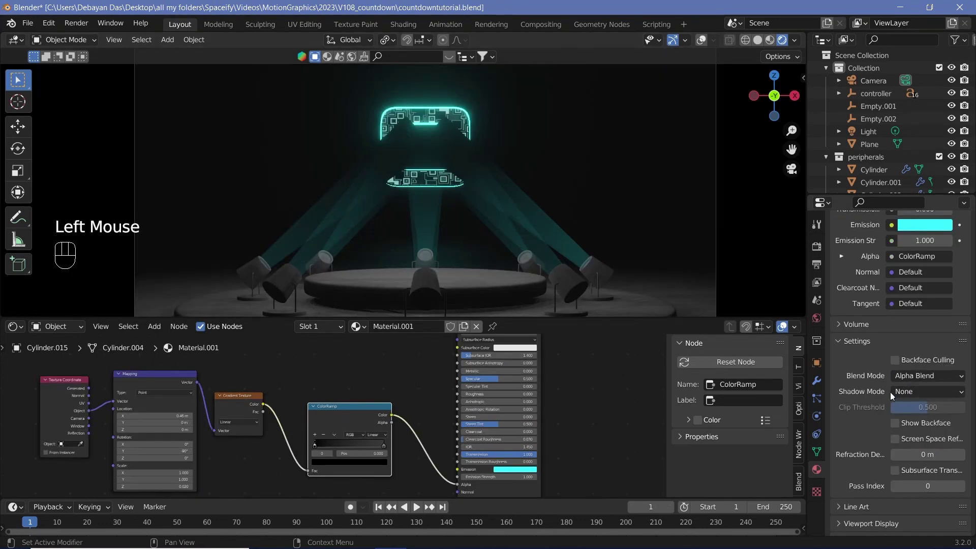
left_click(896, 424)
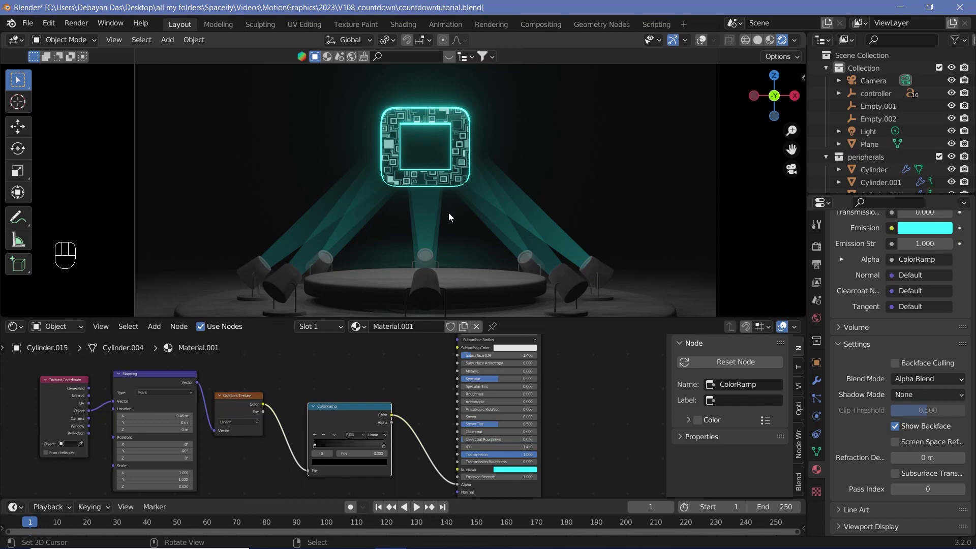
scroll(462, 240, "down", 1)
scroll(438, 256, "up", 1)
Select the spotlight fixture at the platform's right side and bring its front lens into close view.
right_click(564, 284)
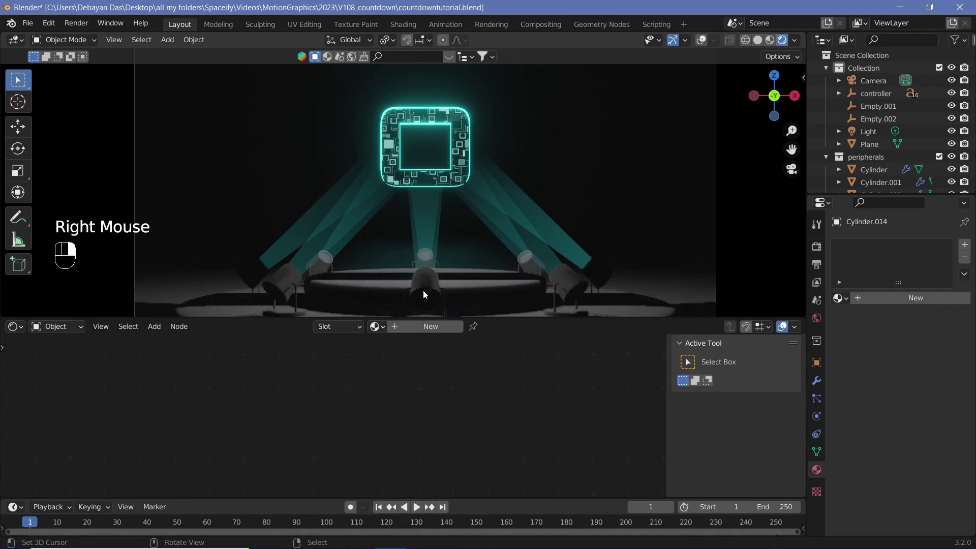
key("Tab")
key("KP_0")
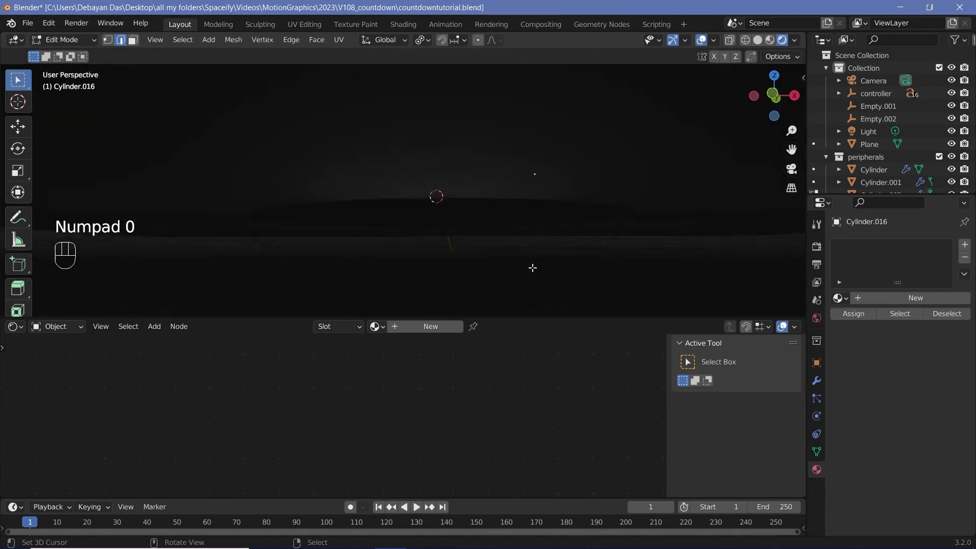
scroll(508, 224, "up", 3)
middle_click_drag(505, 211, 453, 282, "shift")
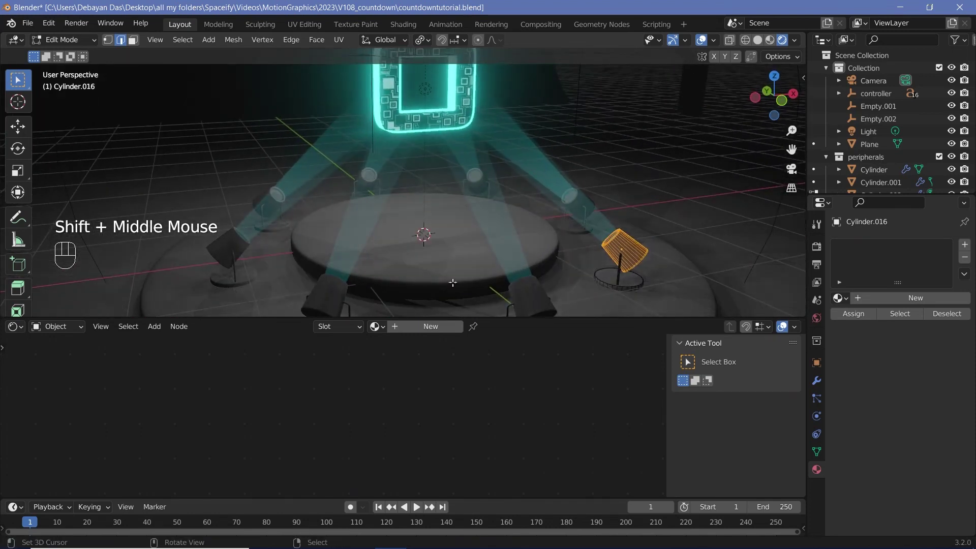
middle_click_drag(531, 219, 572, 183)
middle_click_drag(572, 183, 579, 175, "shift")
key("Tab")
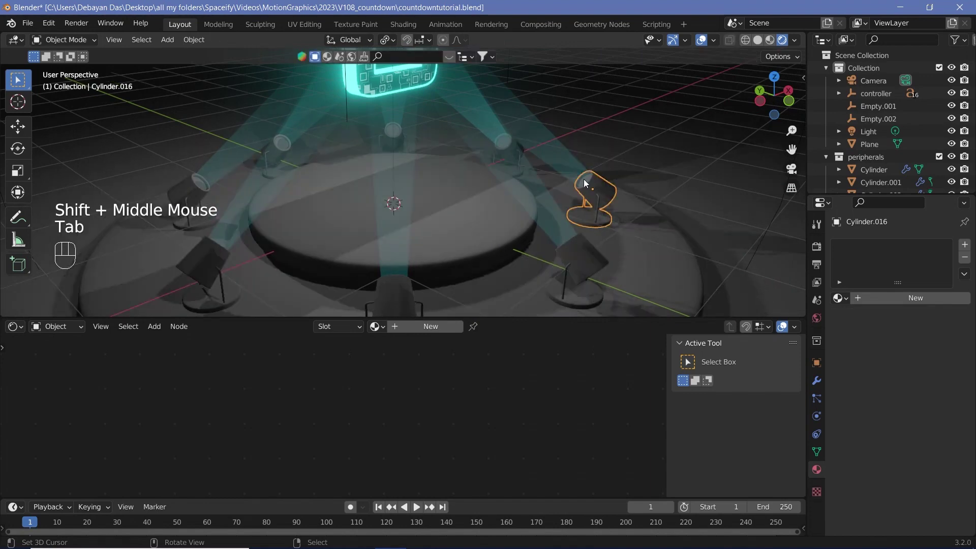
Select the front lens face of the spotlight fixture using face selection in Edit Mode.
right_click(584, 179)
key("Tab")
key("Tab")
right_click(587, 183)
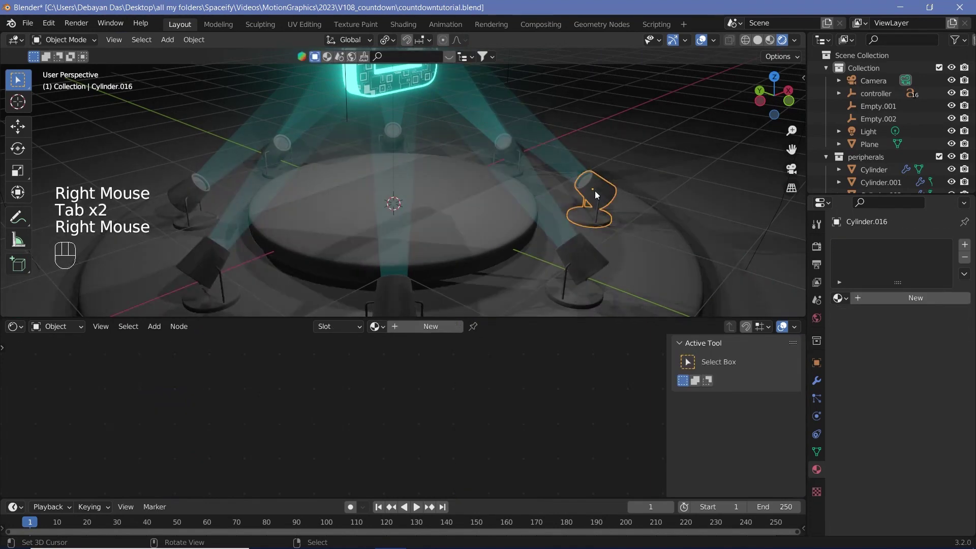
key("Tab")
right_click(588, 181)
right_click(589, 179)
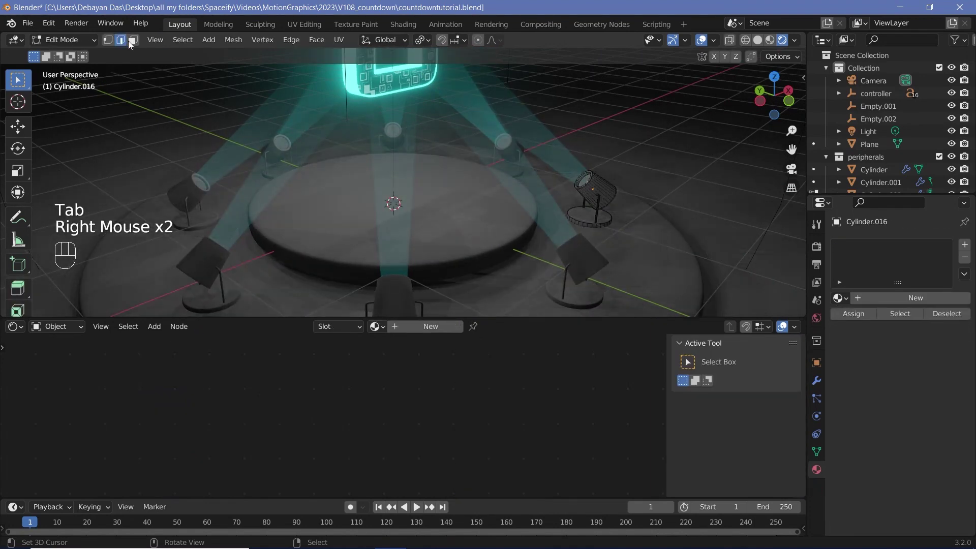
left_click(592, 177)
right_click(589, 179)
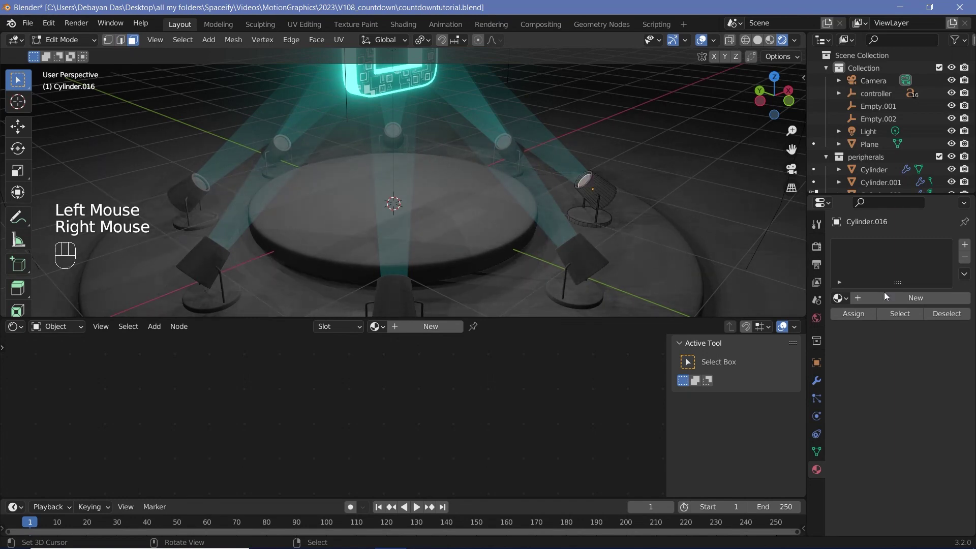
Create a base material for the spotlight and a second material in a new slot, assigned to the lens face.
left_click(923, 297)
left_click(964, 245)
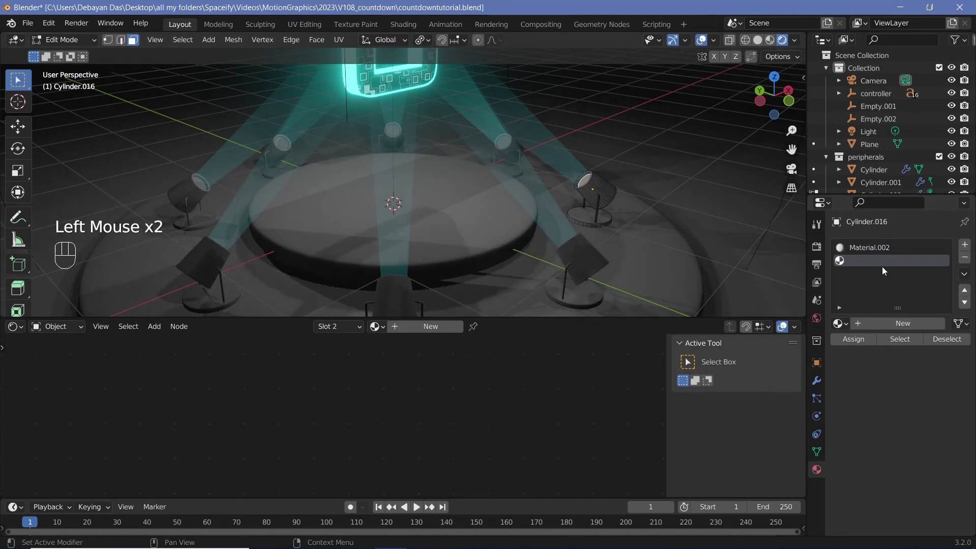
left_click(877, 262)
left_click(895, 324)
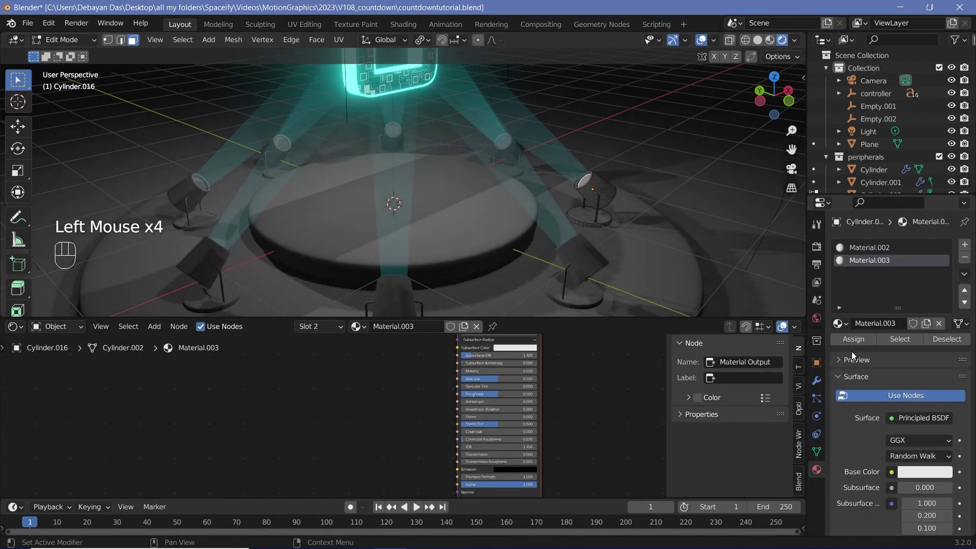
Replace the lens material's Principled BSDF with an Emission shader connected to the Material Output's Surface.
middle_click_drag(549, 373, 570, 419)
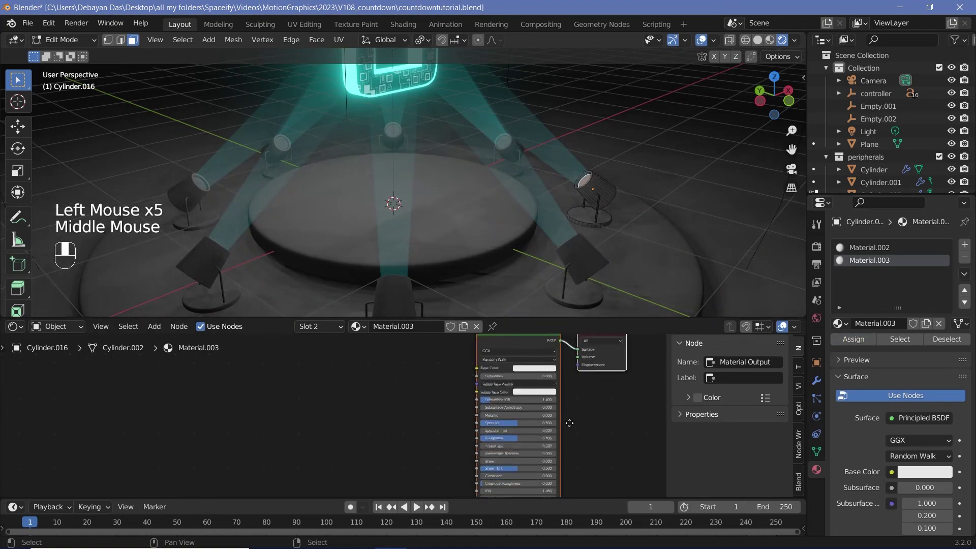
left_click(529, 346)
key("x")
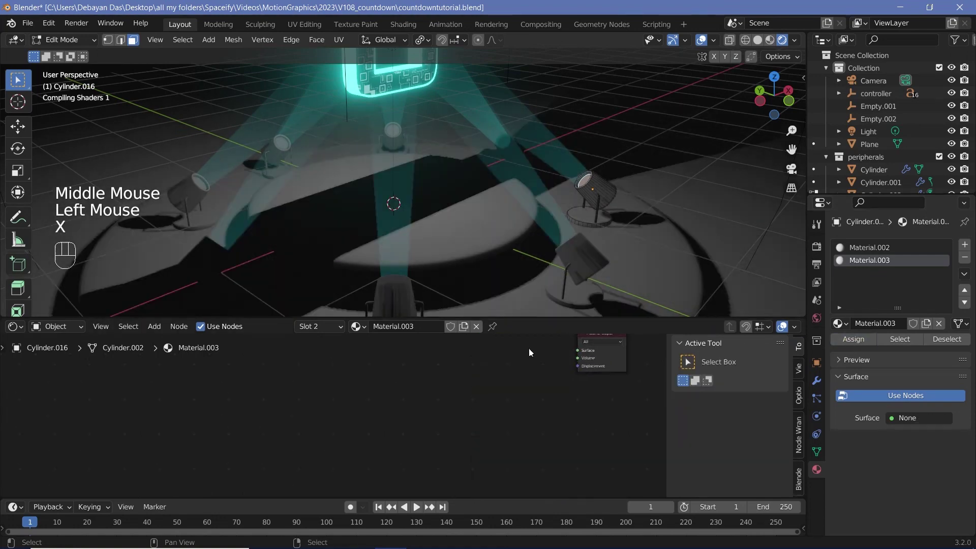
key("shift+a")
left_click(518, 352)
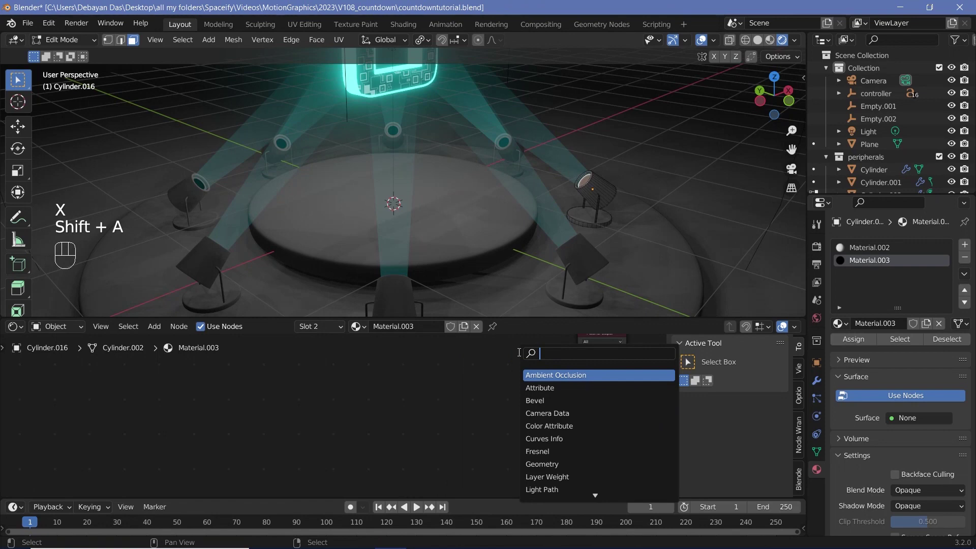
type("emi")
key("Return")
left_click(539, 366)
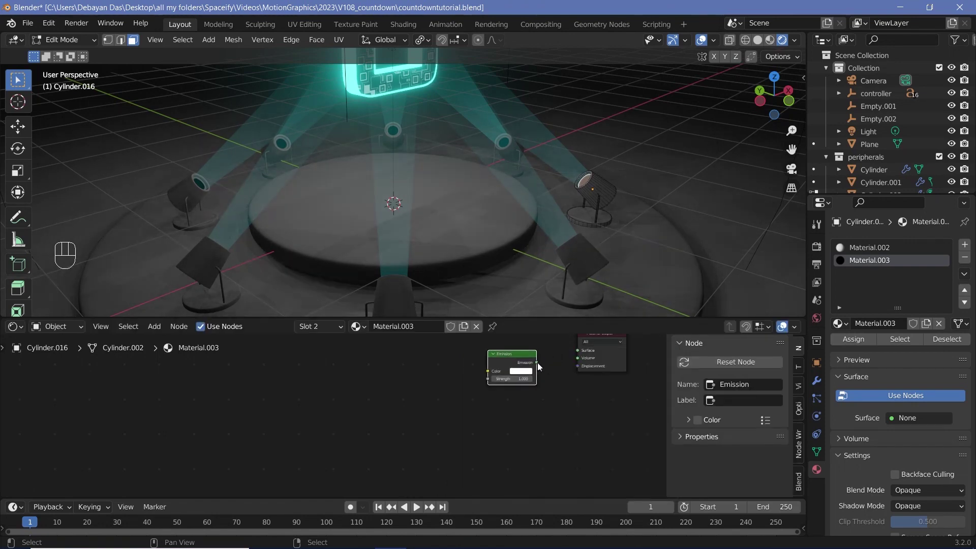
left_click_drag(538, 363, 585, 408)
Set the lens Emission color to light cyan with Strength 5 and return to Object Mode.
left_click(521, 428)
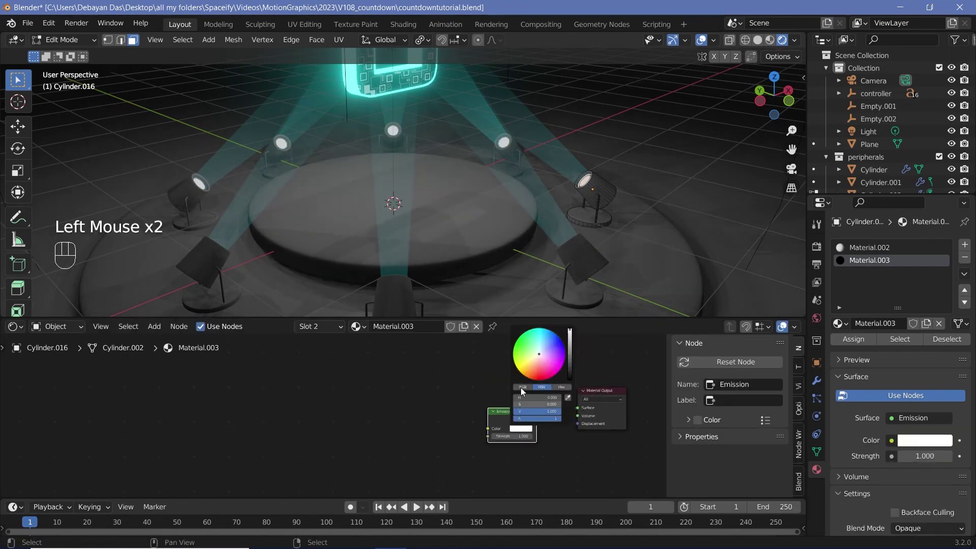
left_click(539, 346)
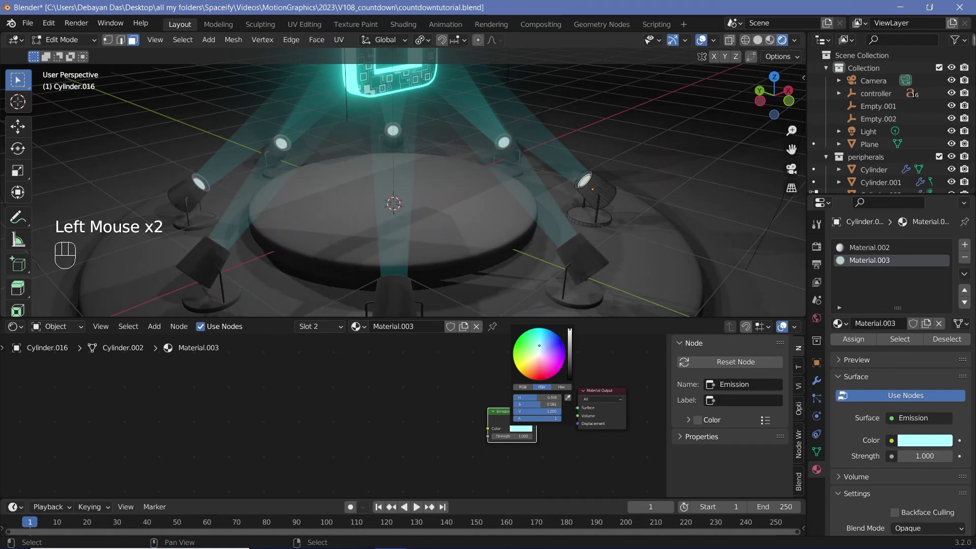
double_click(512, 435)
type("5")
key("Return")
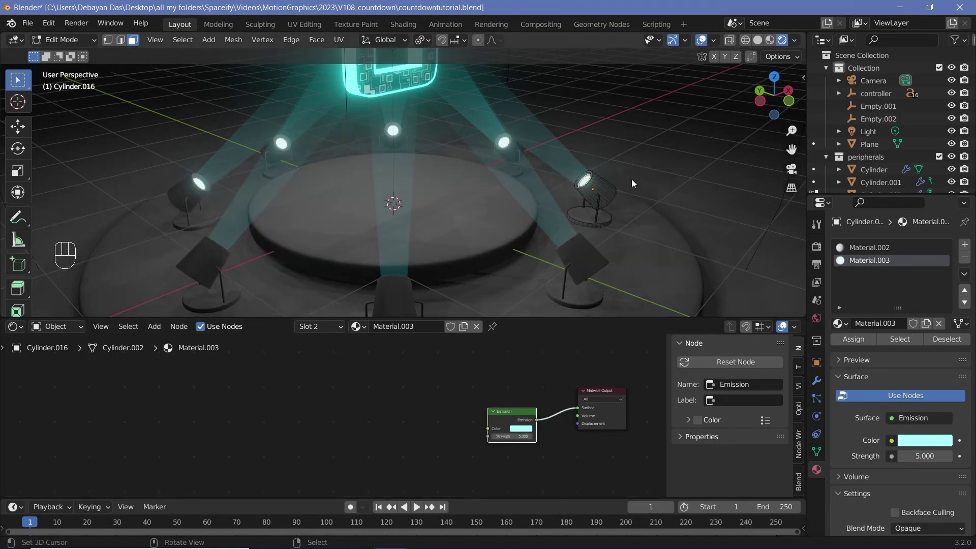
key("Tab")
Adjust the spotlight body material by raising Metallic to about 0.52, lowering Roughness to about 0.36 and darkening the Base Color to gray.
scroll(615, 182, "down", 3)
middle_click_drag(613, 196, 346, 225)
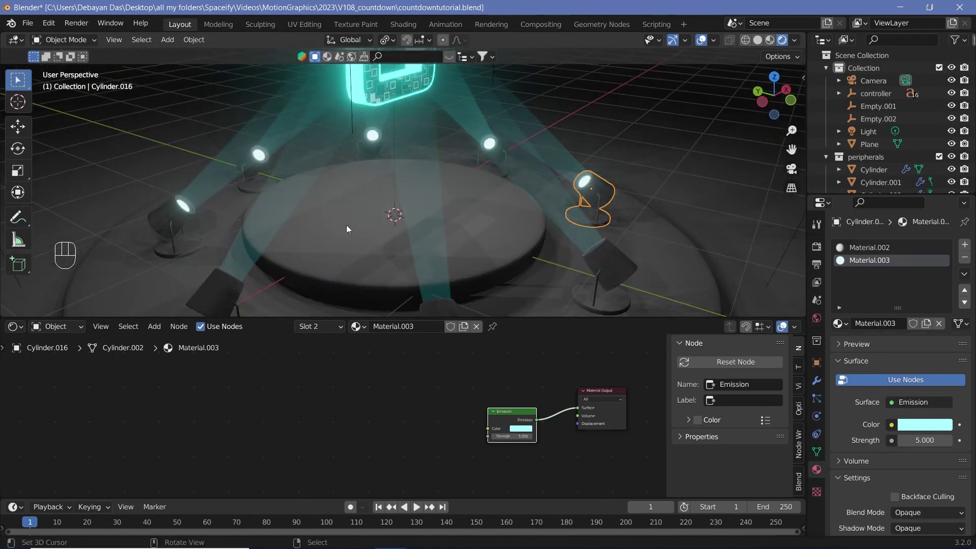
scroll(533, 247, "down", 2)
middle_click_drag(488, 233, 573, 266)
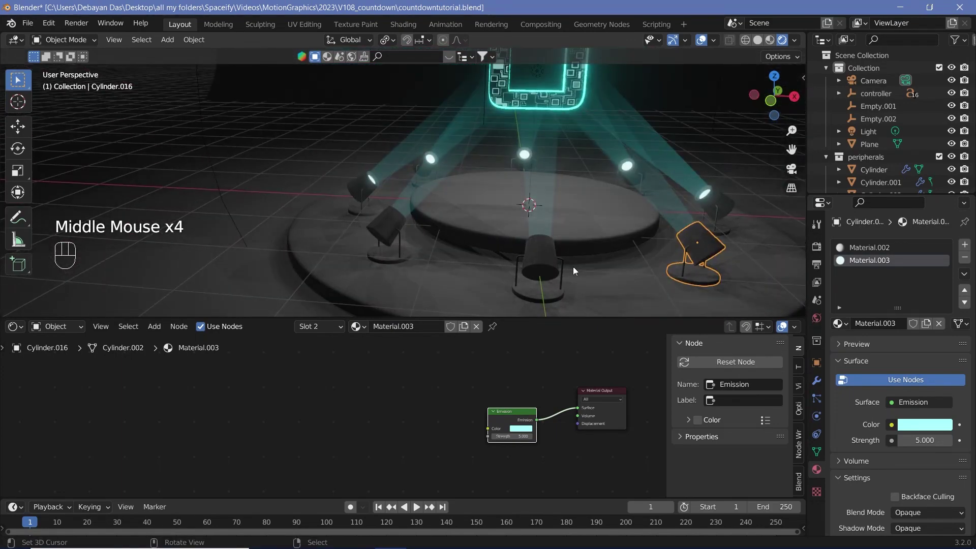
left_click(887, 248)
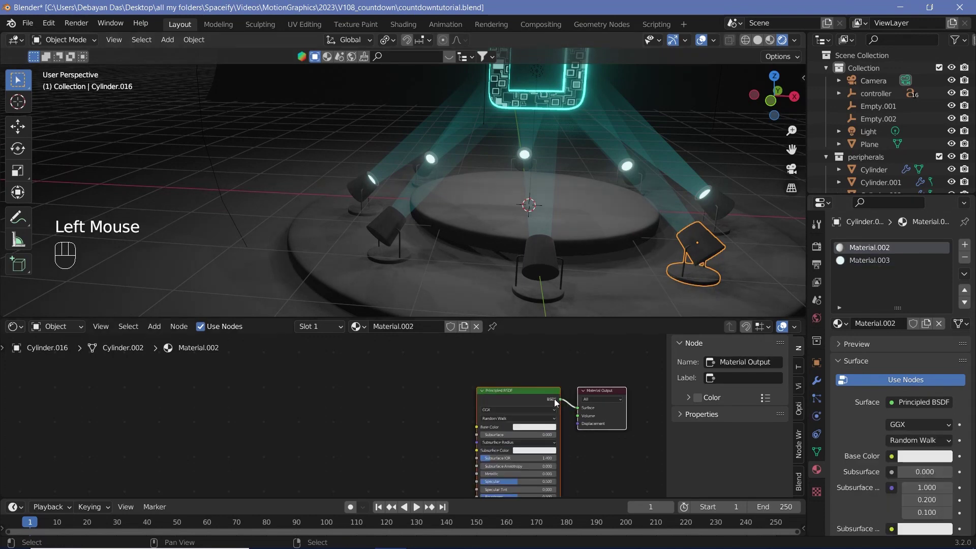
middle_click_drag(539, 488, 513, 496)
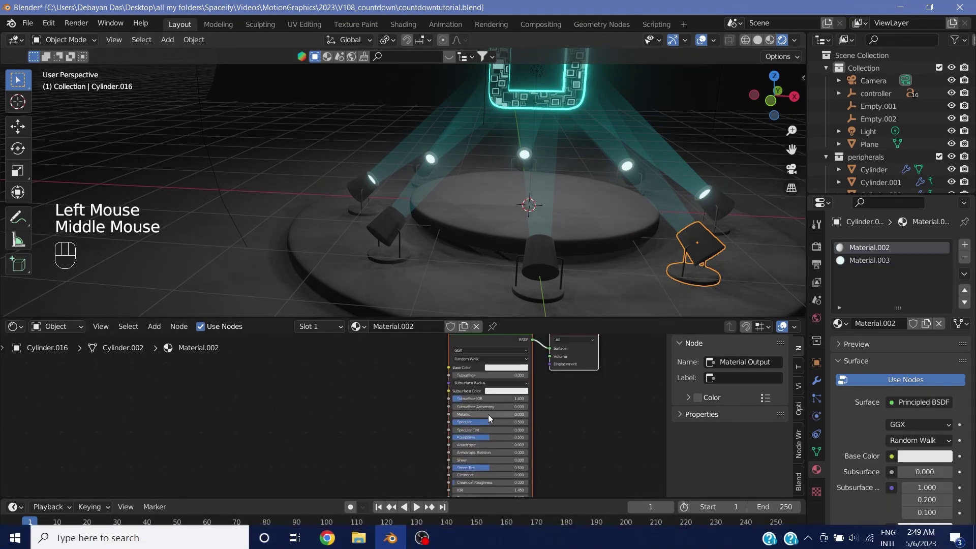
left_click_drag(488, 414, 479, 437)
middle_click_drag(540, 388, 518, 387)
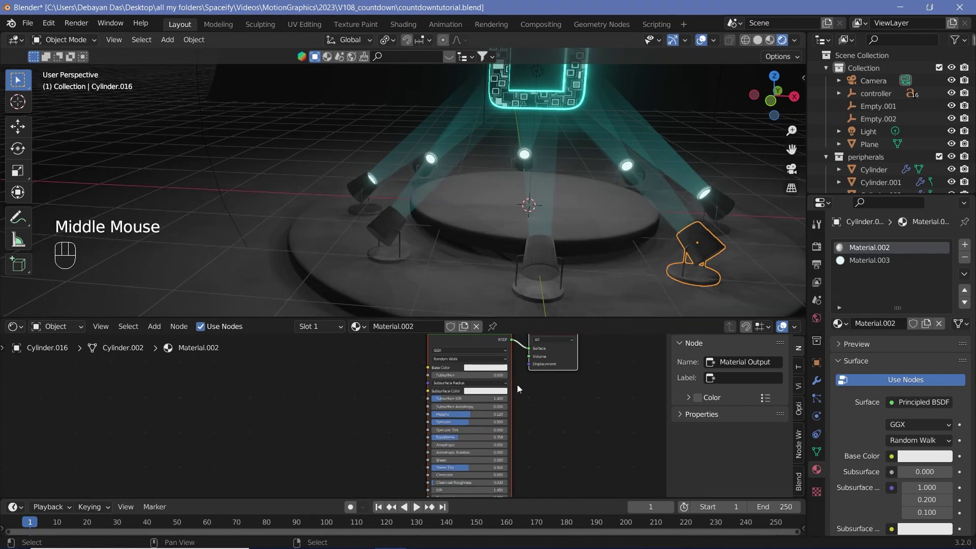
left_click(497, 367)
left_click_drag(524, 313, 523, 300)
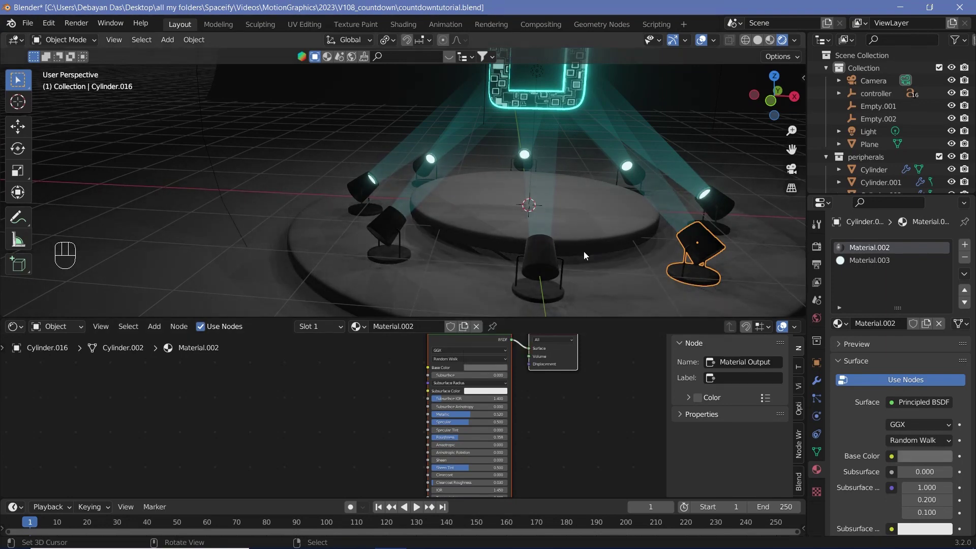
Create a new material on the inner round platform with Metallic 1.000 and a reduced Roughness of about 0.35.
key("KP_0")
left_click(608, 136)
scroll(465, 249, "down", 2)
scroll(463, 252, "up", 1)
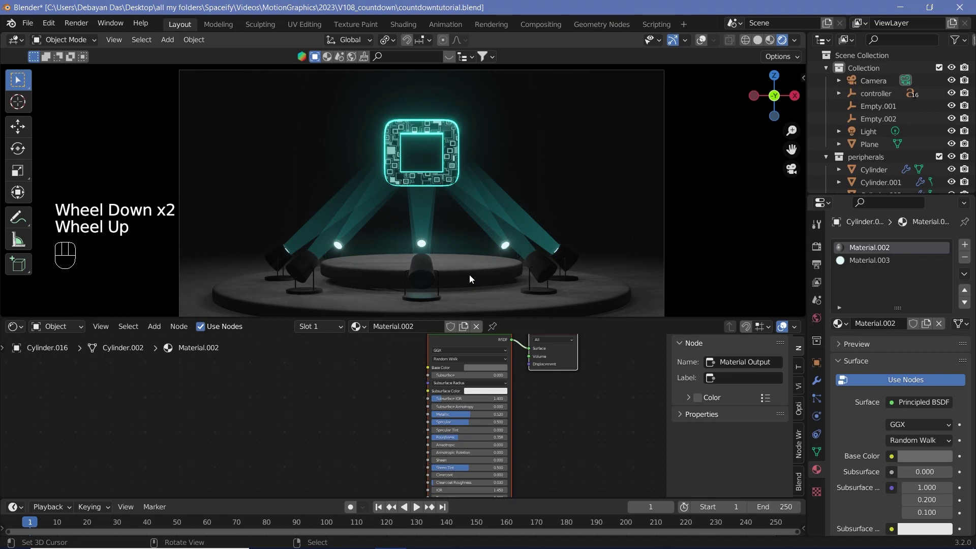
right_click(469, 274)
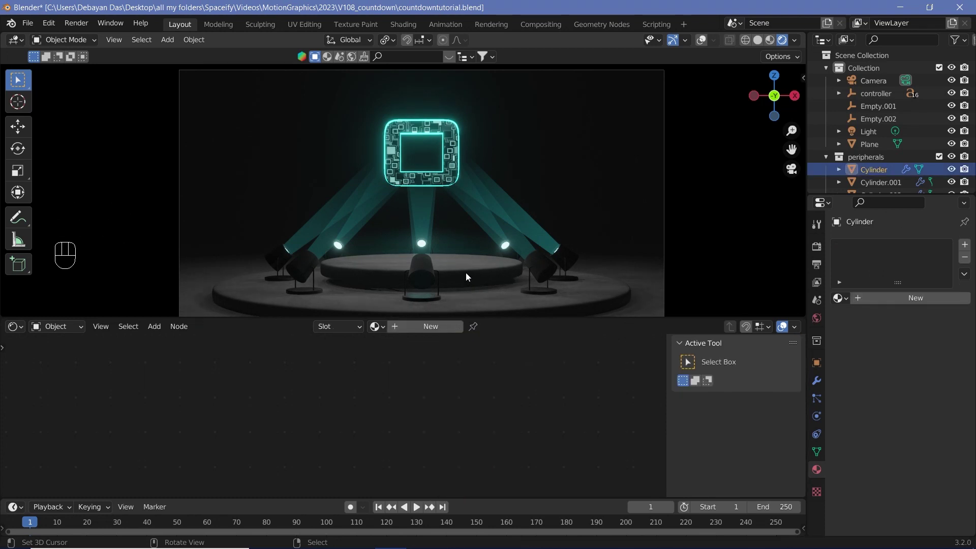
left_click(430, 326)
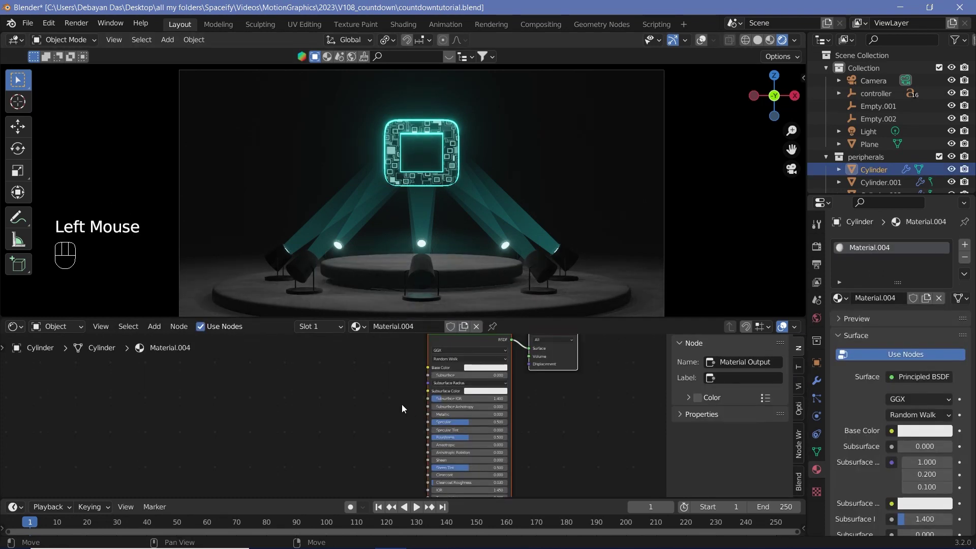
scroll(401, 405, "down", 2)
left_click(416, 414)
left_click_drag(455, 415, 433, 431)
scroll(434, 432, "up", 4)
middle_click_drag(434, 431, 483, 423)
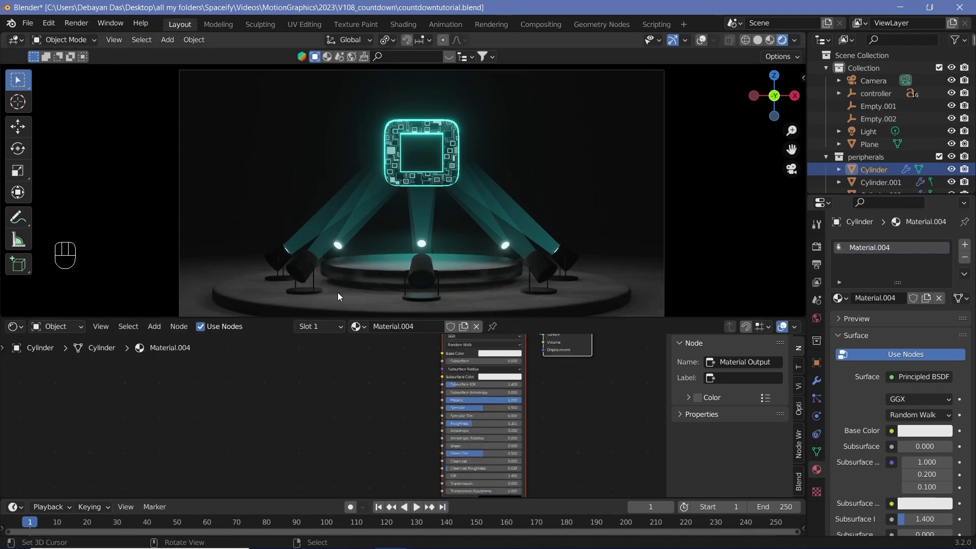
Link the inner platform's metallic material to the larger outer platform.
key("shift+alt+z")
left_click(355, 293)
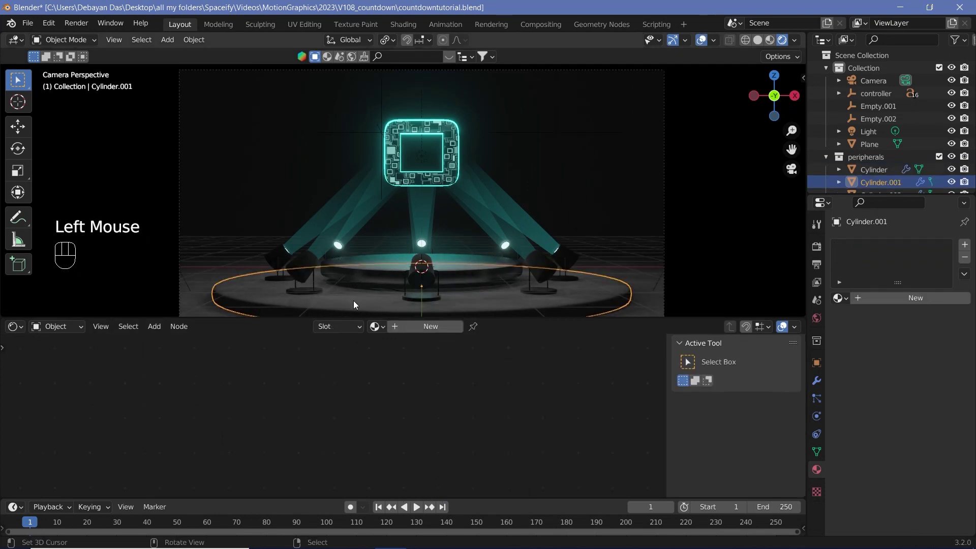
right_click(351, 301)
right_click(371, 263, "shift")
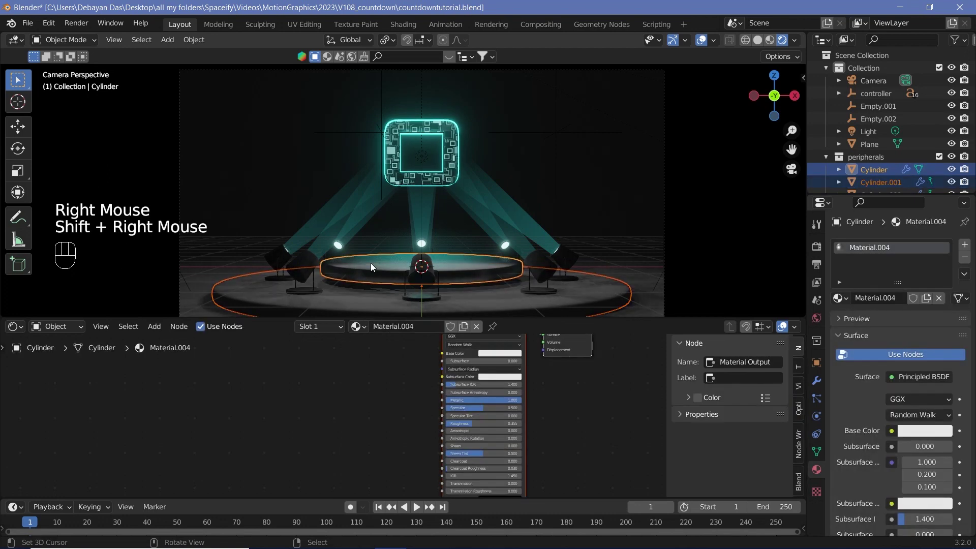
key("ctrl+l")
left_click(370, 263)
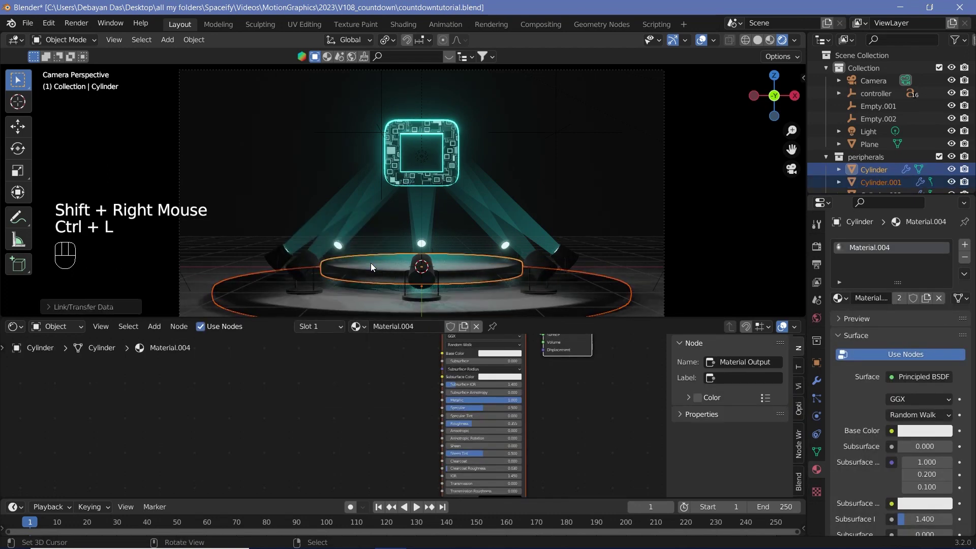
key("shift+alt+z")
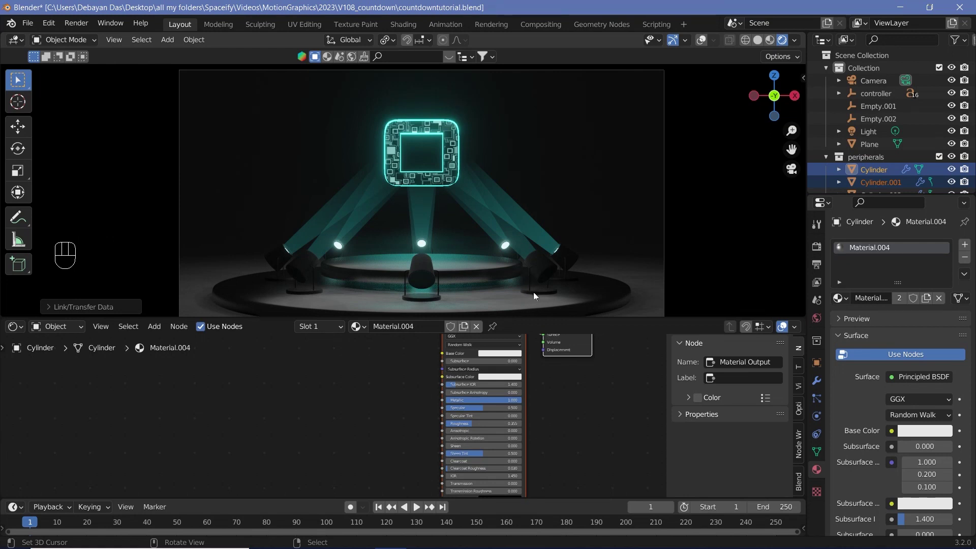
Add a Bezier circle, scale it to about 1.41 and lower it along Z to surround the inner platform's side.
scroll(517, 295, "down", 1)
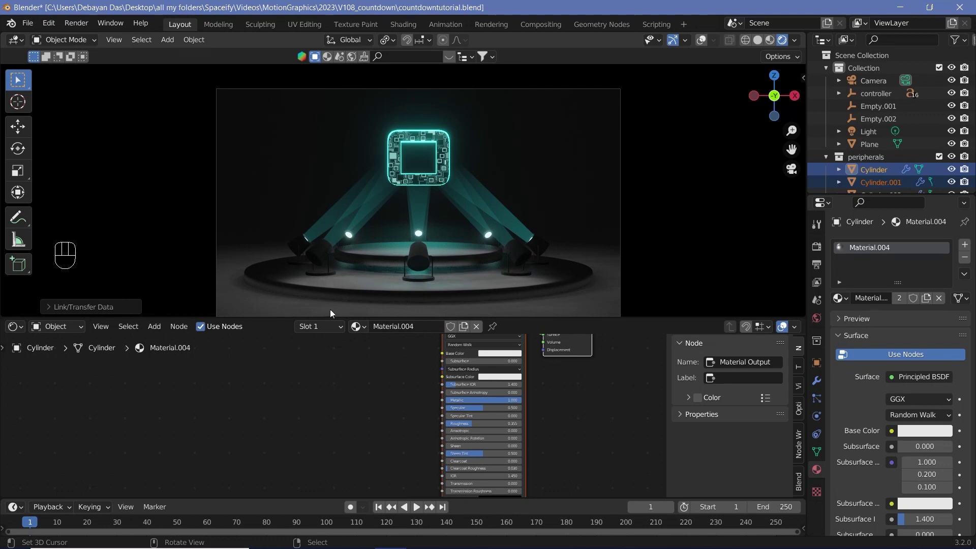
key("shift+a")
mouse_move(376, 256)
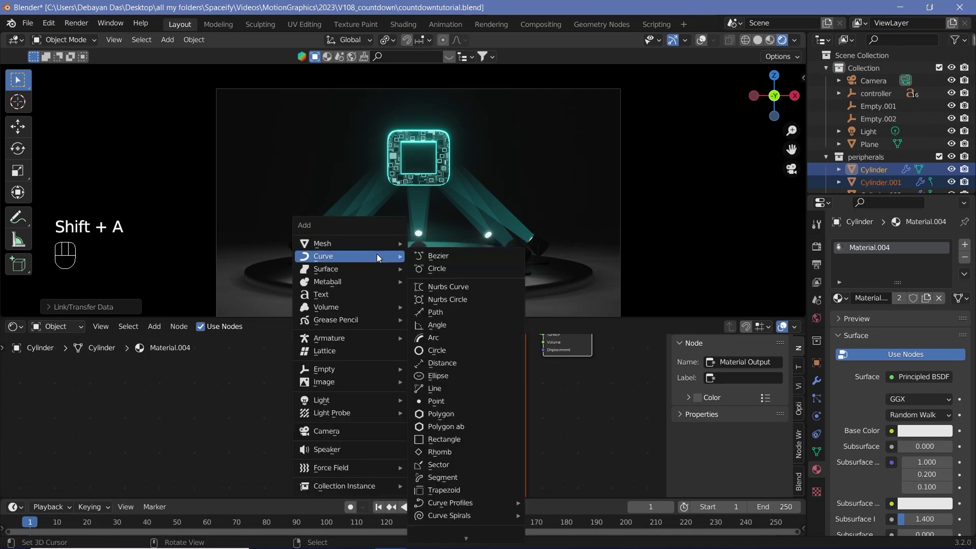
left_click(431, 269)
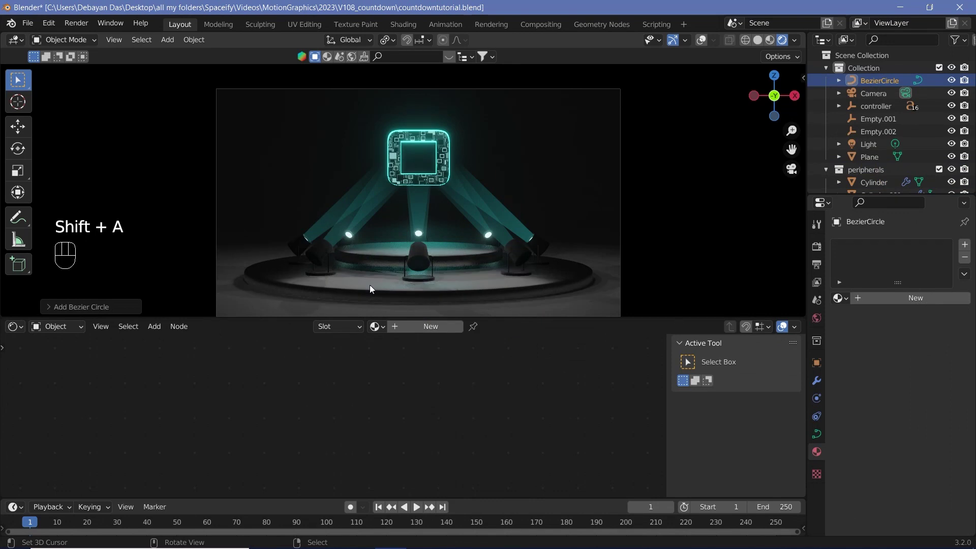
left_click(702, 43)
key("g")
left_click(441, 237)
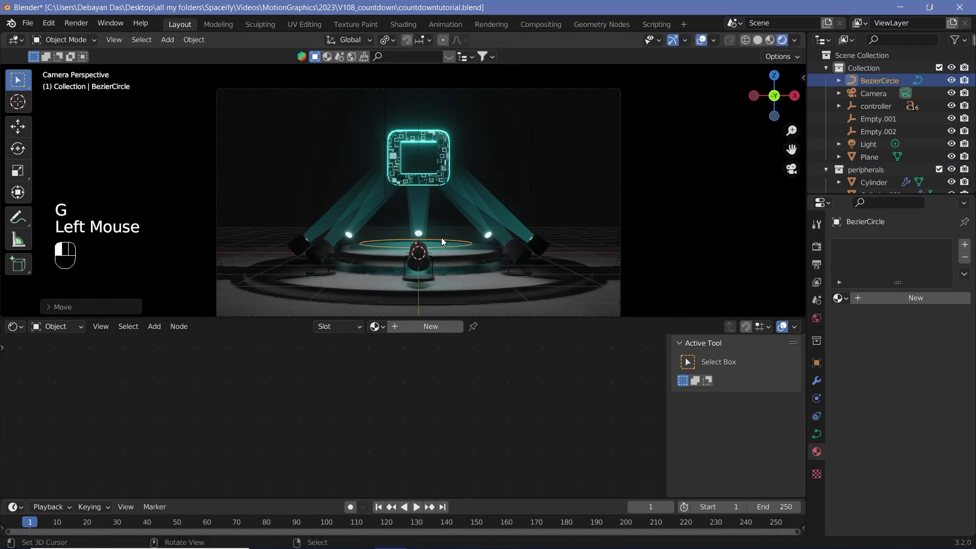
key("s")
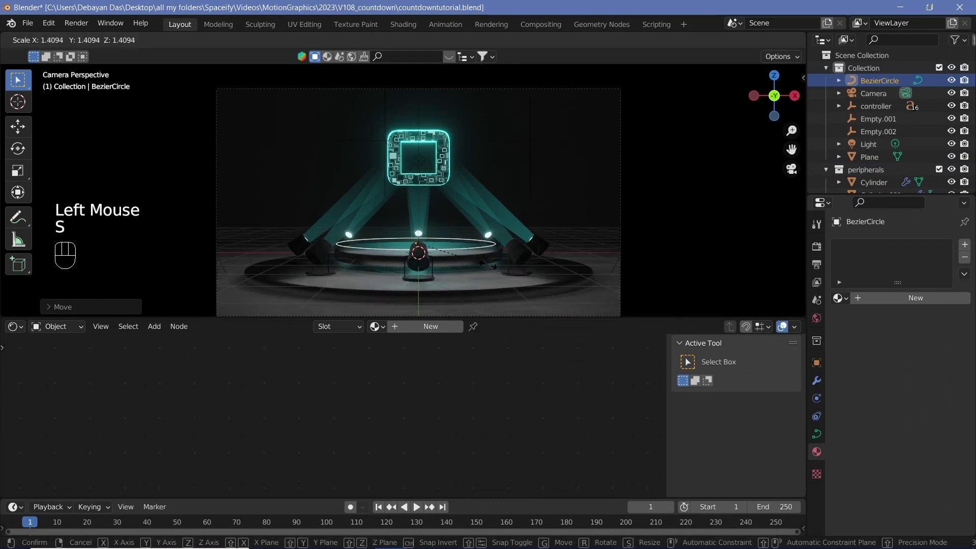
left_click(477, 257)
key("g")
key("z")
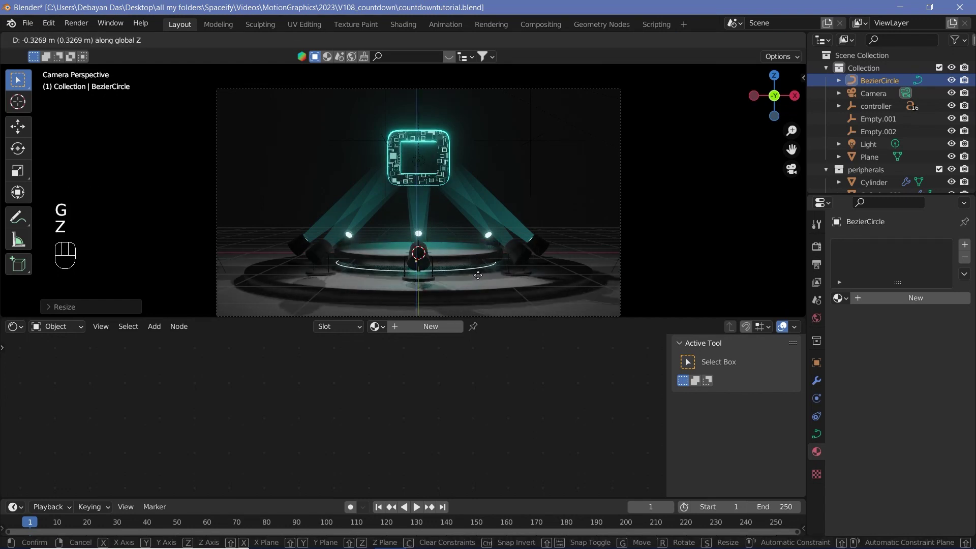
left_click(479, 274)
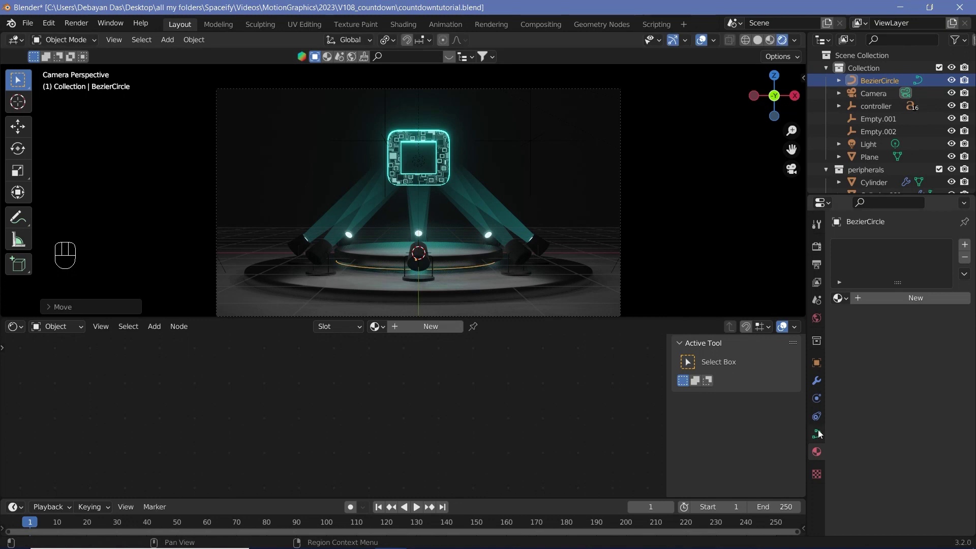
Give the Bezier circle a round bevel with a Depth of 0.02 m.
left_click(817, 434)
scroll(950, 440, "down", 3)
left_click(949, 439)
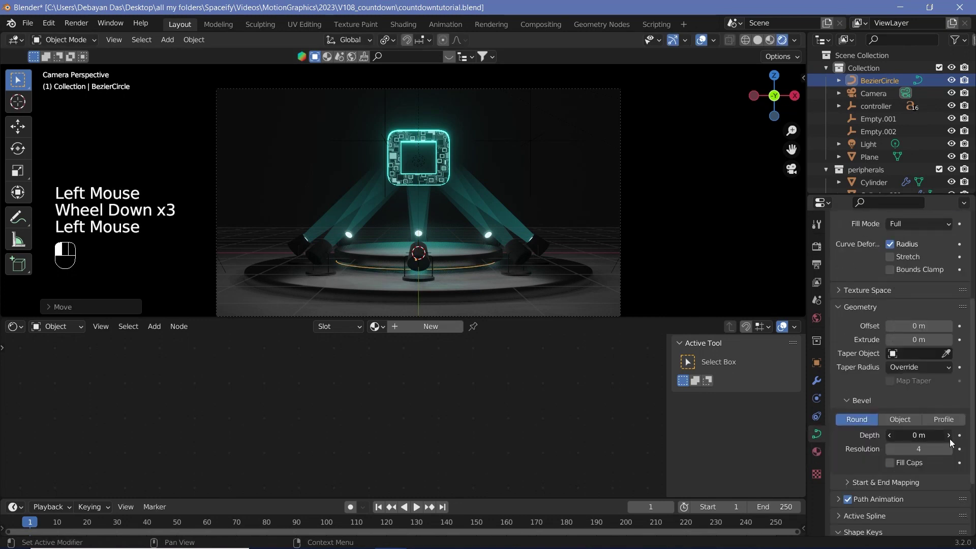
left_click(950, 438)
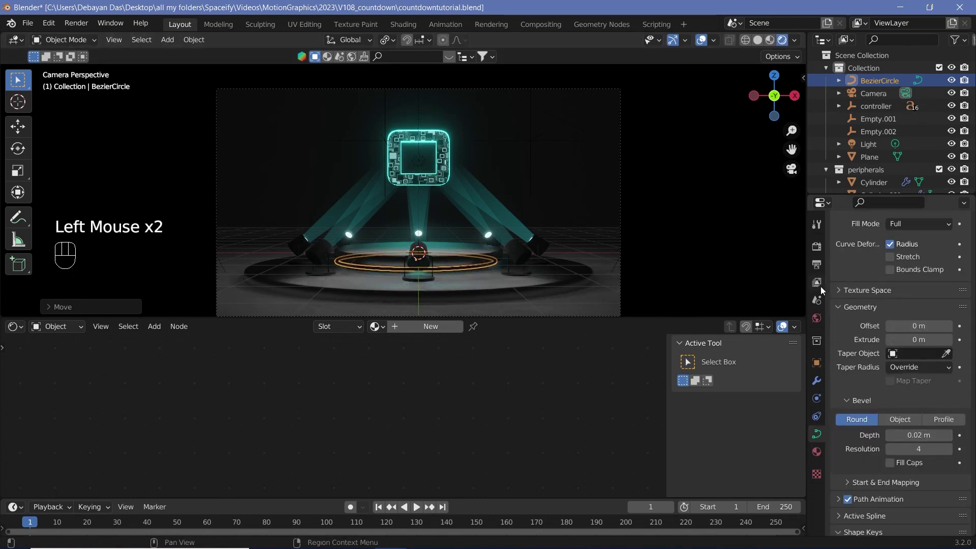
Create a material for the Bezier circle and replace its Principled BSDF with an Emission shader connected to the Material Output's Surface.
left_click(817, 451)
left_click(889, 300)
left_click(889, 299)
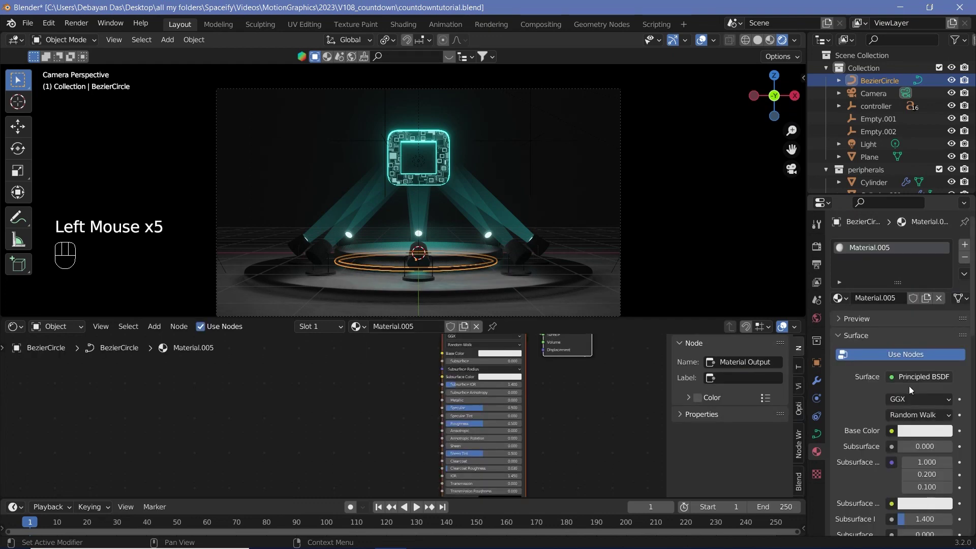
left_click(567, 391)
middle_click_drag(567, 391, 521, 365)
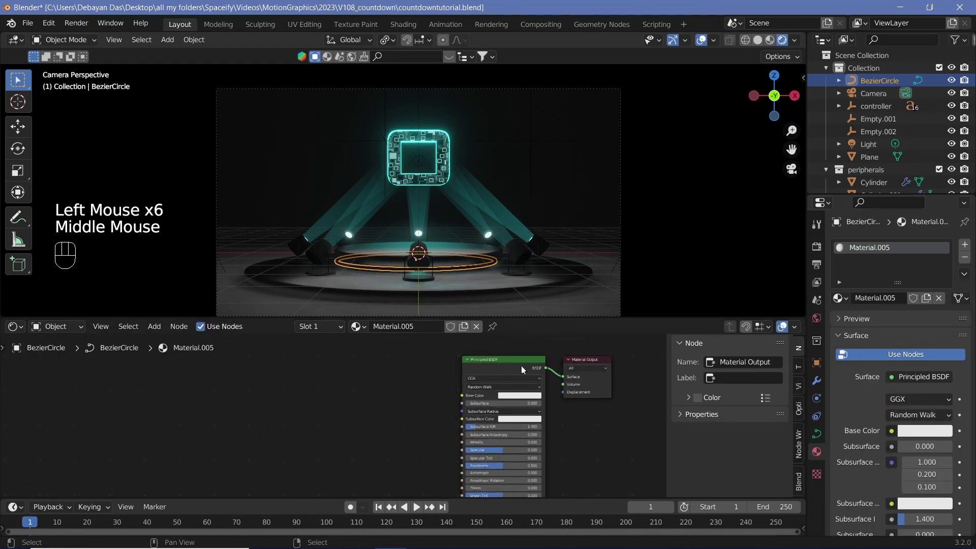
left_click(521, 365)
key("x")
key("shift+a")
left_click(520, 365)
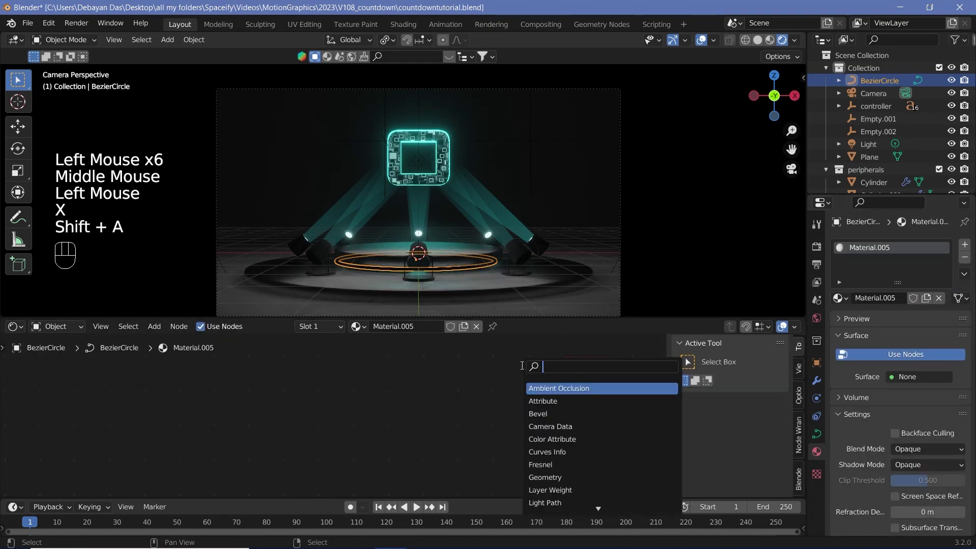
type("emiss")
key("Return")
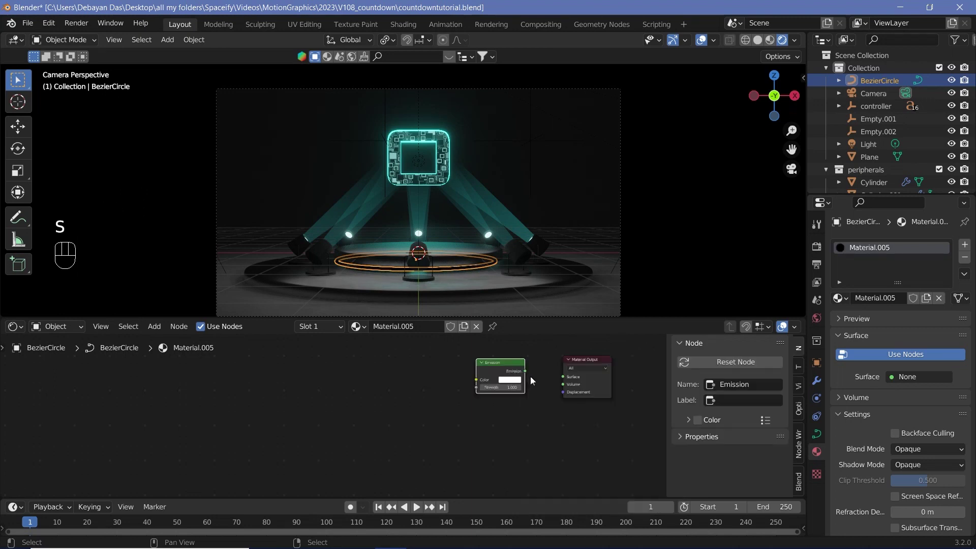
left_click_drag(525, 375, 568, 381)
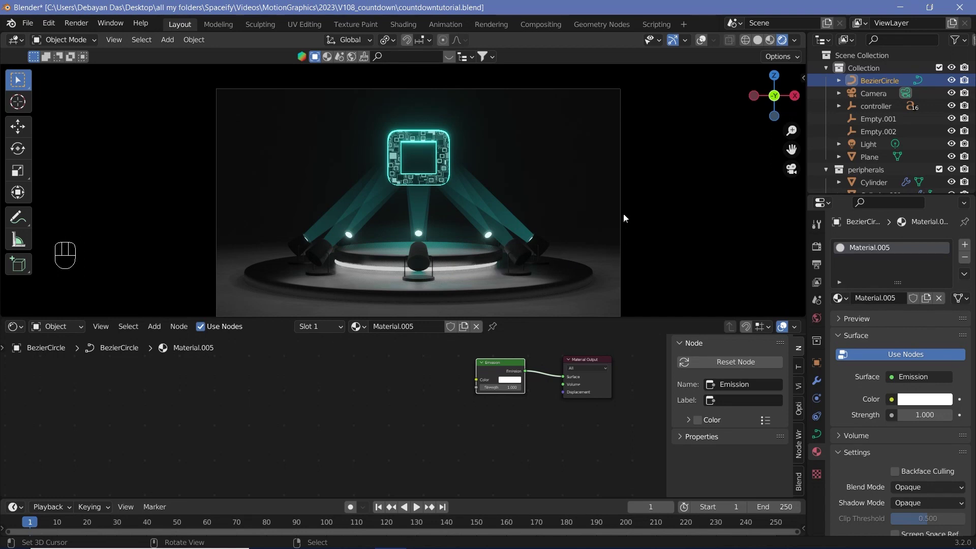
Clear the Bezier circle's location to center it on the world origin.
left_click(697, 43)
left_click(700, 41)
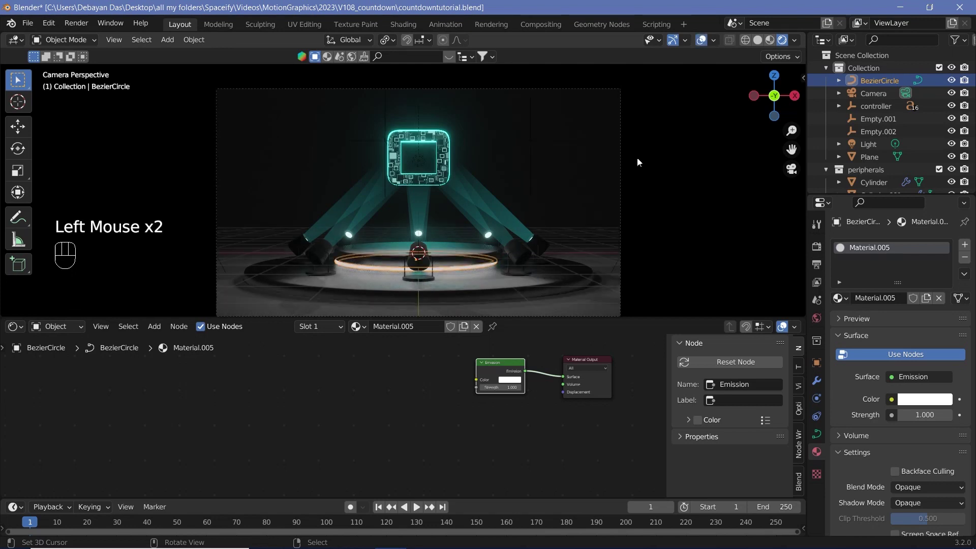
right_click(620, 170)
right_click(621, 170)
right_click(621, 170)
left_click(816, 363)
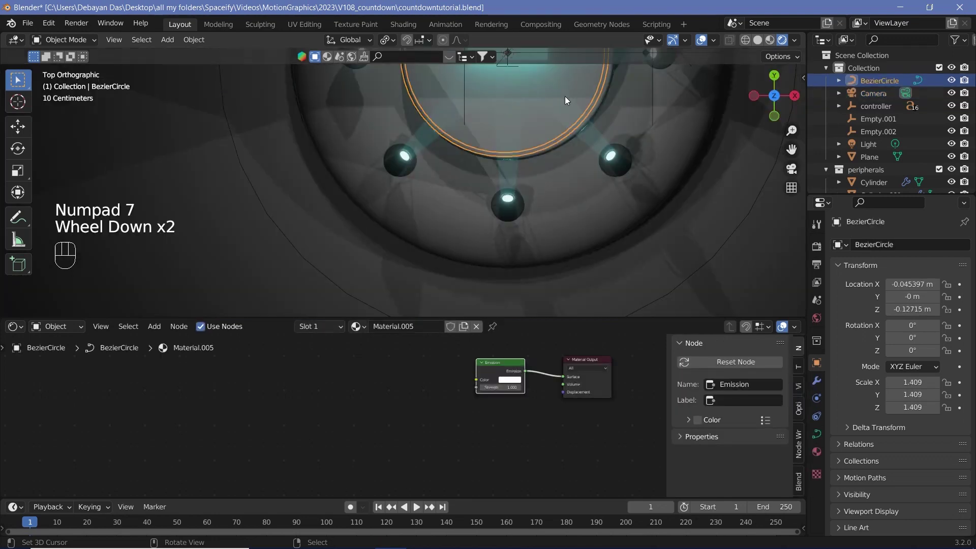
middle_click_drag(530, 158, 487, 245, "shift")
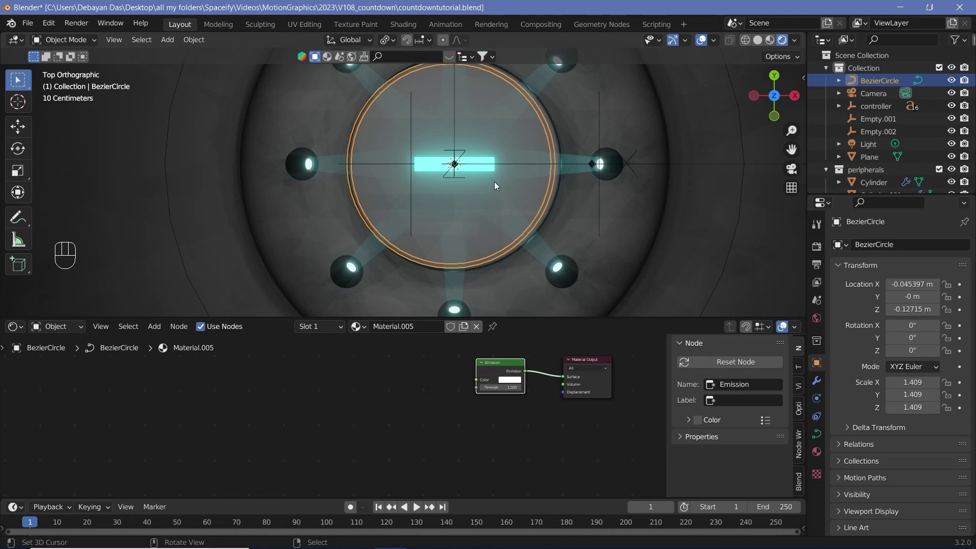
key("alt+g")
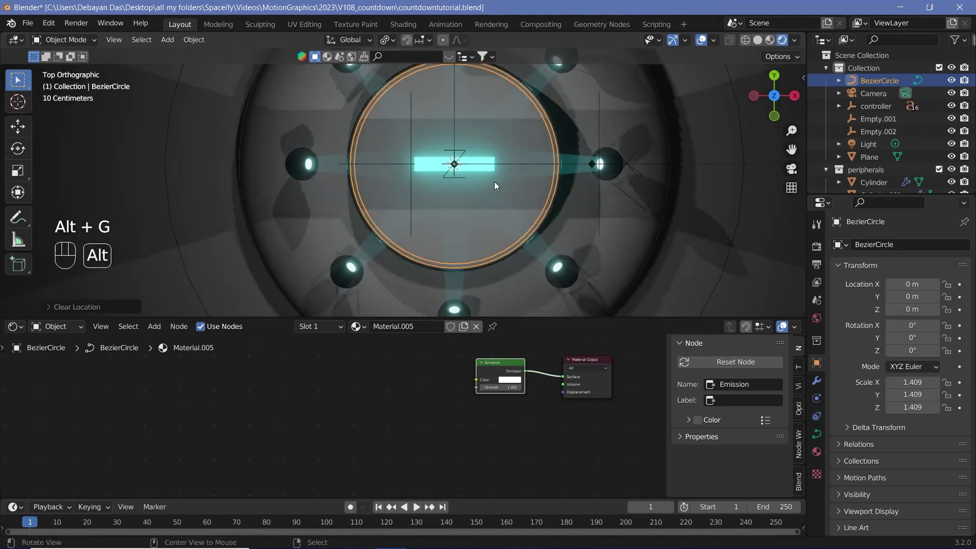
Lower the Bezier circle along Z to about -0.127 m so it sits around the inner platform's side.
key("KP_1")
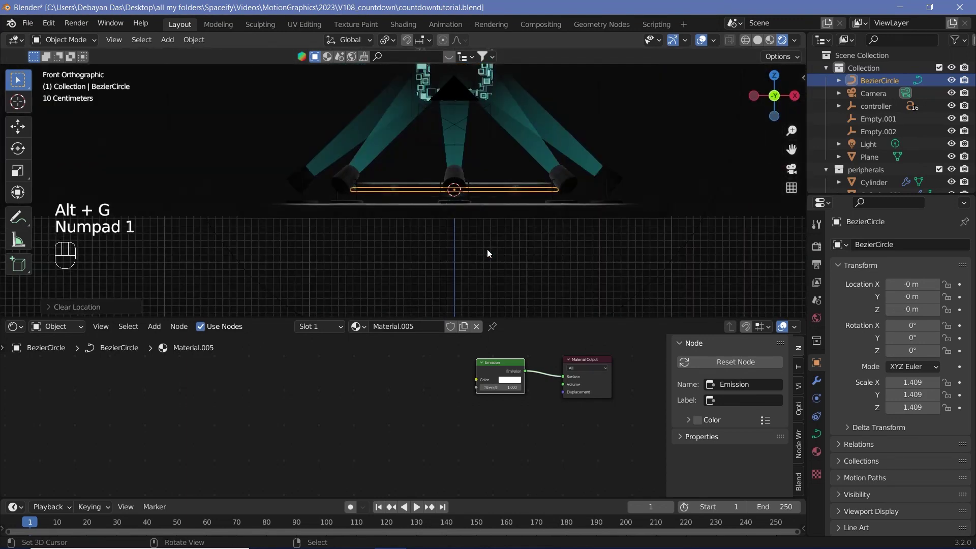
key("KP_0")
key("g")
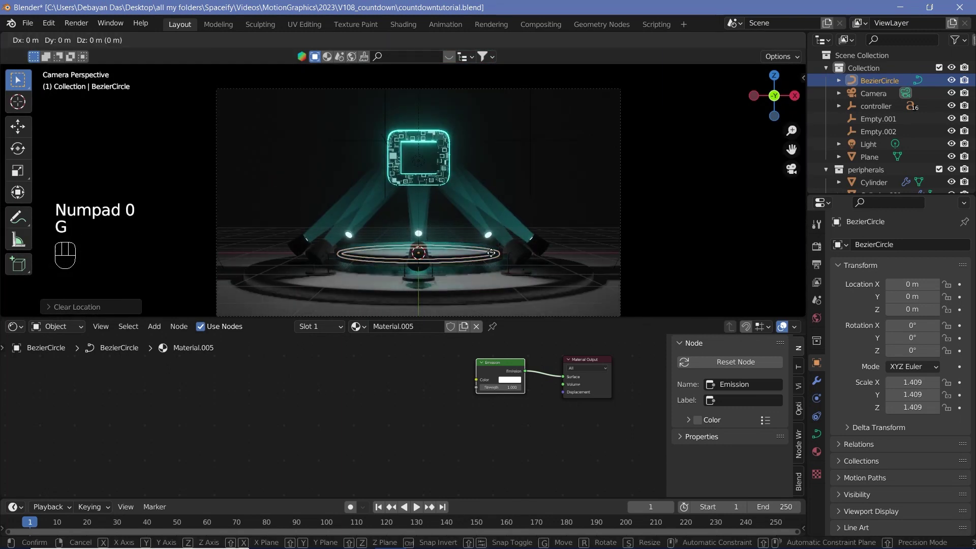
key("z")
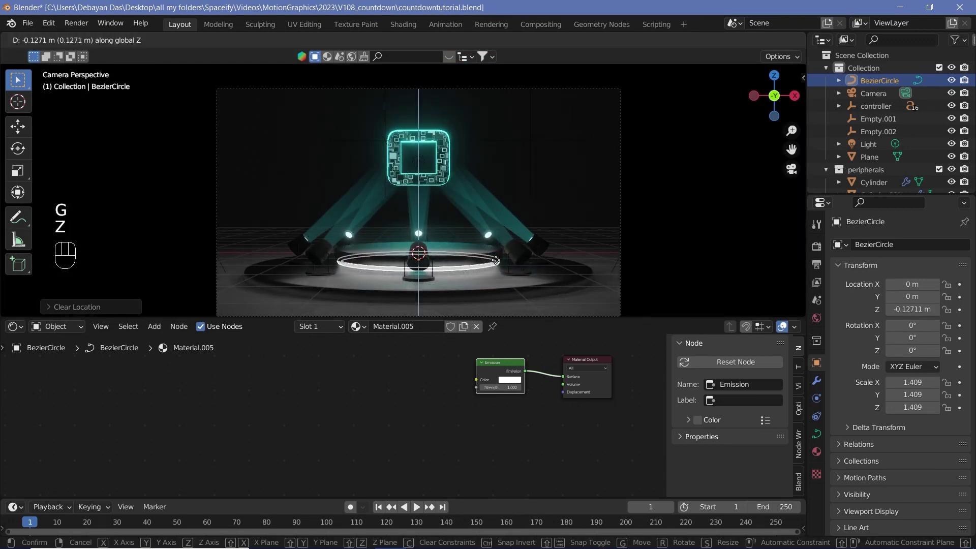
left_click(495, 261)
left_click(482, 275)
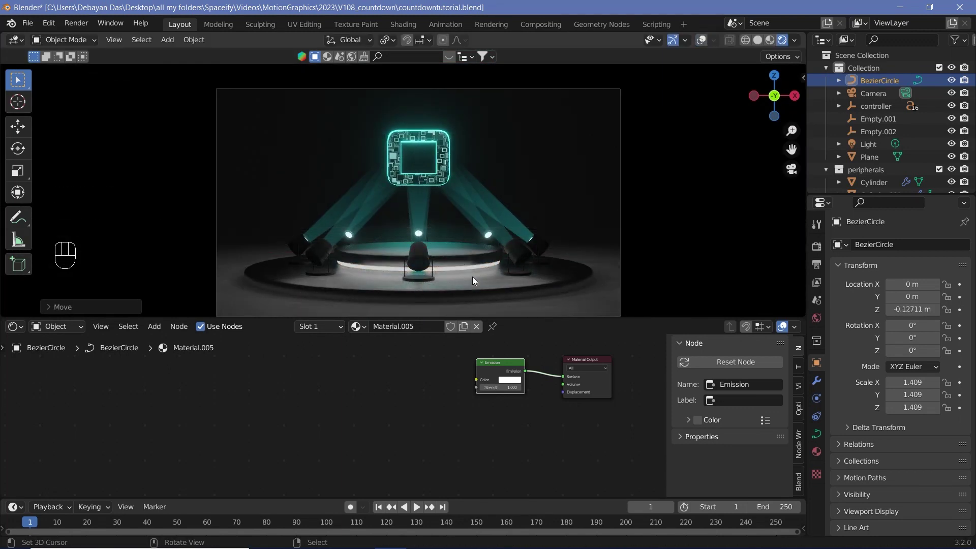
Duplicate the glowing ring, scale the copy to about 2.86 and lower it along Z to about -0.244 m onto the outer platform.
key("shift+d")
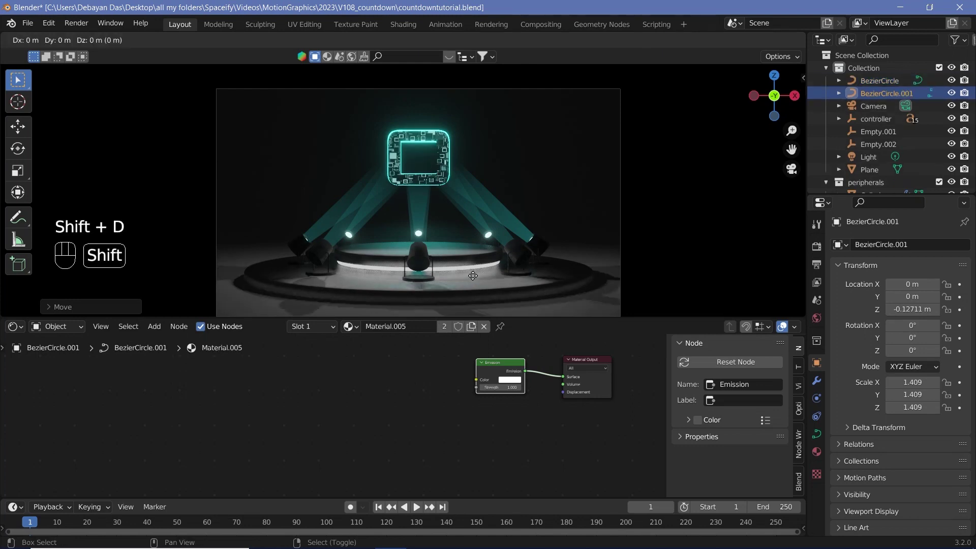
key("Return")
key("s")
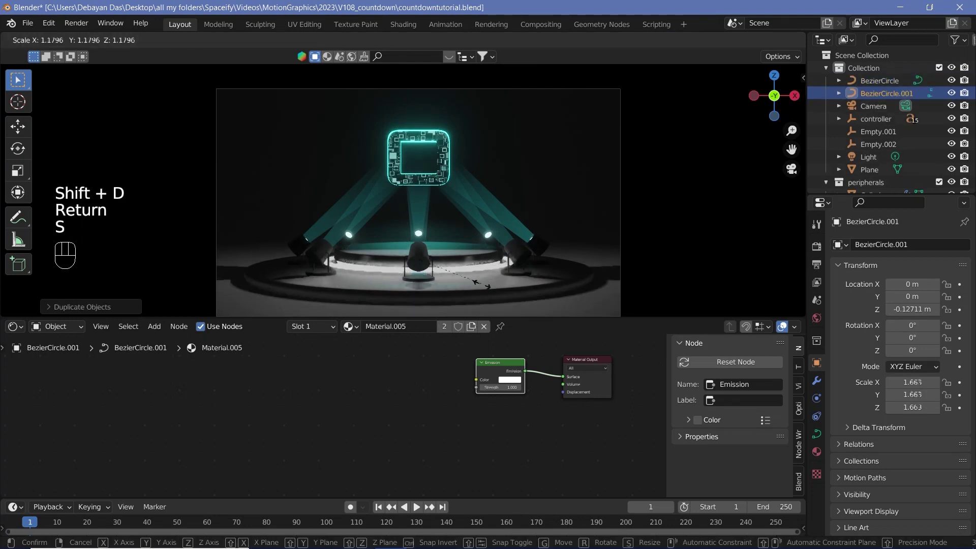
left_click(554, 148)
key("g")
key("z")
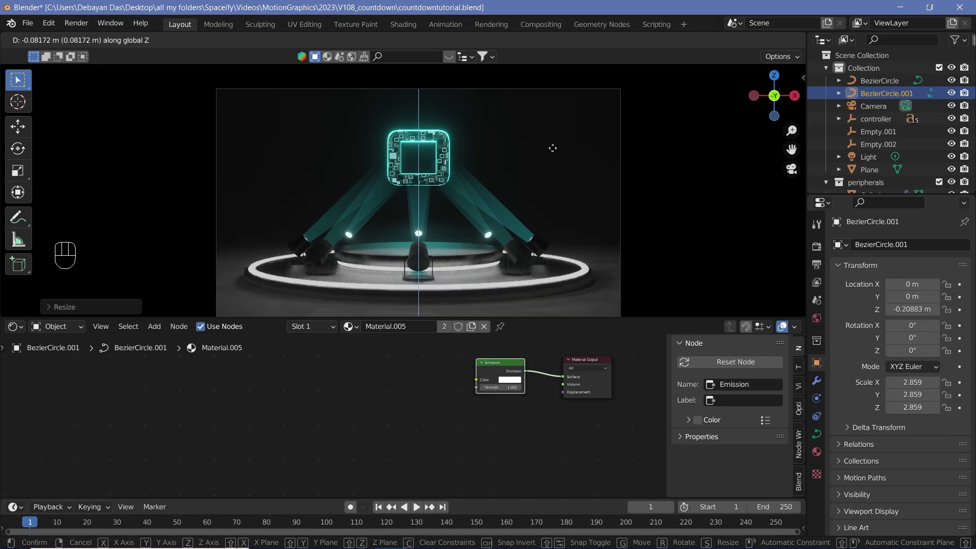
key("shift")
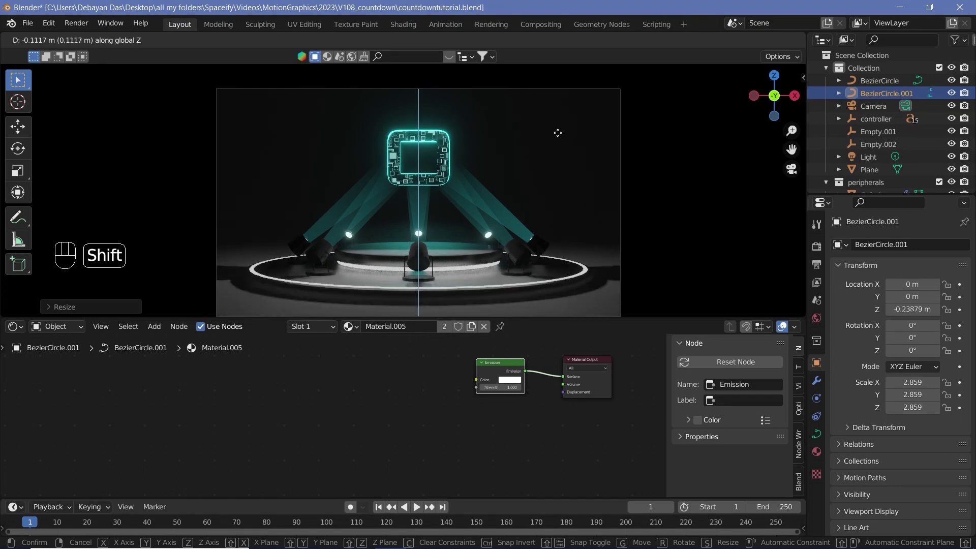
left_click(561, 135, "shift")
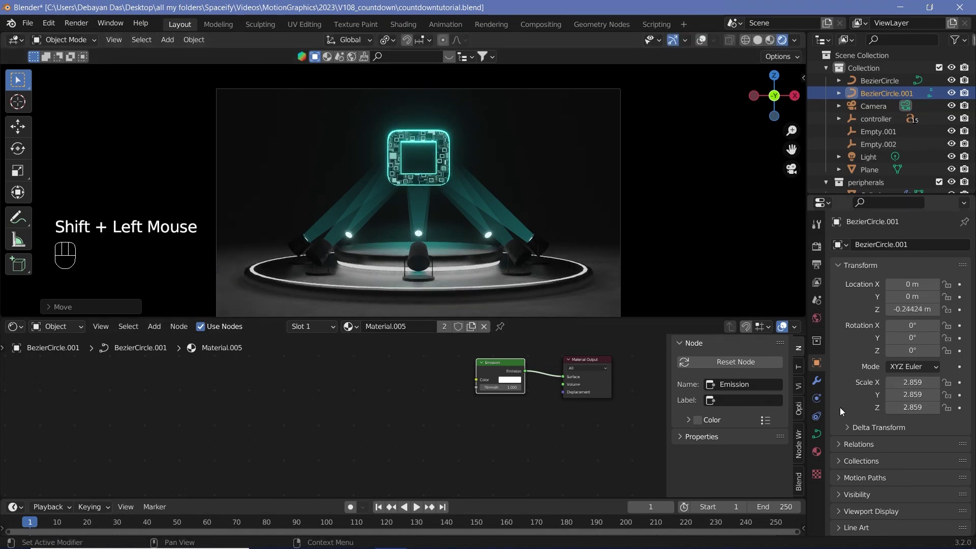
Set the curve preview resolution of both the outer and the inner ring to 64.
left_click(816, 434)
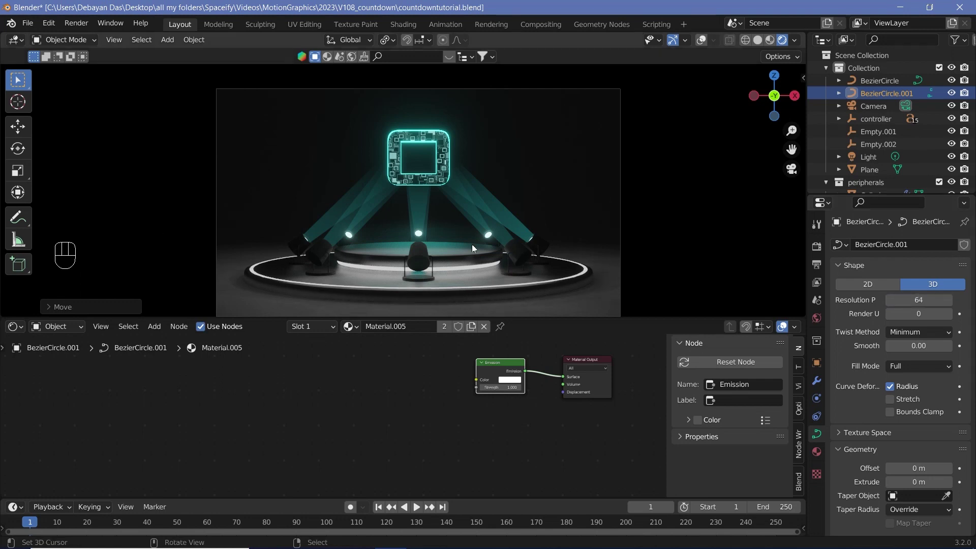
right_click(482, 264)
right_click(482, 264)
right_click(482, 264)
left_click(920, 300)
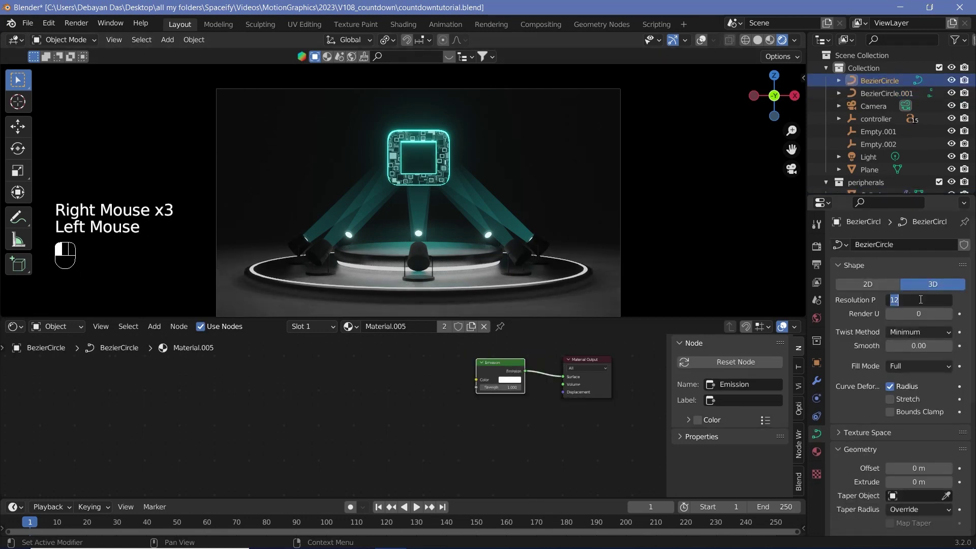
type("64")
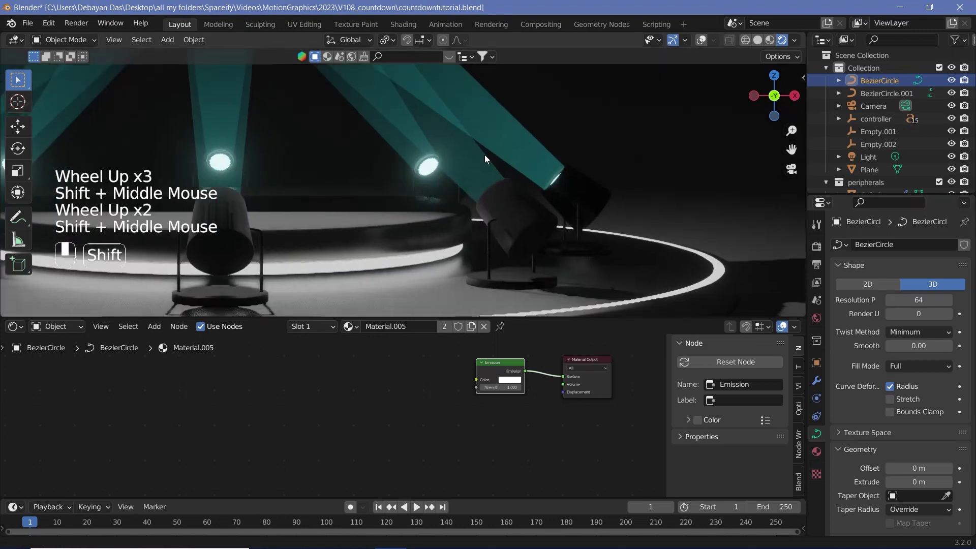
middle_click_drag(484, 155, 451, 119, "shift")
scroll(511, 241, "down", 2)
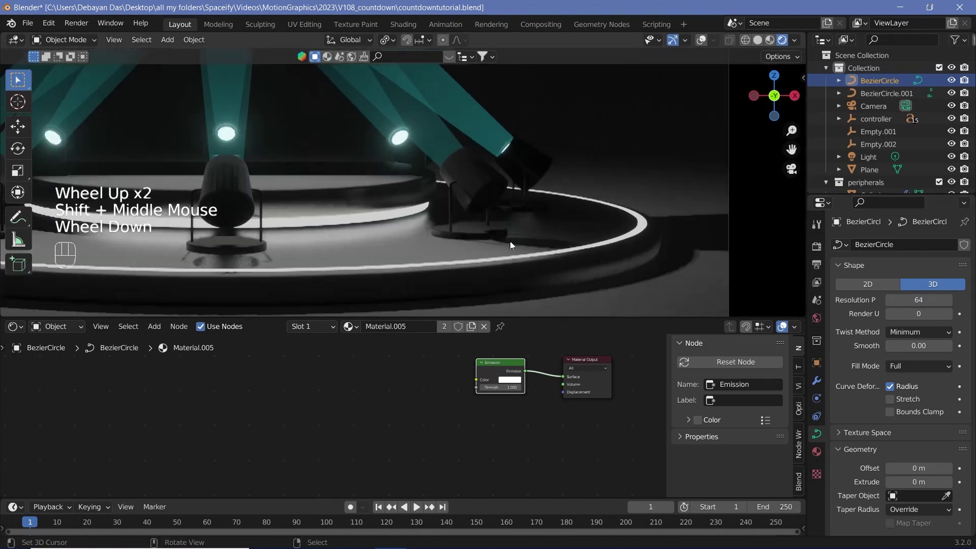
middle_click_drag(510, 241, 533, 248, "shift")
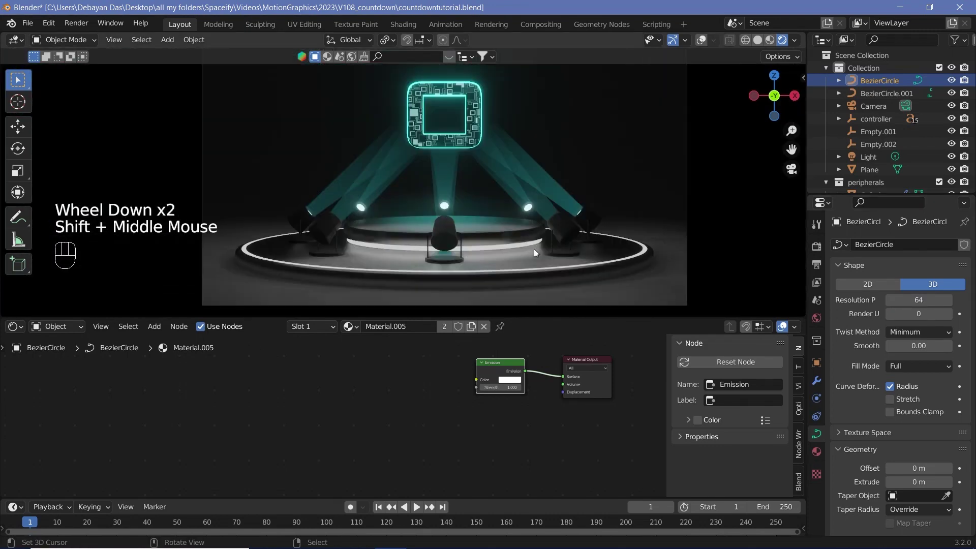
Duplicate the outer ring, enlarge the copy by a factor of about 1.03 and lower it about 0.15 m along Z.
left_click(881, 92)
key("shift+d")
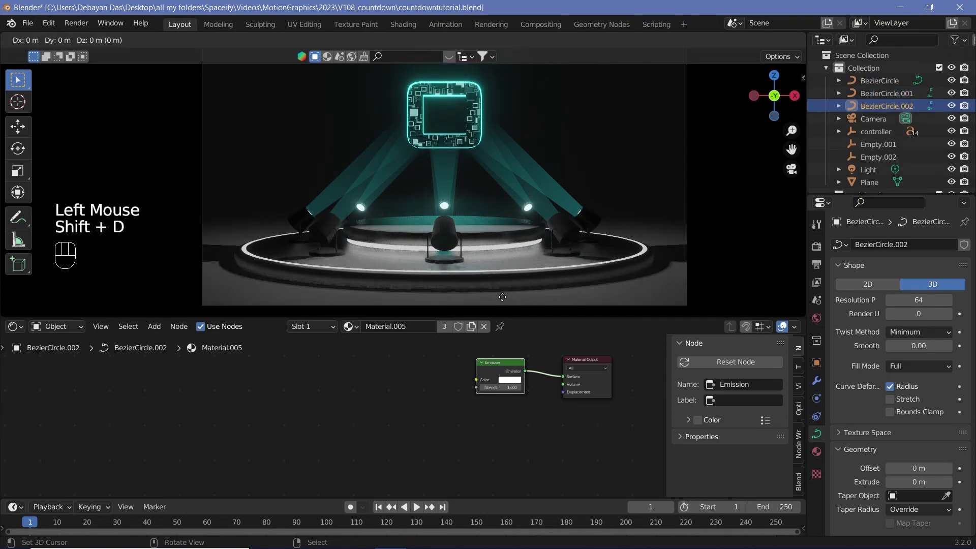
key("Return")
key("s")
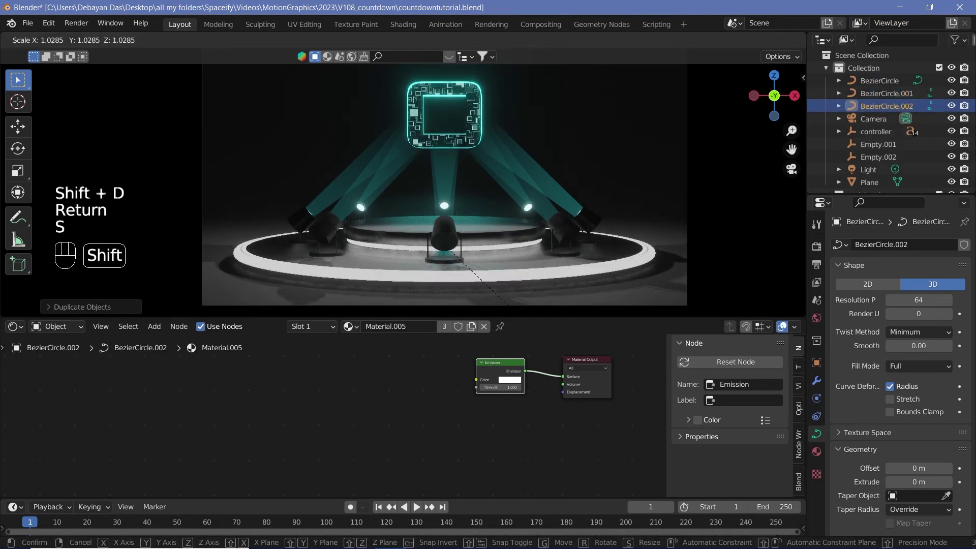
left_click(518, 264, "shift")
key("g")
key("z")
key("shift")
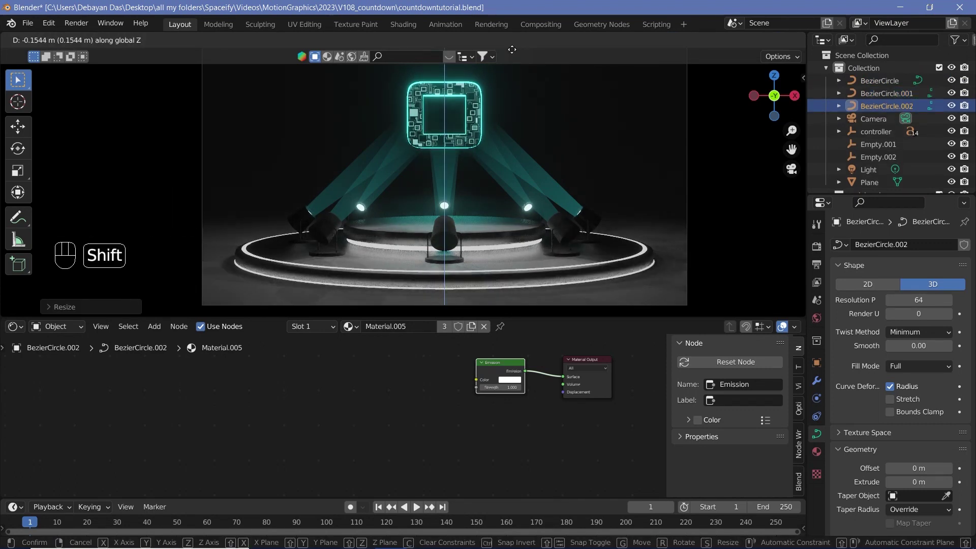
left_click(511, 314, "shift")
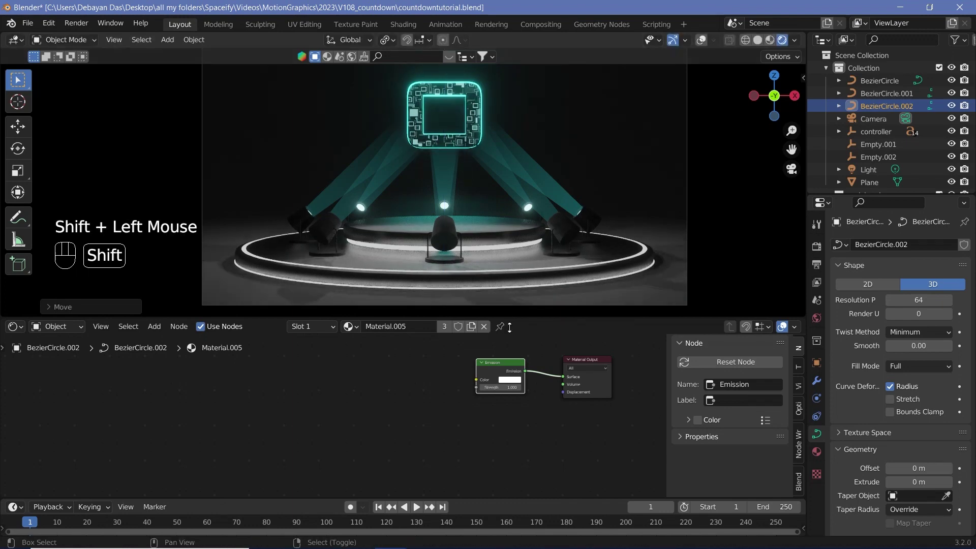
Make the lowest ring's material a separate copy and change its Emission color to light cyan.
left_click(467, 328)
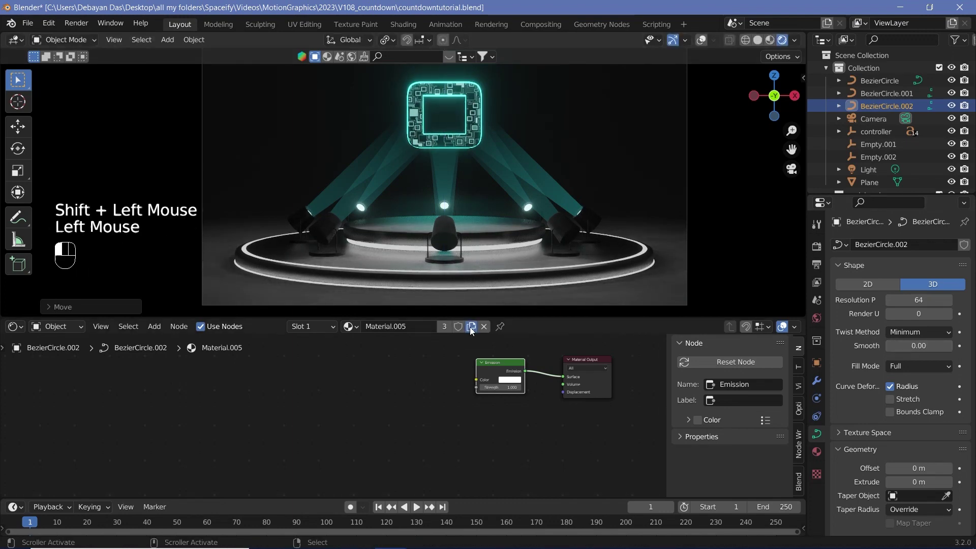
left_click(509, 379)
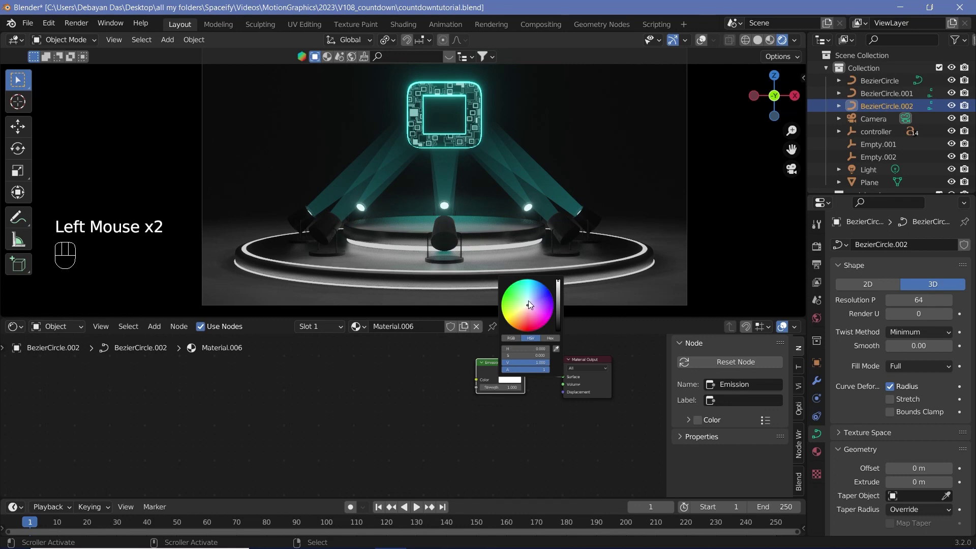
left_click(526, 303)
scroll(499, 188, "down", 2)
middle_click_drag(503, 169, 499, 188, "shift")
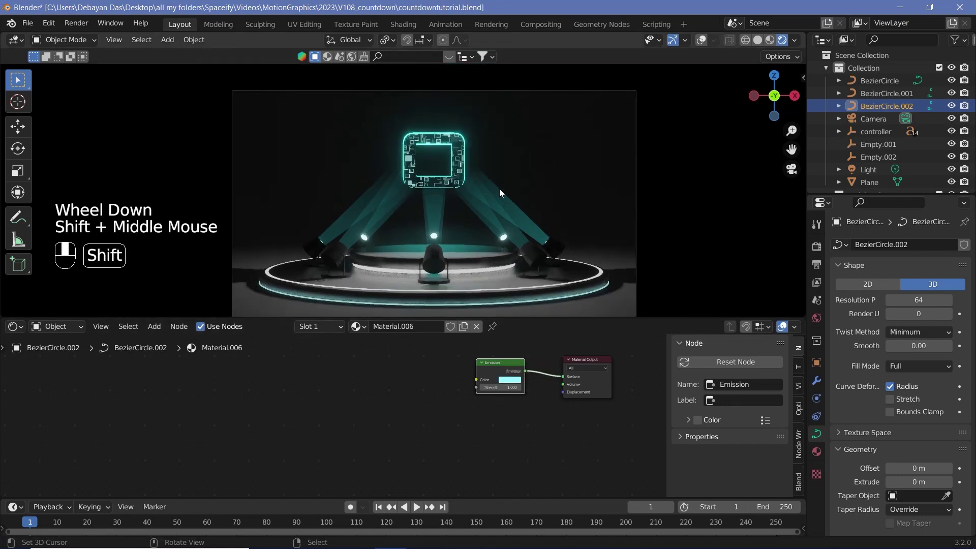
Set the scene's frame rate to 30 fps and the end frame to 600.
left_click(699, 40)
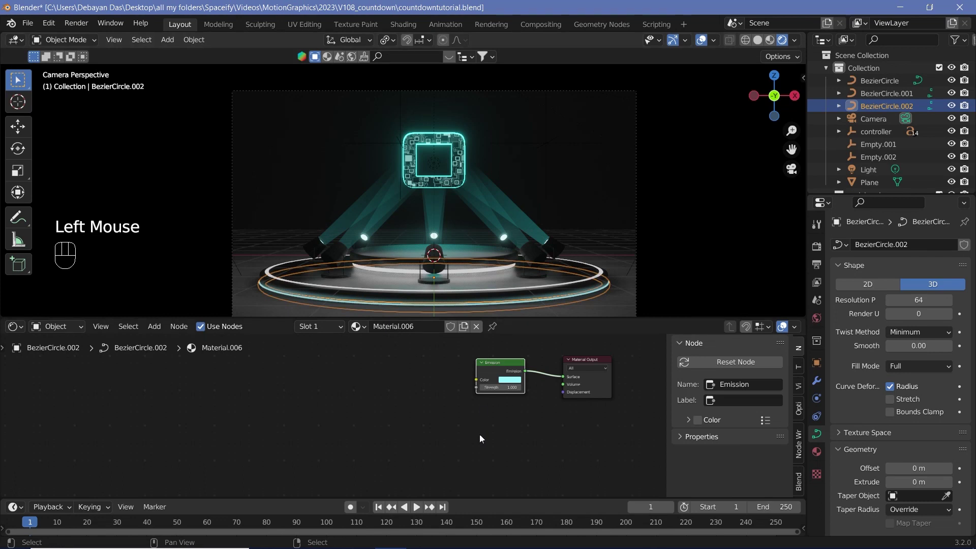
left_click(814, 267)
left_click(917, 360)
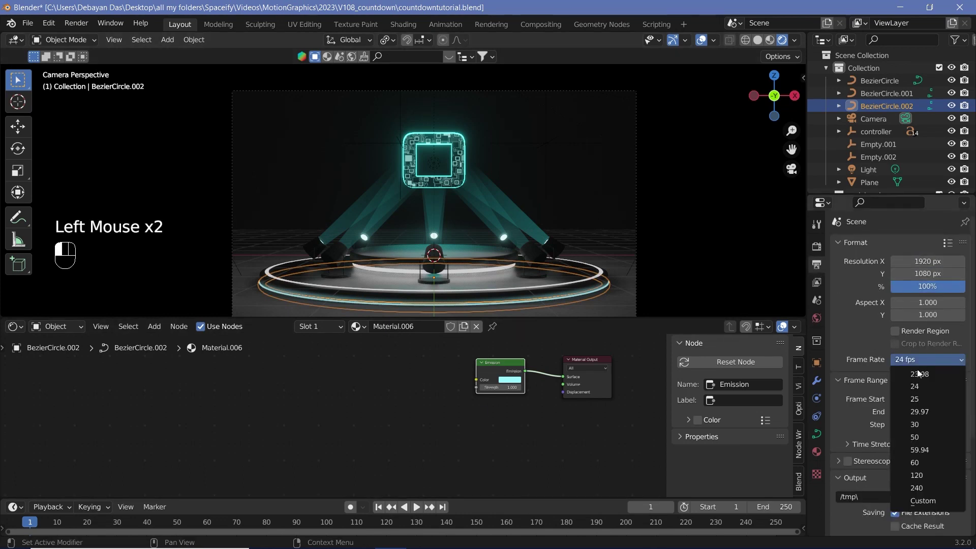
left_click(919, 423)
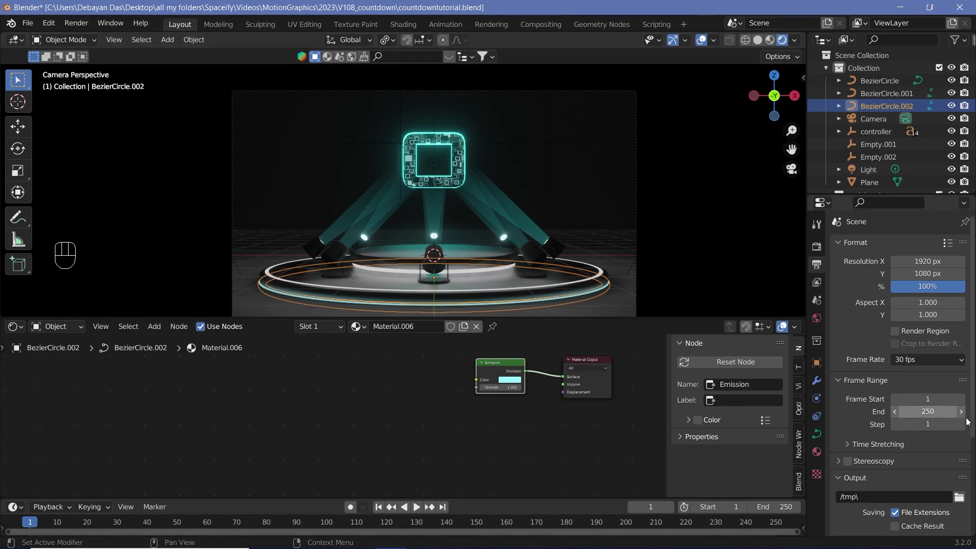
left_click(928, 411)
type("600")
Set the render output path to // and the file format to FFmpeg Video.
scroll(849, 425, "down", 2)
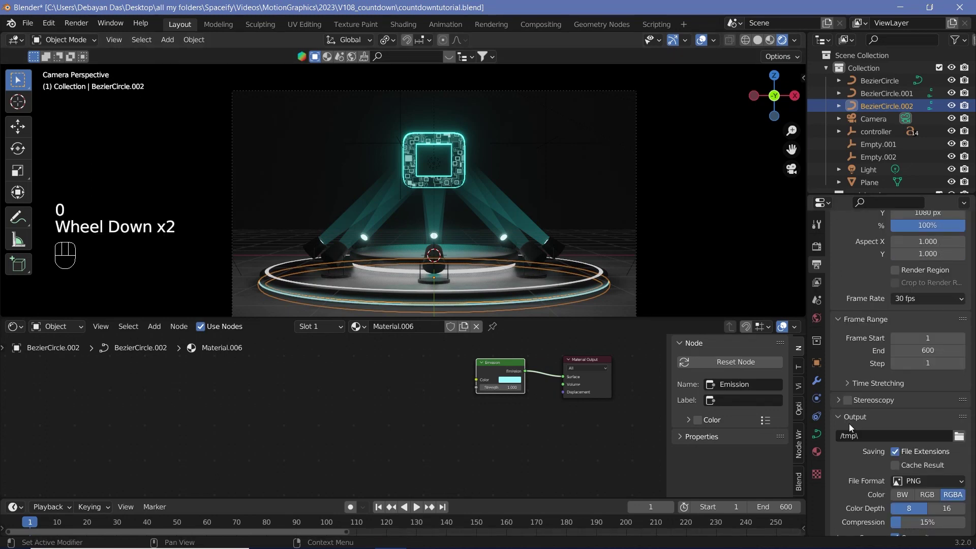
left_click(857, 436)
type("//")
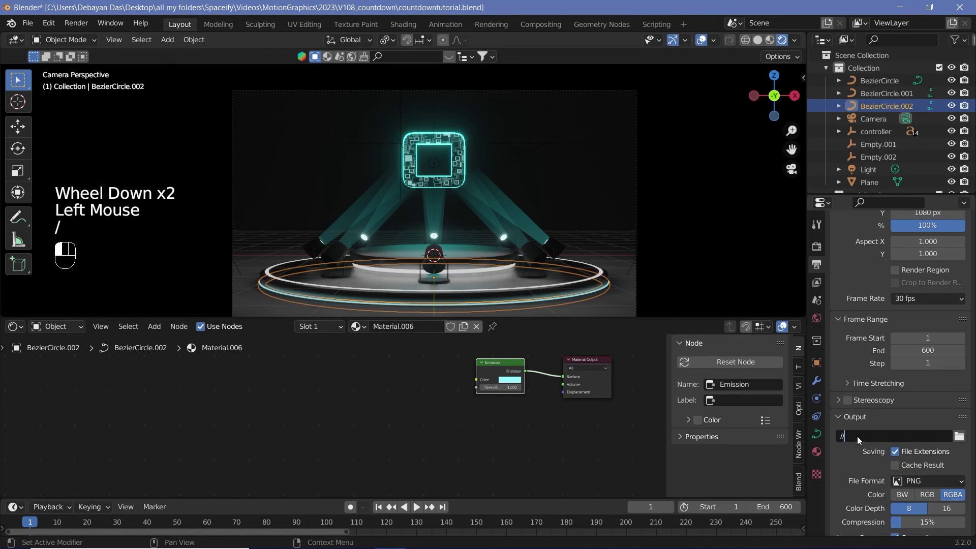
left_click(903, 481)
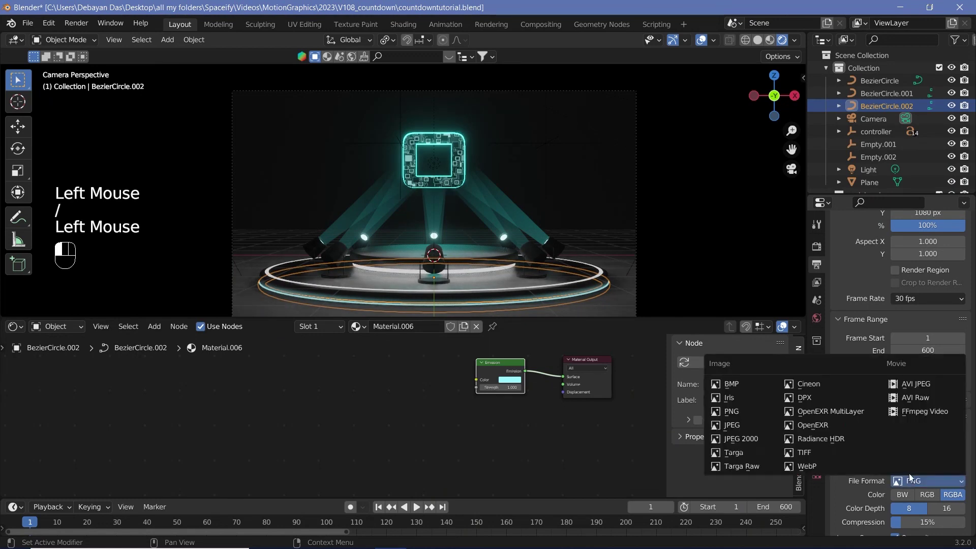
left_click(921, 413)
Set the video encoding container to MPEG-4 and the output quality to Perceptually Lossless.
scroll(875, 463, "down", 2)
left_click(864, 495)
scroll(901, 471, "down", 2)
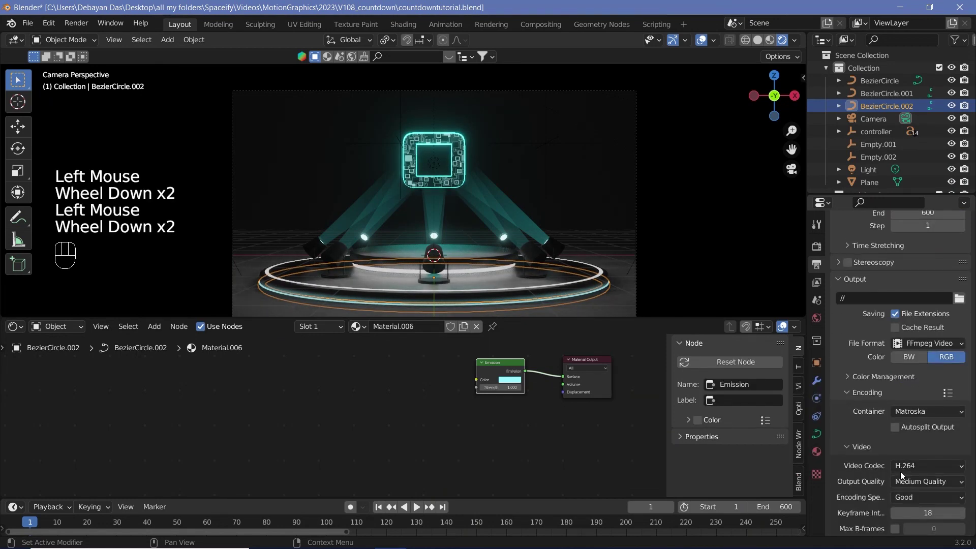
left_click(922, 412)
left_click(922, 369)
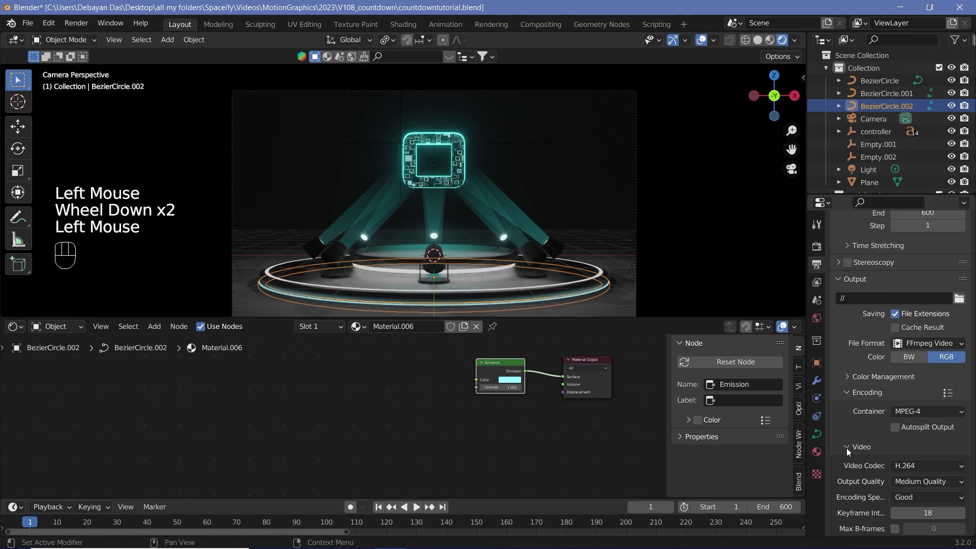
scroll(847, 447, "down", 2)
left_click(920, 421)
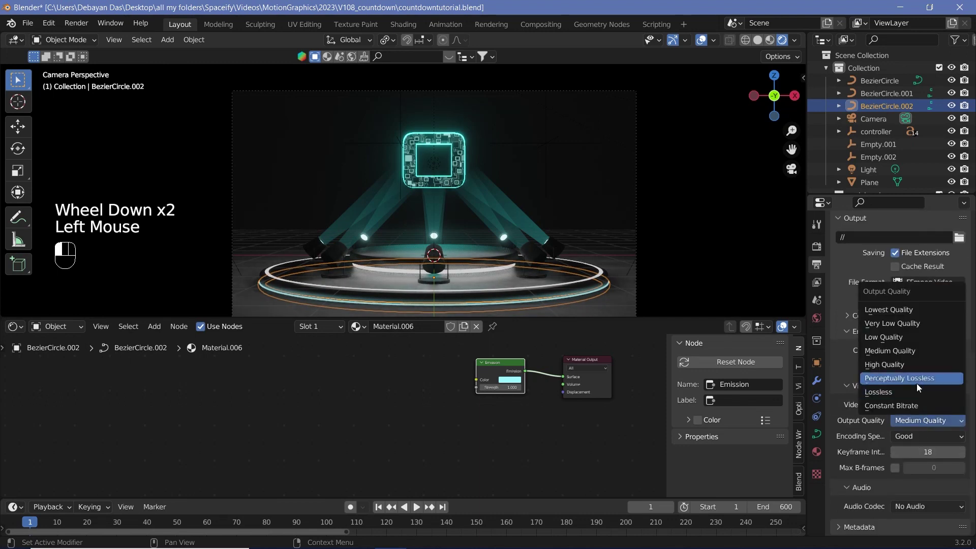
left_click(916, 382)
Set the render resolution percentage to 200%.
scroll(866, 290, "up", 5)
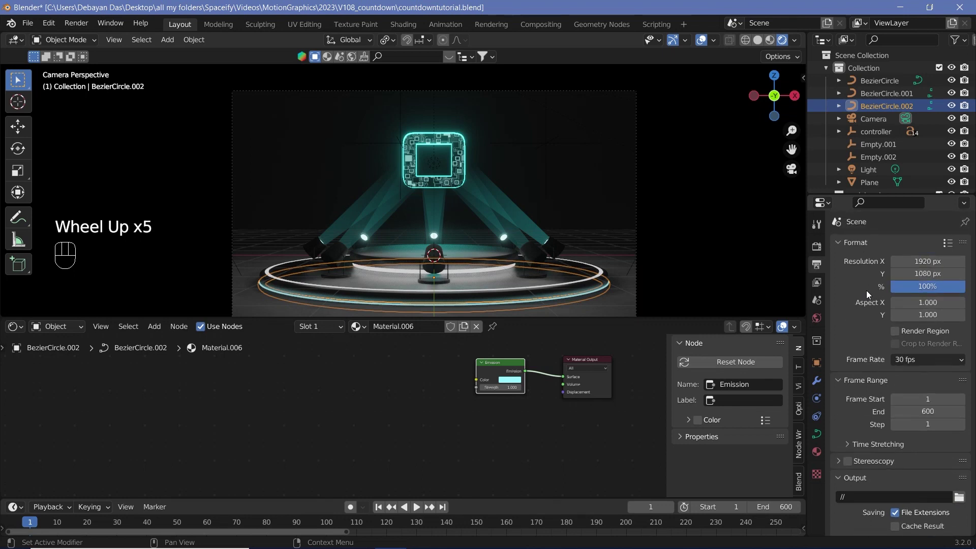
left_click(917, 286)
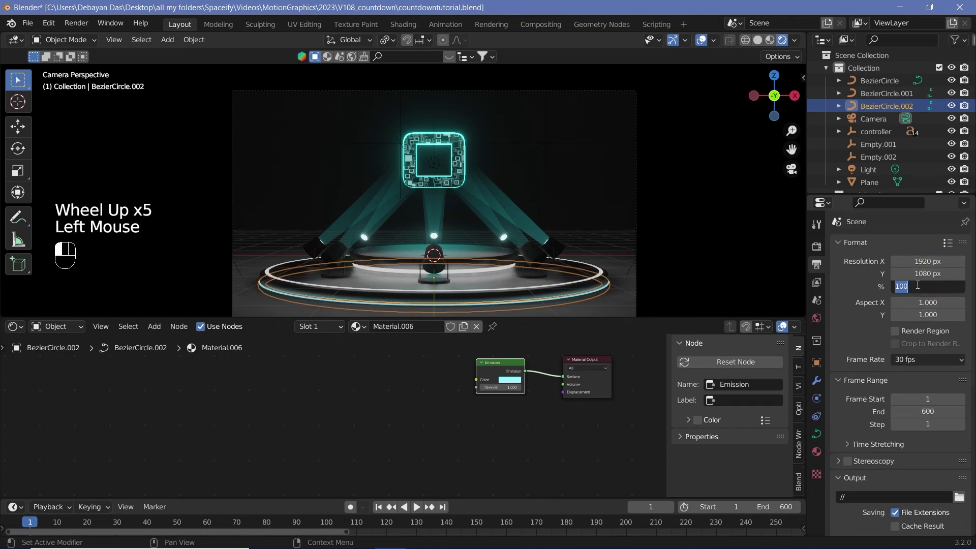
type("200")
key("Return")
Hide the viewport overlays and enlarge the timeline and 3D viewport areas at the node editor's expense.
left_click(701, 39)
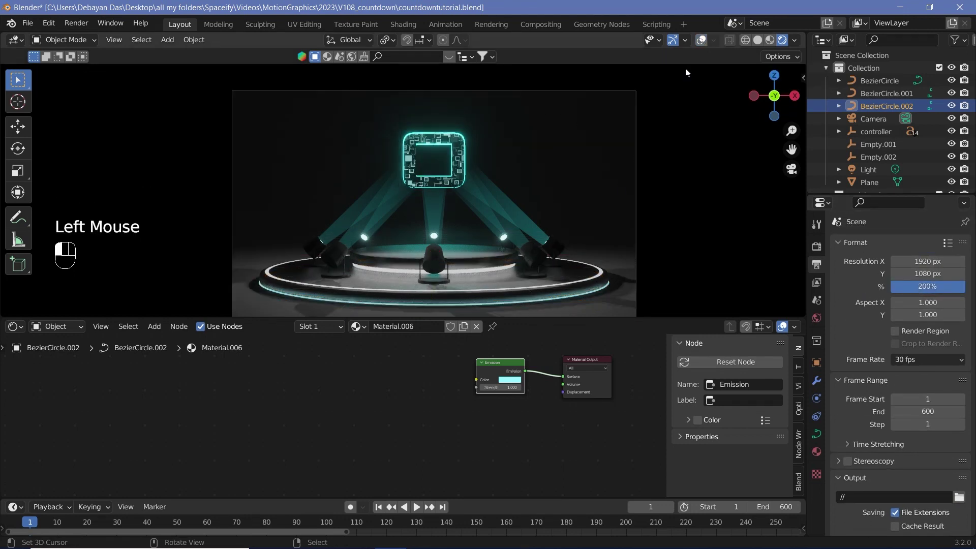
left_click_drag(521, 478, 530, 443)
left_click_drag(531, 498, 532, 426)
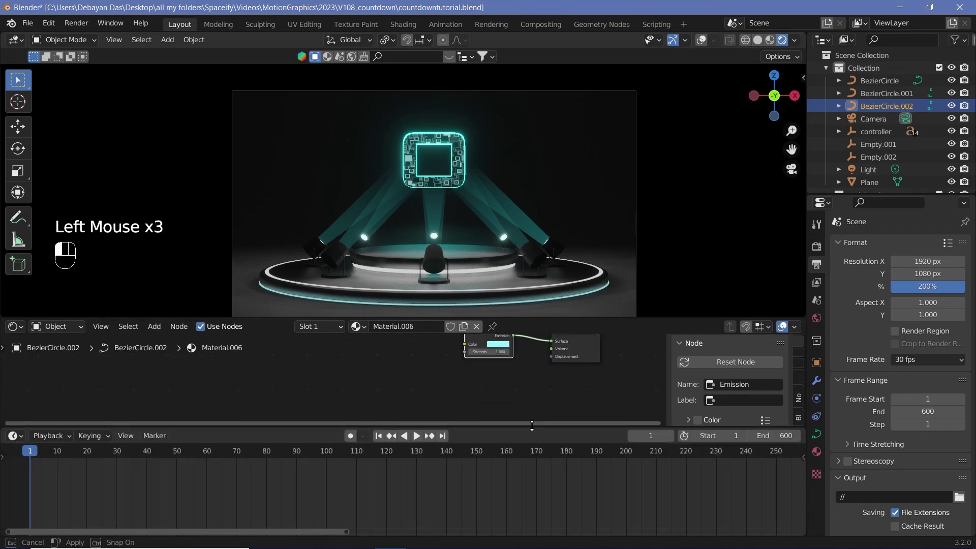
left_click_drag(540, 318, 572, 366)
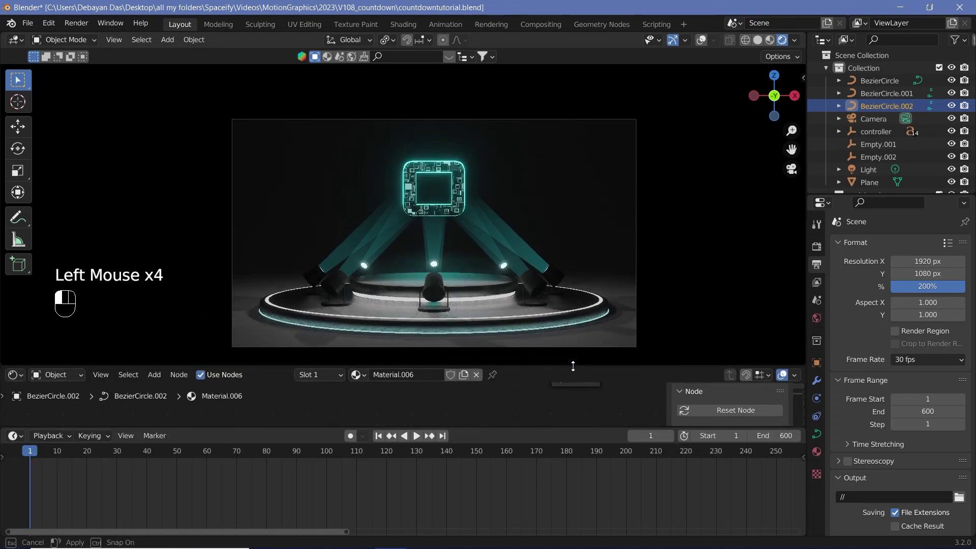
Select the floor and backdrop plane, enlarge the node editor area and create a new material for the plane.
right_click(608, 332)
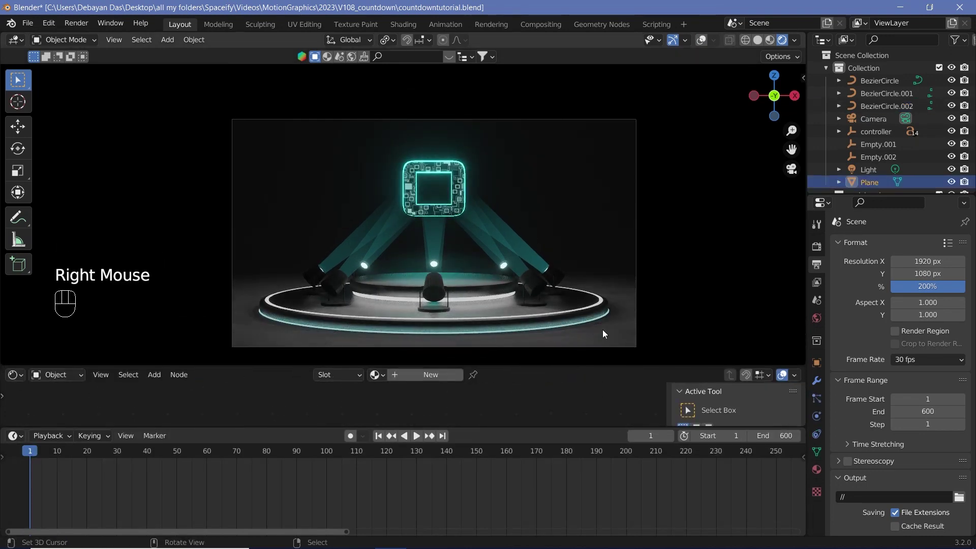
left_click_drag(488, 426, 435, 495)
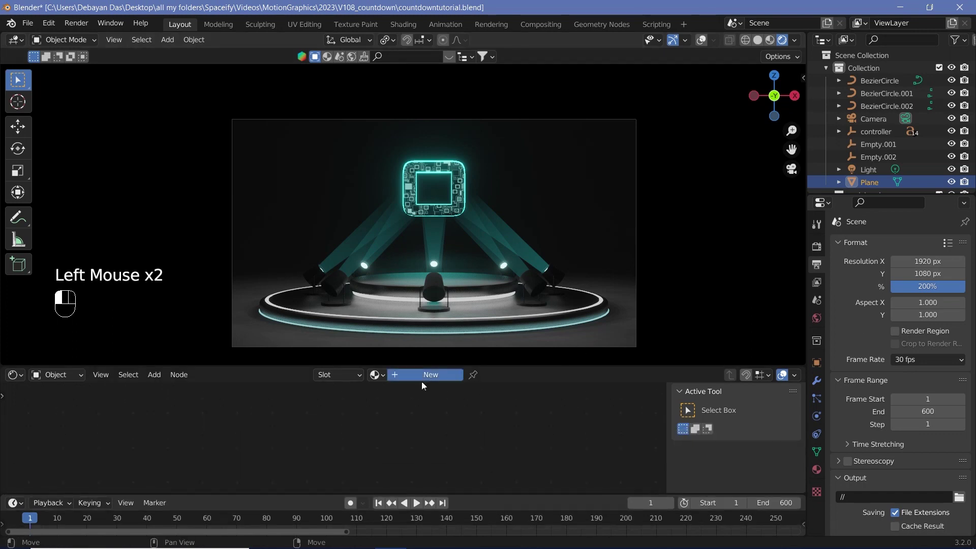
left_click(422, 379)
middle_click_drag(429, 409, 488, 437)
scroll(460, 441, "down", 4)
middle_click_drag(377, 447, 462, 442)
scroll(447, 447, "up", 1)
middle_click_drag(437, 472, 429, 436)
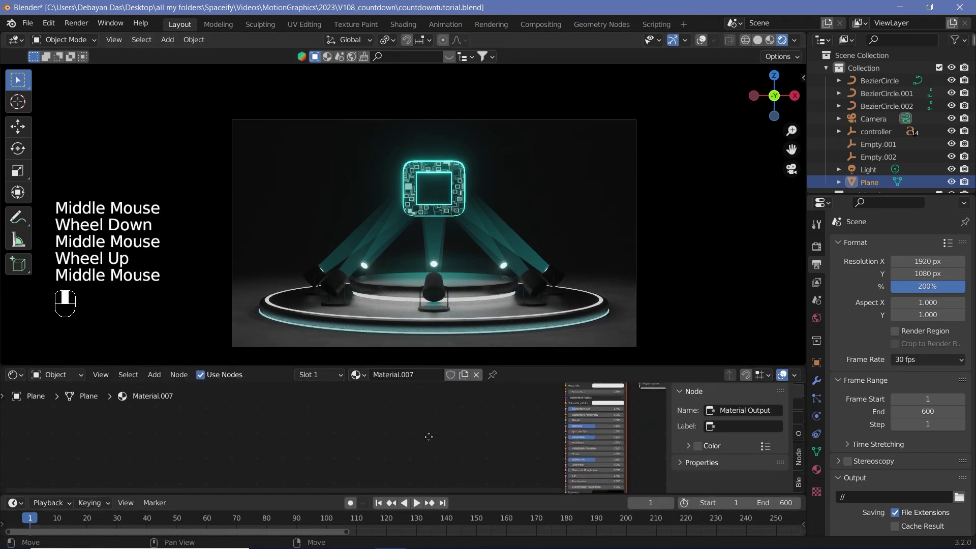
Add a Voronoi Texture node, duplicate it, and connect the copy's Distance output to the original's Vector input.
key("shift+a")
left_click(408, 402)
type("voro")
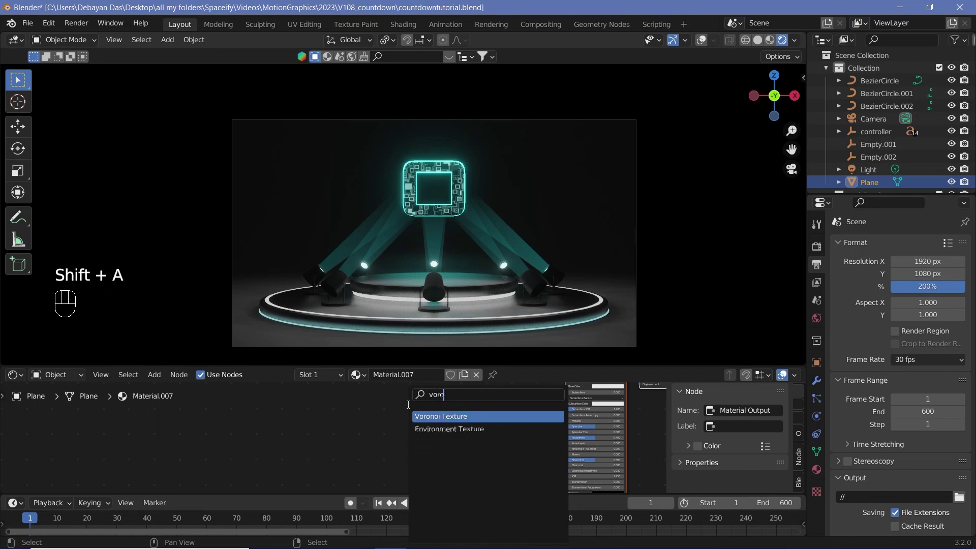
middle_click_drag(394, 431, 360, 418)
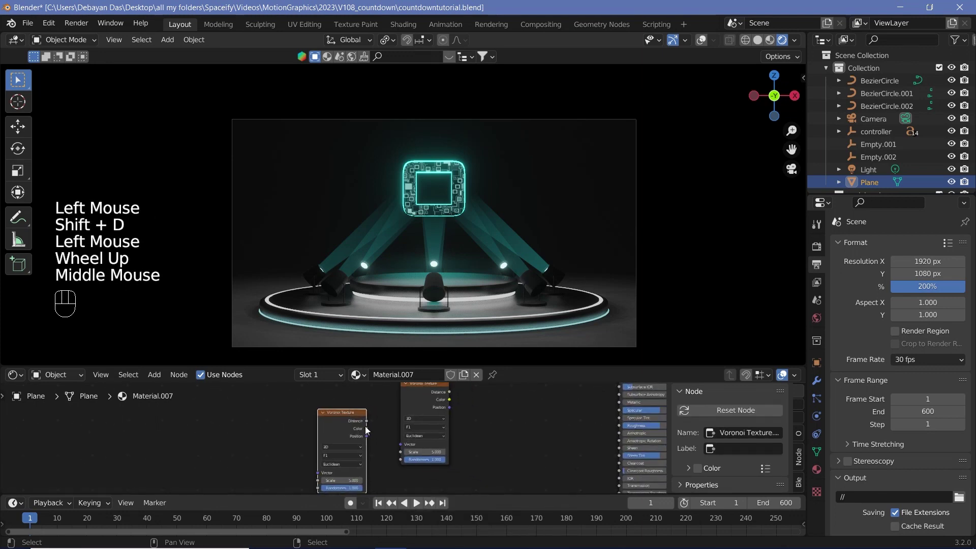
left_click(366, 421)
left_click(366, 420)
left_click_drag(366, 422, 408, 447)
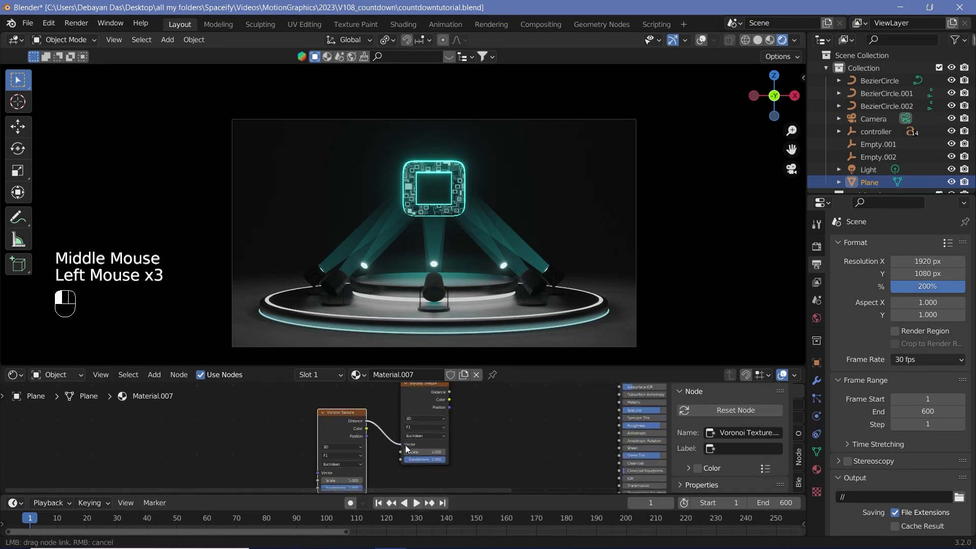
Set the distance metric of both Voronoi Texture nodes to Chebychev.
left_click(338, 463)
left_click(344, 484)
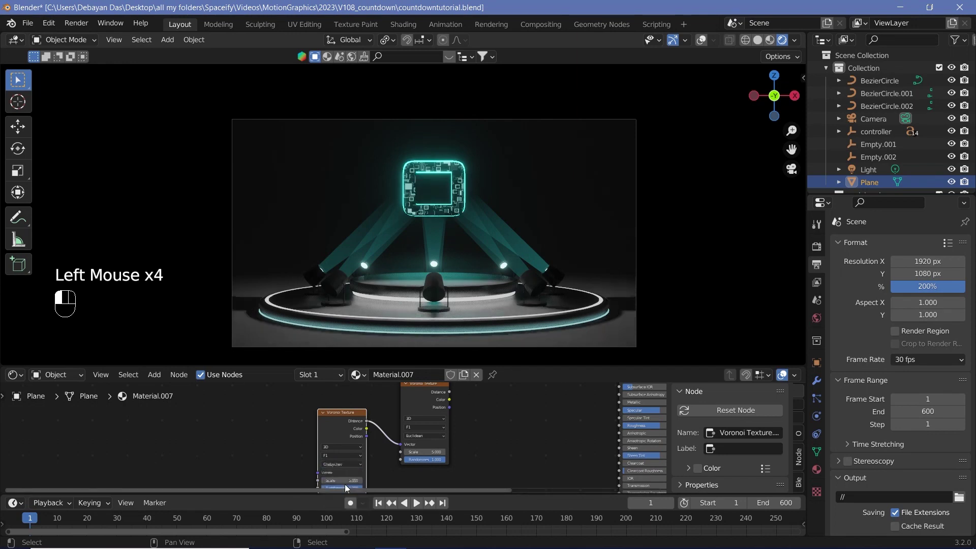
scroll(345, 484, "down", 3)
middle_click_drag(345, 484, 367, 460)
left_click(367, 460)
left_click(371, 477)
Add a ColorRamp node and connect the second Voronoi Texture's Distance output to its Fac input.
key("shift+a")
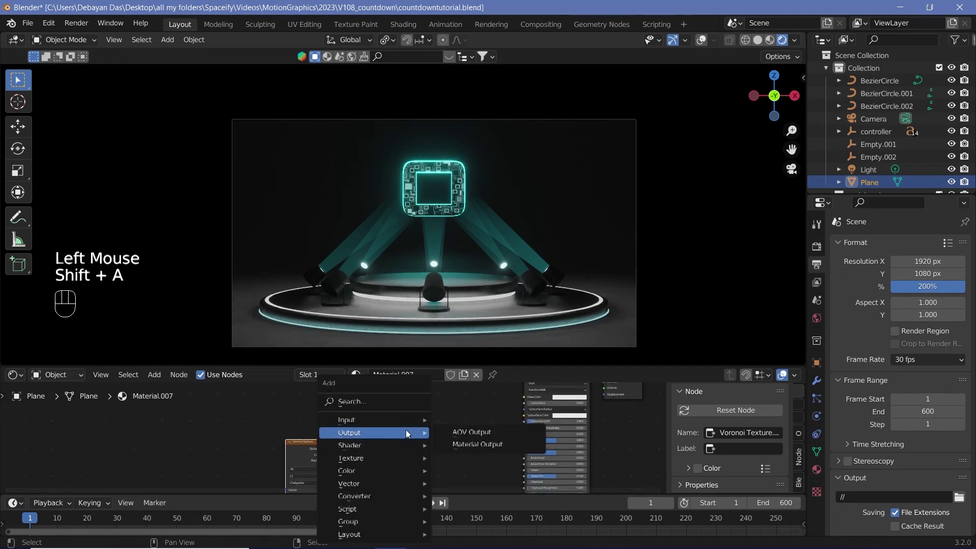
left_click(397, 407)
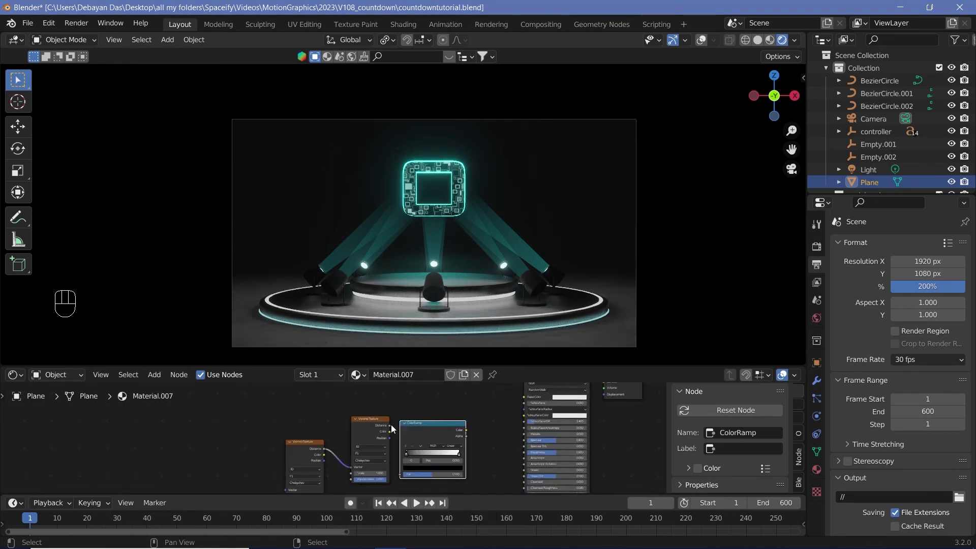
left_click_drag(390, 425, 400, 461)
left_click_drag(266, 413, 340, 416)
Add a Bump node, feed the ColorRamp's Color into its Height, and connect its Normal output to the Principled BSDF's Normal input.
key("shift+a")
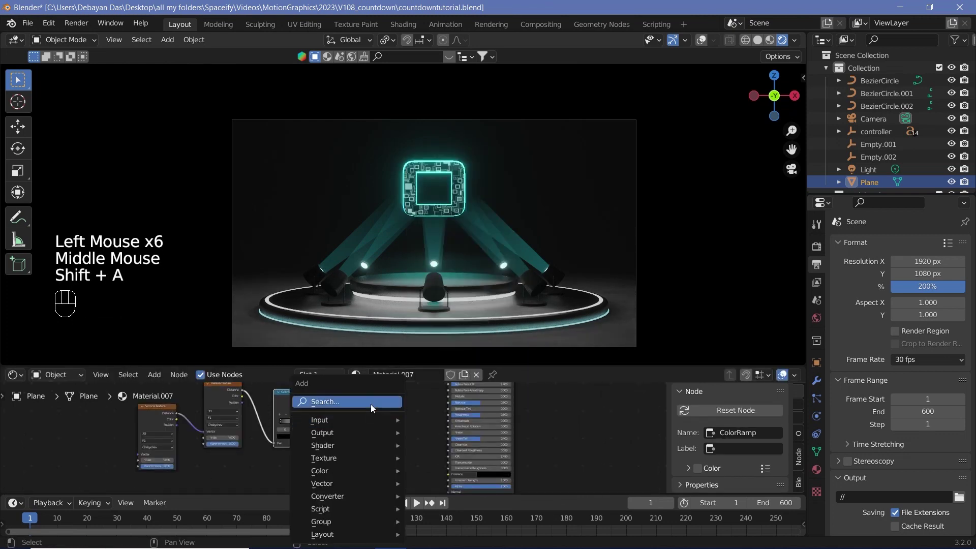
left_click(372, 404)
type("bu")
key("Return")
left_click(367, 412)
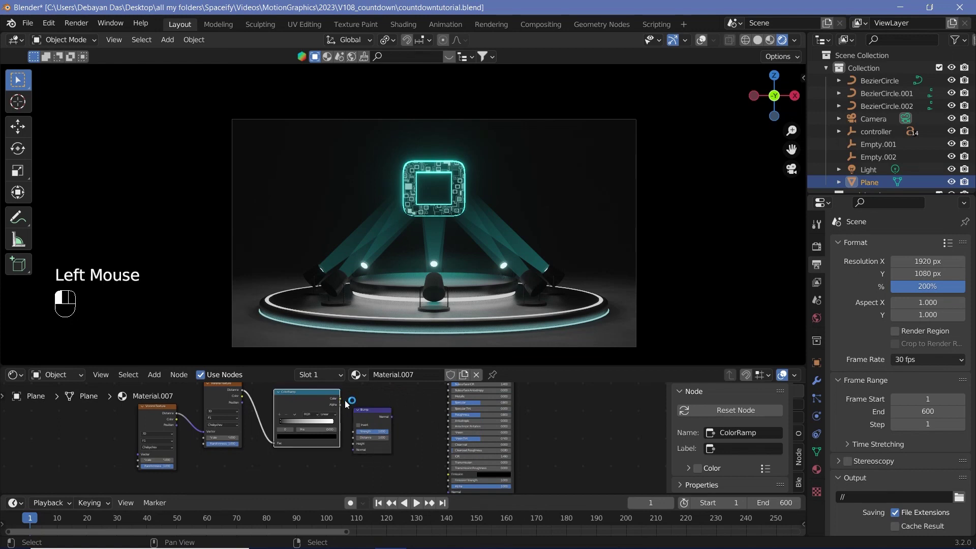
left_click_drag(340, 399, 358, 444)
left_click_drag(392, 417, 449, 430)
middle_click_drag(316, 417, 454, 470)
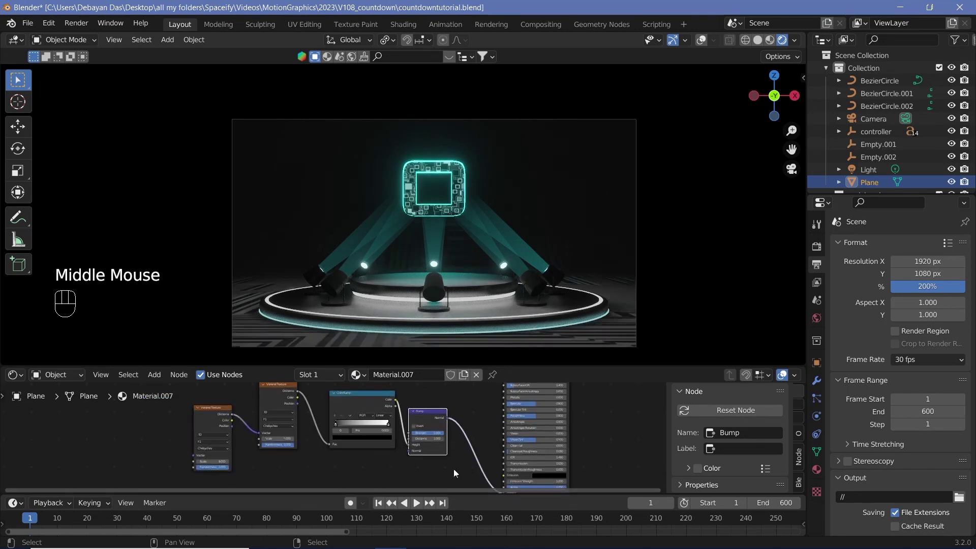
Raise the floor material's Metallic to about 0.67 and lower its Roughness to about 0.42.
scroll(492, 434, "down", 2)
middle_click_drag(493, 433, 431, 463)
scroll(431, 463, "up", 2)
left_click(470, 438)
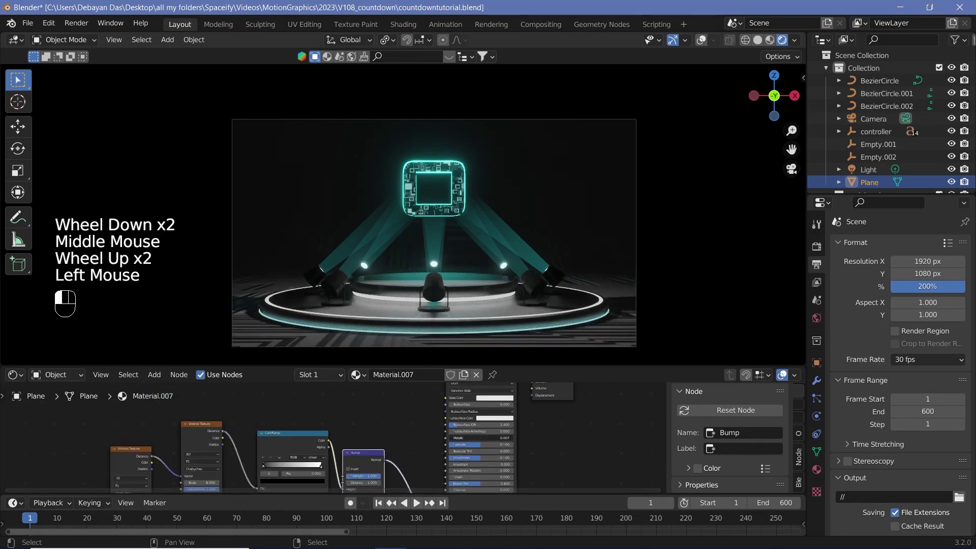
left_click_drag(478, 439, 477, 458)
Add Texture Coordinate and Mapping nodes to the first Voronoi Texture and connect the Object output to the Mapping's Vector input.
scroll(401, 441, "up", 2)
middle_click_drag(401, 442, 390, 474)
scroll(284, 441, "up", 1)
left_click(382, 414)
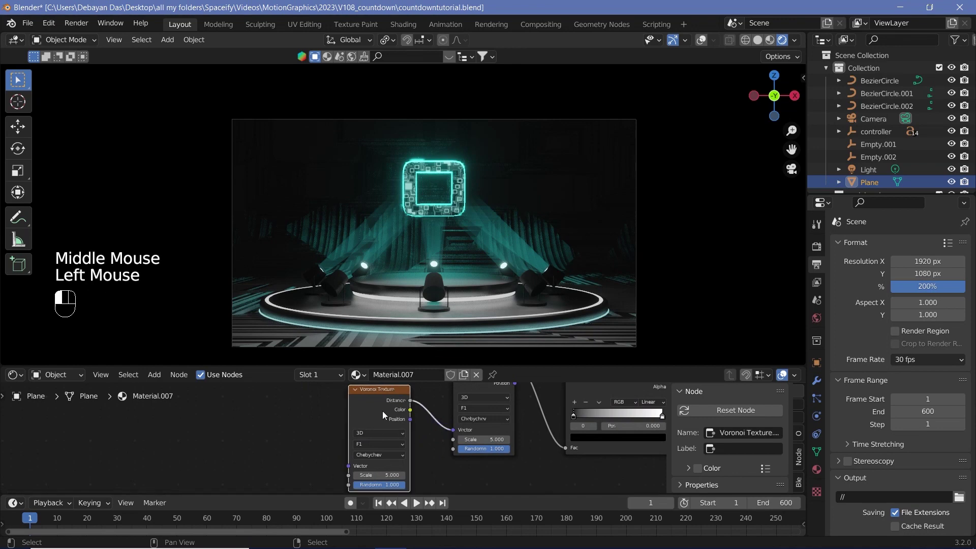
key("ctrl+t")
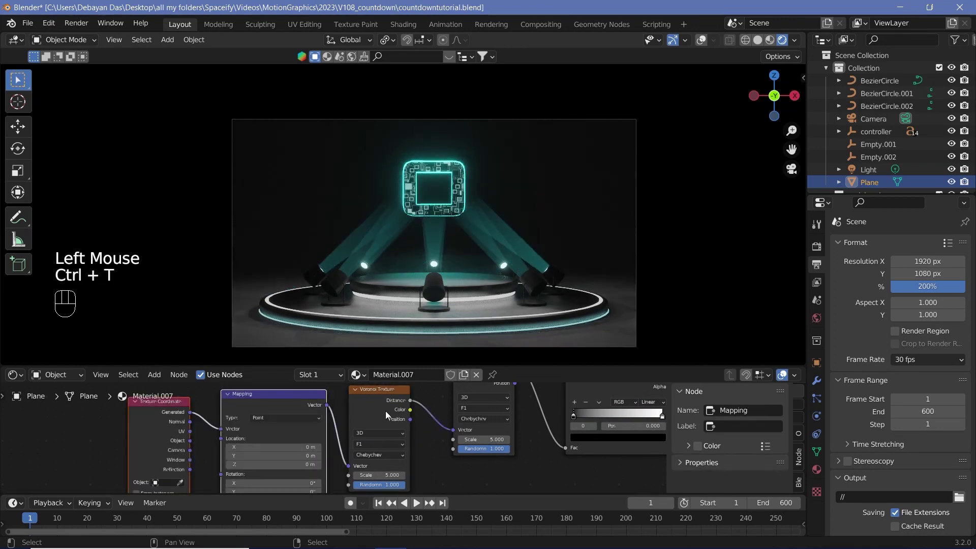
left_click_drag(190, 441, 222, 428)
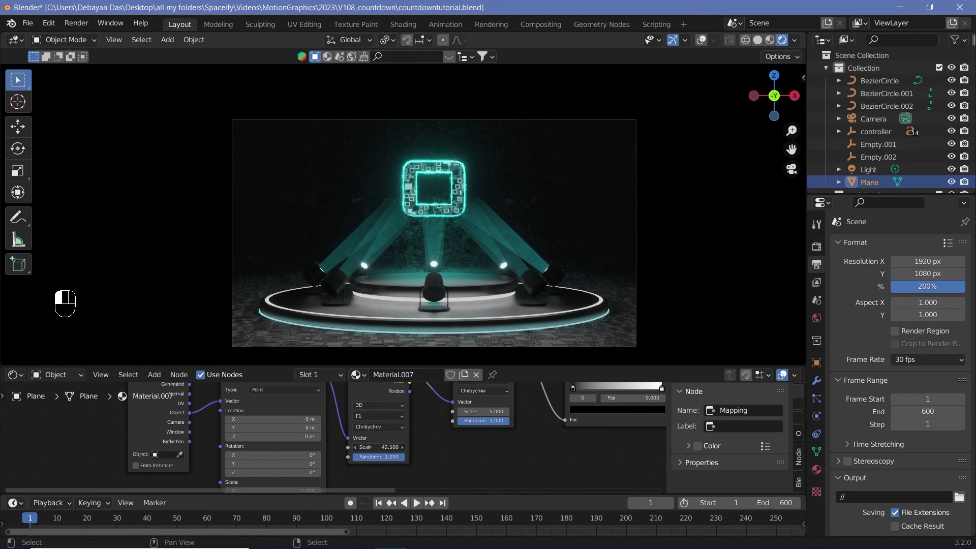
Set the first Voronoi Texture's scale to 50 and the second Voronoi Texture's scale to 20.
left_click(384, 448)
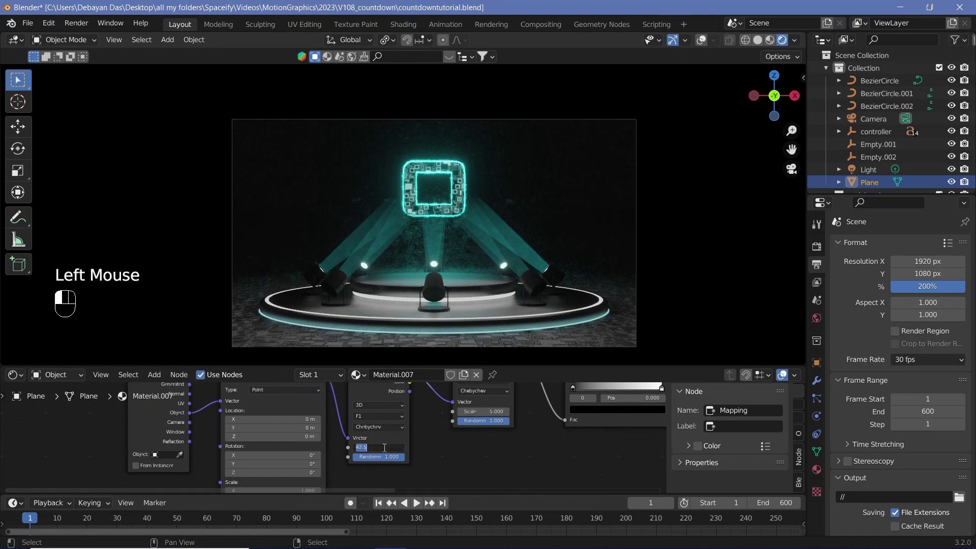
type("50")
key("Return")
middle_click_drag(483, 411, 406, 394)
scroll(407, 394, "up", 2)
left_click_drag(406, 394, 458, 393)
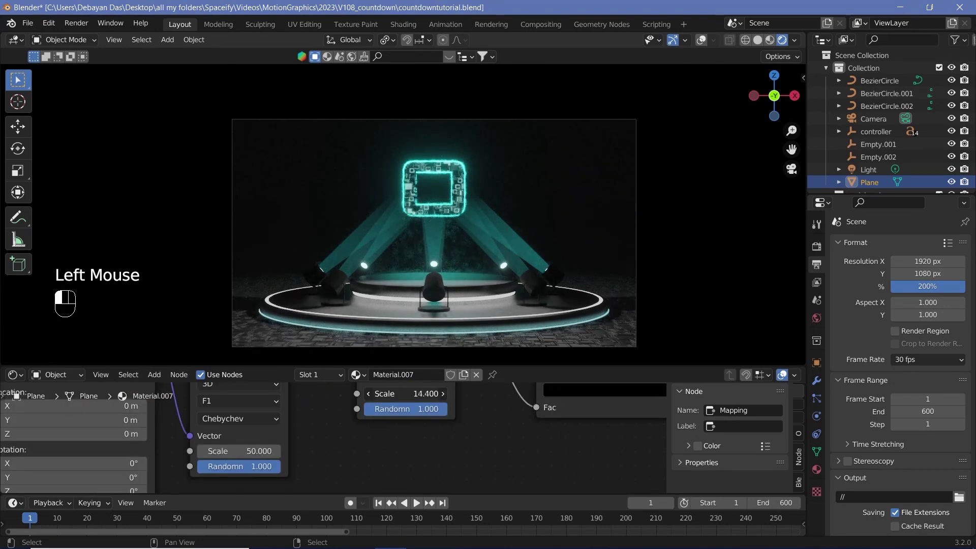
left_click(401, 393)
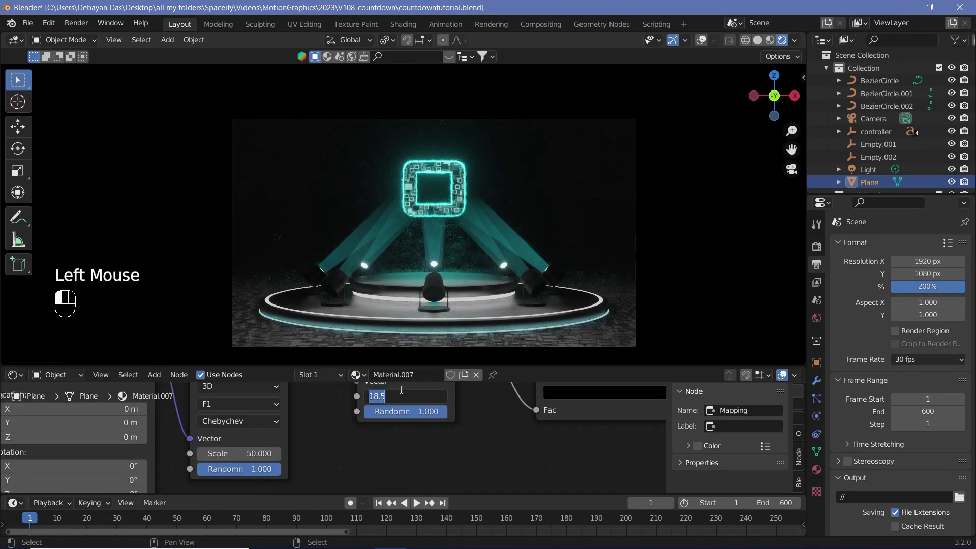
type("20")
key("Return")
Play the animation briefly and examine the textured floor and backdrop in the camera view.
key("shift+space")
key("shift+space")
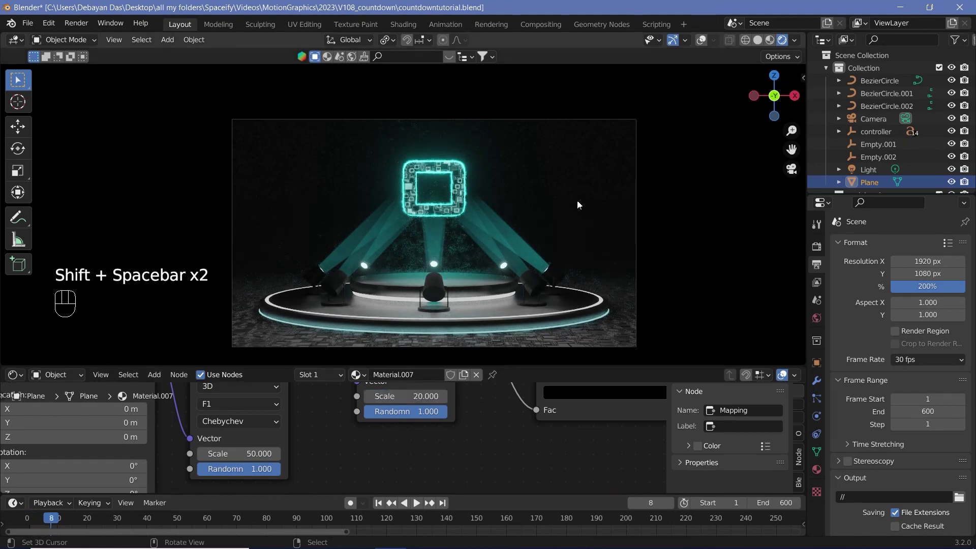
scroll(521, 231, "down", 1)
middle_click_drag(521, 231, 493, 200, "shift")
scroll(493, 200, "up", 2)
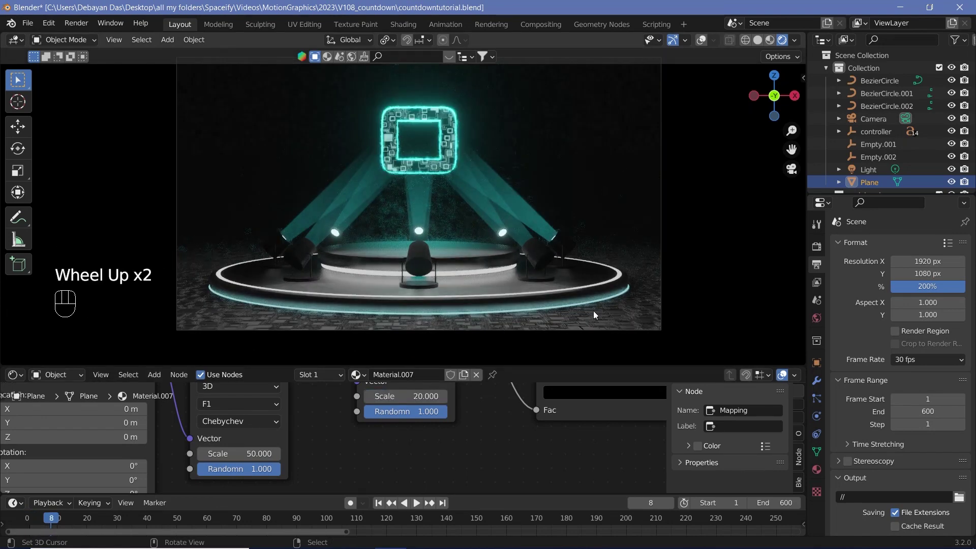
scroll(561, 450, "down", 5)
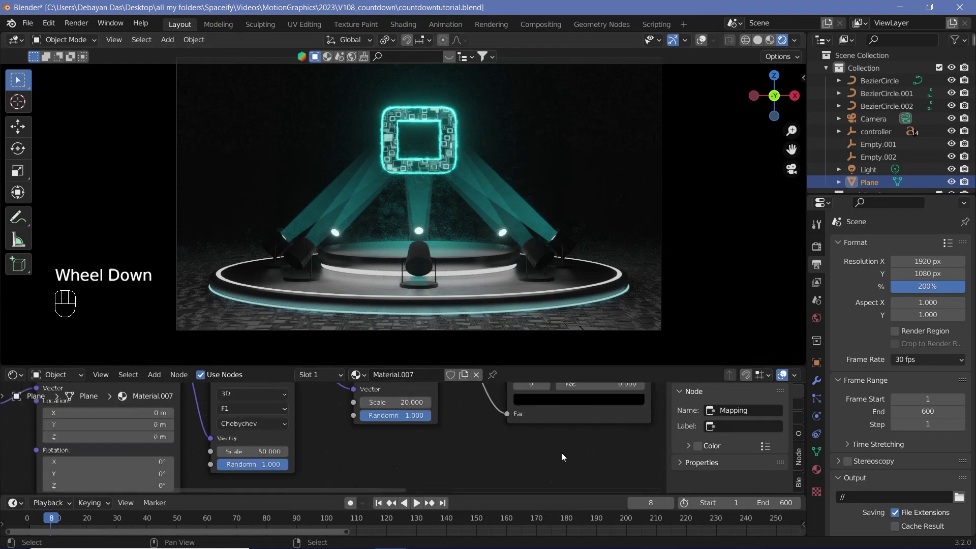
Connect the ColorRamp's Color output to the Principled BSDF's Roughness input and delete the Bump node.
middle_click_drag(559, 449, 383, 451)
scroll(492, 438, "down", 2)
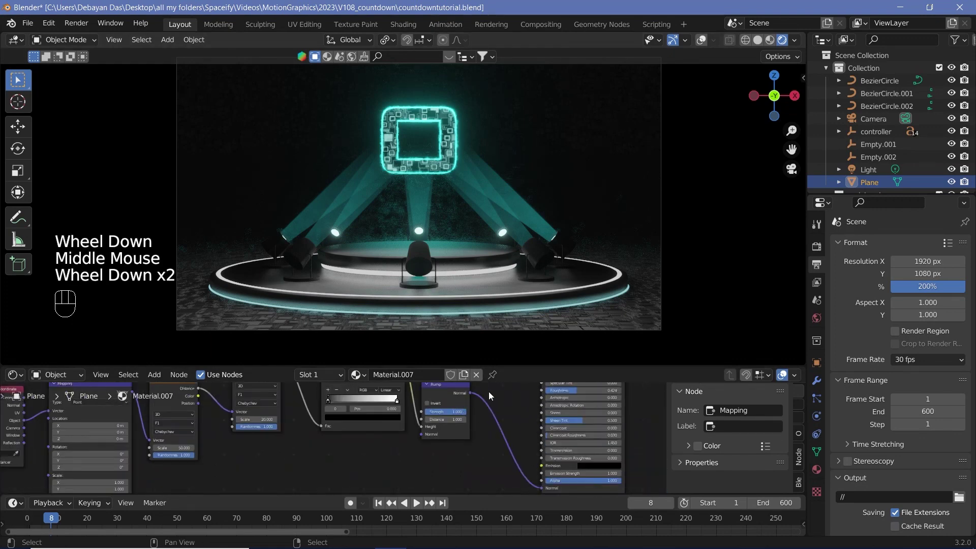
middle_click_drag(483, 432, 468, 423)
left_click_drag(423, 419, 428, 431)
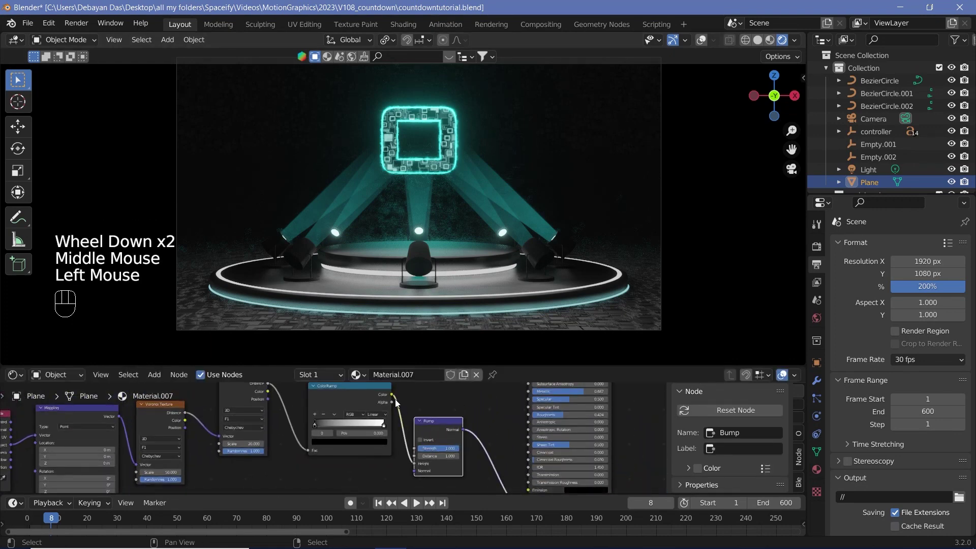
left_click_drag(392, 395, 528, 415)
left_click(445, 433)
key("x")
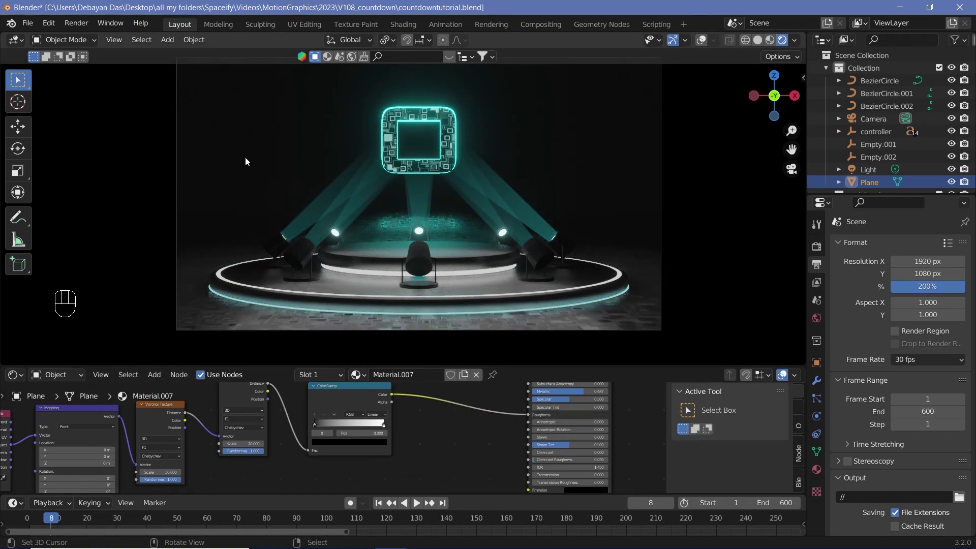
Duplicate the scene's Light and move the copy along the Y axis toward the backdrop and up along the Z axis.
left_click(871, 168)
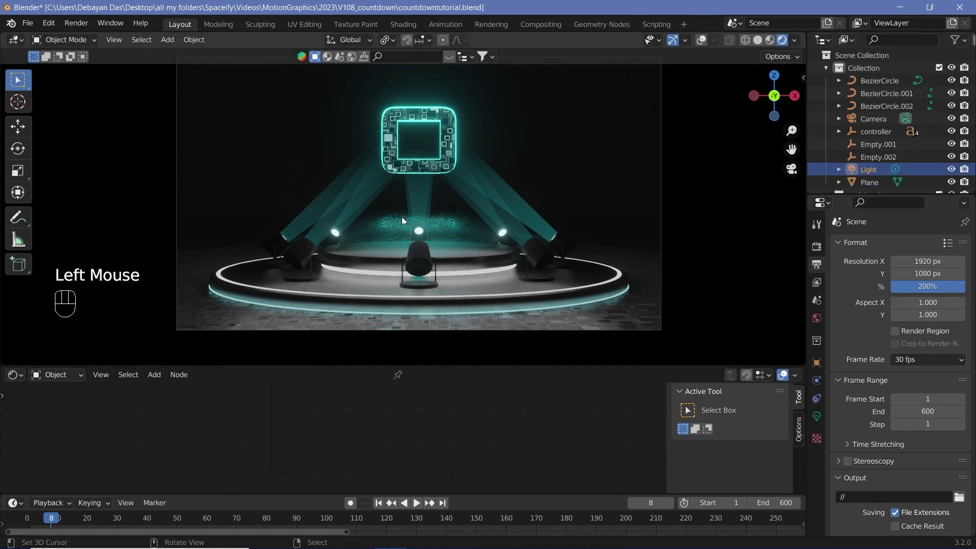
key("shift+d")
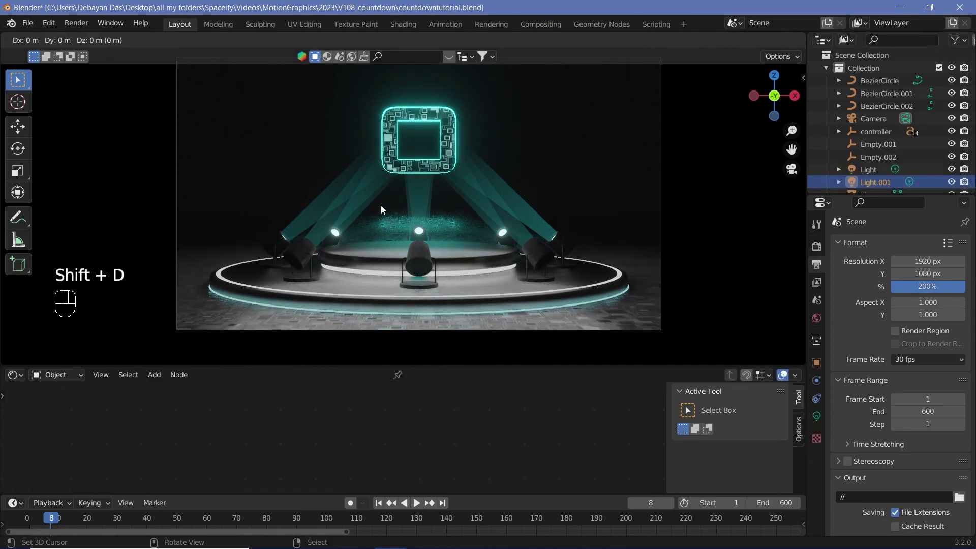
key("Return")
key("g")
key("y")
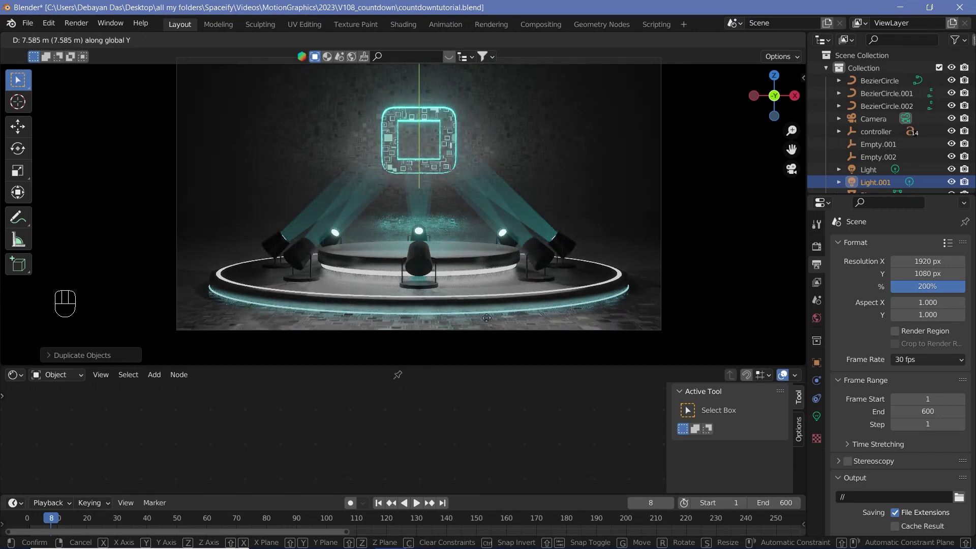
left_click(454, 214)
key("g")
key("z")
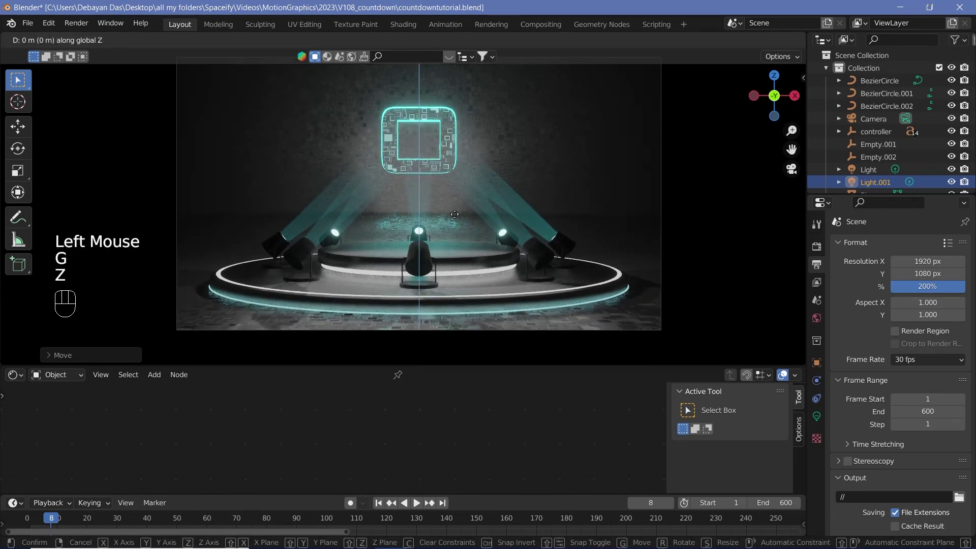
left_click(476, 131)
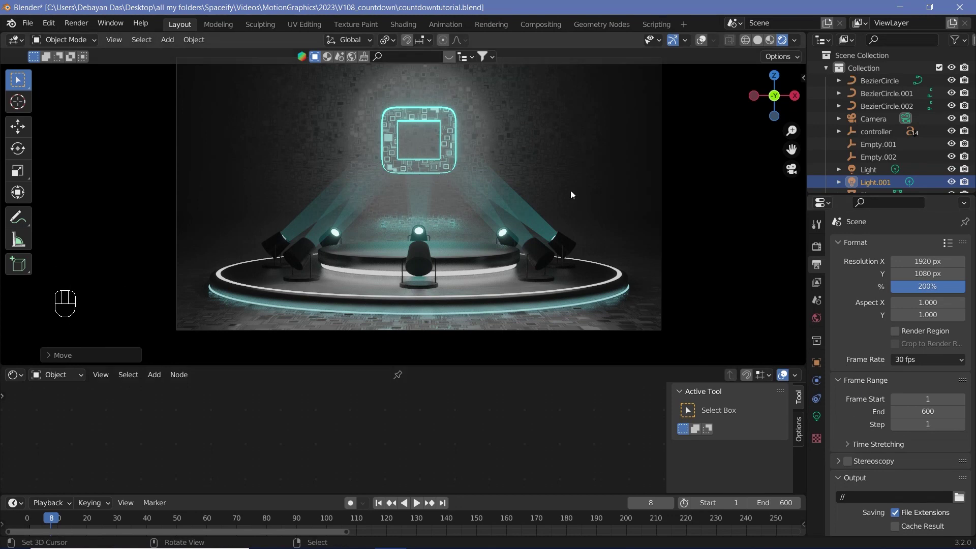
Set the duplicated light's power to 58 W and its color to a very pale cyan.
left_click(817, 416)
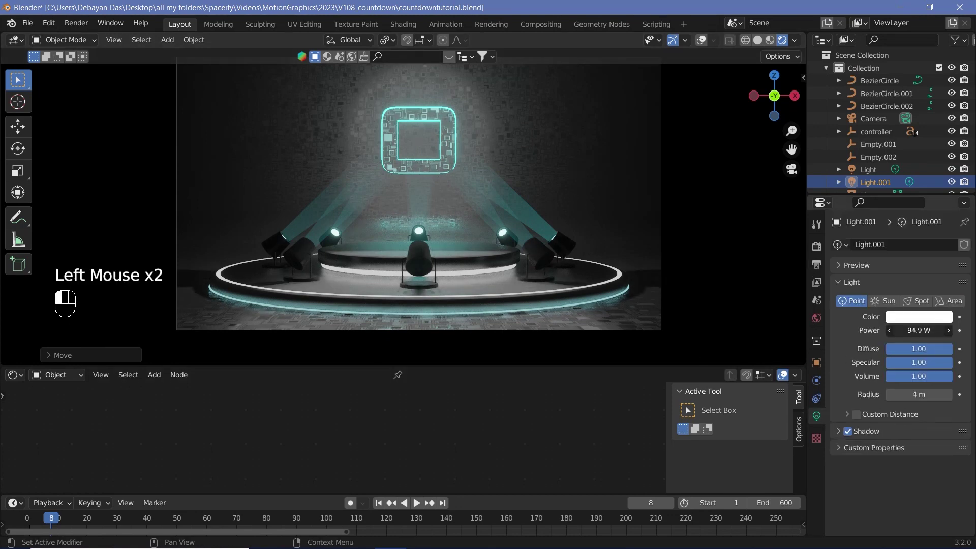
left_click_drag(914, 331, 886, 330)
left_click(910, 319)
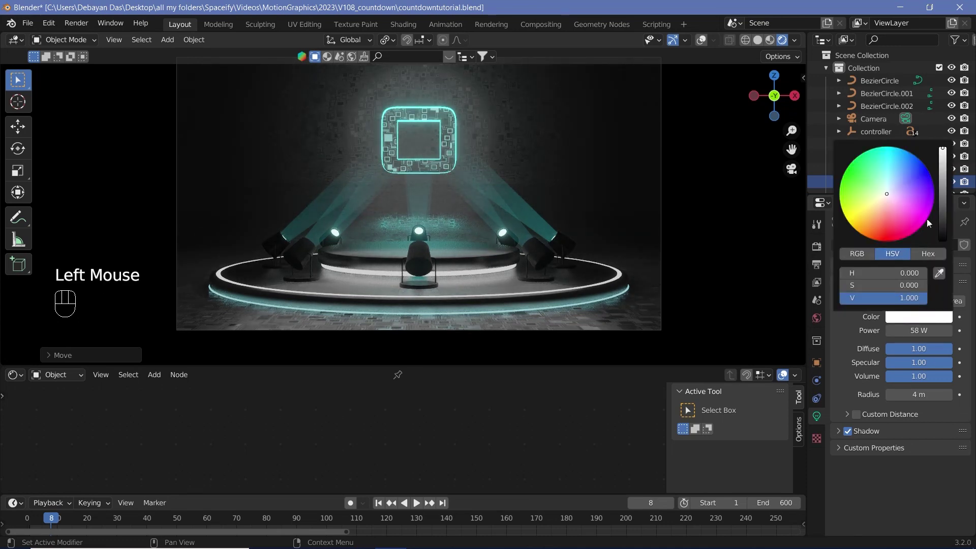
left_click(885, 191)
scroll(558, 181, "down", 1)
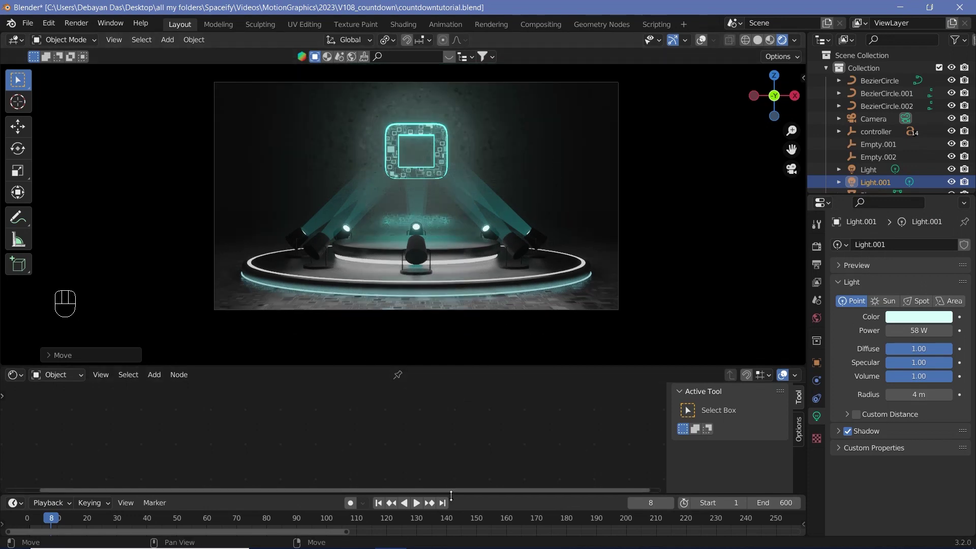
At frame 1, move the controller empty in the positive X direction until the 0 is out of sight and keyframe its location.
left_click(876, 131)
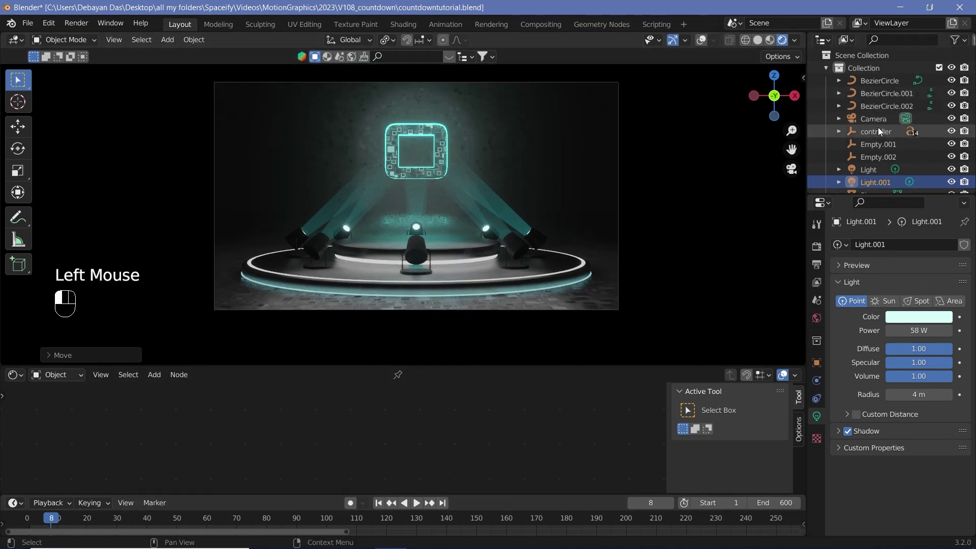
left_click_drag(396, 494, 376, 447)
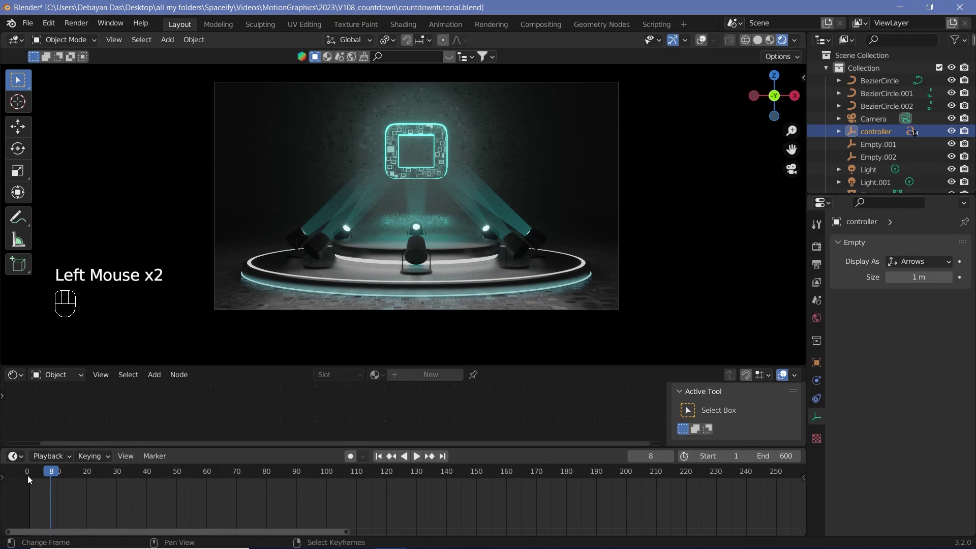
left_click(28, 474)
key("Right")
key("g")
key("x")
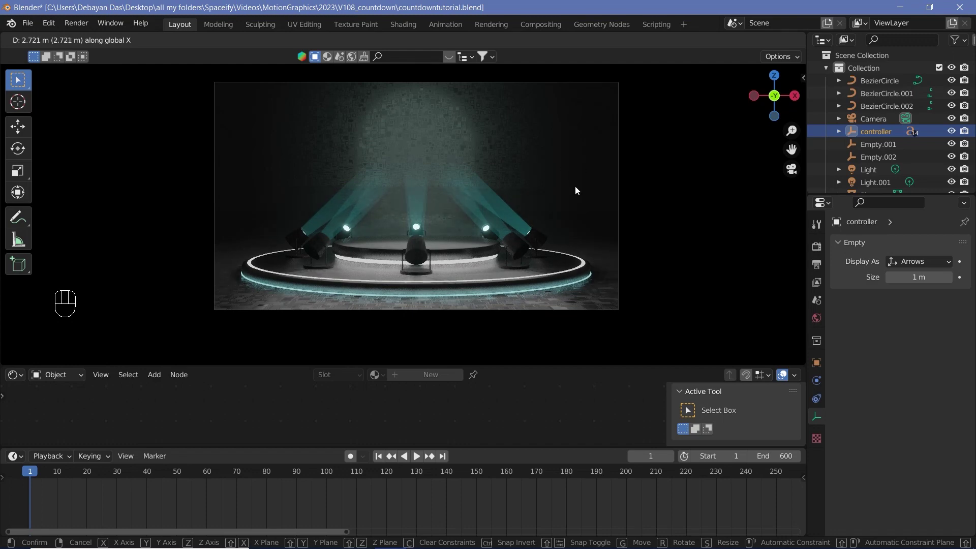
left_click(557, 180)
key("i")
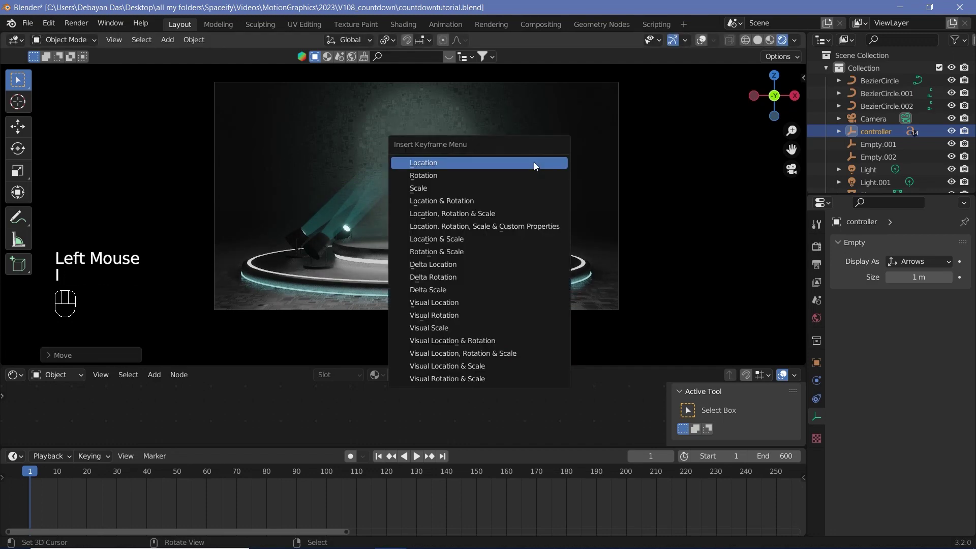
left_click(534, 163)
At frame 30, move the controller back along the X axis to centre the 0 above the platform and keyframe its location.
left_click(117, 477)
key("i")
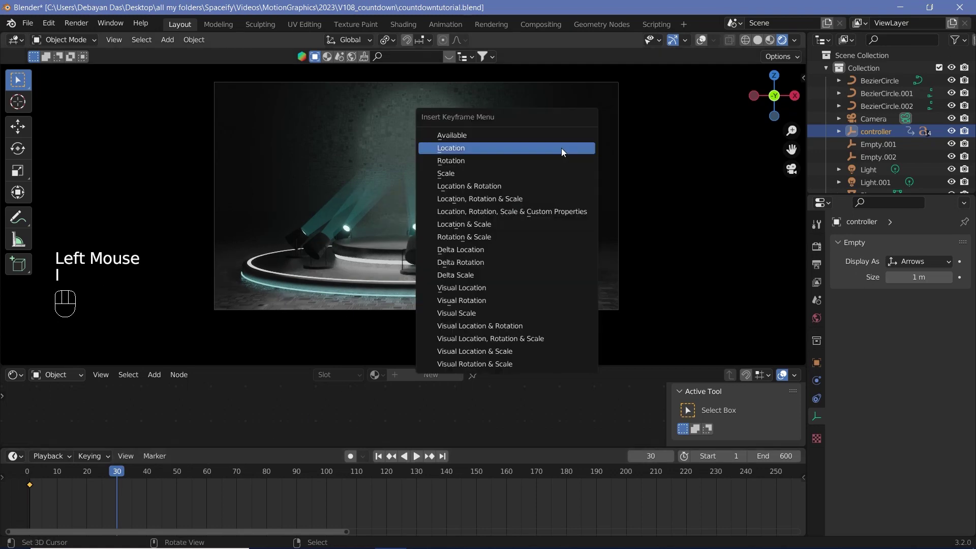
left_click(561, 148)
key("g")
key("x")
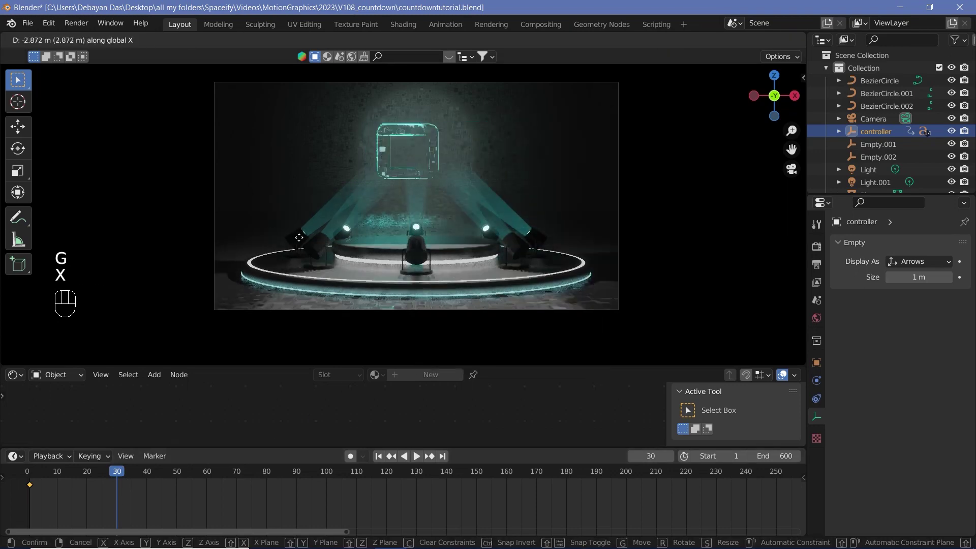
left_click(163, 235, "shift")
key("i")
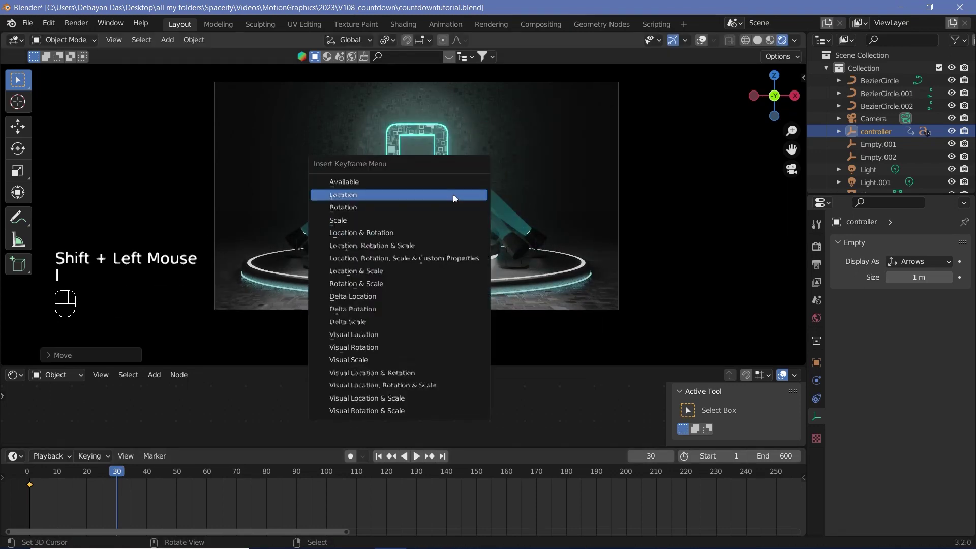
left_click(453, 194)
Duplicate the controller's frame 30 keyframe to frame 60 to hold the 0 in place.
right_click(127, 487)
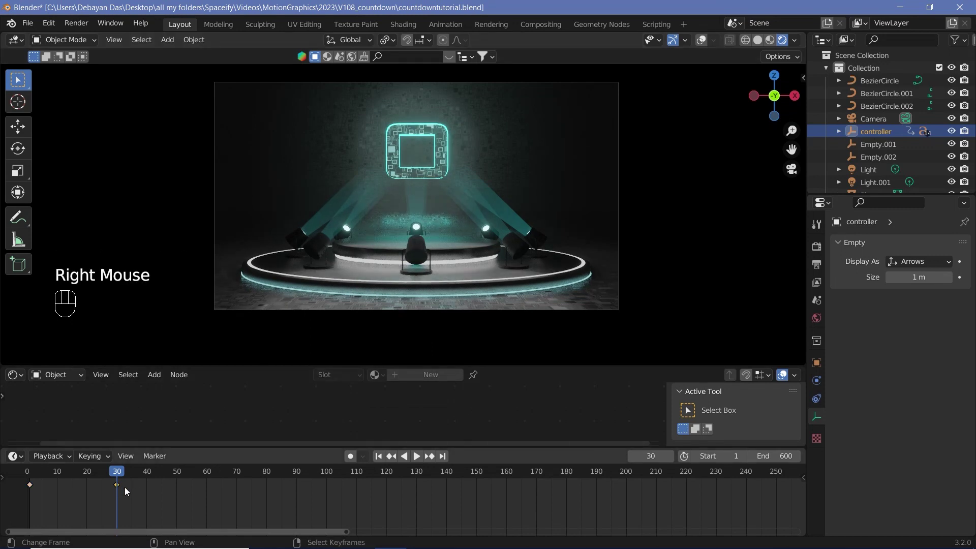
key("shift+d")
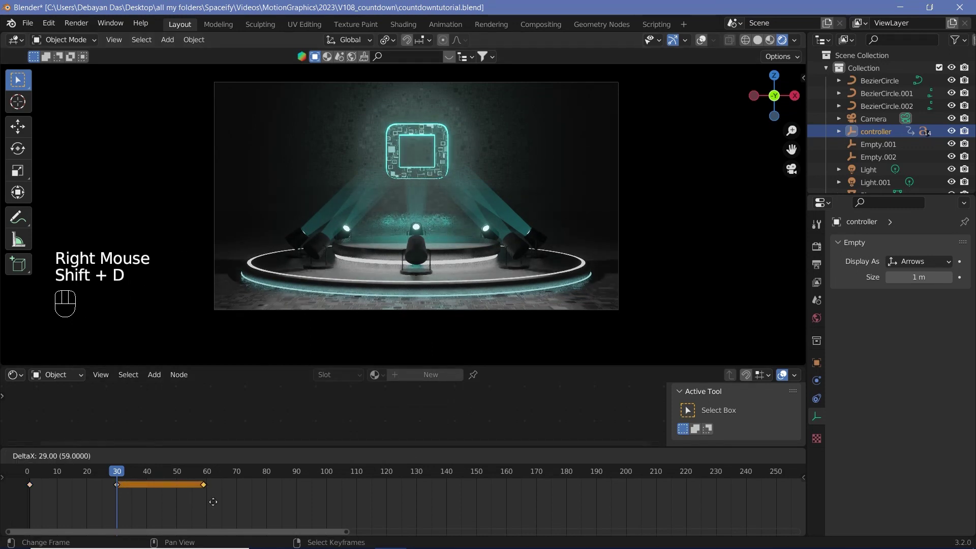
left_click(214, 503)
At frame 90, move the controller along the X axis to centre the number 1 and keyframe its location.
left_click(296, 476)
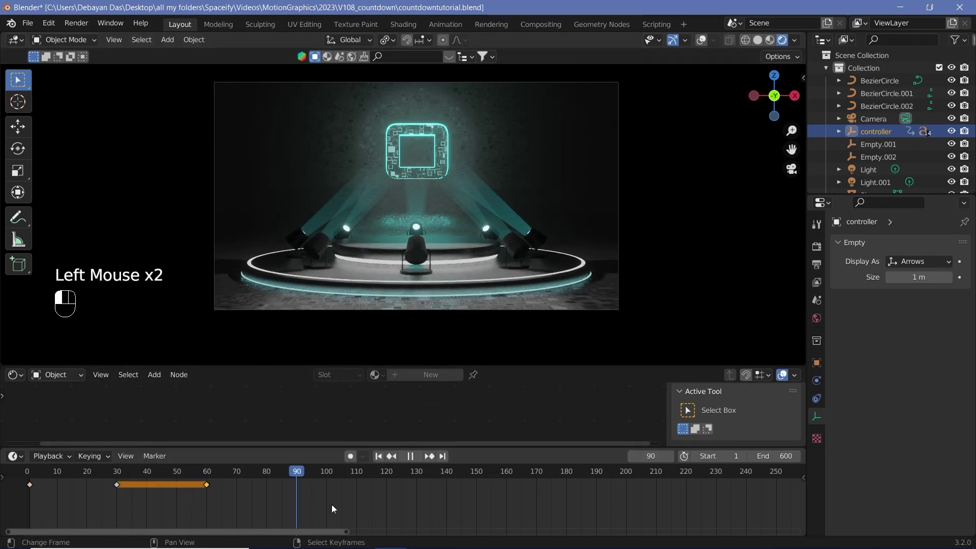
key("g")
key("x")
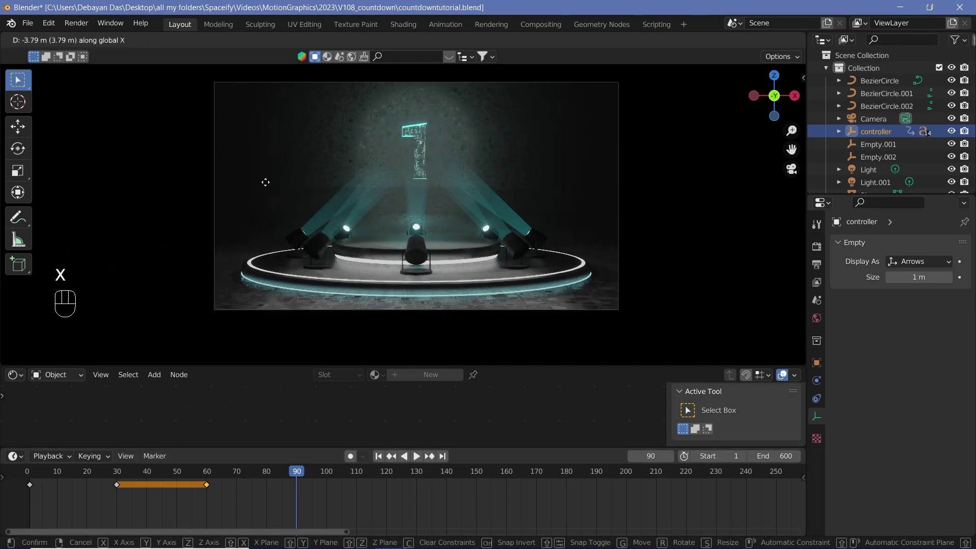
left_click(285, 185)
key("i")
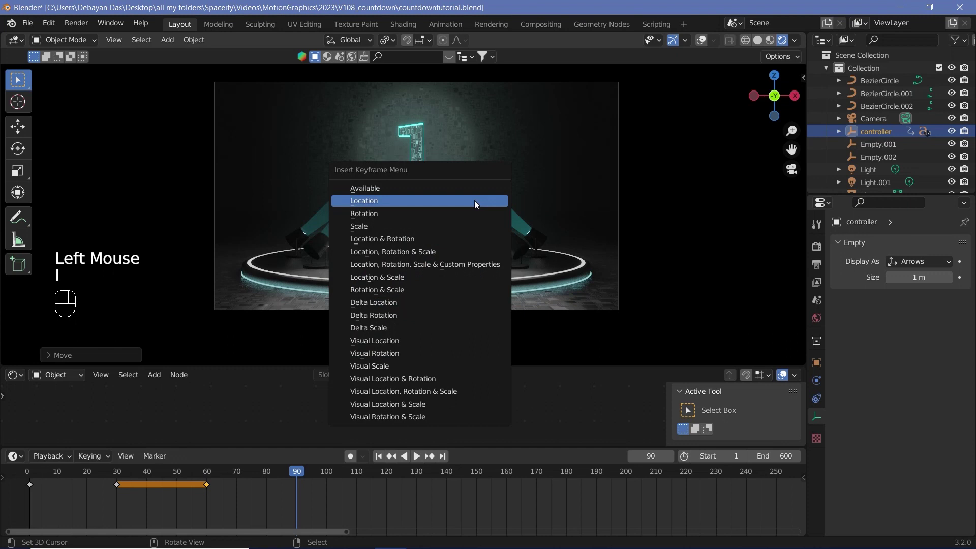
left_click(474, 200)
Duplicate the controller's frame 90 keyframe to frame 120 to hold the number 1 in place.
right_click(296, 484)
key("shift+d")
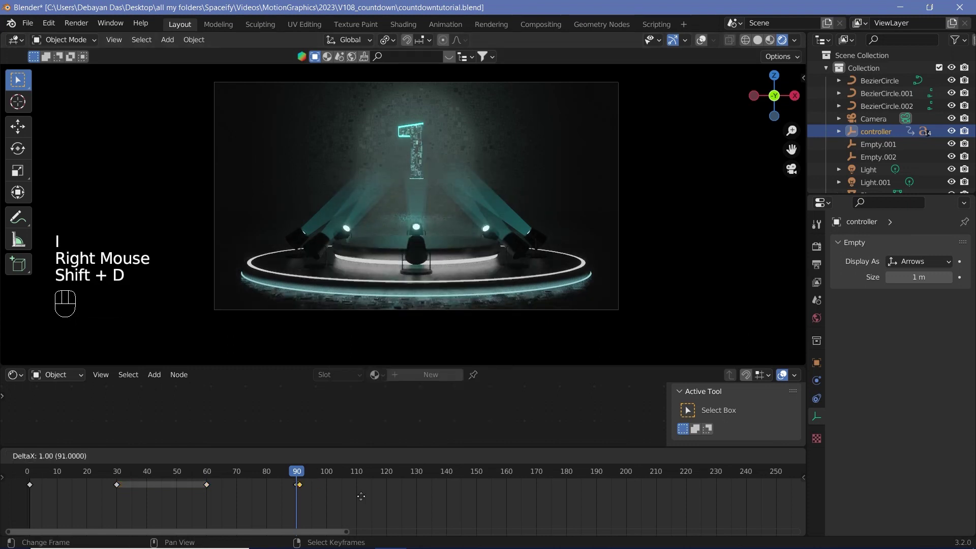
left_click(385, 438)
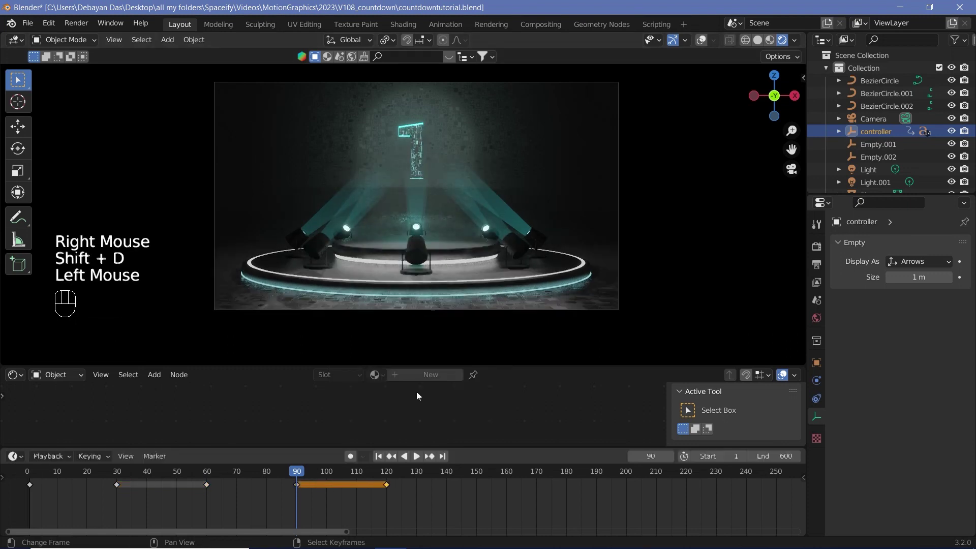
At frame 150, move the controller to centre the number 2, keyframe its location and duplicate that keyframe to frame 180.
left_click(477, 482)
key("g")
left_click(488, 170)
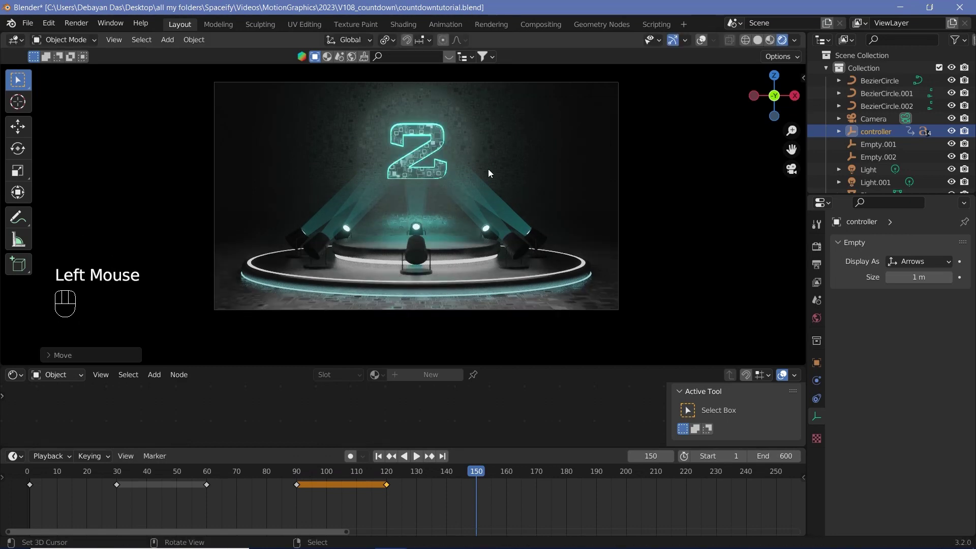
key("i")
left_click(488, 169)
key("shift+d")
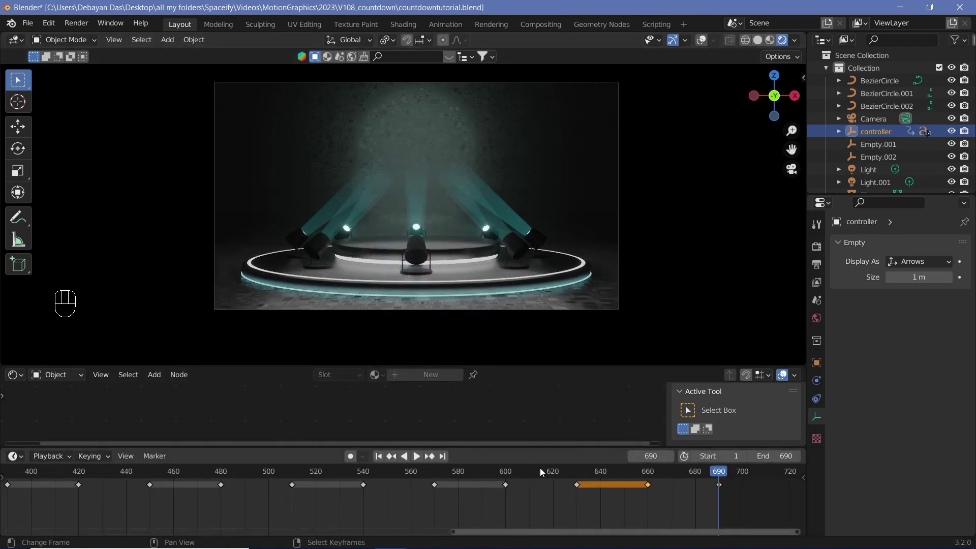
Scrub through the whole 690-frame timeline to review how the countdown numbers move in and out.
scroll(540, 472, "down", 6)
middle_click_drag(403, 508, 508, 509)
left_click(166, 474)
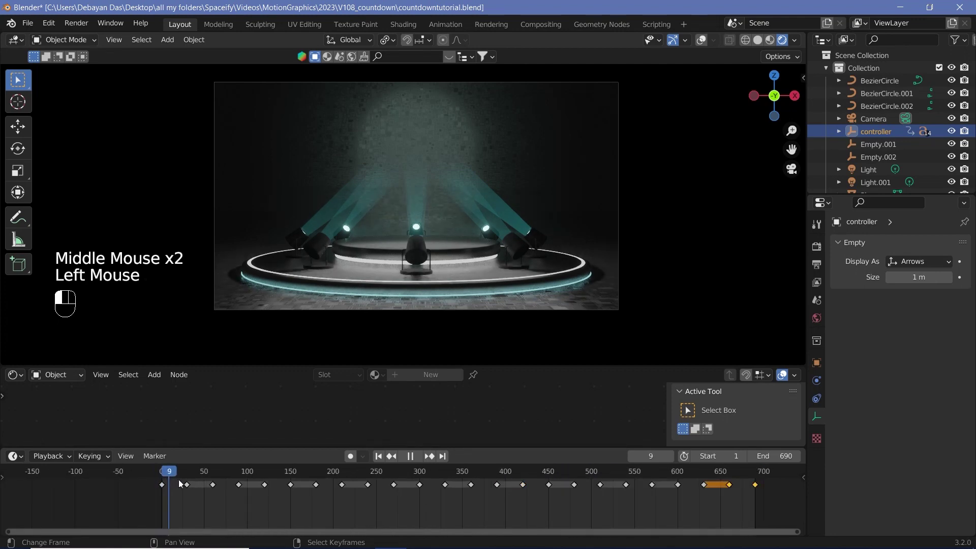
left_click(732, 475)
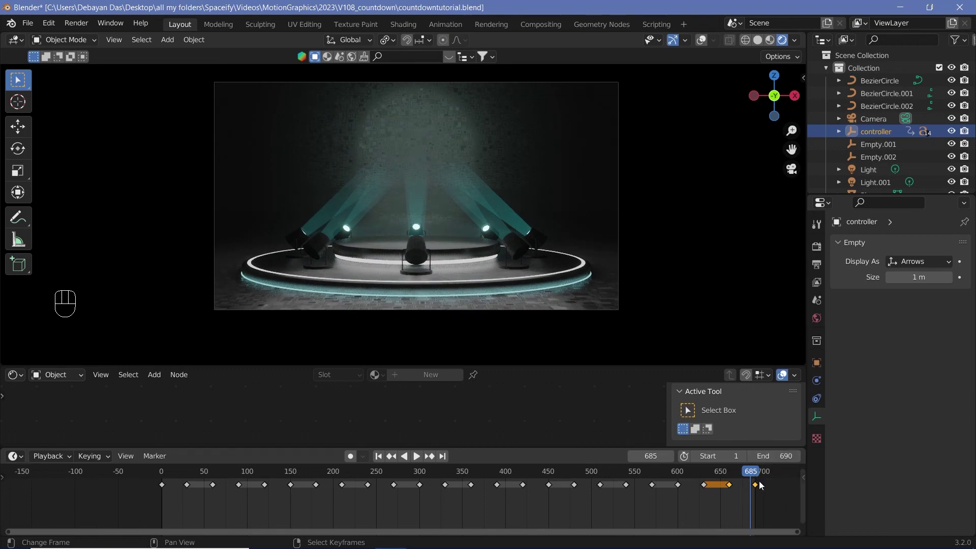
scroll(365, 515, "down", 2)
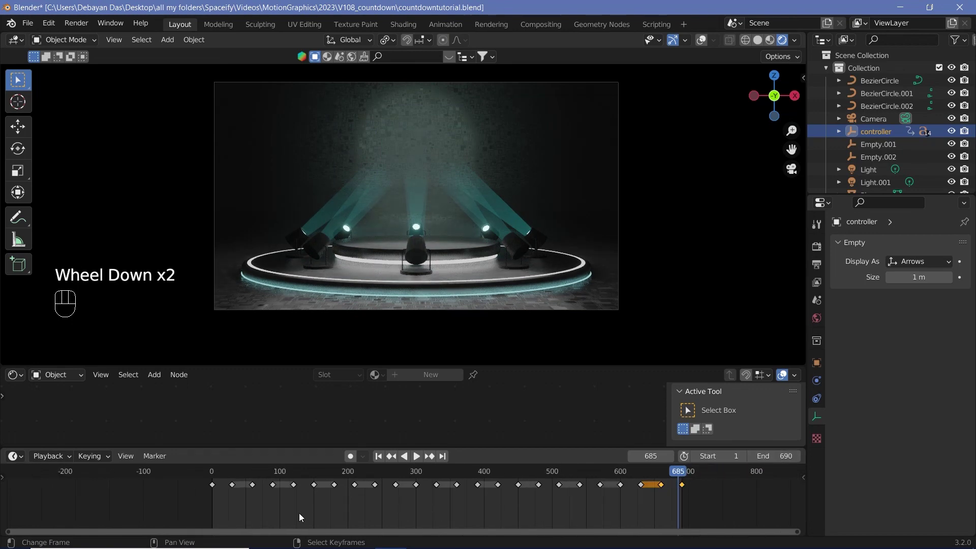
At frame 101, select the number 1's inner circuit pieces and choose None as the Shadow Mode of Material.001.
left_click(281, 472)
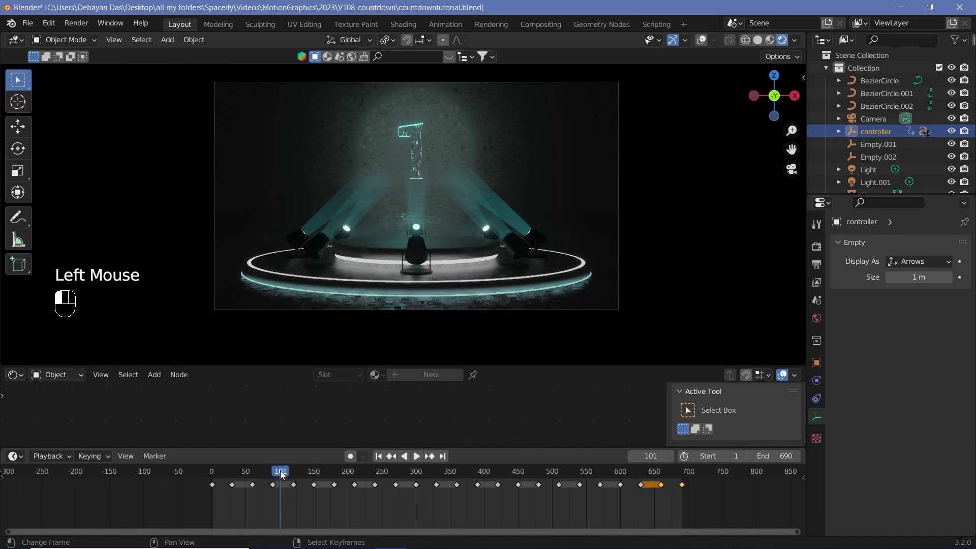
right_click(417, 153)
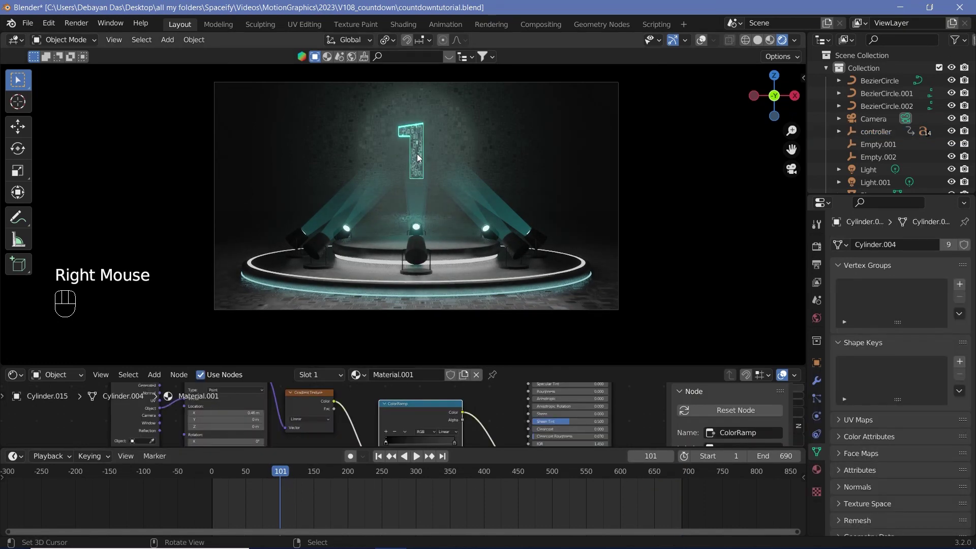
scroll(890, 467, "down", 4)
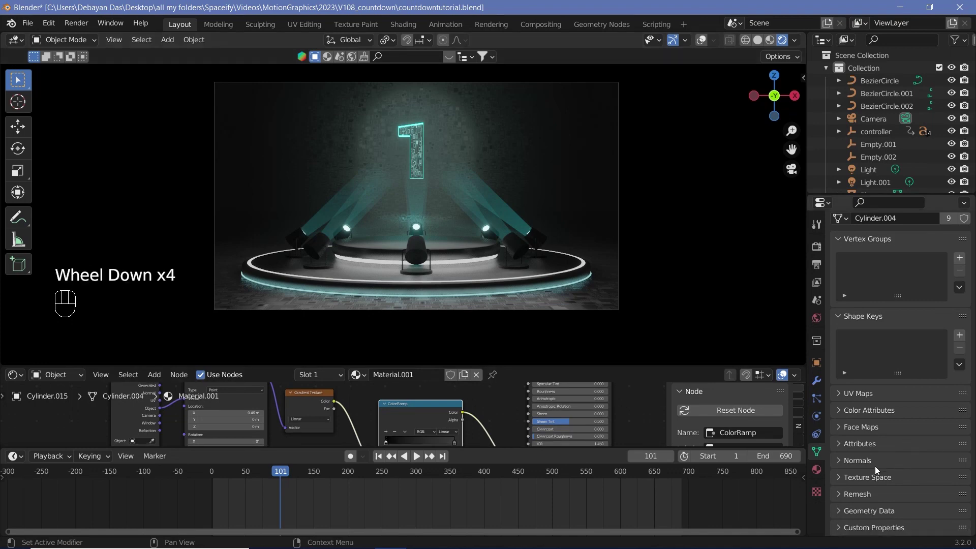
left_click(817, 469)
scroll(891, 486, "down", 8)
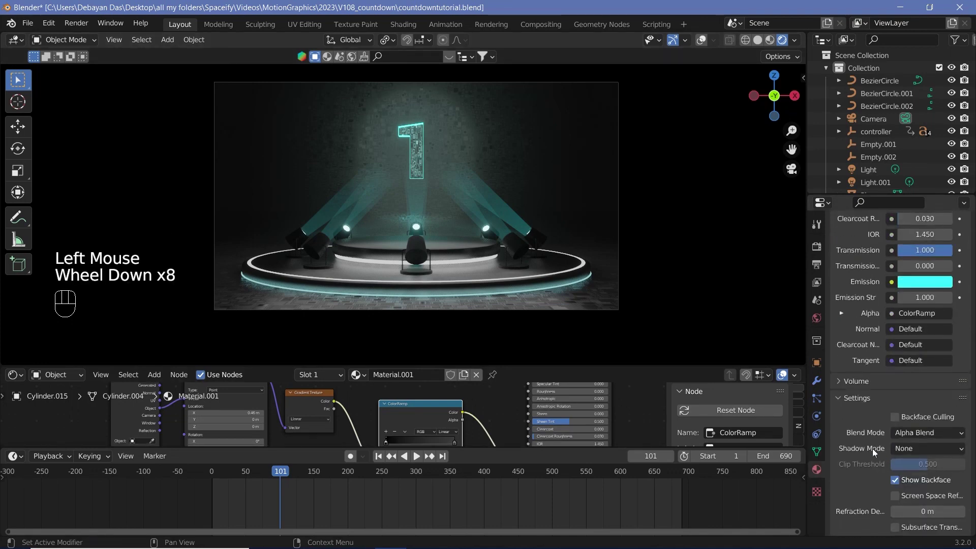
left_click(904, 448)
left_click(903, 462)
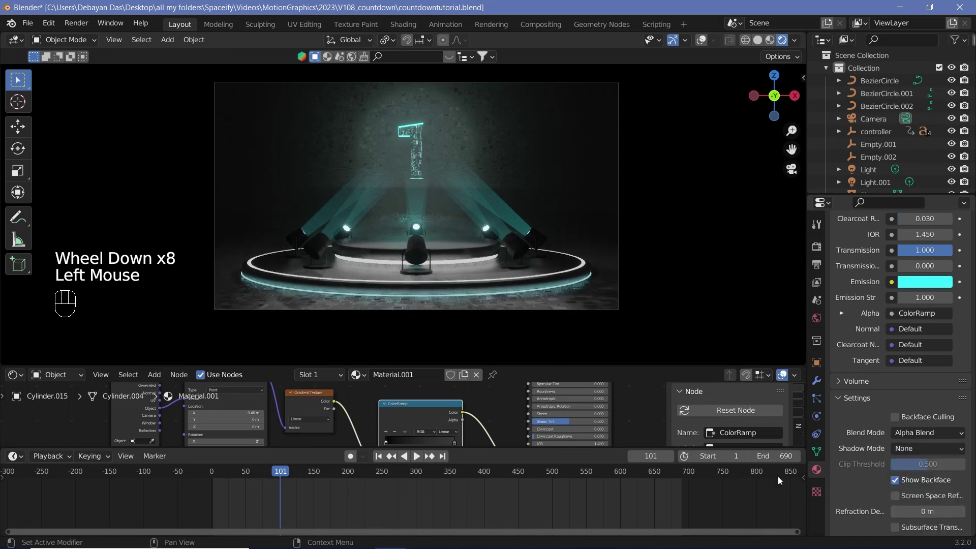
Select the number 1's glowing outline, set the outertext material's Shadow Mode to None and scrub the timeline to review the numbers.
right_click(402, 137)
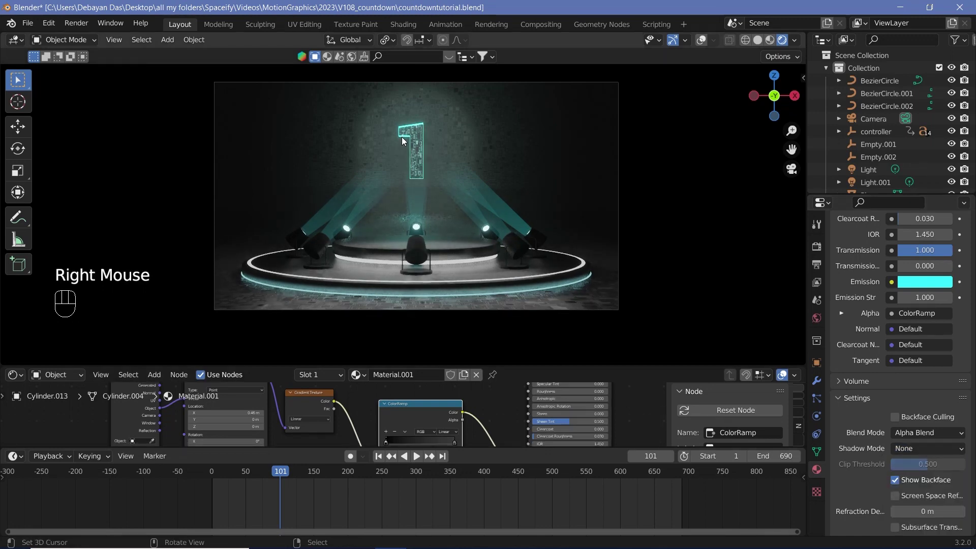
right_click(402, 137)
right_click(402, 138)
left_click(412, 161)
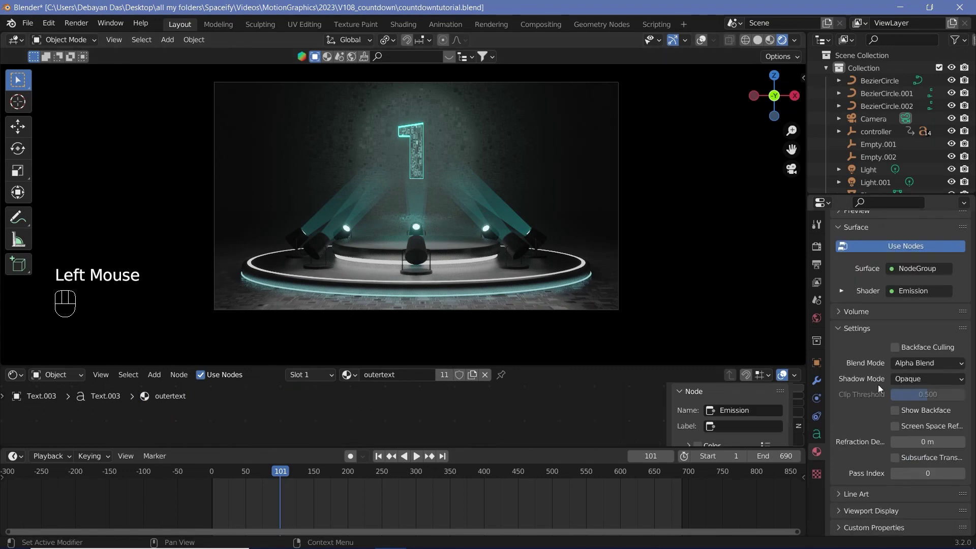
left_click(896, 379)
left_click(889, 398)
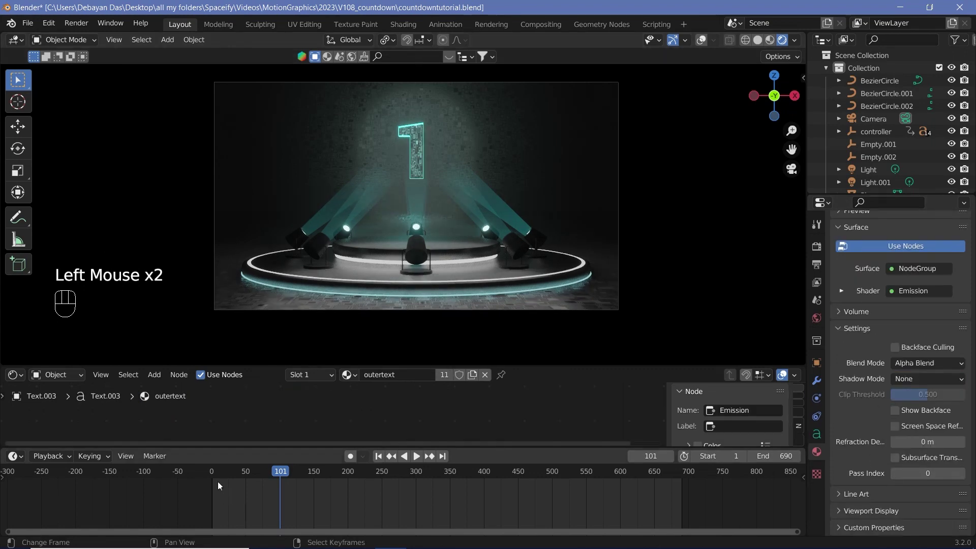
left_click_drag(218, 481, 428, 477)
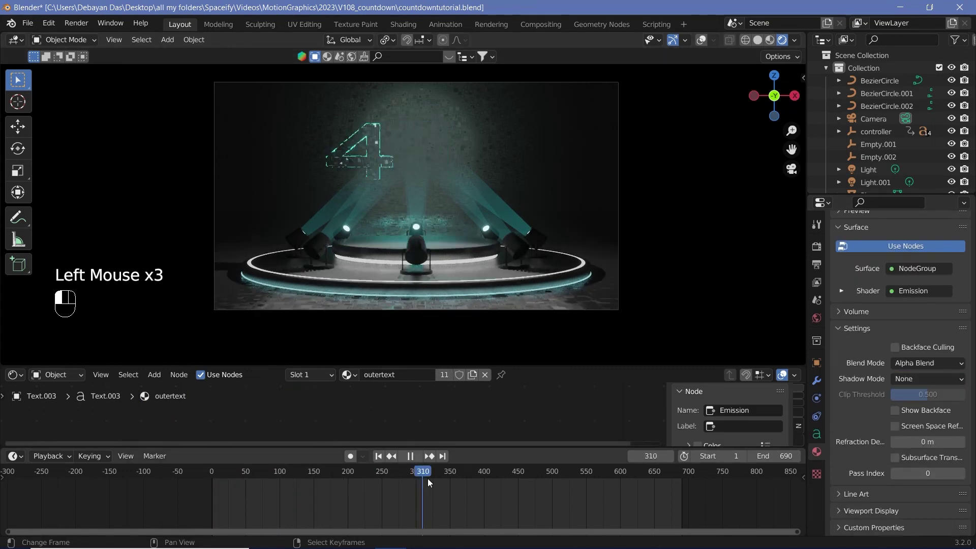
left_click(495, 473)
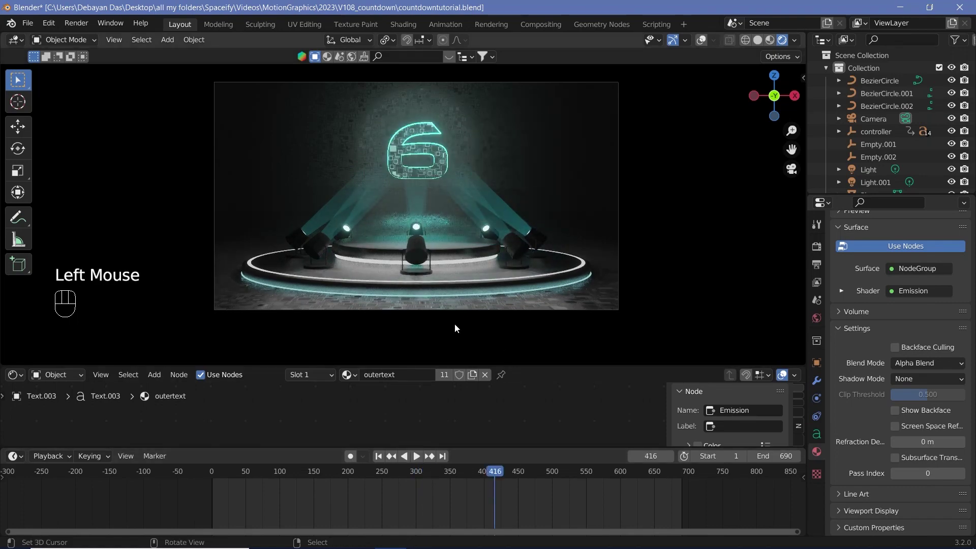